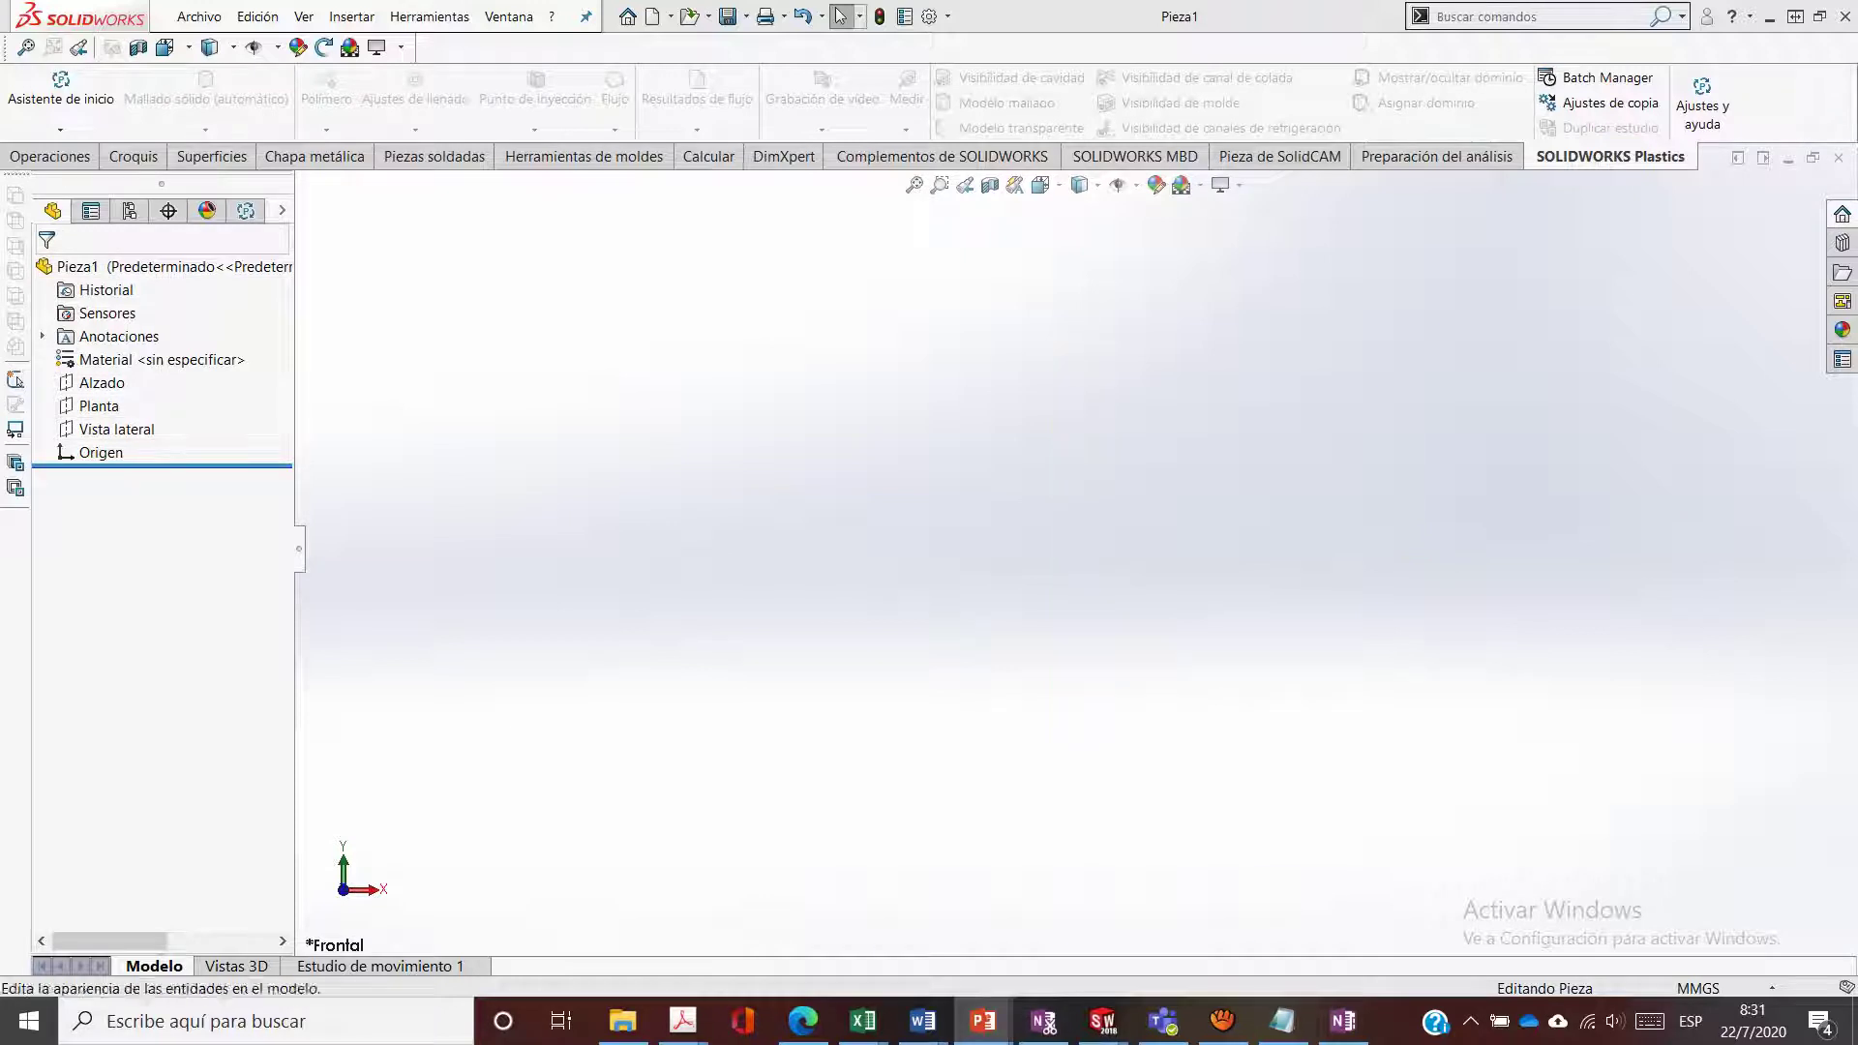
Apply a plain white scene to the part view and start a sketch on the Alzado plane
click(1200, 185)
click(1248, 237)
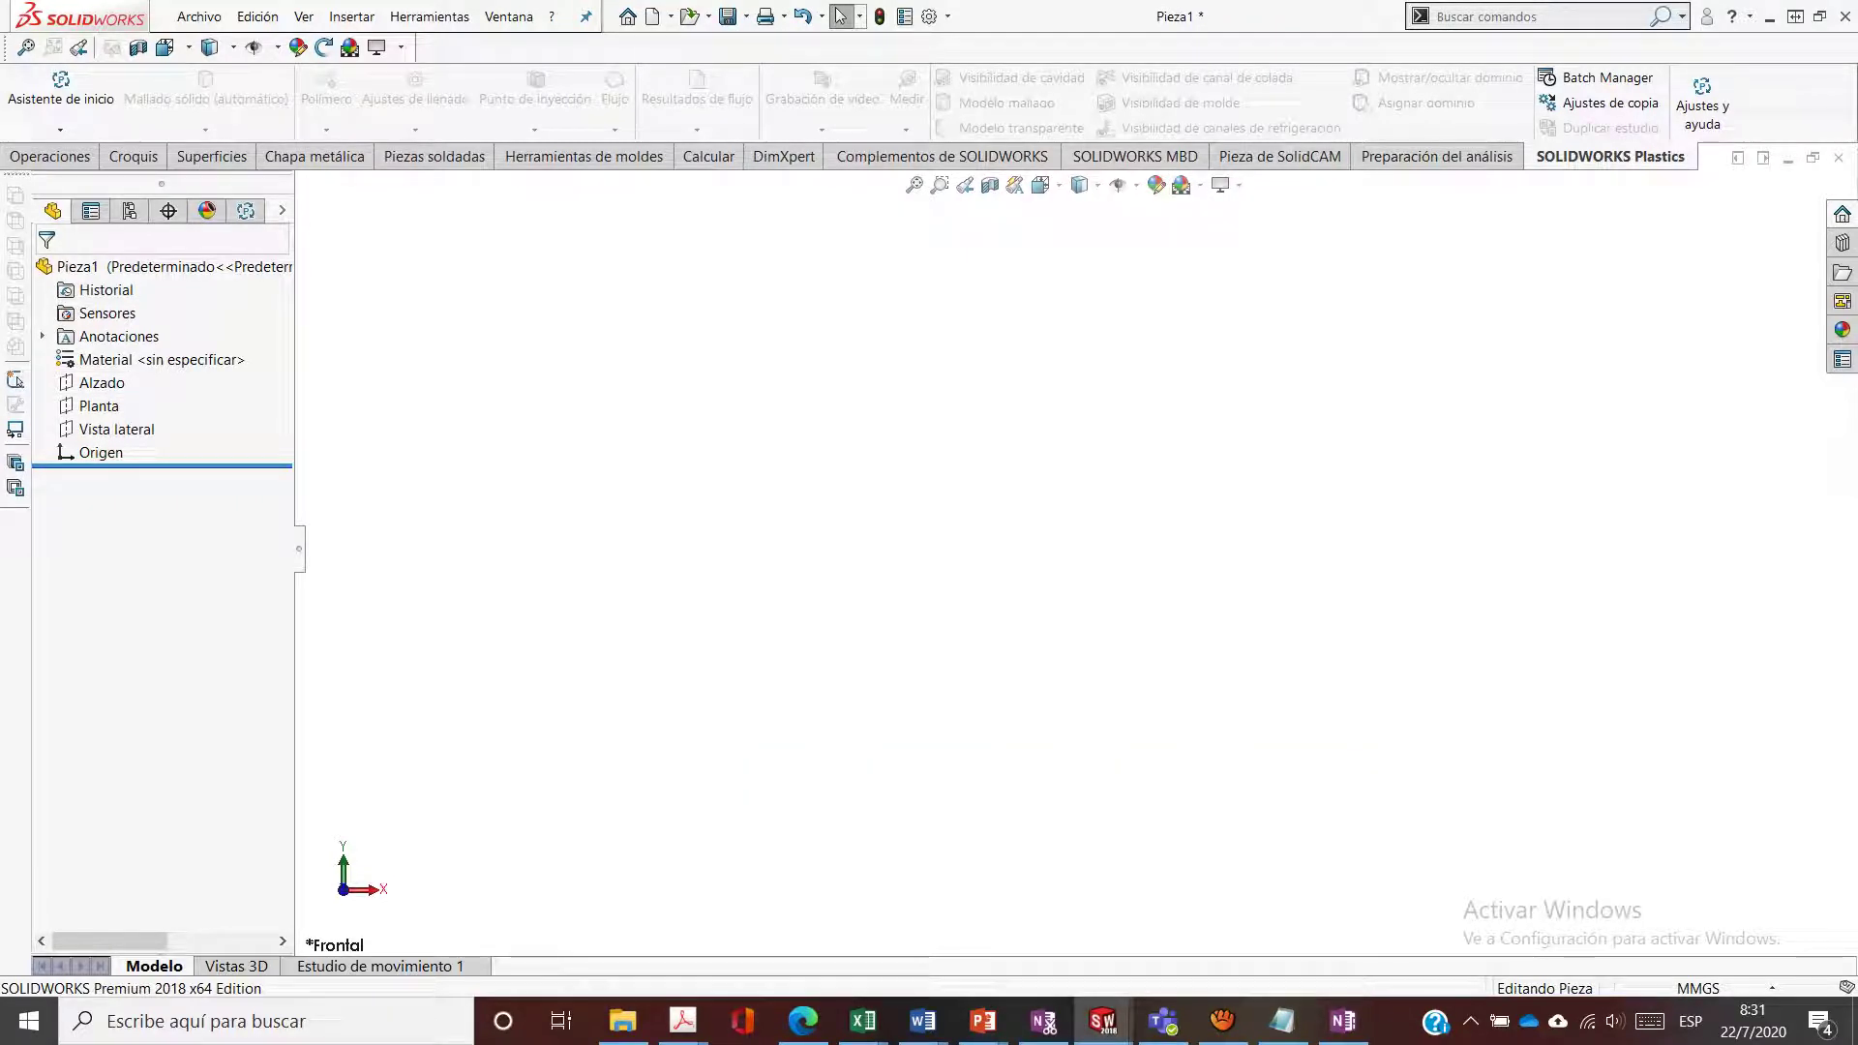
click(101, 382)
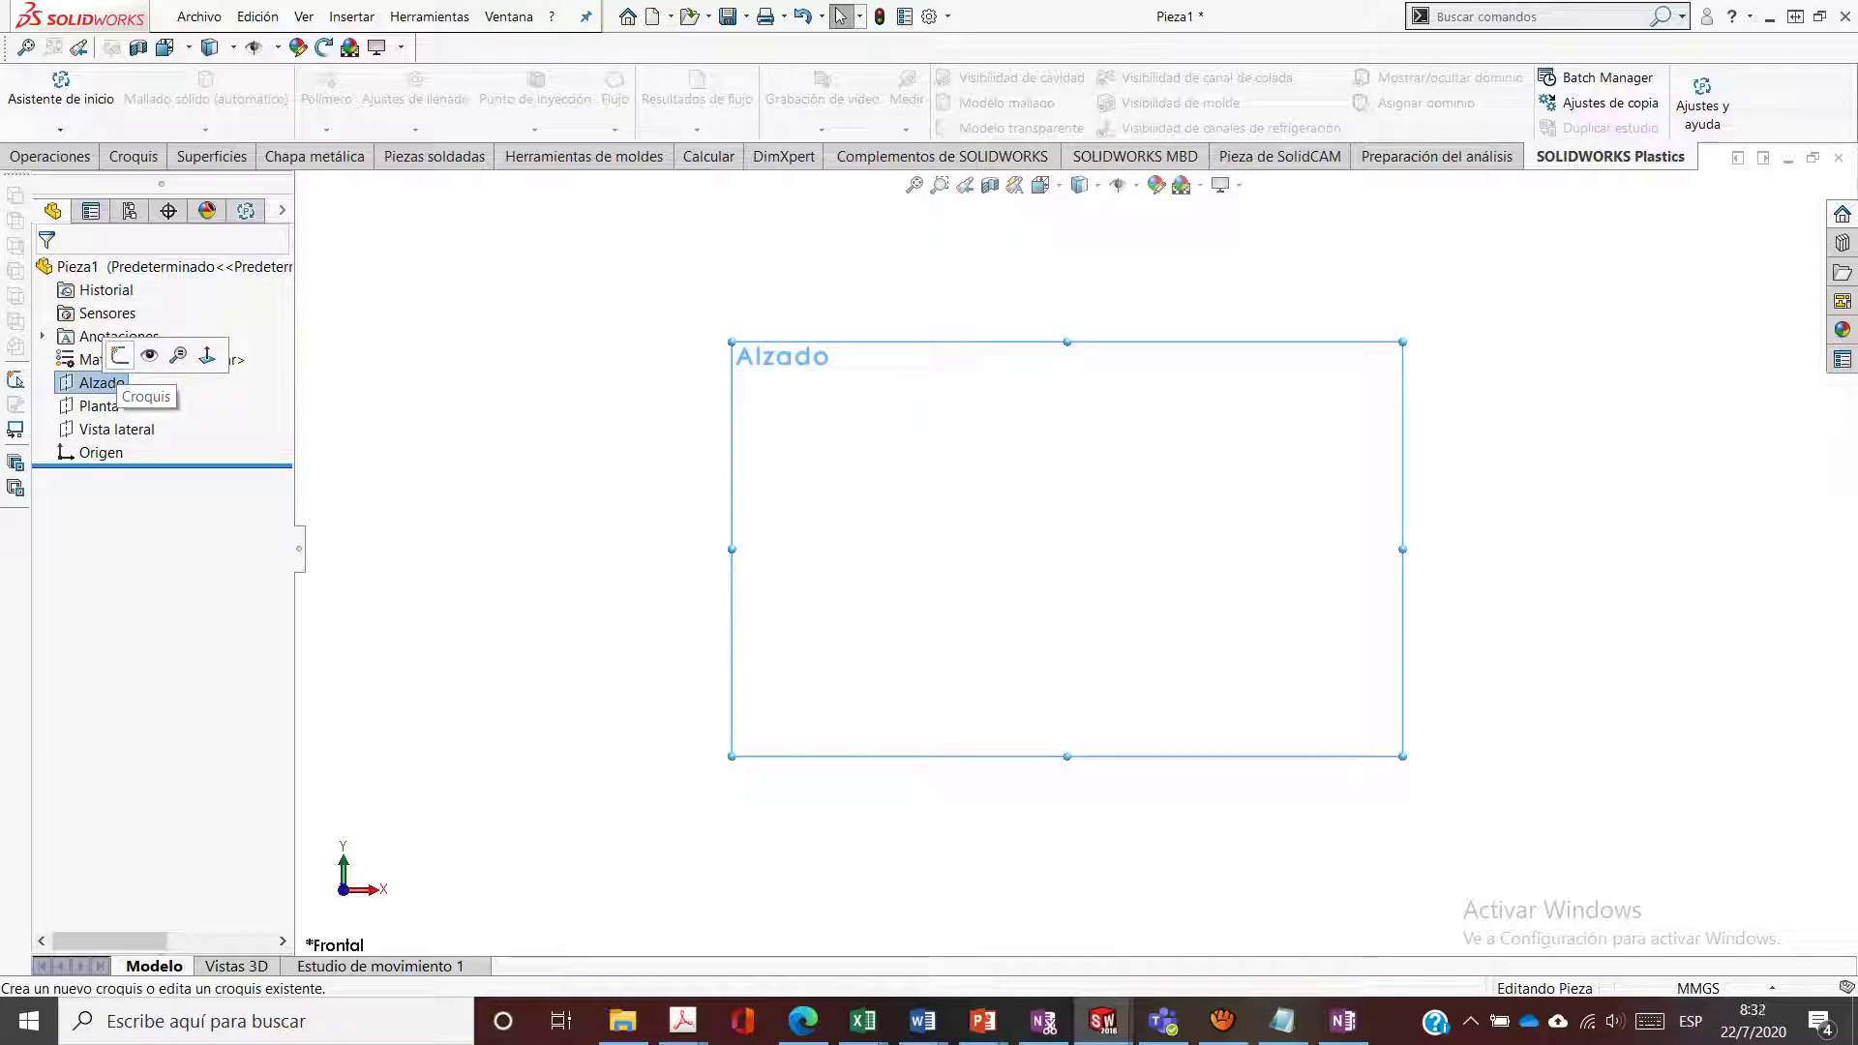
click(120, 355)
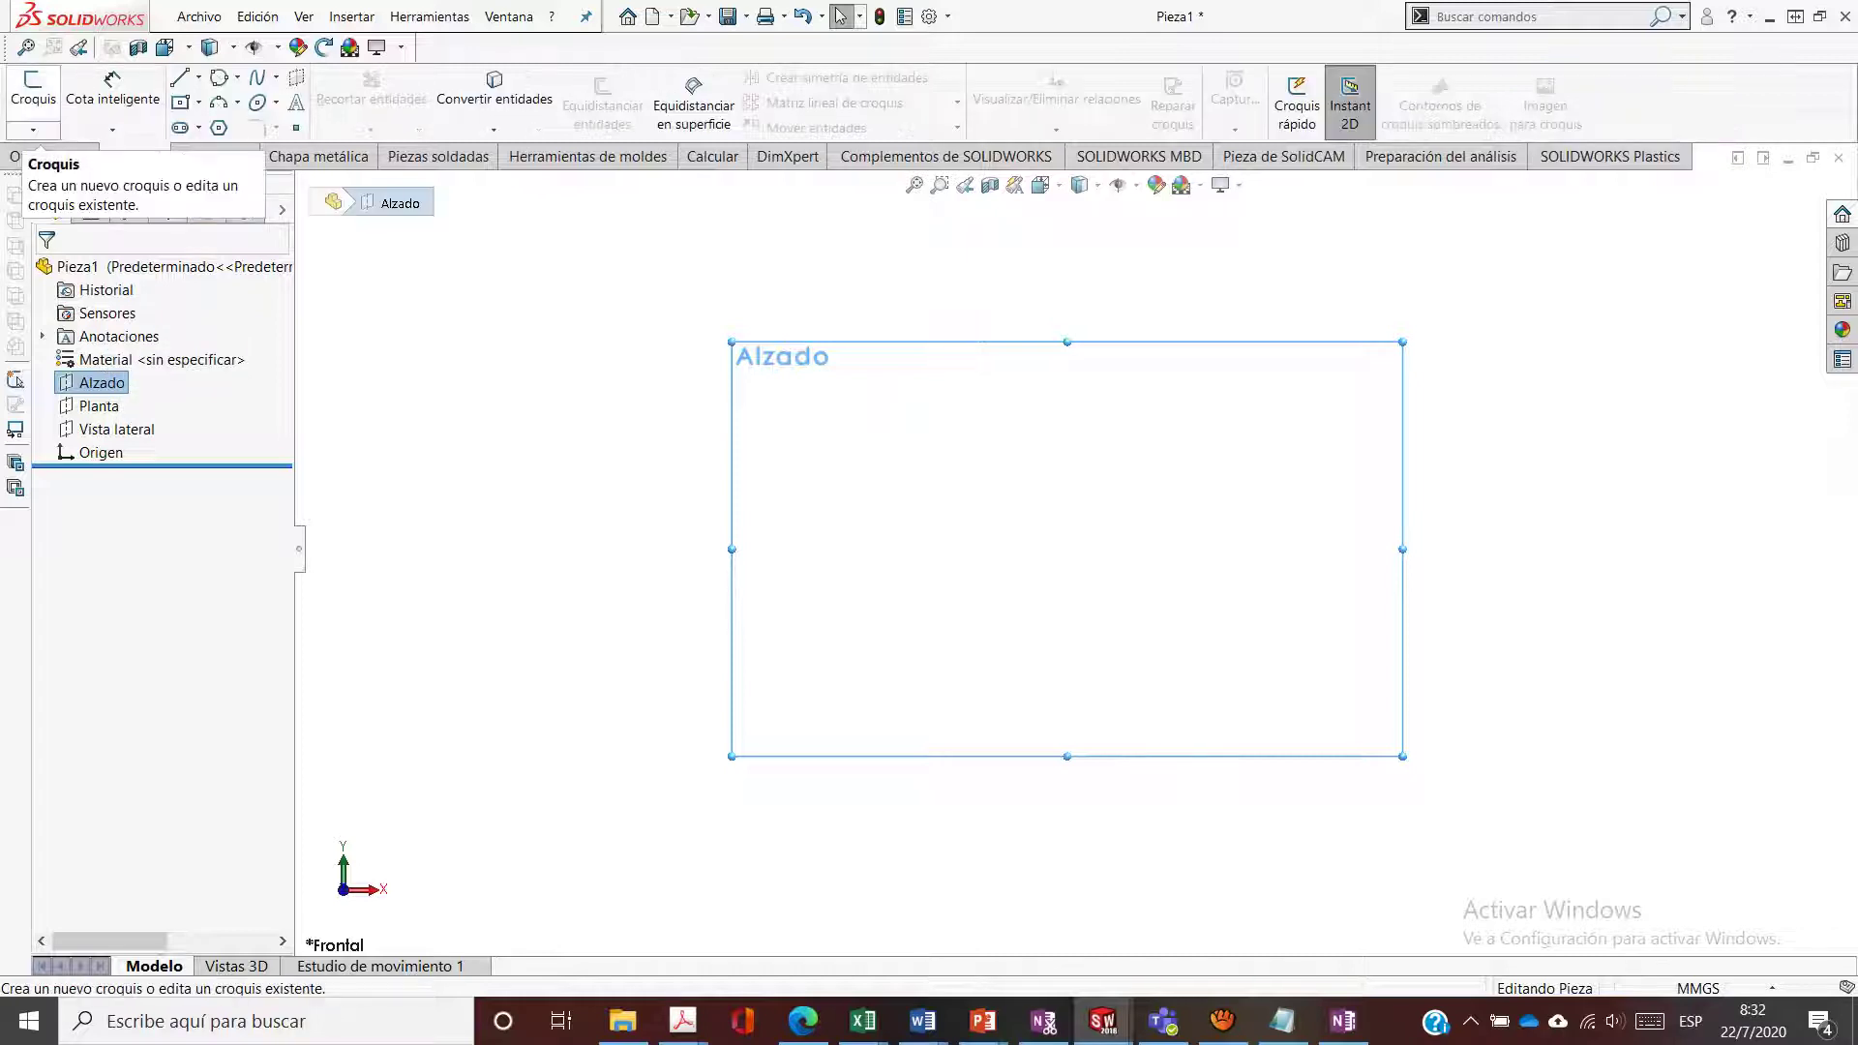
click(33, 92)
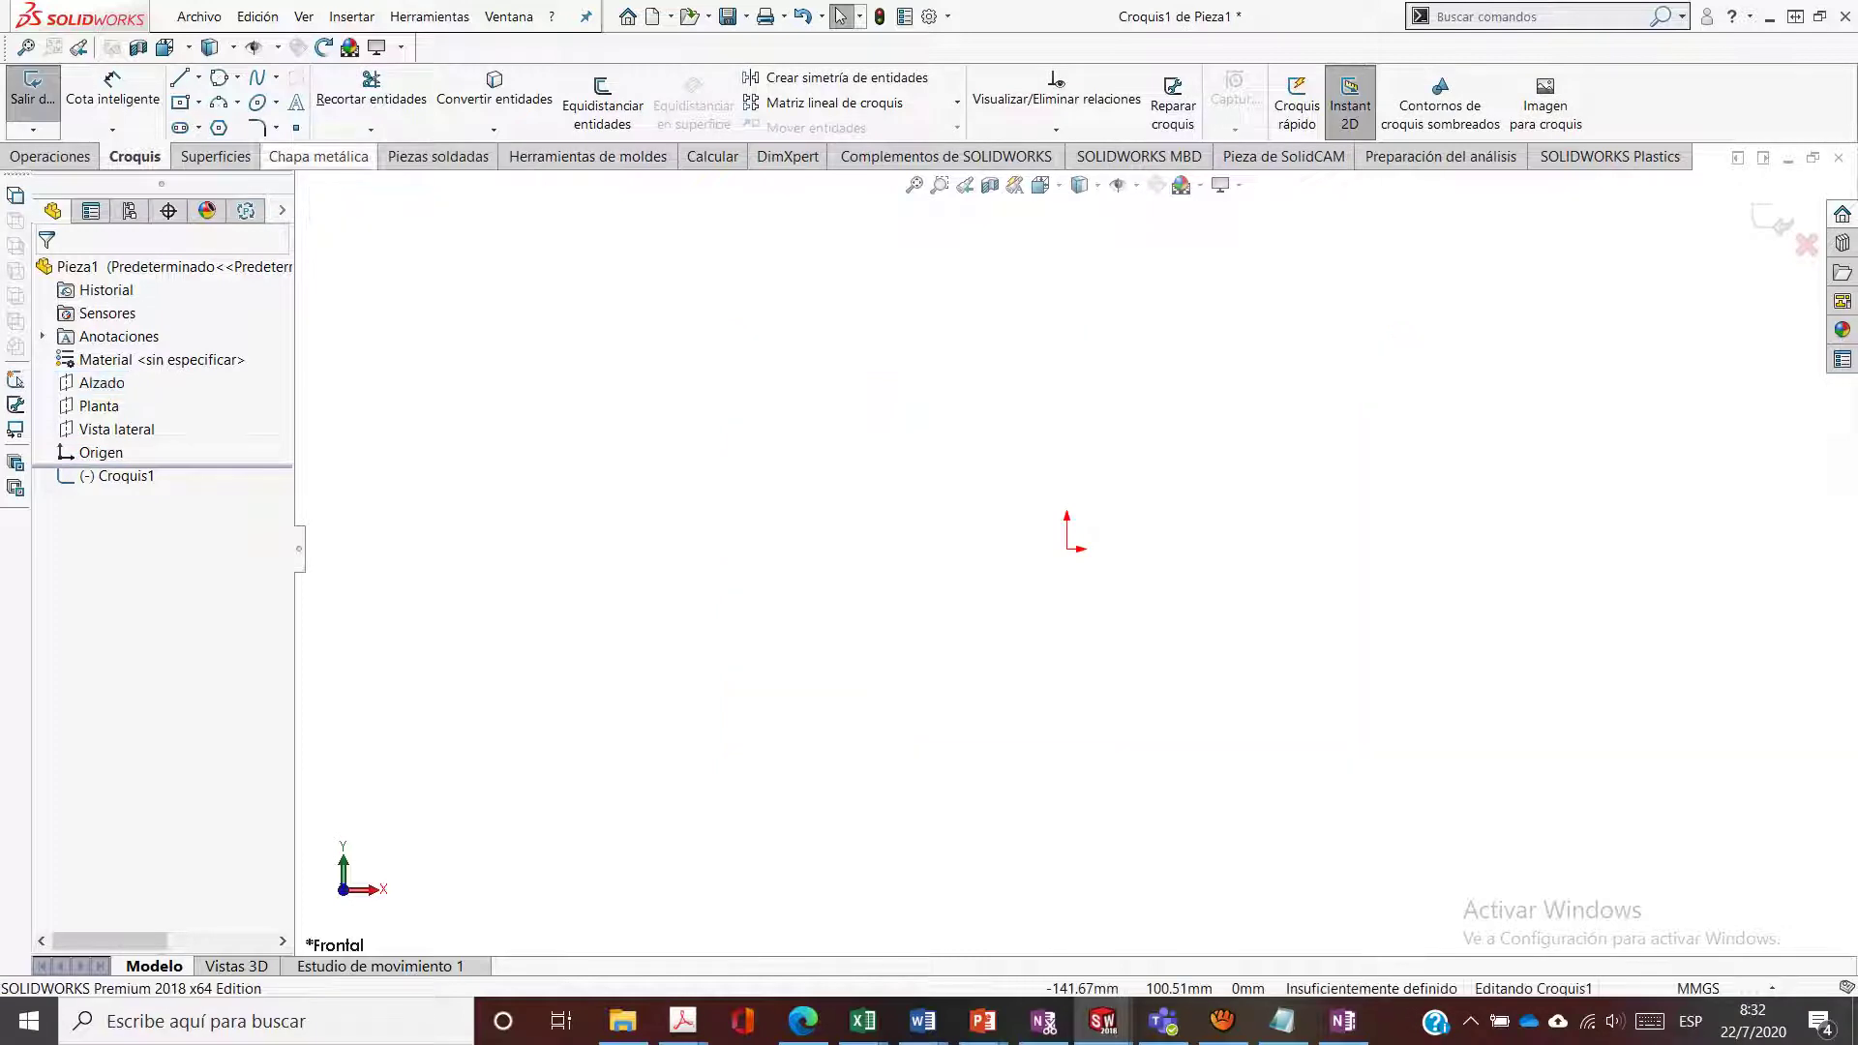
Sketch a corner rectangle from the origin, about 78 mm wide and 67 mm high
click(180, 102)
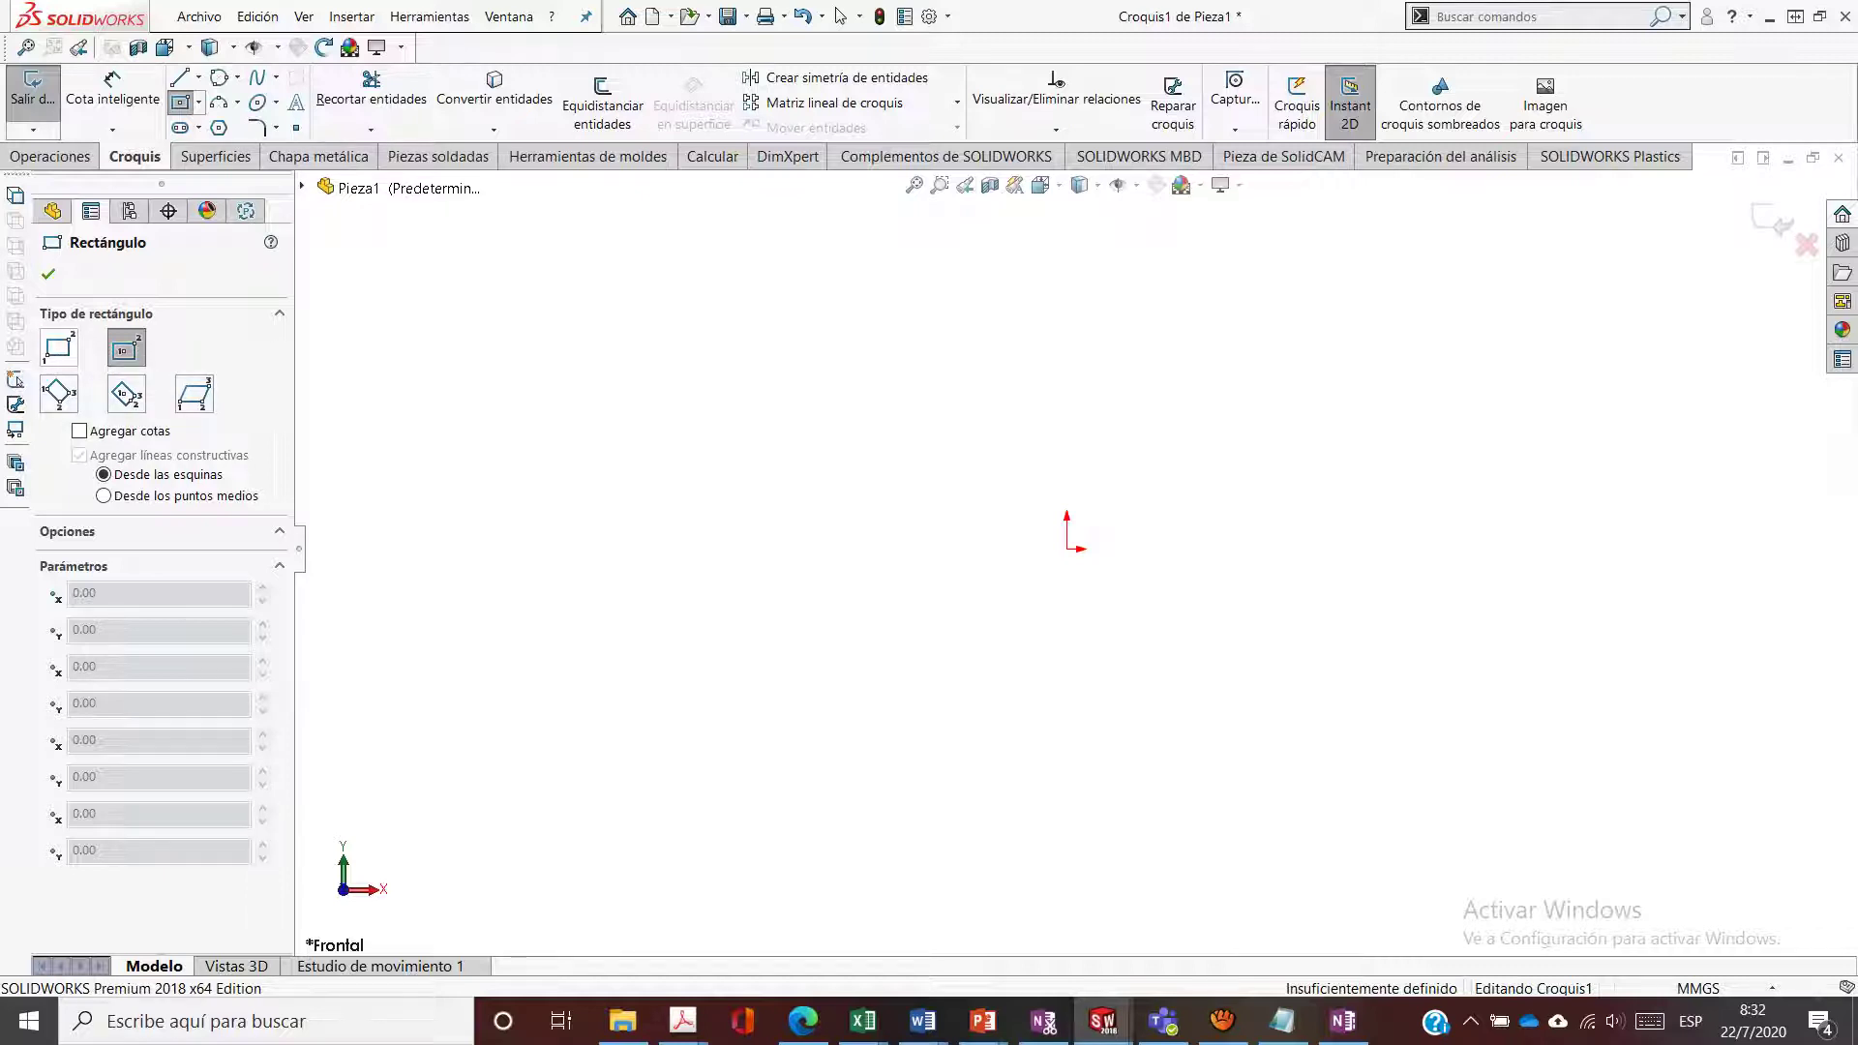
click(58, 347)
click(1068, 550)
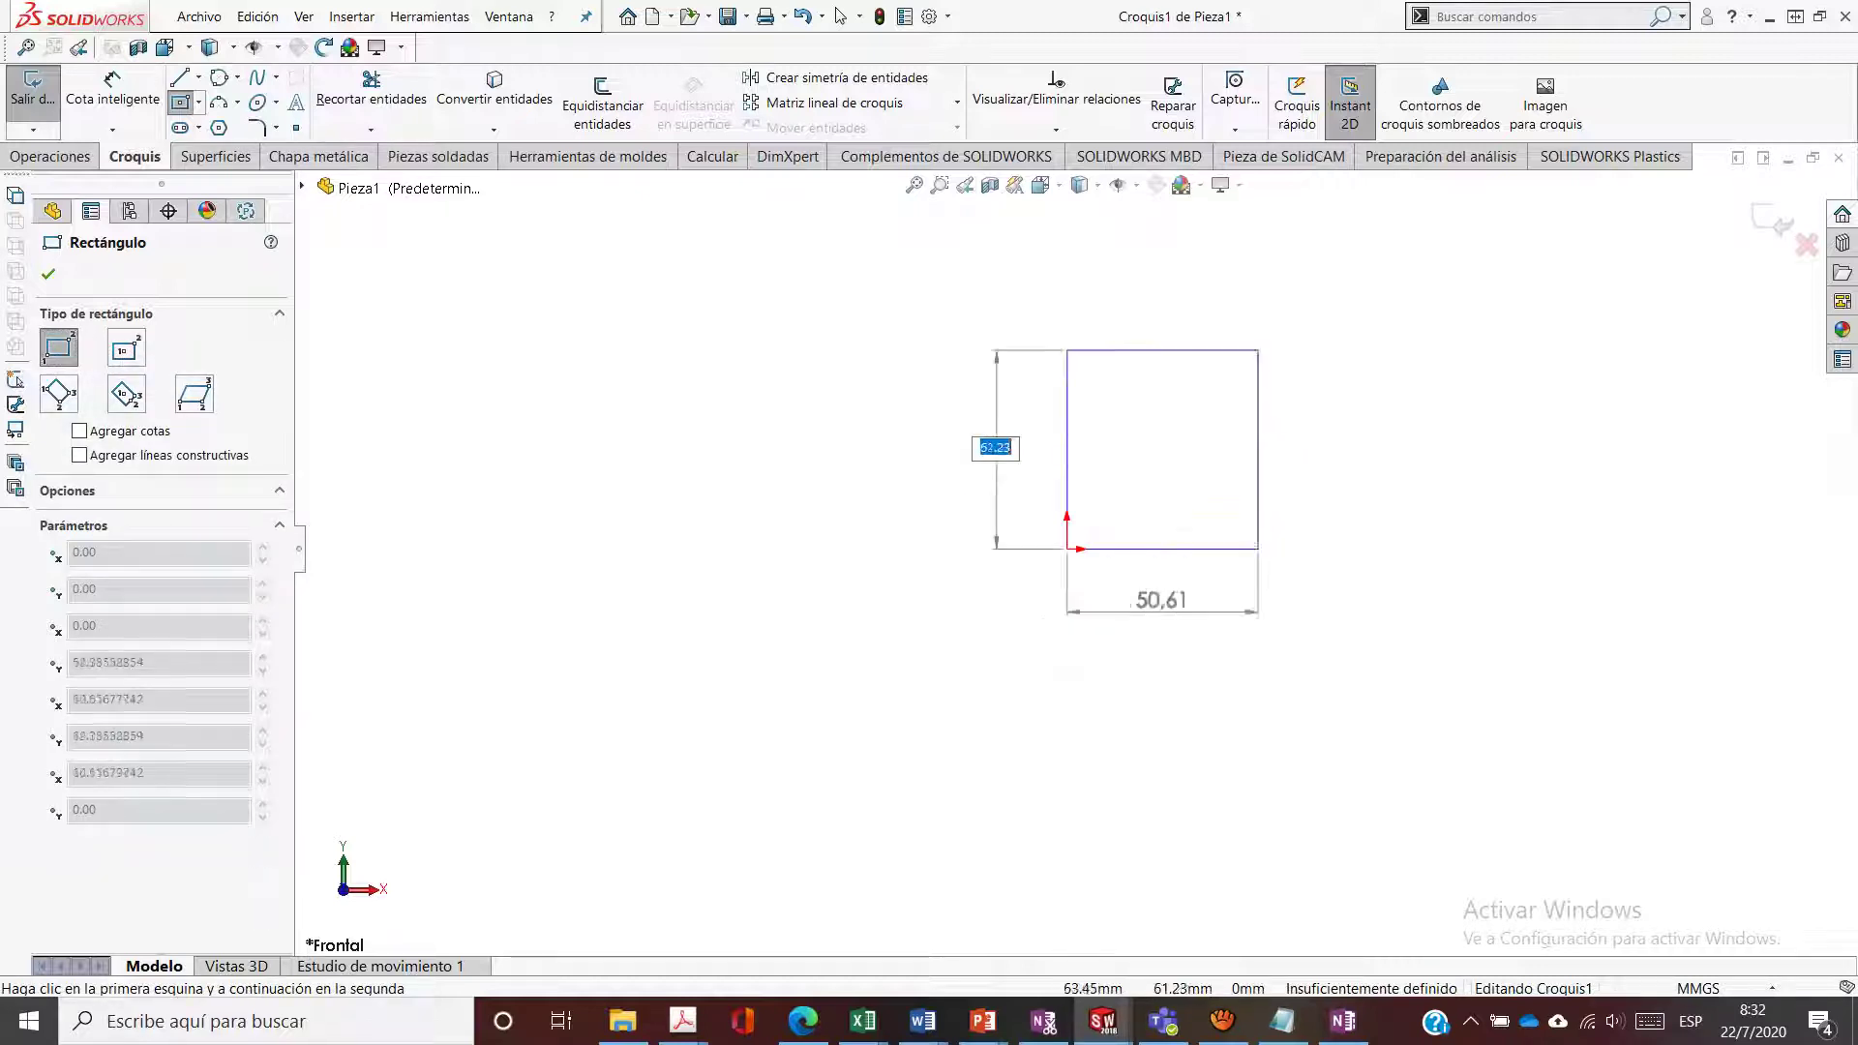
click(1361, 295)
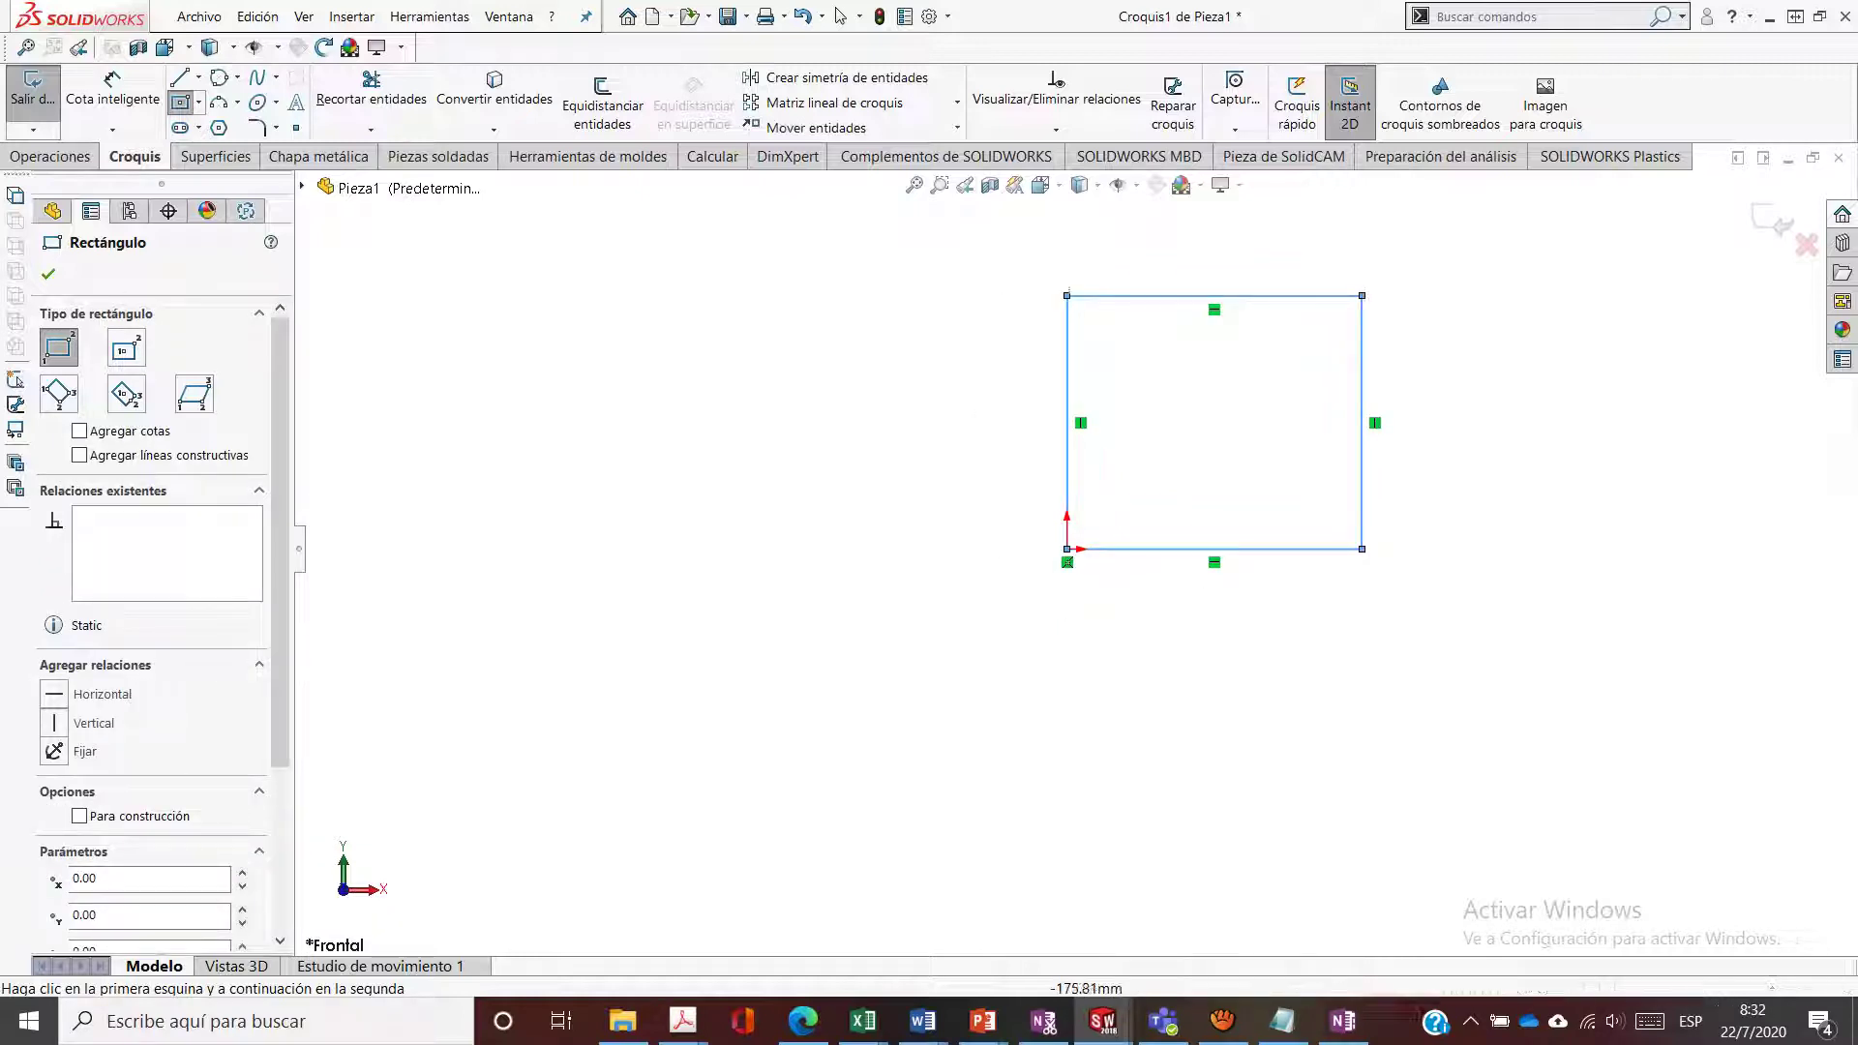
Sketch a center rectangle about 79 mm wide to the left of the origin
click(126, 347)
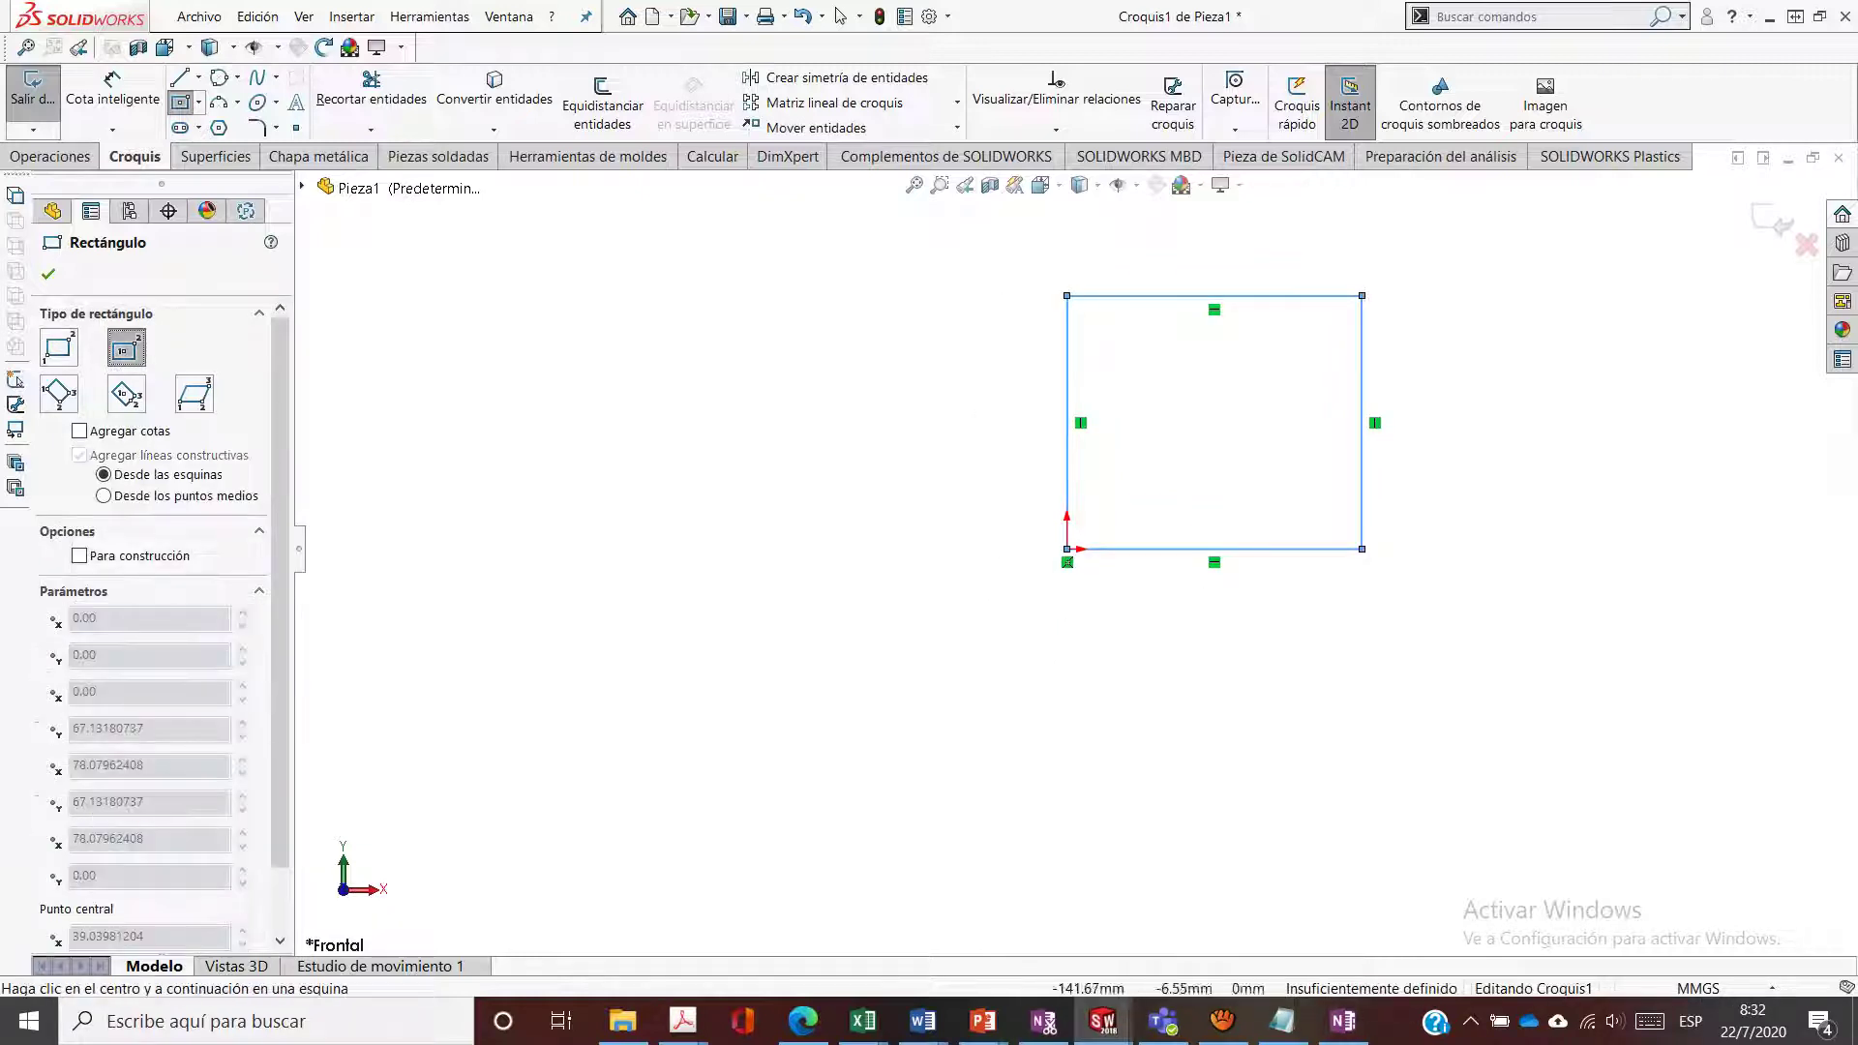
click(576, 514)
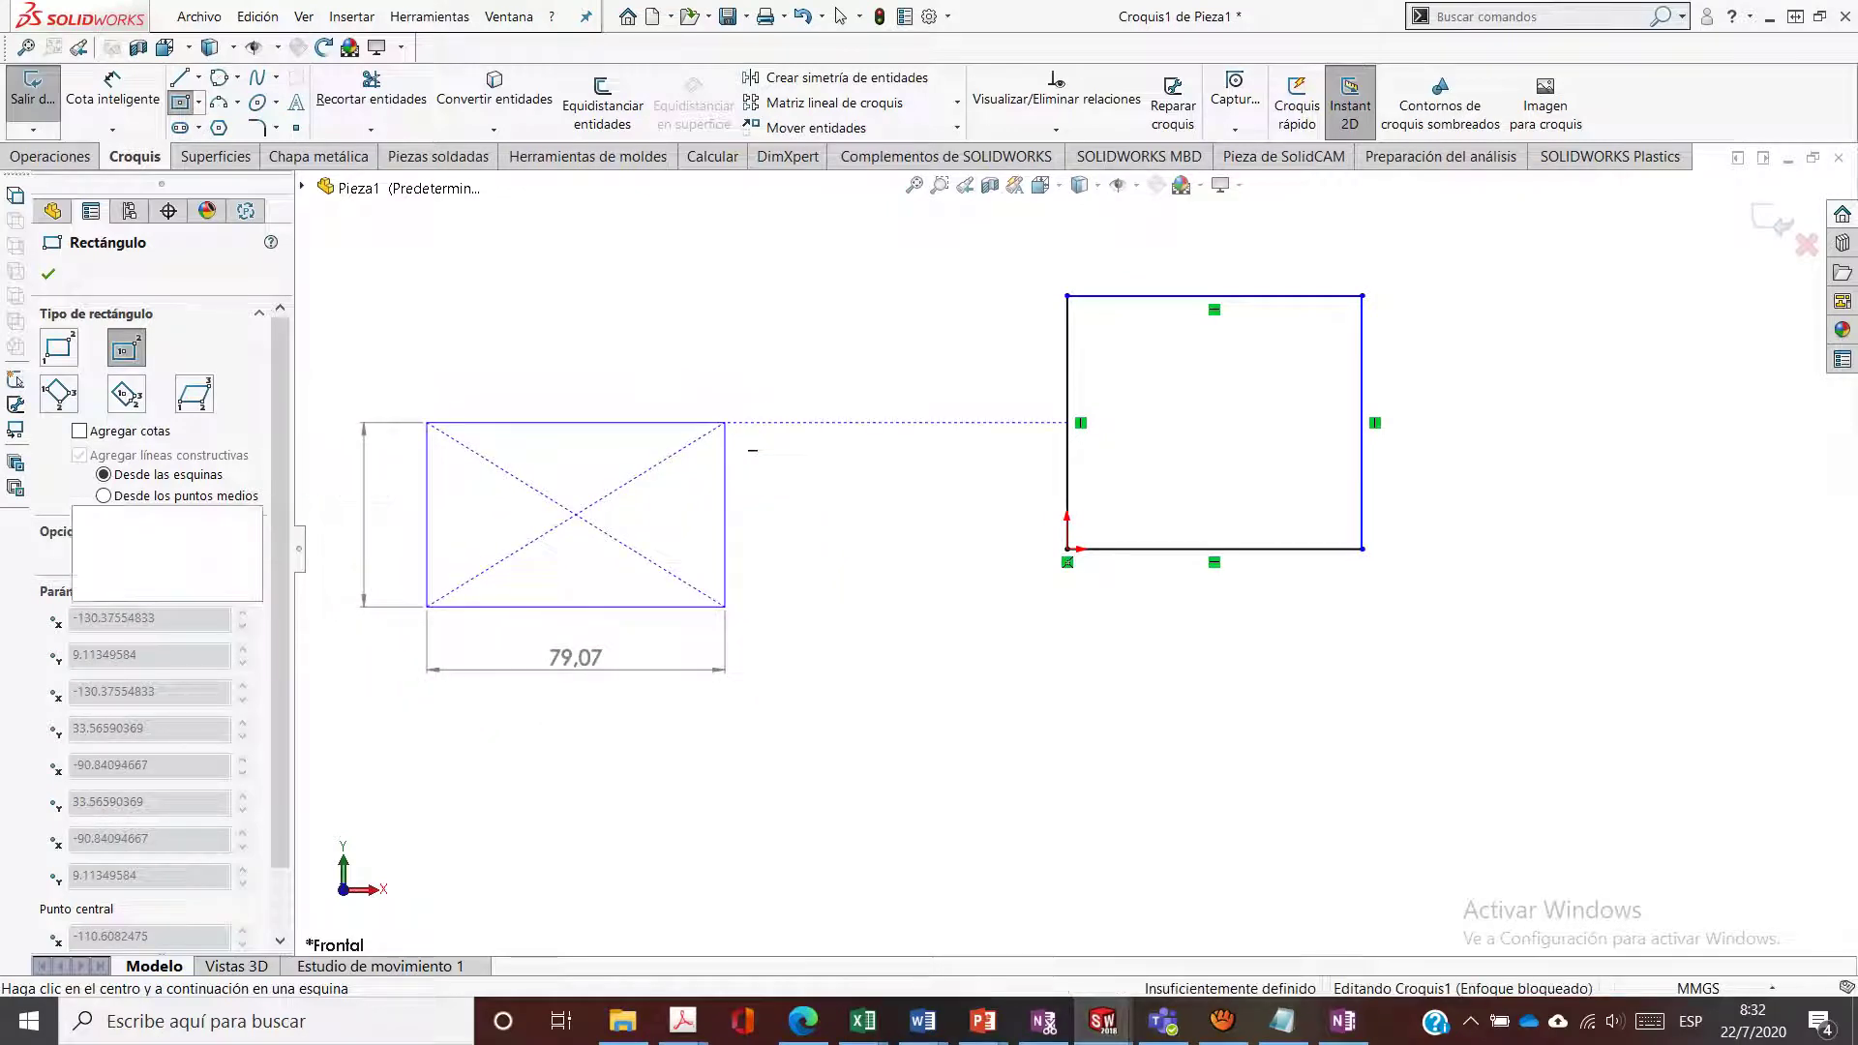
click(726, 424)
Sketch a tilted 3-point corner rectangle below and between the two existing rectangles
click(58, 393)
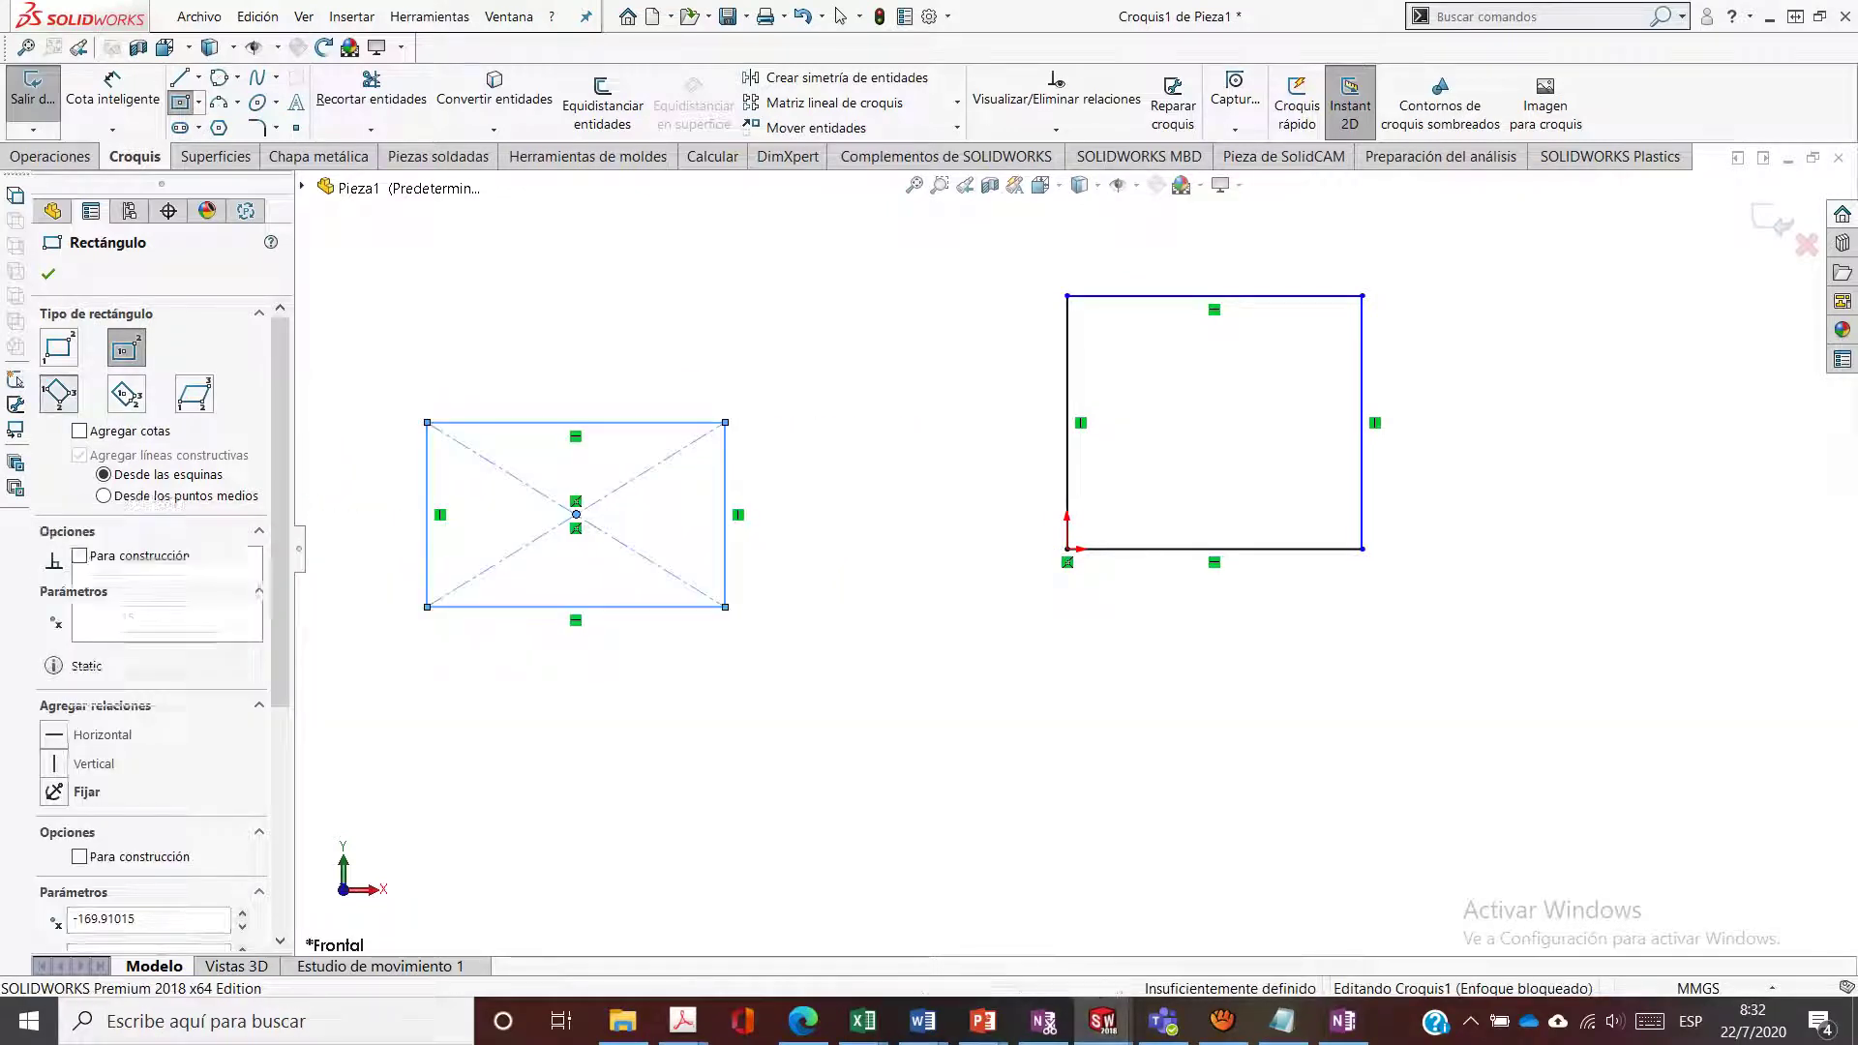
click(773, 699)
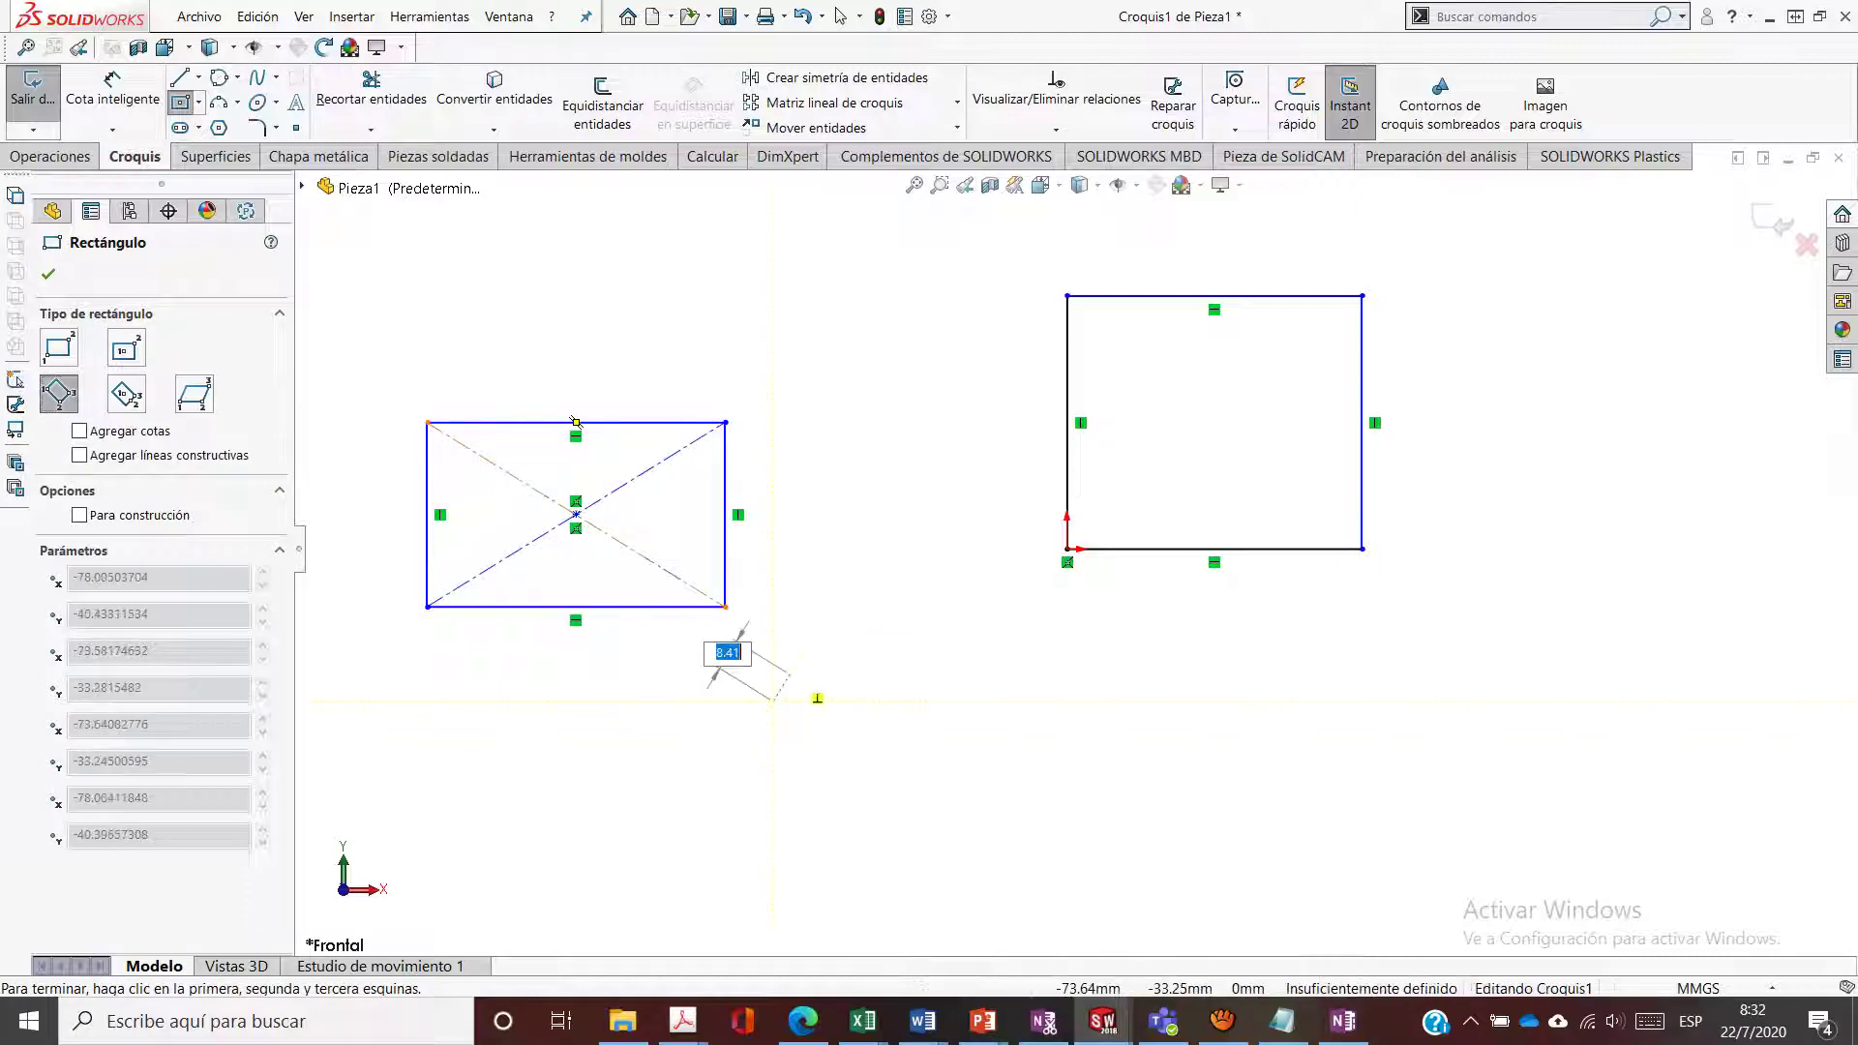
click(862, 606)
click(1057, 792)
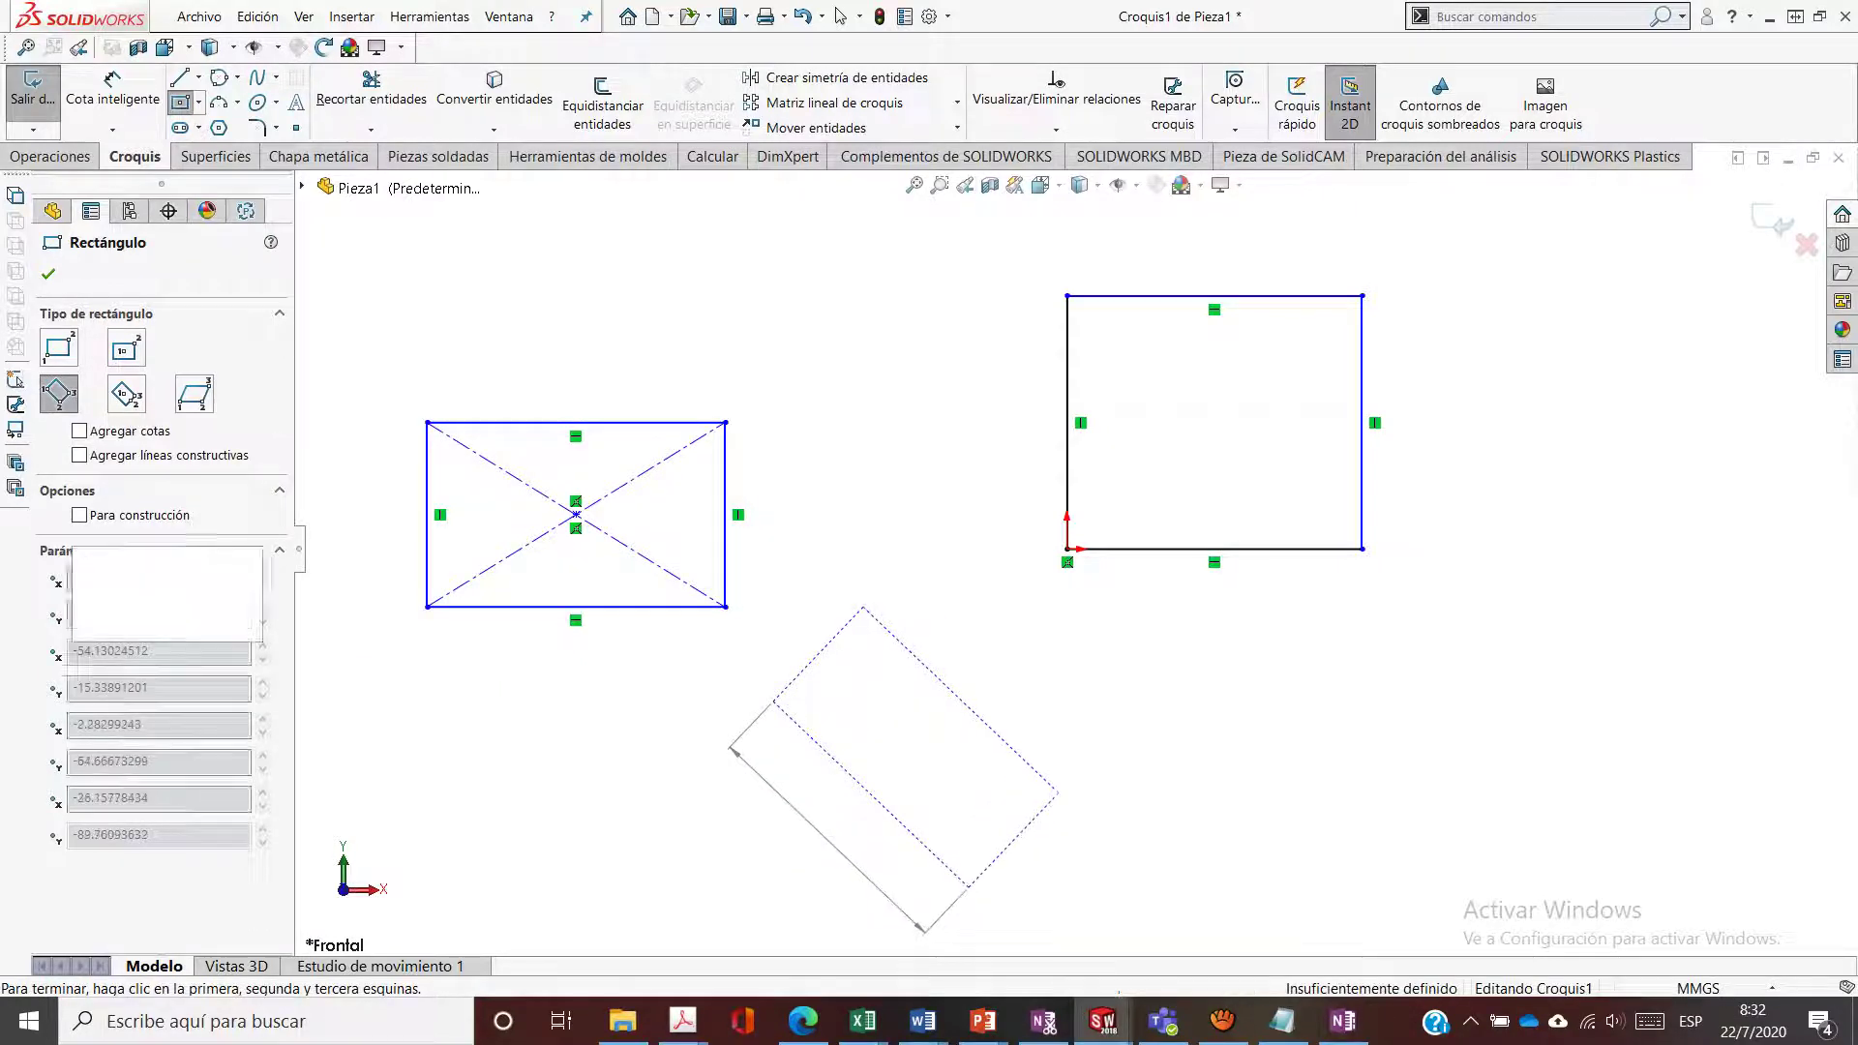
Sketch a tilted 3-point center rectangle below and to the right of the origin
click(126, 394)
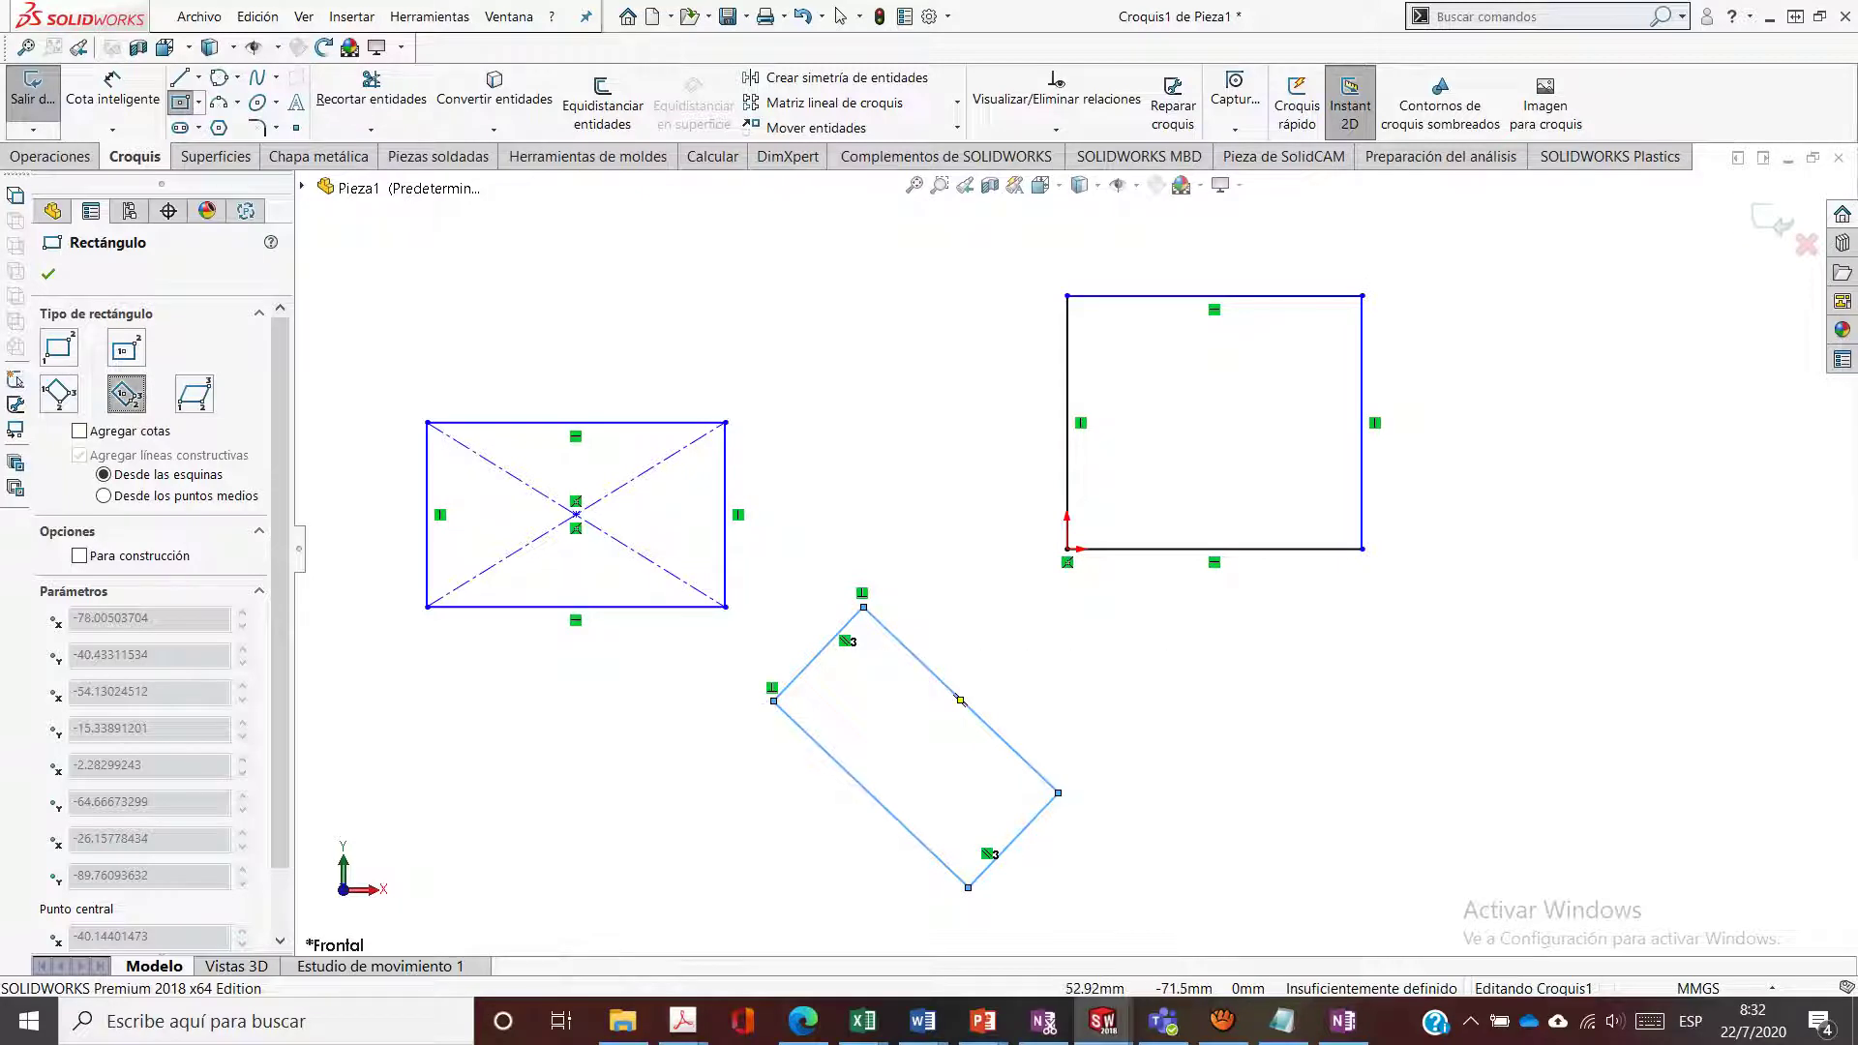
click(1261, 706)
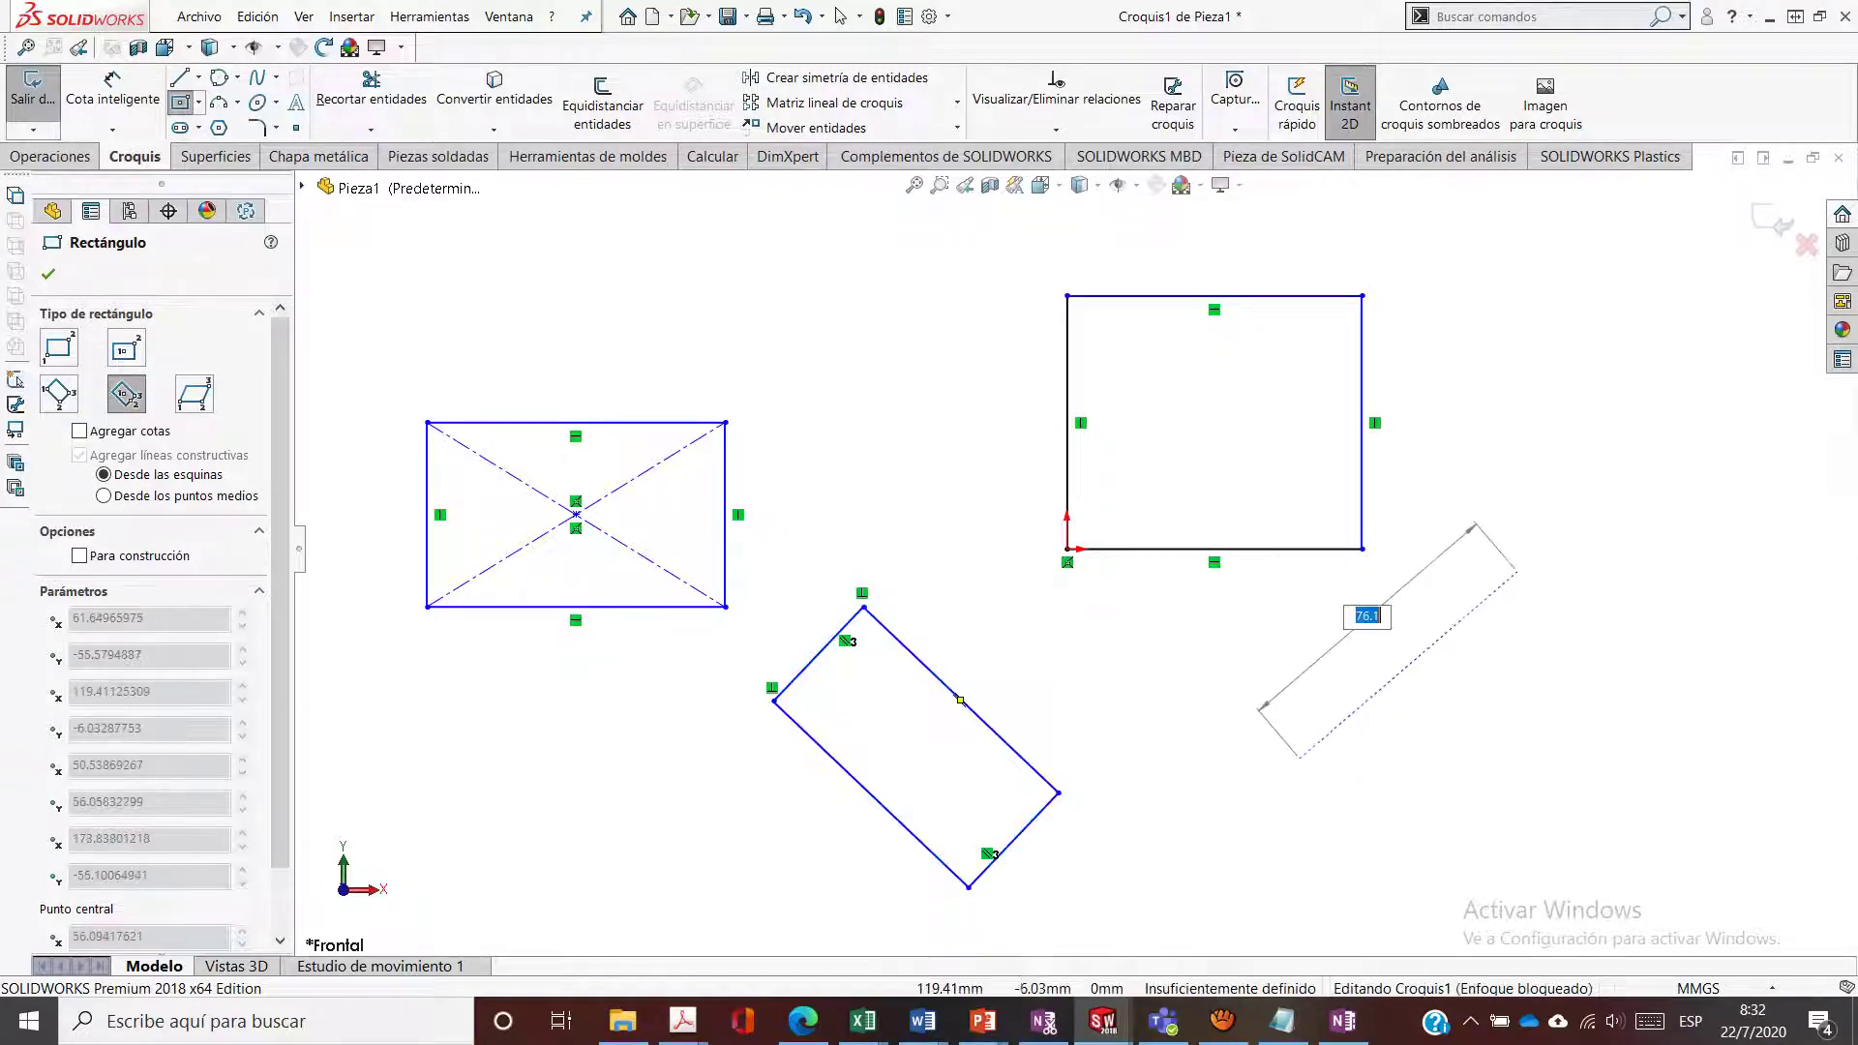
click(1498, 591)
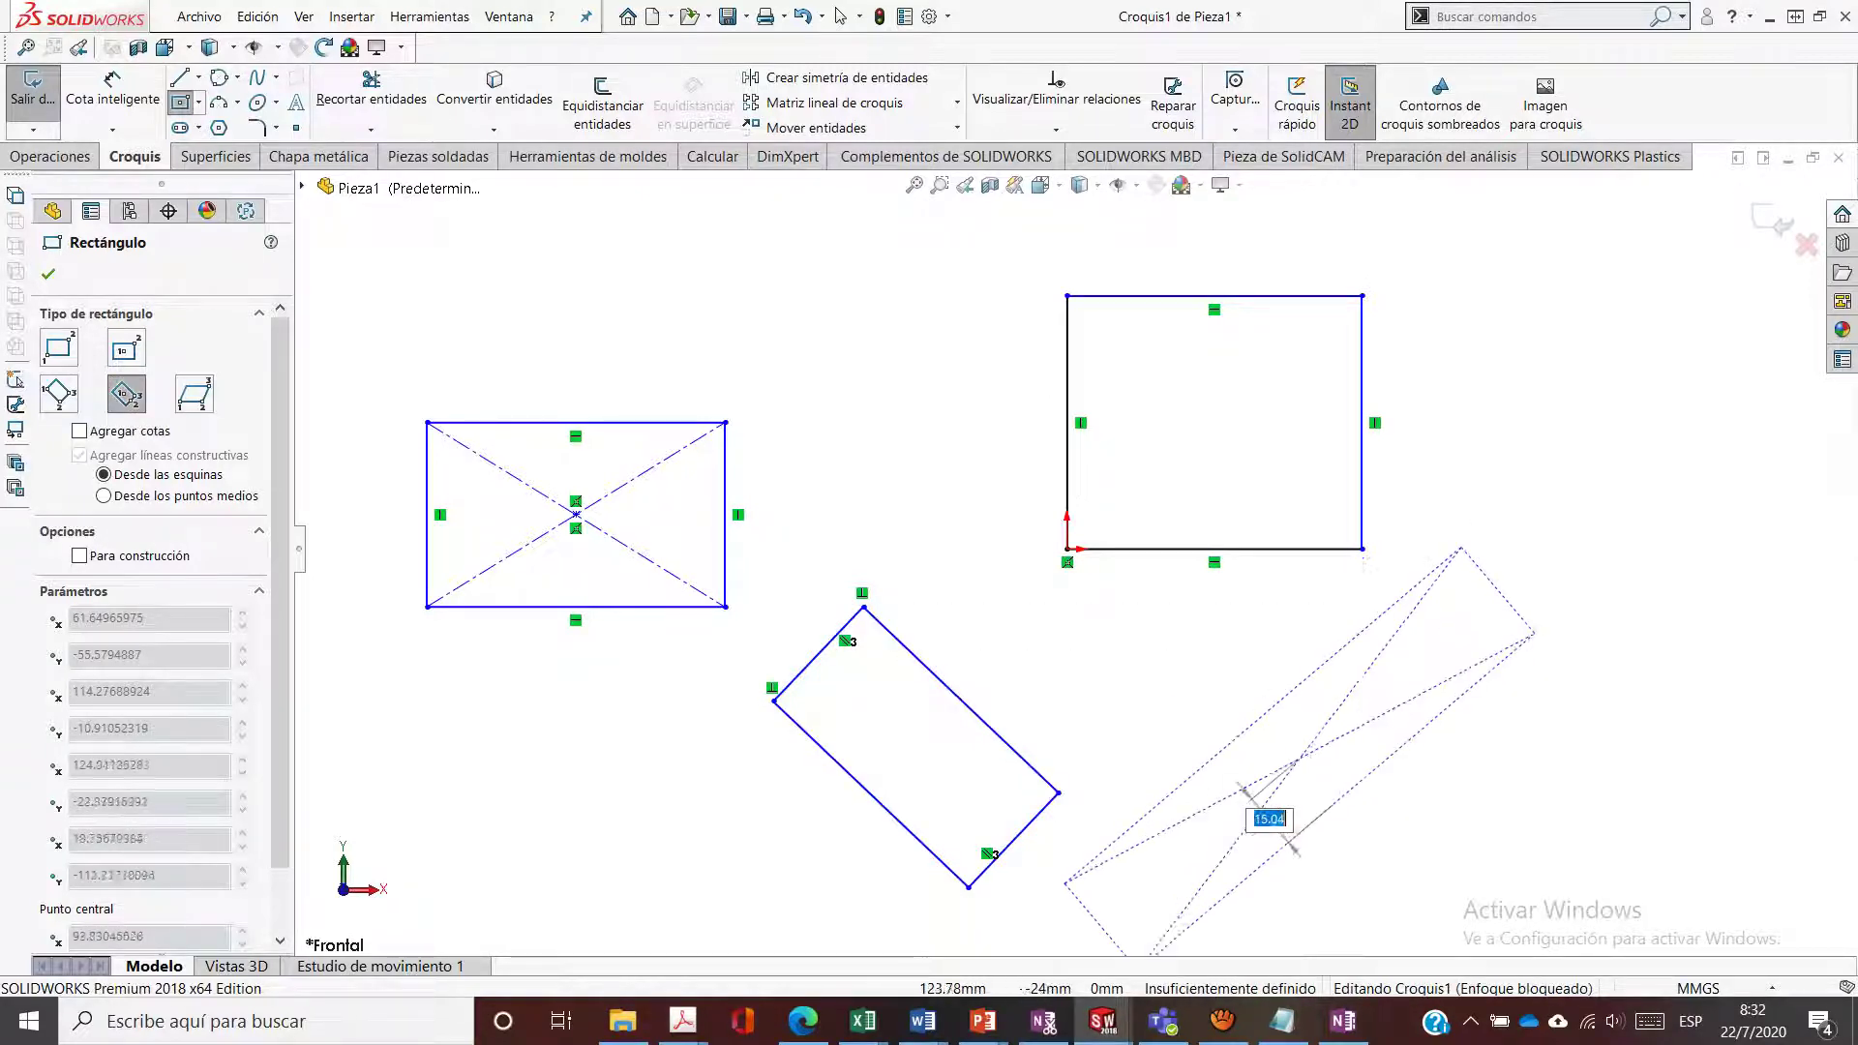
click(1339, 793)
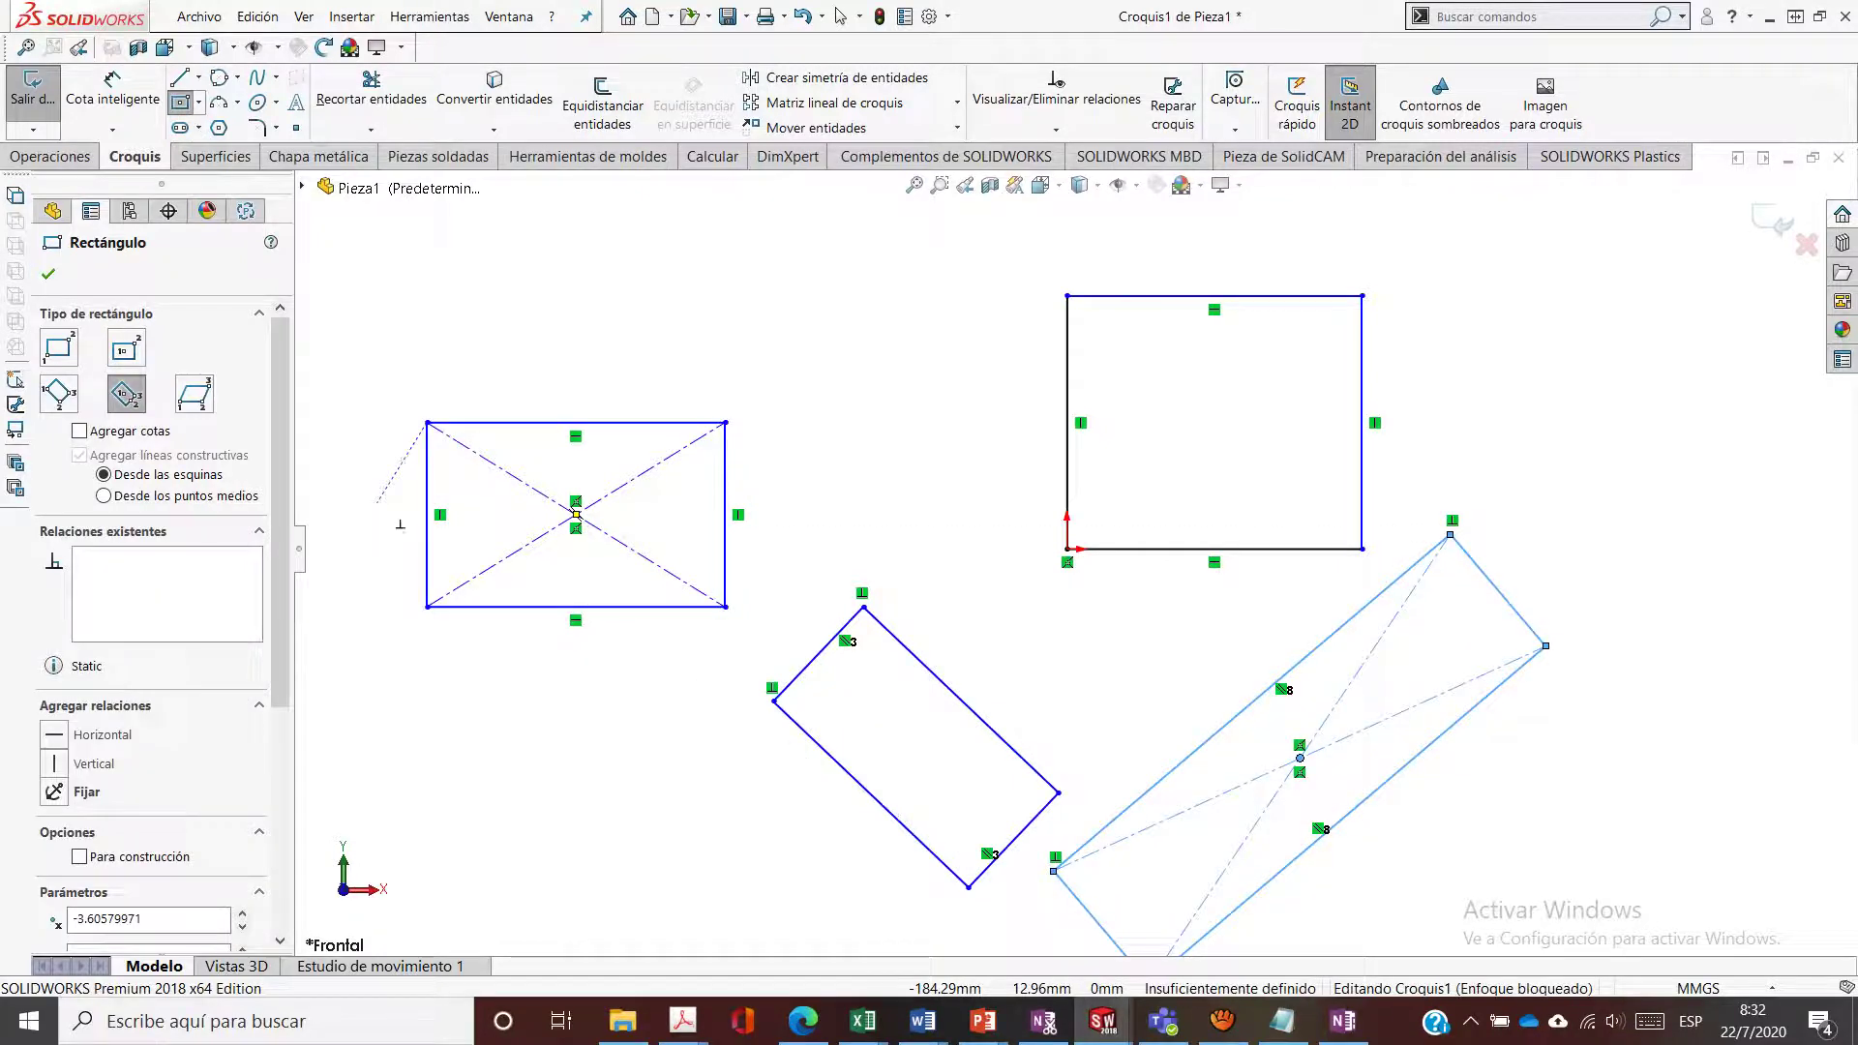
Sketch a parallelogram below the center rectangle and reshape it by pulling its upper corner upward
click(195, 394)
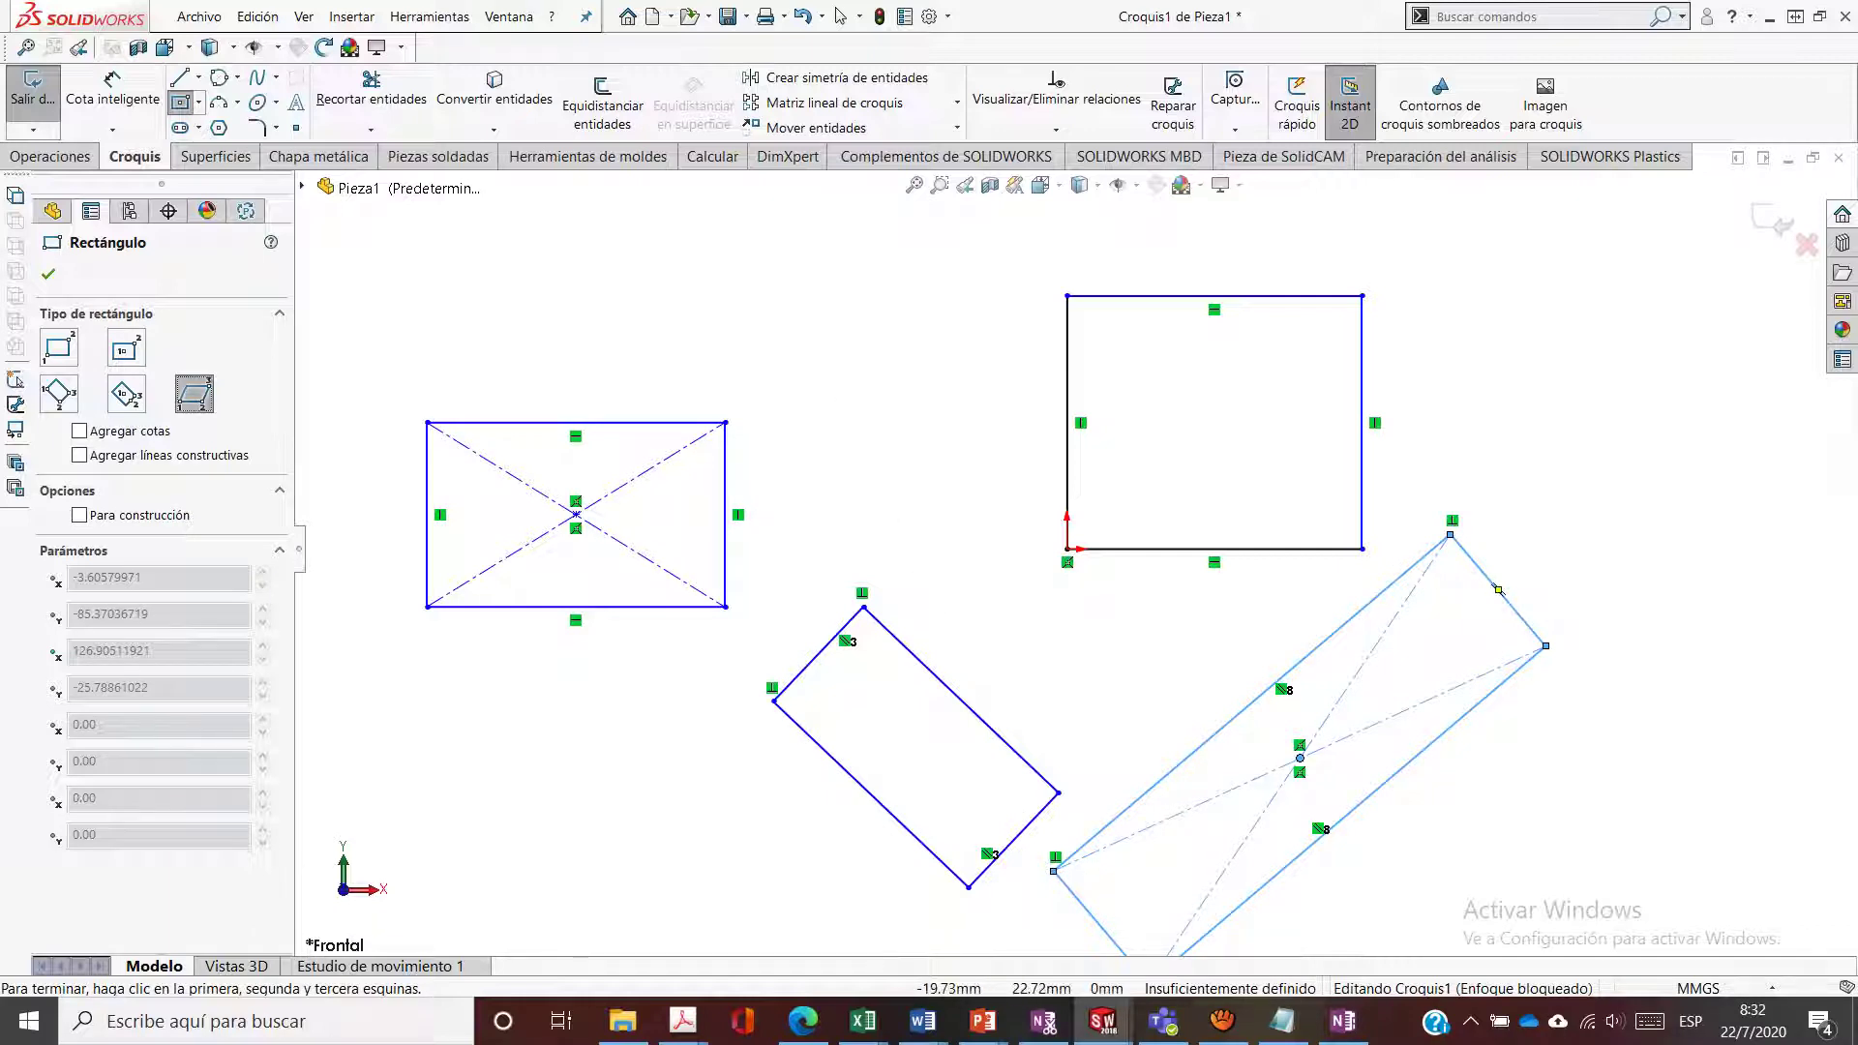
scroll(1072, 549, up, 2)
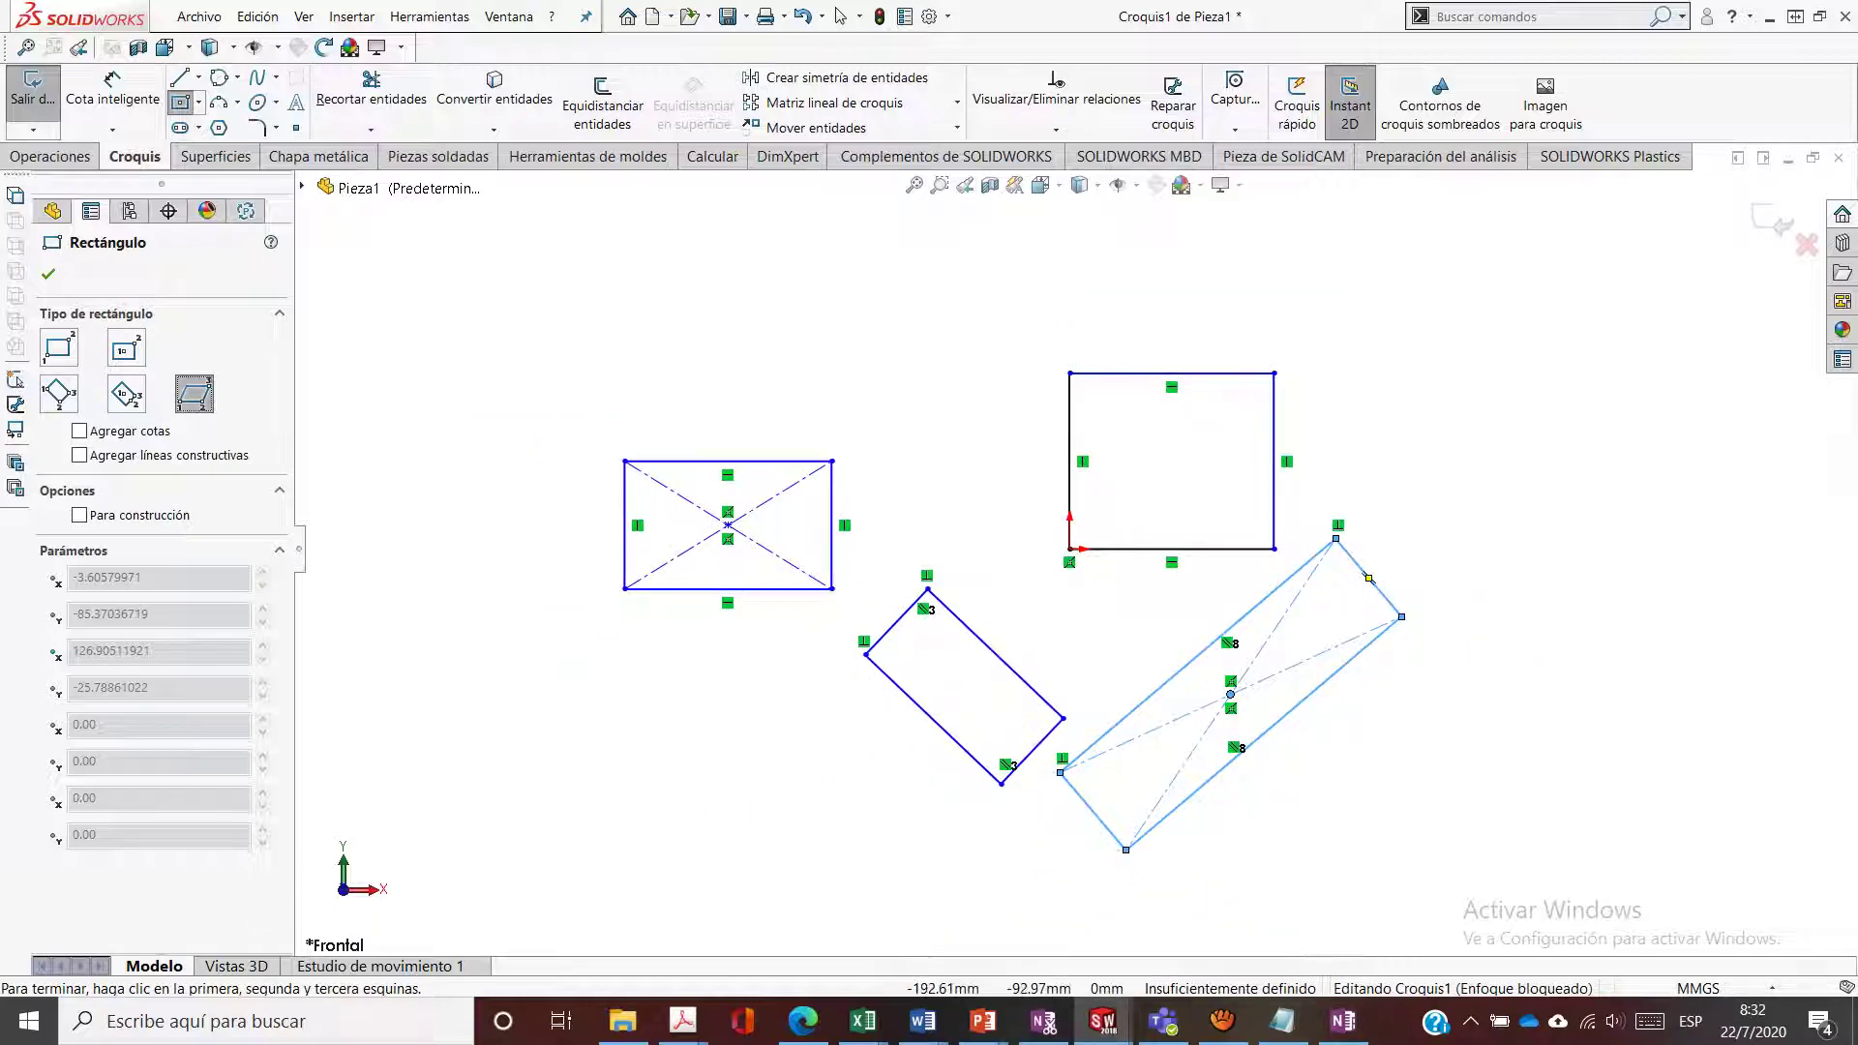
click(562, 782)
click(634, 751)
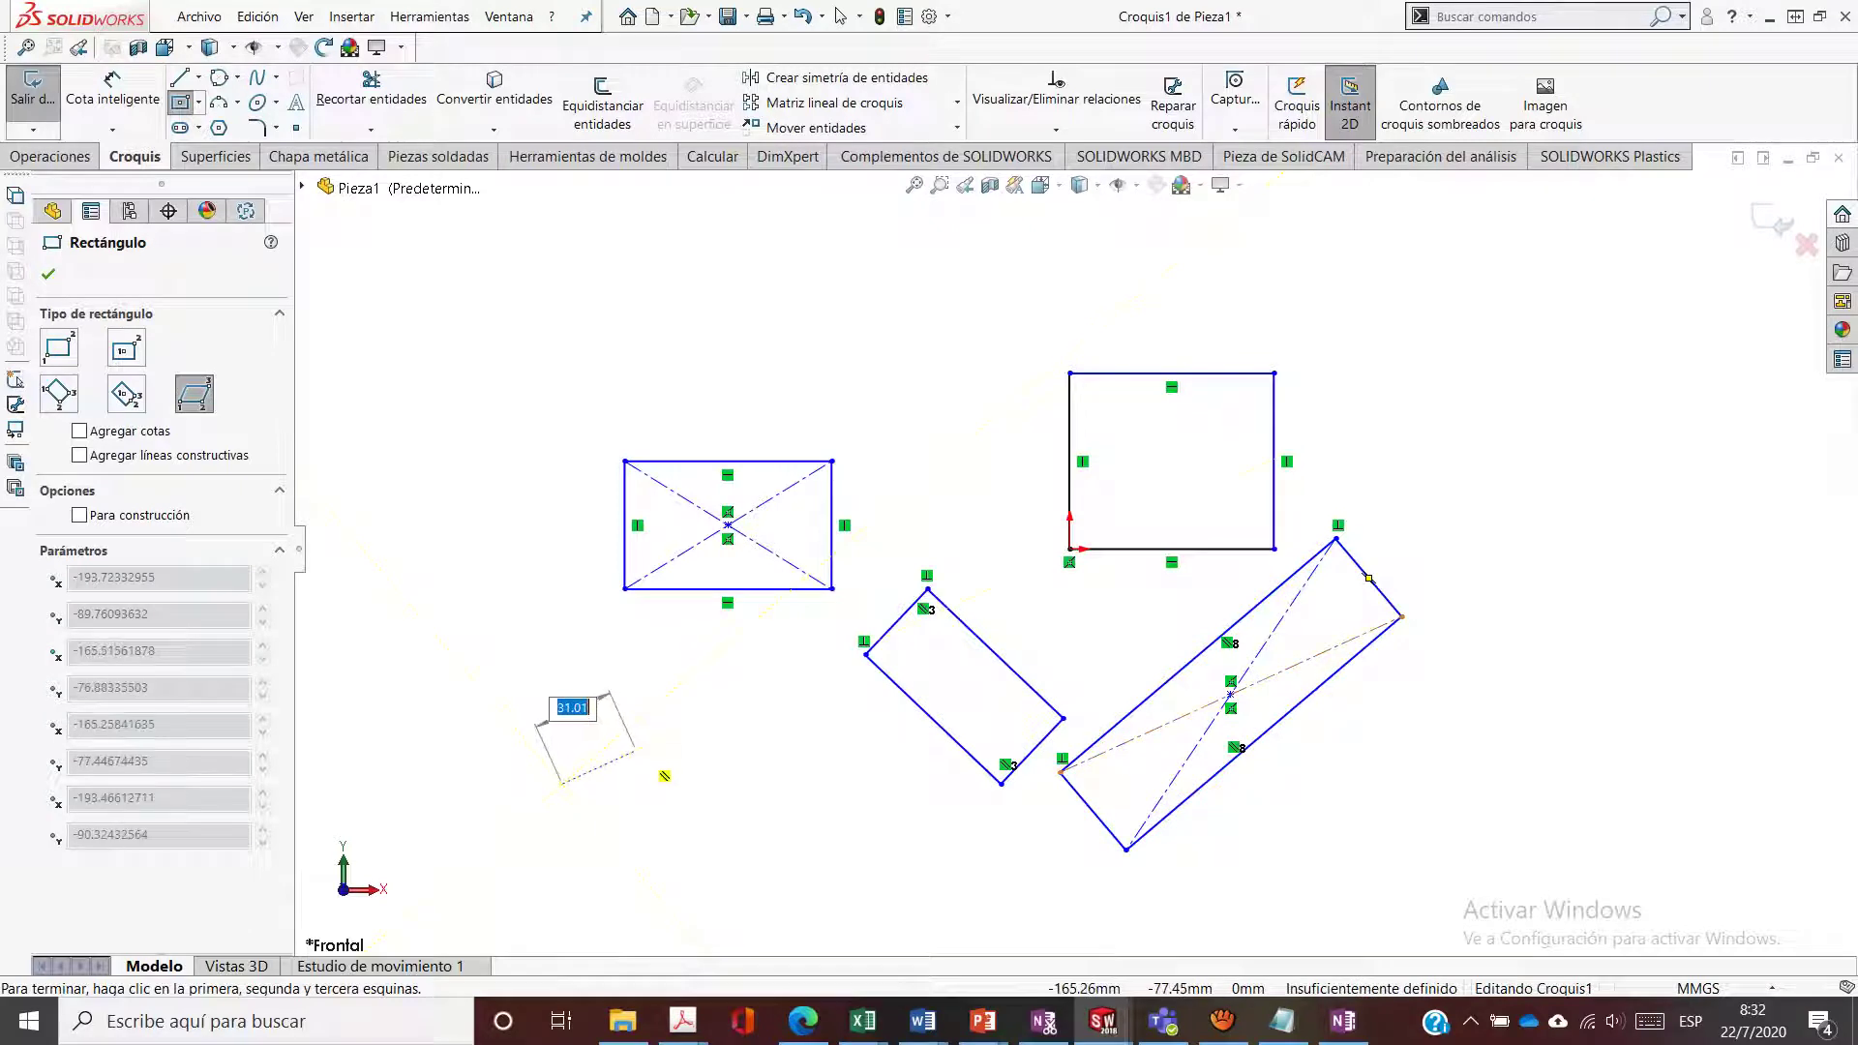
click(786, 797)
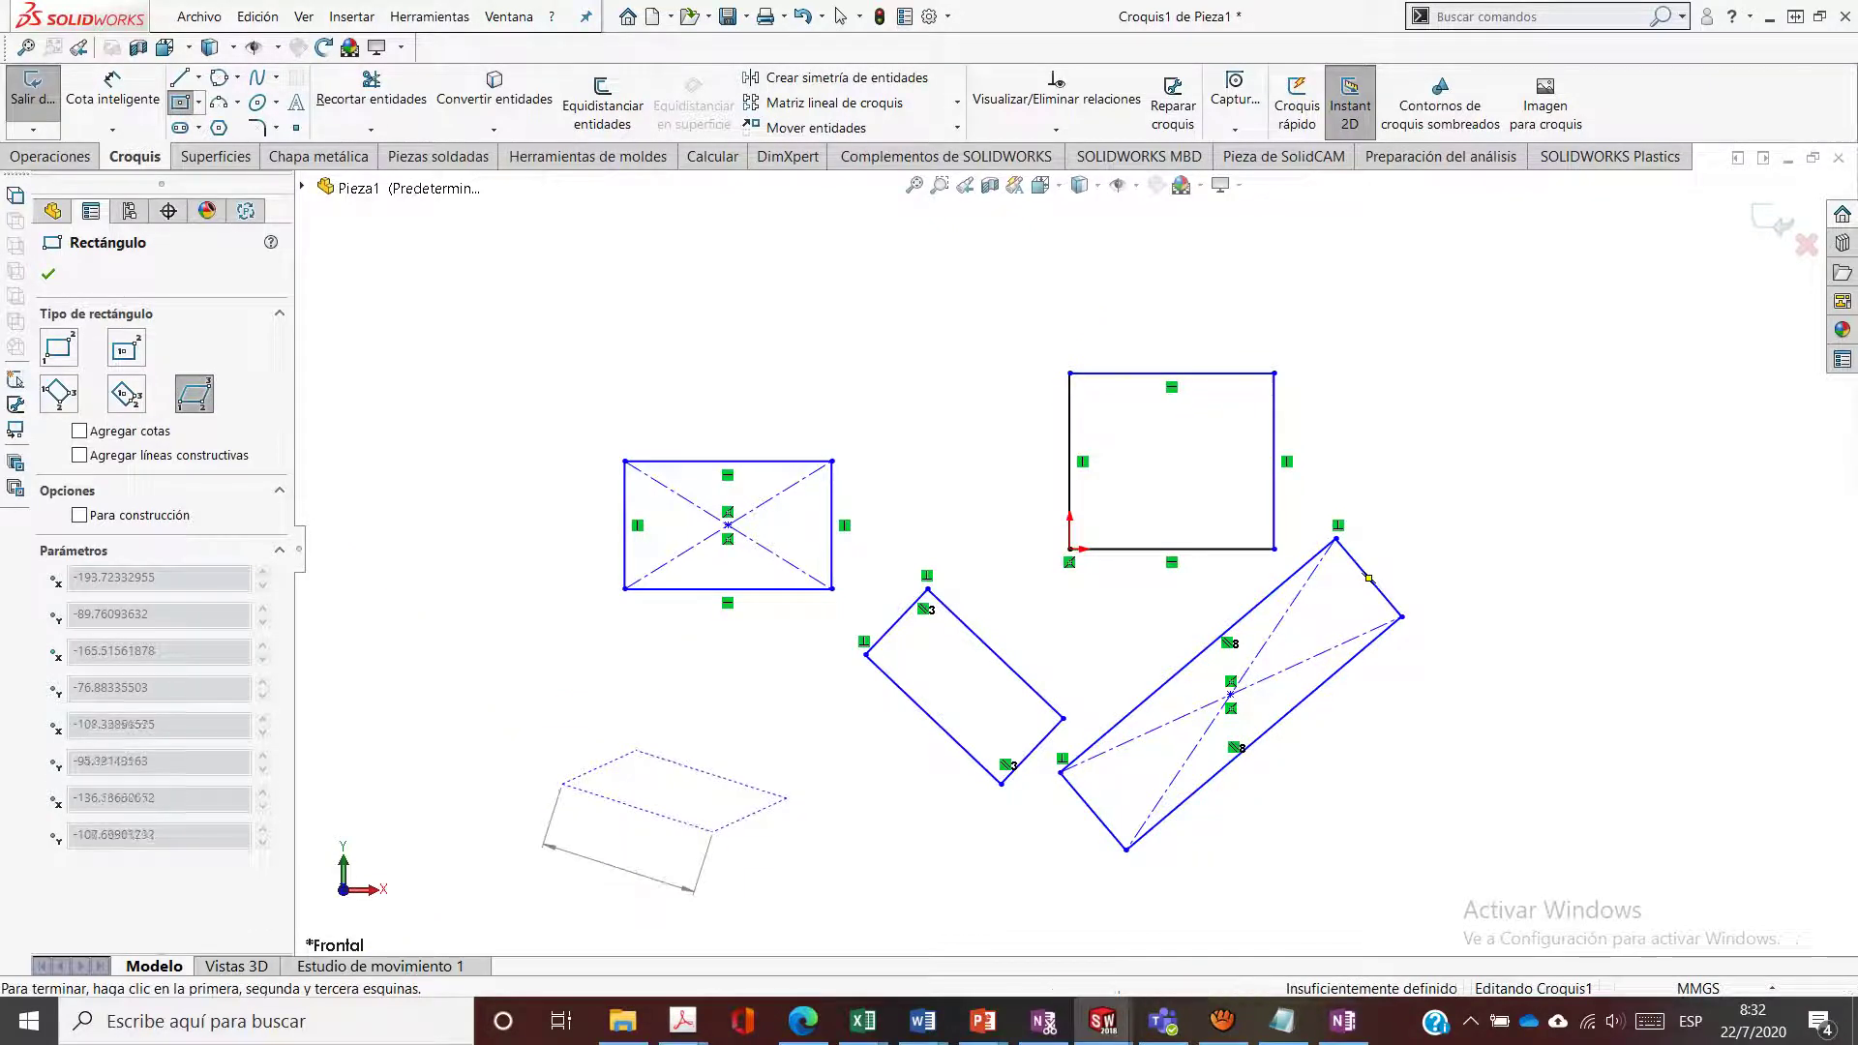
key(Escape)
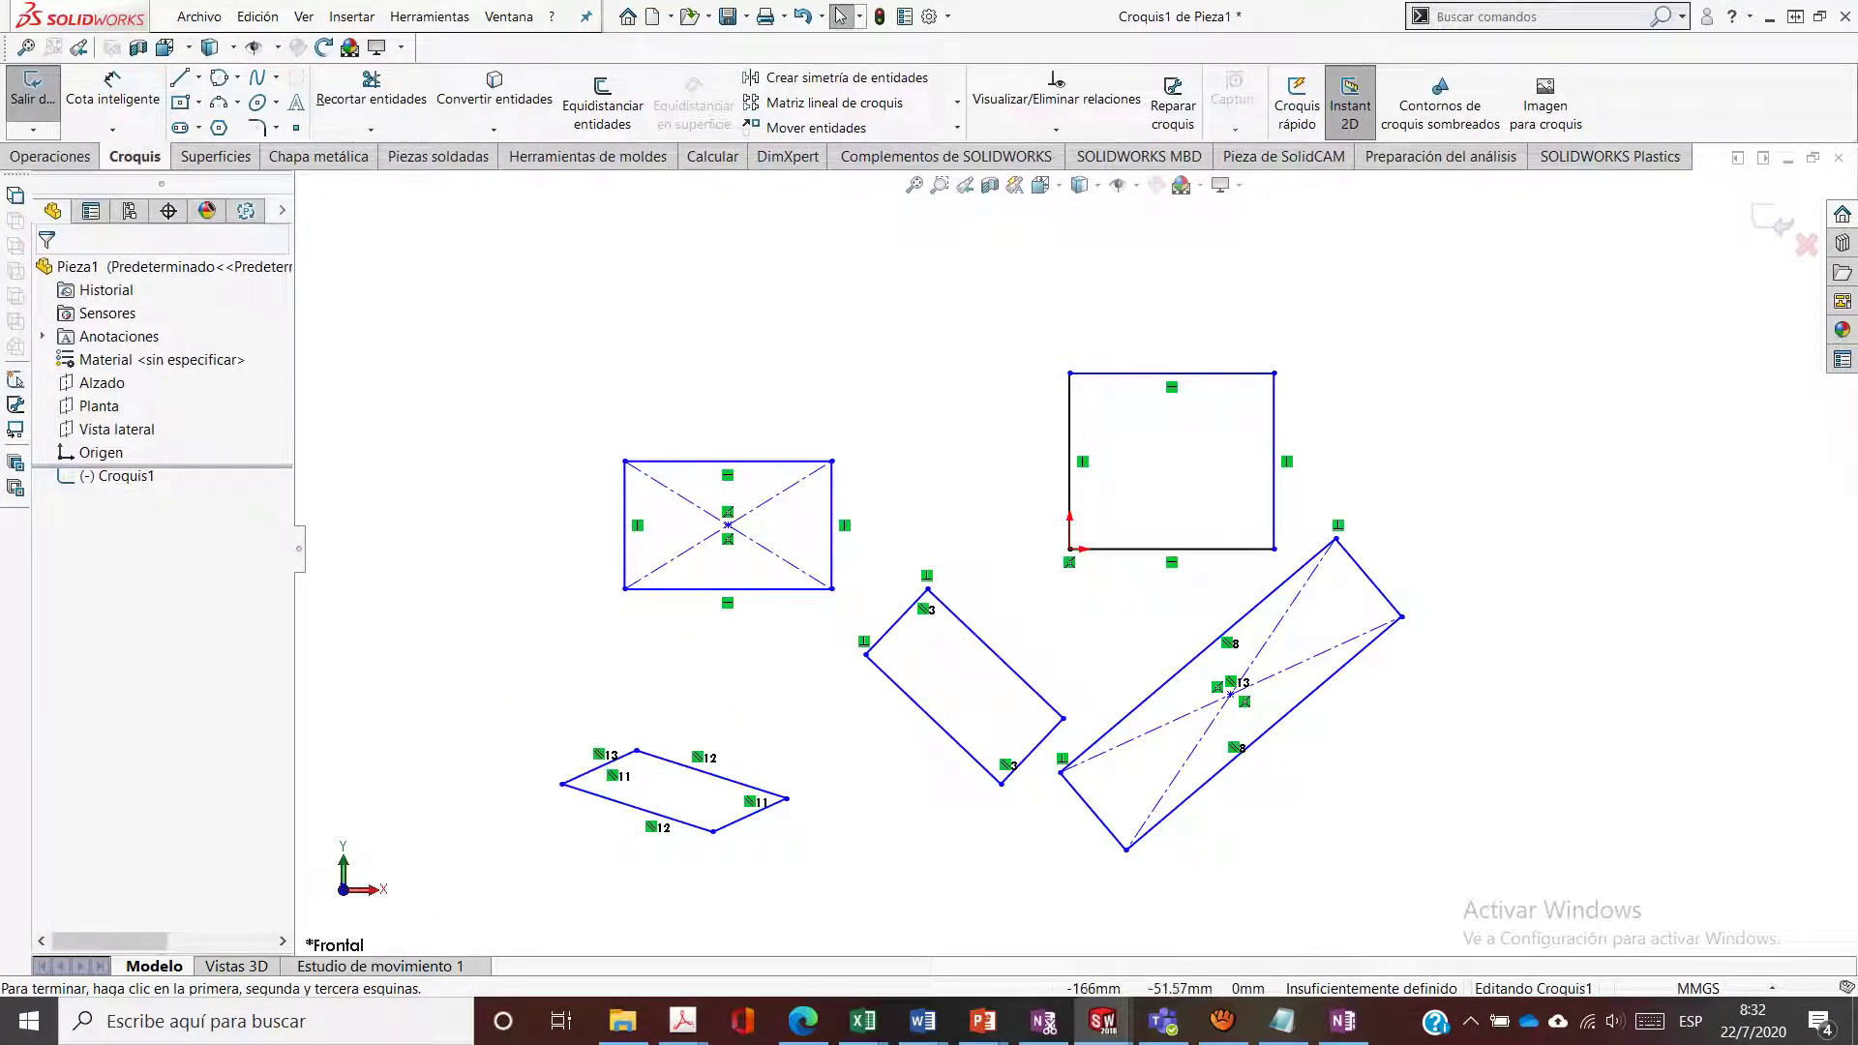
mouse_move(636, 749)
mouse_down()
mouse_move(664, 655)
mouse_move(746, 697)
mouse_move(735, 678)
mouse_move(532, 694)
mouse_move(624, 655)
mouse_up()
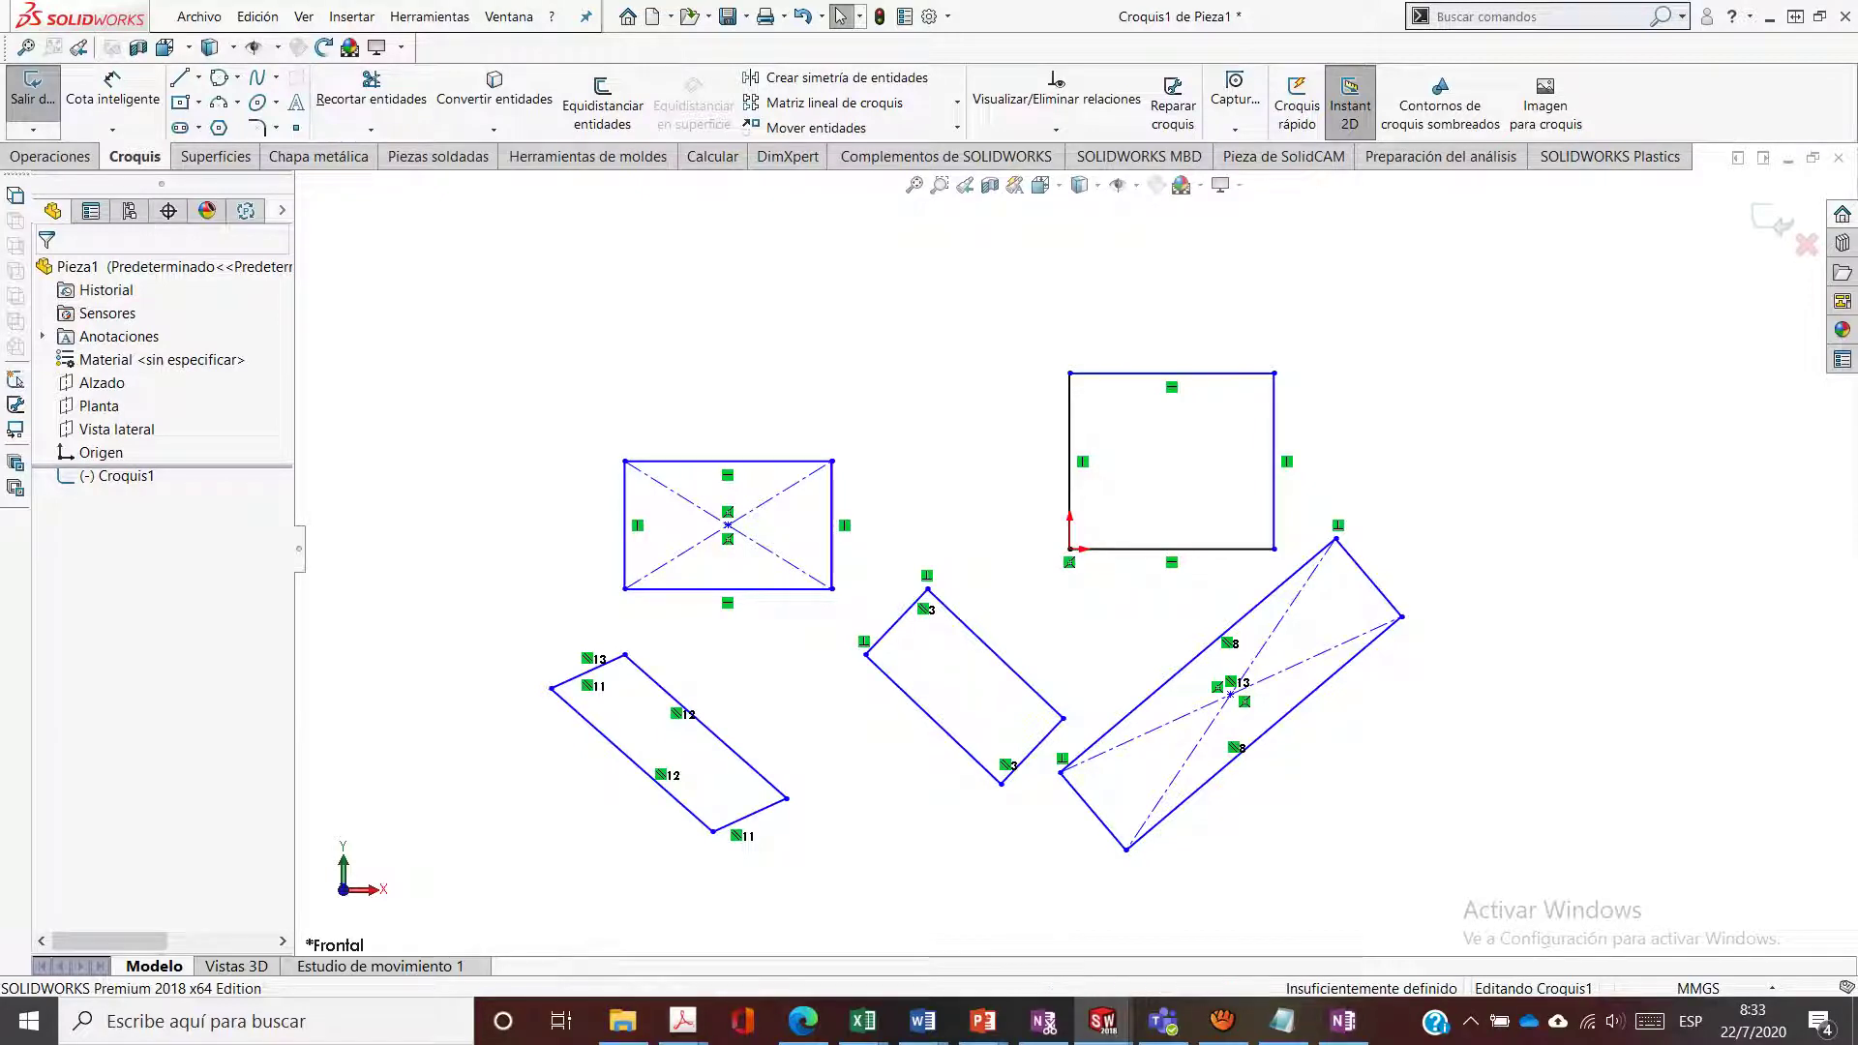
Delete all the rectangles and the parallelogram, leaving the sketch empty
mouse_move(415, 250)
mouse_down()
mouse_move(1577, 743)
mouse_move(418, 899)
mouse_up()
key(Delete)
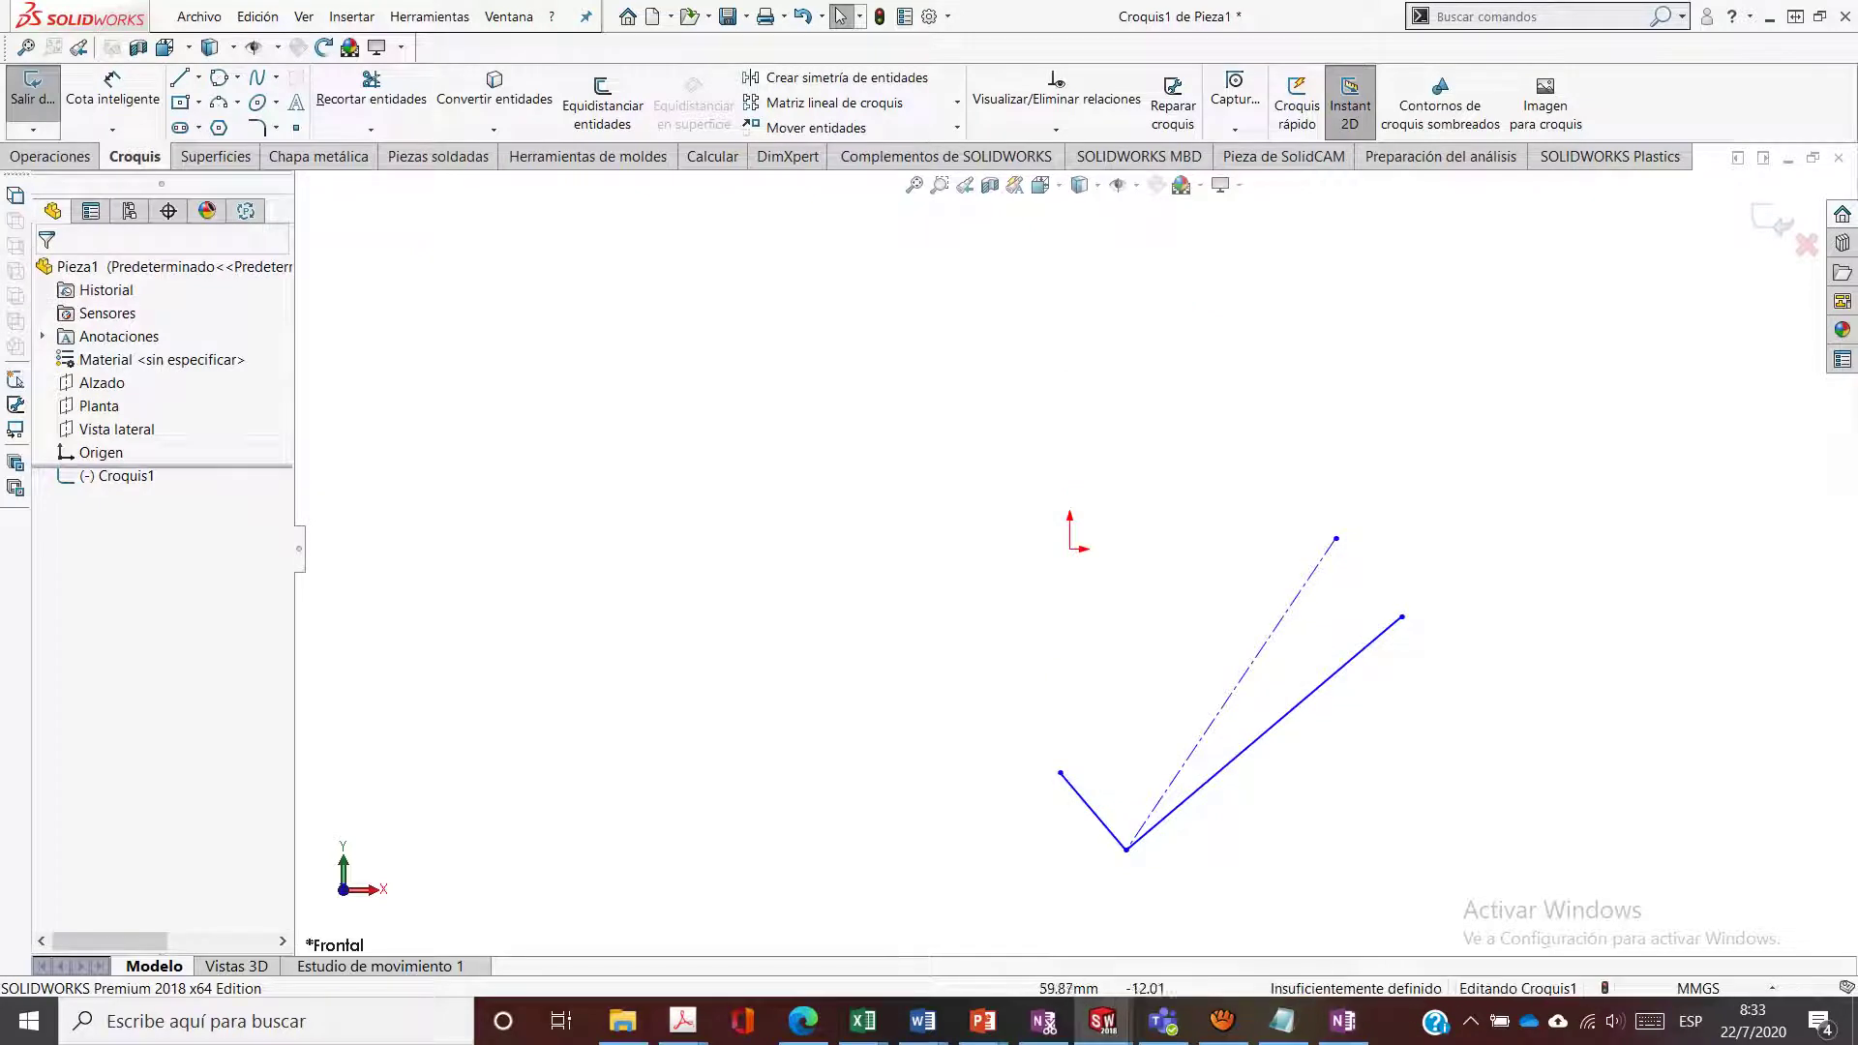
mouse_move(975, 428)
mouse_down()
mouse_move(1473, 569)
mouse_move(1055, 882)
mouse_move(975, 431)
mouse_up()
key(Delete)
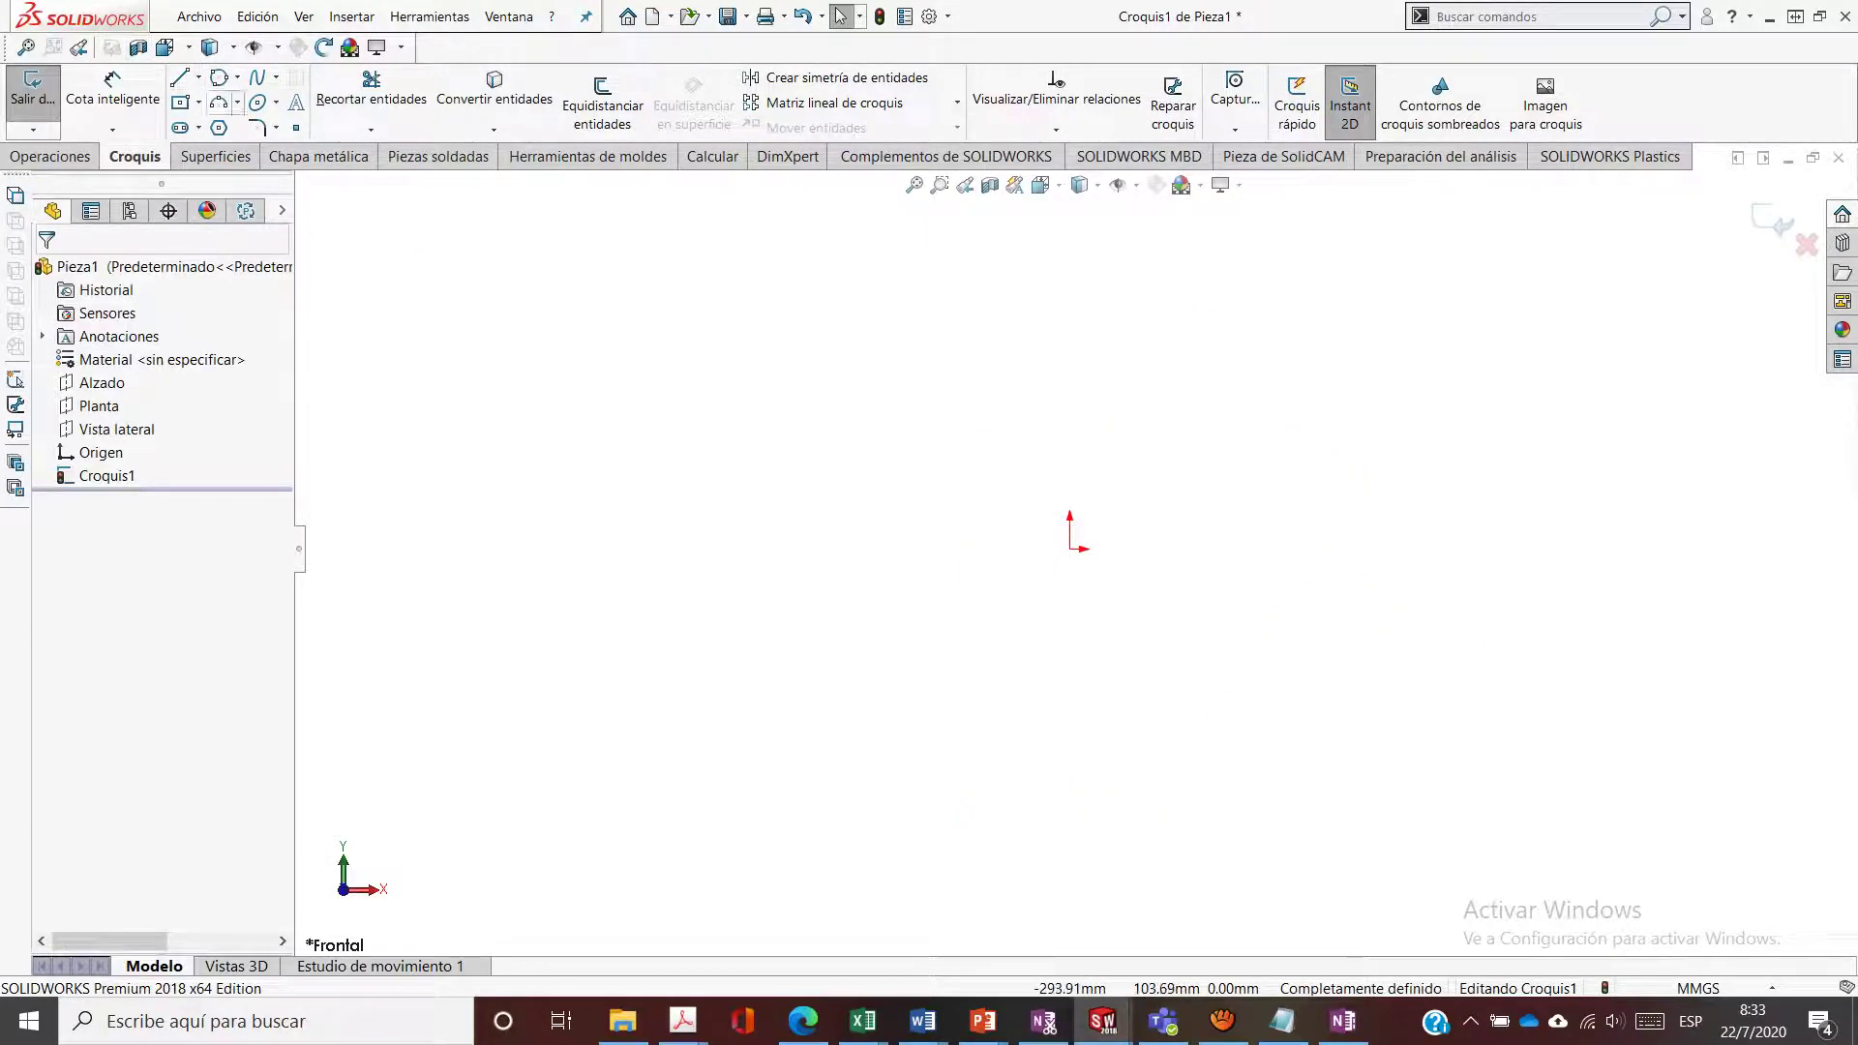
Draw connected lines: a horizontal base from the origin, an outward-slanting right side and a top edge about 178 mm long
click(179, 77)
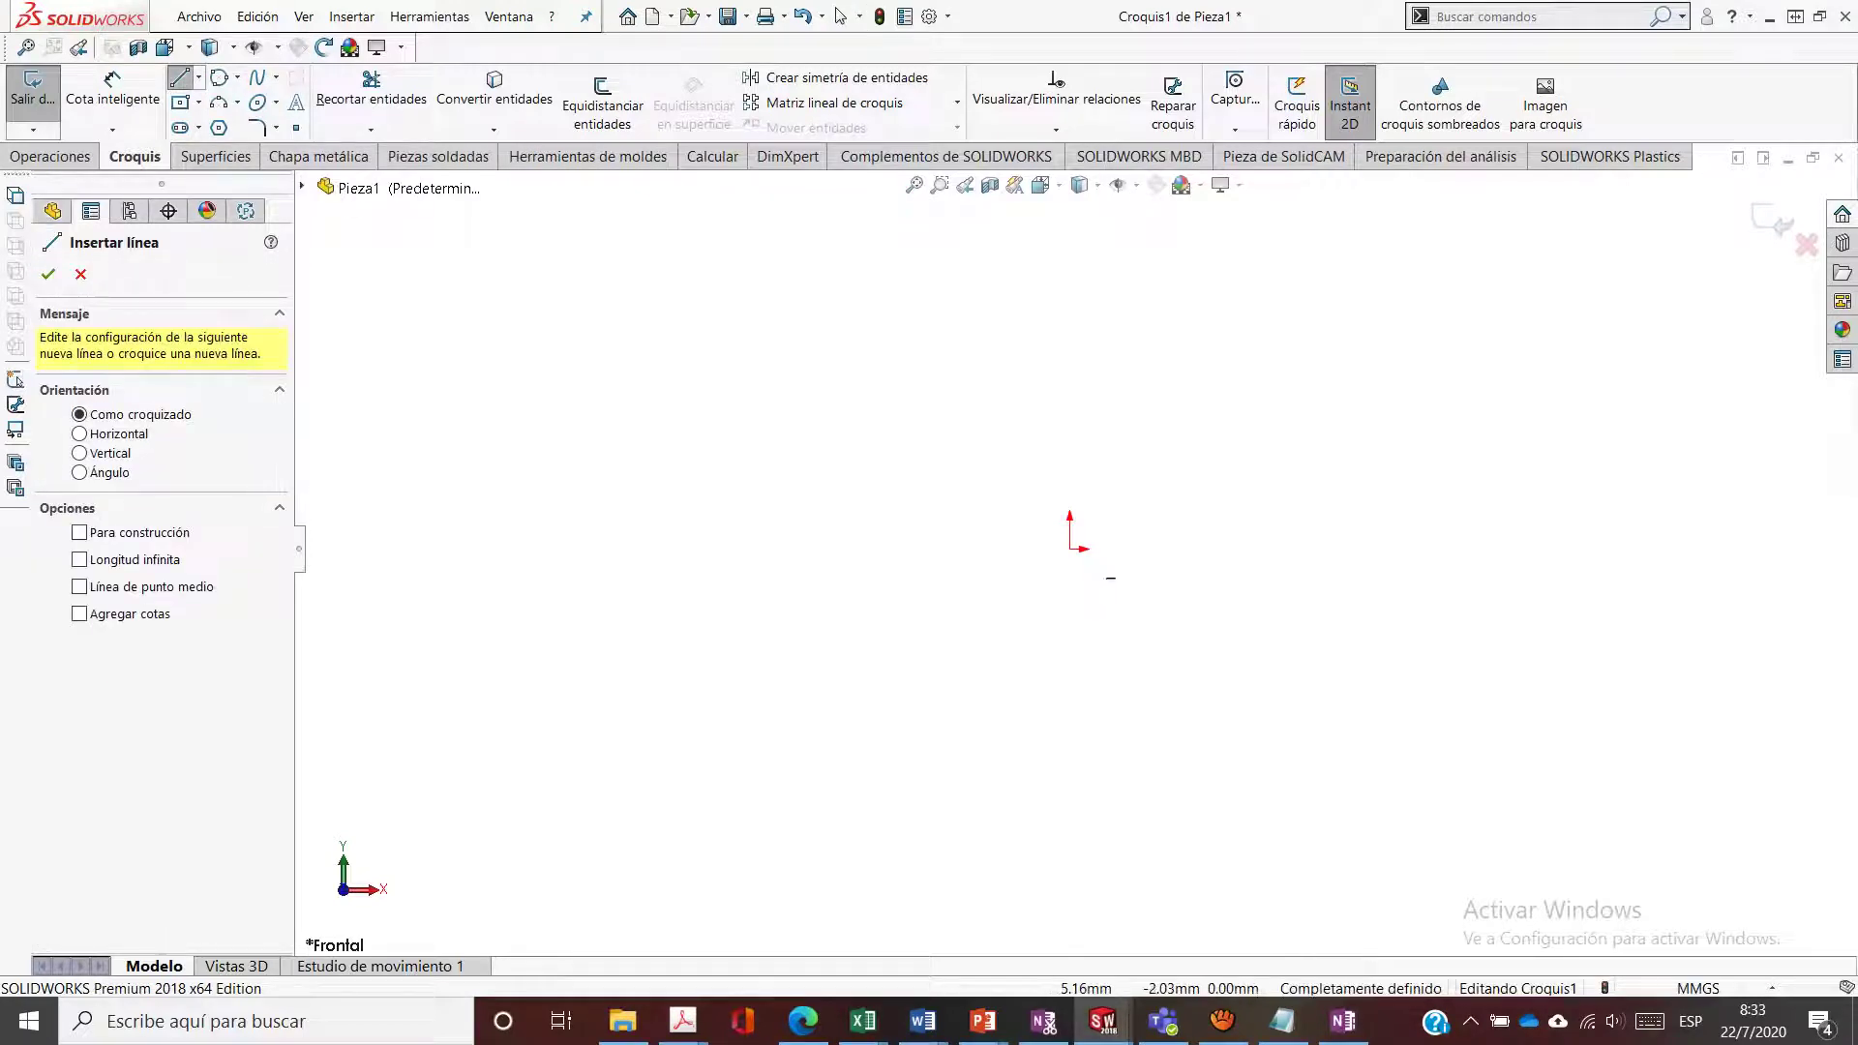
click(1069, 549)
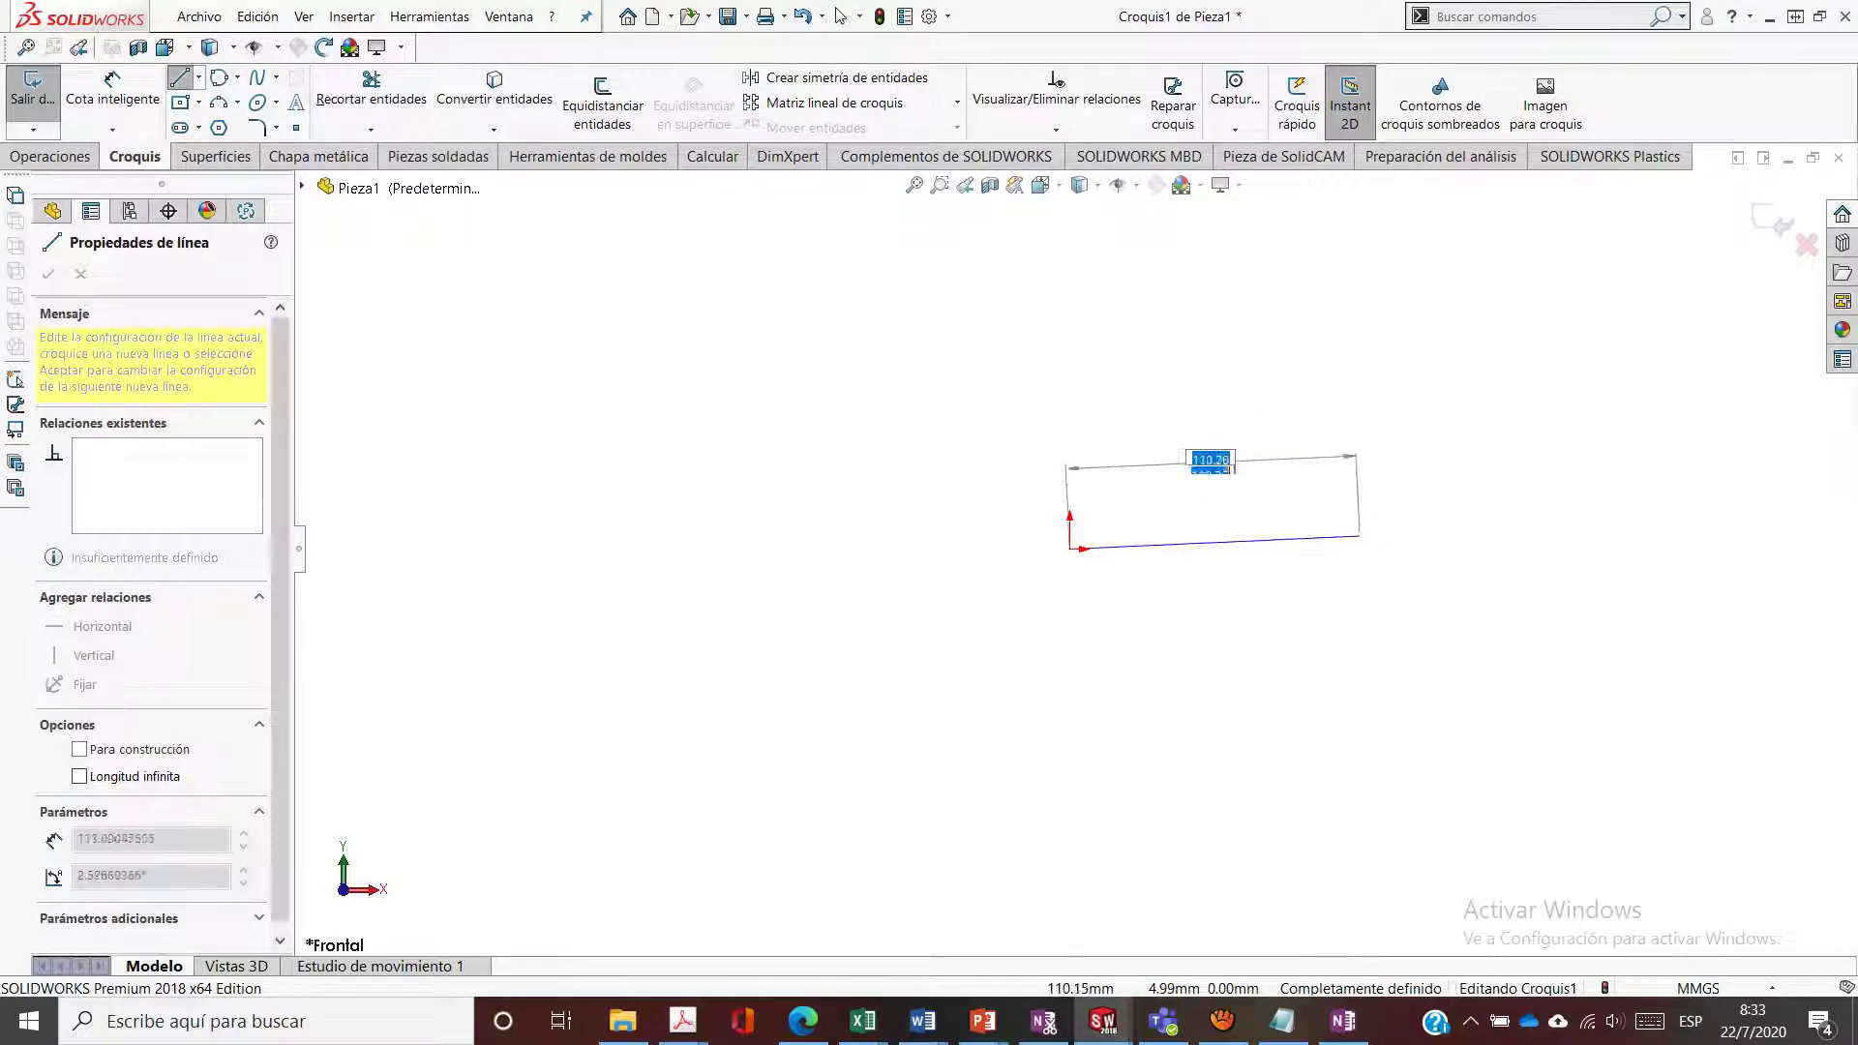
click(1339, 548)
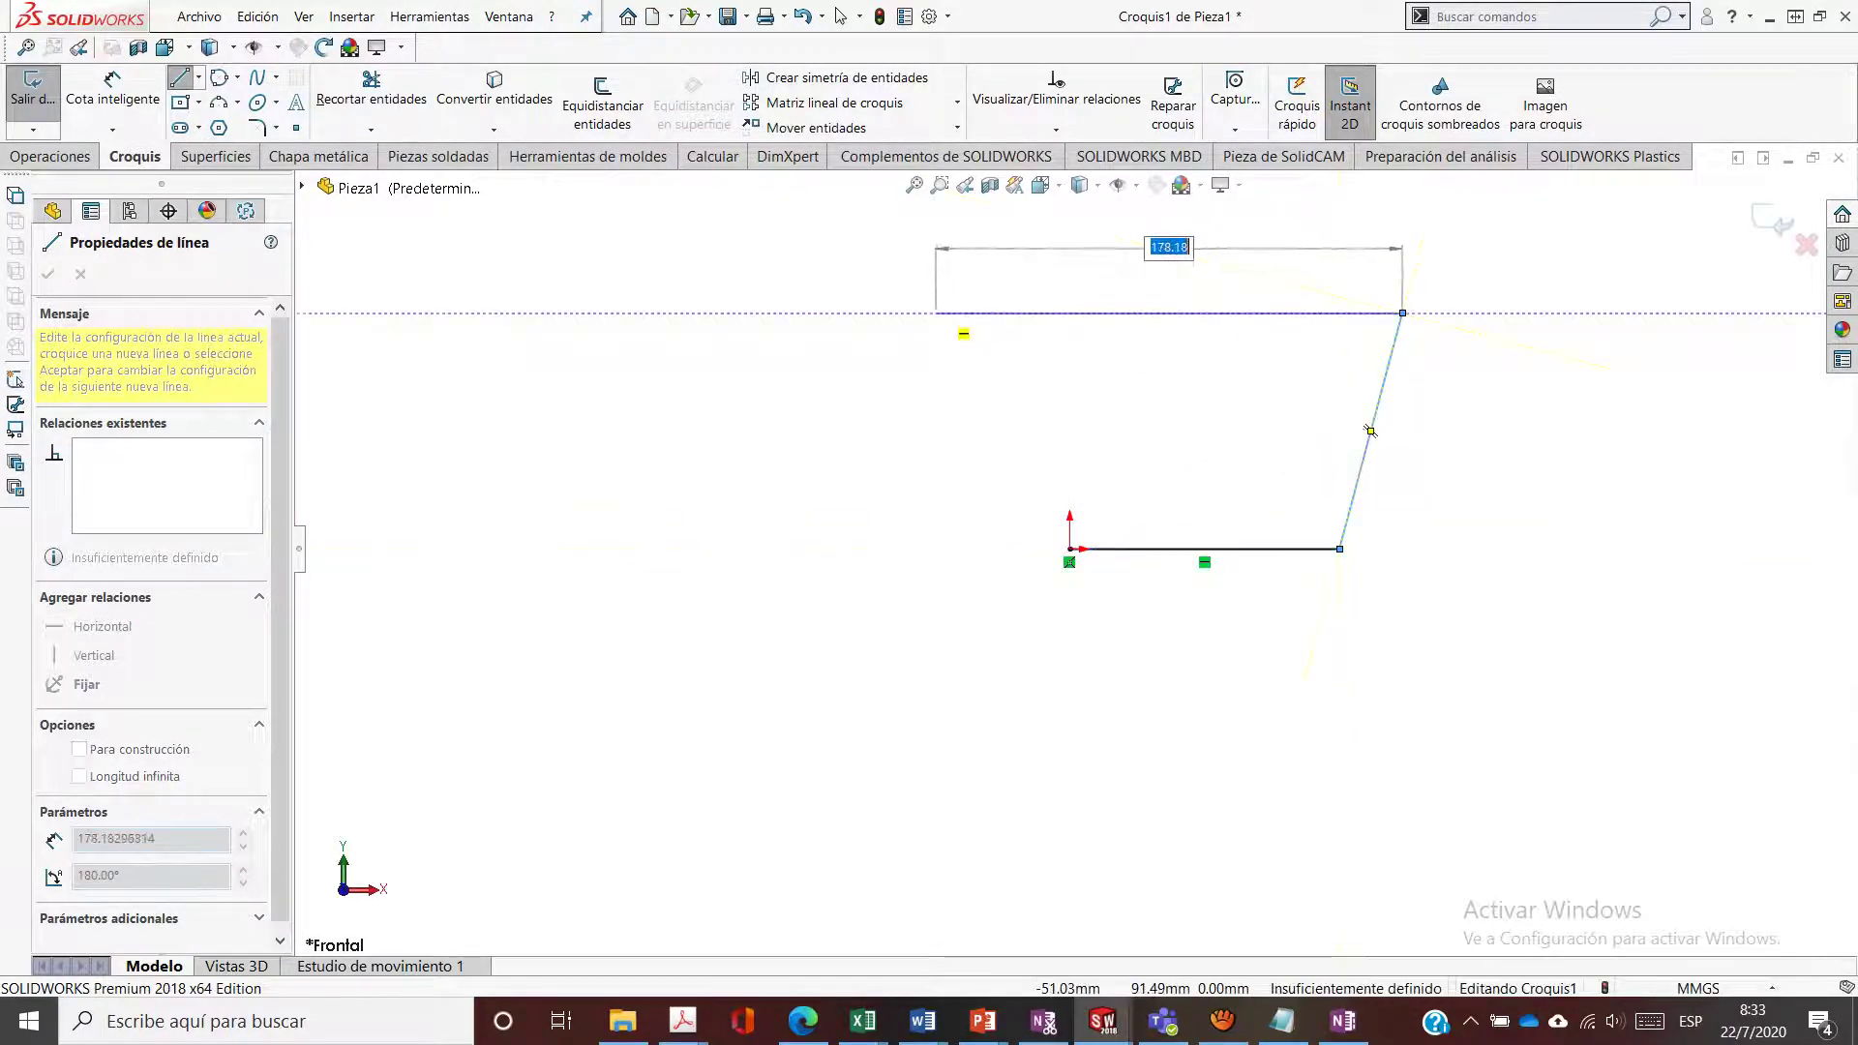
click(936, 313)
Complete the profile's left side with a rectangular notch about 33 mm deep and close the outline at the origin
click(935, 395)
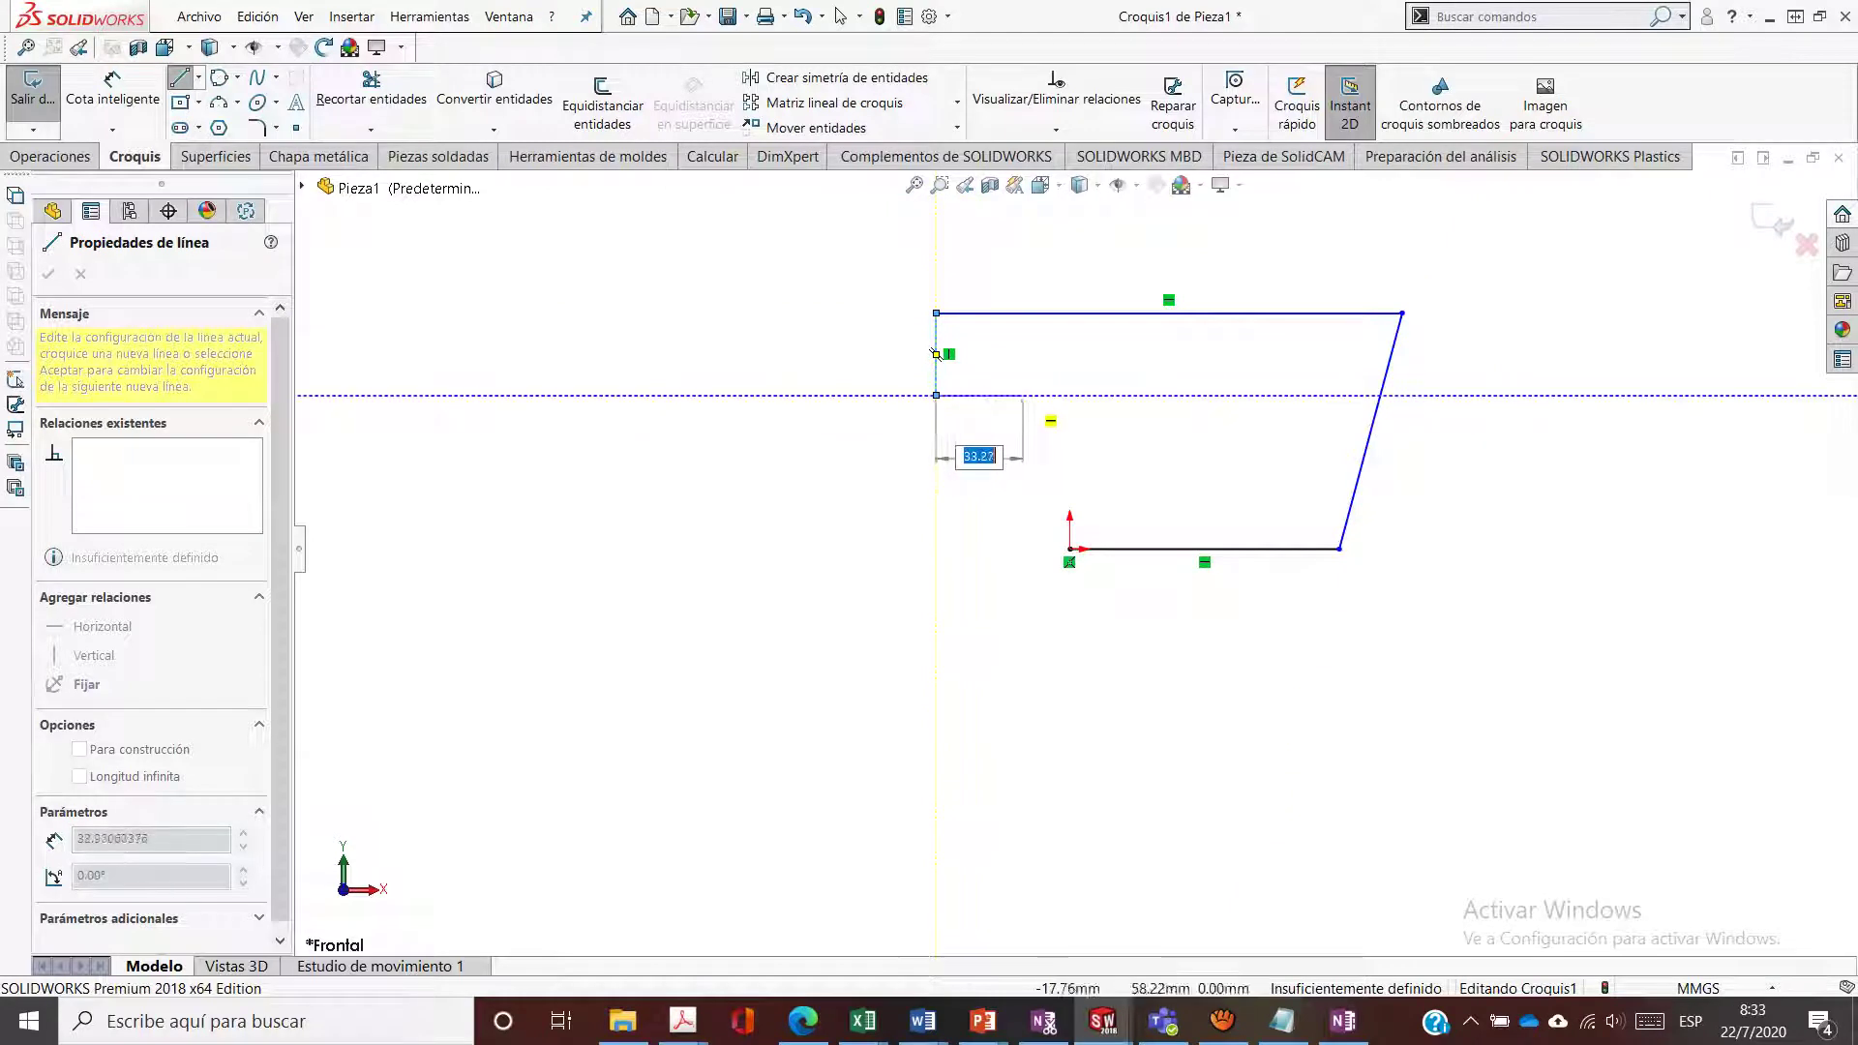
click(1022, 395)
click(1023, 464)
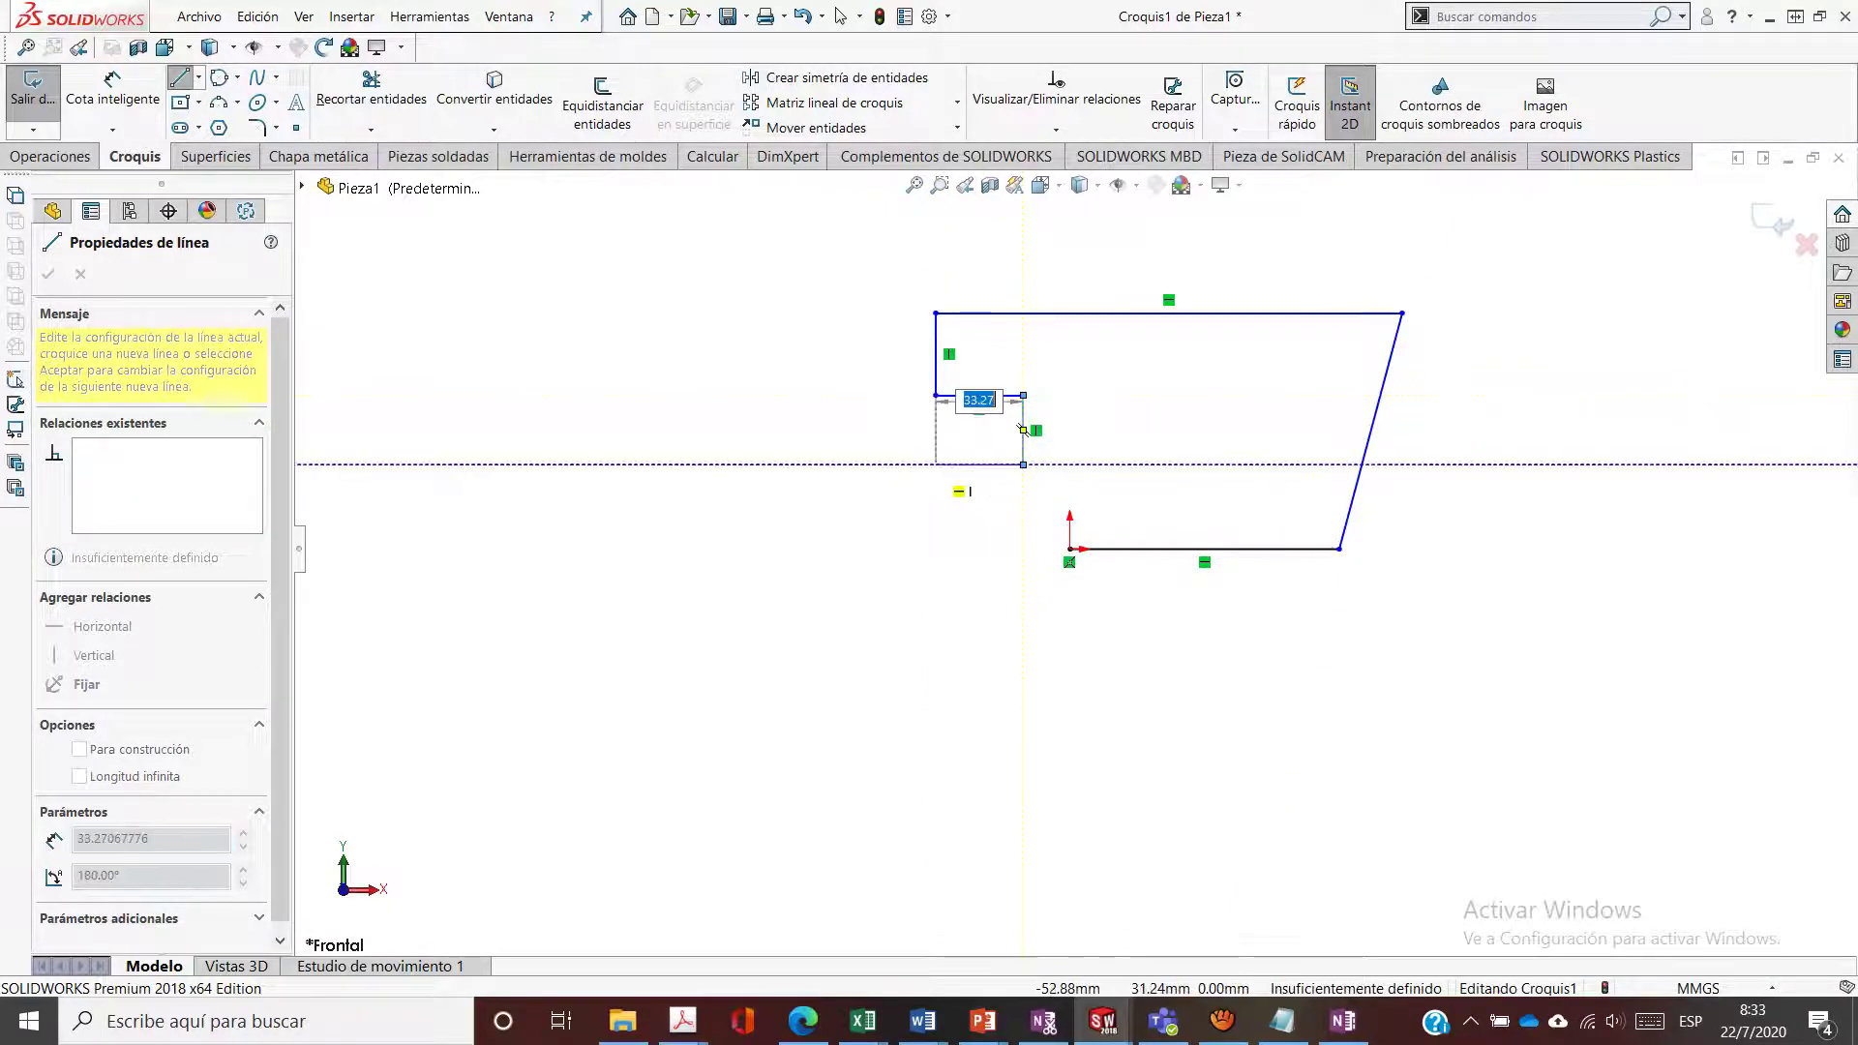
click(936, 464)
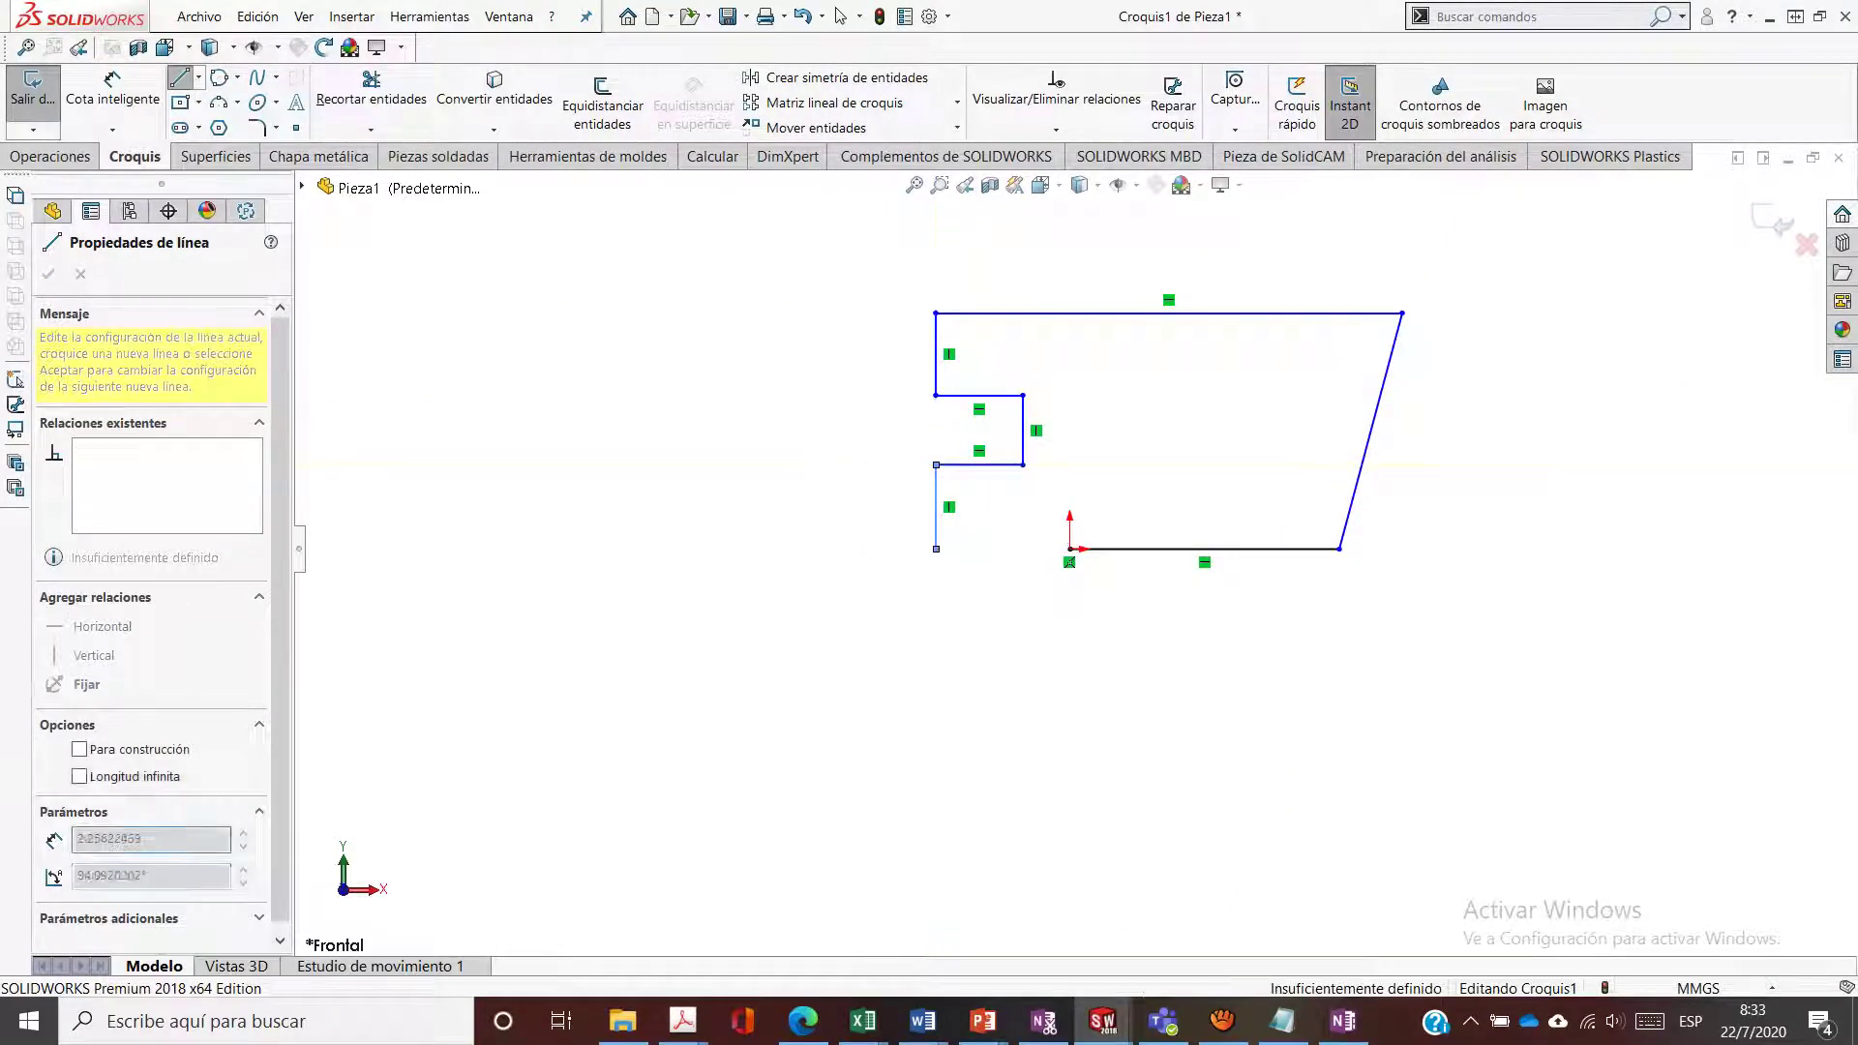
click(935, 549)
click(1069, 549)
key(Escape)
key(Escape)
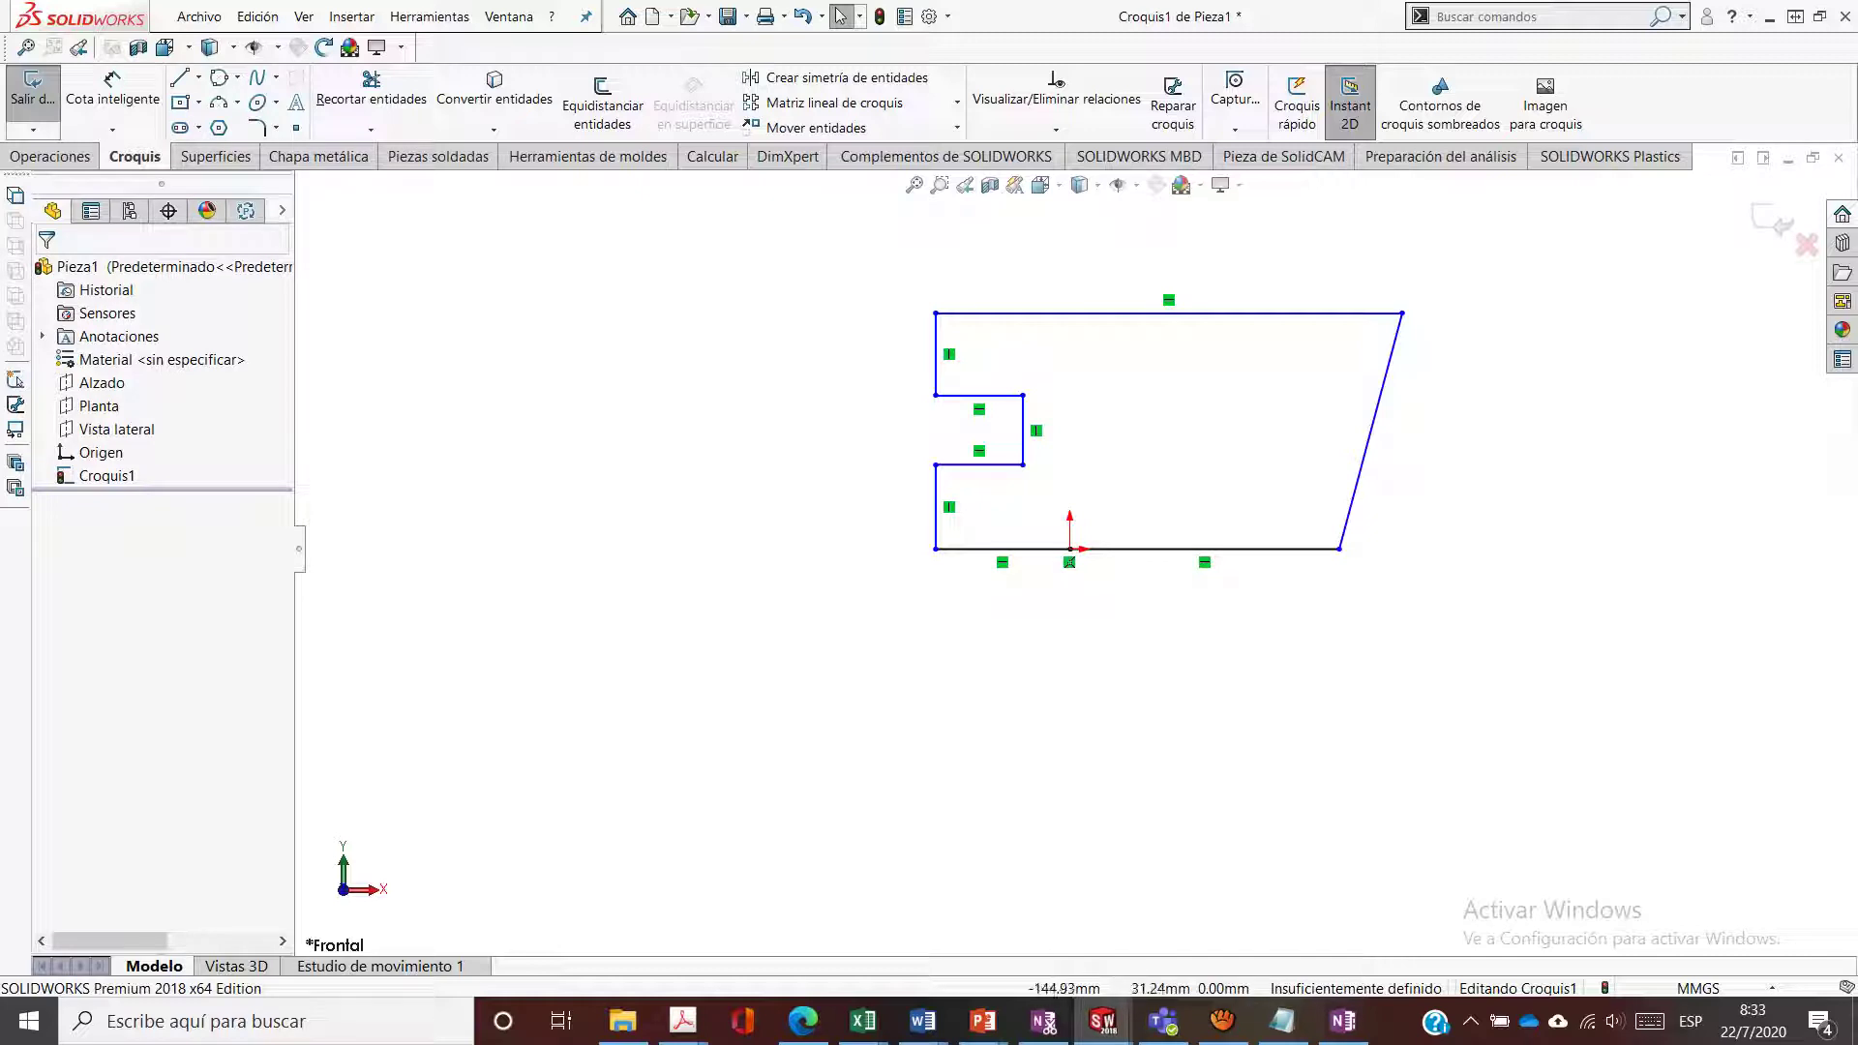
Sketch a U shape beside the notched profile: two parallel horizontal lines about 84 mm long joined by a tangent semicircle of about 37 mm radius
click(179, 77)
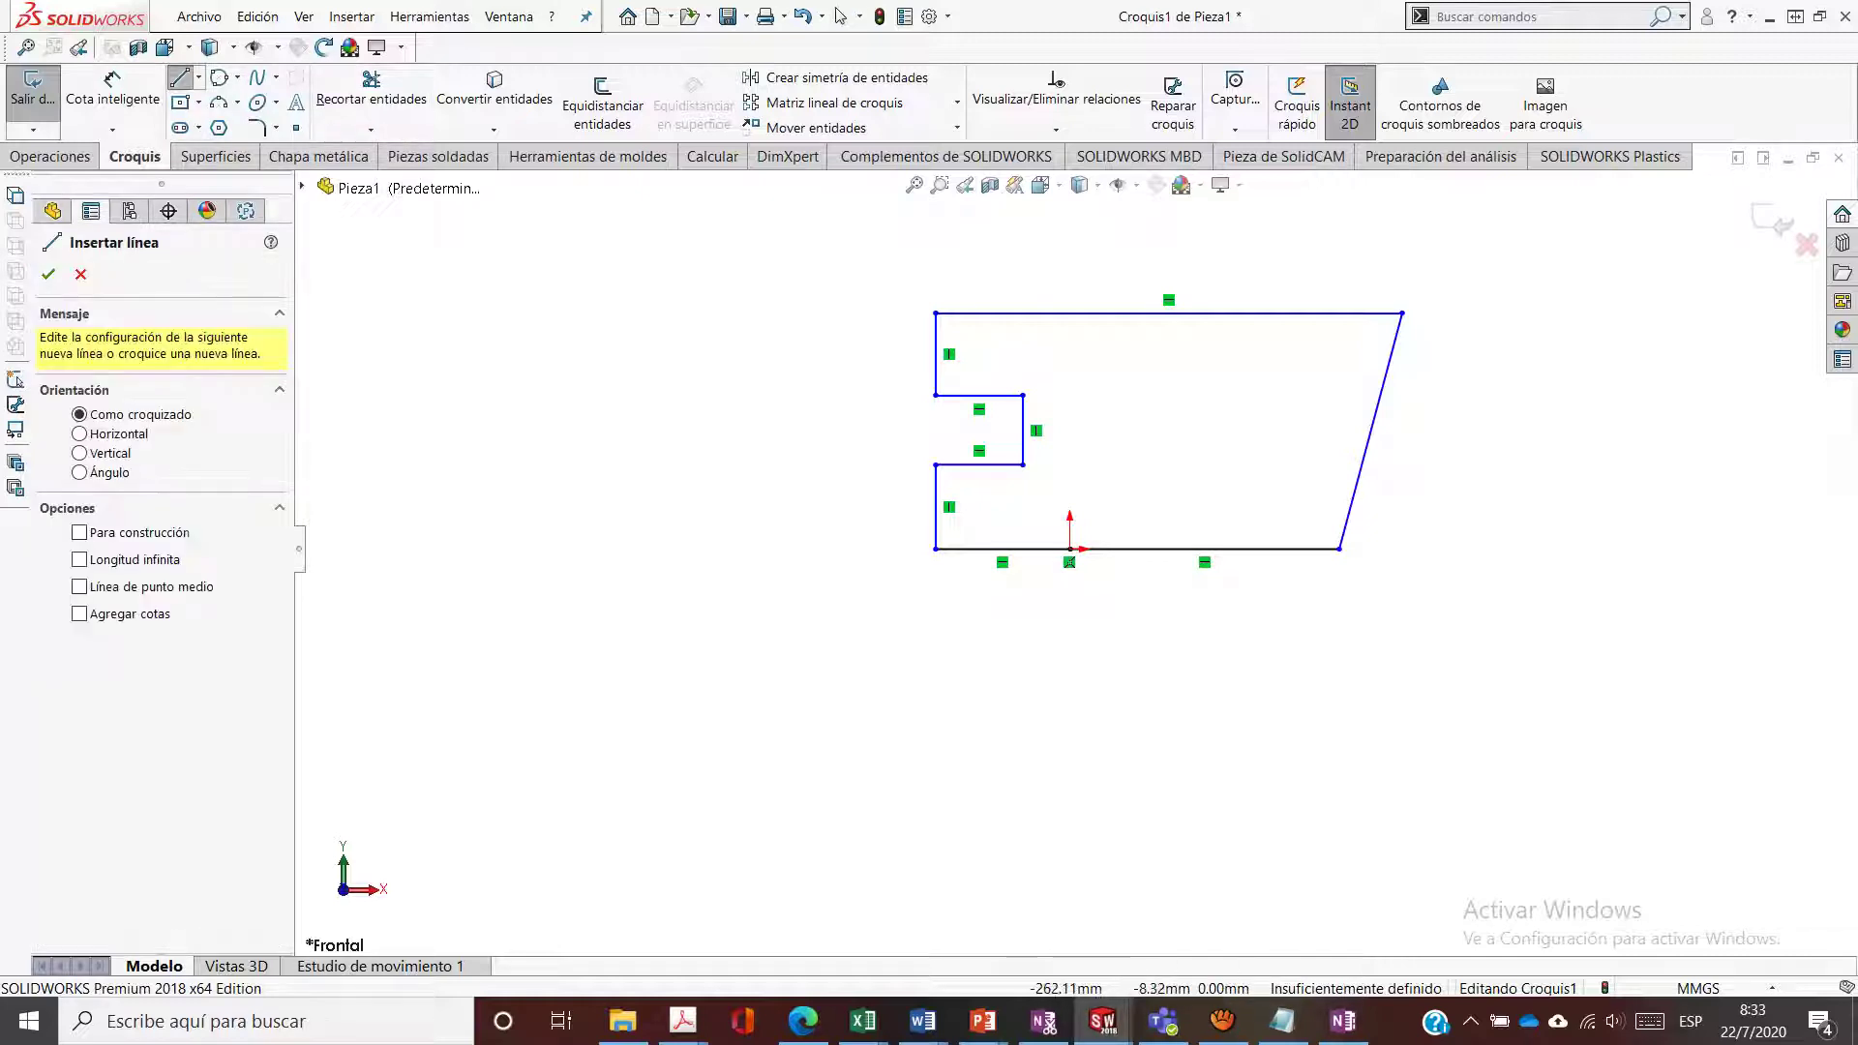
click(385, 571)
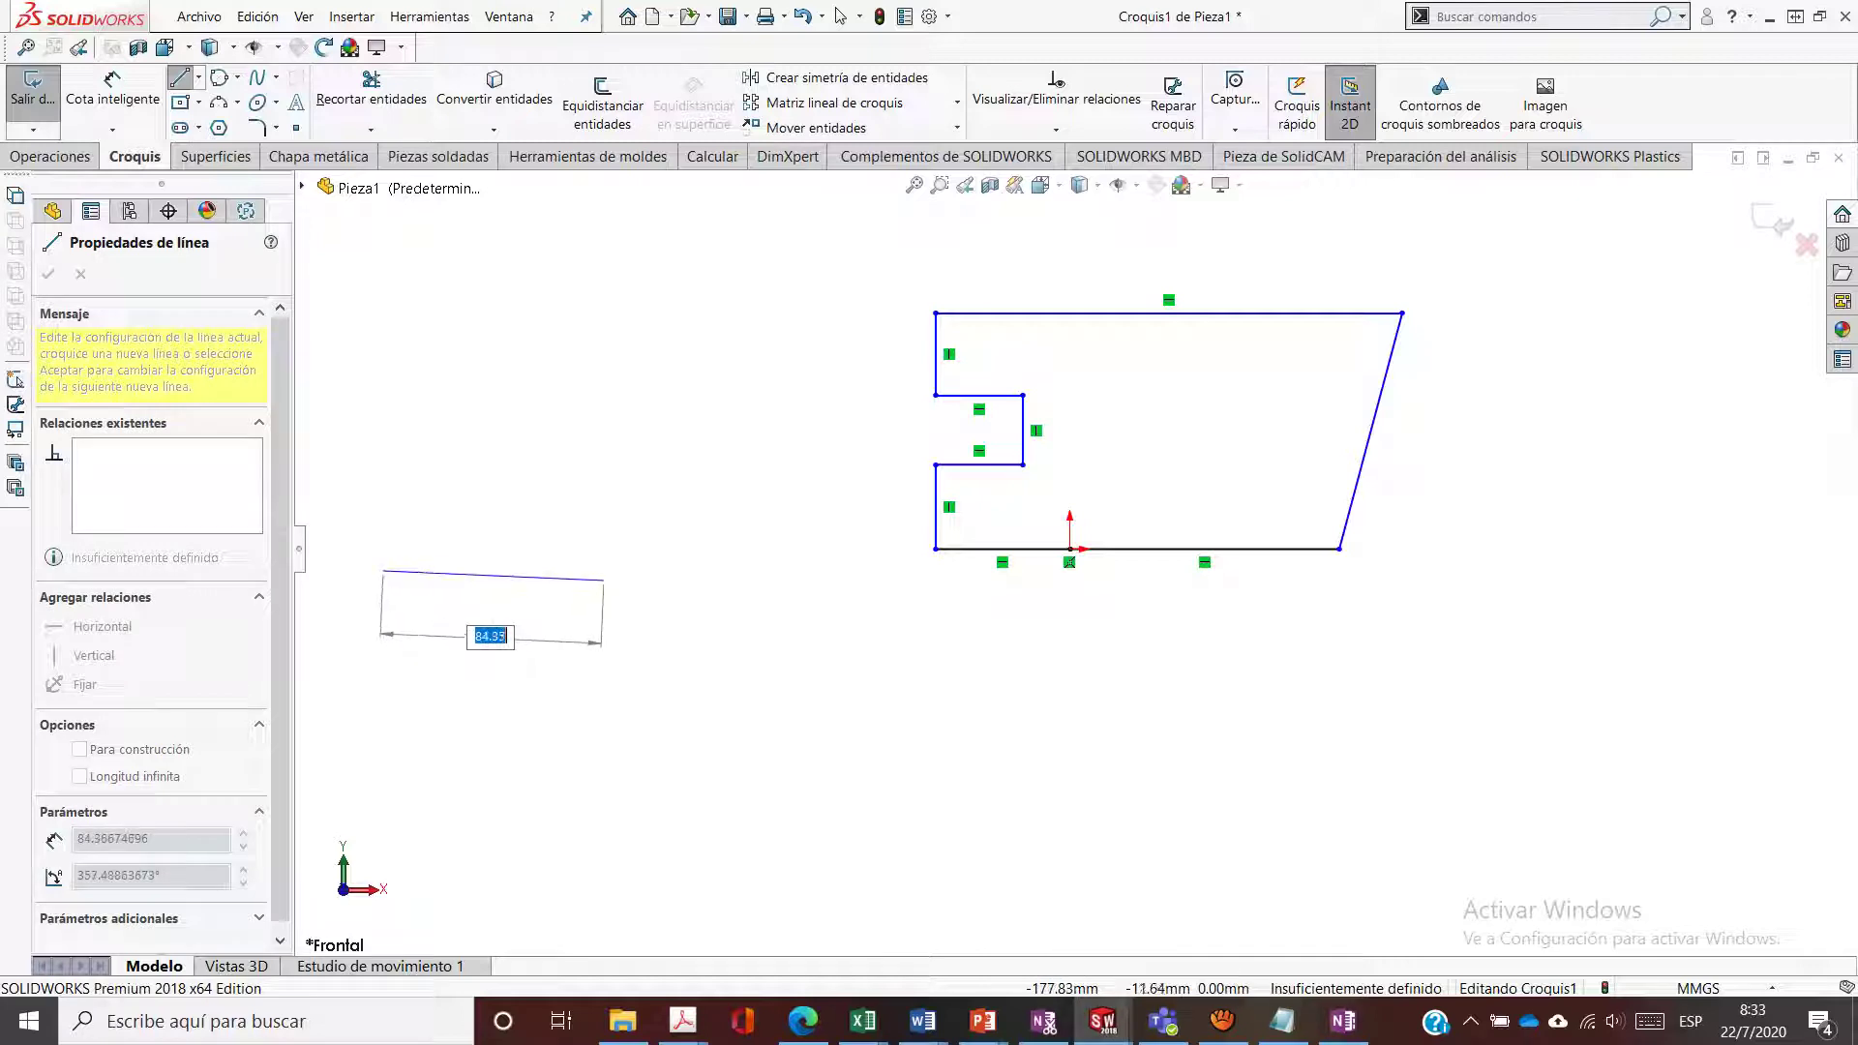
click(603, 571)
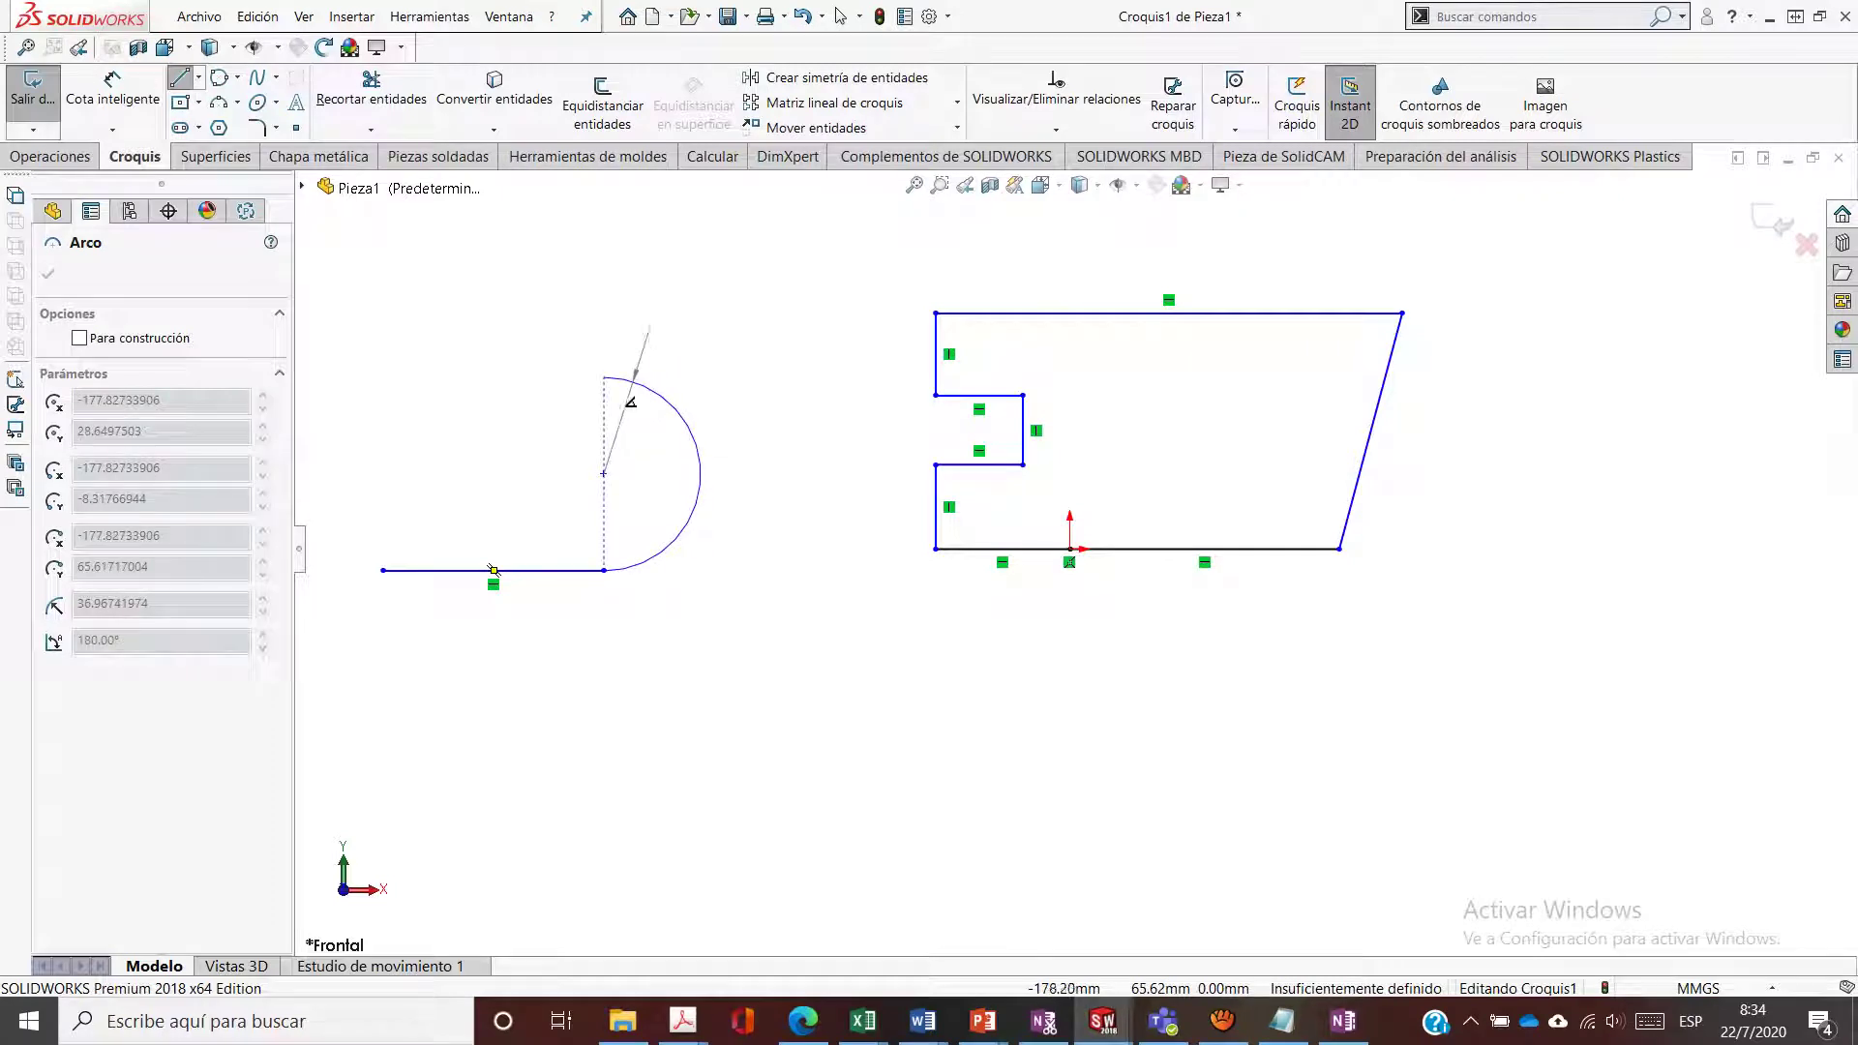
click(603, 377)
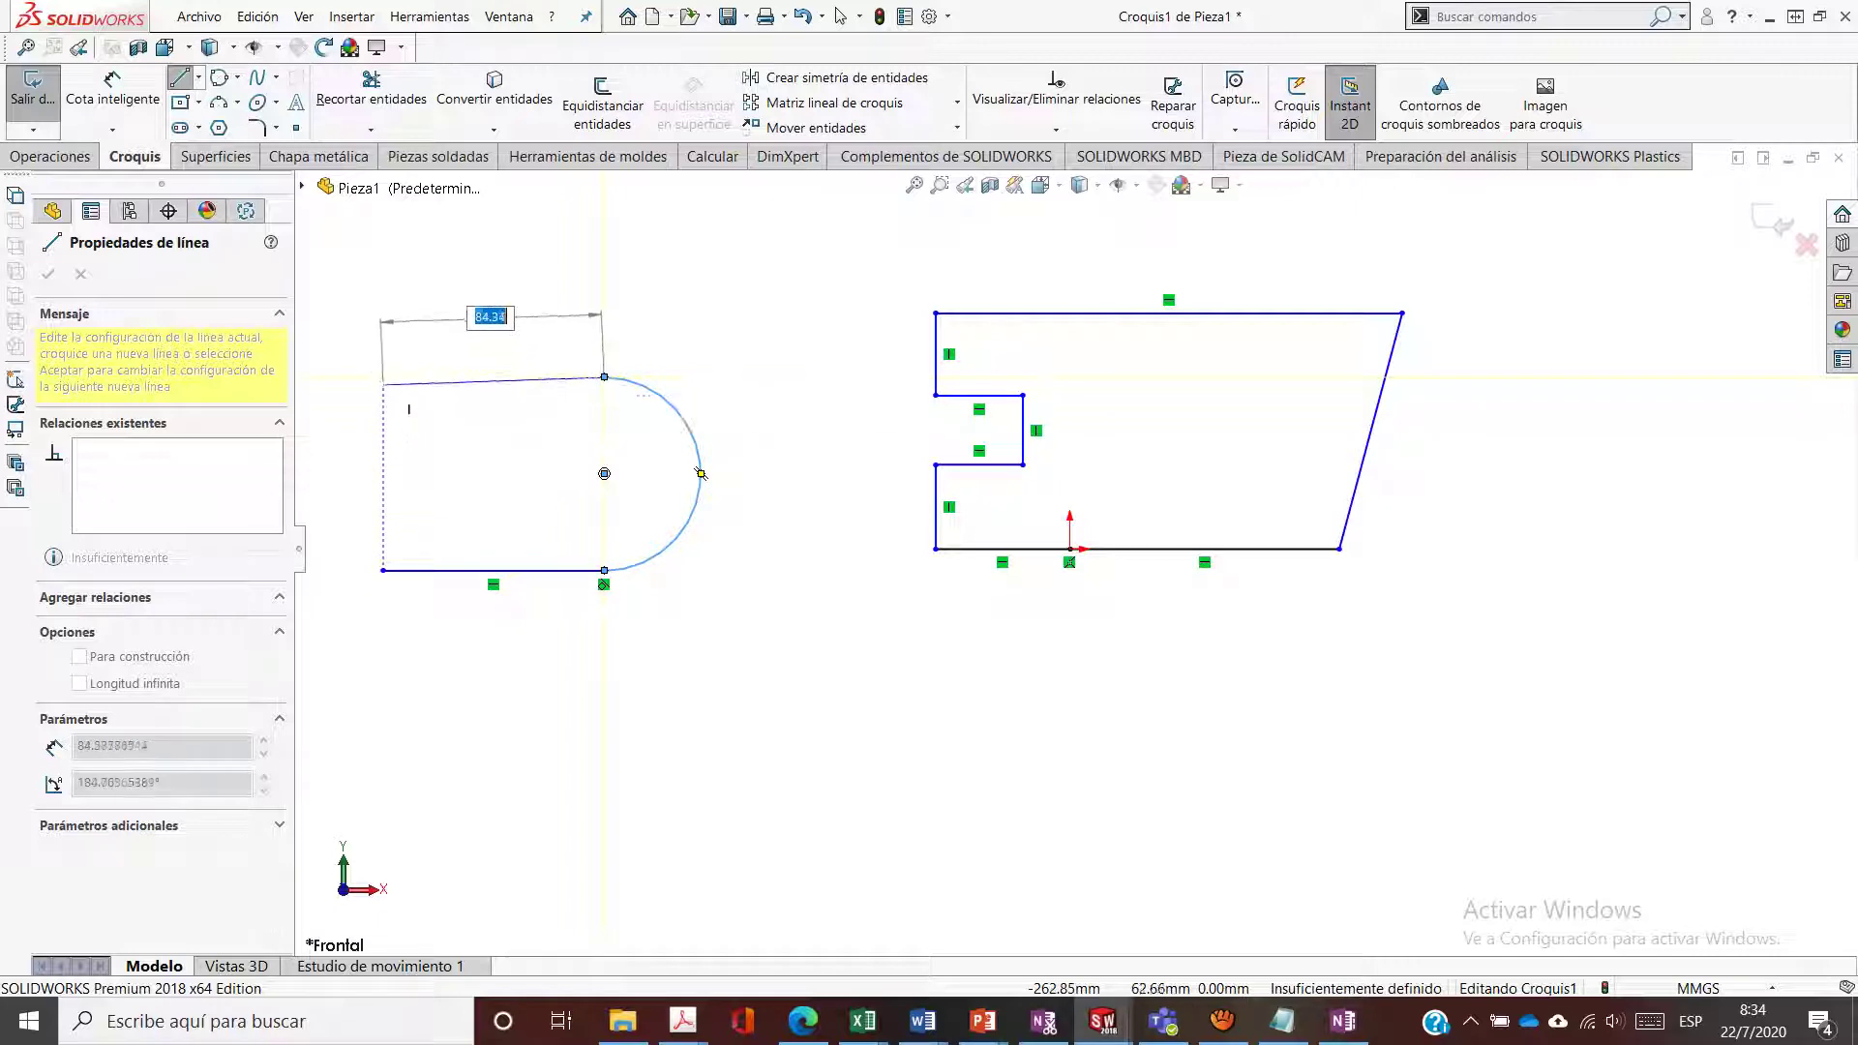
click(383, 377)
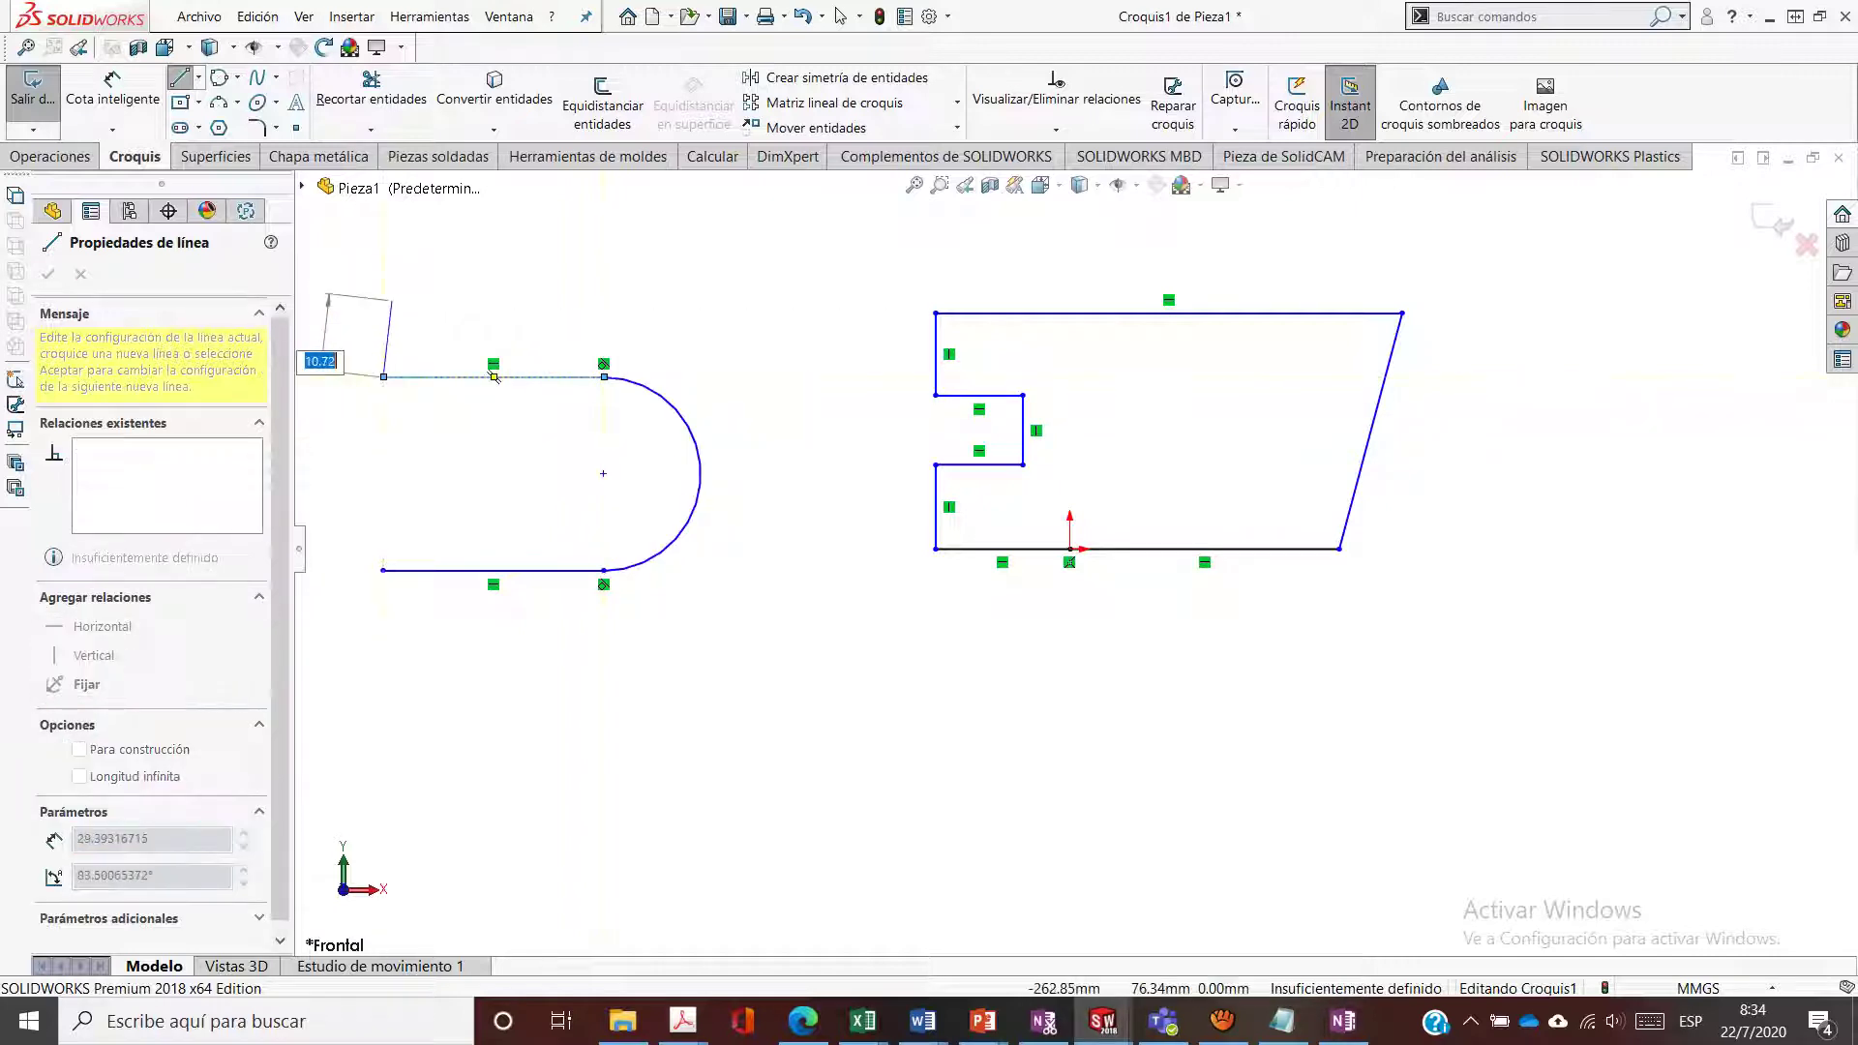
Continue the line chain from the upper line's free end with an arc of about 40 mm radius and a horizontal line about 69.5 mm long
mouse_move(398, 382)
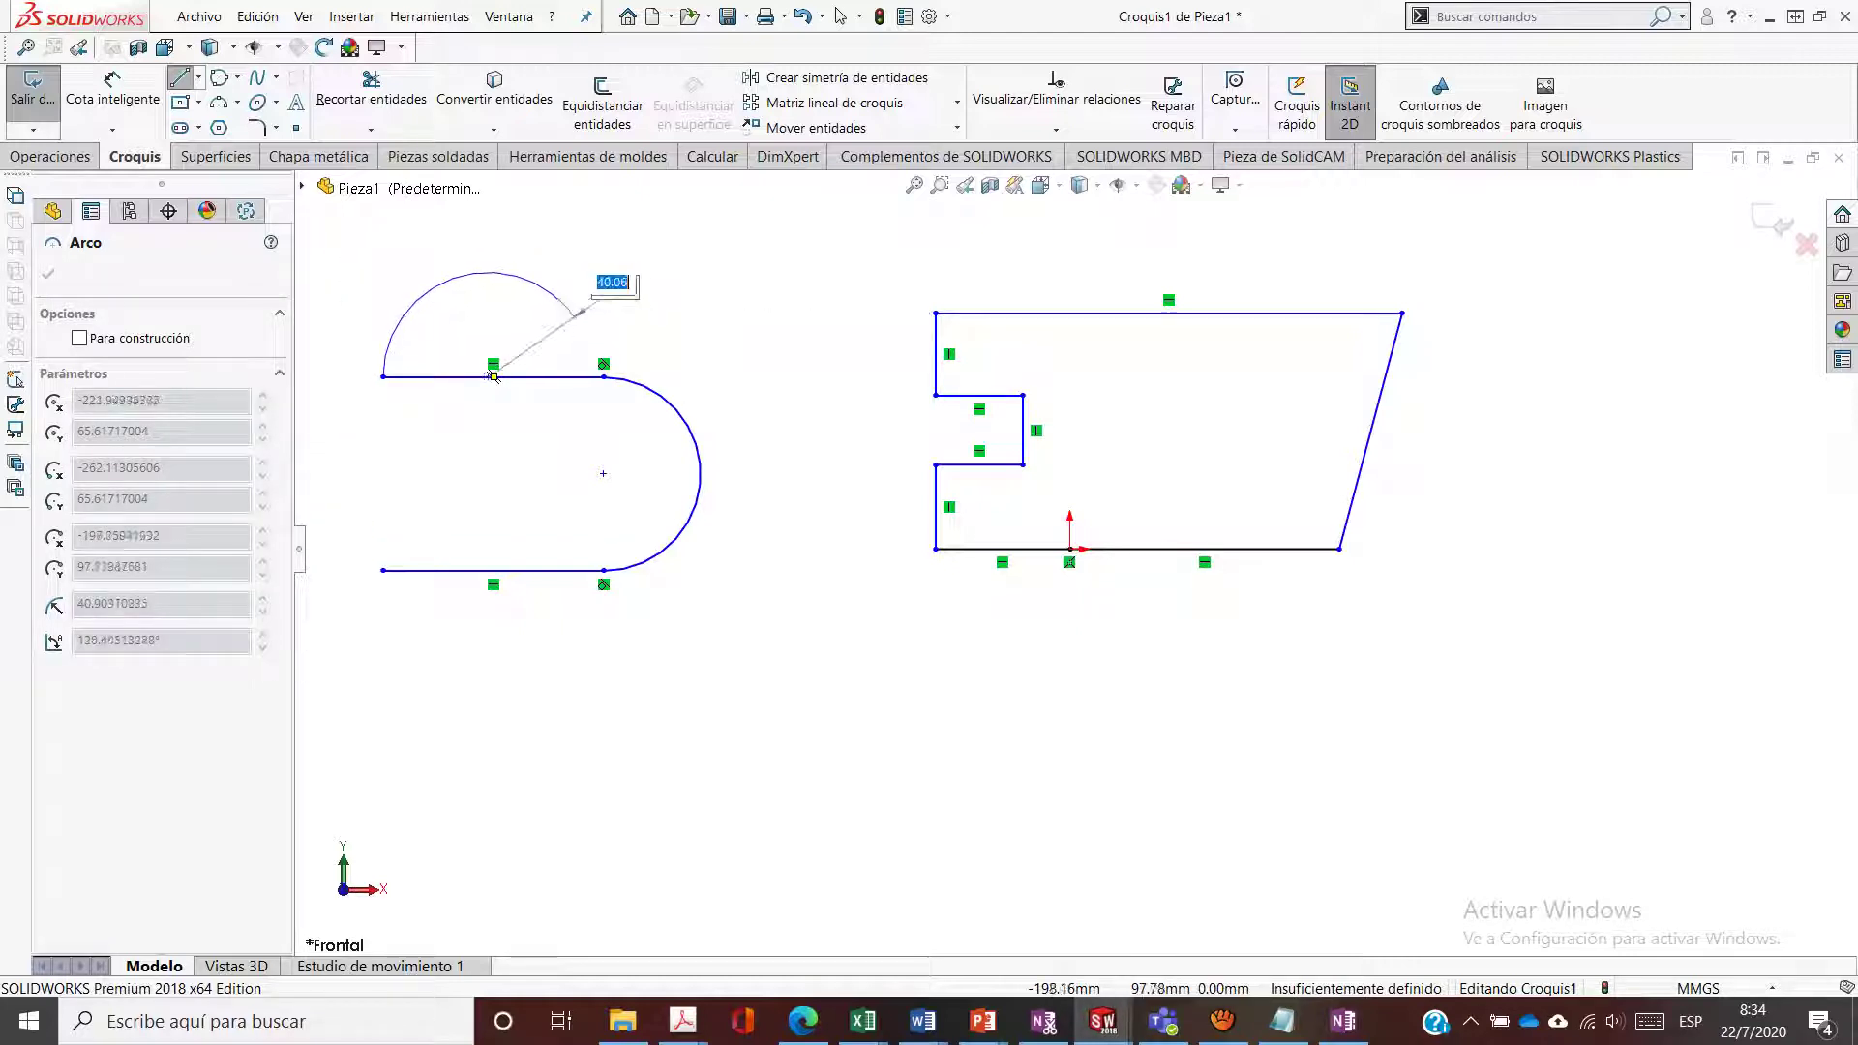
click(551, 291)
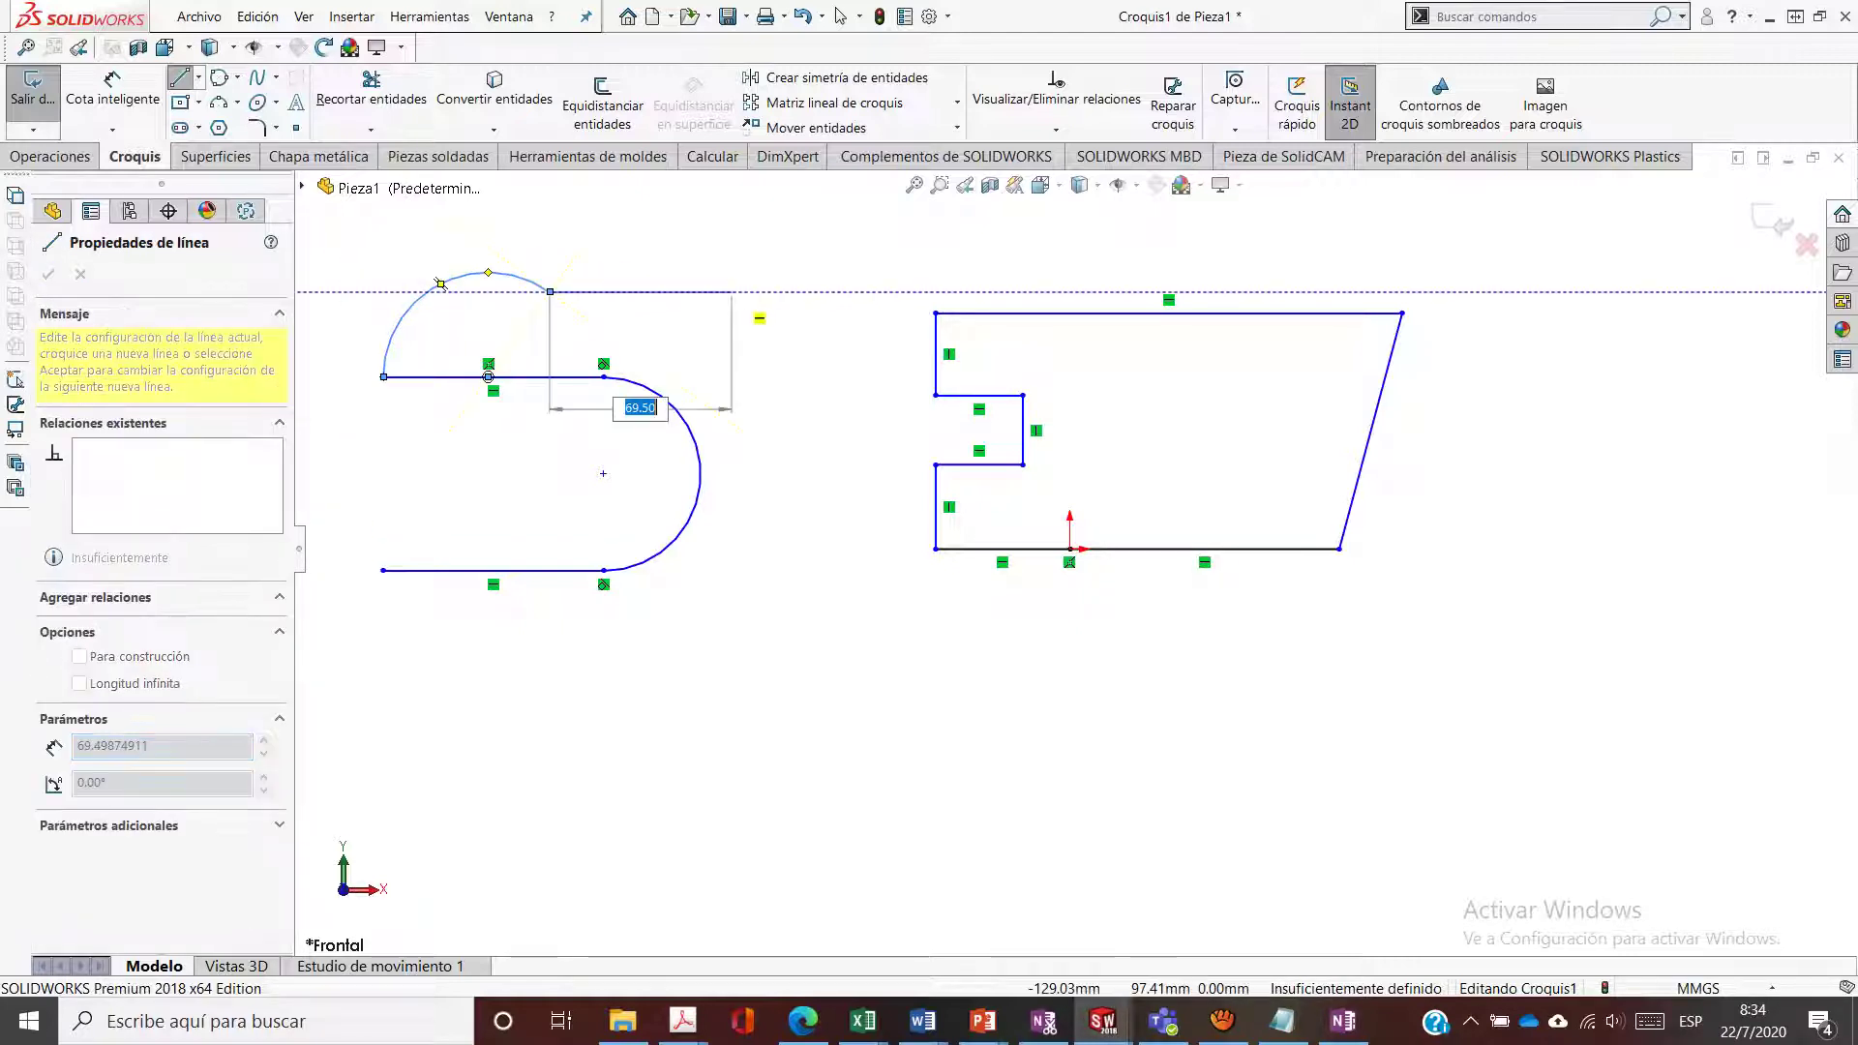
key(Escape)
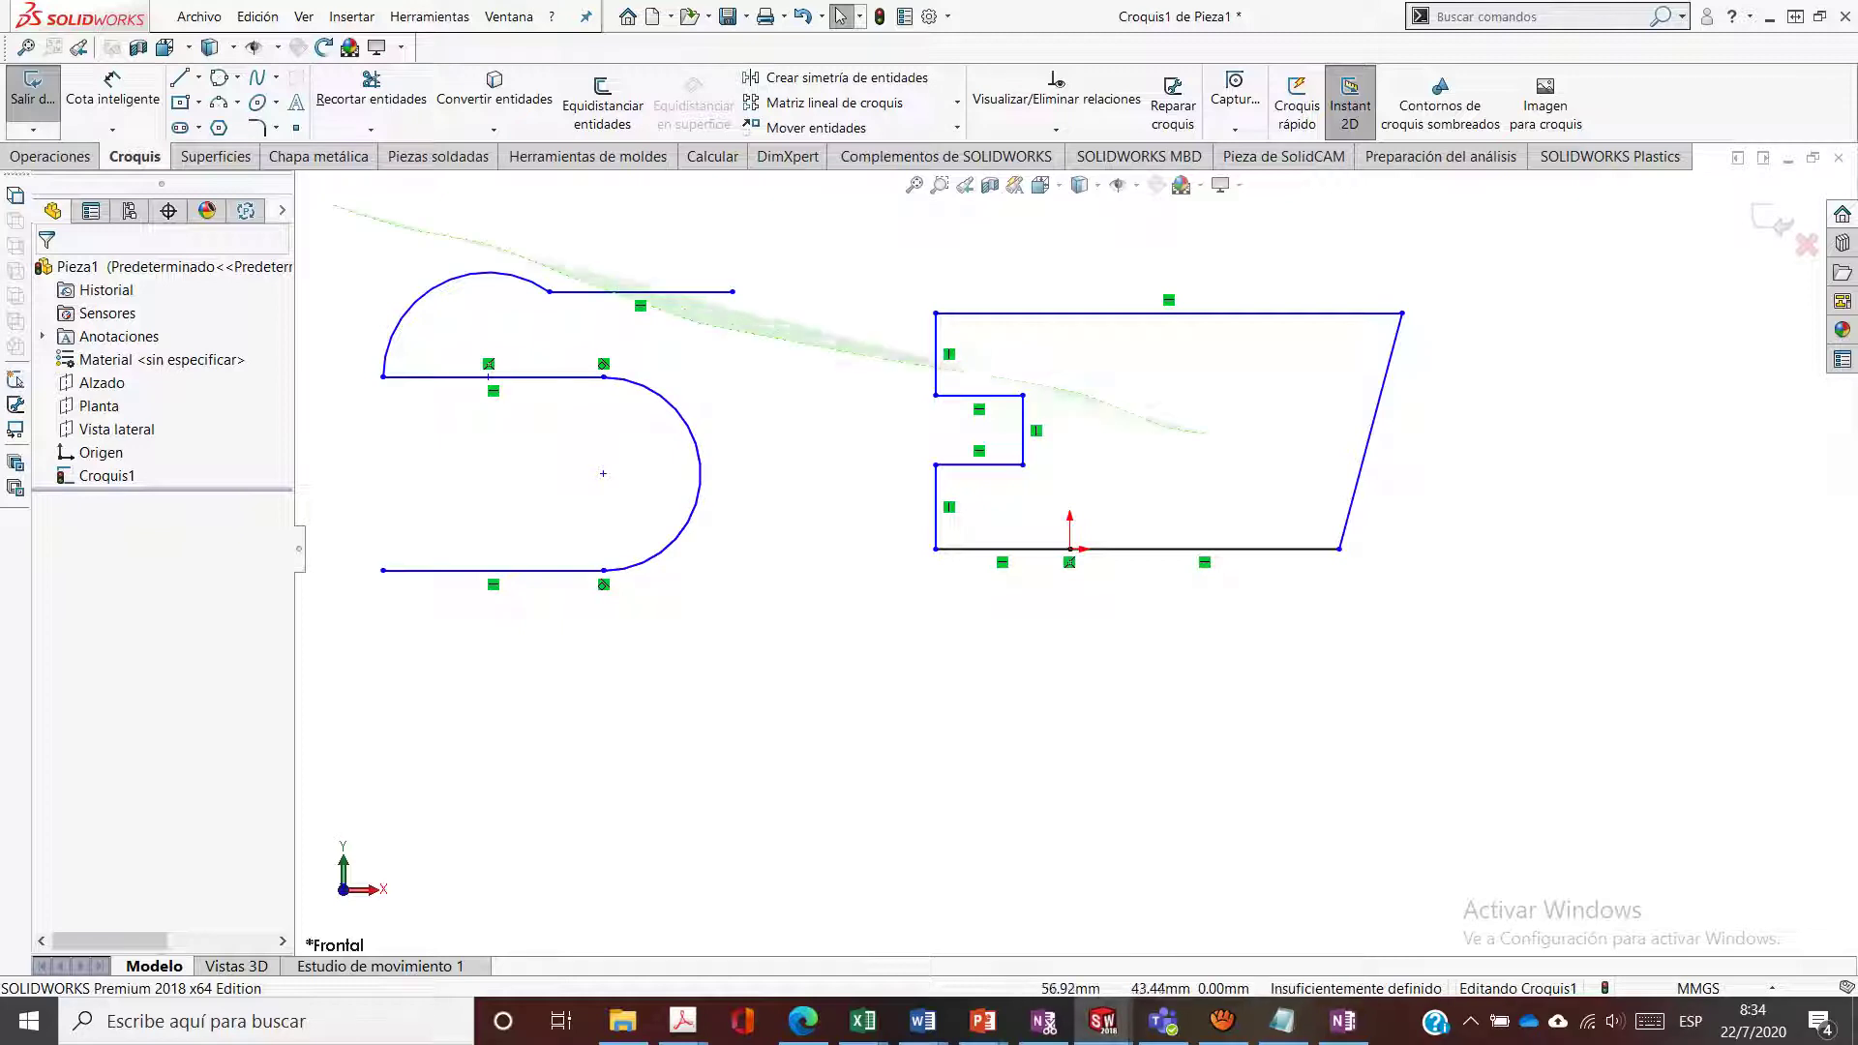
Delete the chain of lines and arcs and the notched profile from the sketch
mouse_move(333, 205)
mouse_down()
mouse_move(334, 812)
mouse_move(387, 803)
mouse_move(662, 550)
mouse_up()
key(Delete)
mouse_move(493, 220)
mouse_down()
mouse_move(1345, 435)
mouse_move(957, 689)
mouse_up()
key(Delete)
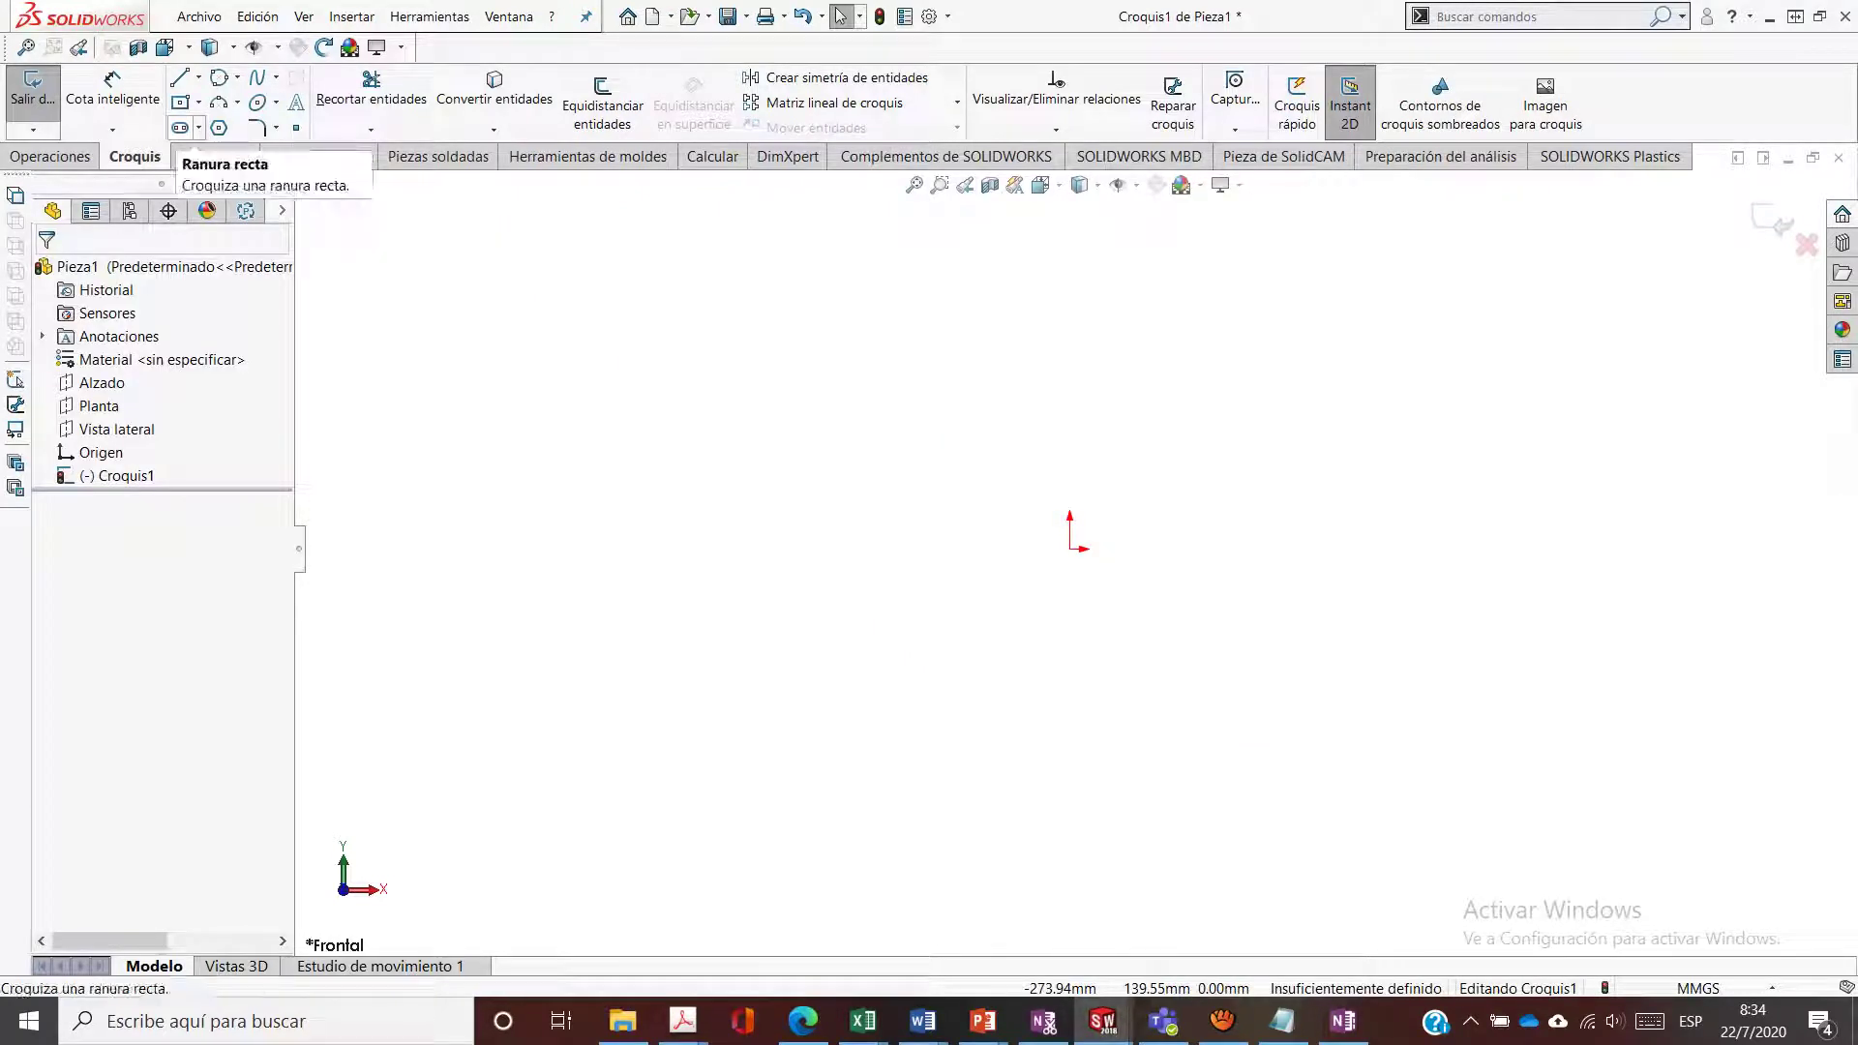
Sketch a center circle at the origin with a radius of about 63 mm
click(219, 77)
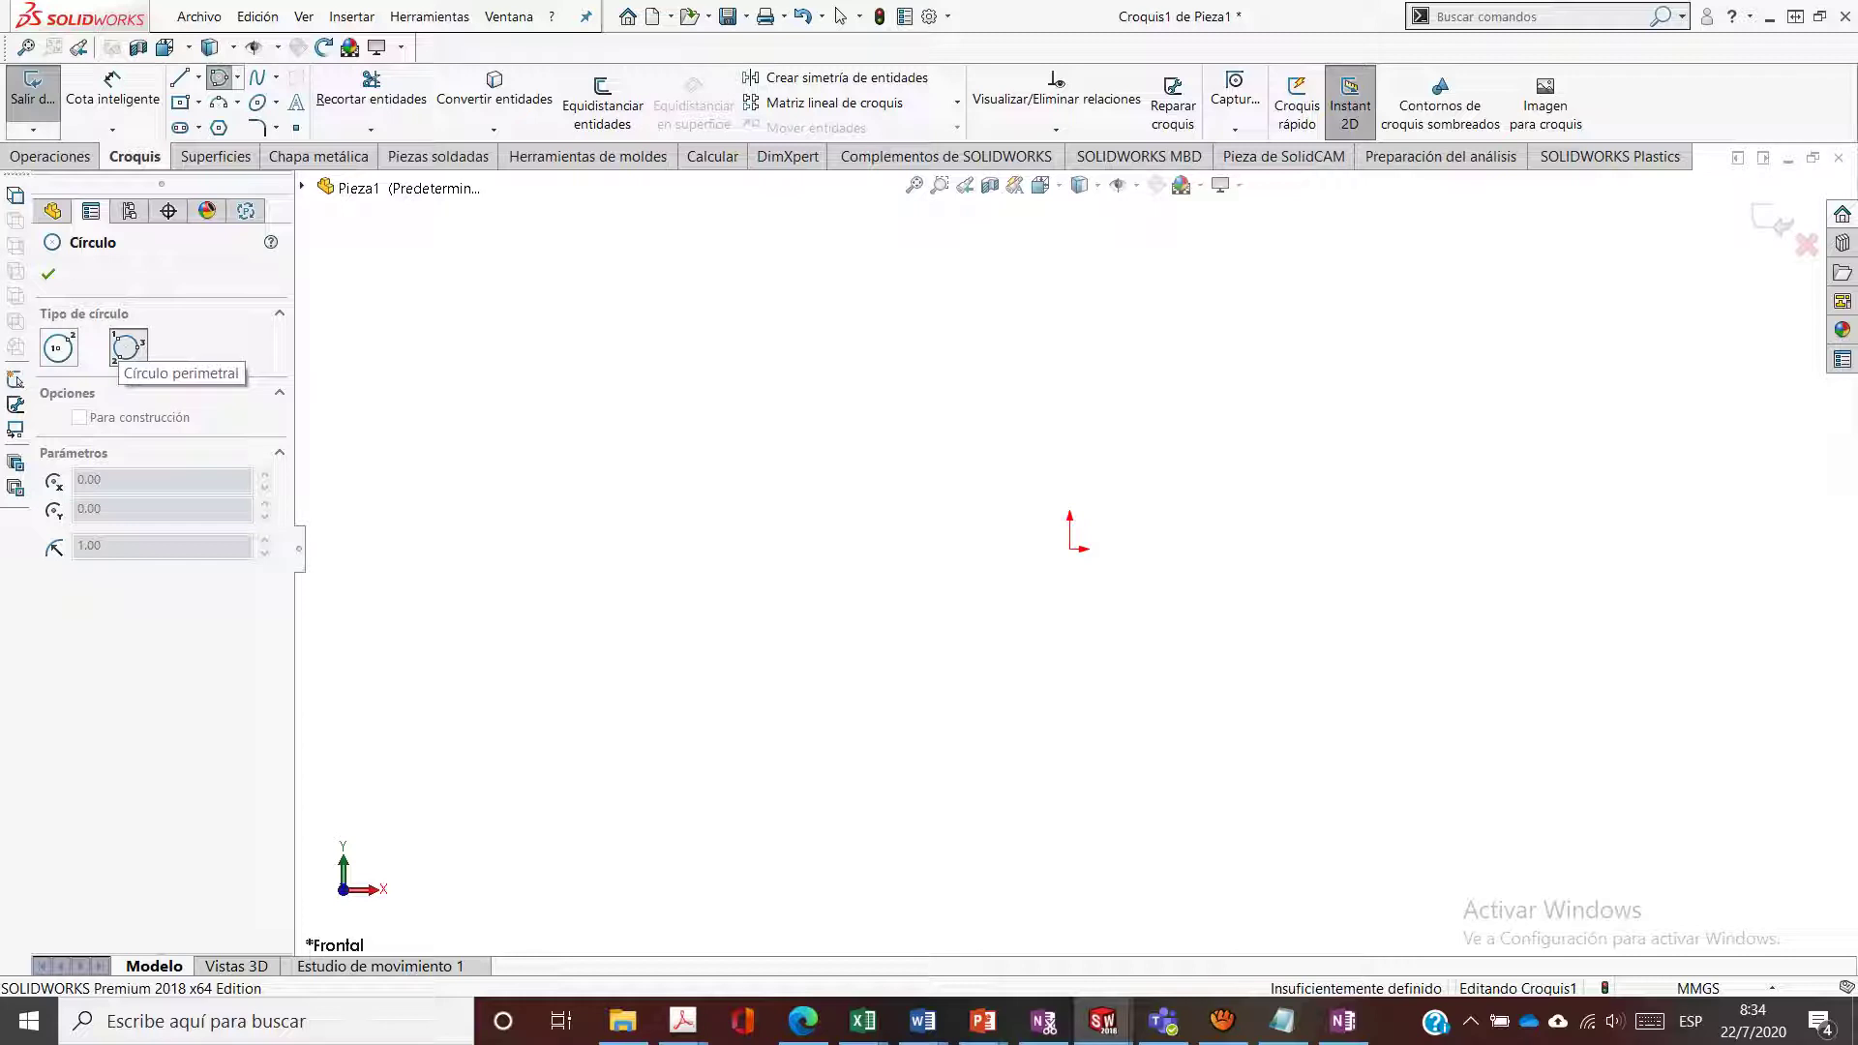
click(58, 346)
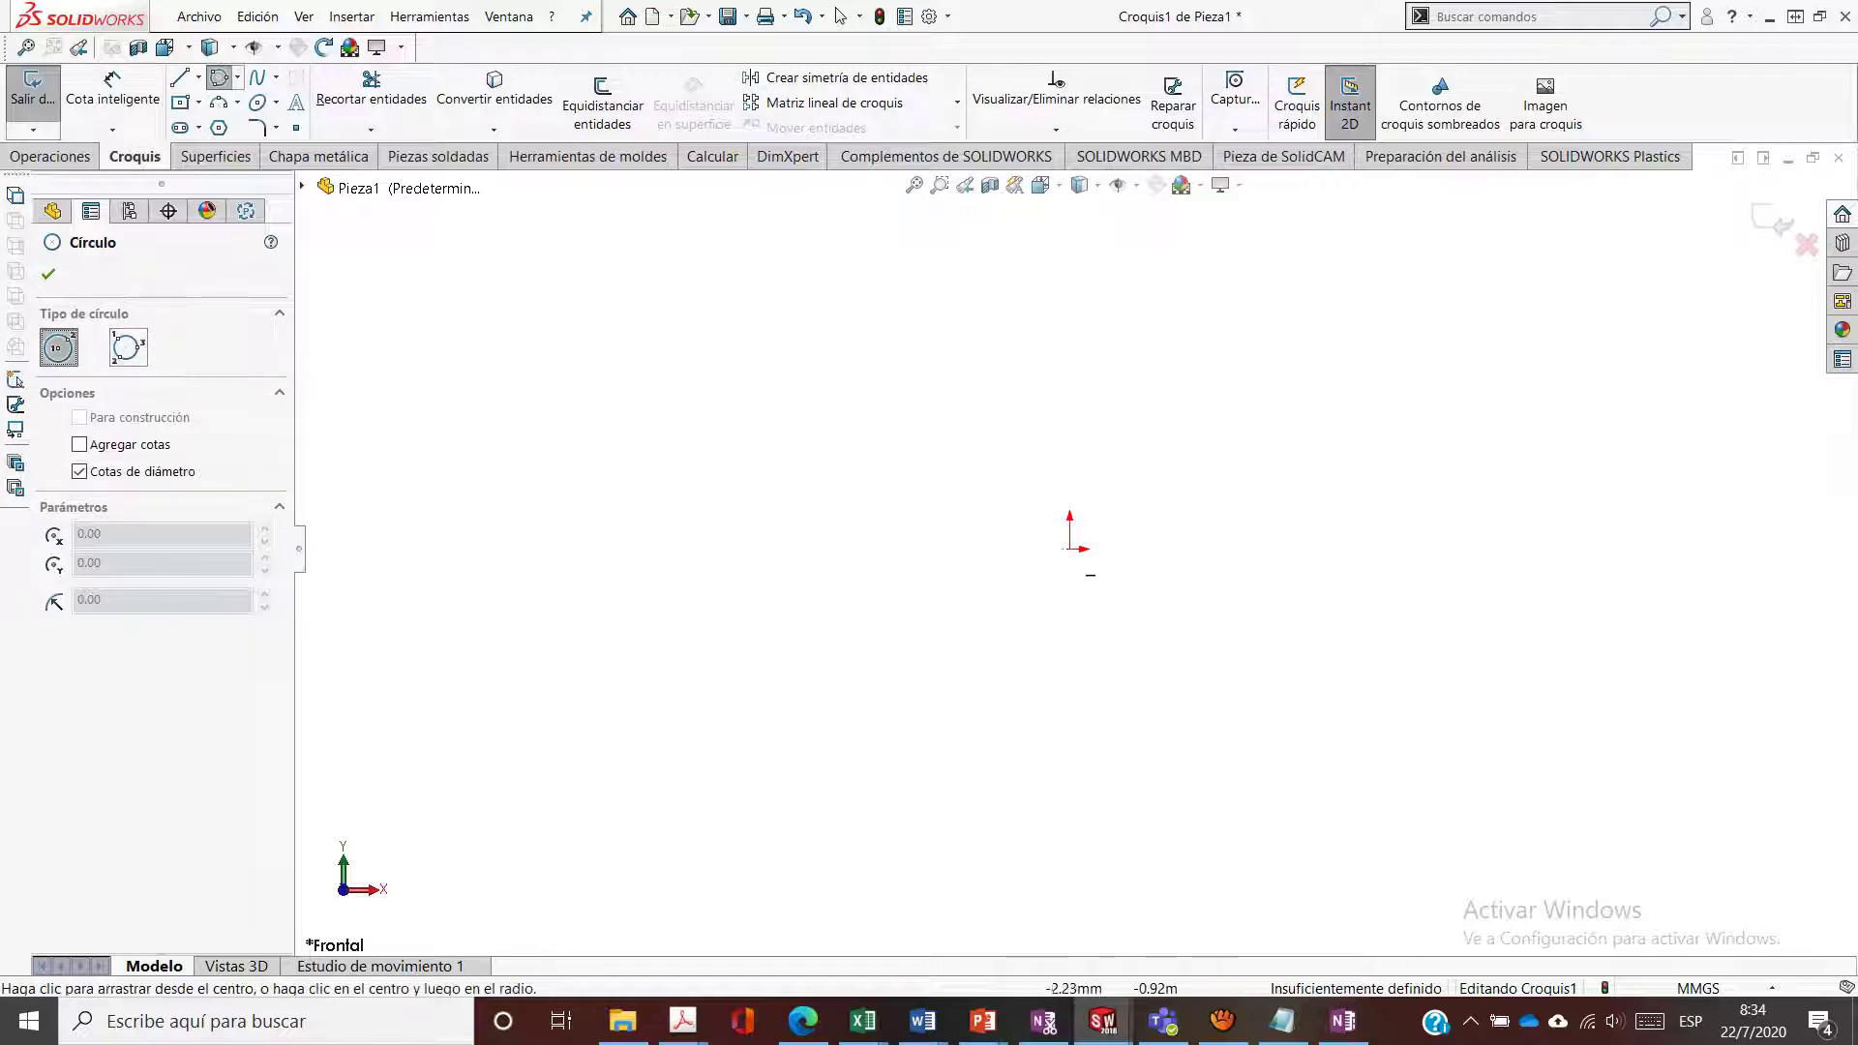
click(1069, 548)
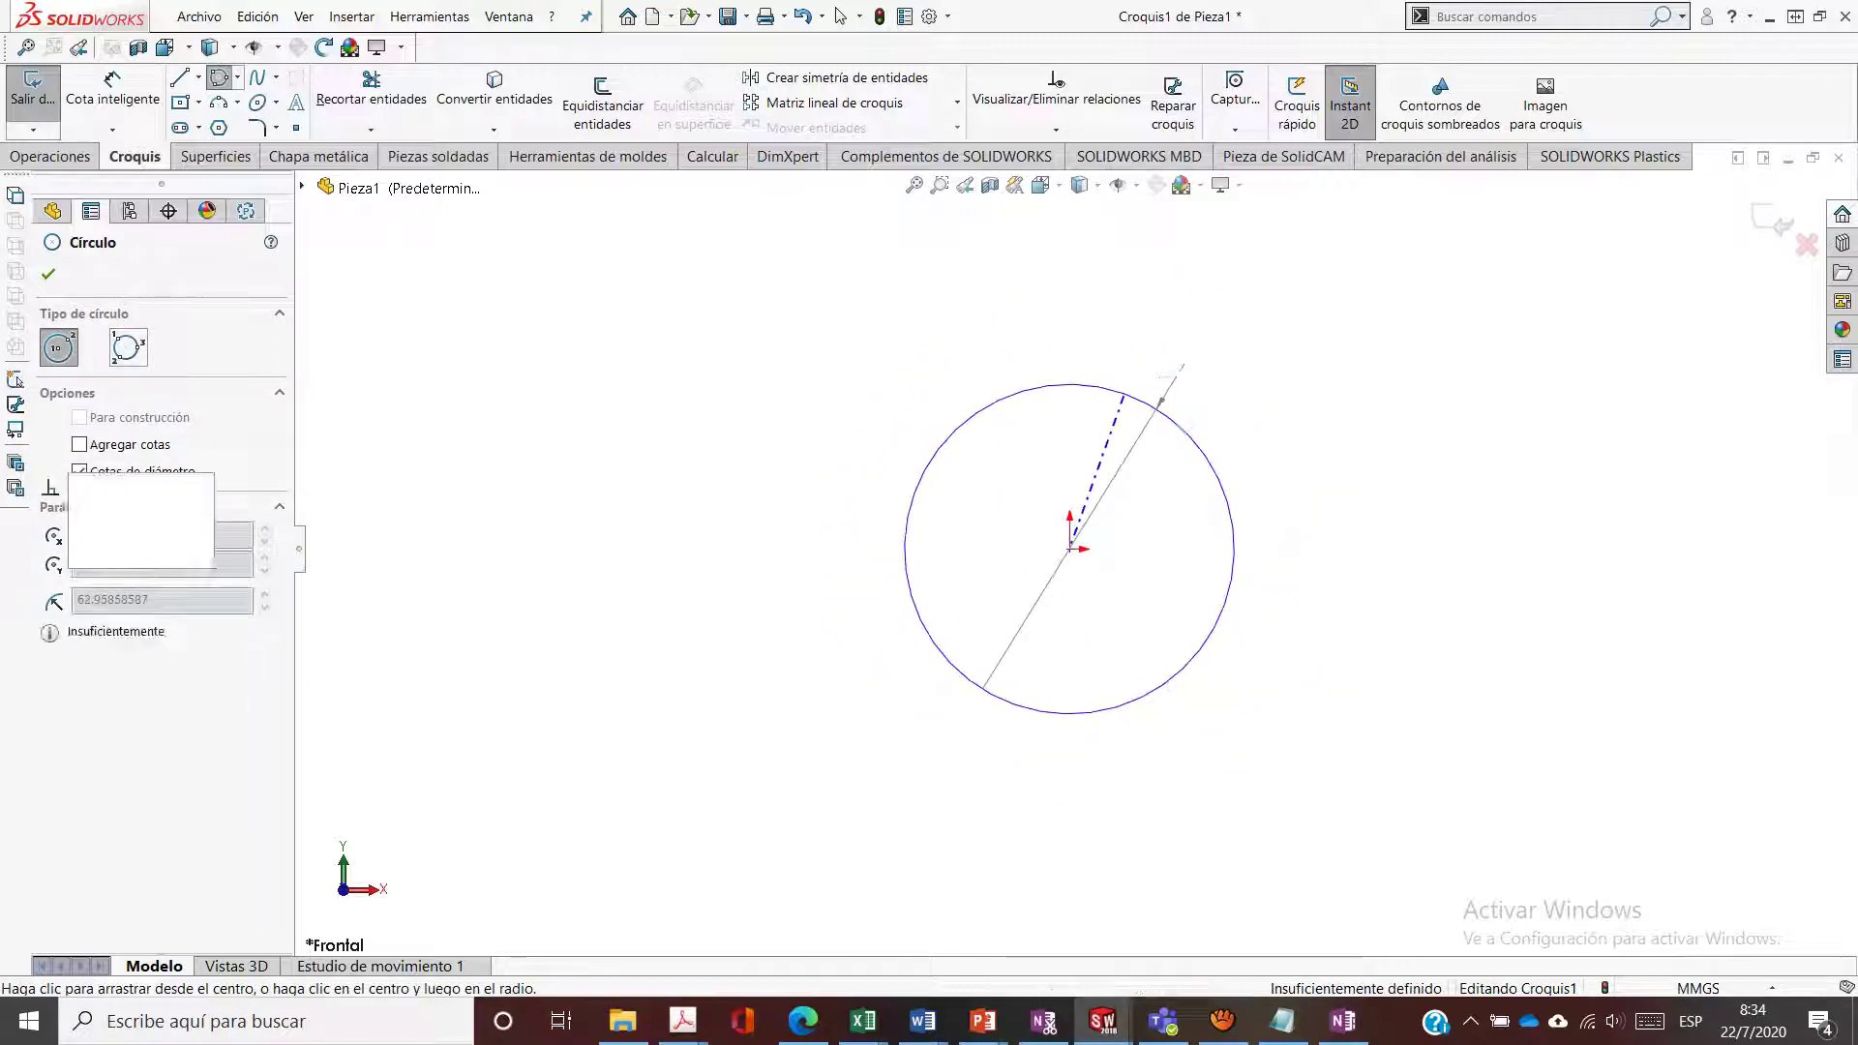
click(1158, 404)
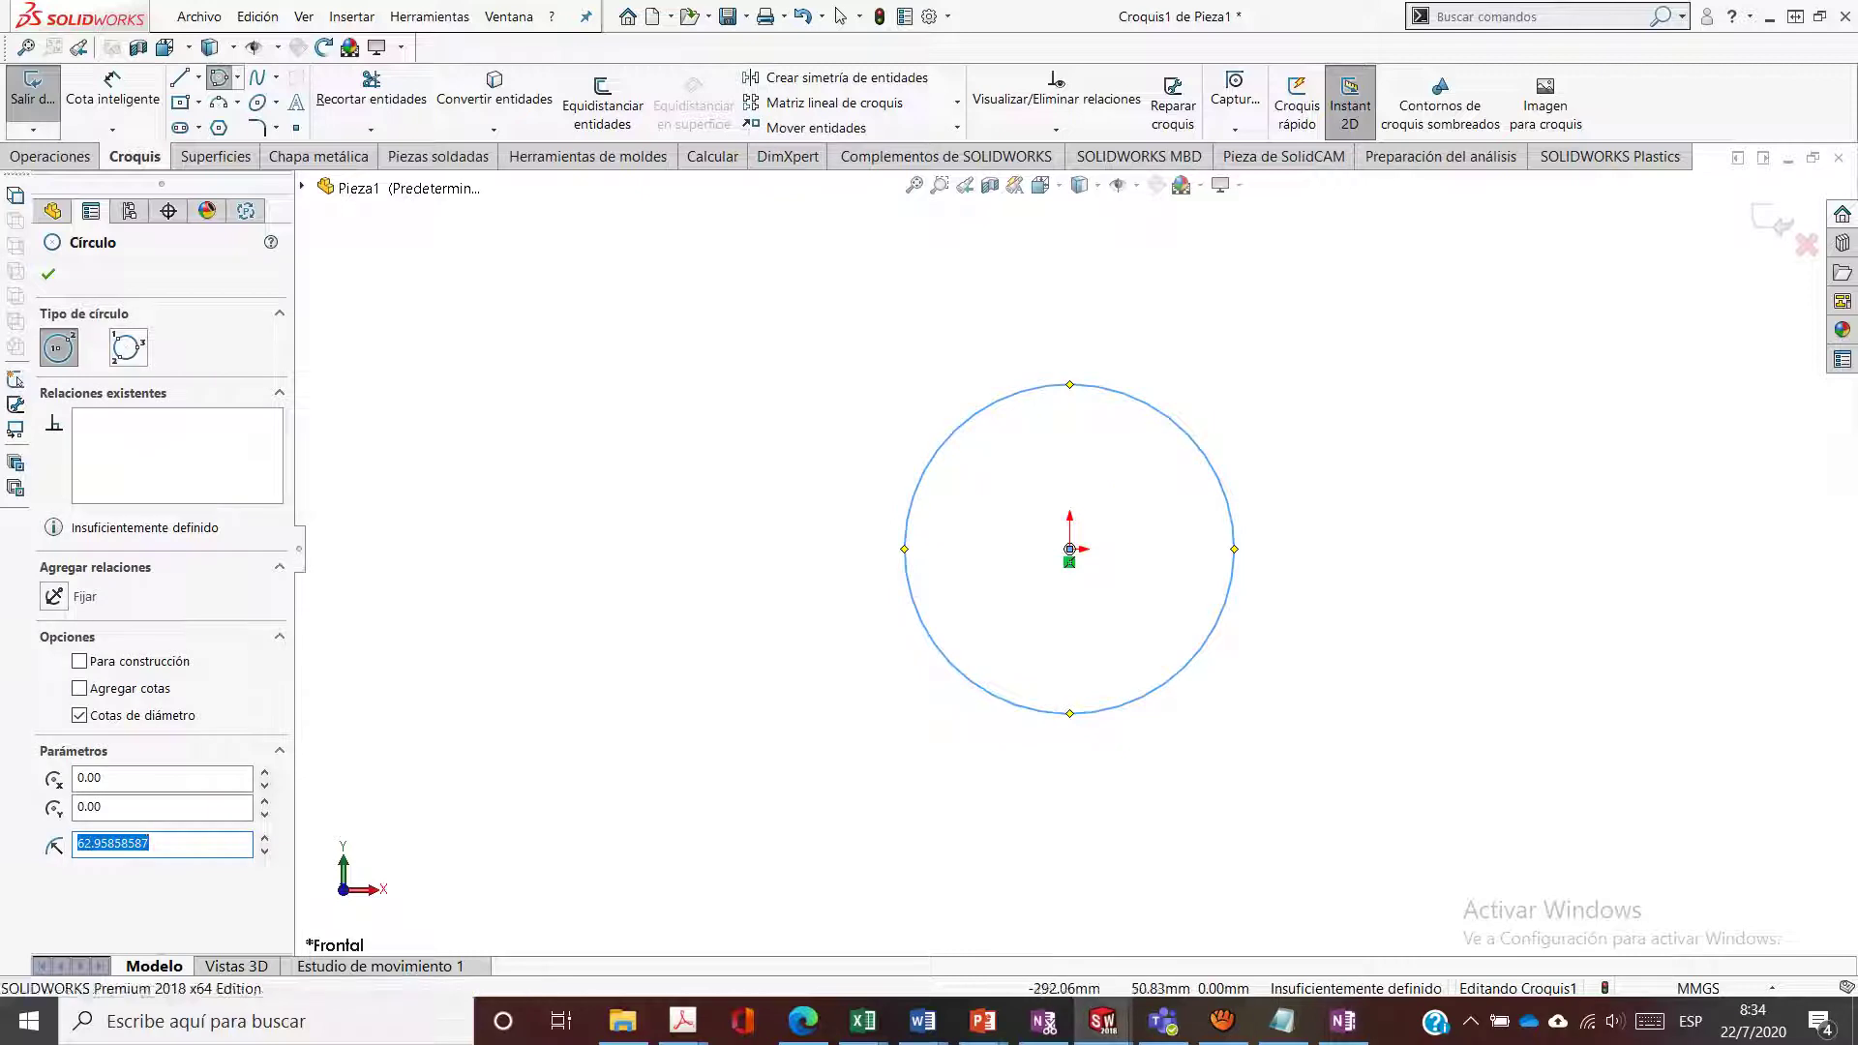
Sketch a closed, slanted triangle beside the circle from three lines, its longest side about 212 mm
click(180, 78)
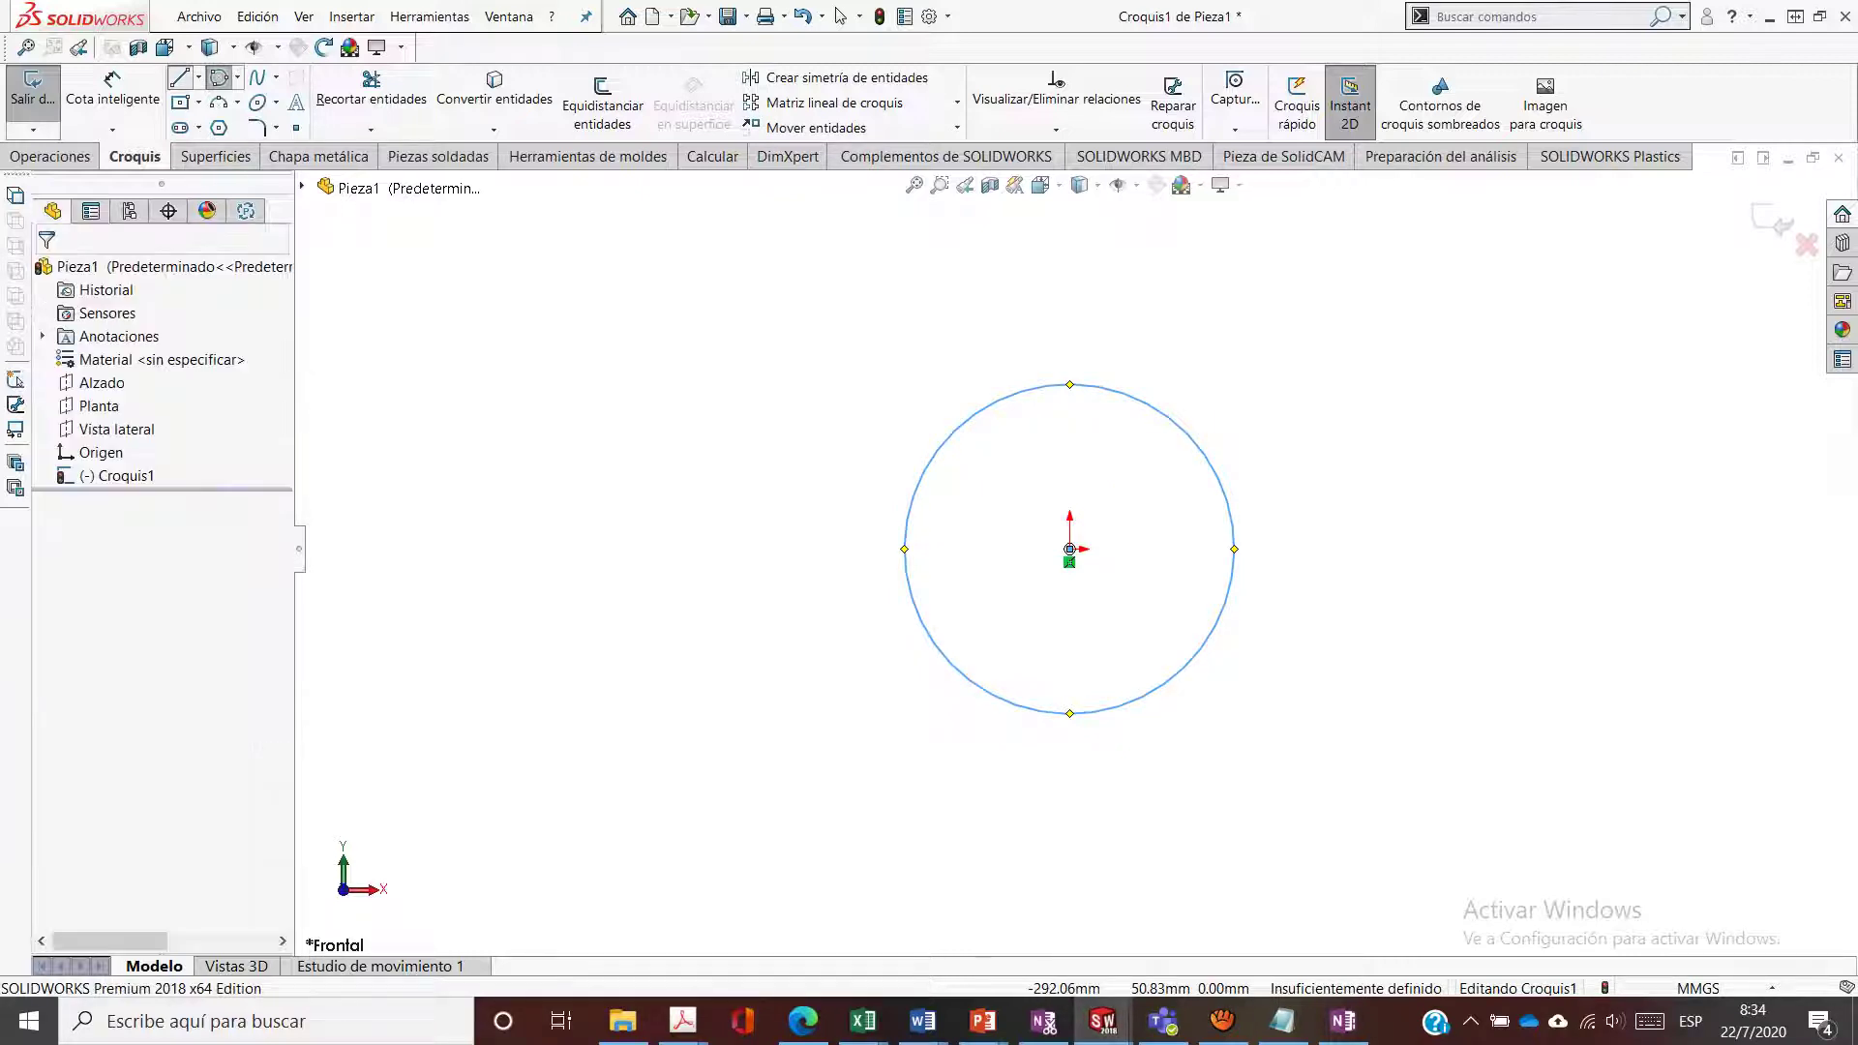
click(484, 290)
click(388, 660)
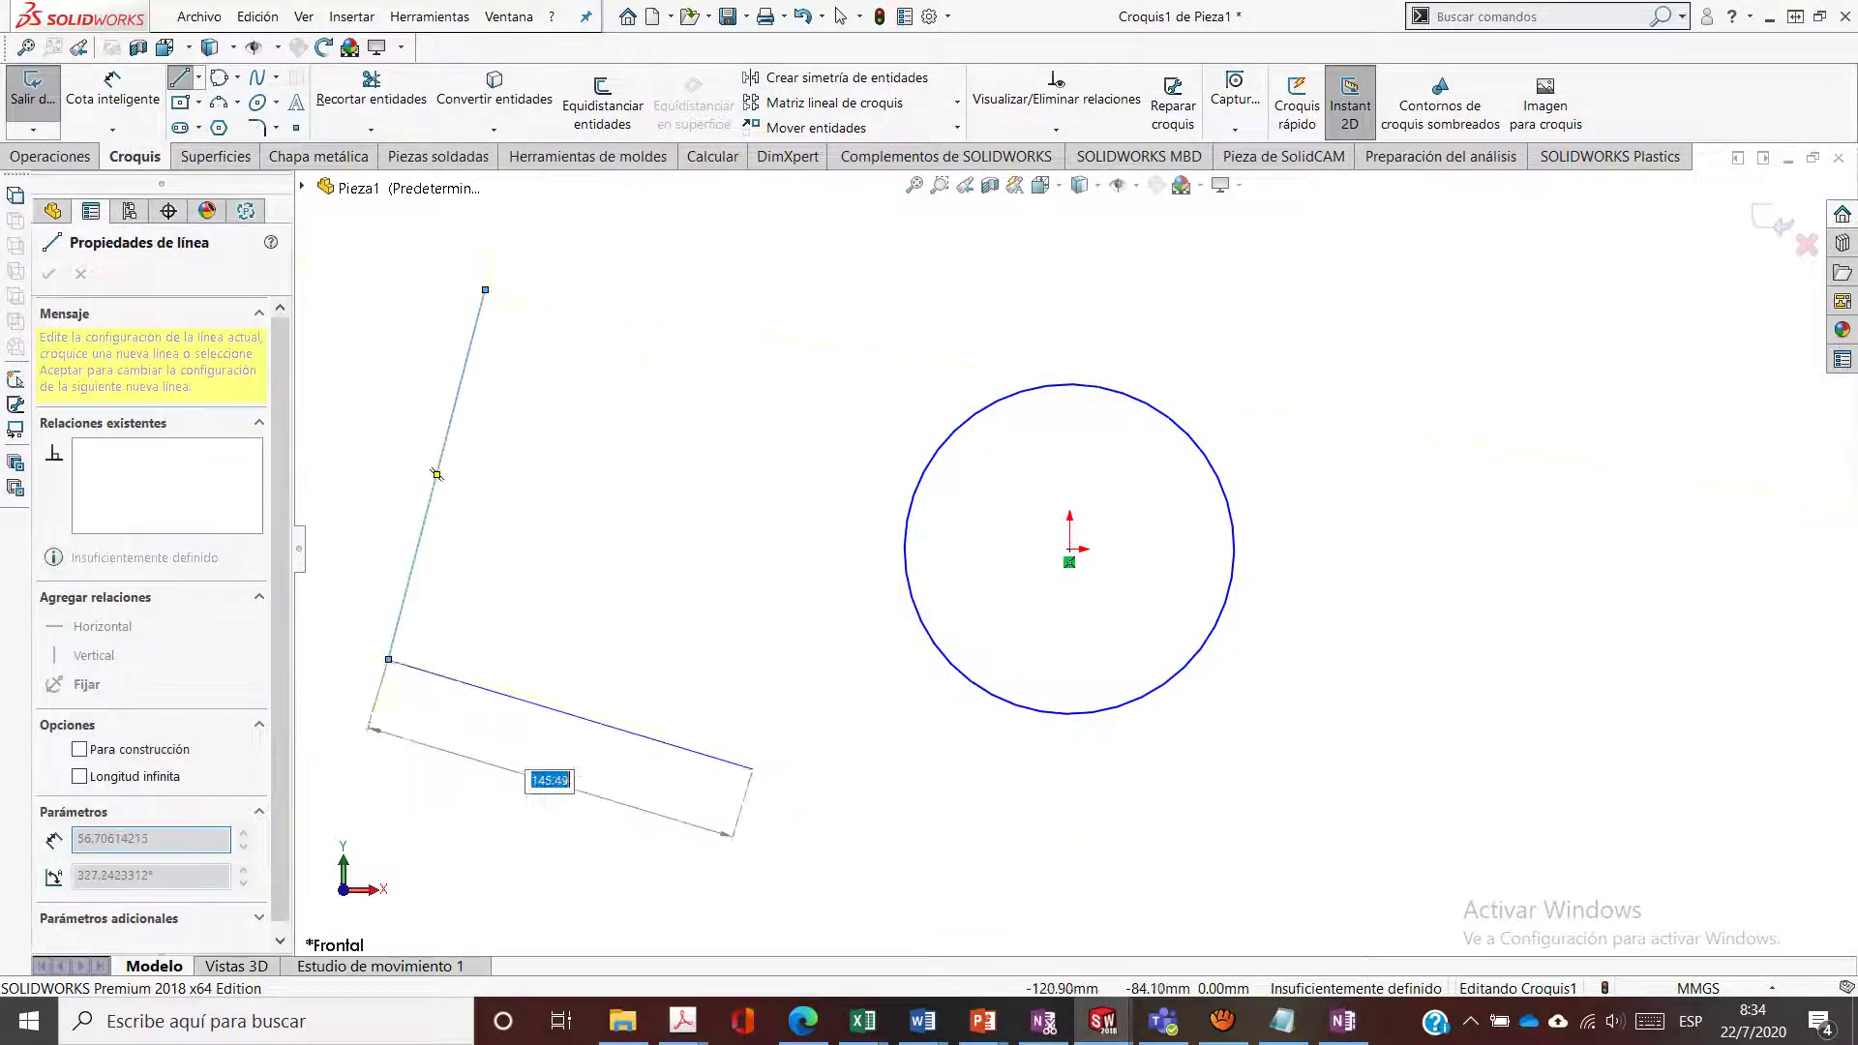
click(762, 771)
click(486, 292)
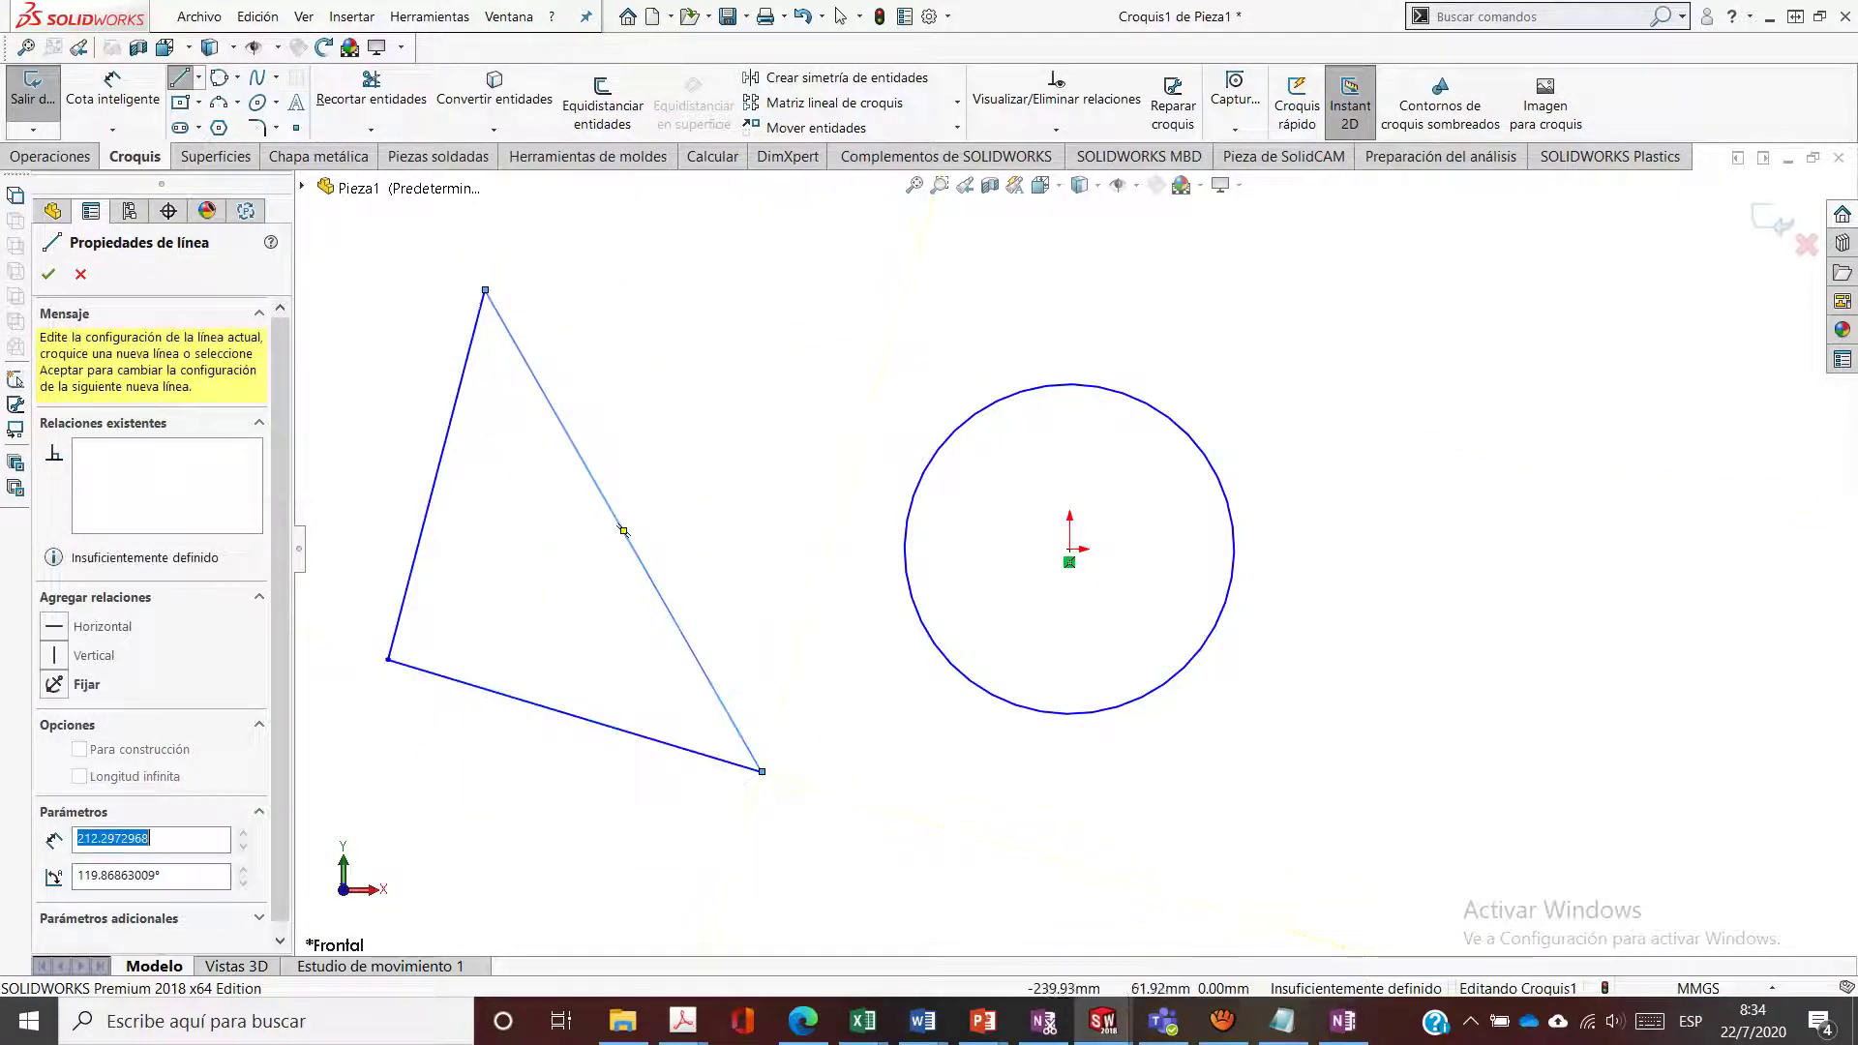
key(Escape)
Inscribe a perimeter circle in the triangle, tangent to all three sides, with a radius of about 43 mm
click(220, 77)
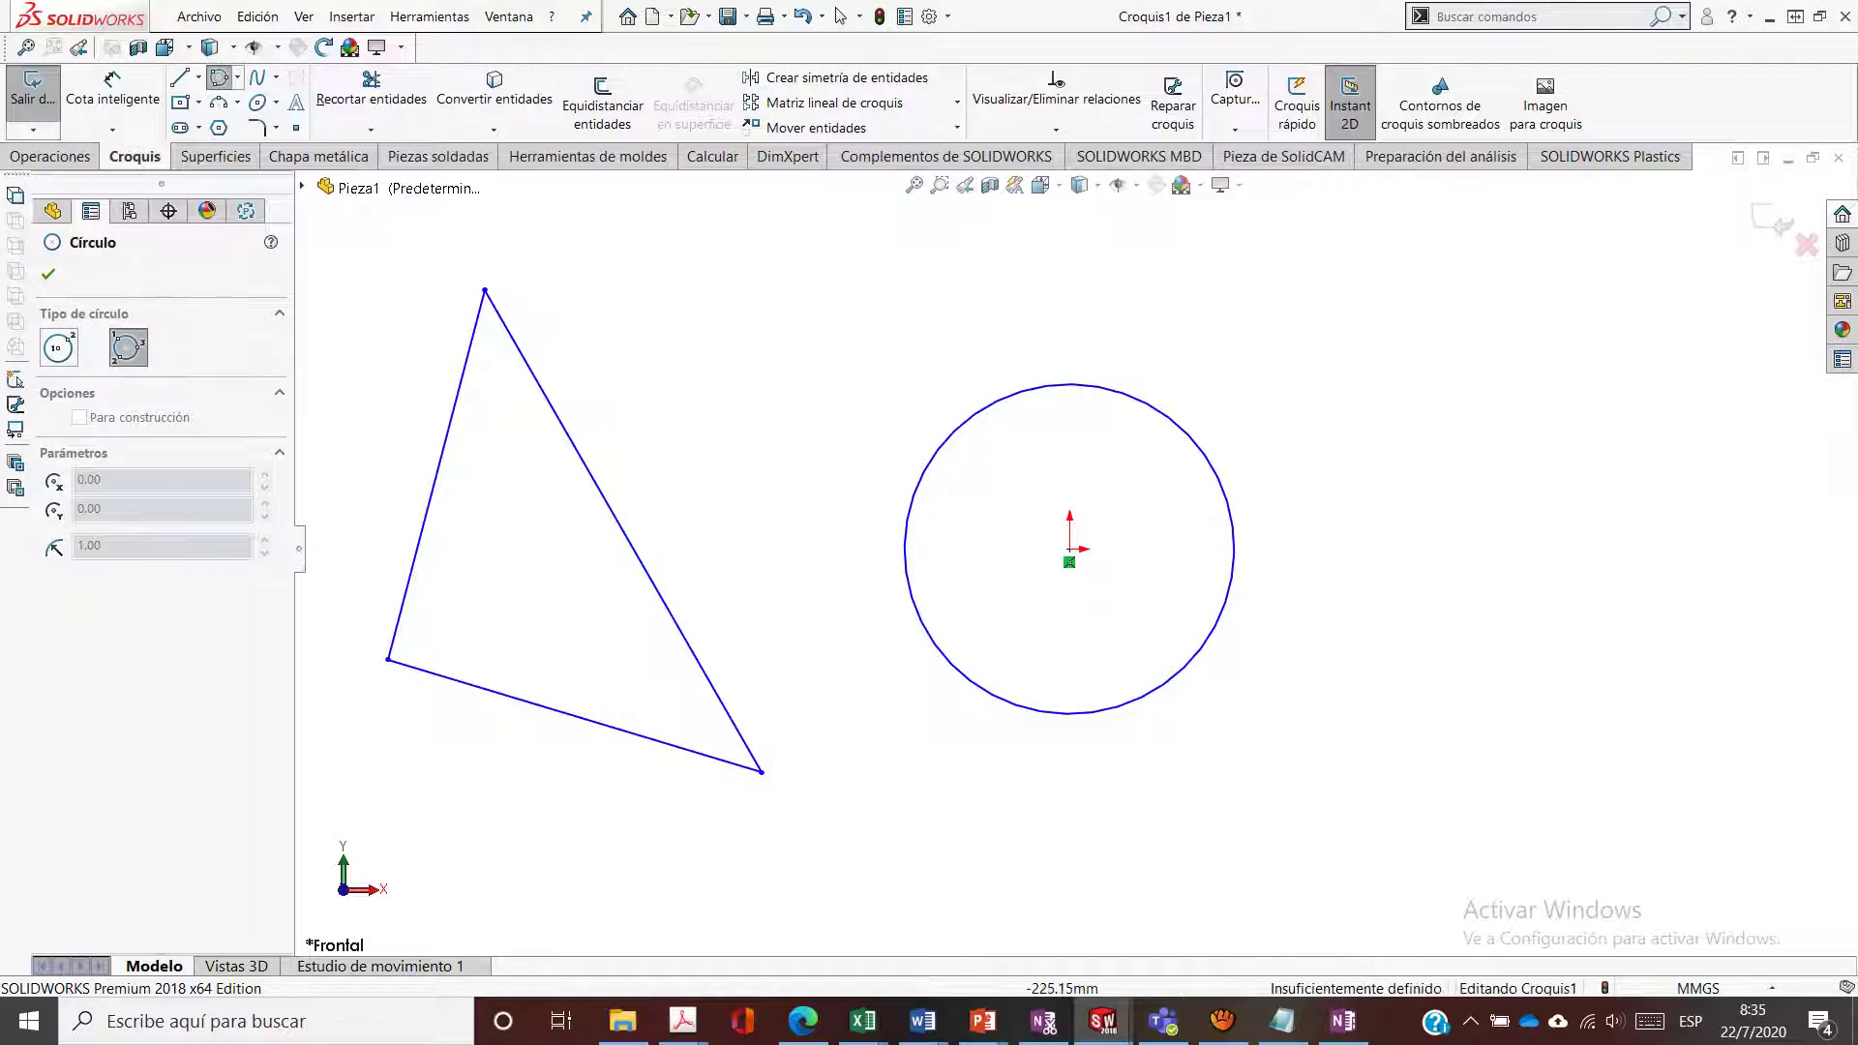
click(441, 476)
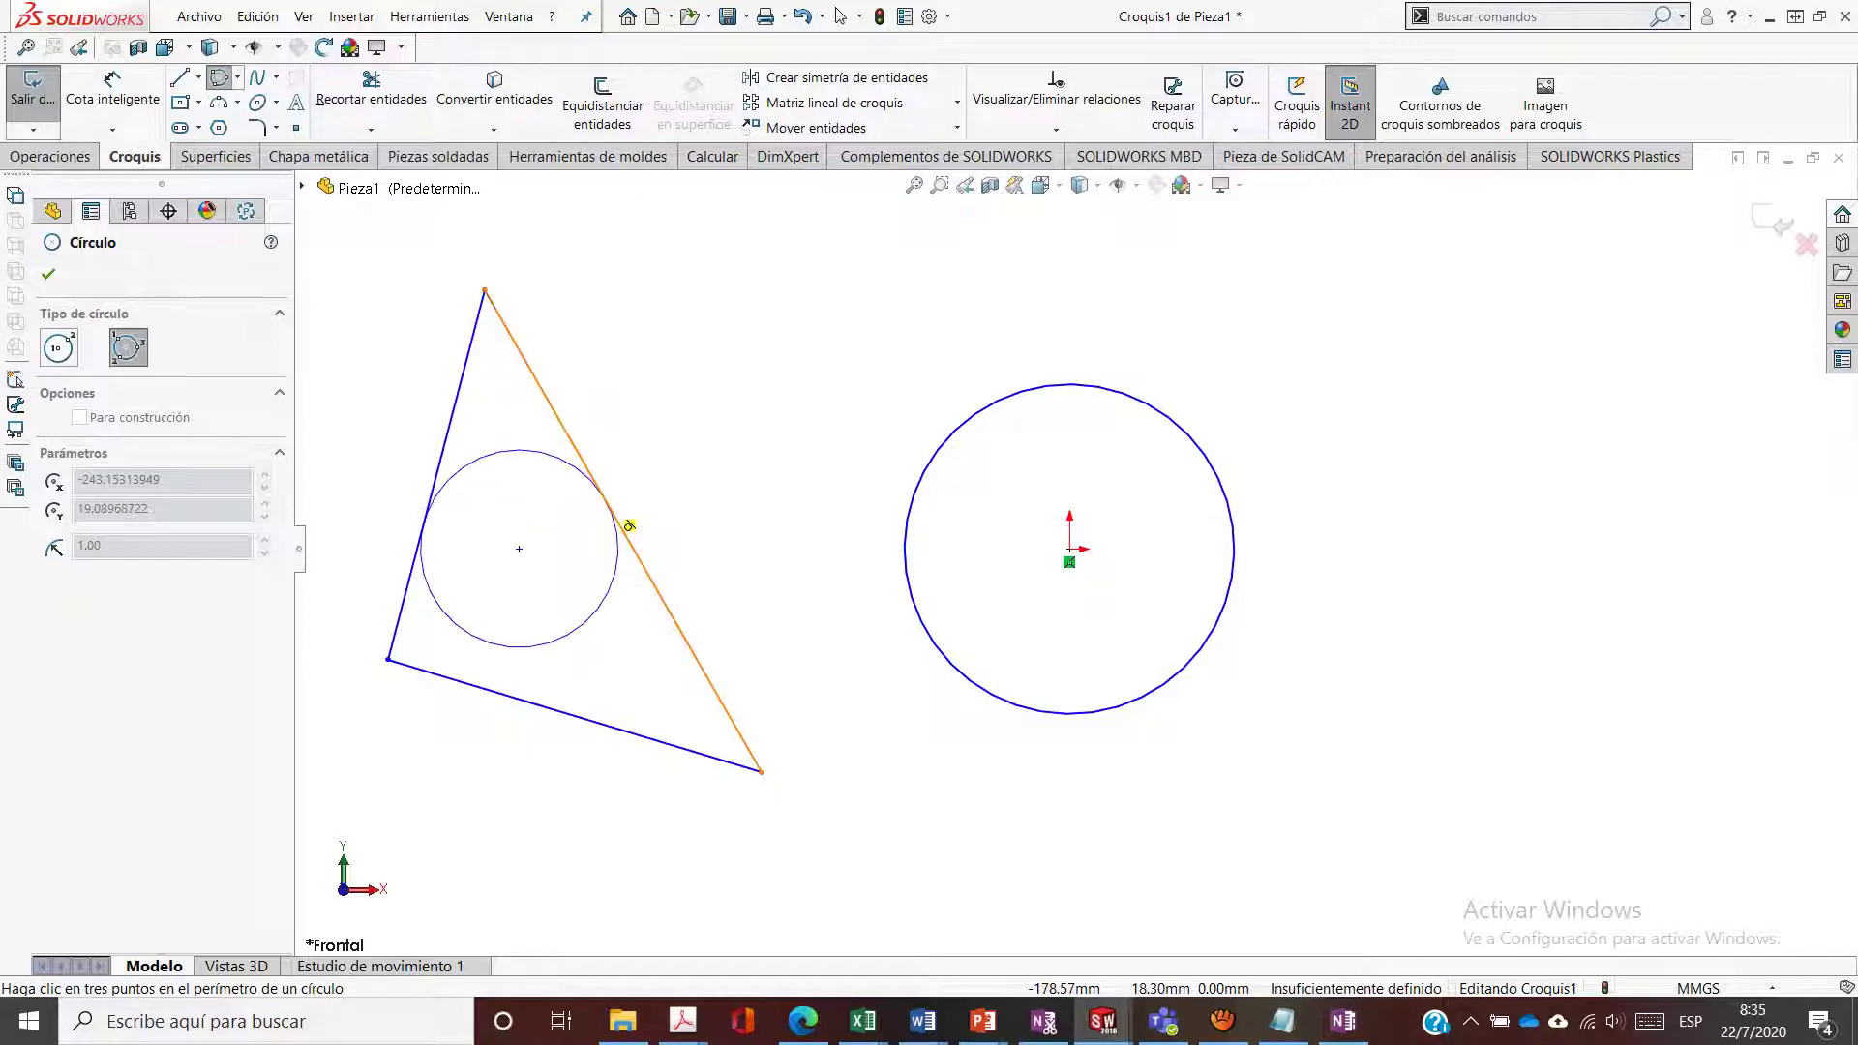
click(622, 525)
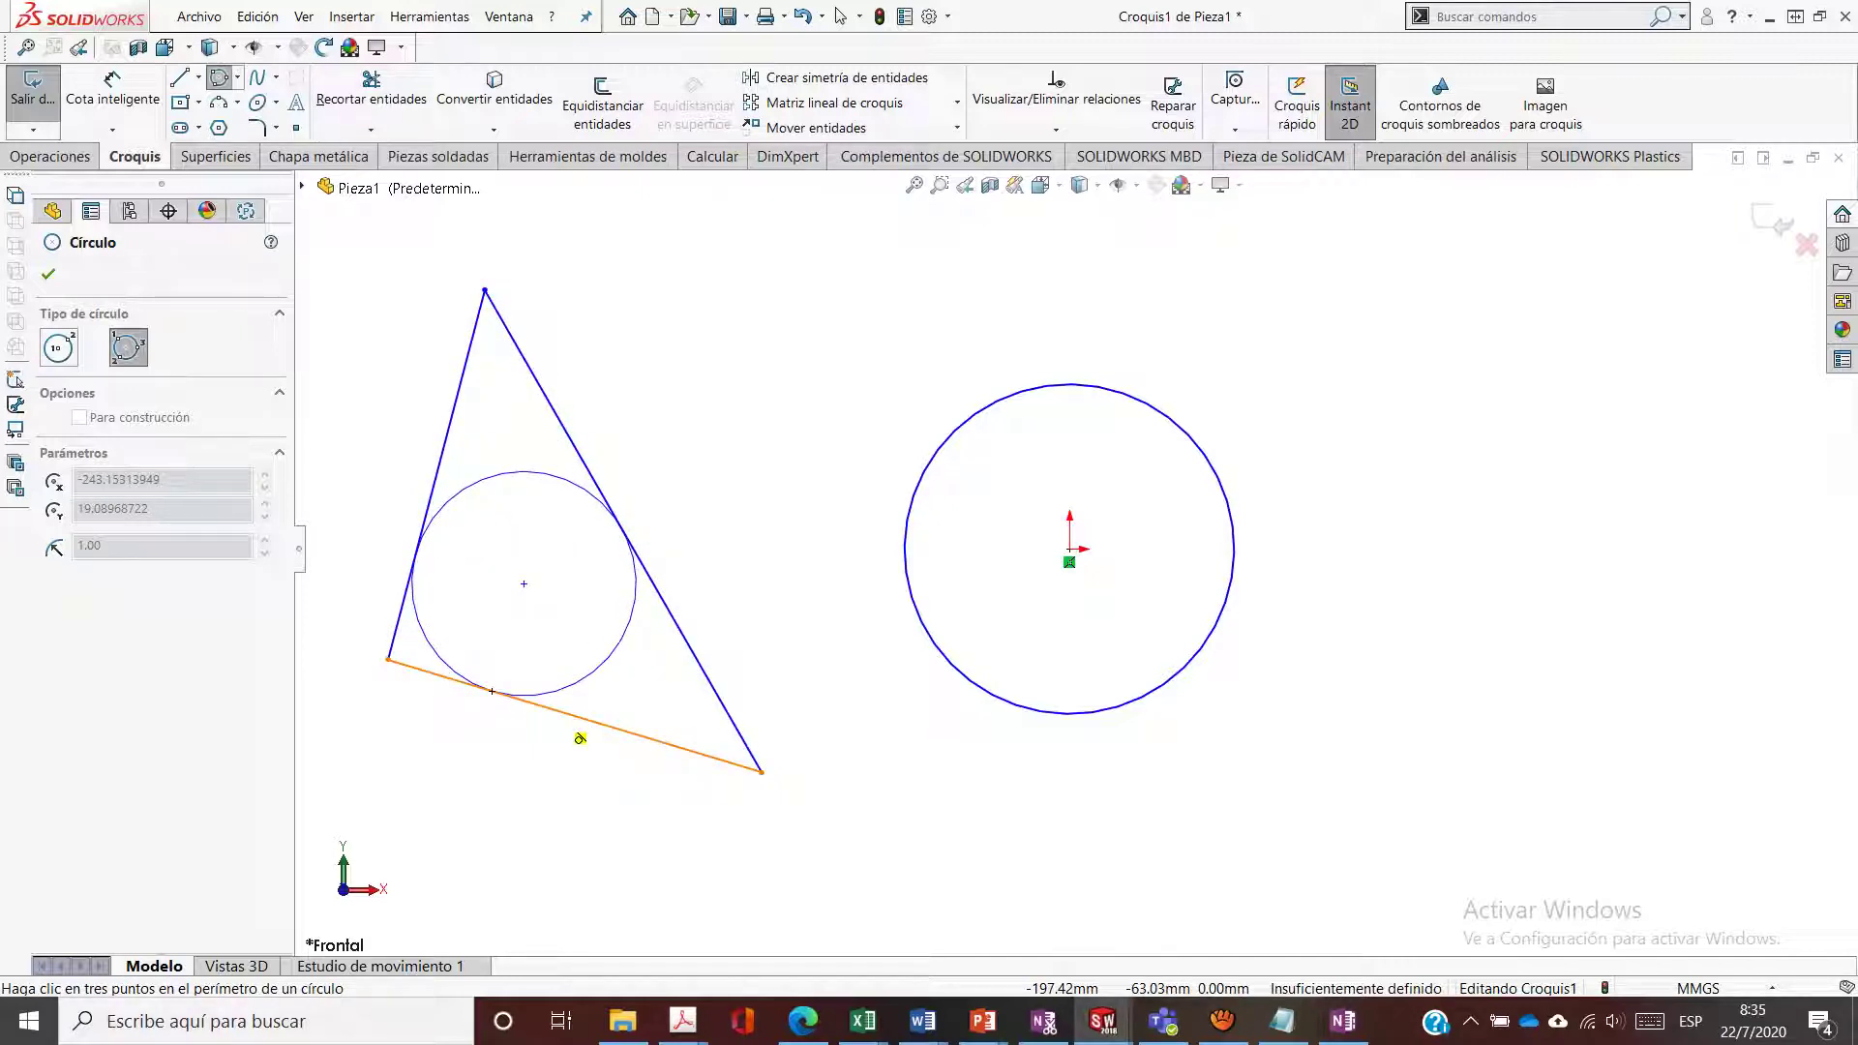
click(574, 732)
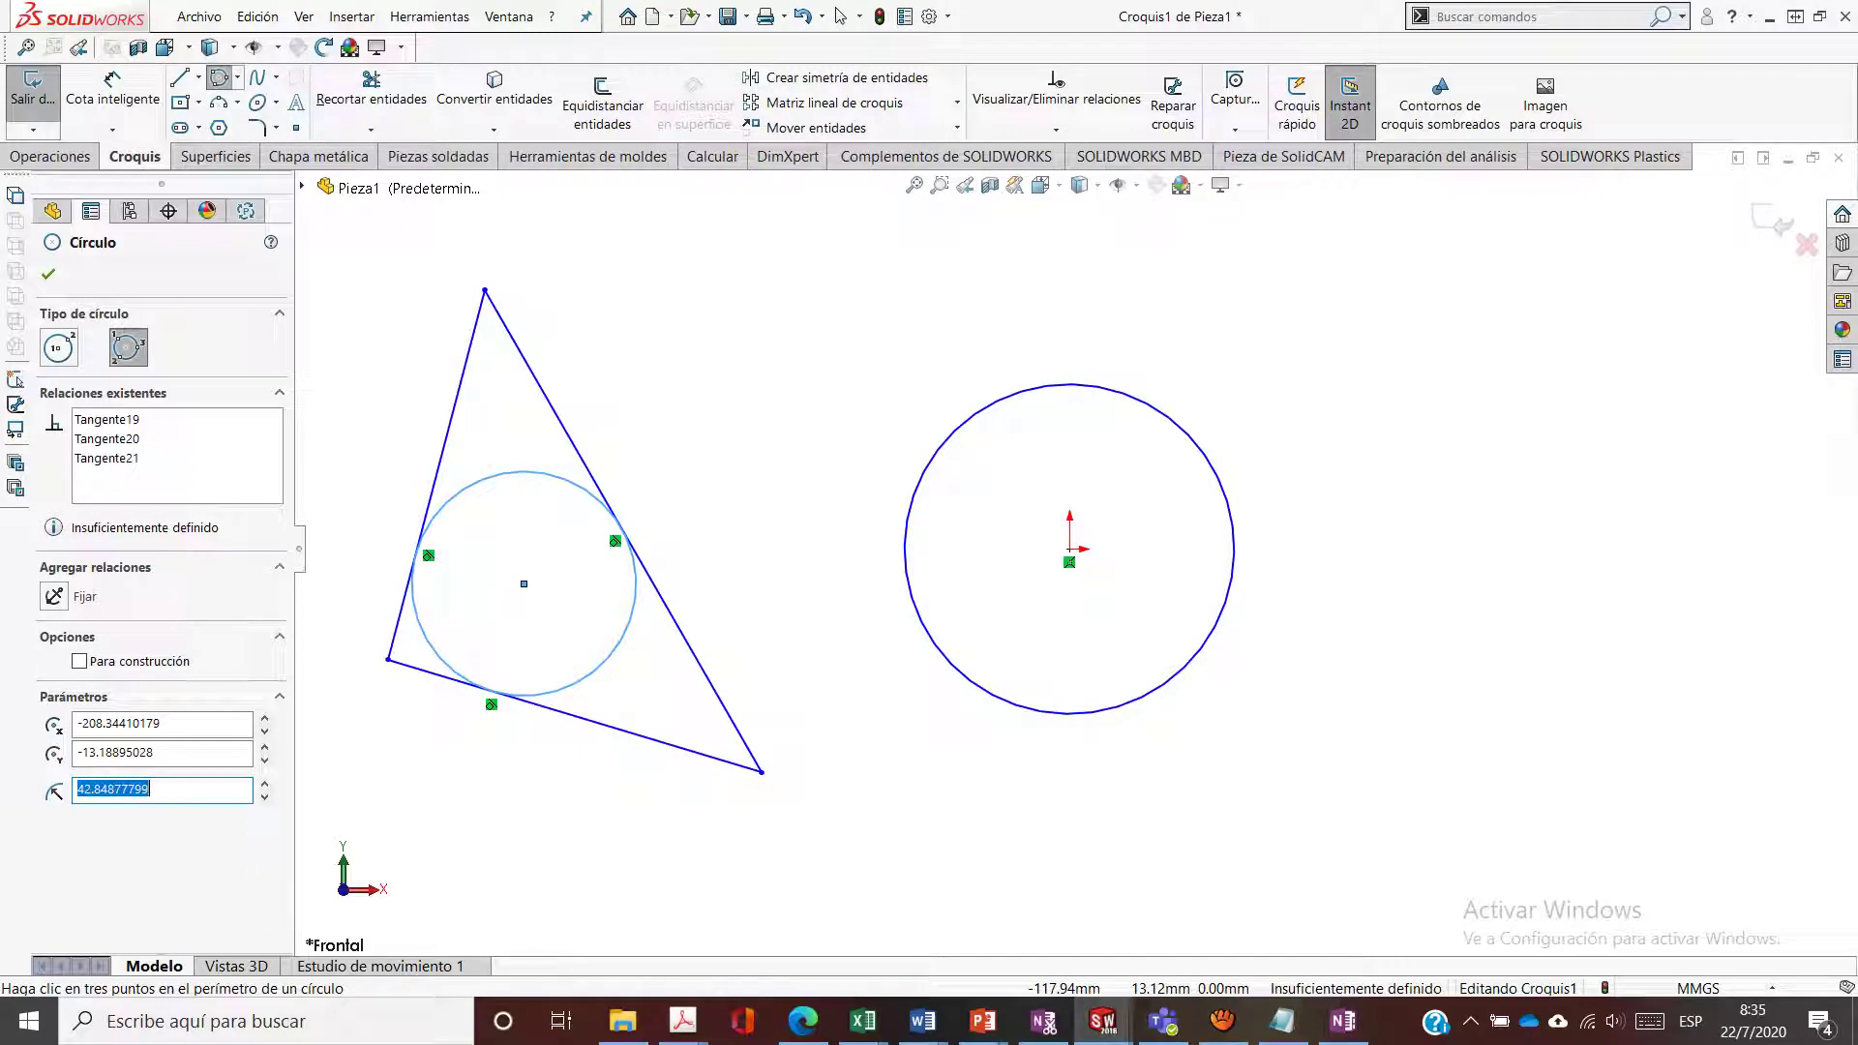
key(Escape)
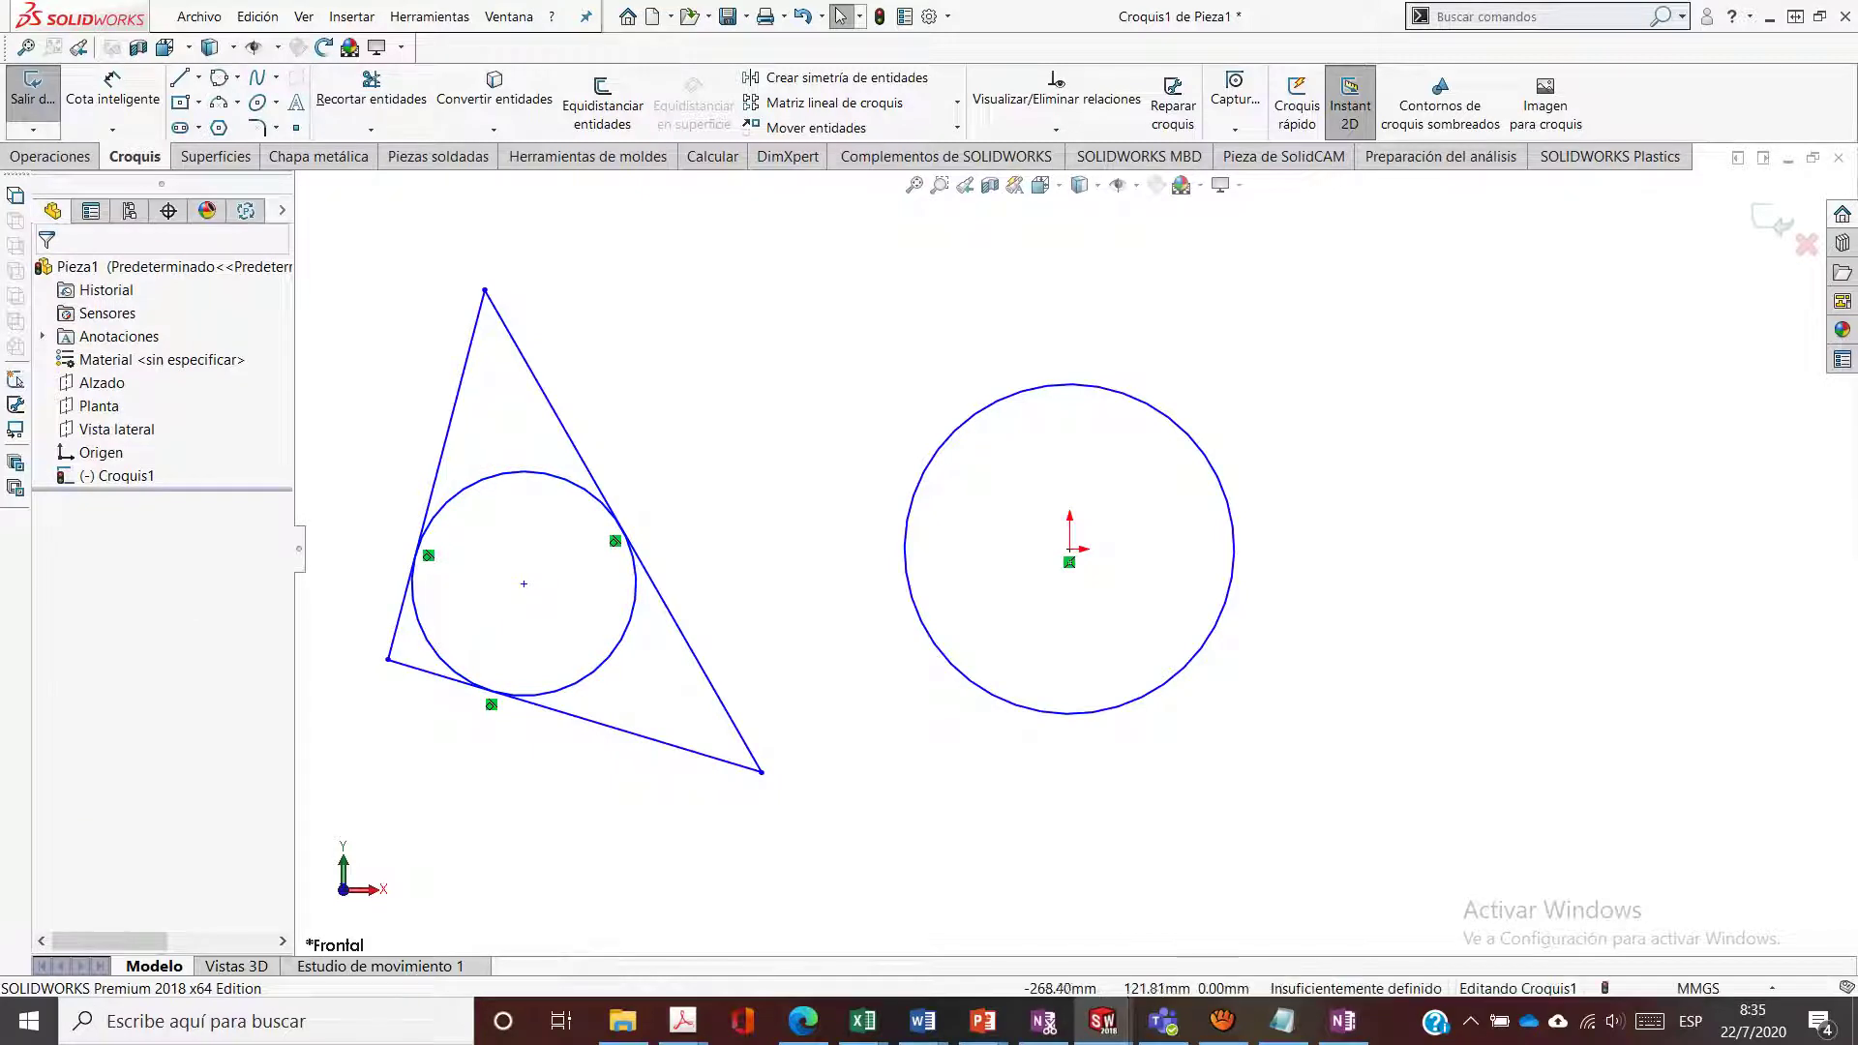
Delete the triangle and both circles from the sketch
mouse_move(334, 224)
mouse_down()
mouse_move(1273, 429)
mouse_move(798, 970)
mouse_move(319, 943)
mouse_up()
key(Delete)
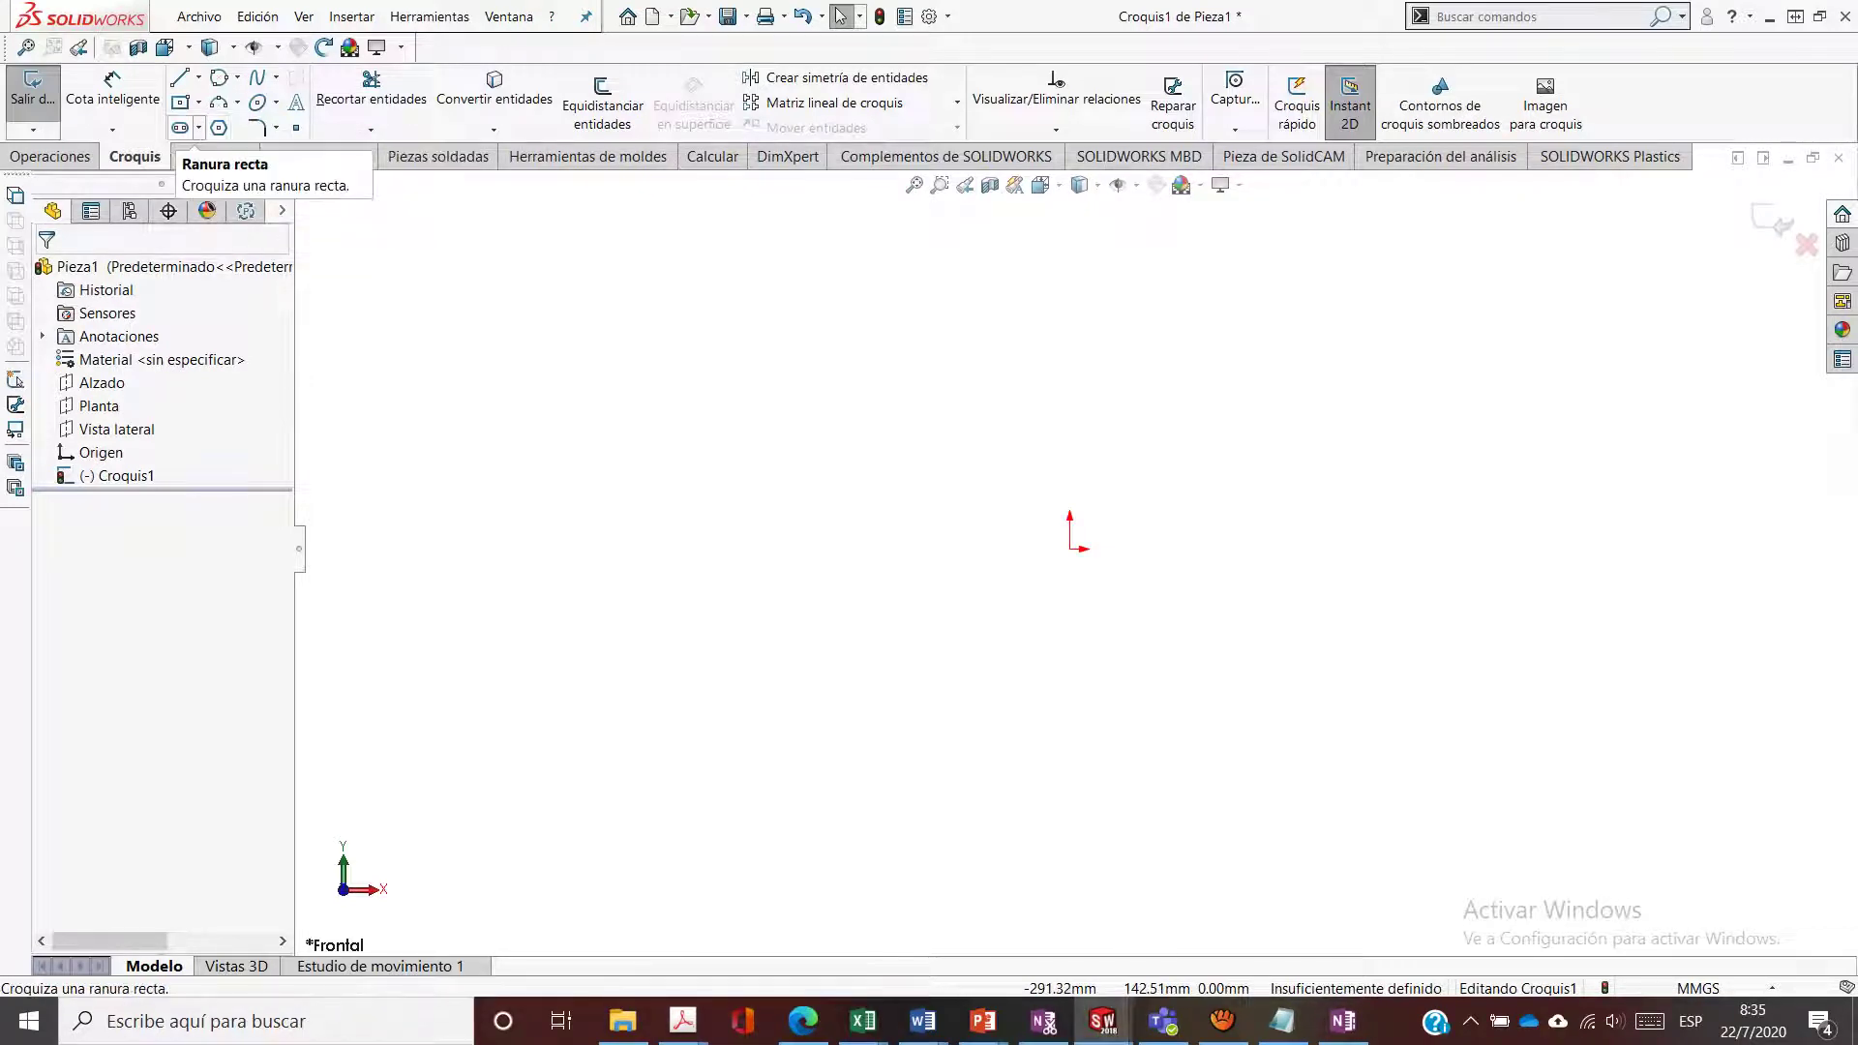
Sketch a horizontal straight slot with added dimensions, about 102 mm between centers and about 59 mm wide, away from the origin
click(179, 126)
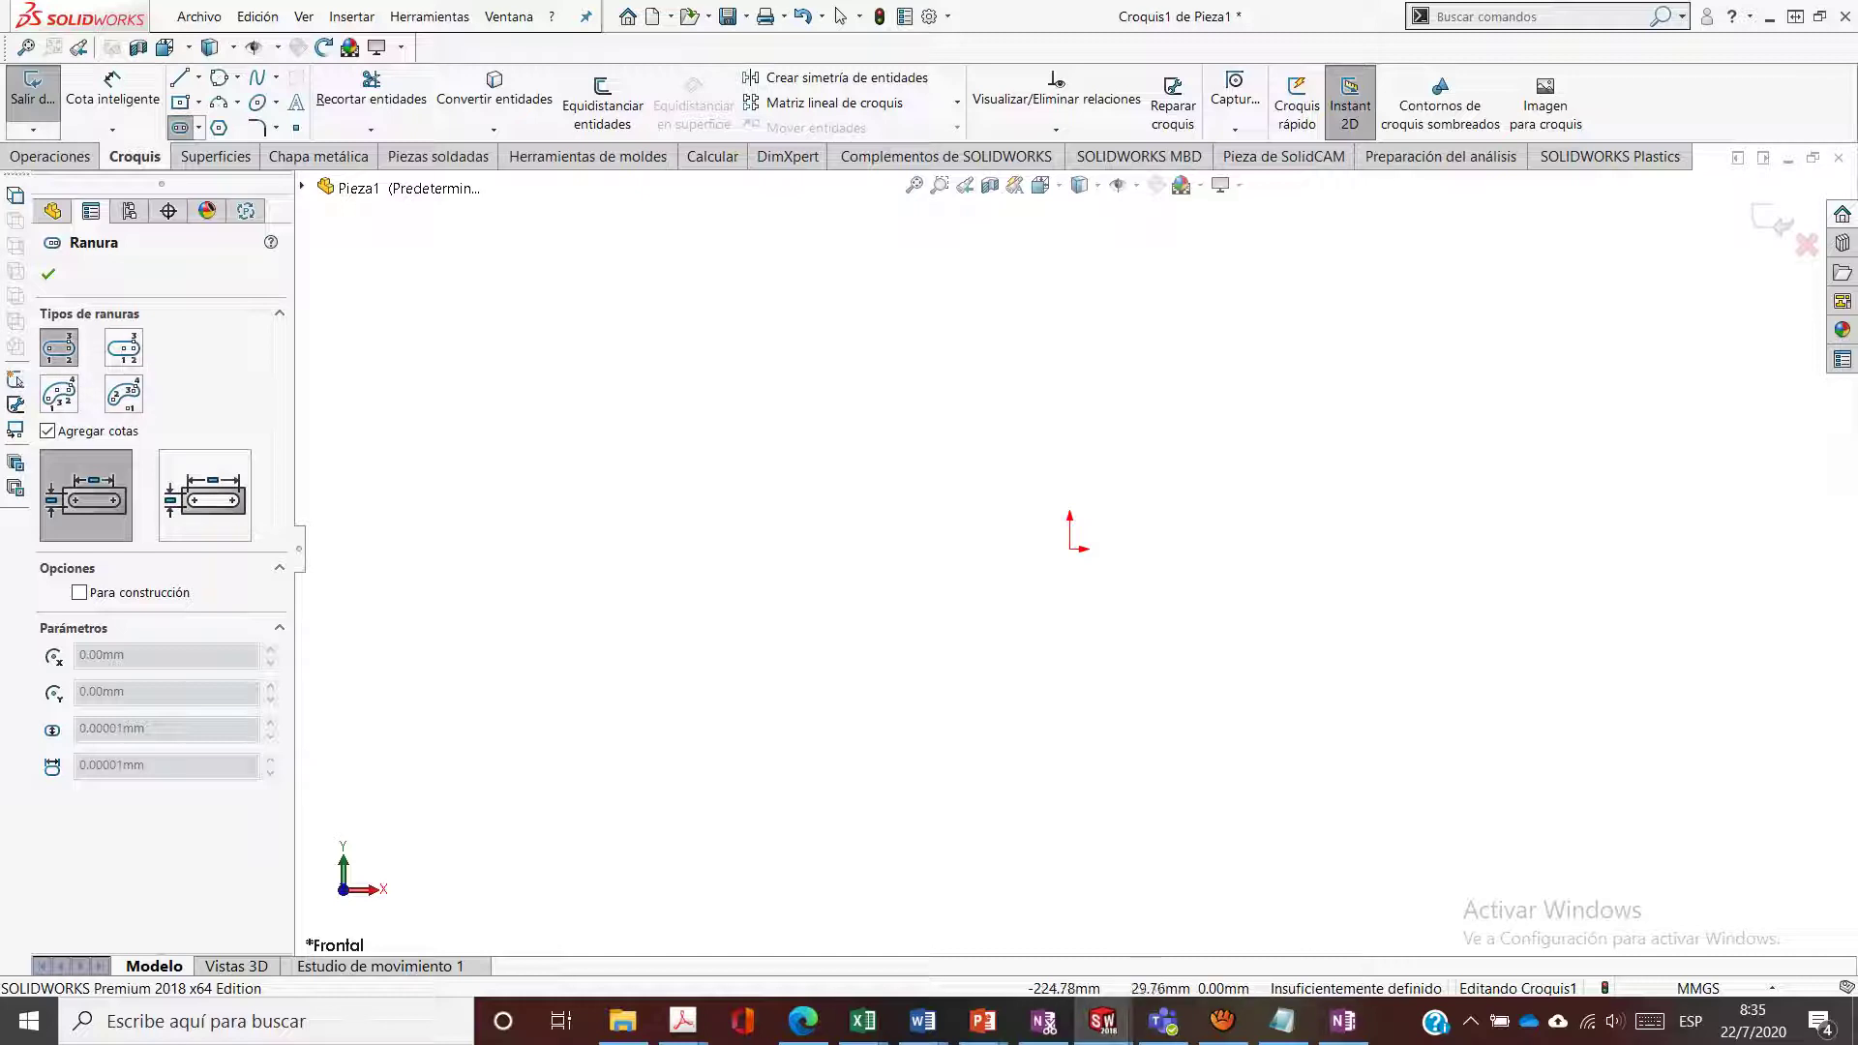
click(481, 471)
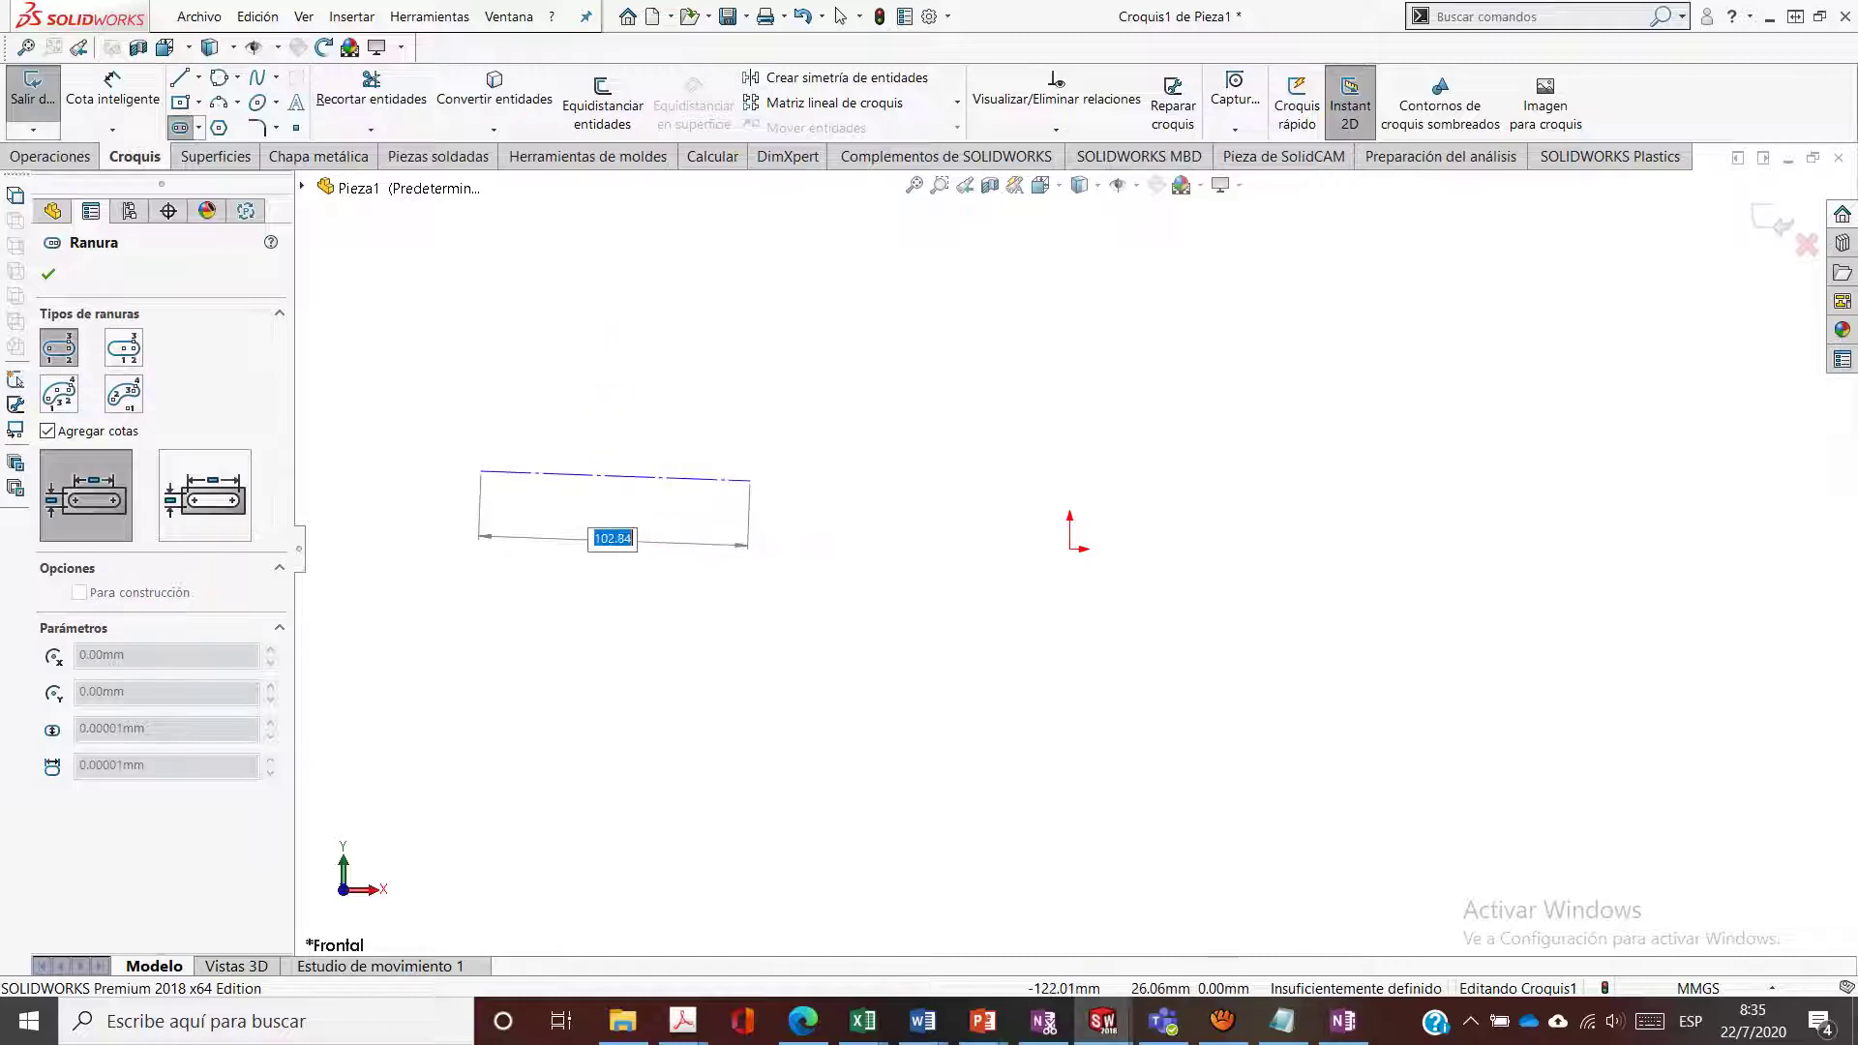
click(749, 471)
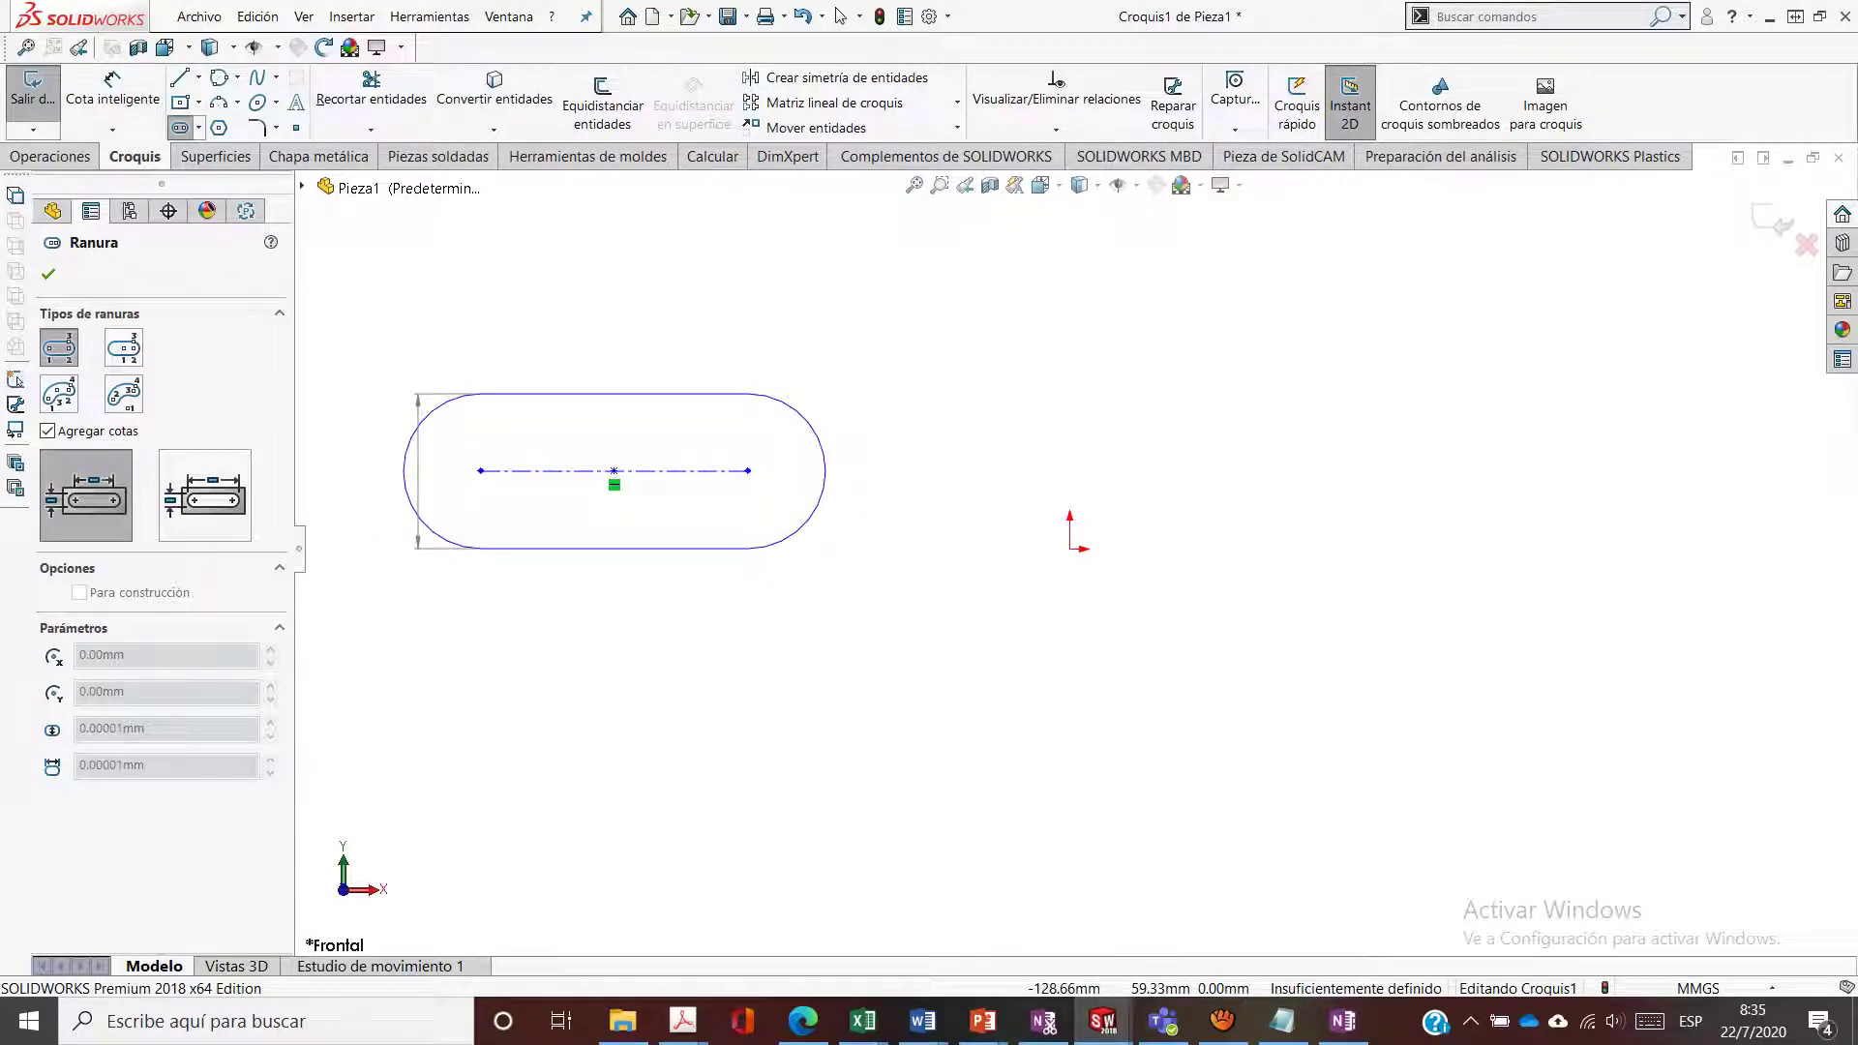
click(825, 472)
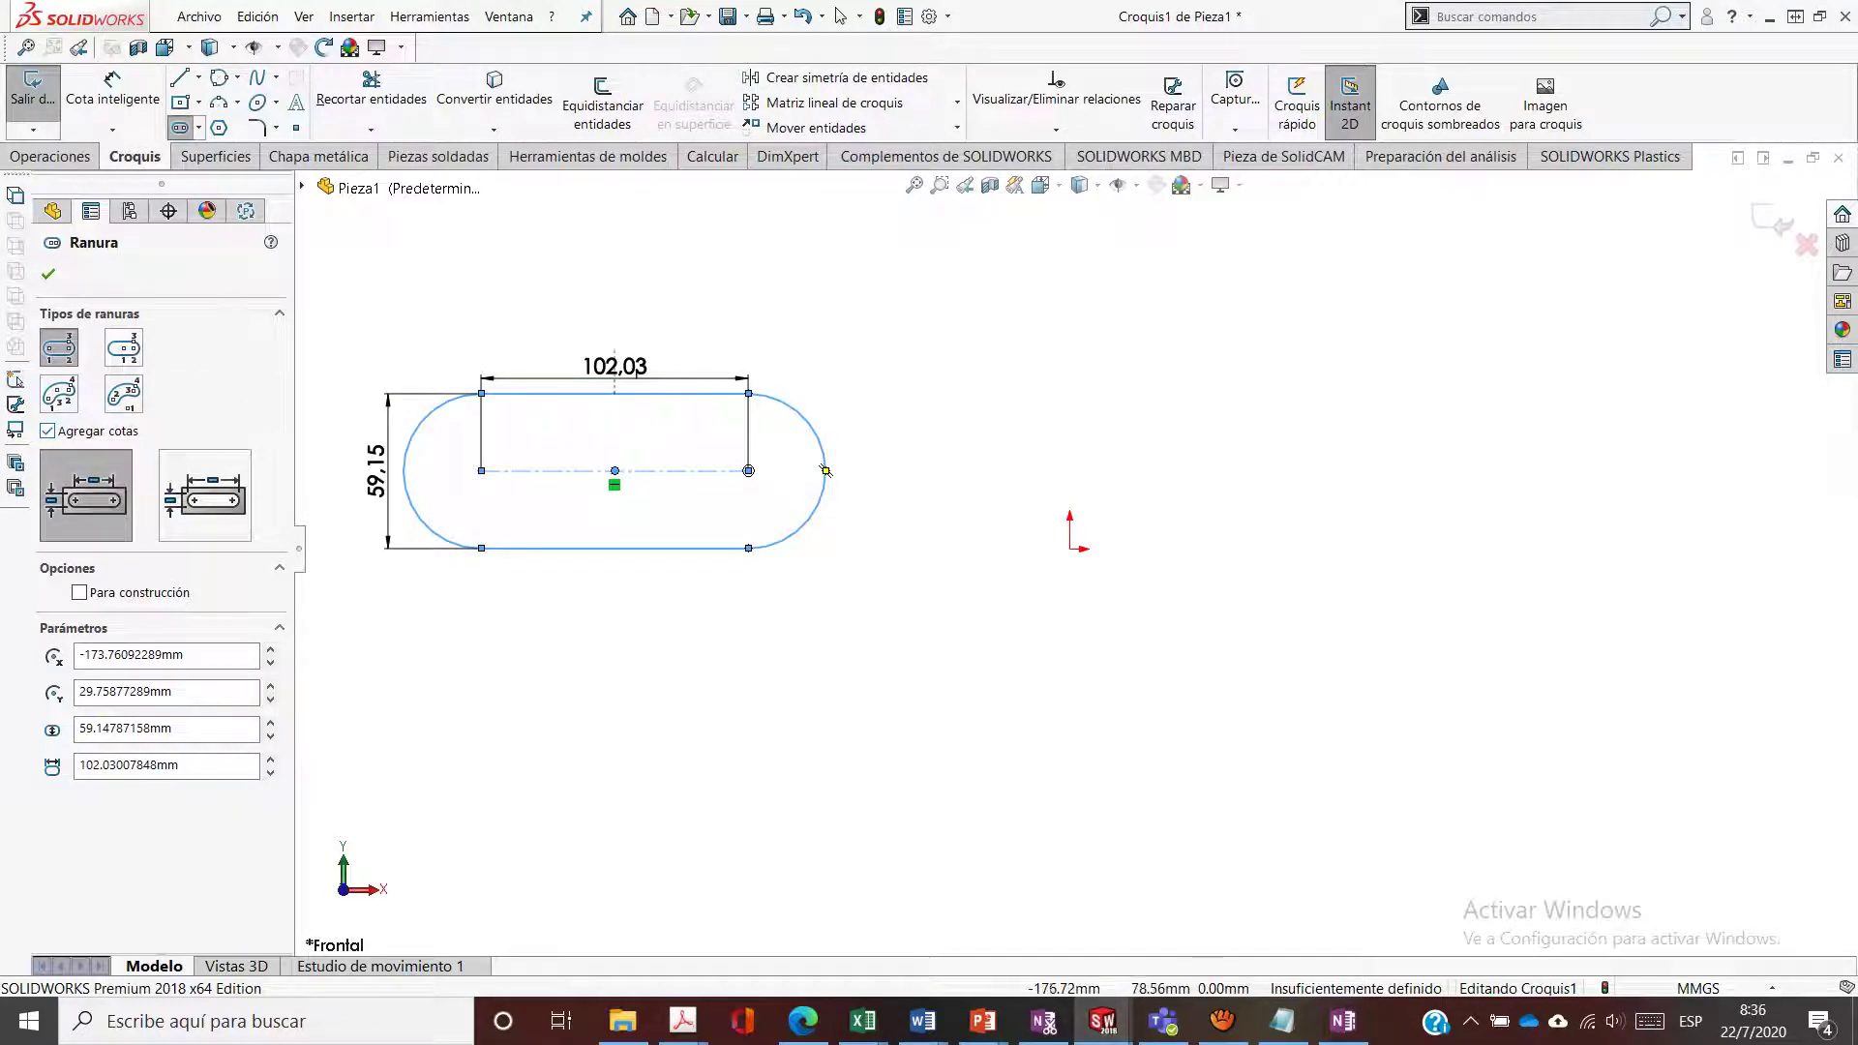
Sketch a horizontal centerpoint straight slot centered directly above the origin, about 121 mm between centers and about 47 mm wide
click(123, 347)
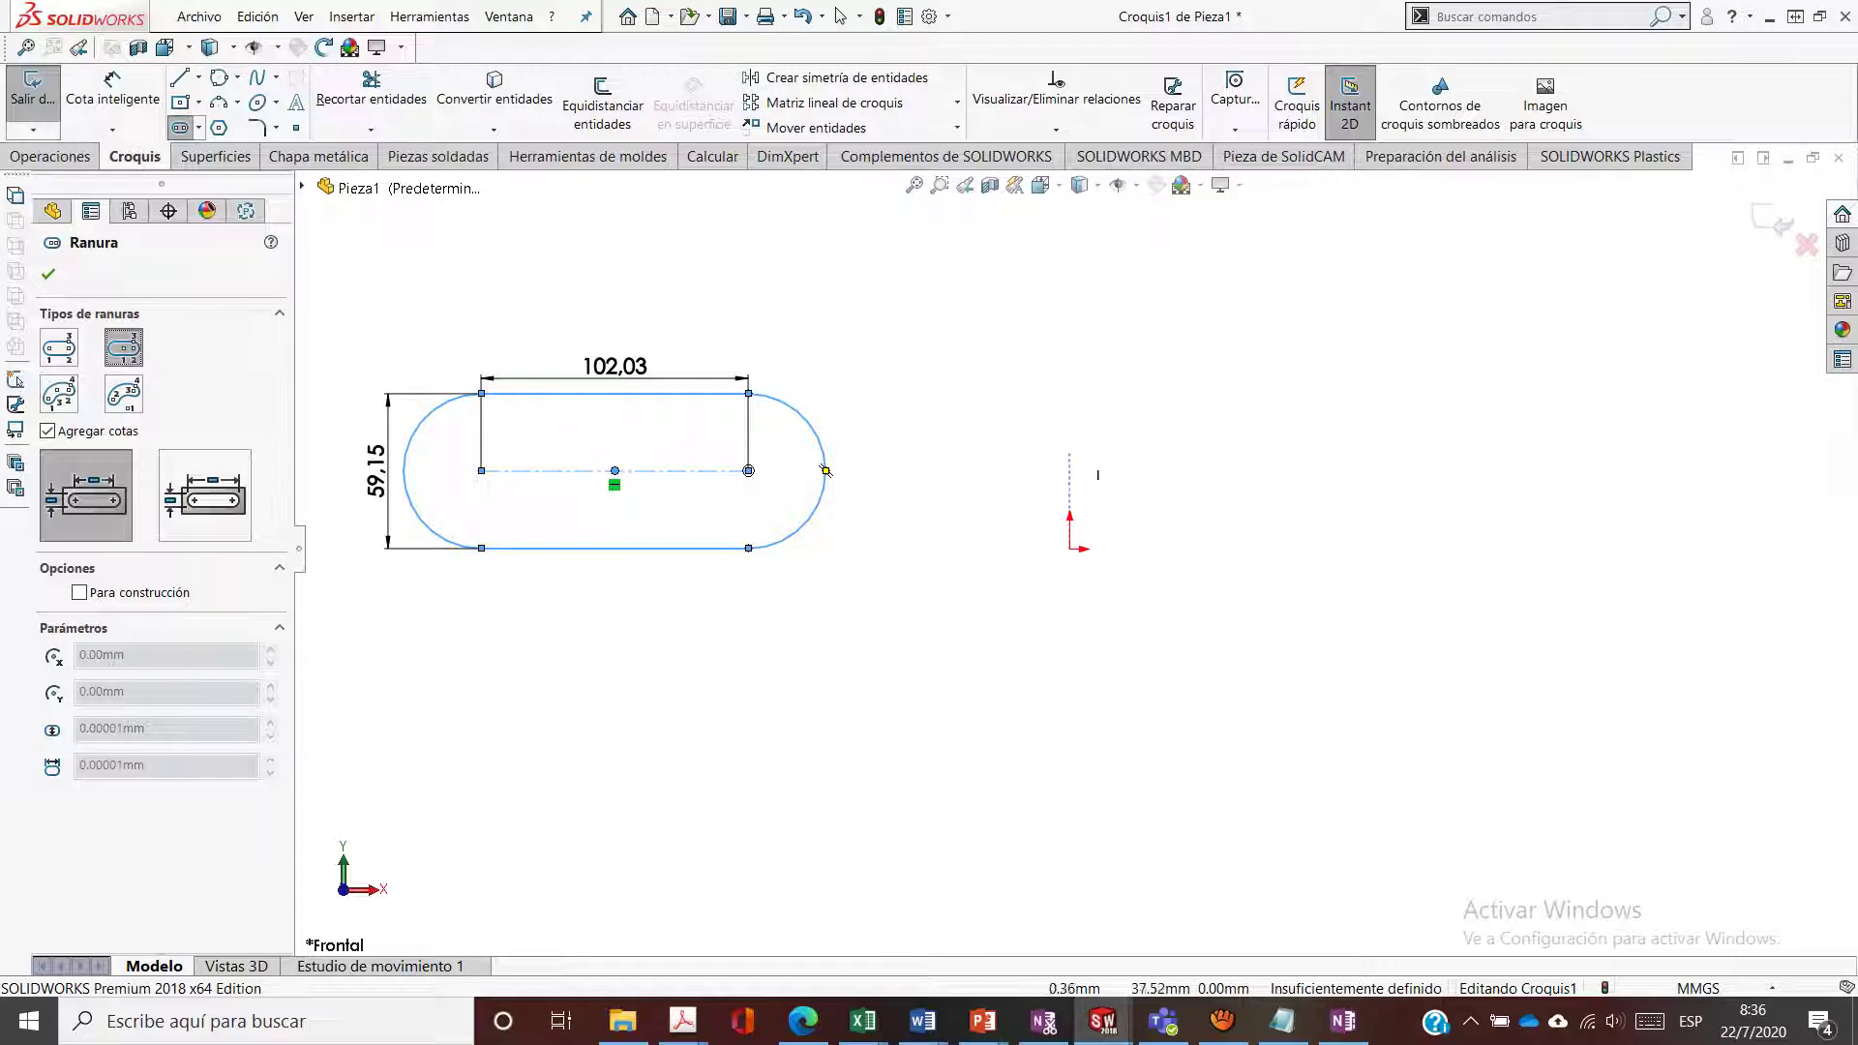
click(1070, 450)
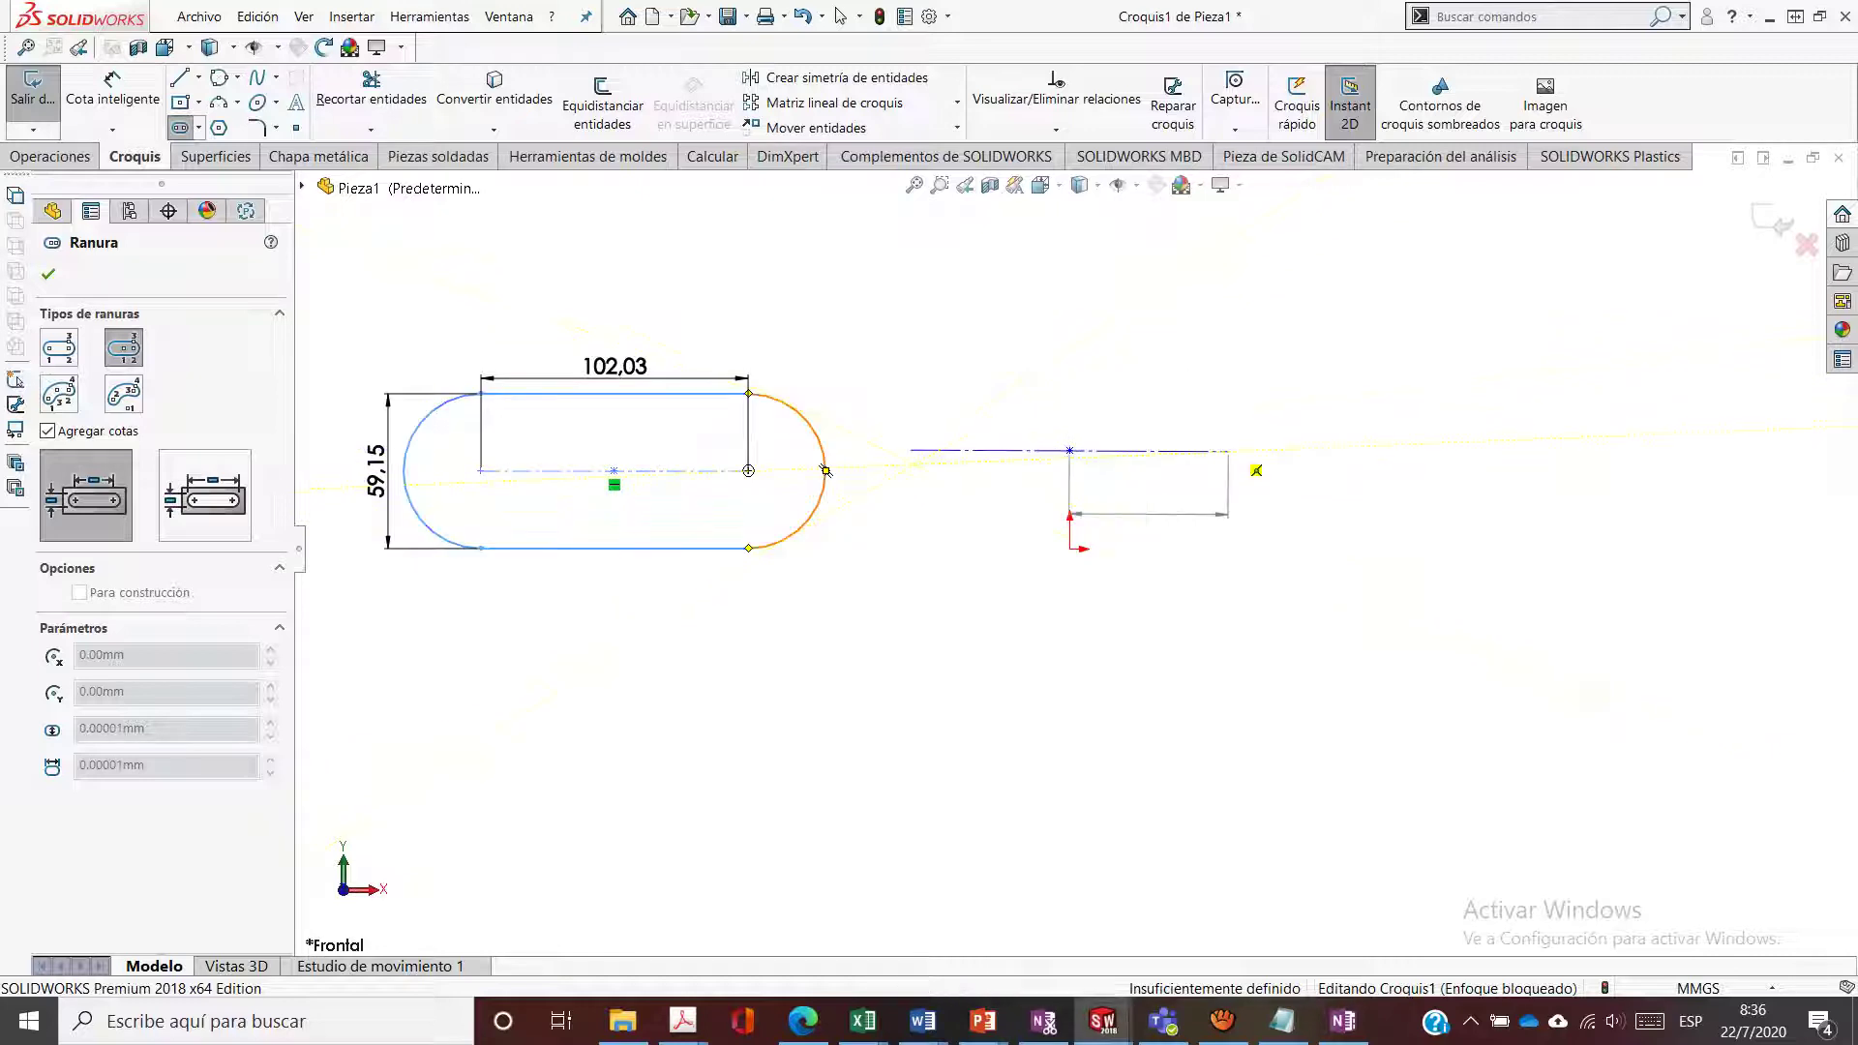
click(825, 470)
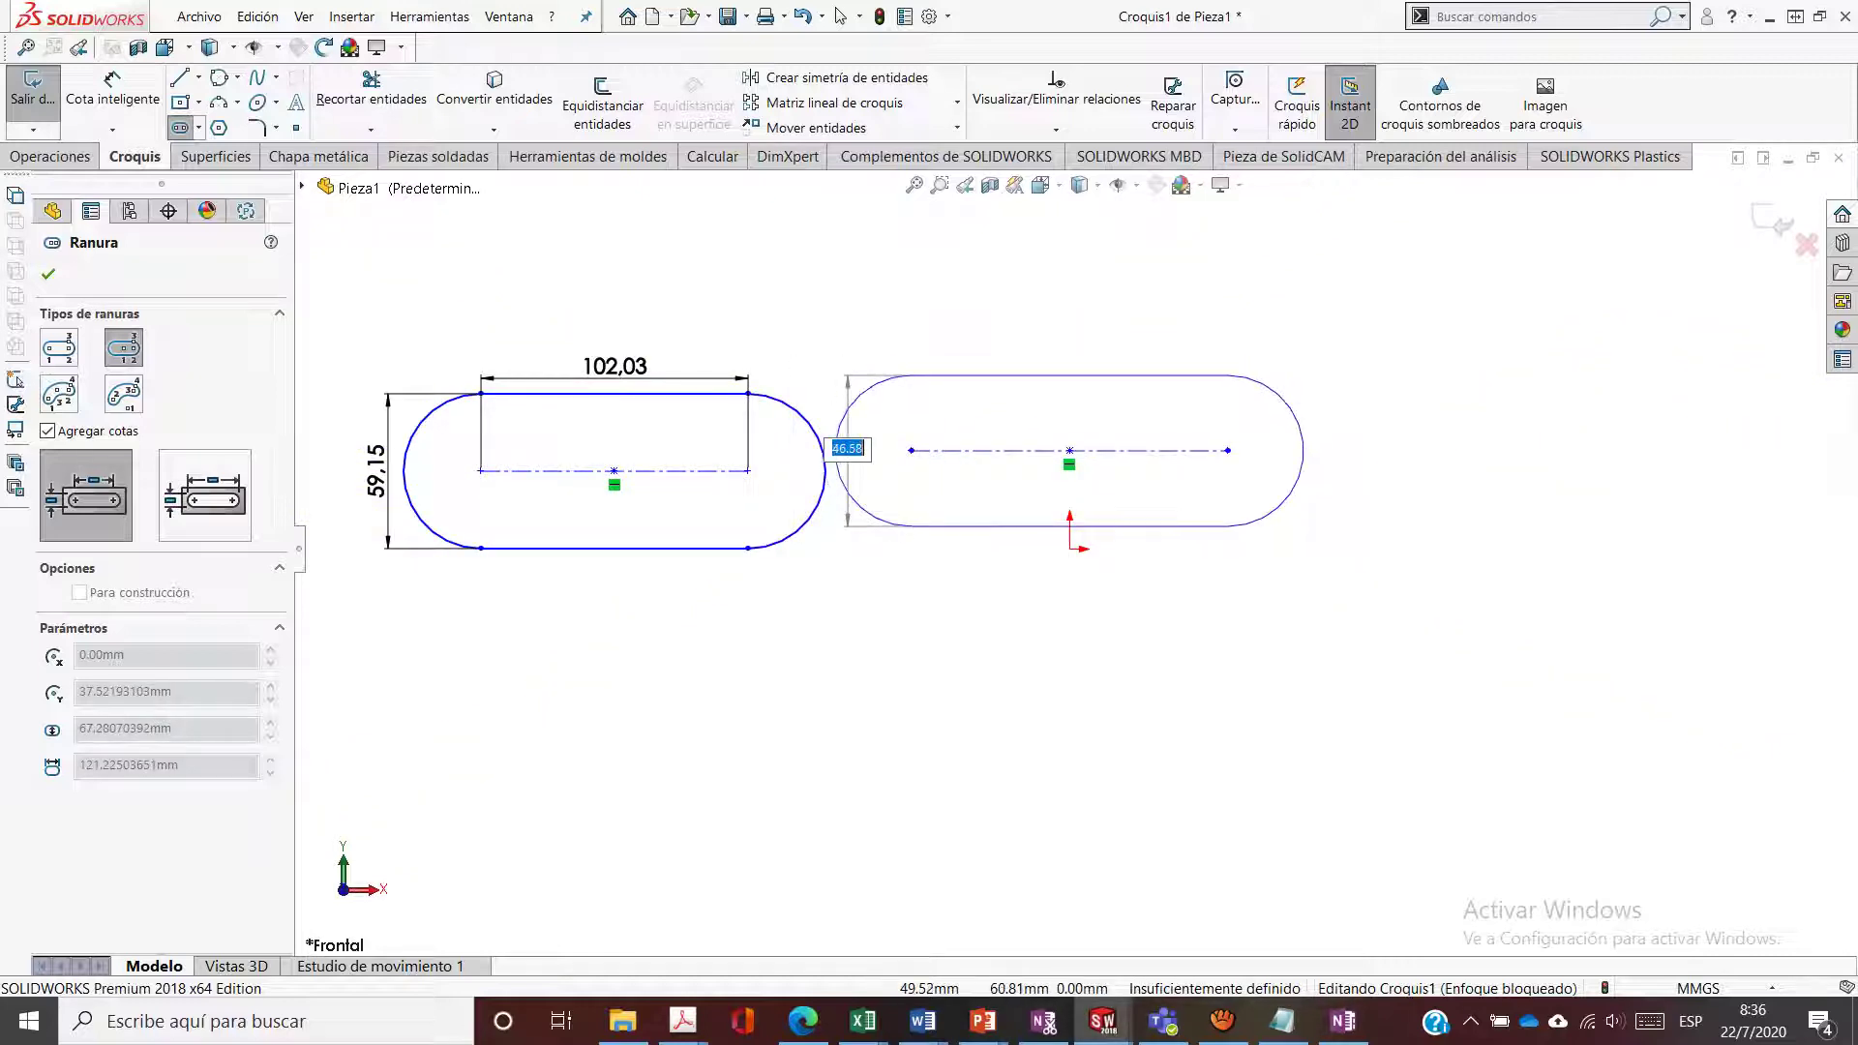
click(1069, 389)
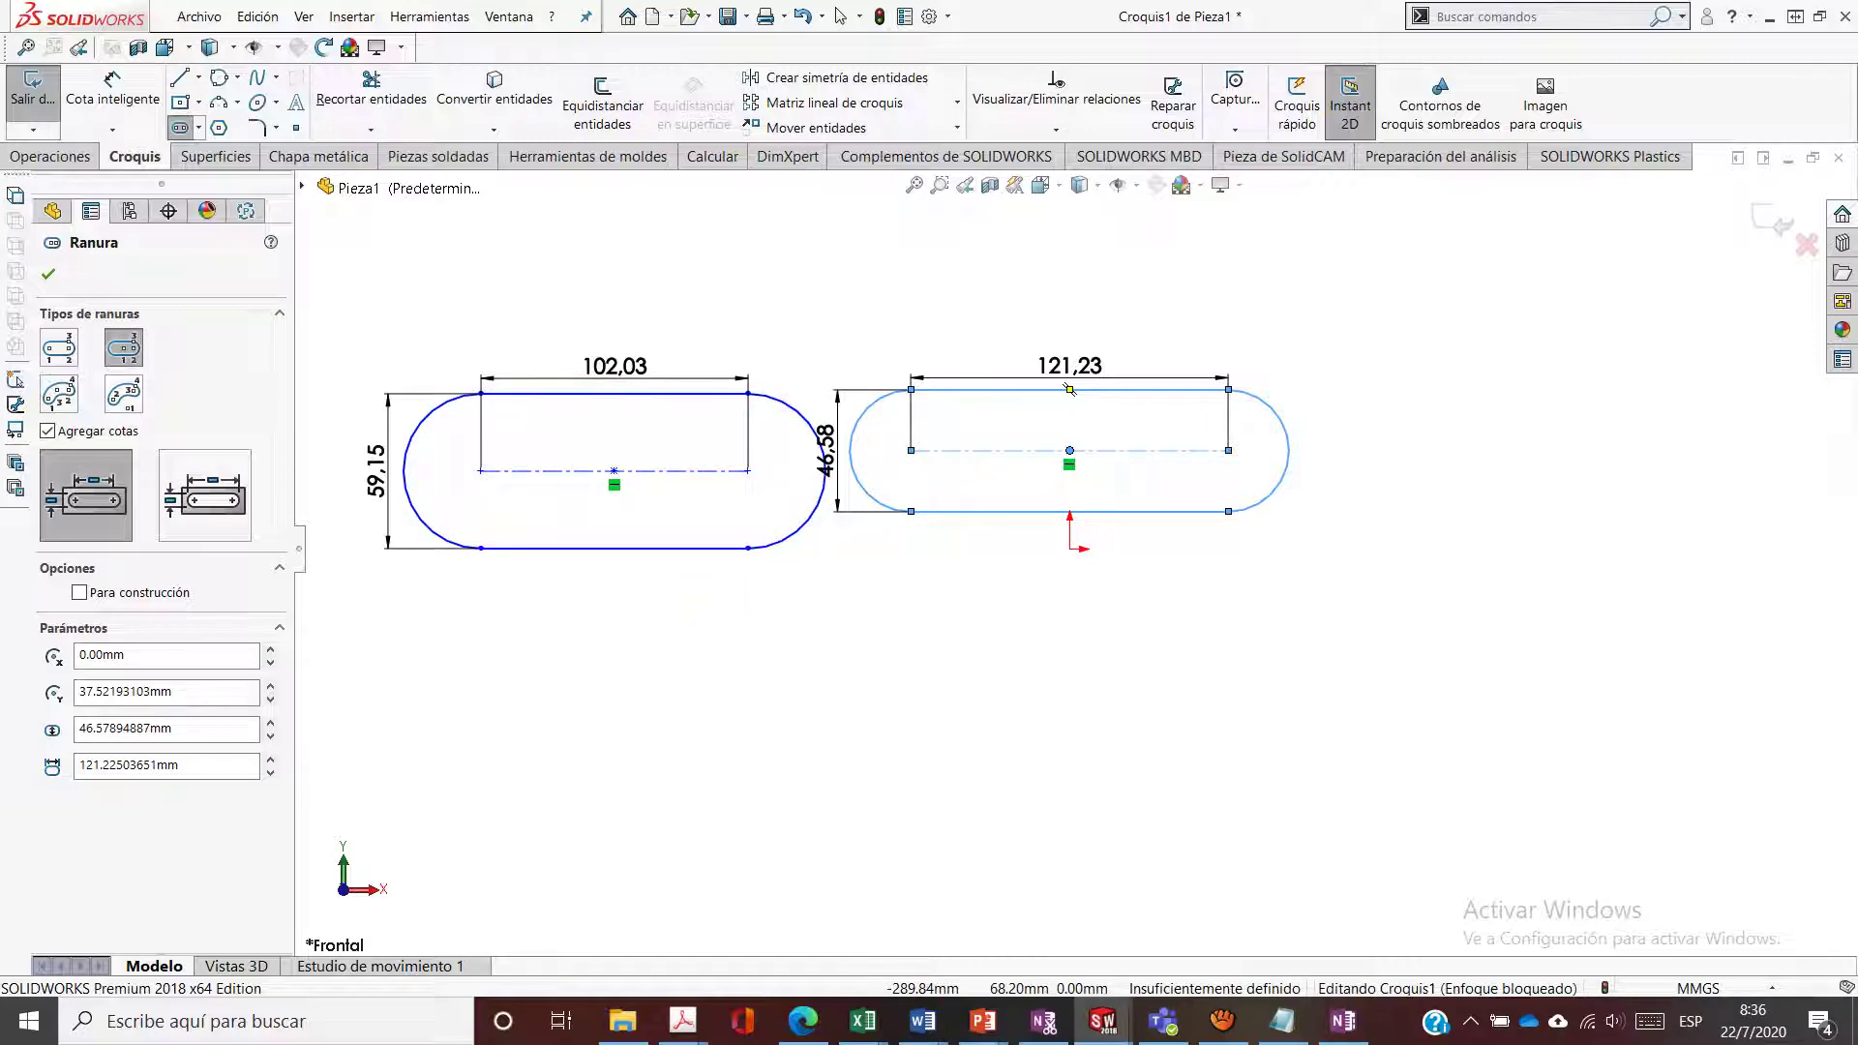
Sketch a three-point arc slot below the straight slots, with about 365 mm radius, 27.3° span and 69 mm width
click(59, 394)
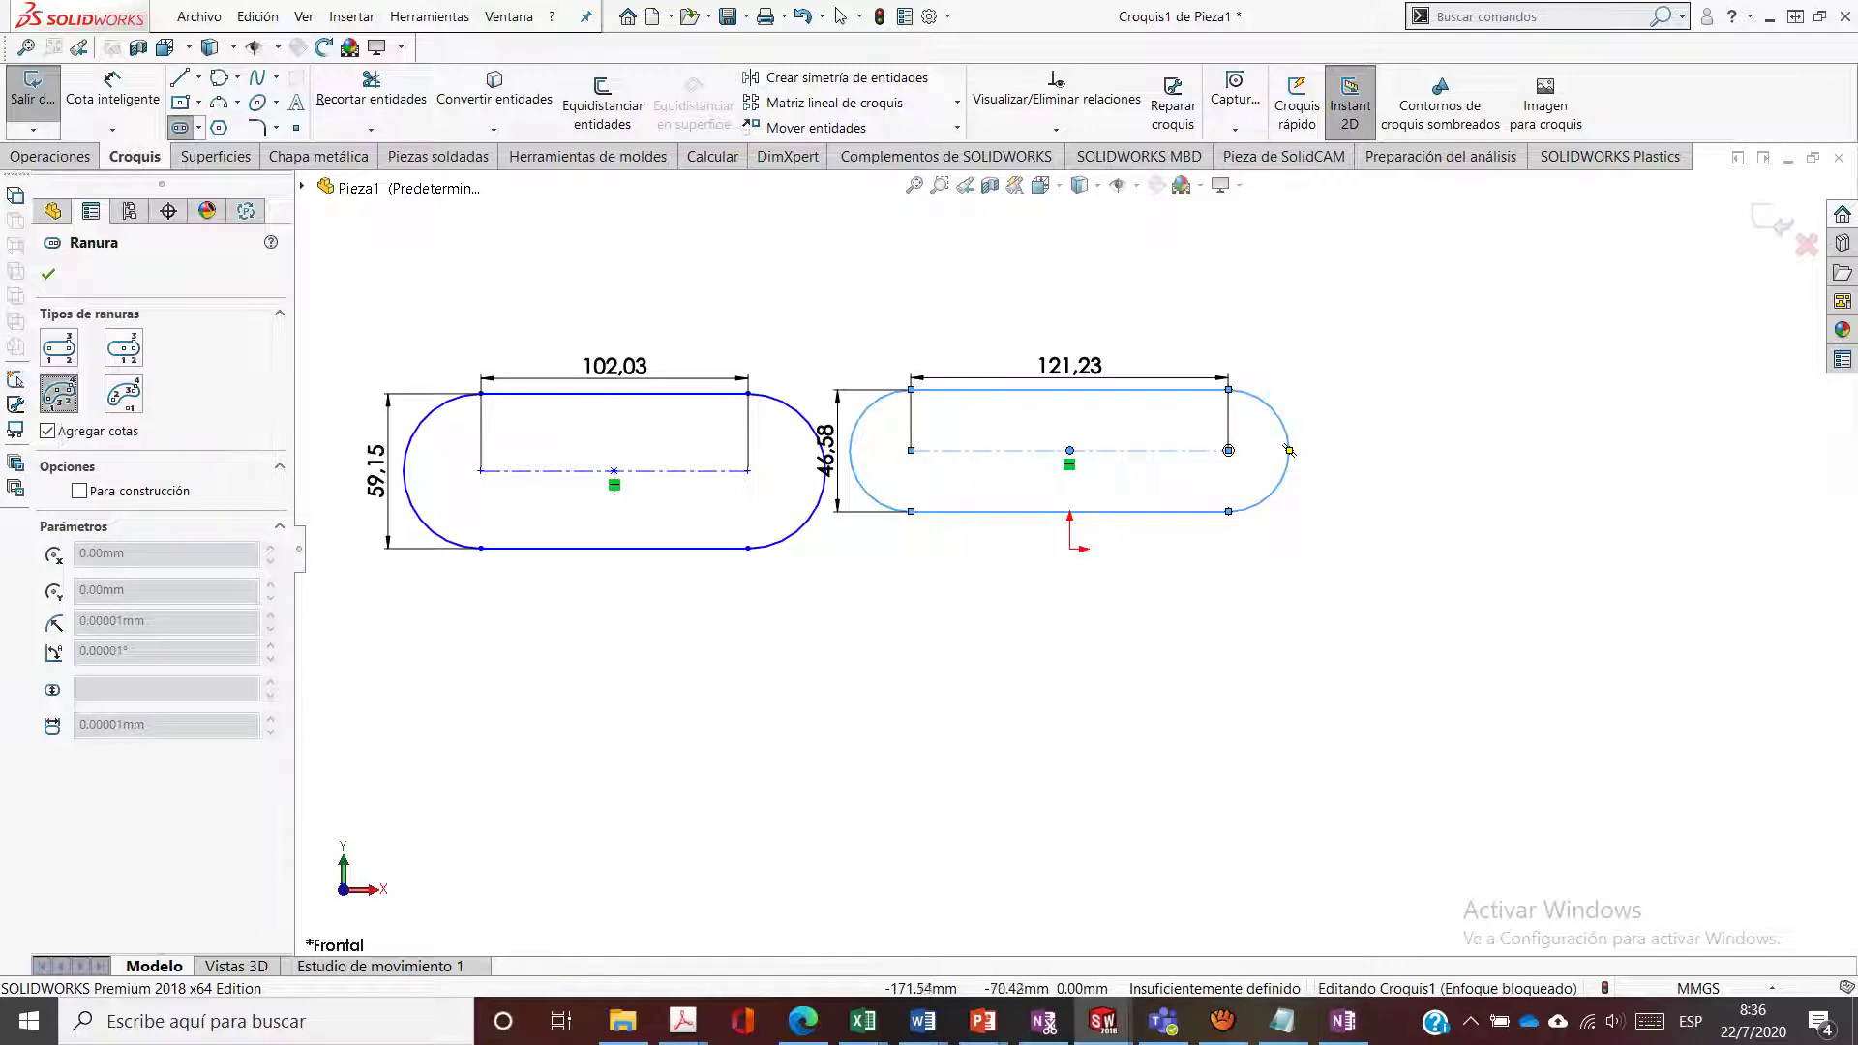
click(573, 818)
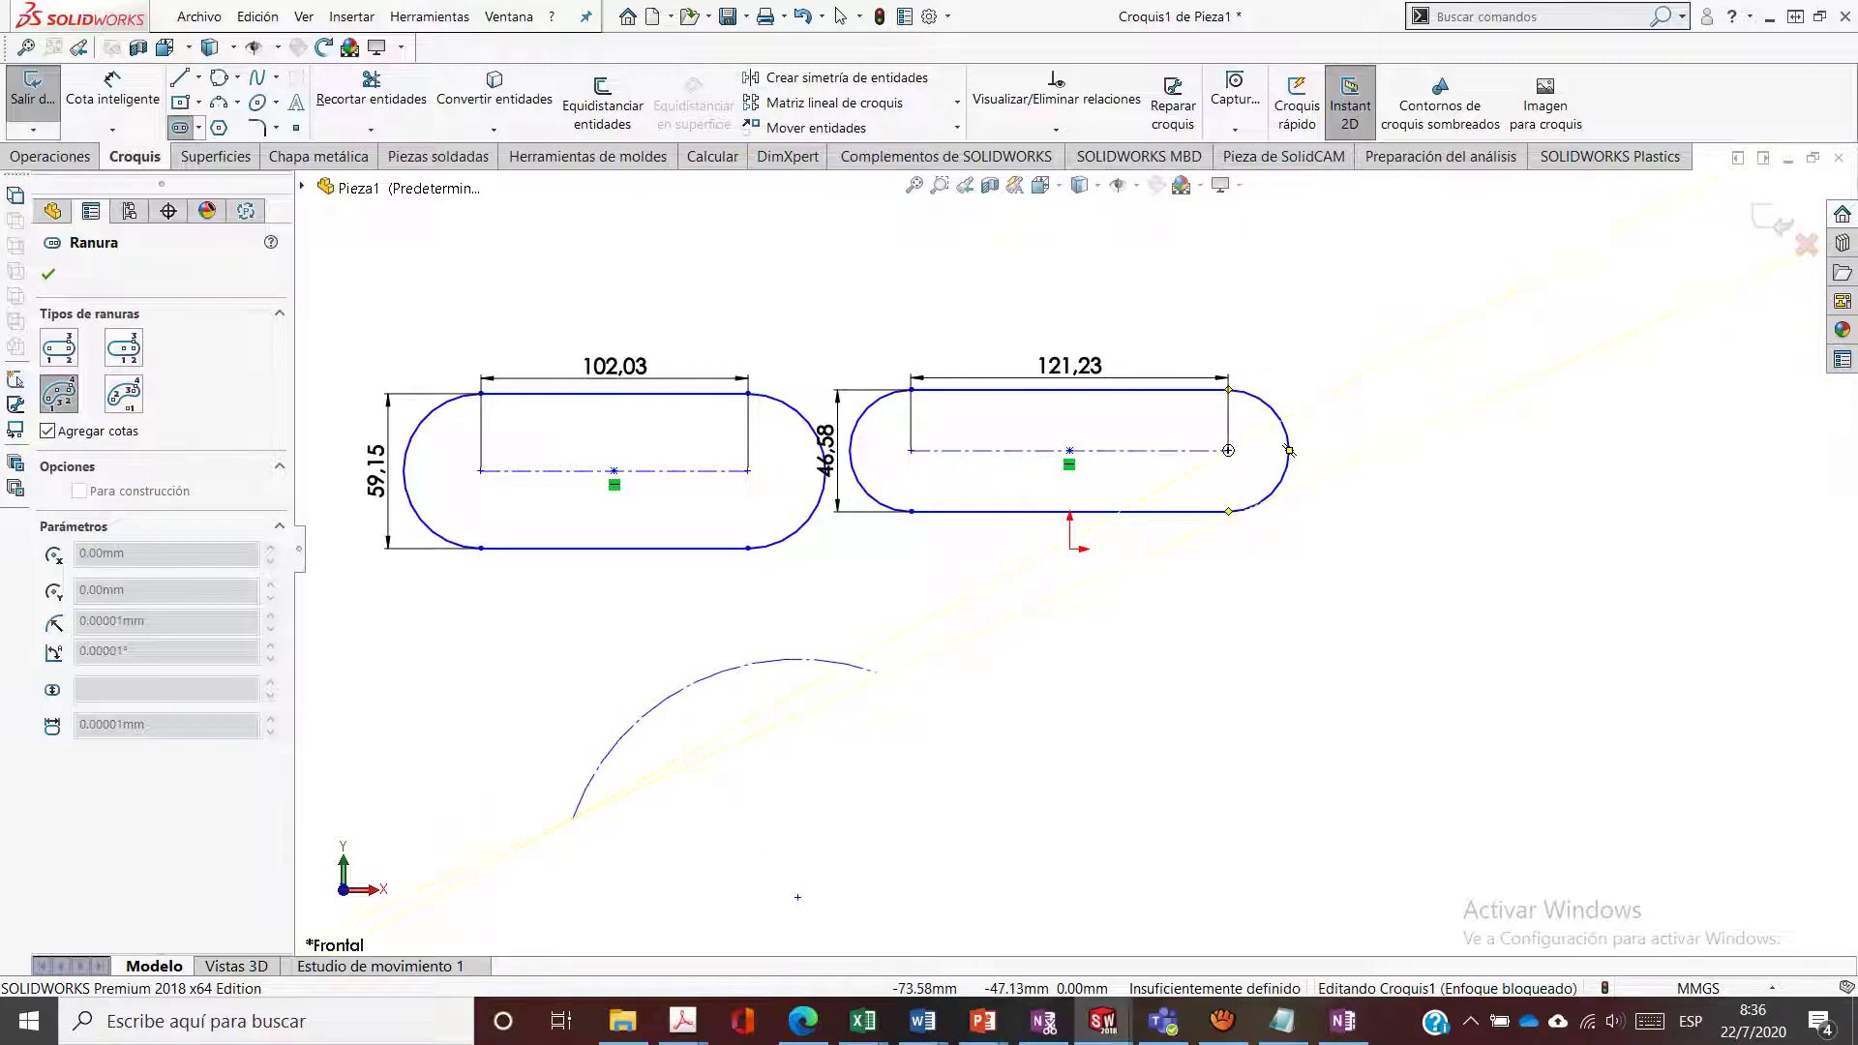
click(1004, 684)
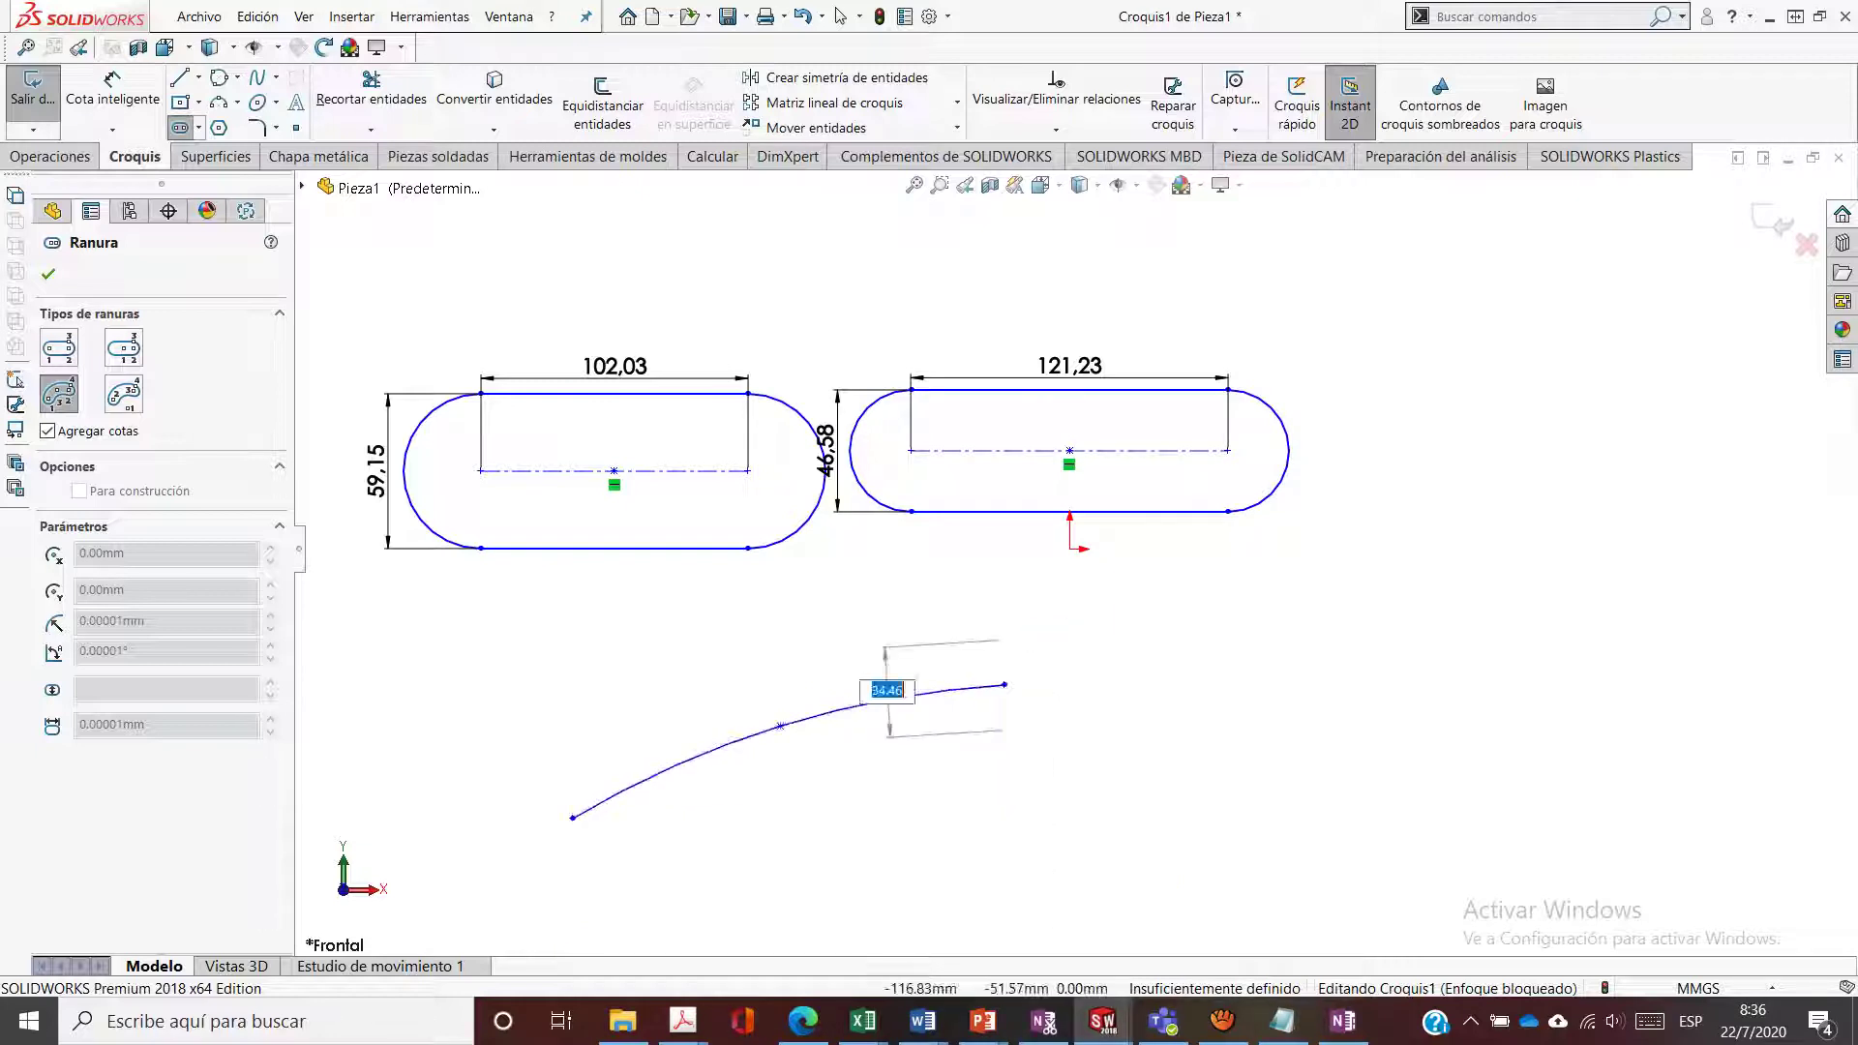
click(928, 604)
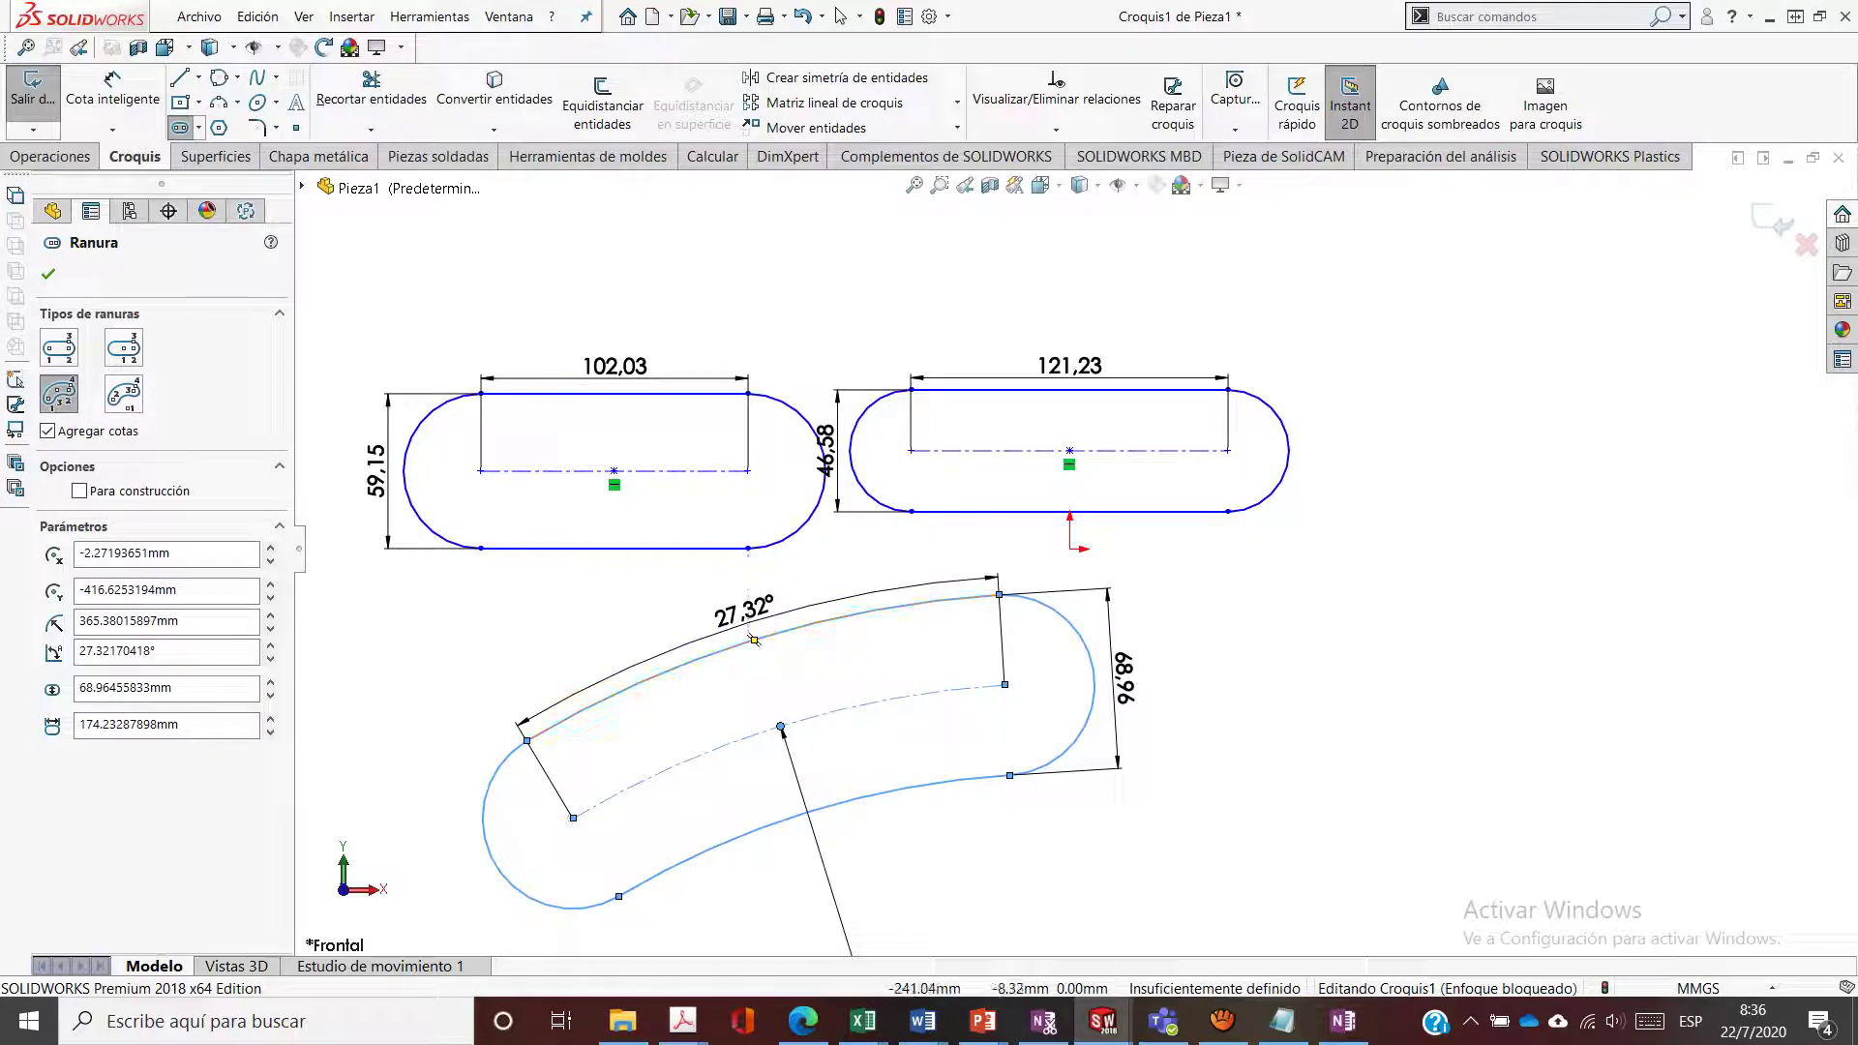
Sketch a centerpoint arc slot beside the three-point arc slot, with about 130 mm radius, 101.3° span and 83 mm width
click(124, 393)
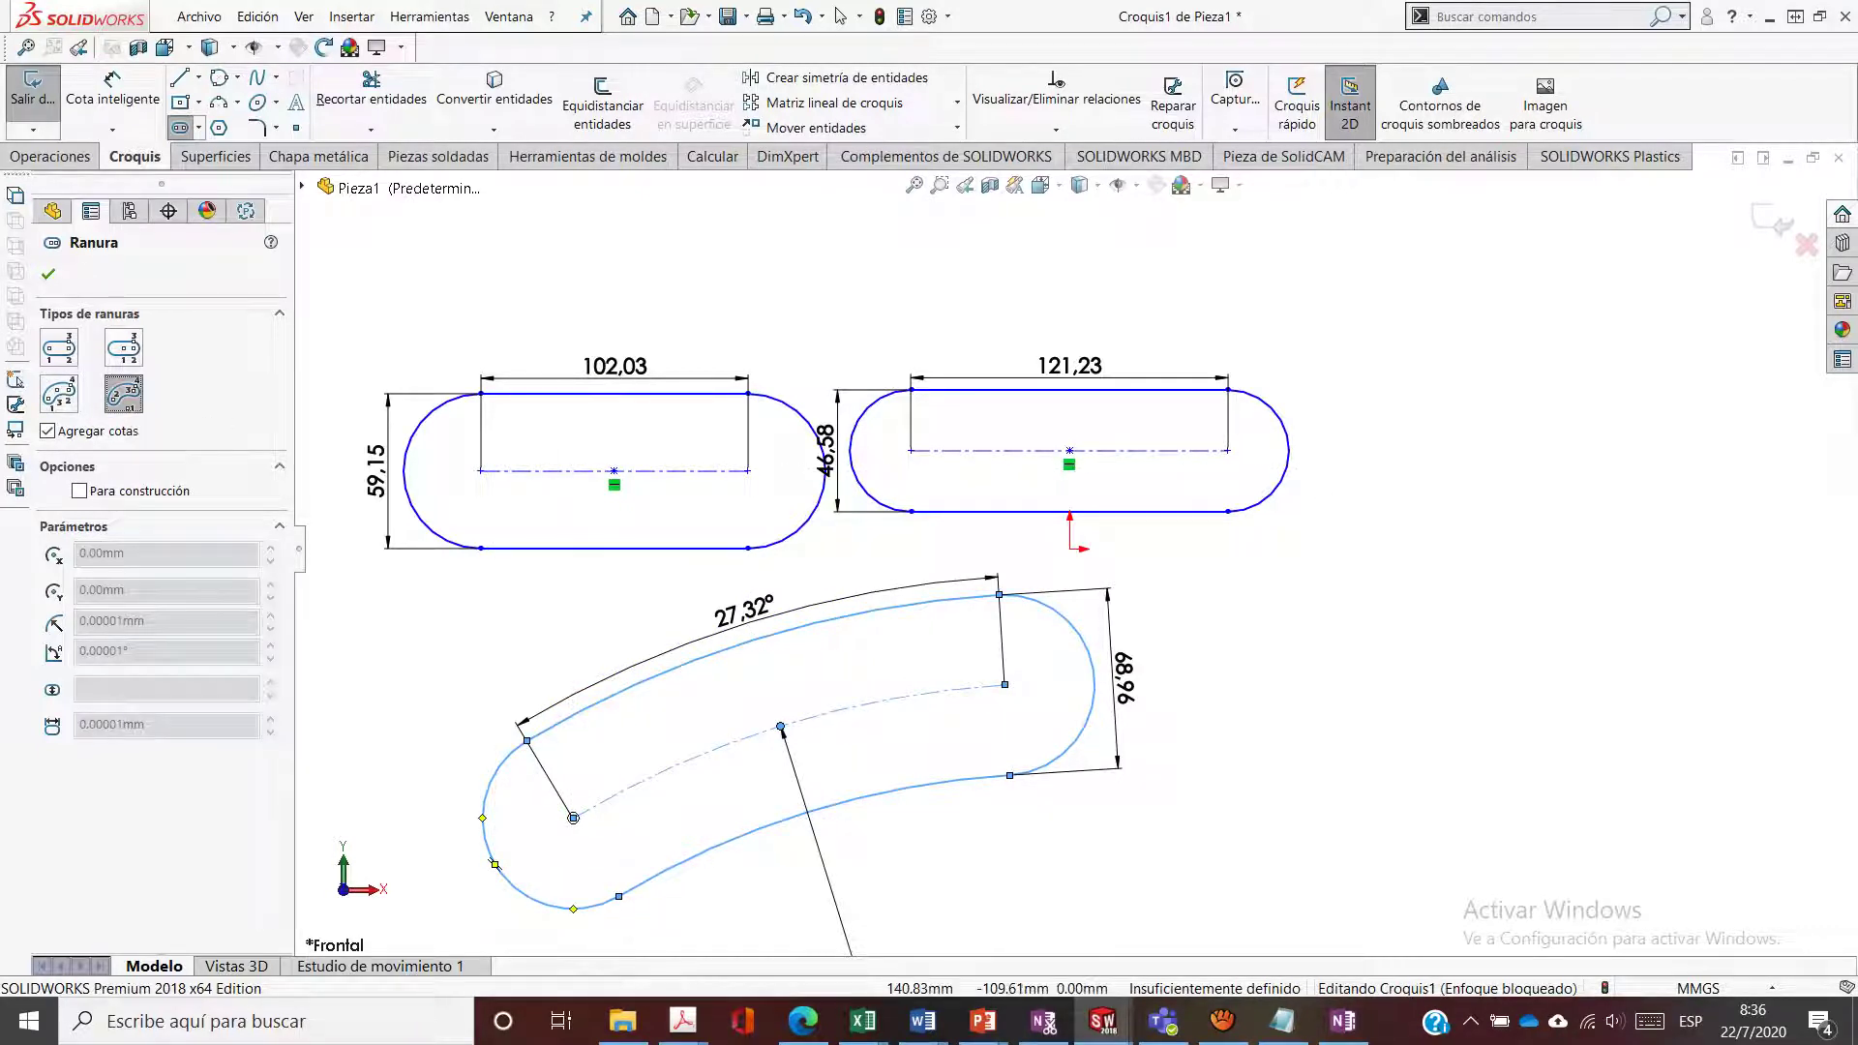
scroll(1047, 685, up, 3)
scroll(1046, 685, down, 2)
scroll(1040, 685, up, 1)
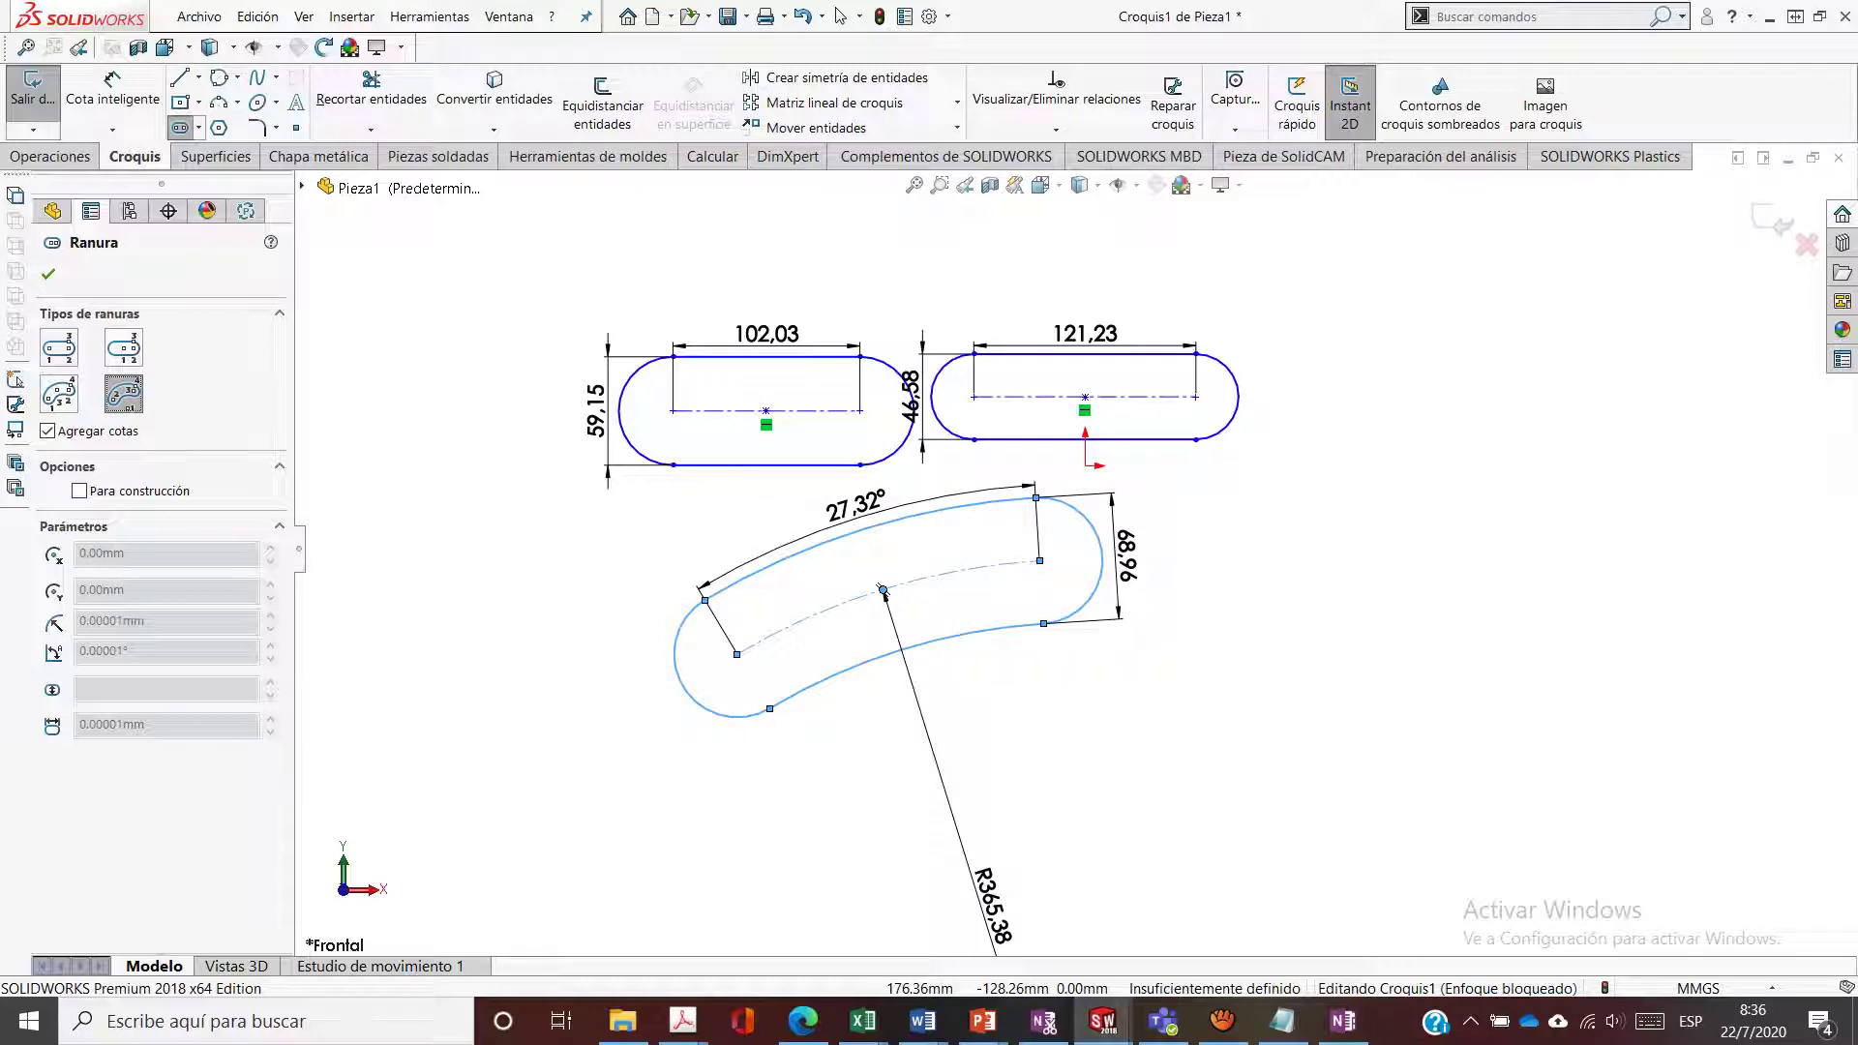
click(1407, 698)
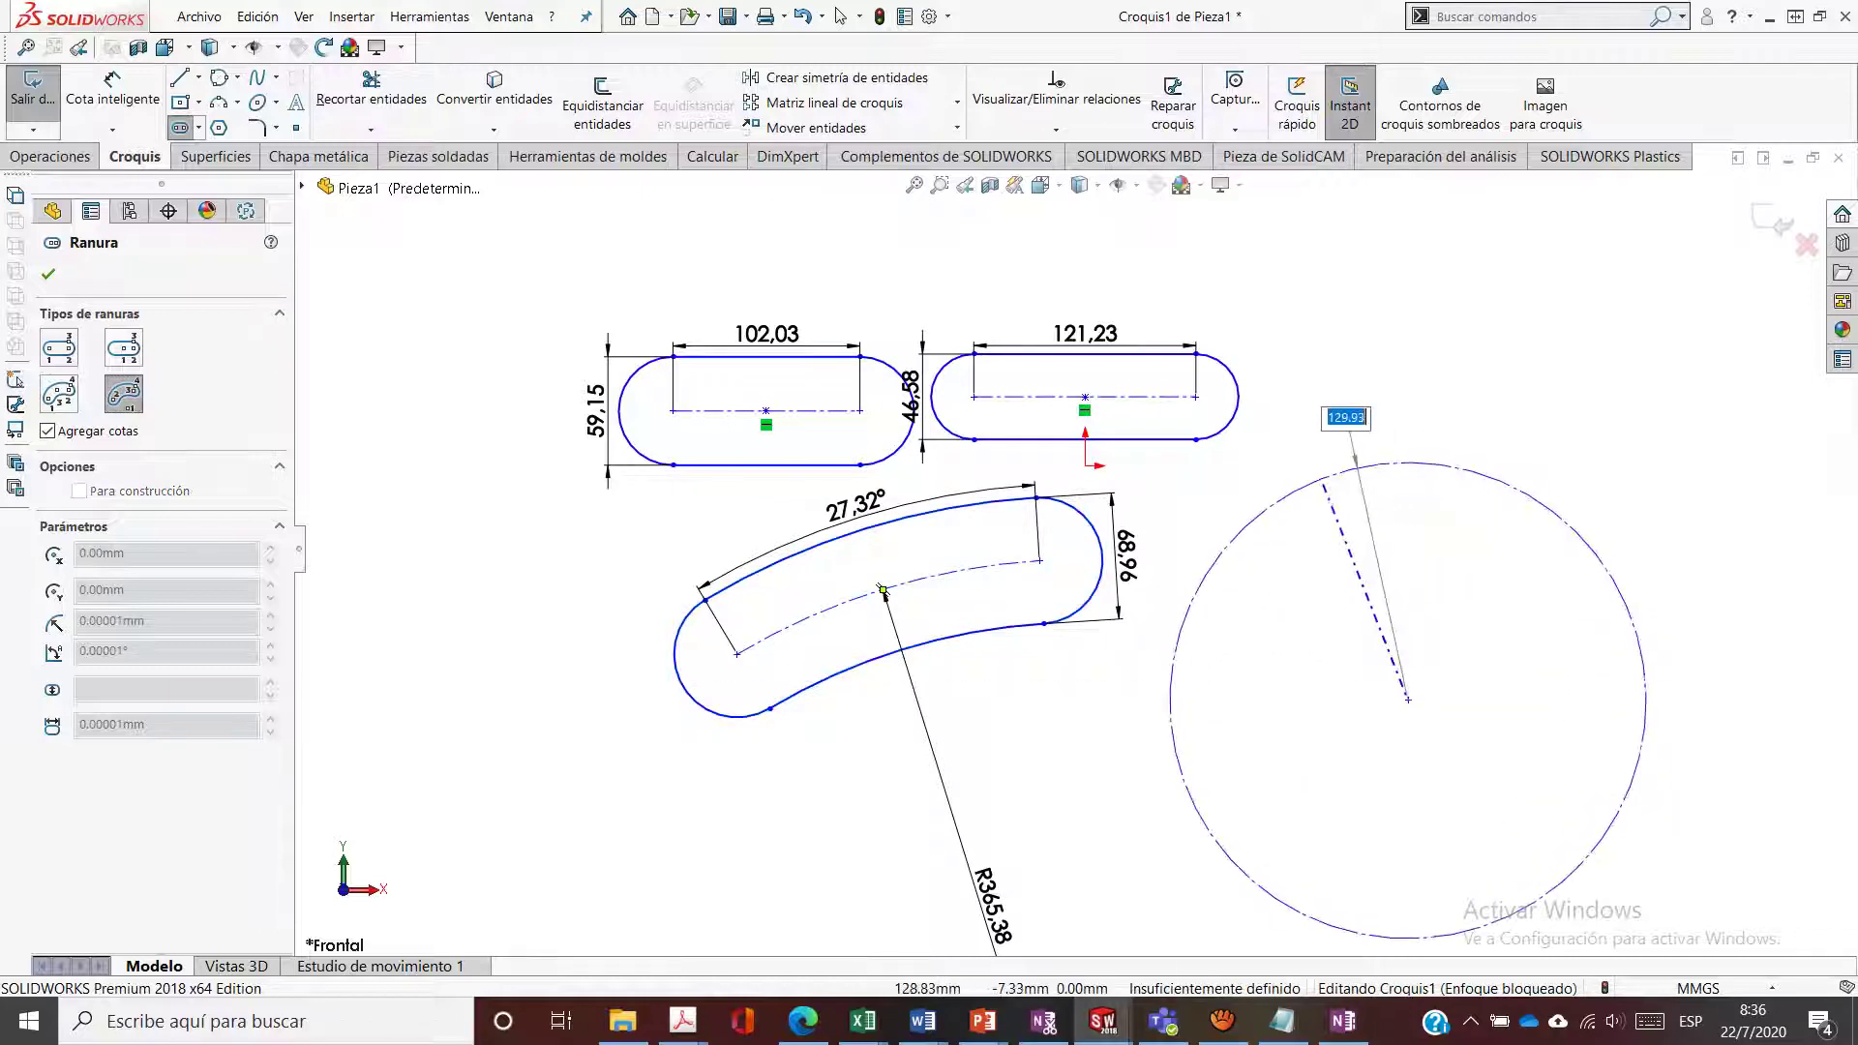
click(1323, 480)
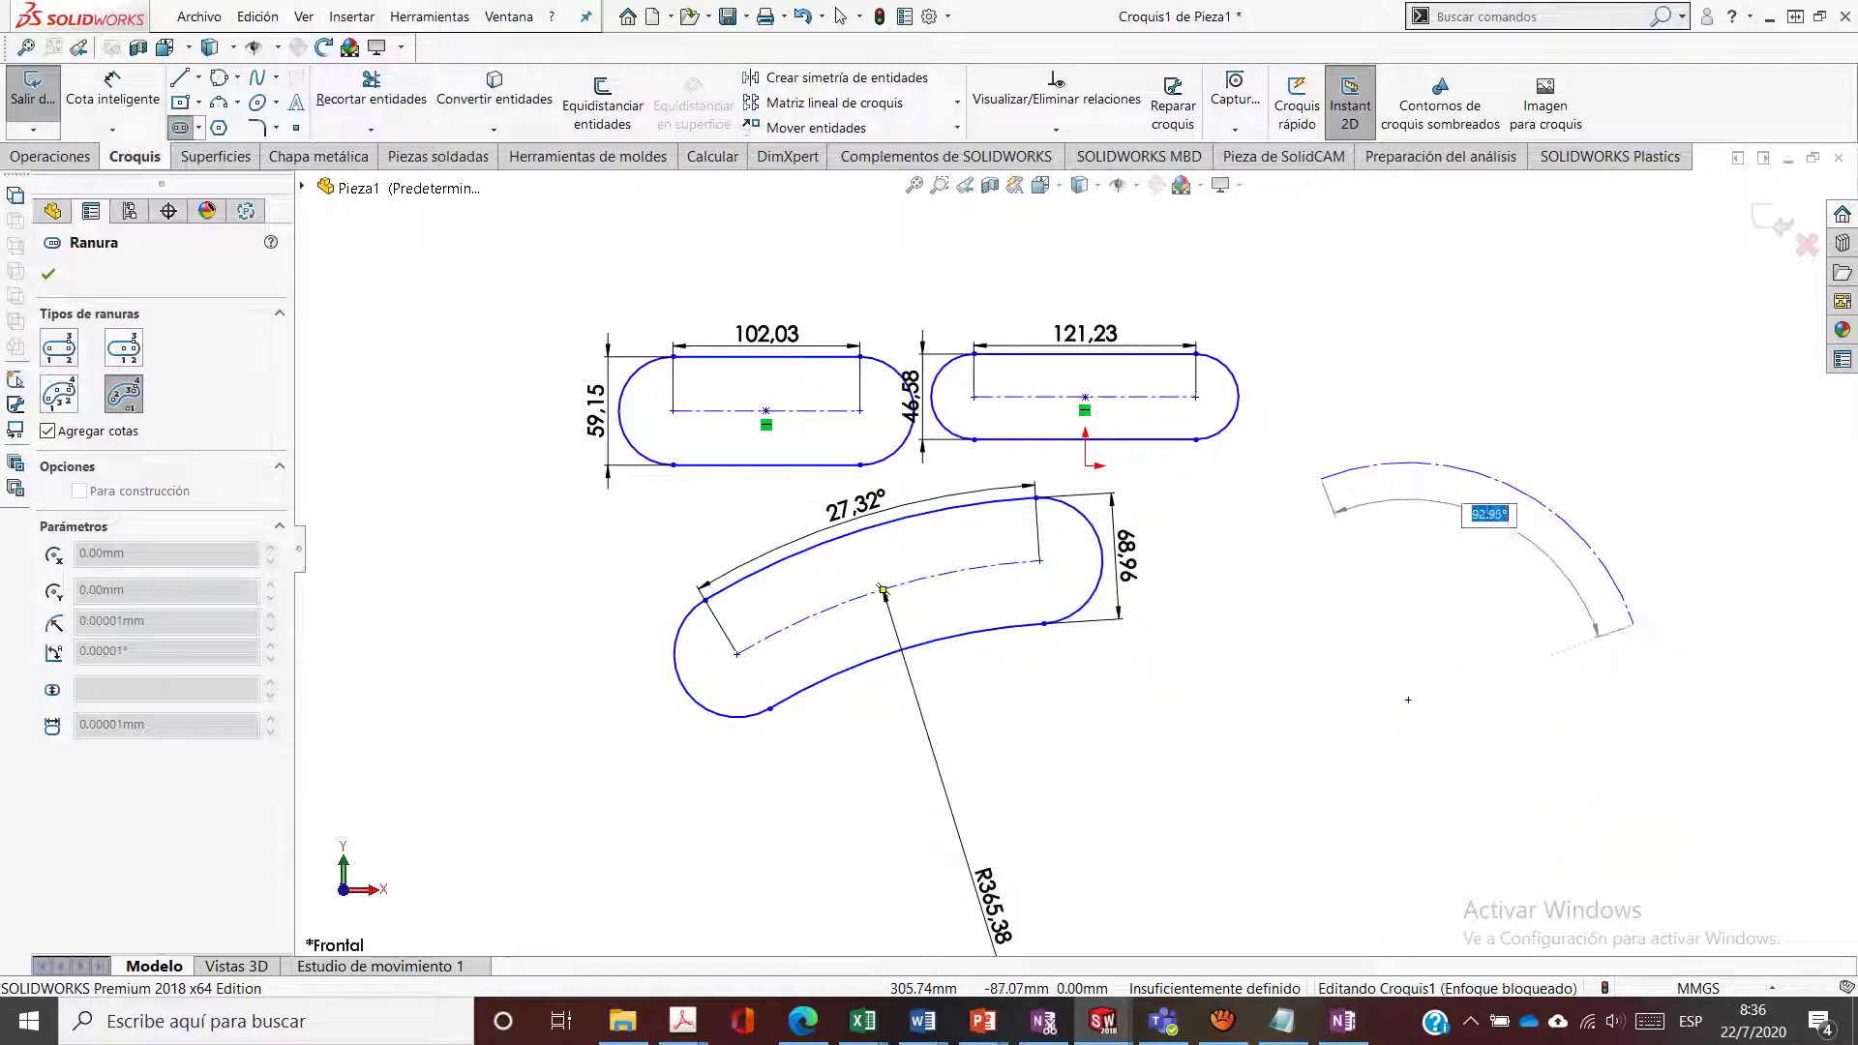
click(1642, 658)
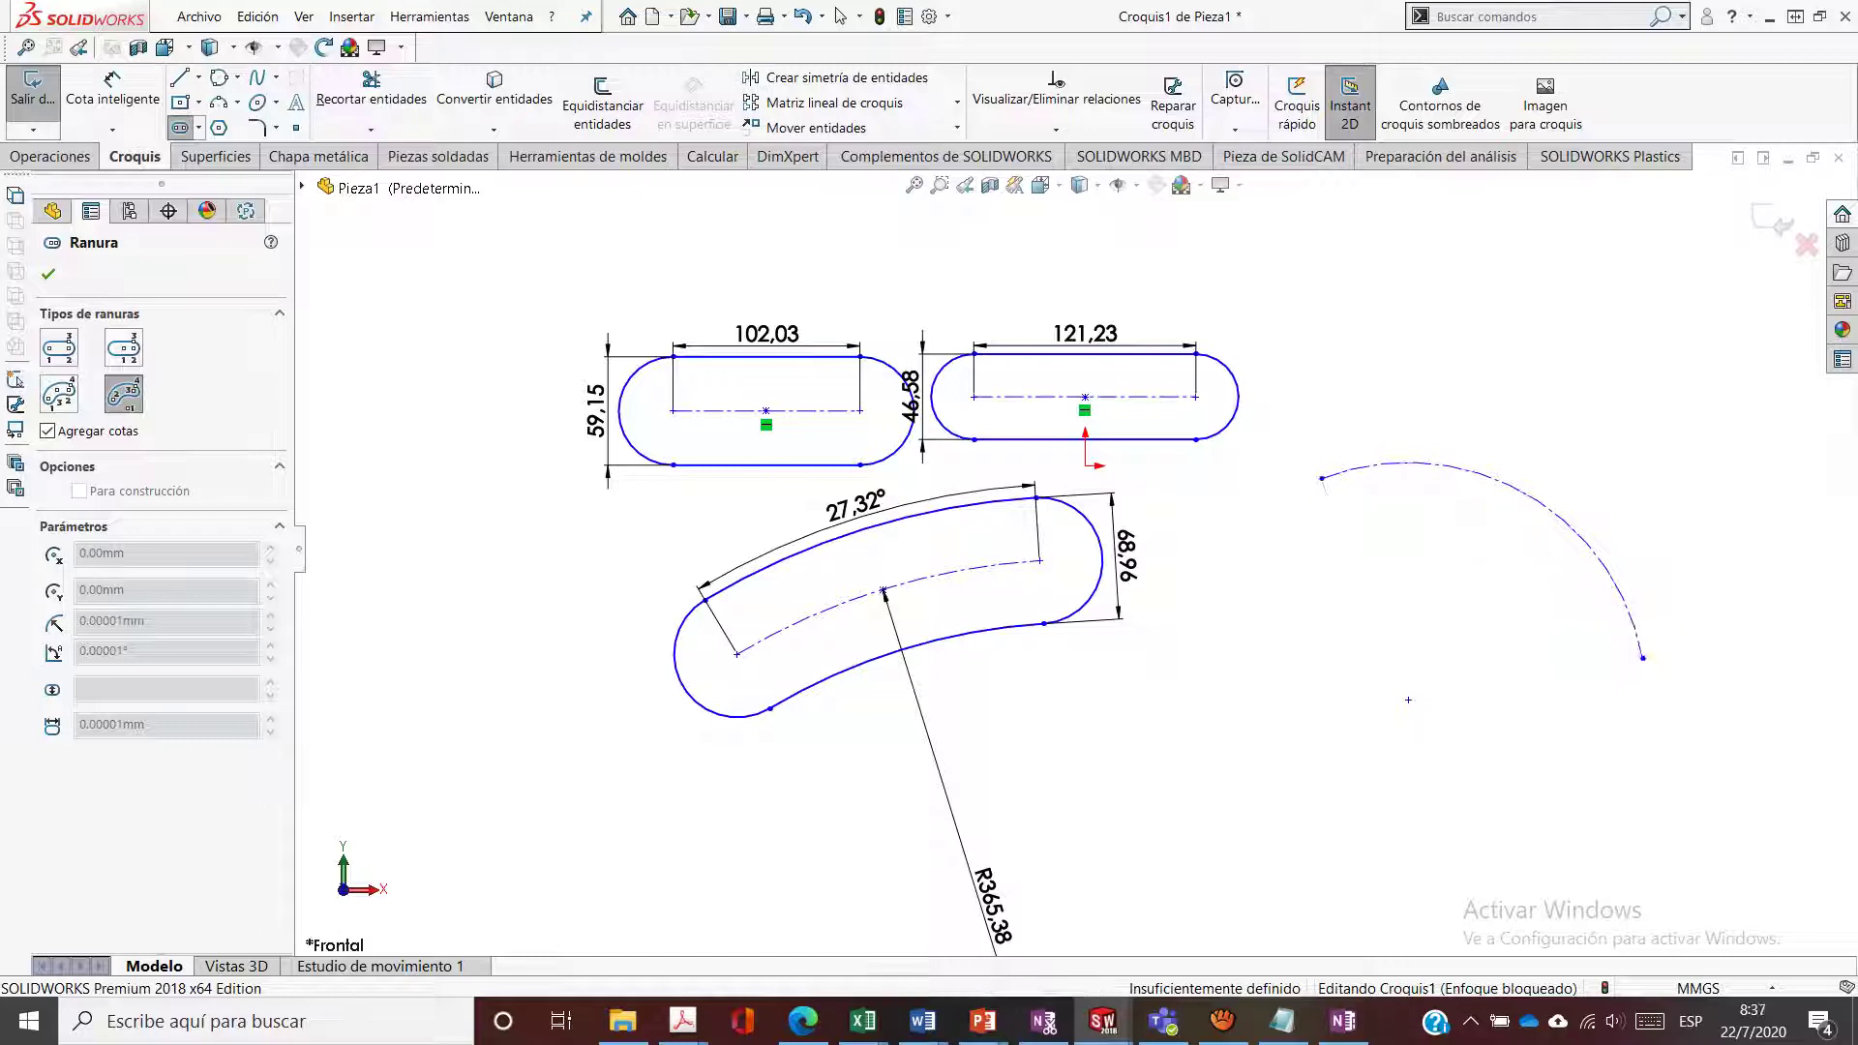
click(1249, 505)
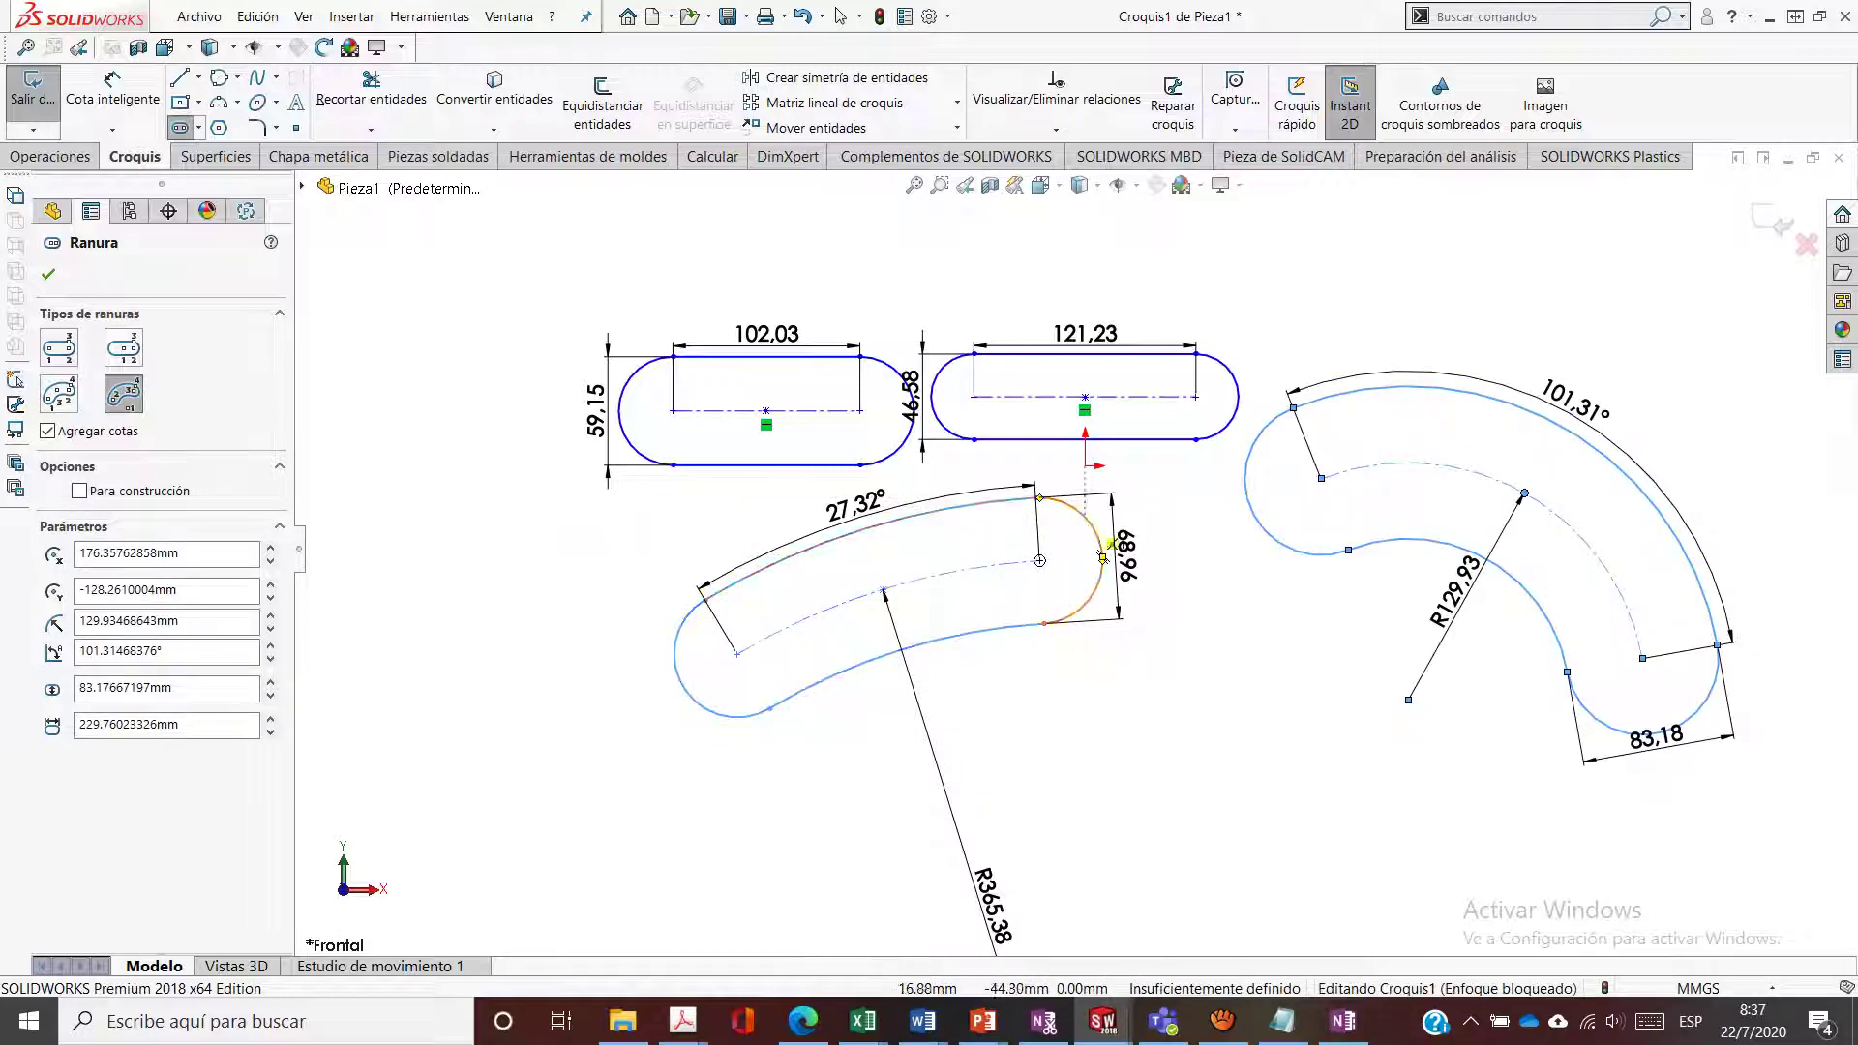
key(Escape)
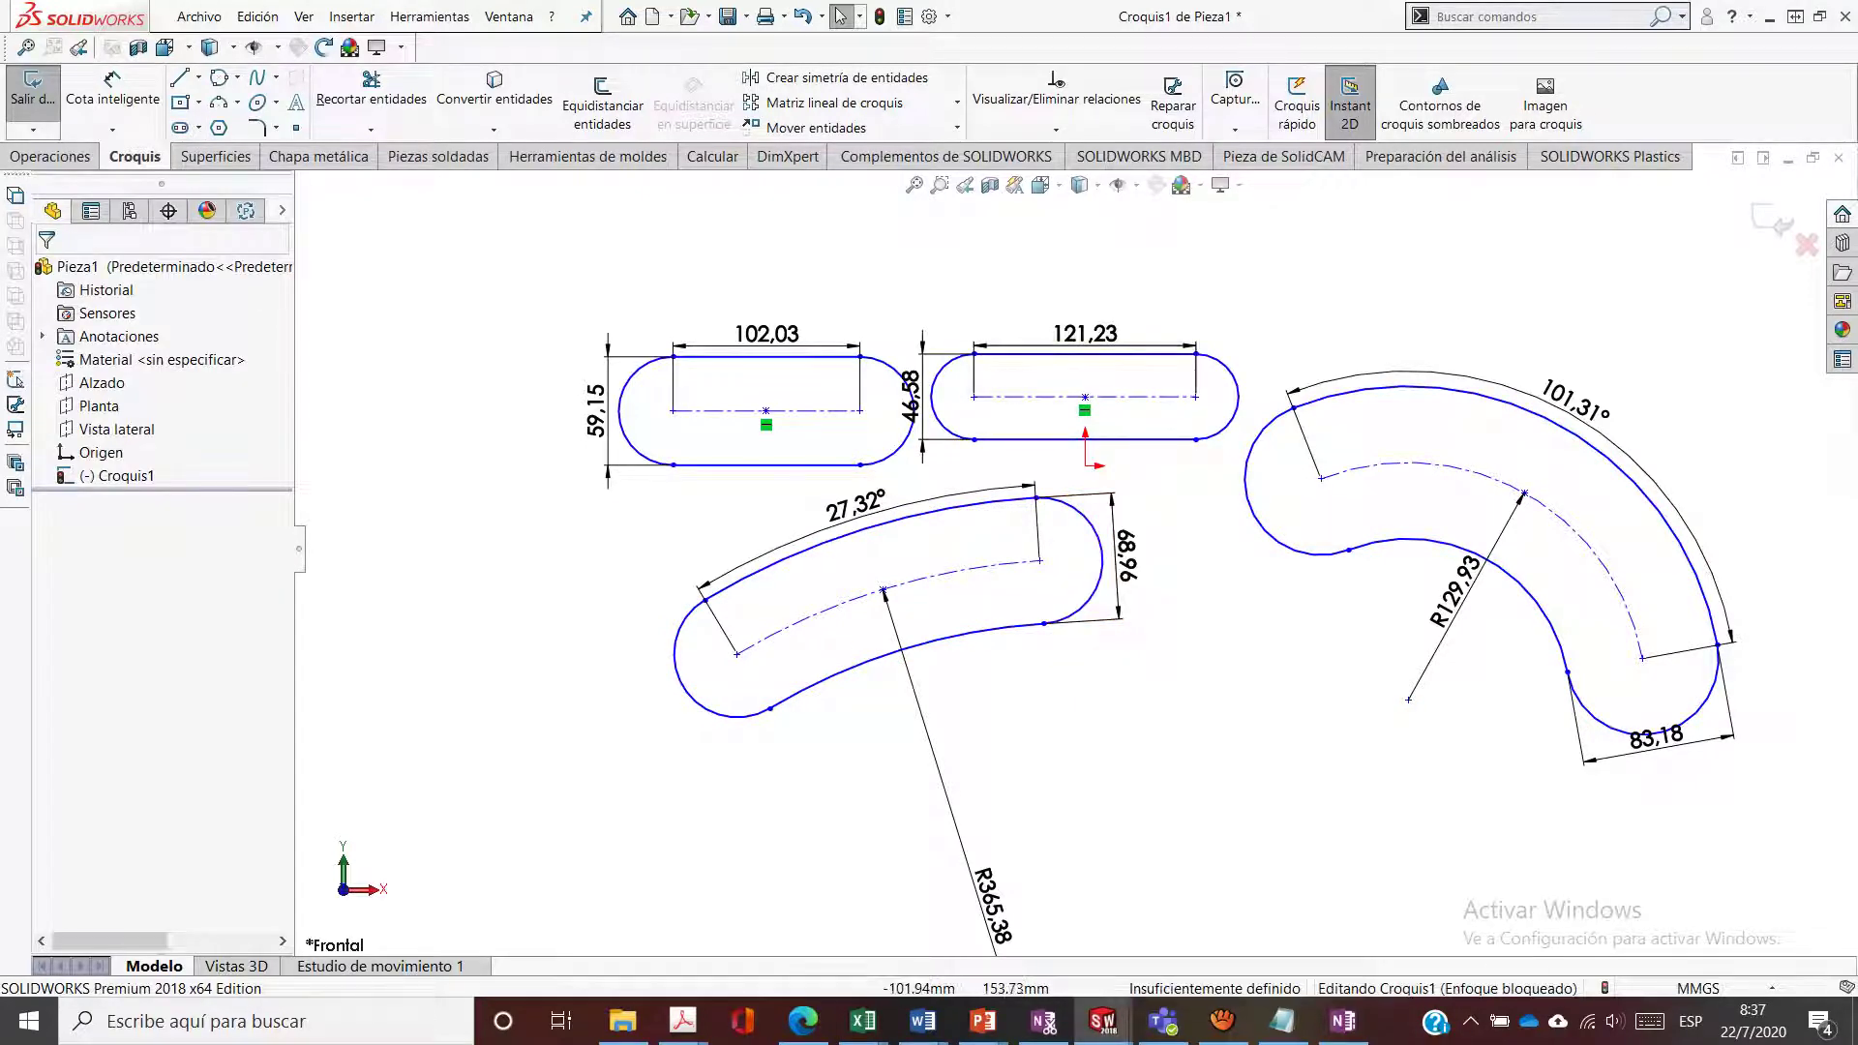
Sketch a horizontal straight slot dimensioned by overall length above the first straight slot, about 192 mm long and 90 mm wide
click(180, 127)
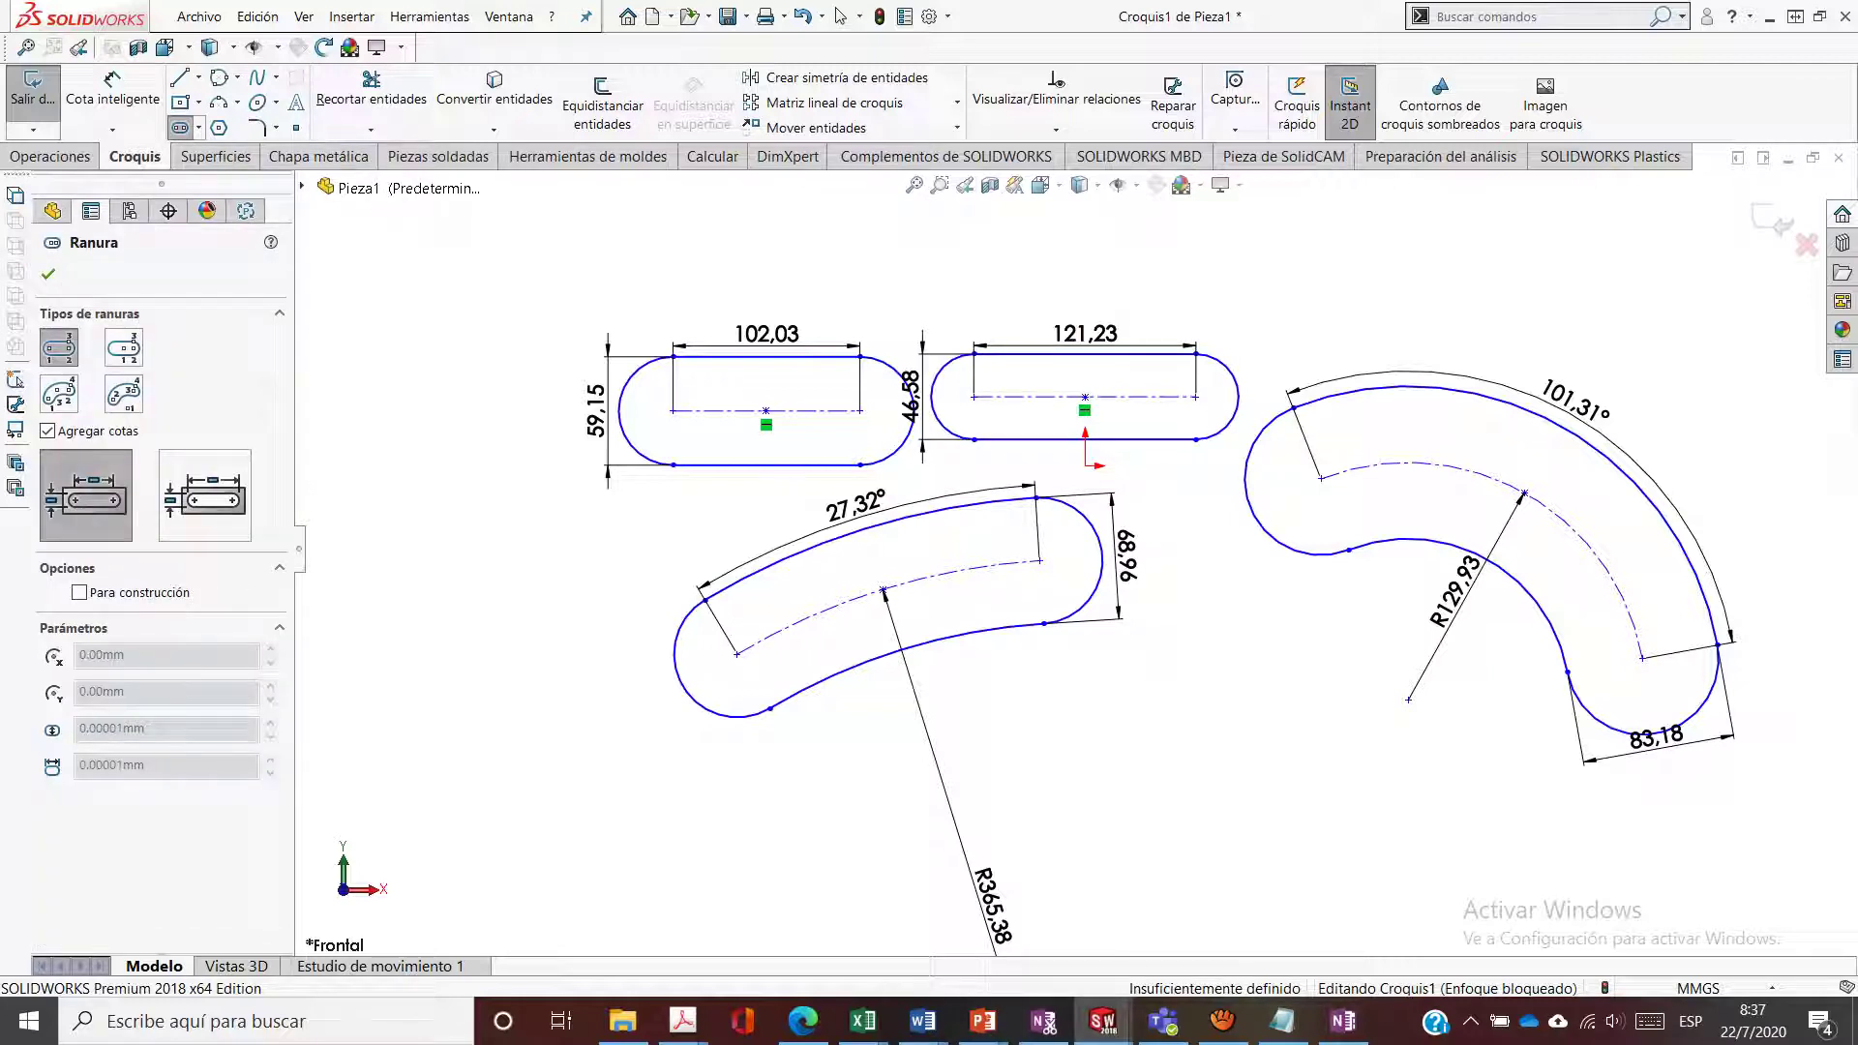
click(47, 431)
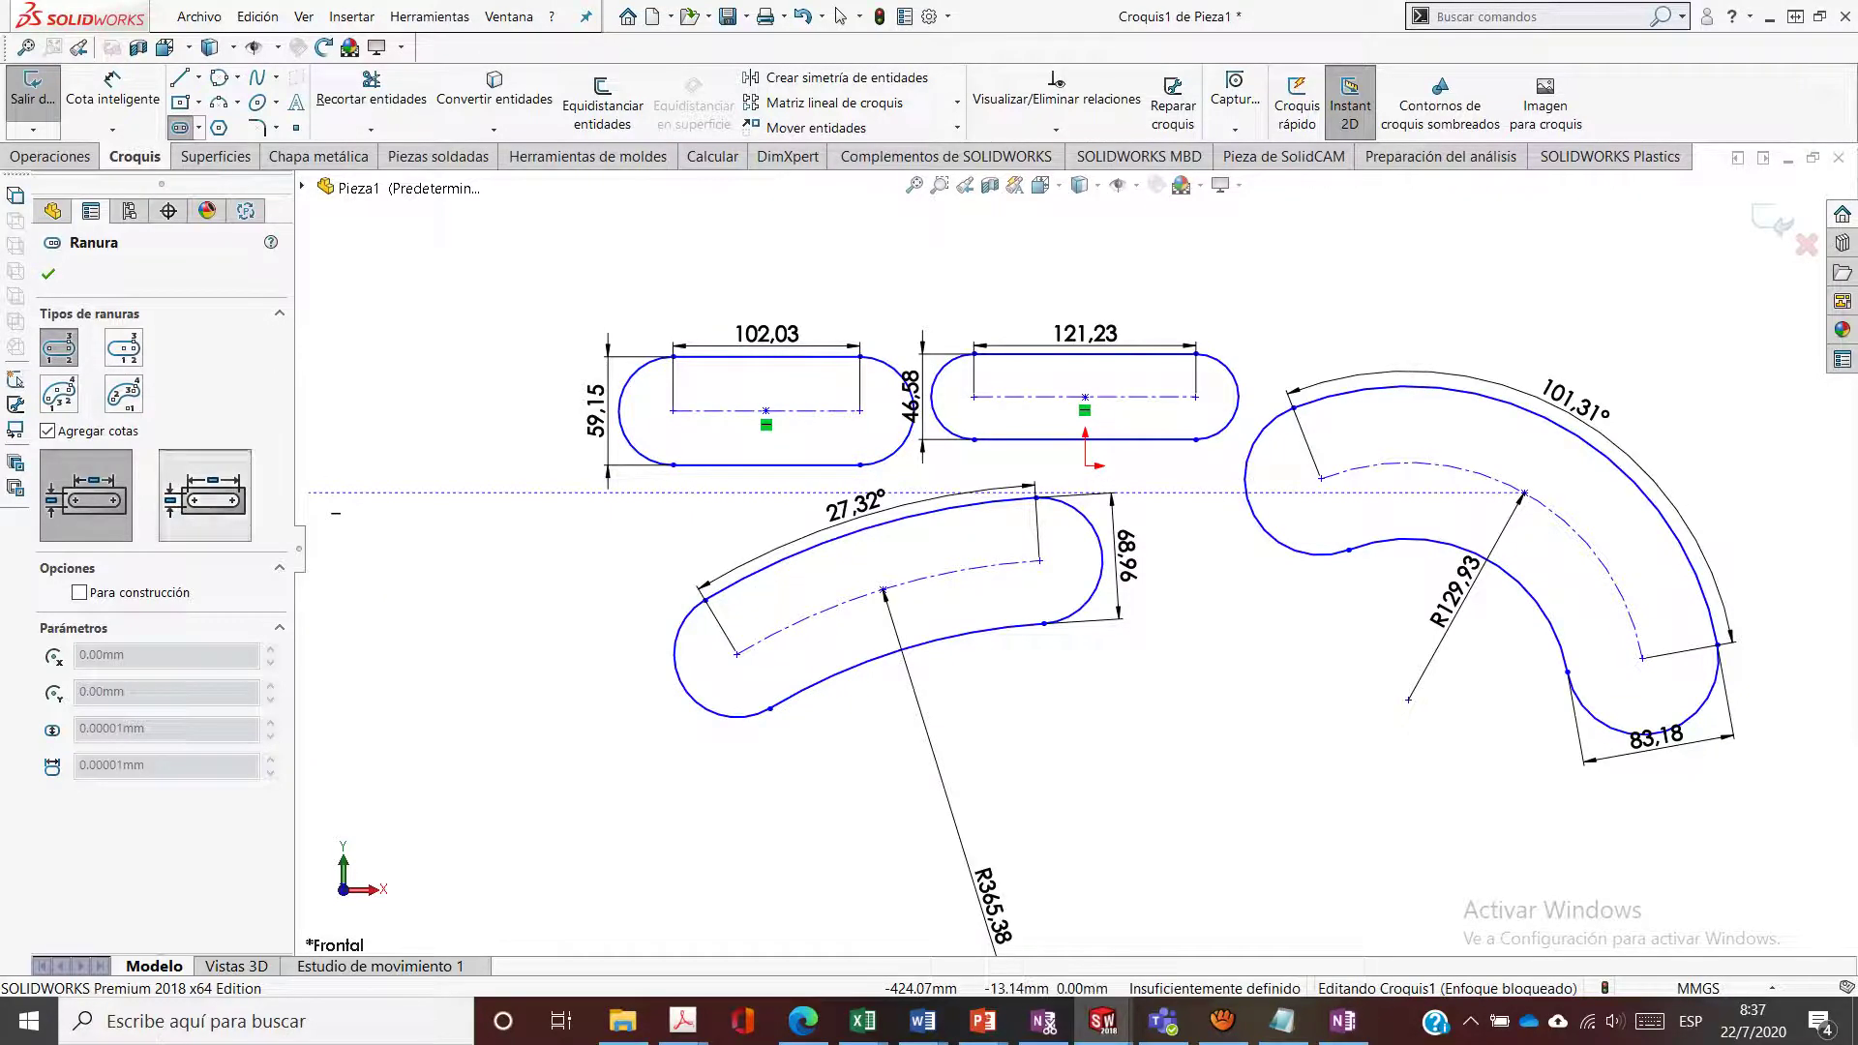
scroll(1052, 524, up, 3)
scroll(862, 317, down, 3)
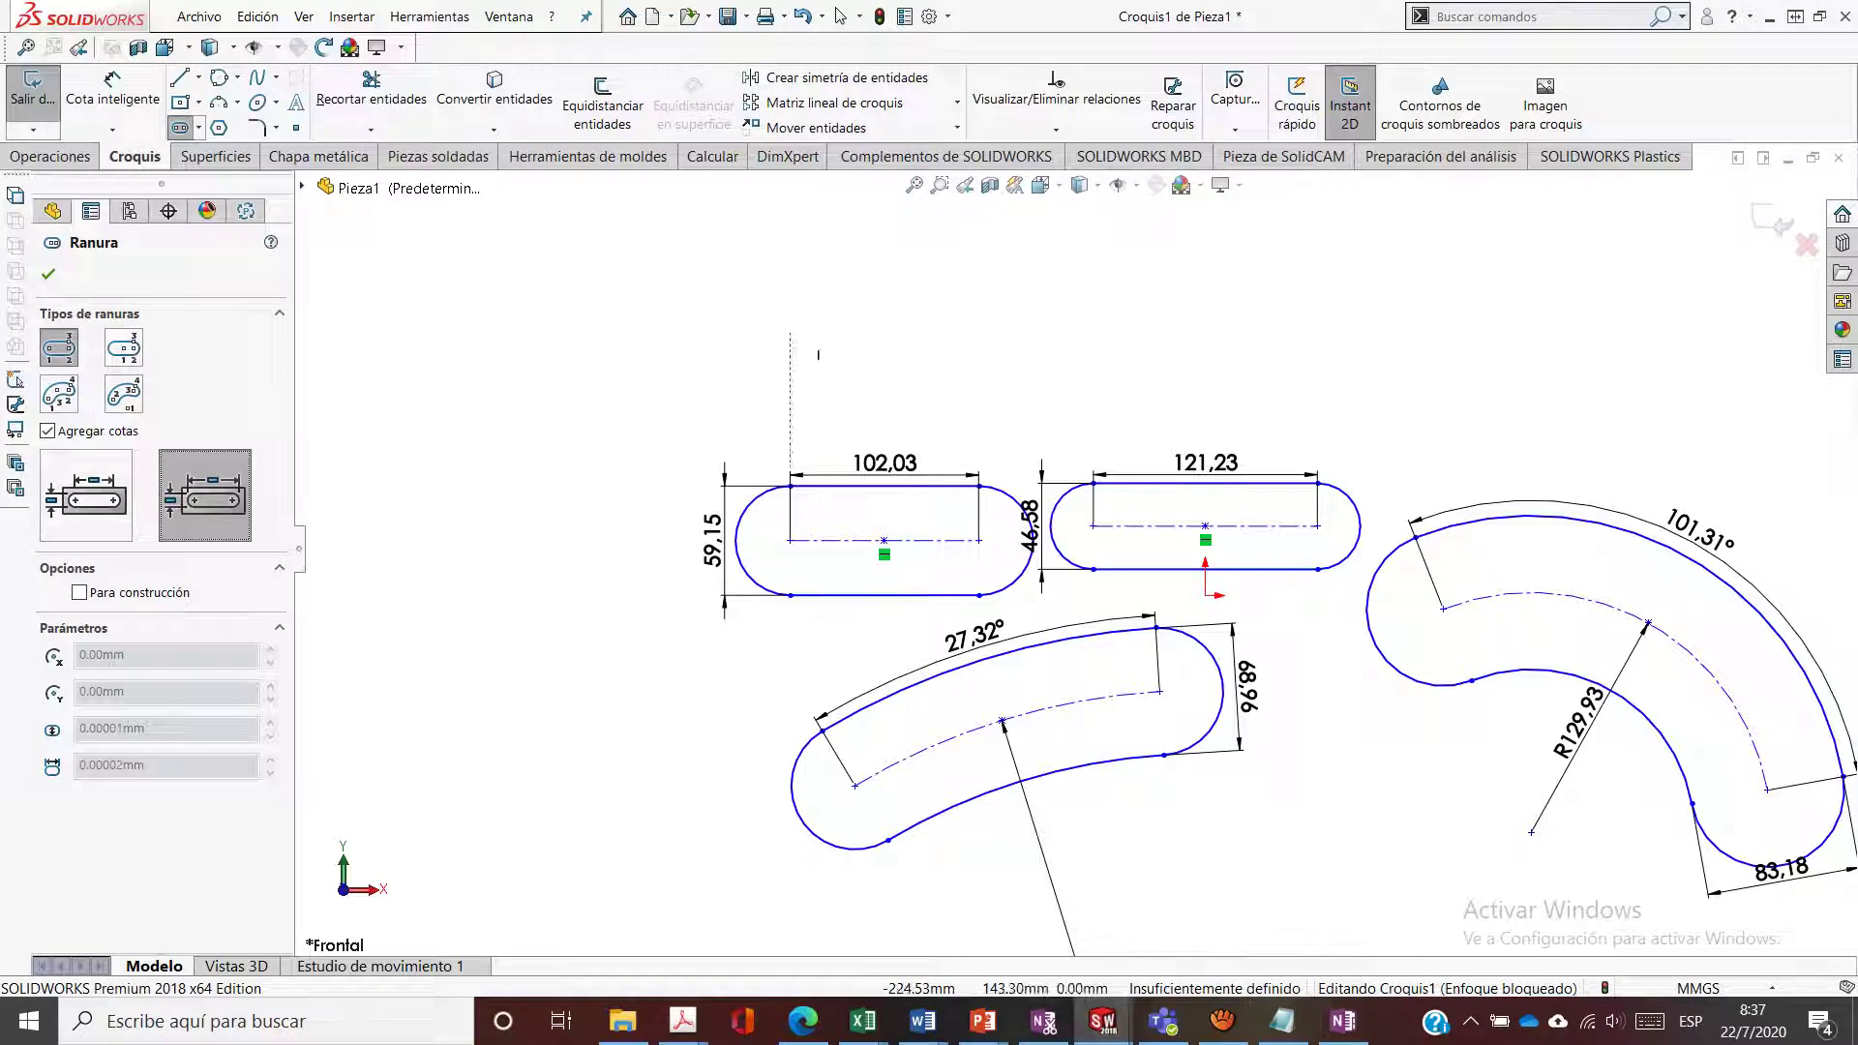
click(790, 330)
click(978, 330)
key(Return)
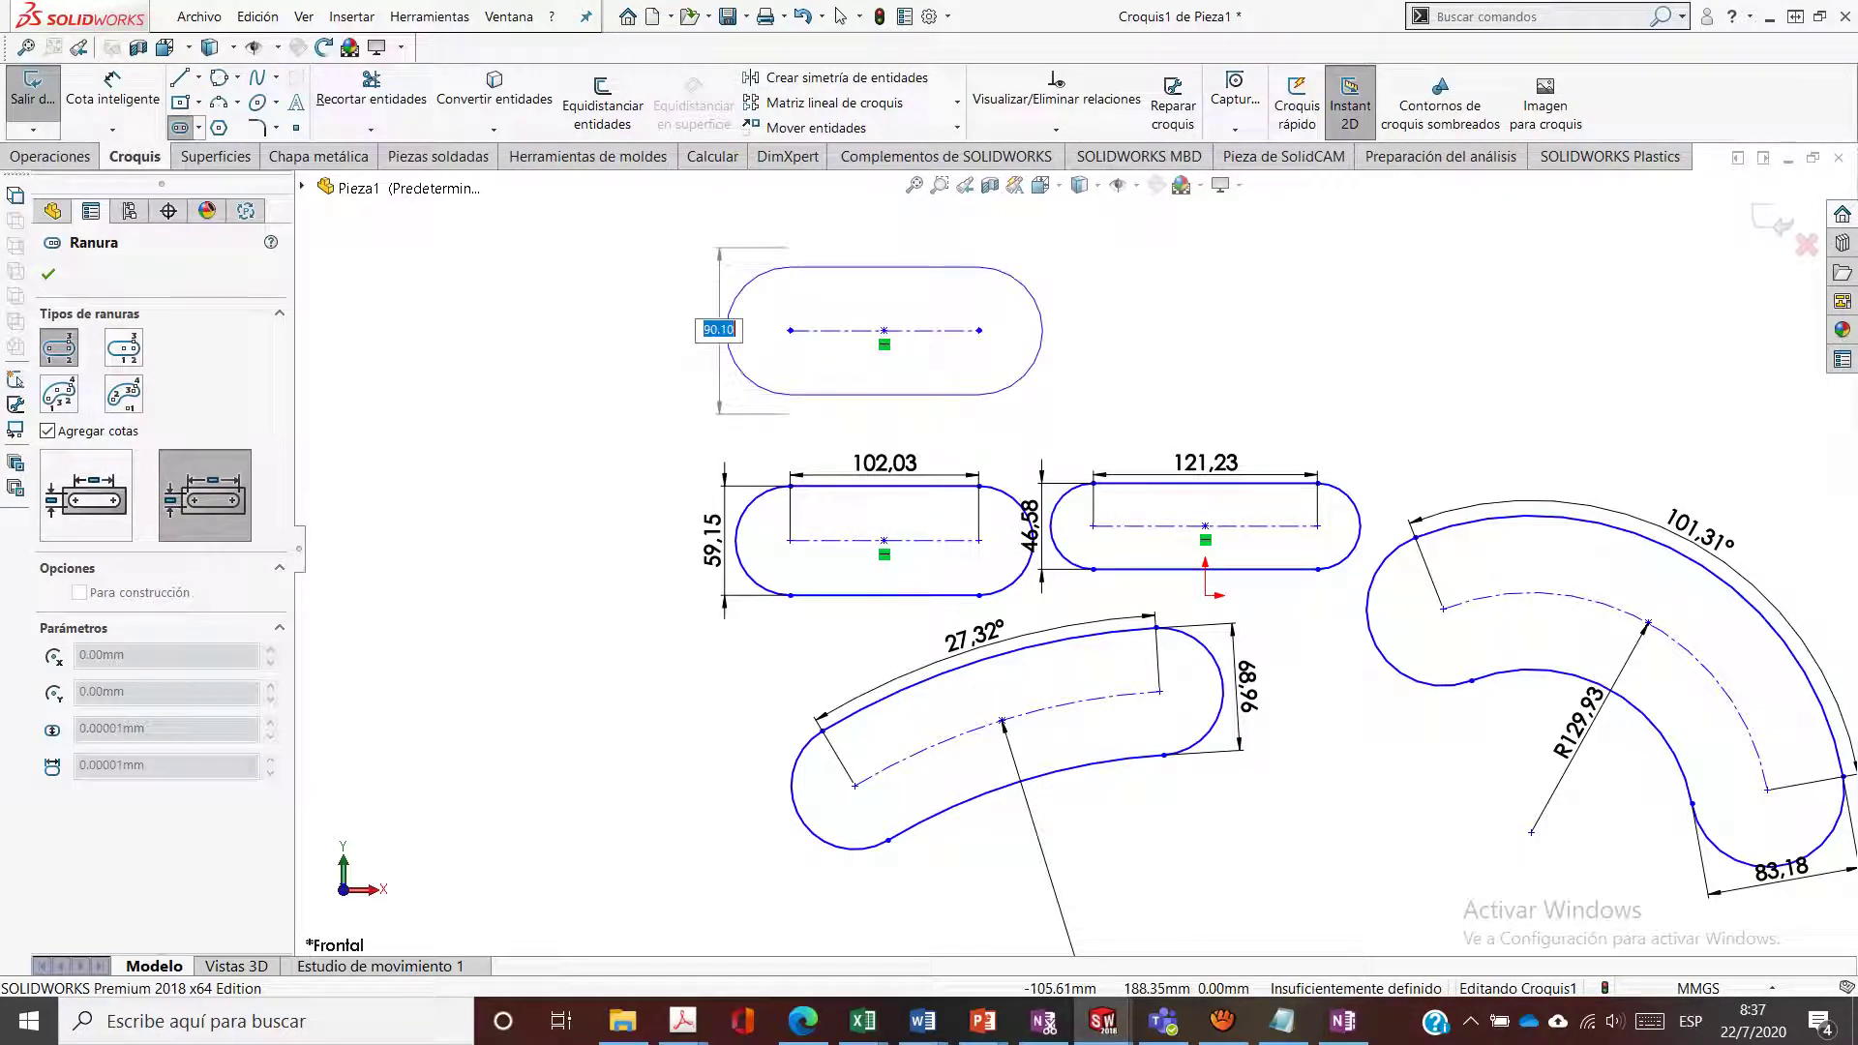
click(1061, 330)
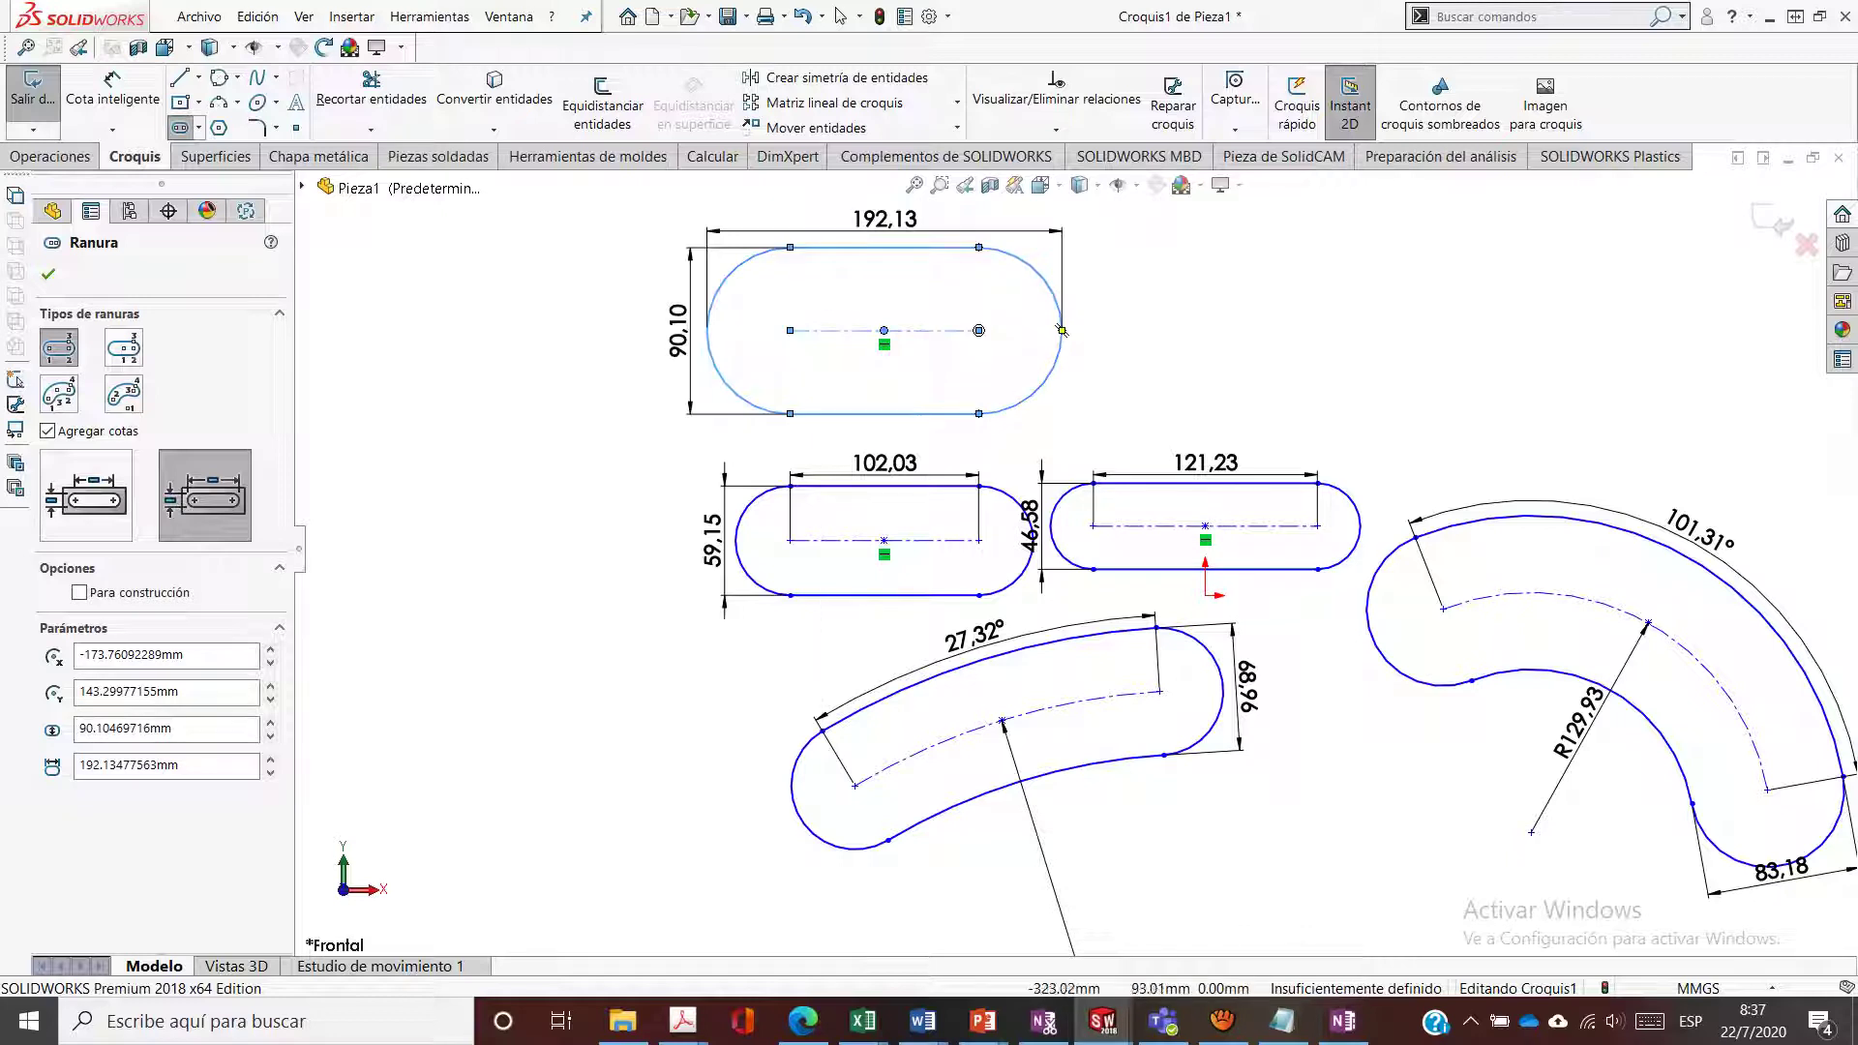
key(Escape)
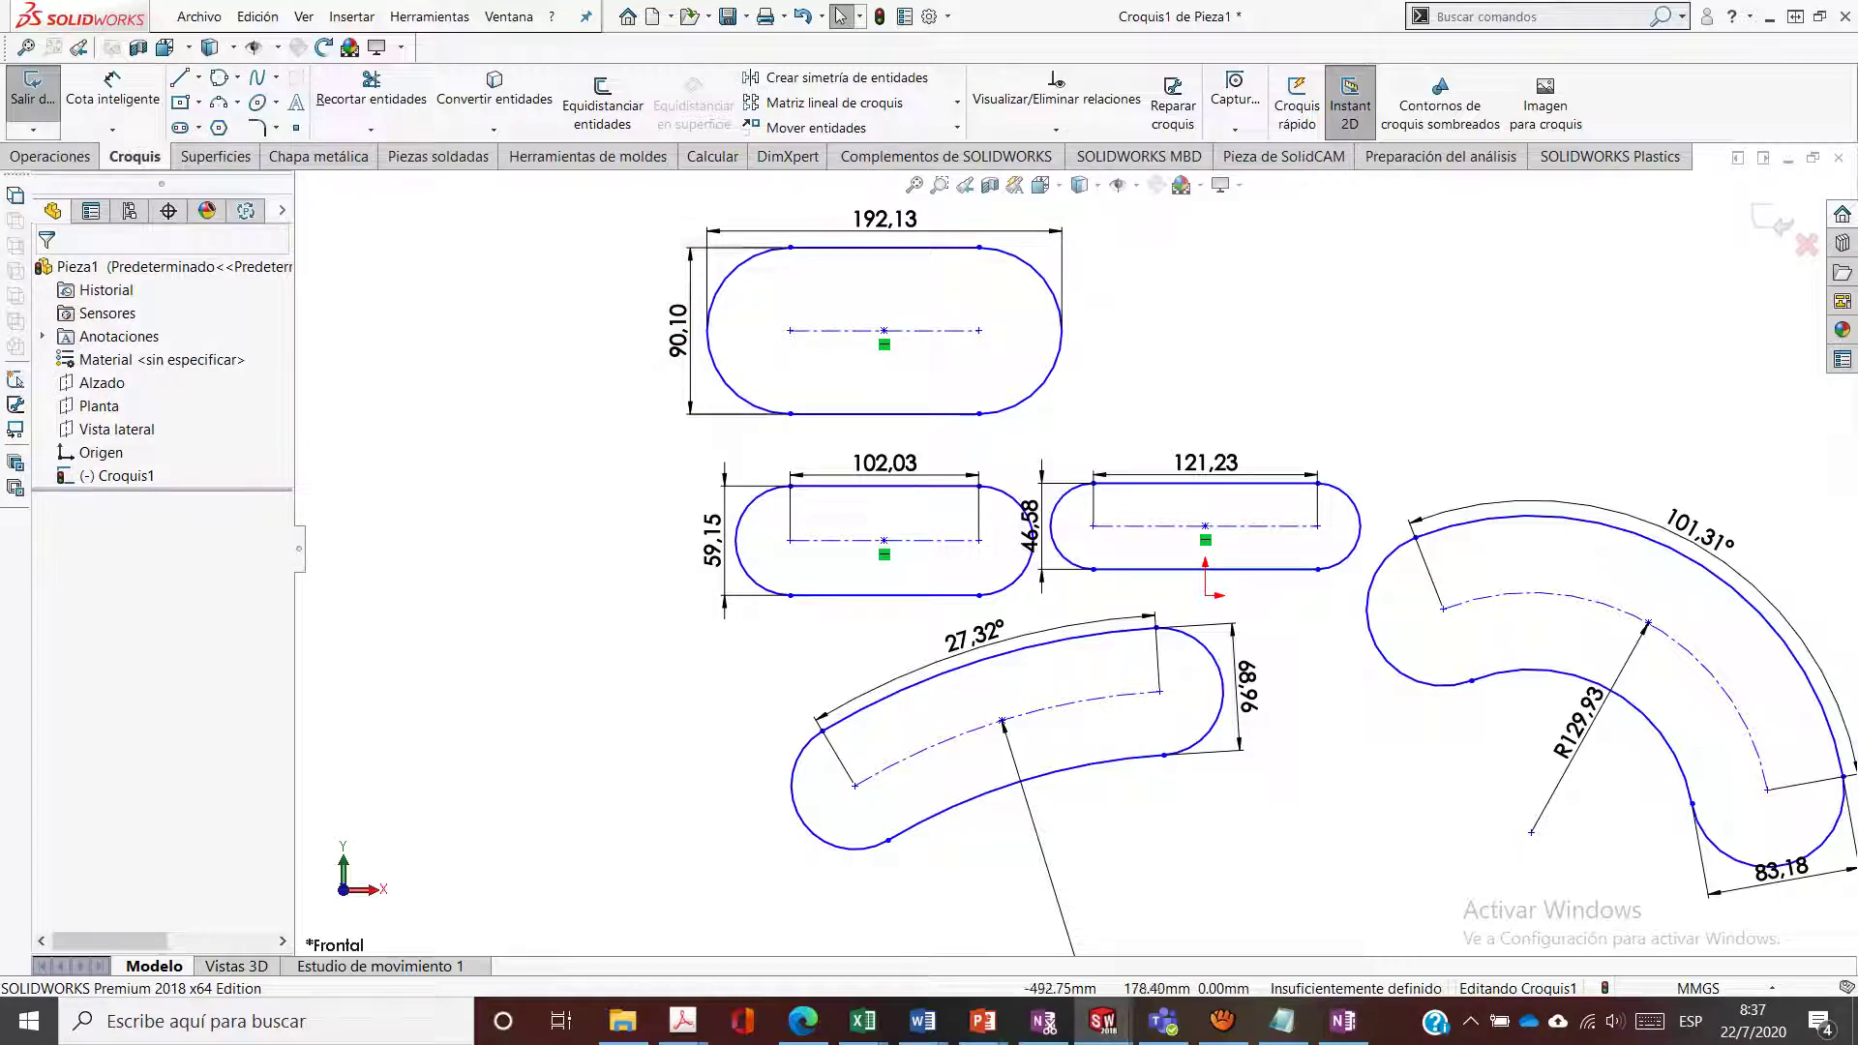
Sketch a center-to-center straight slot without added dimensions beside the upper slot, about 75 mm between centers and 62 mm wide
click(180, 127)
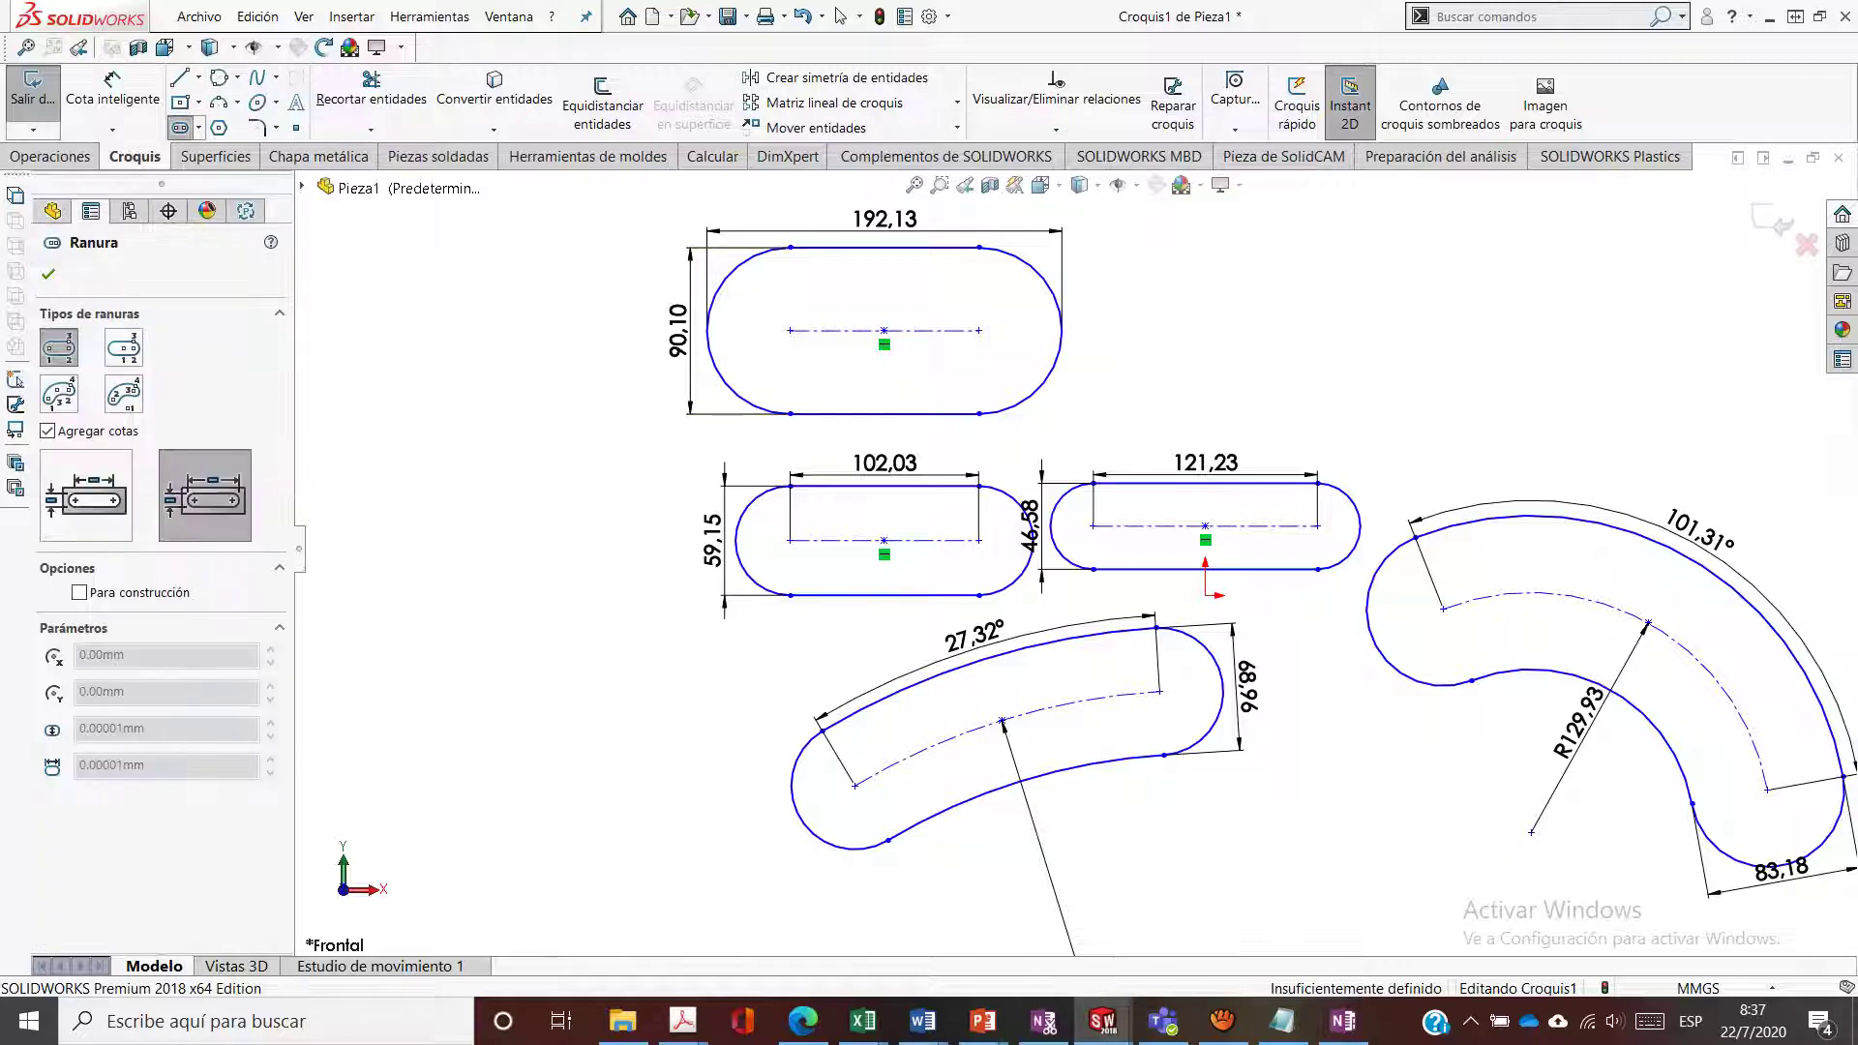
click(86, 496)
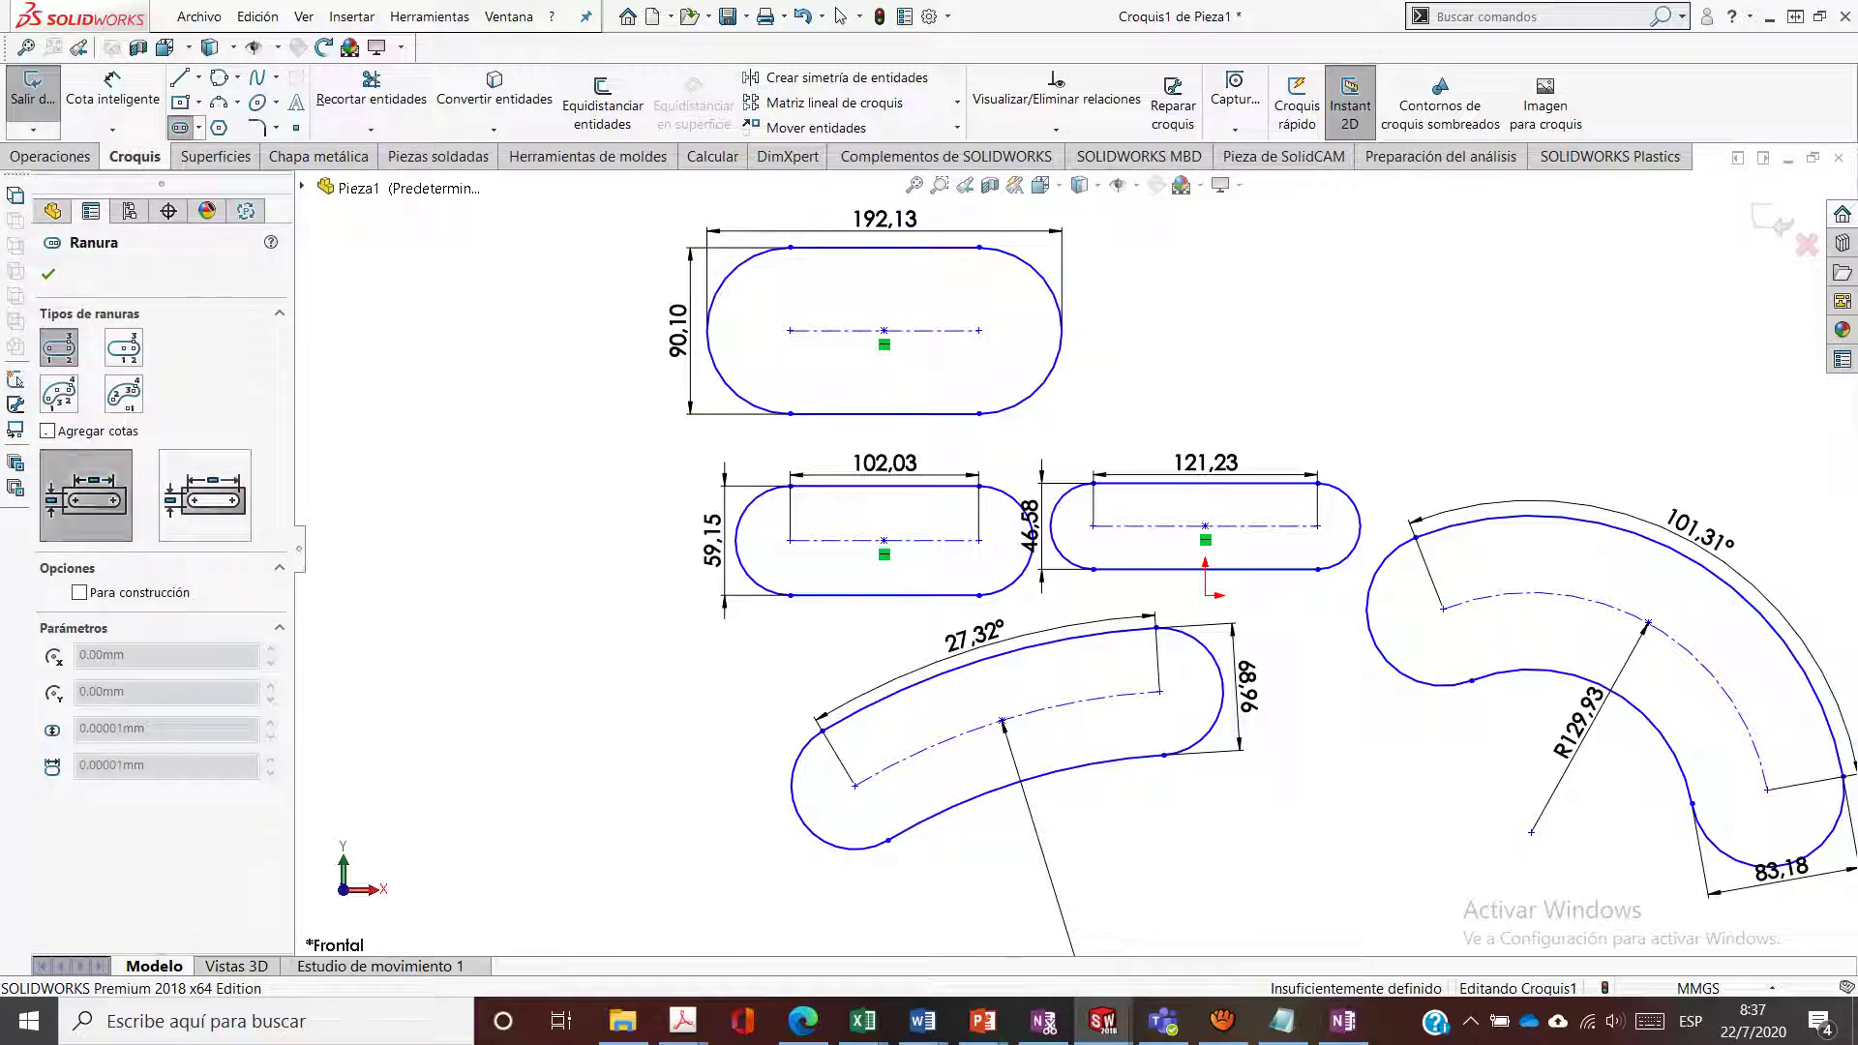
click(411, 390)
click(550, 390)
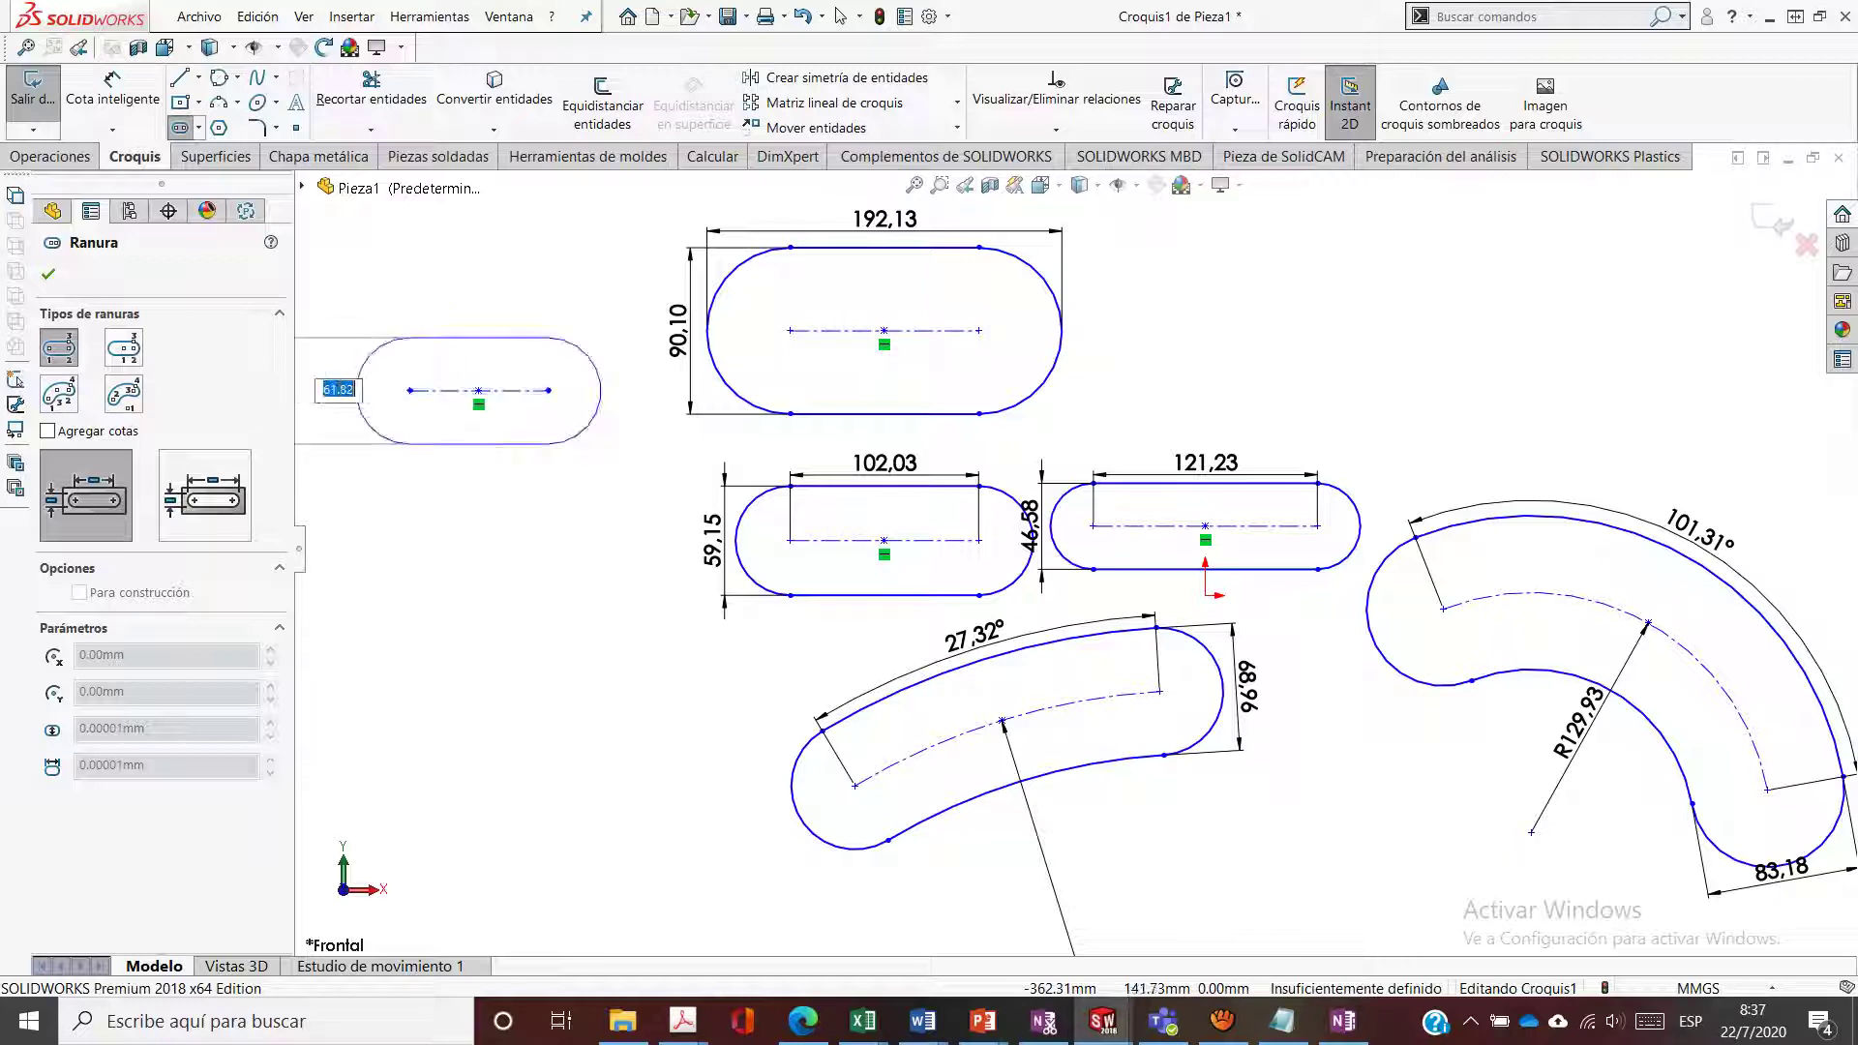
click(605, 390)
click(840, 16)
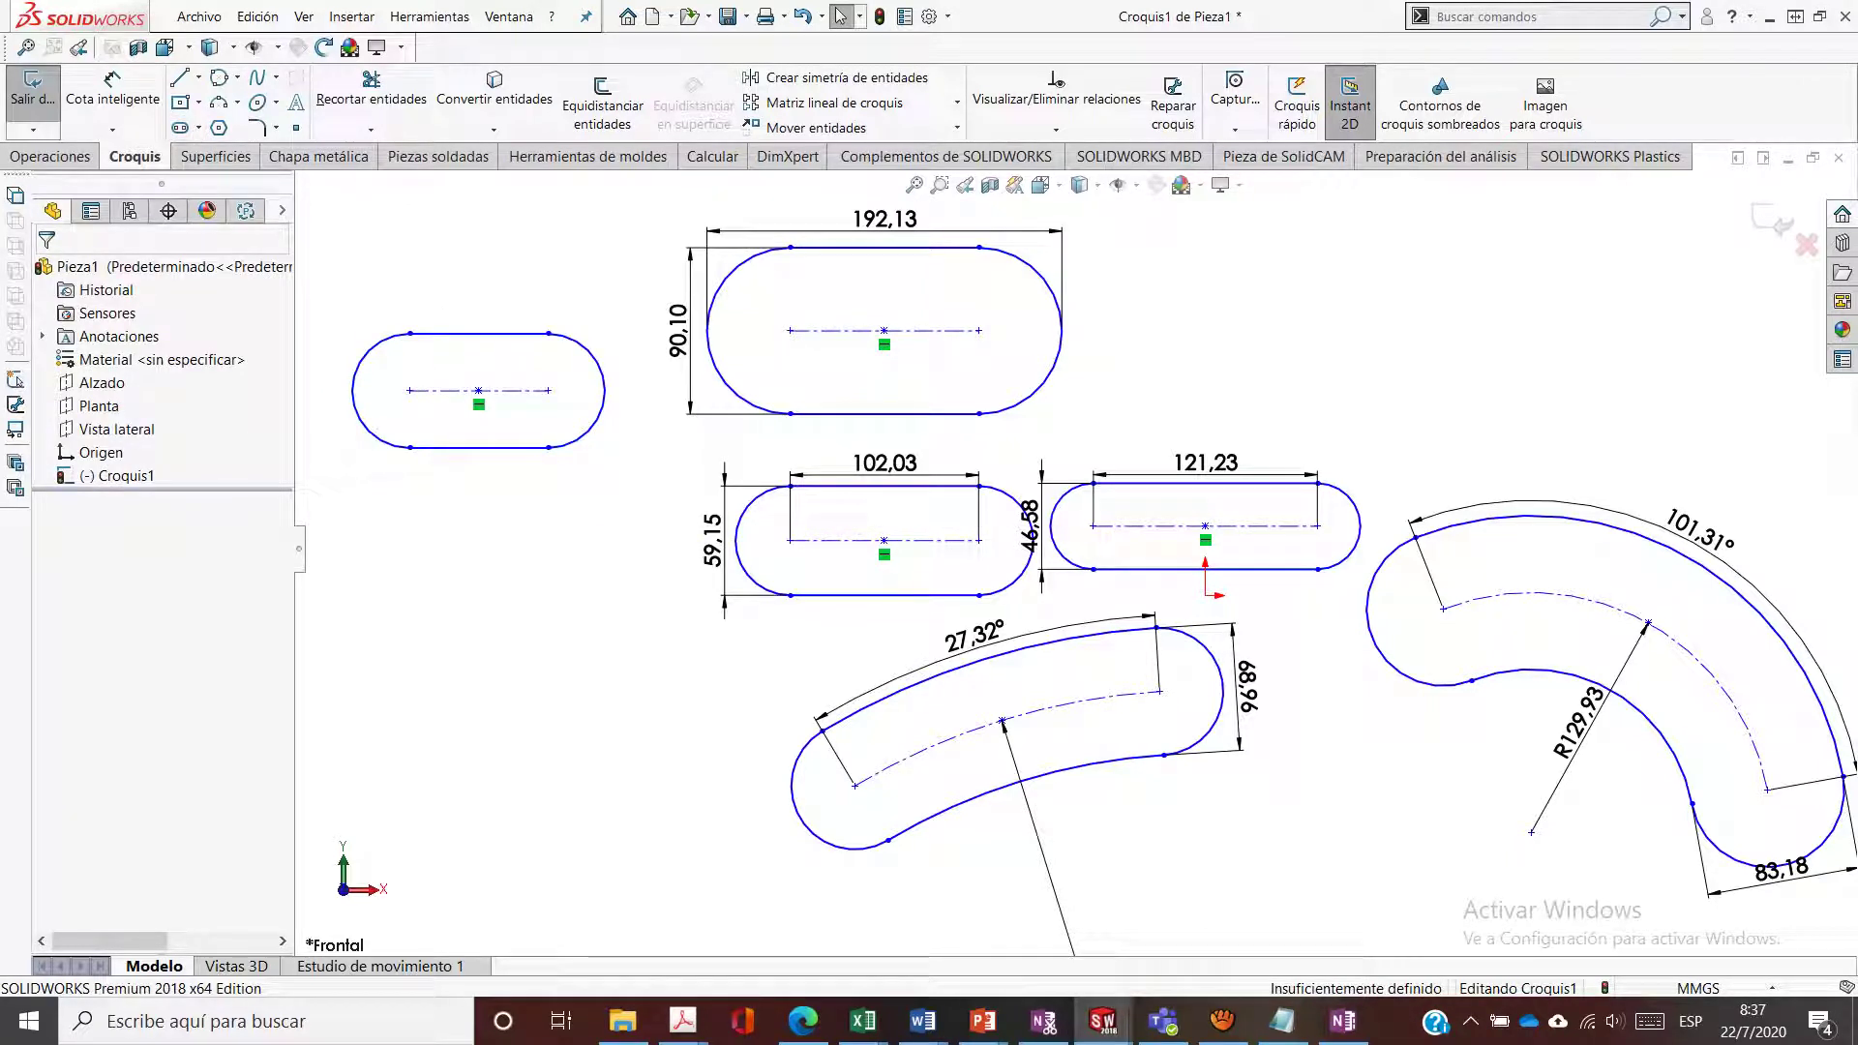
Dimension the width of the undimensioned slot between its two straight edges, placing the dimension below it
key(d)
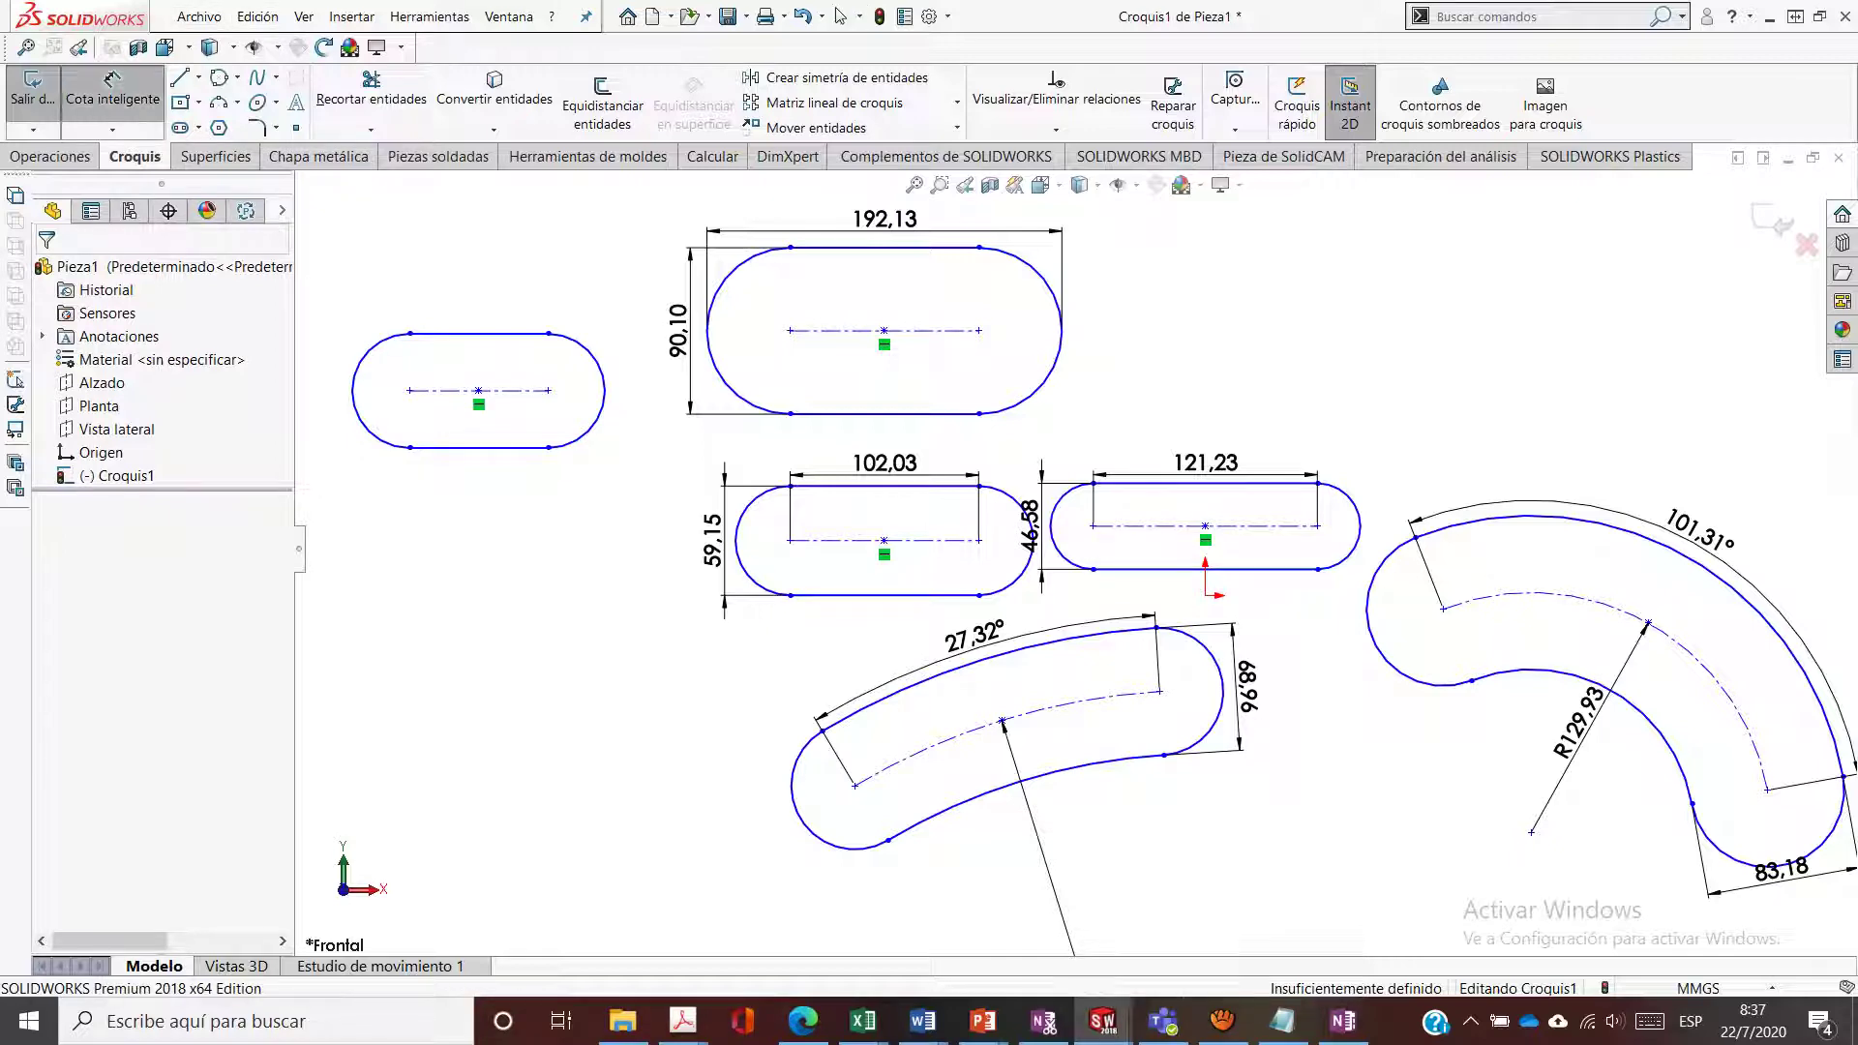
click(479, 446)
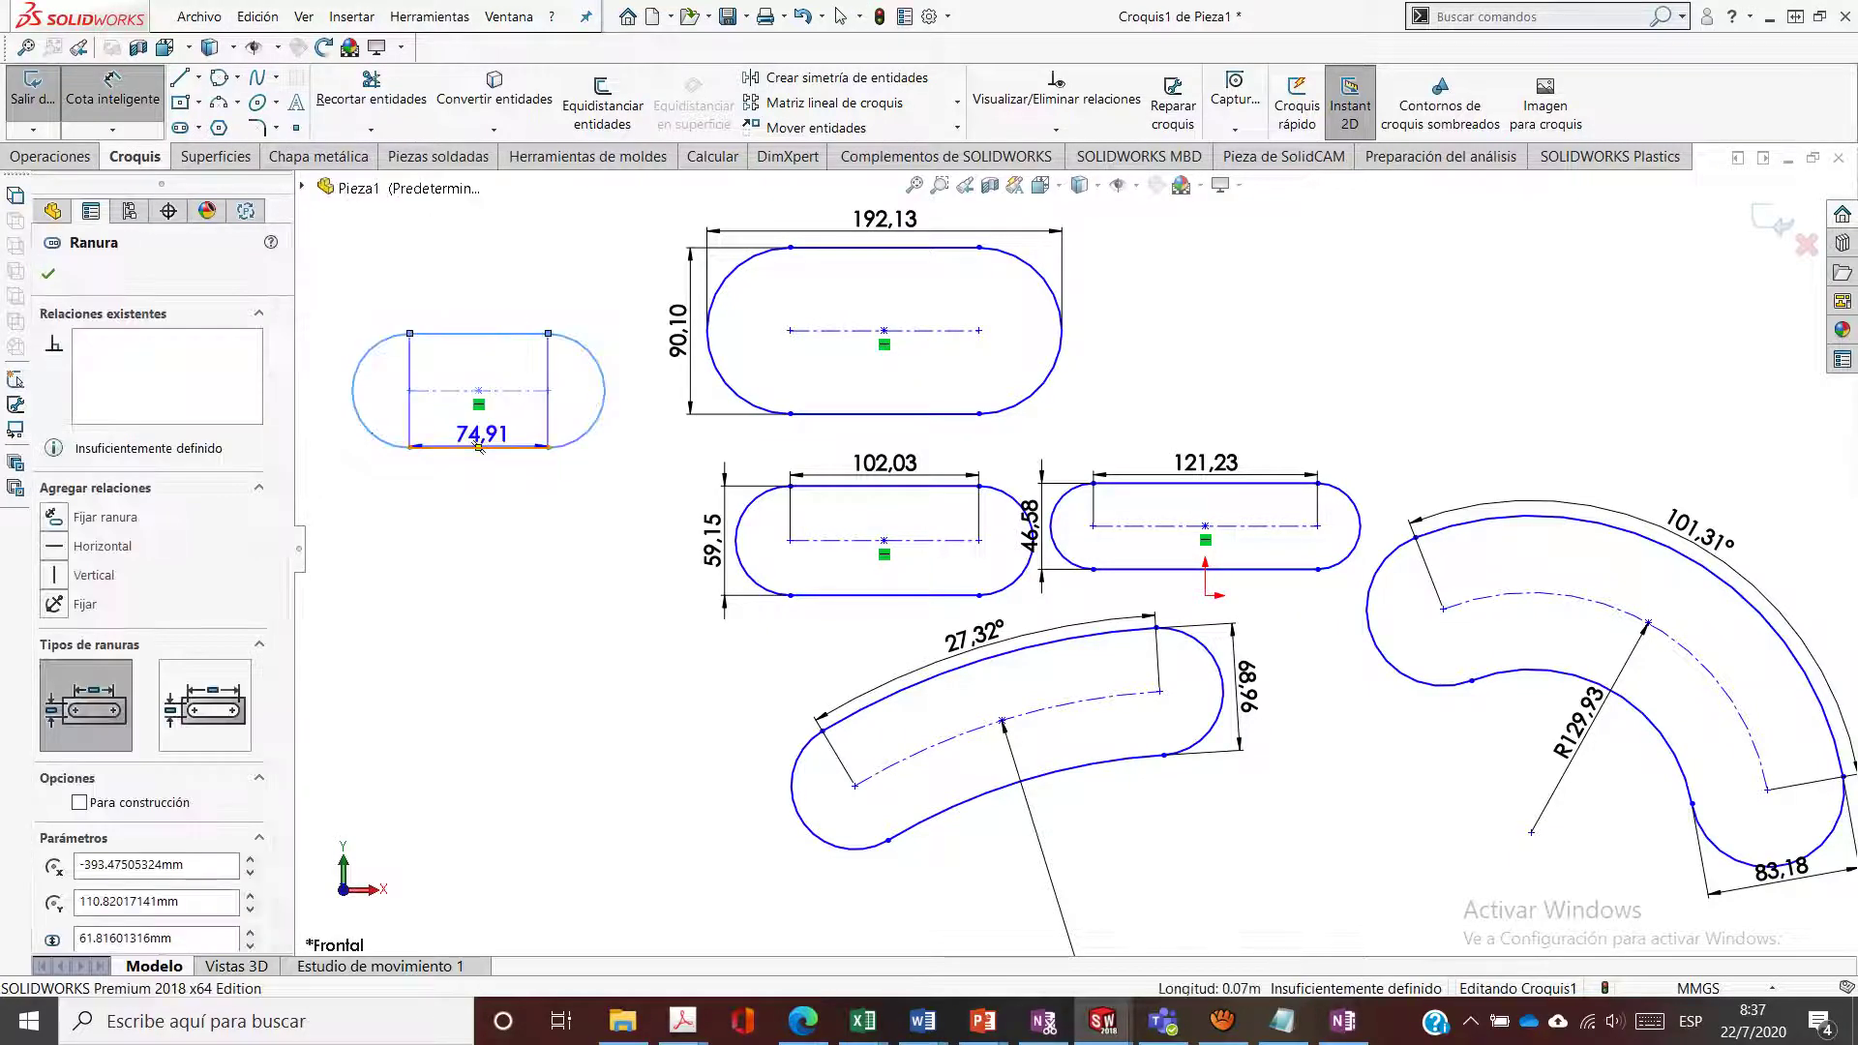
click(483, 334)
click(474, 523)
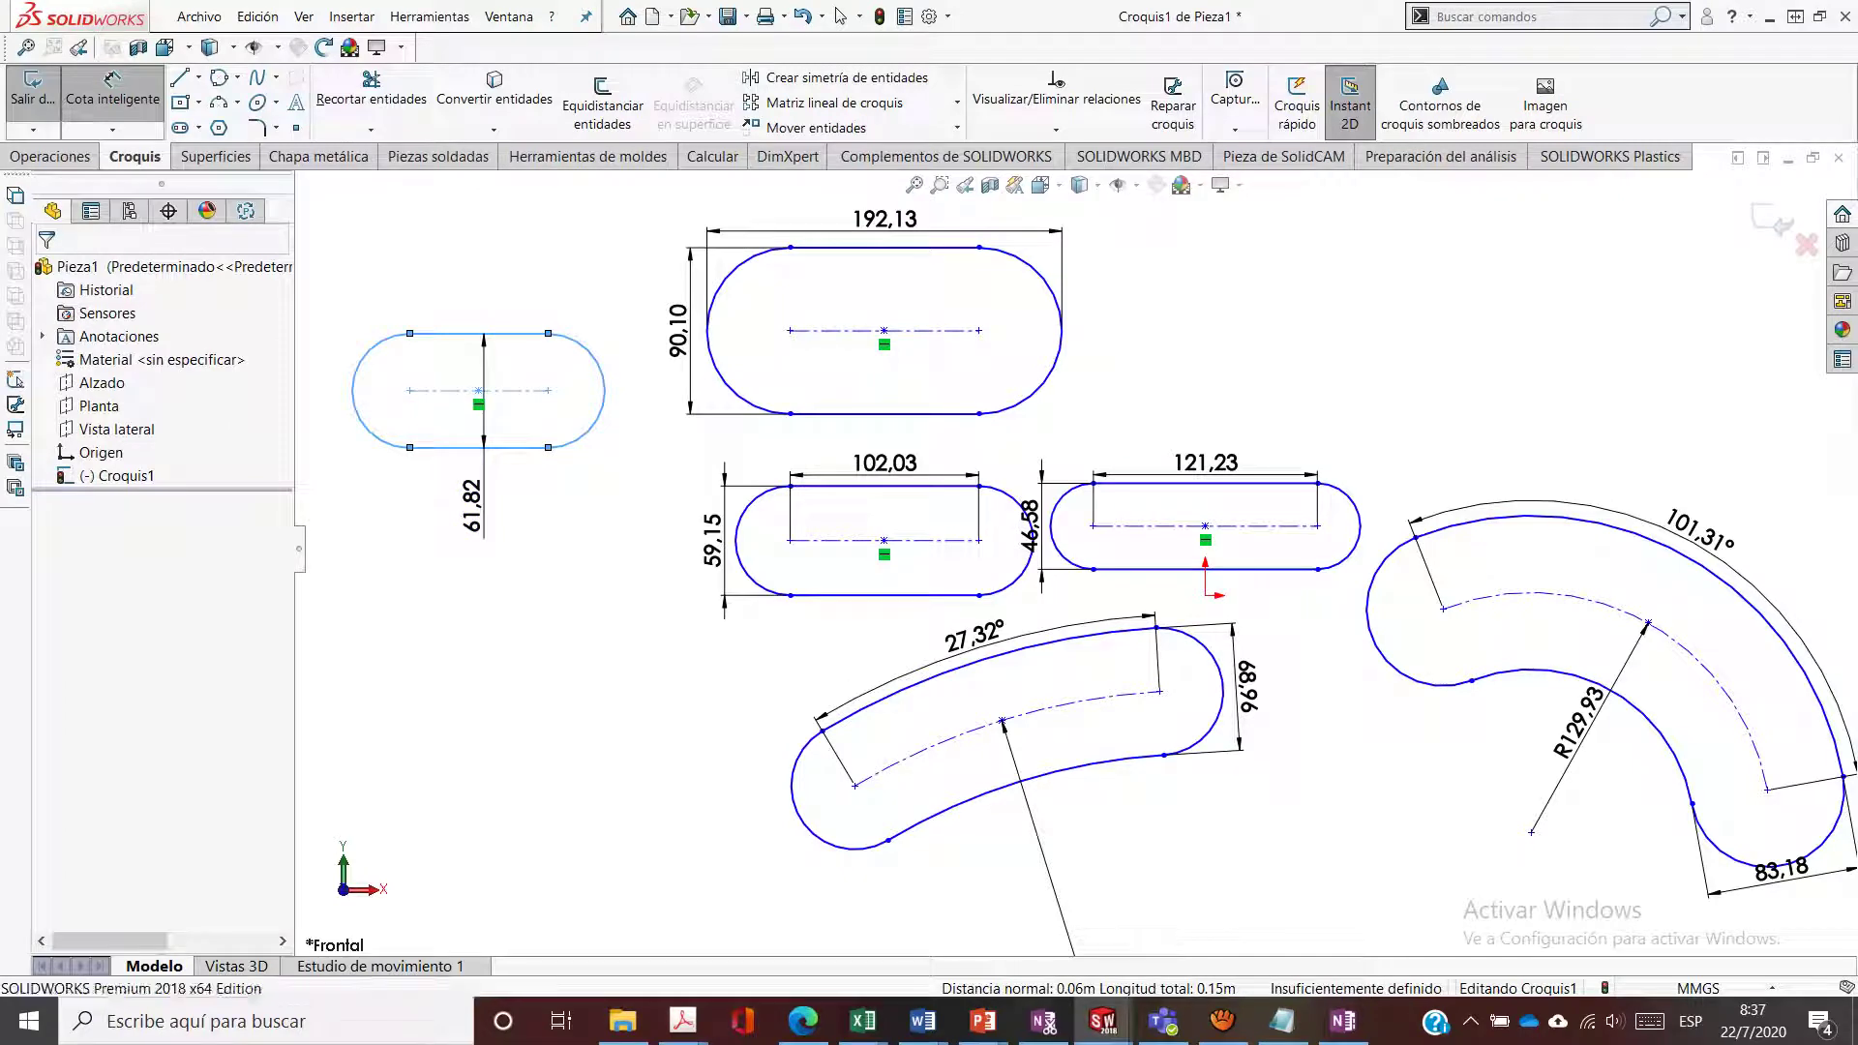
click(483, 506)
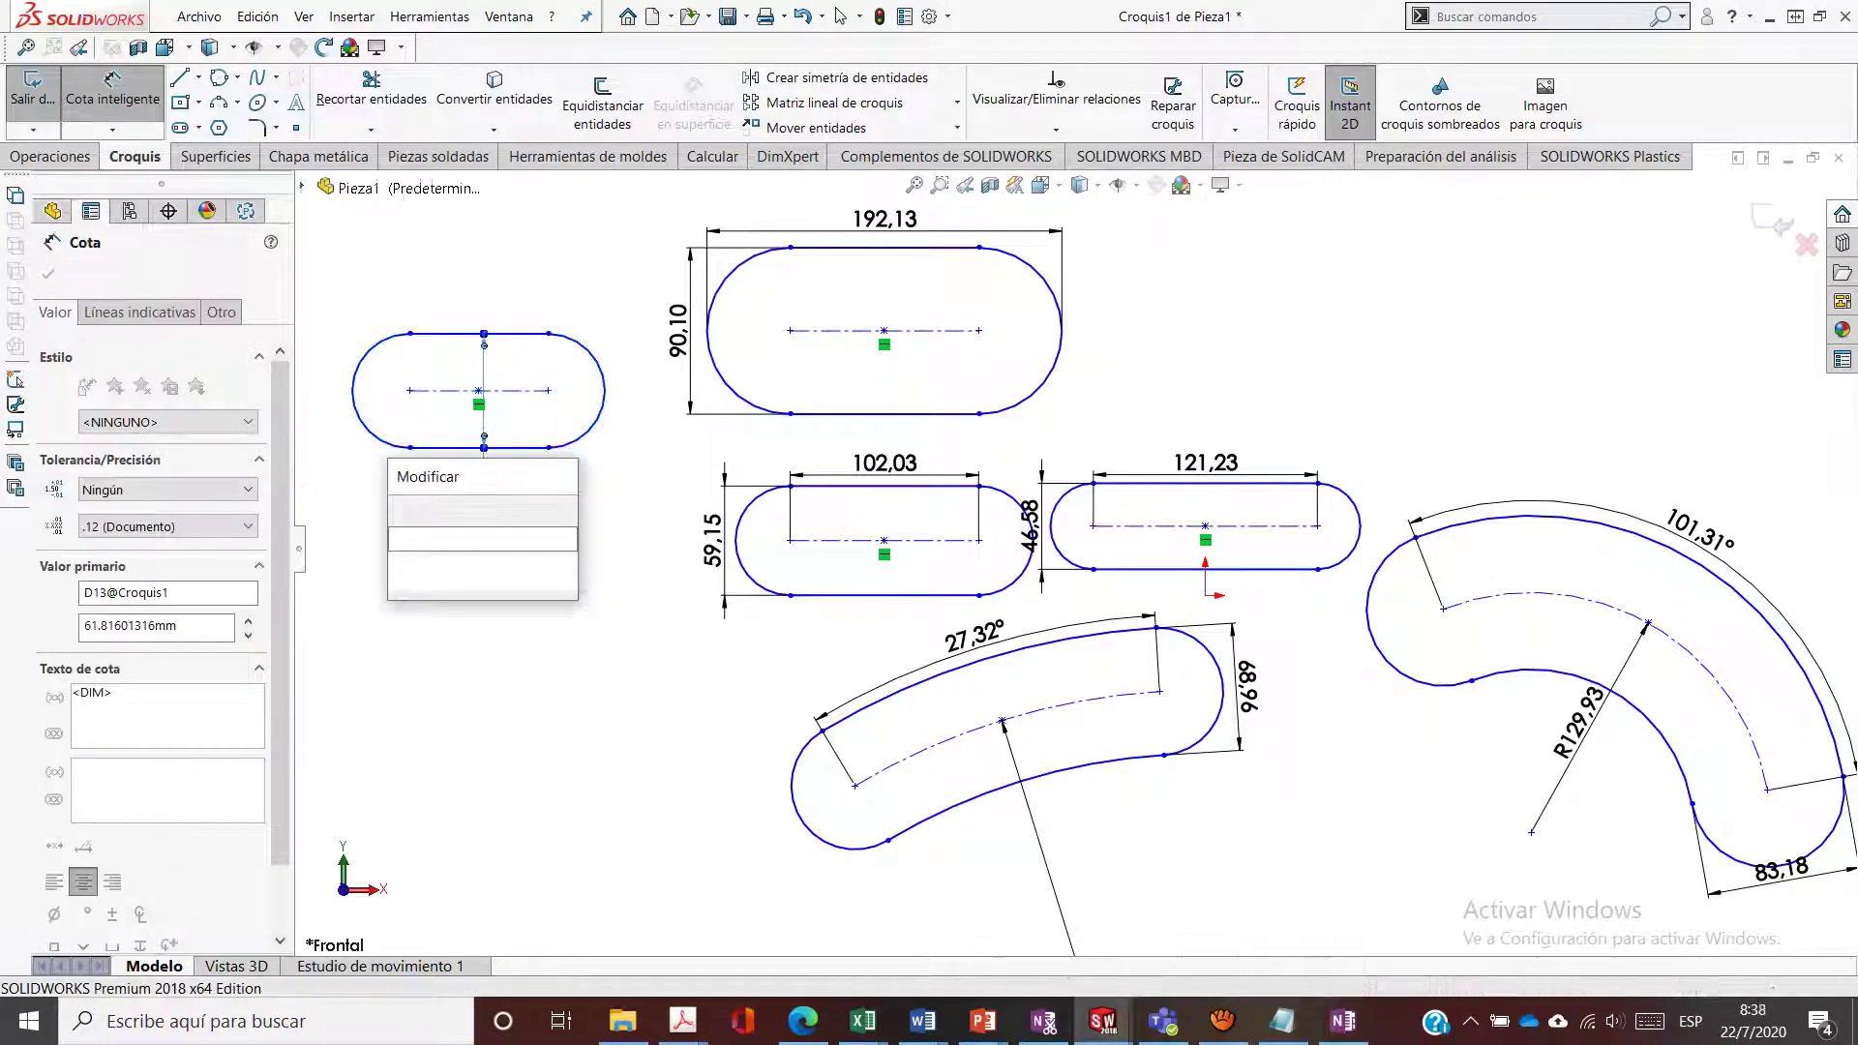
key(Escape)
key(Escape)
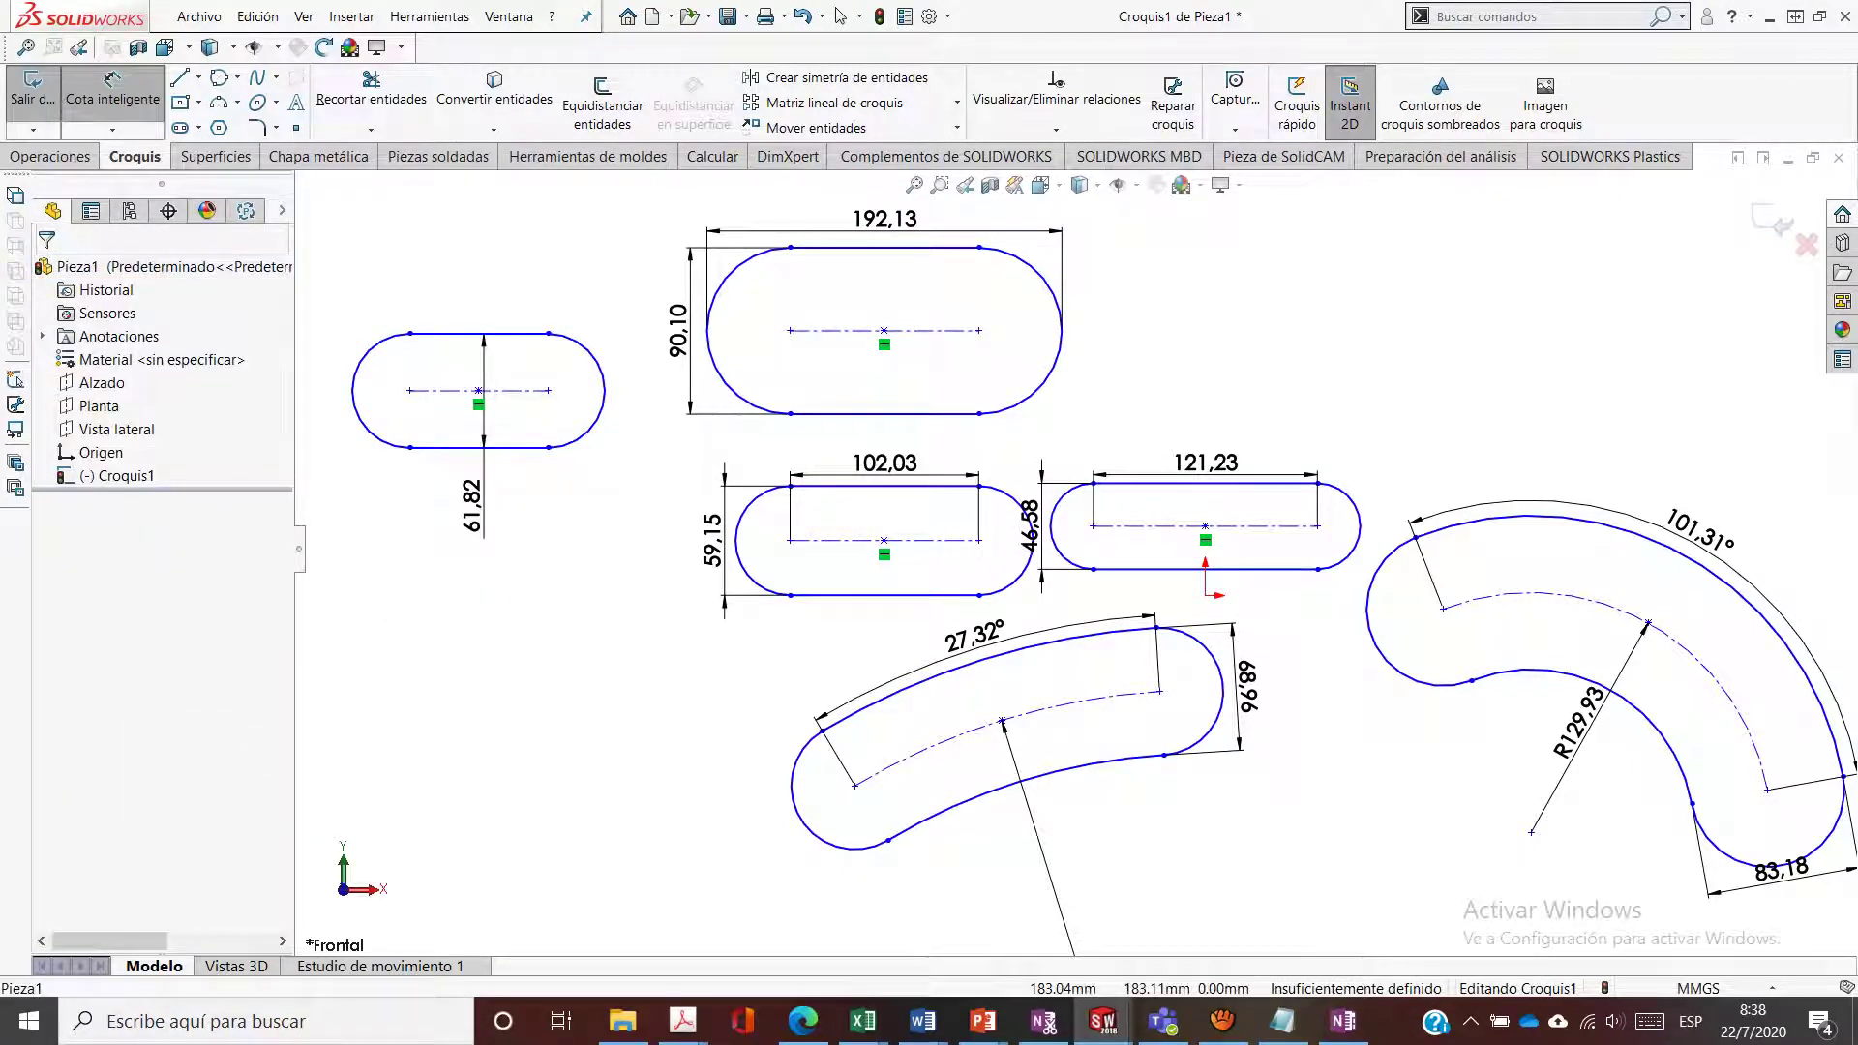
Delete all the slots and their dimensions from the sketch
key(f)
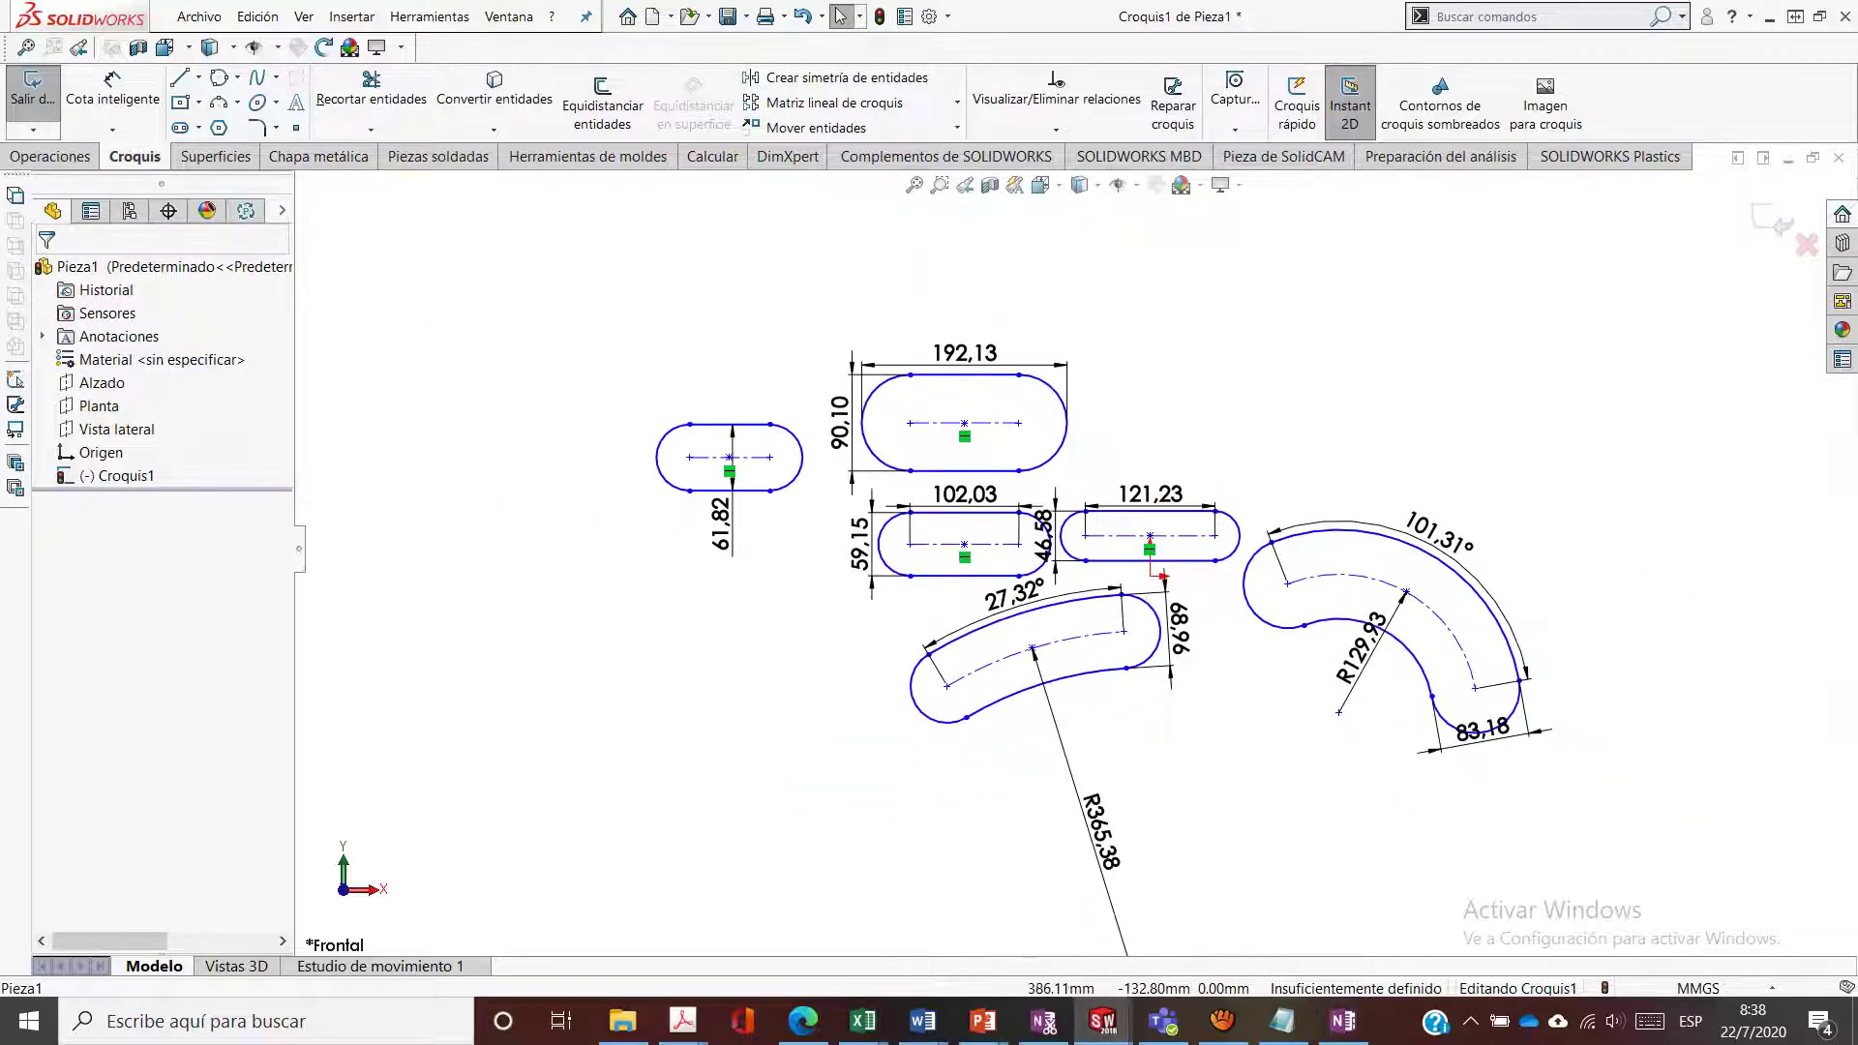
mouse_move(1638, 882)
mouse_down()
mouse_move(755, 382)
mouse_move(579, 525)
mouse_move(691, 682)
mouse_up()
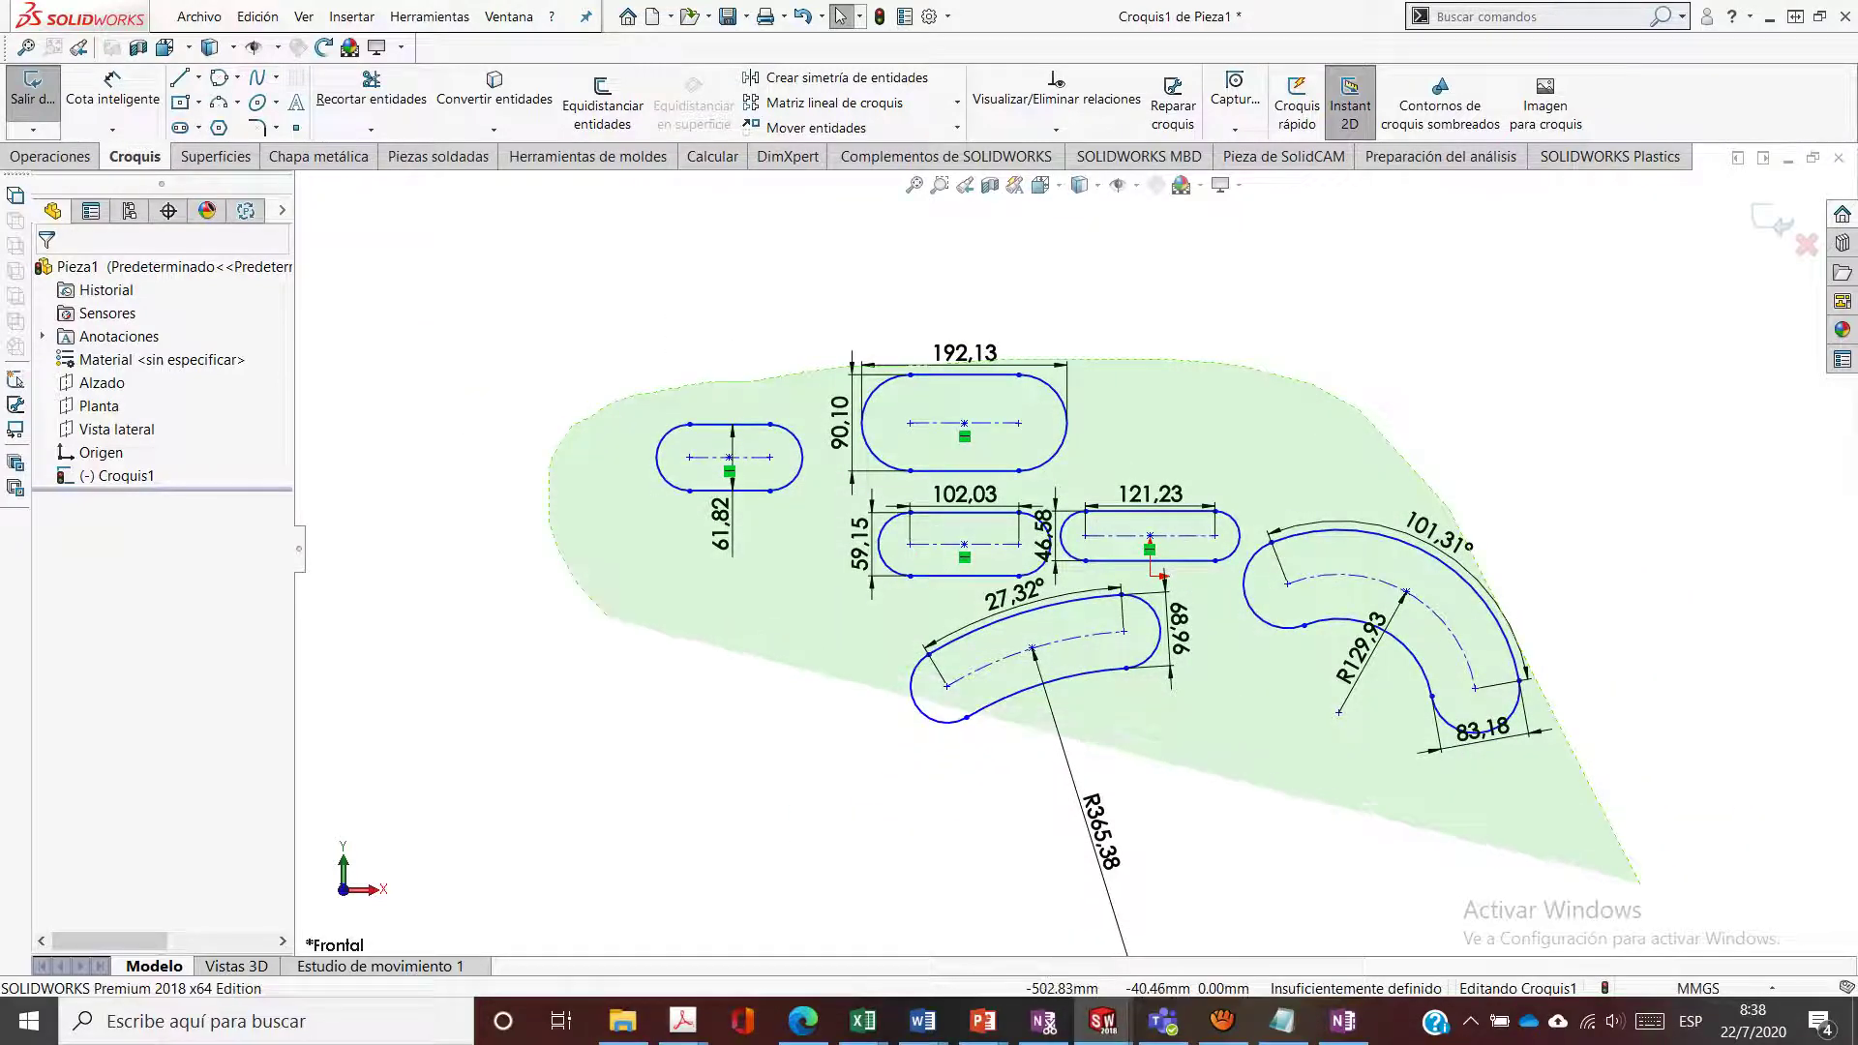
key(Delete)
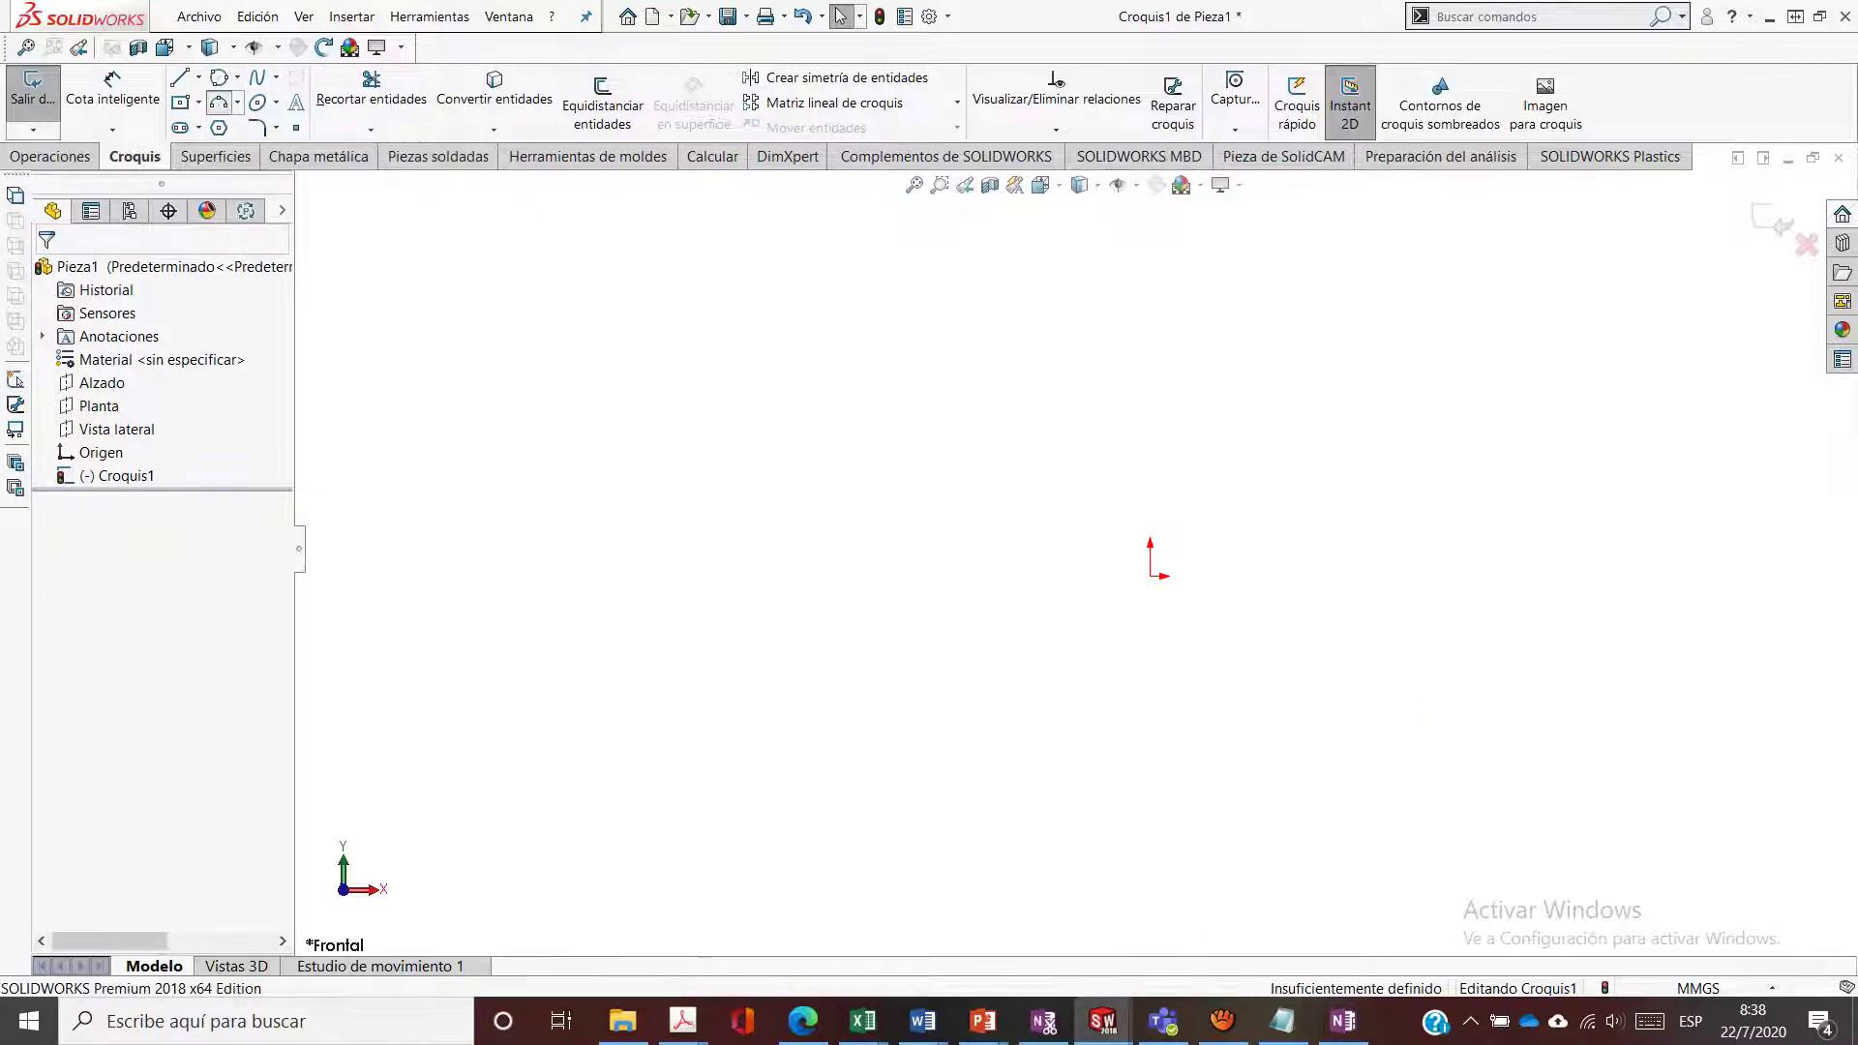
Sketch a centerpoint arc of about 238 mm radius, bulging upward, well away from the origin on its negative X side
click(219, 102)
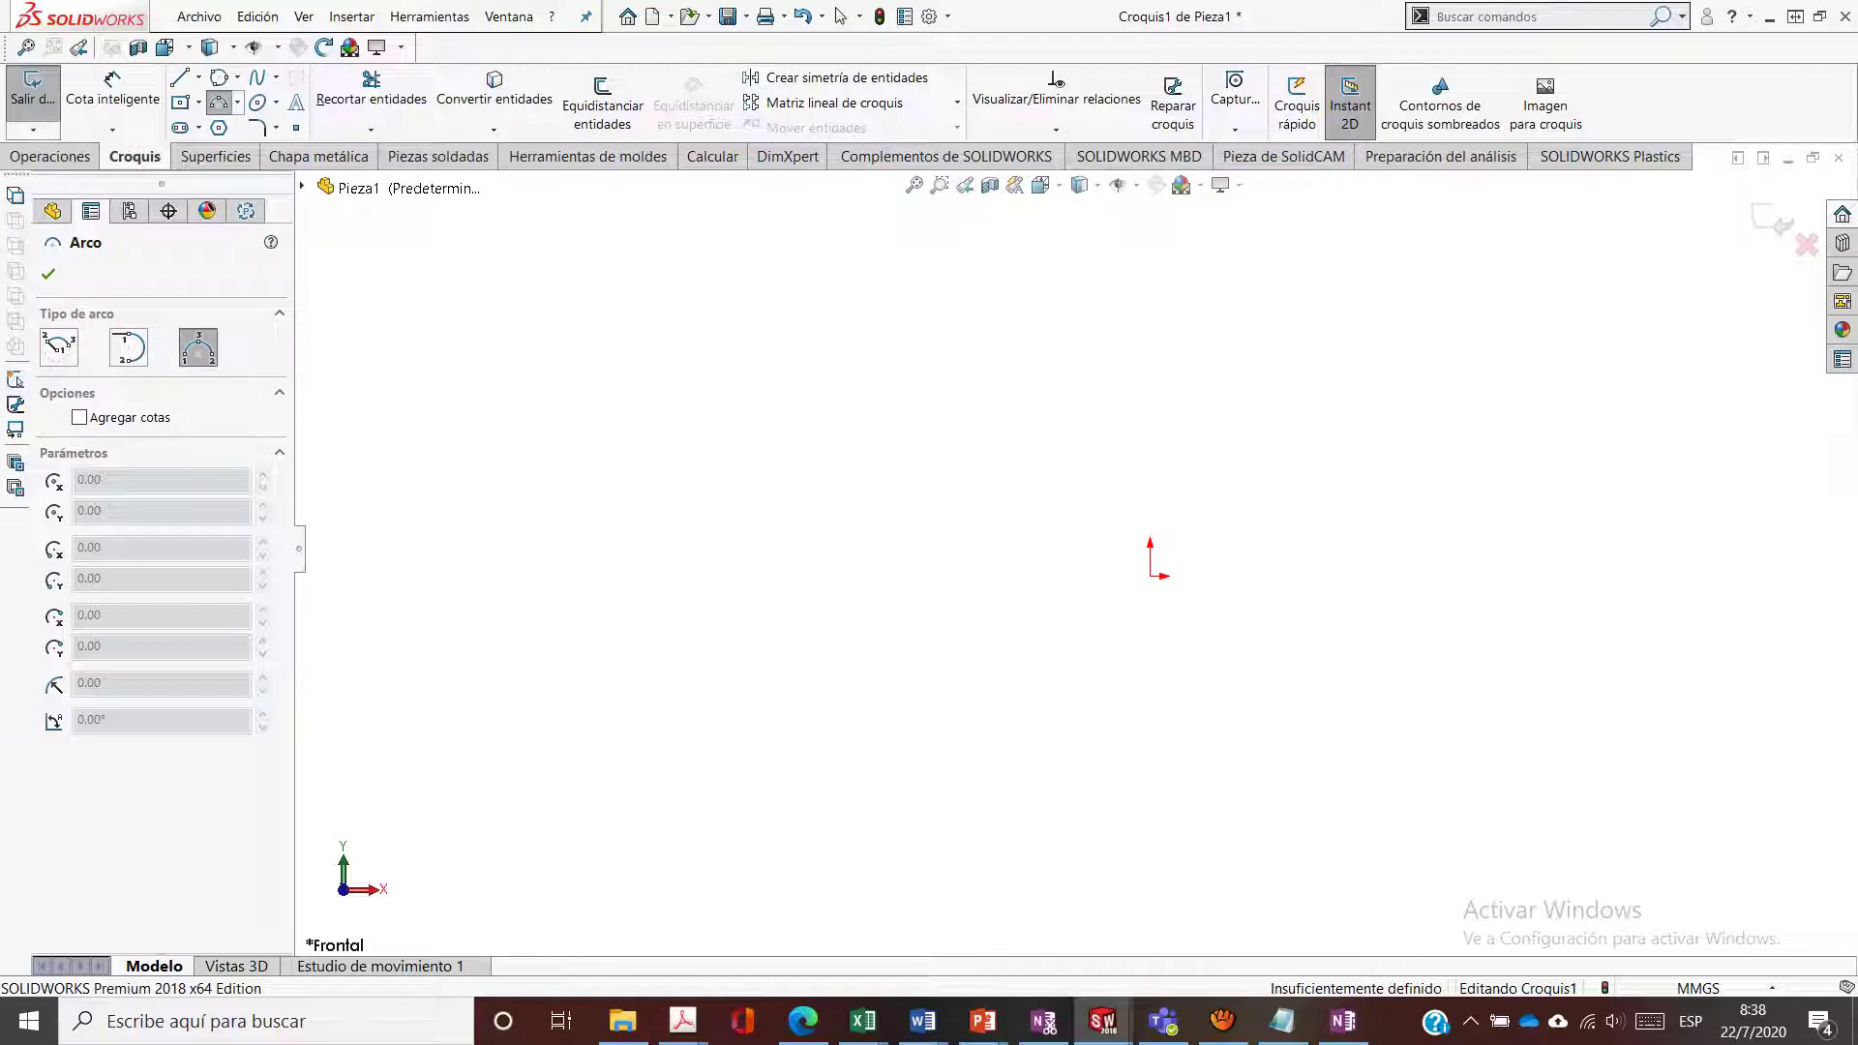
click(59, 347)
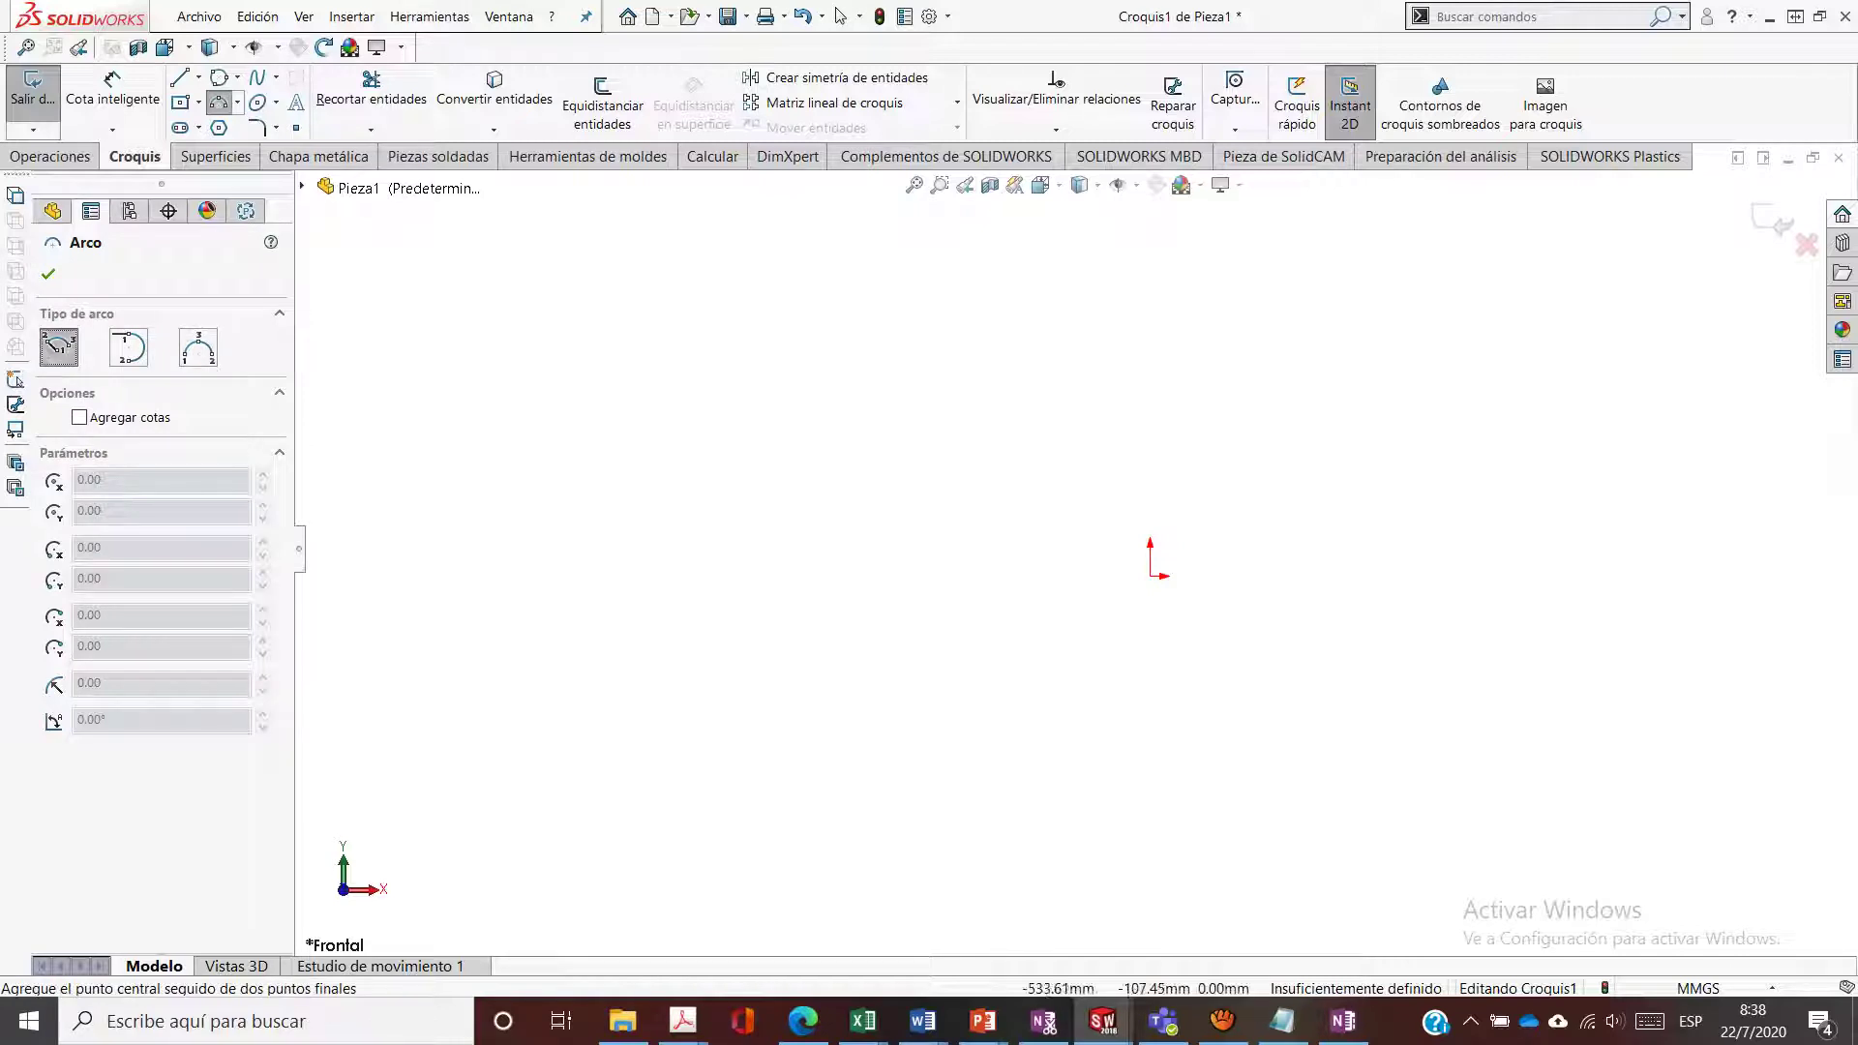
click(608, 628)
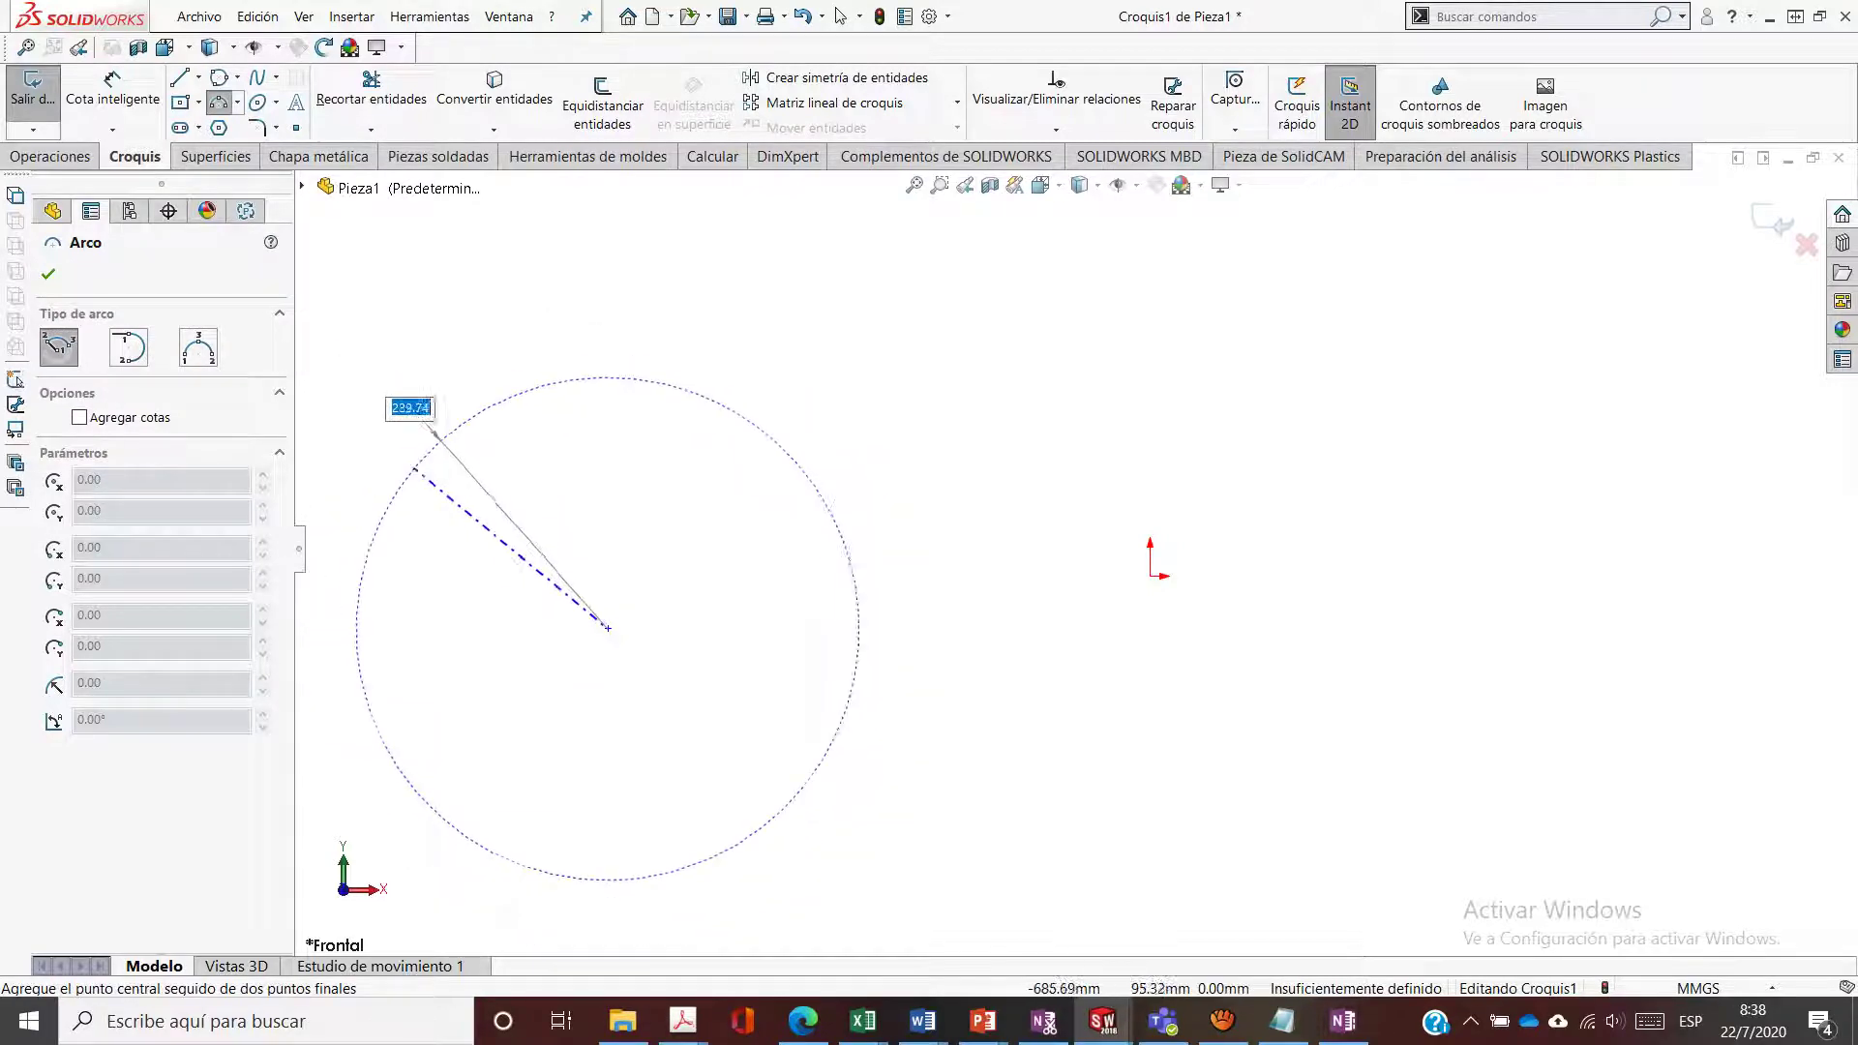
click(404, 478)
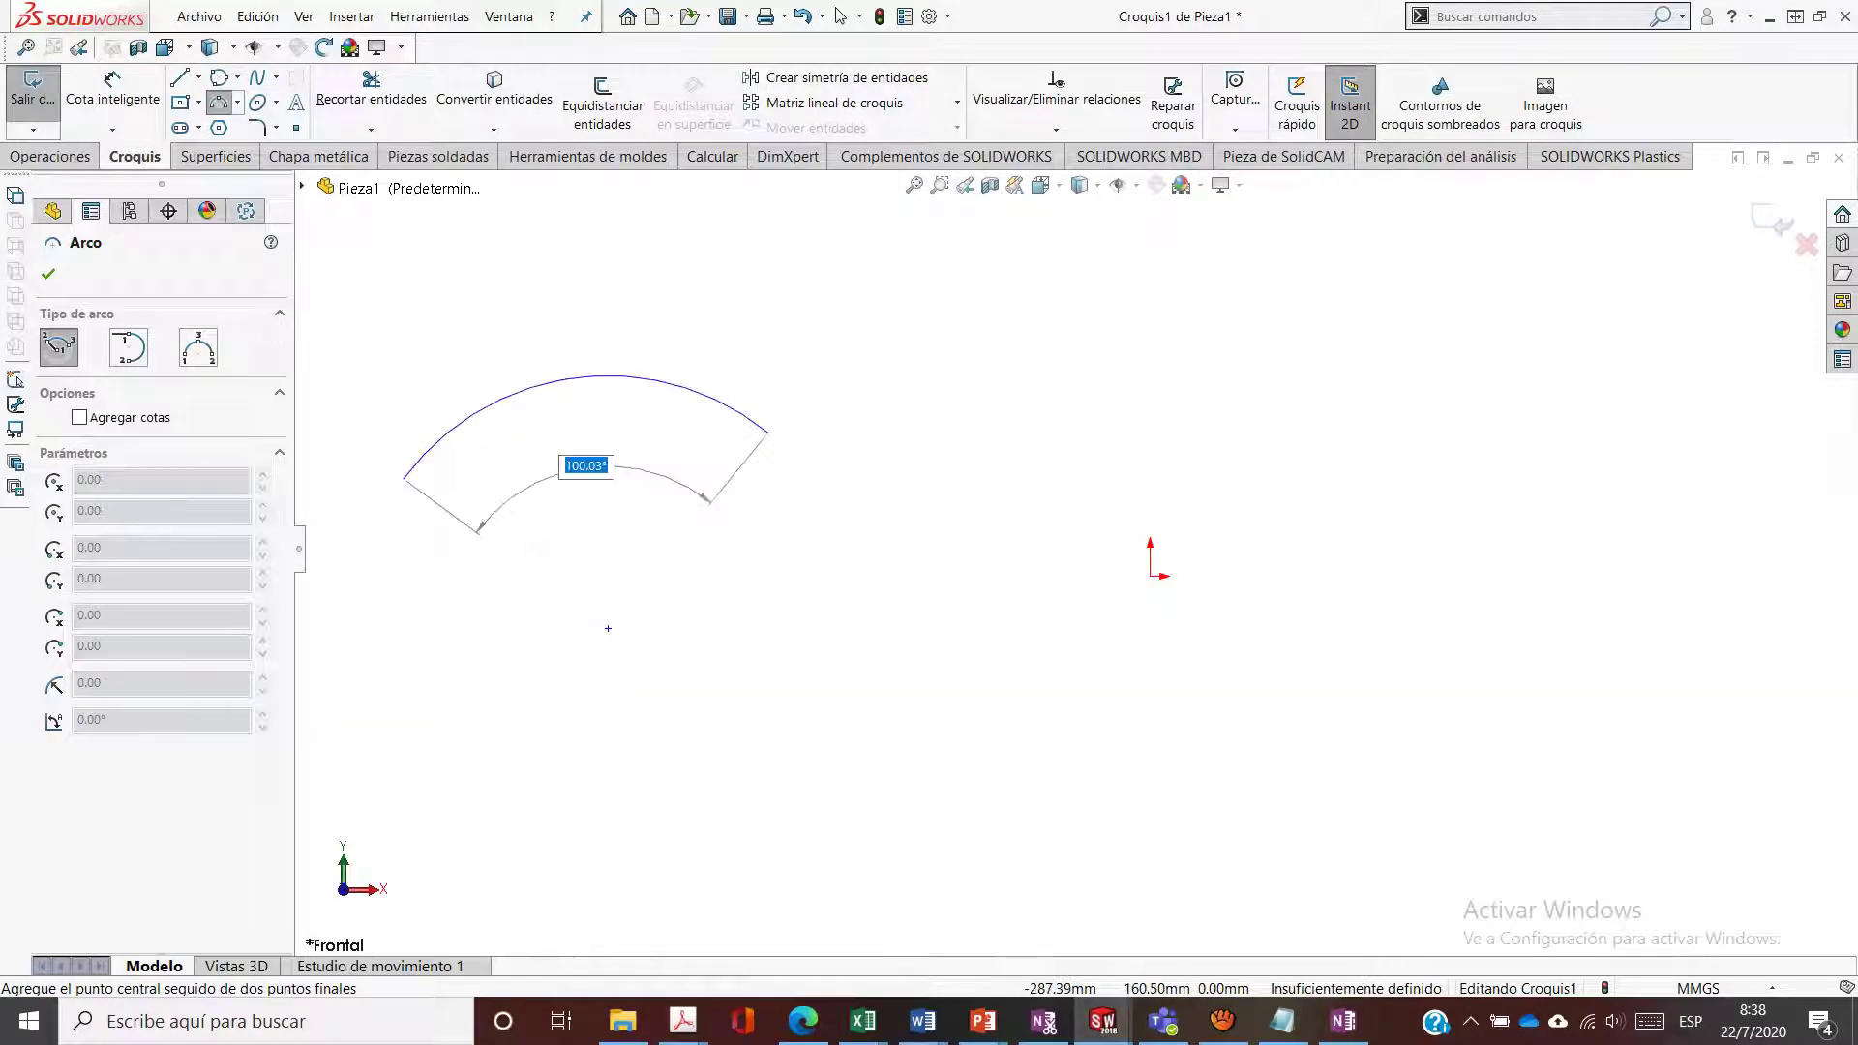
click(856, 583)
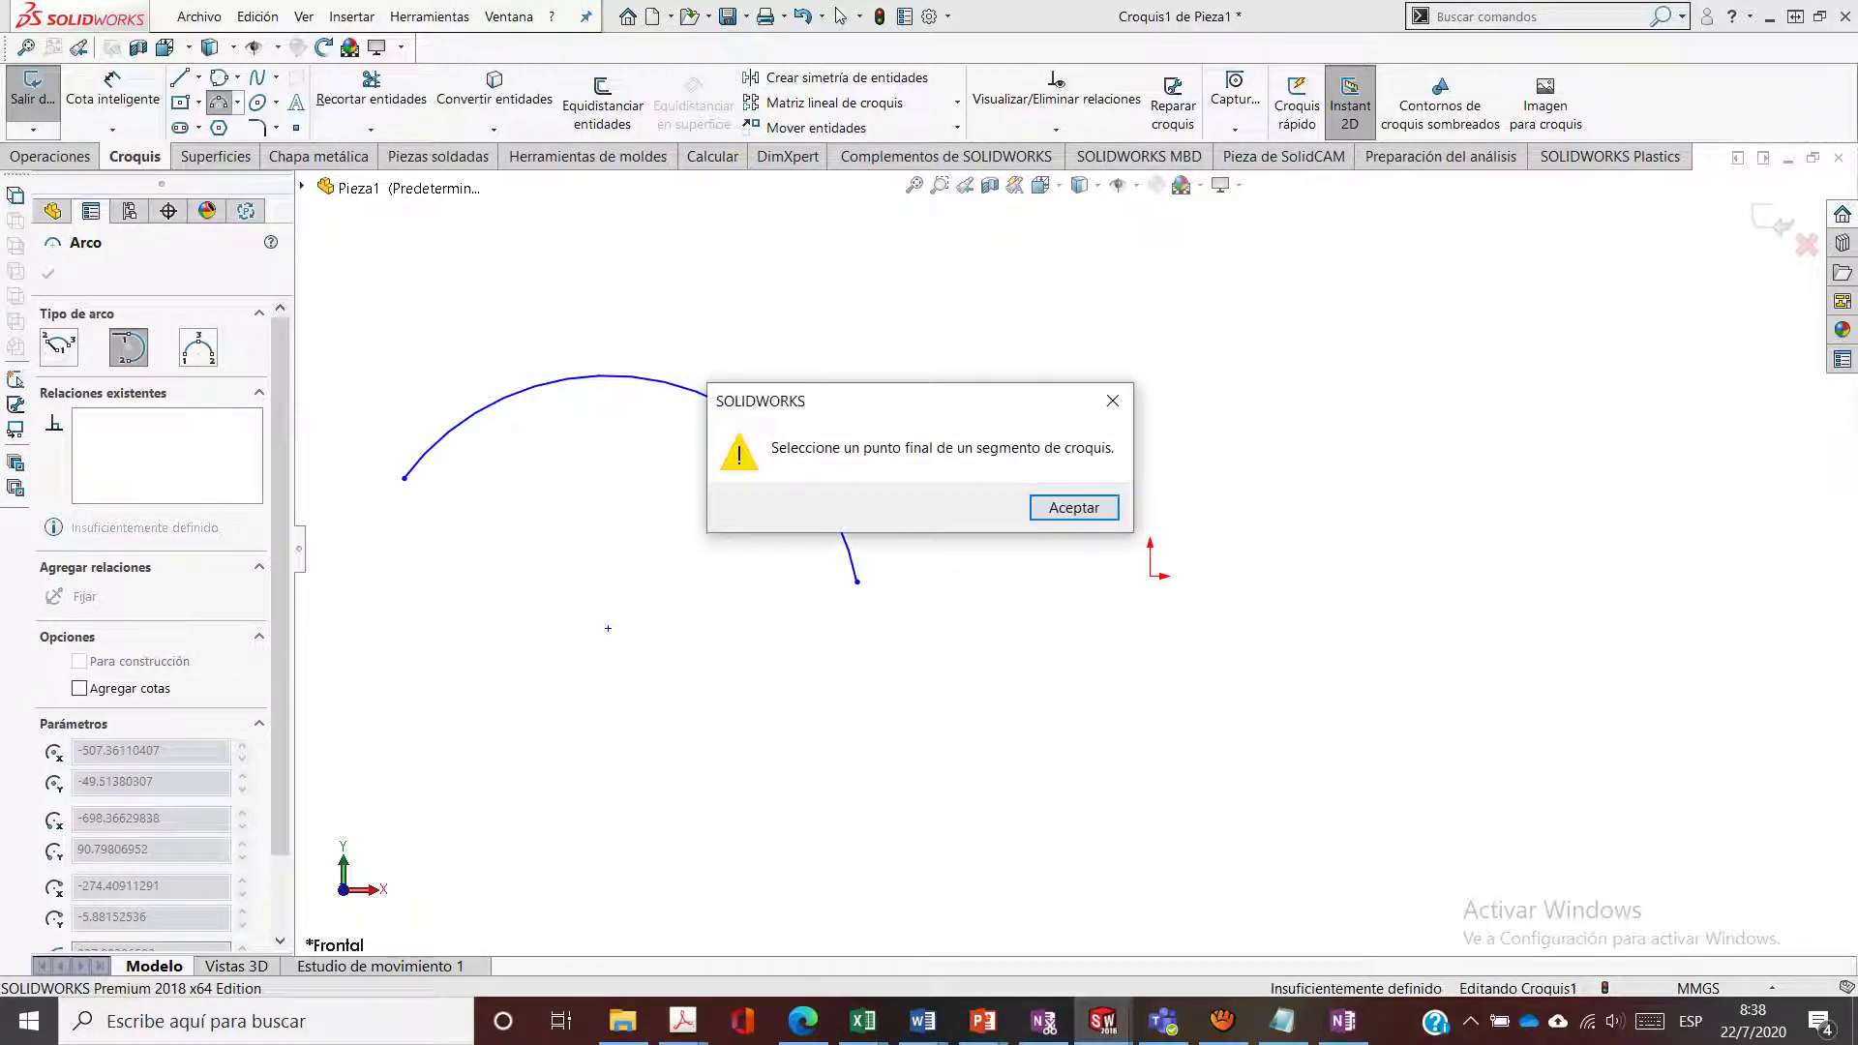
click(1074, 506)
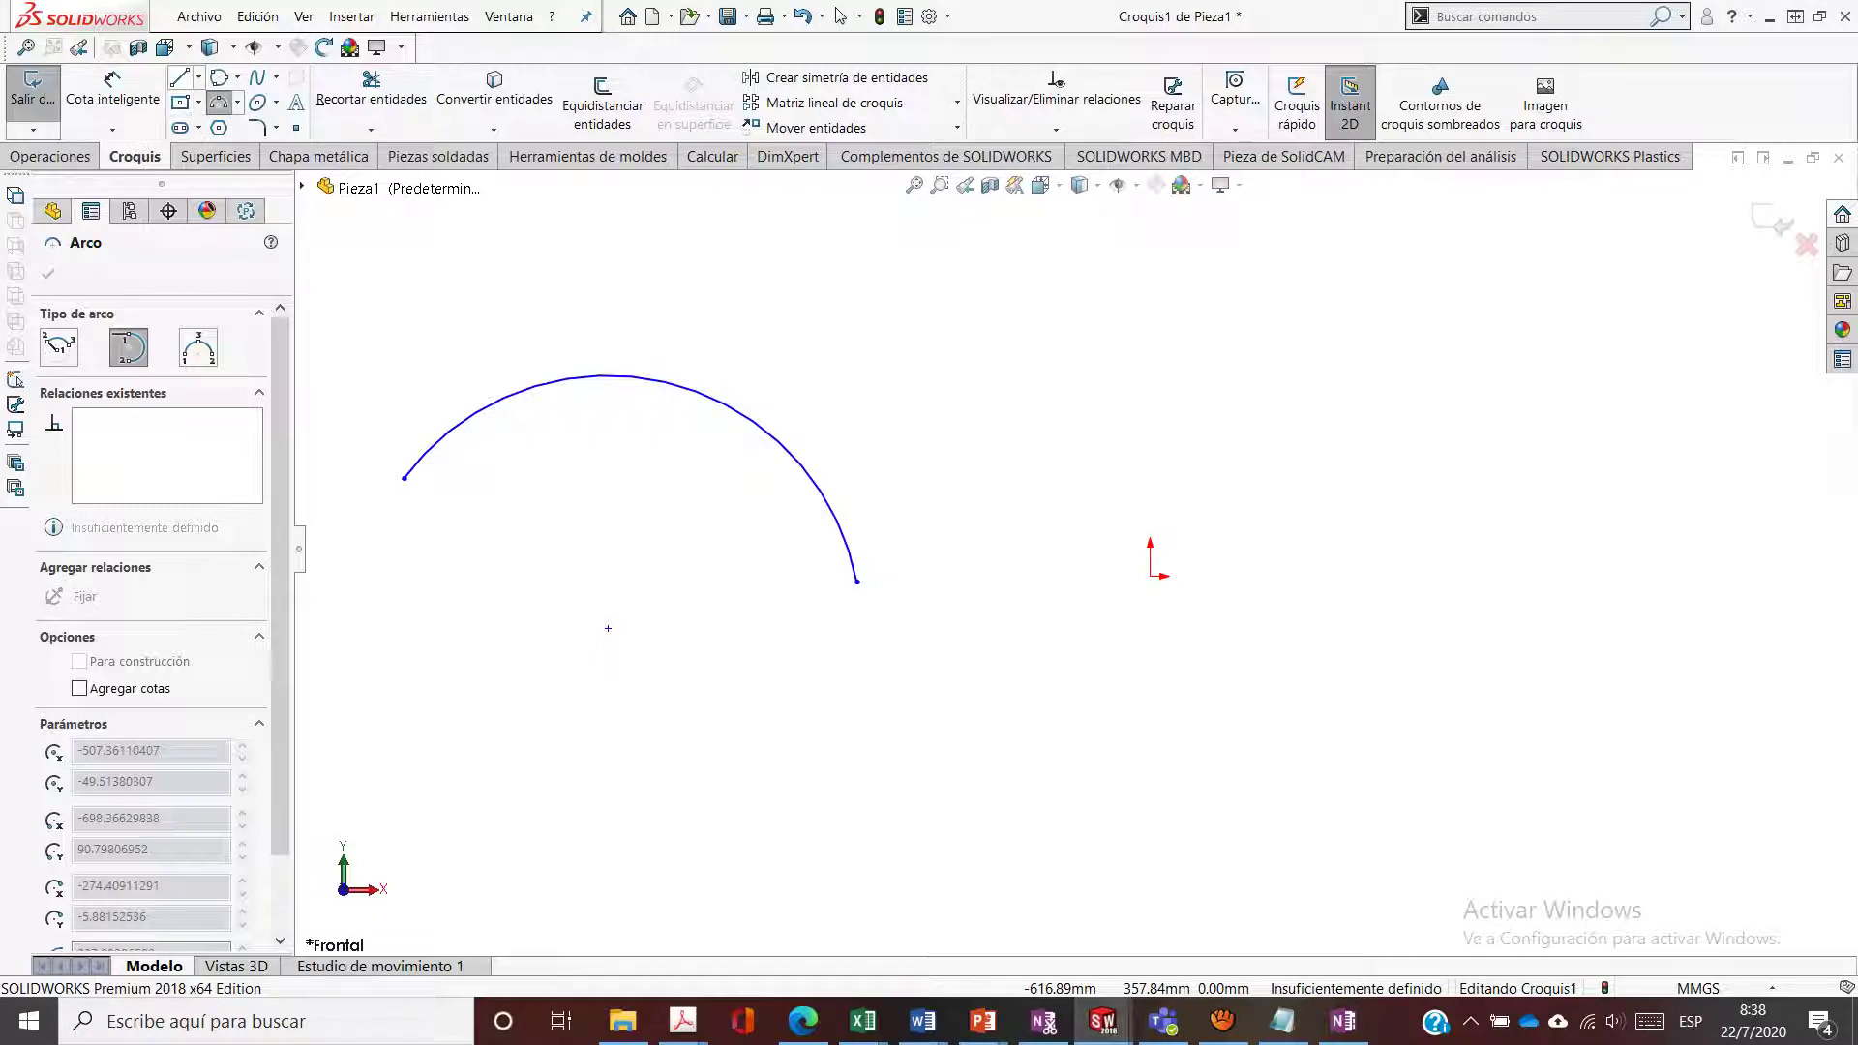
Sketch a horizontal line about 312 mm long above the origin
click(180, 77)
click(959, 406)
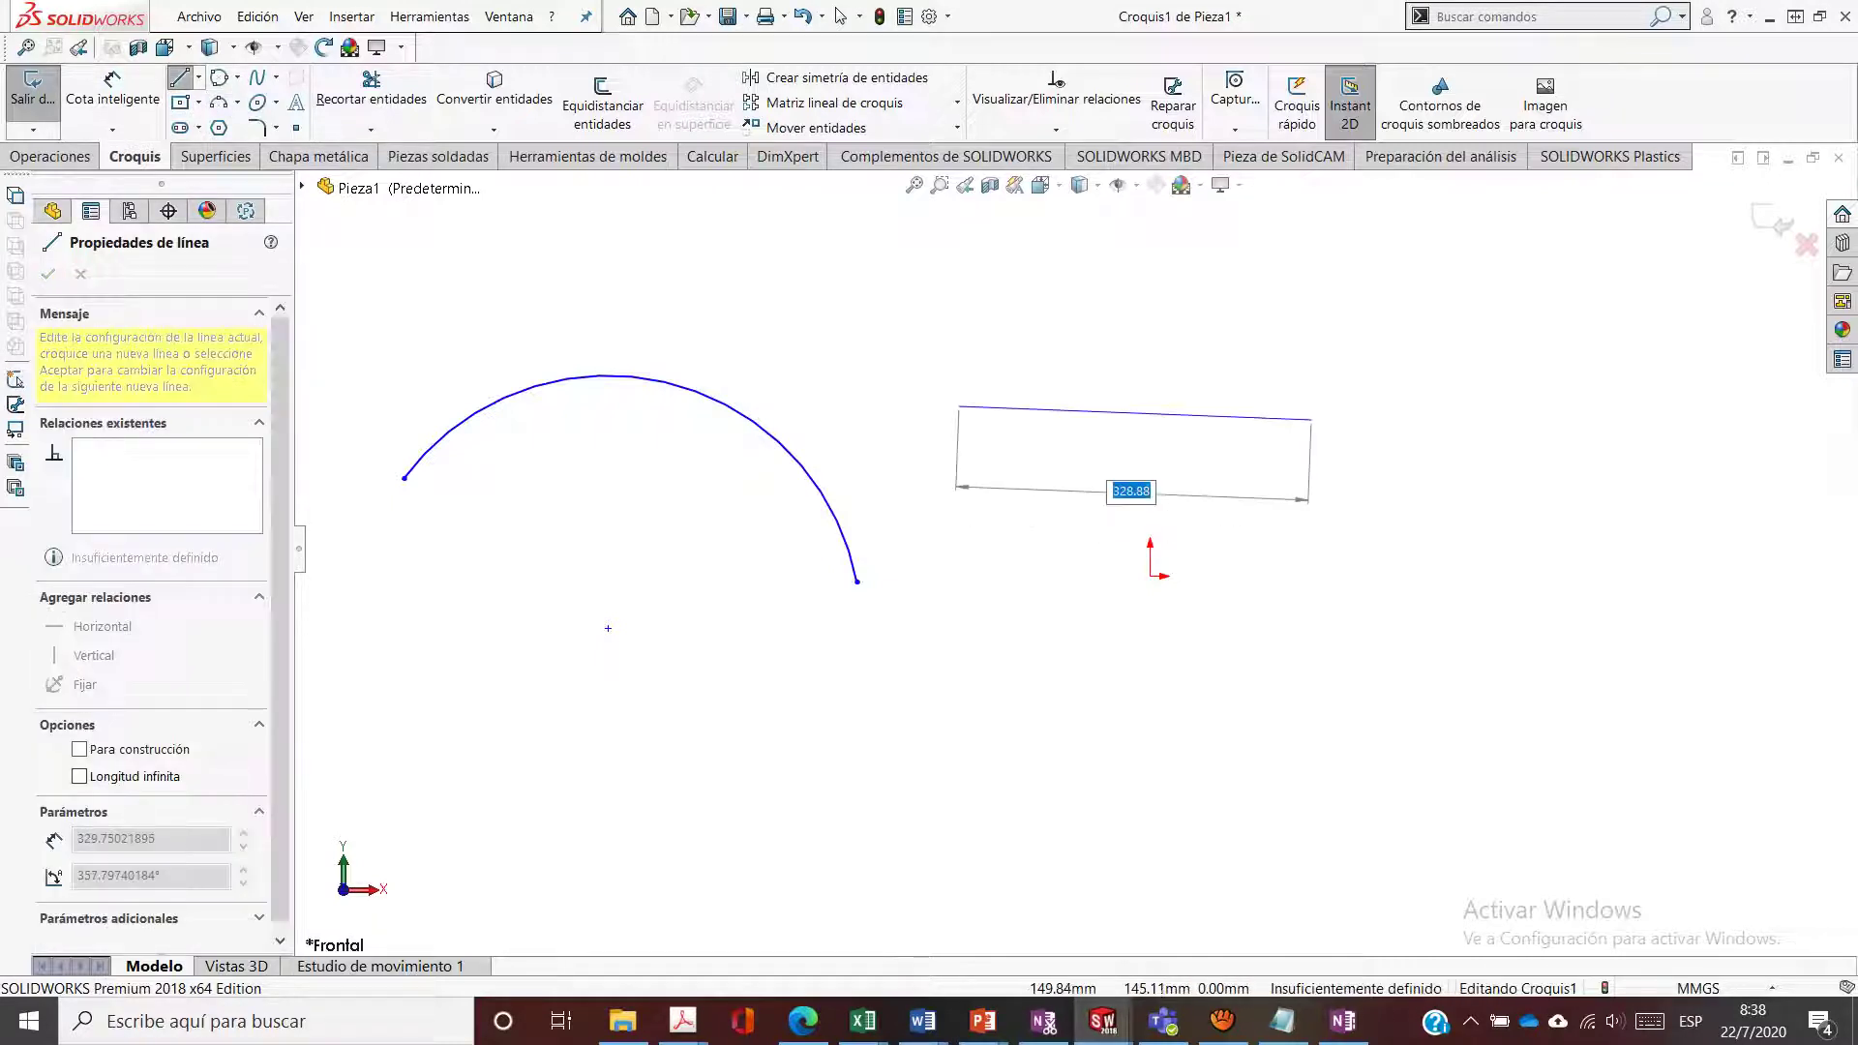
click(1294, 406)
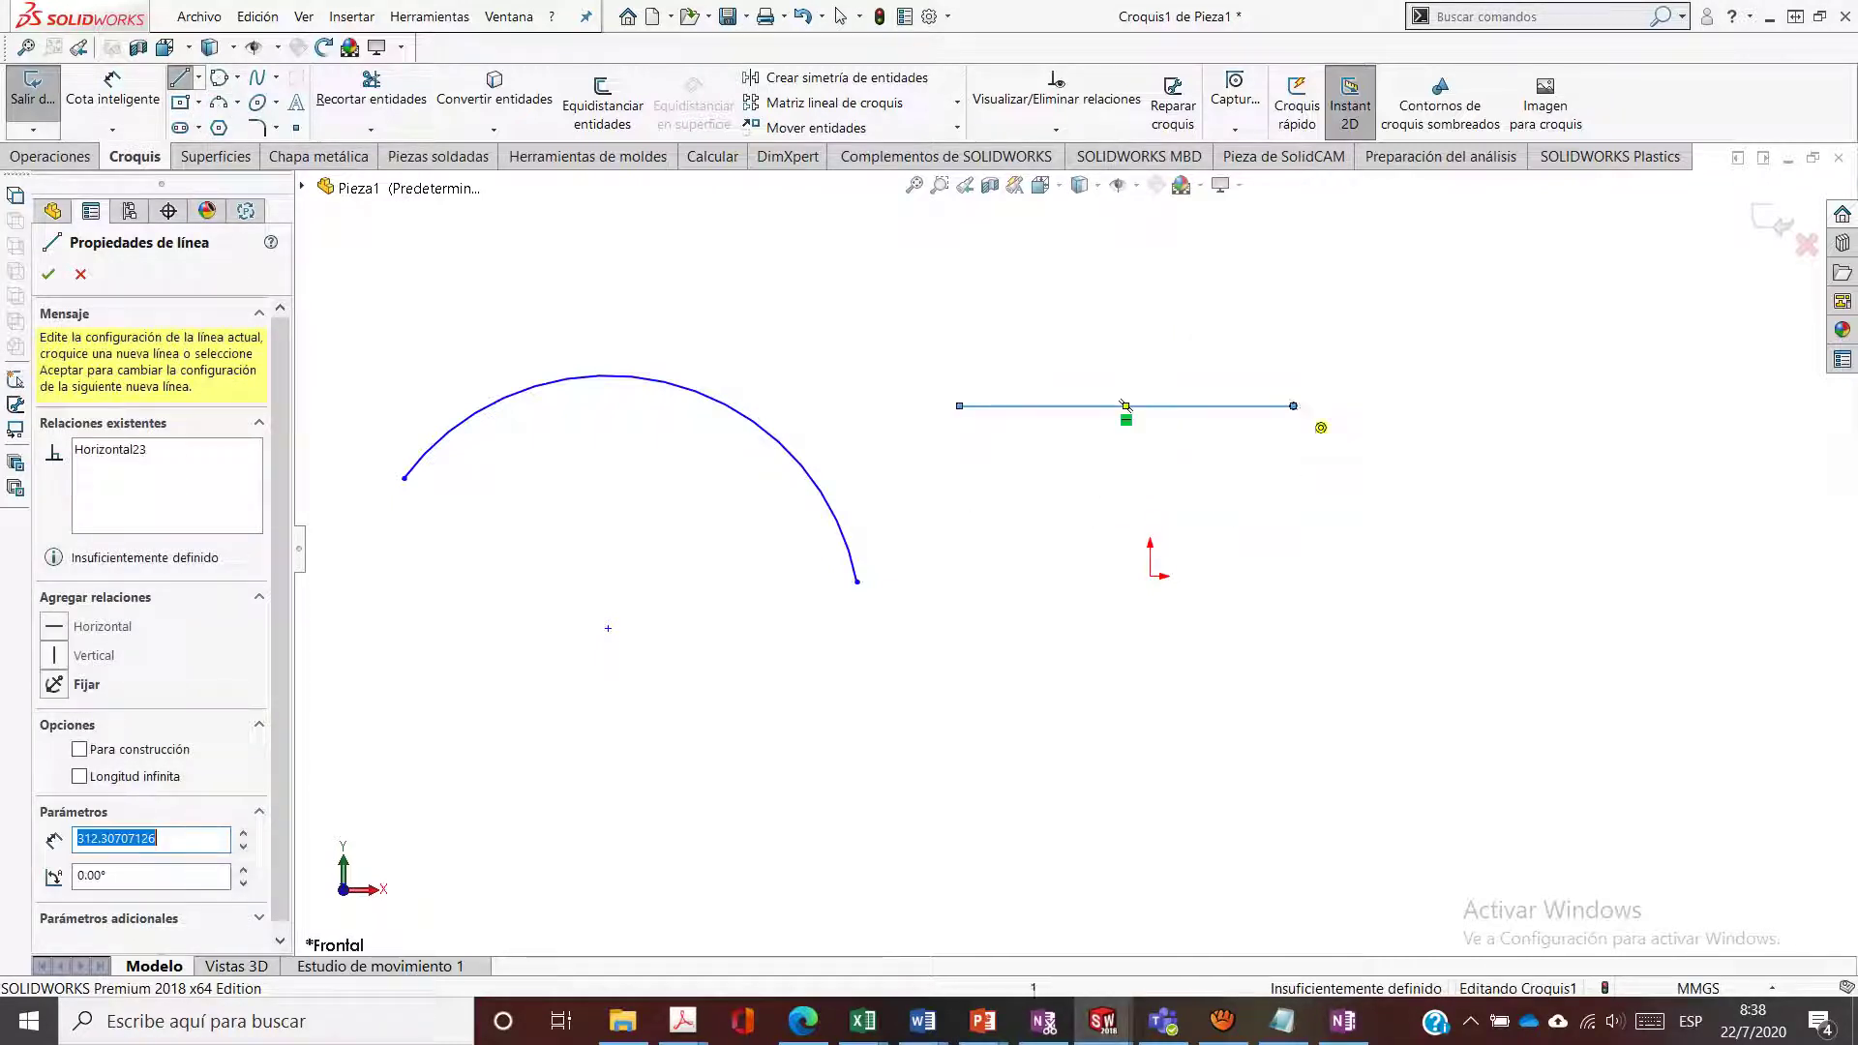
Sketch a half-circle tangent arc of about 112 mm radius from the horizontal line's positive-X end, curving downward
click(219, 100)
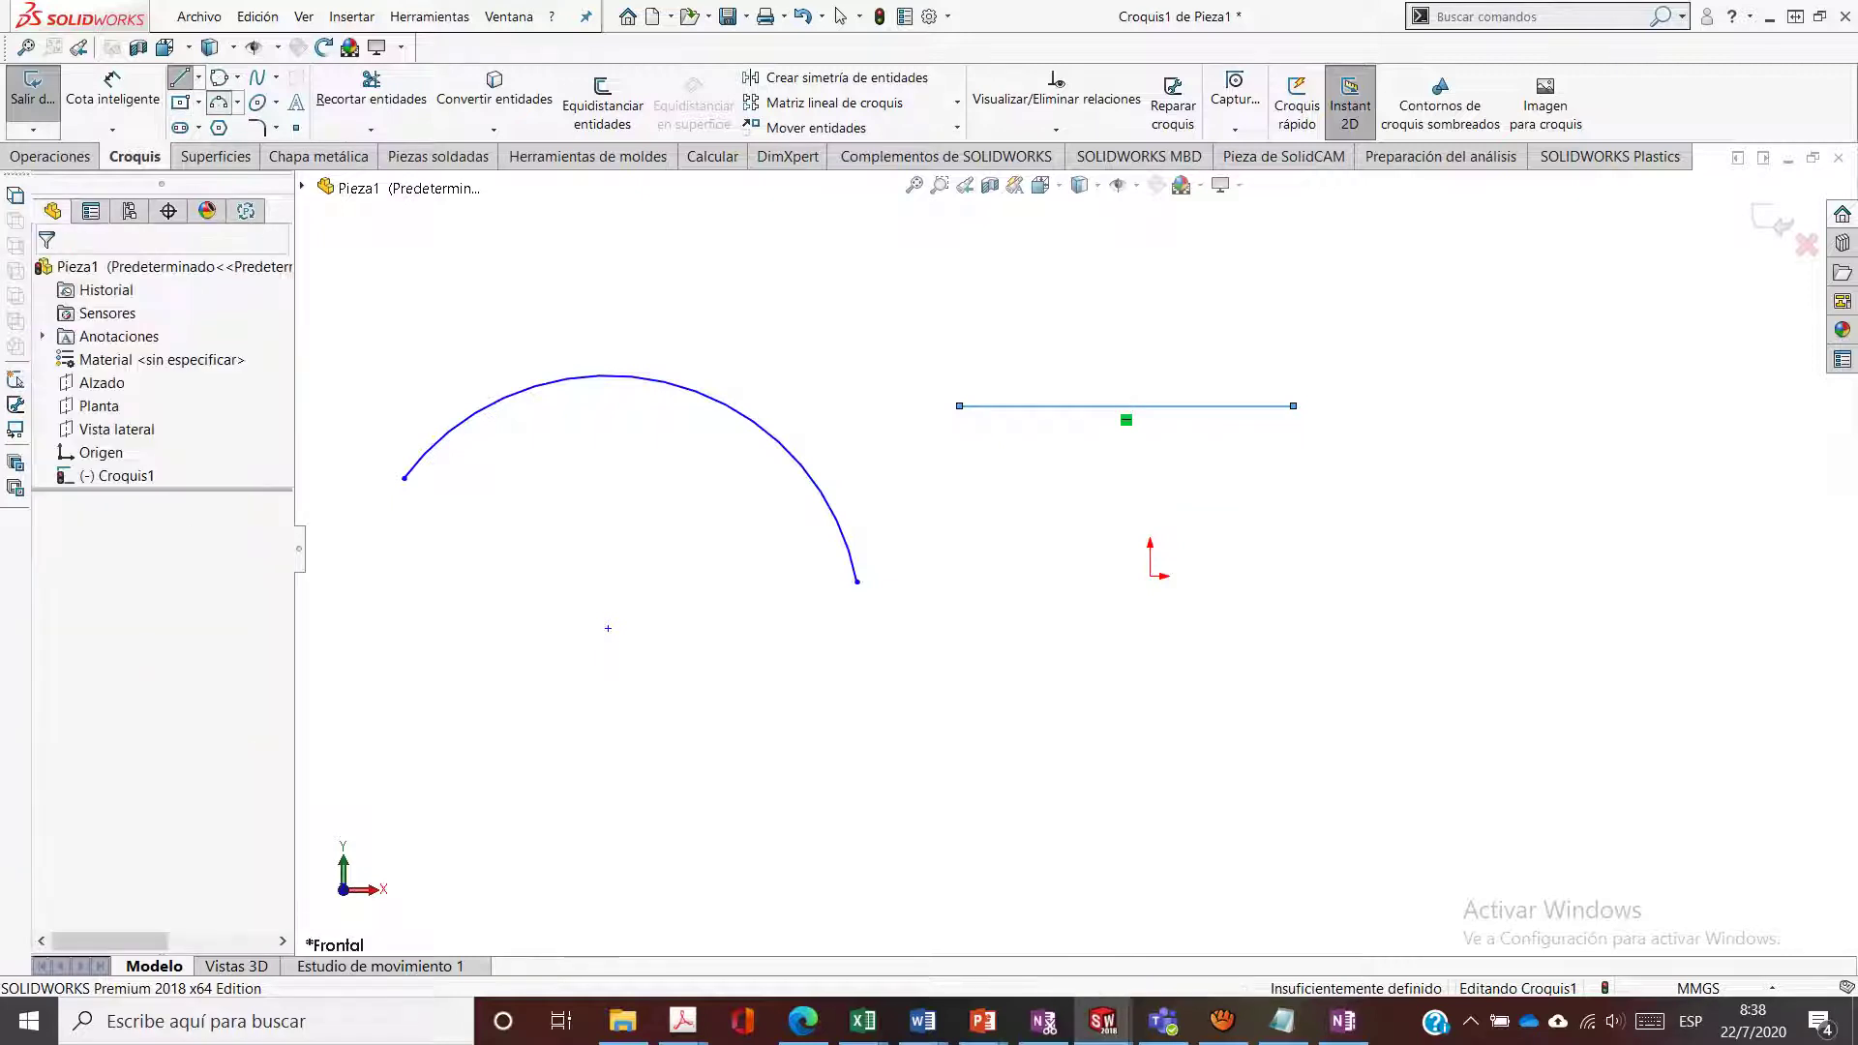
click(129, 348)
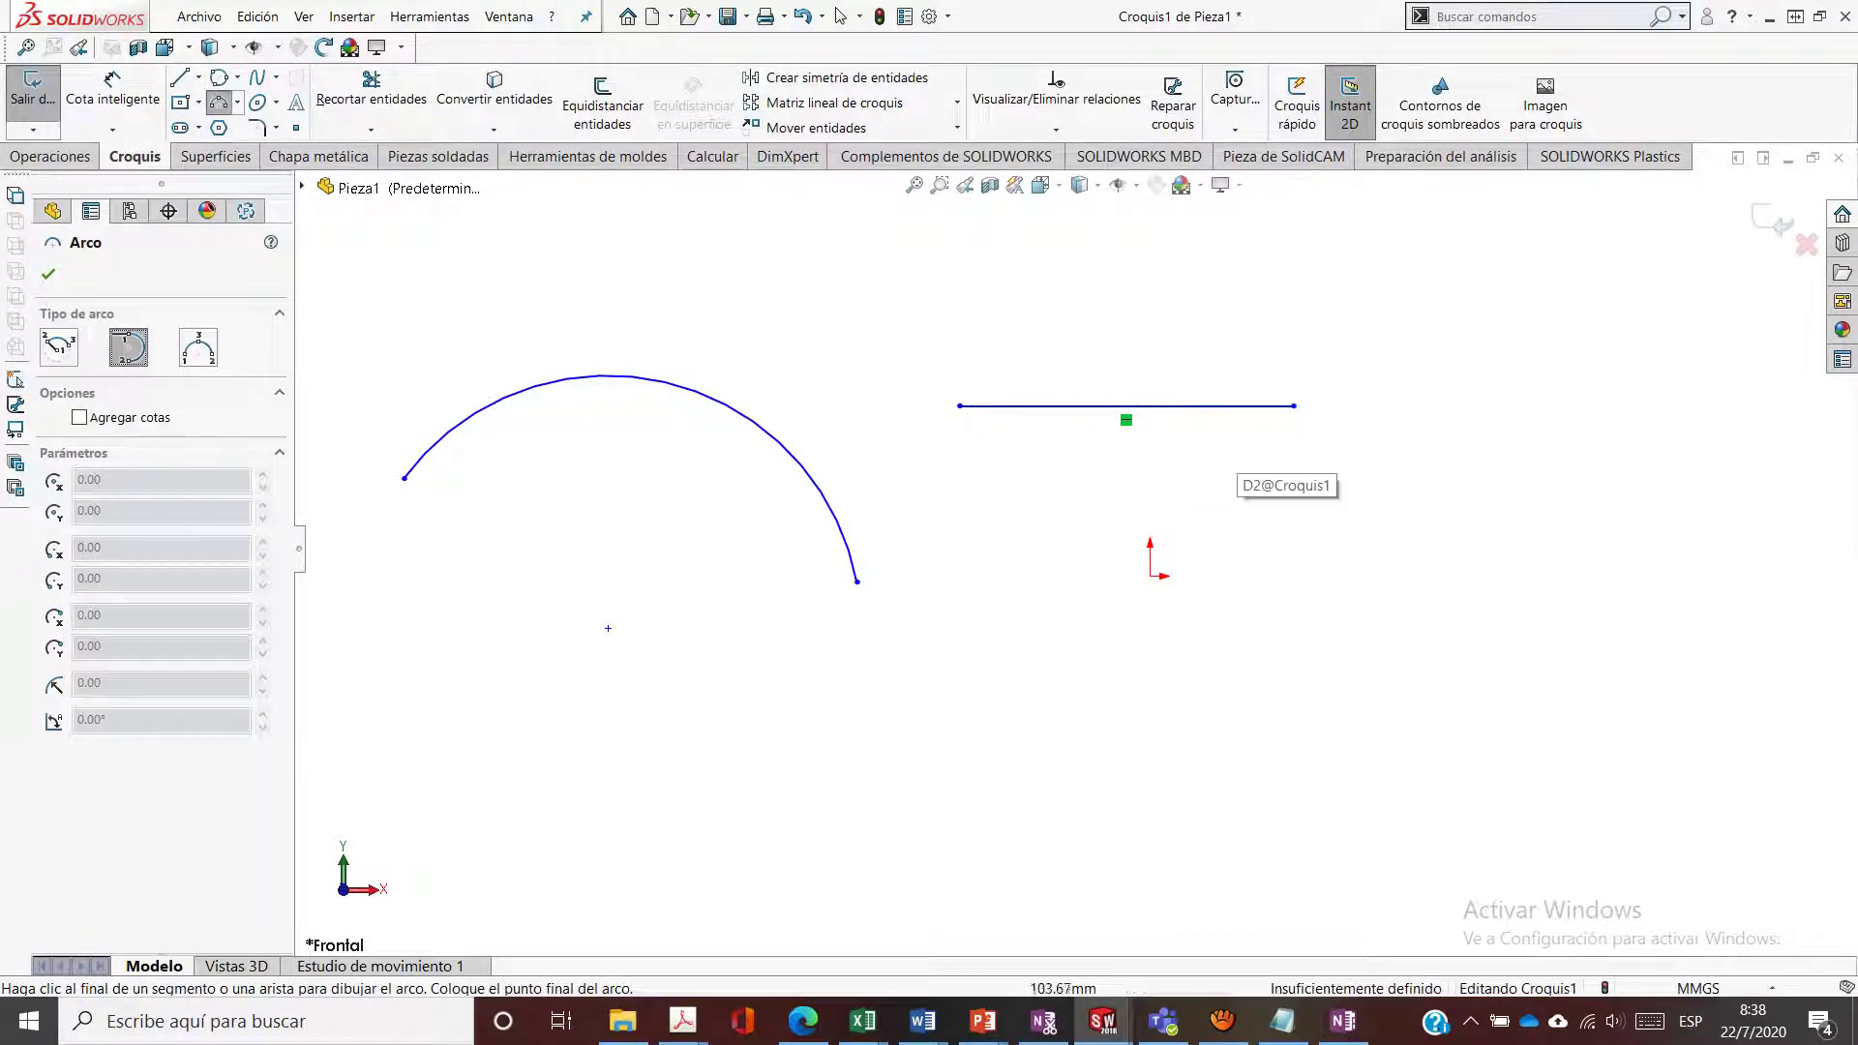
click(1296, 408)
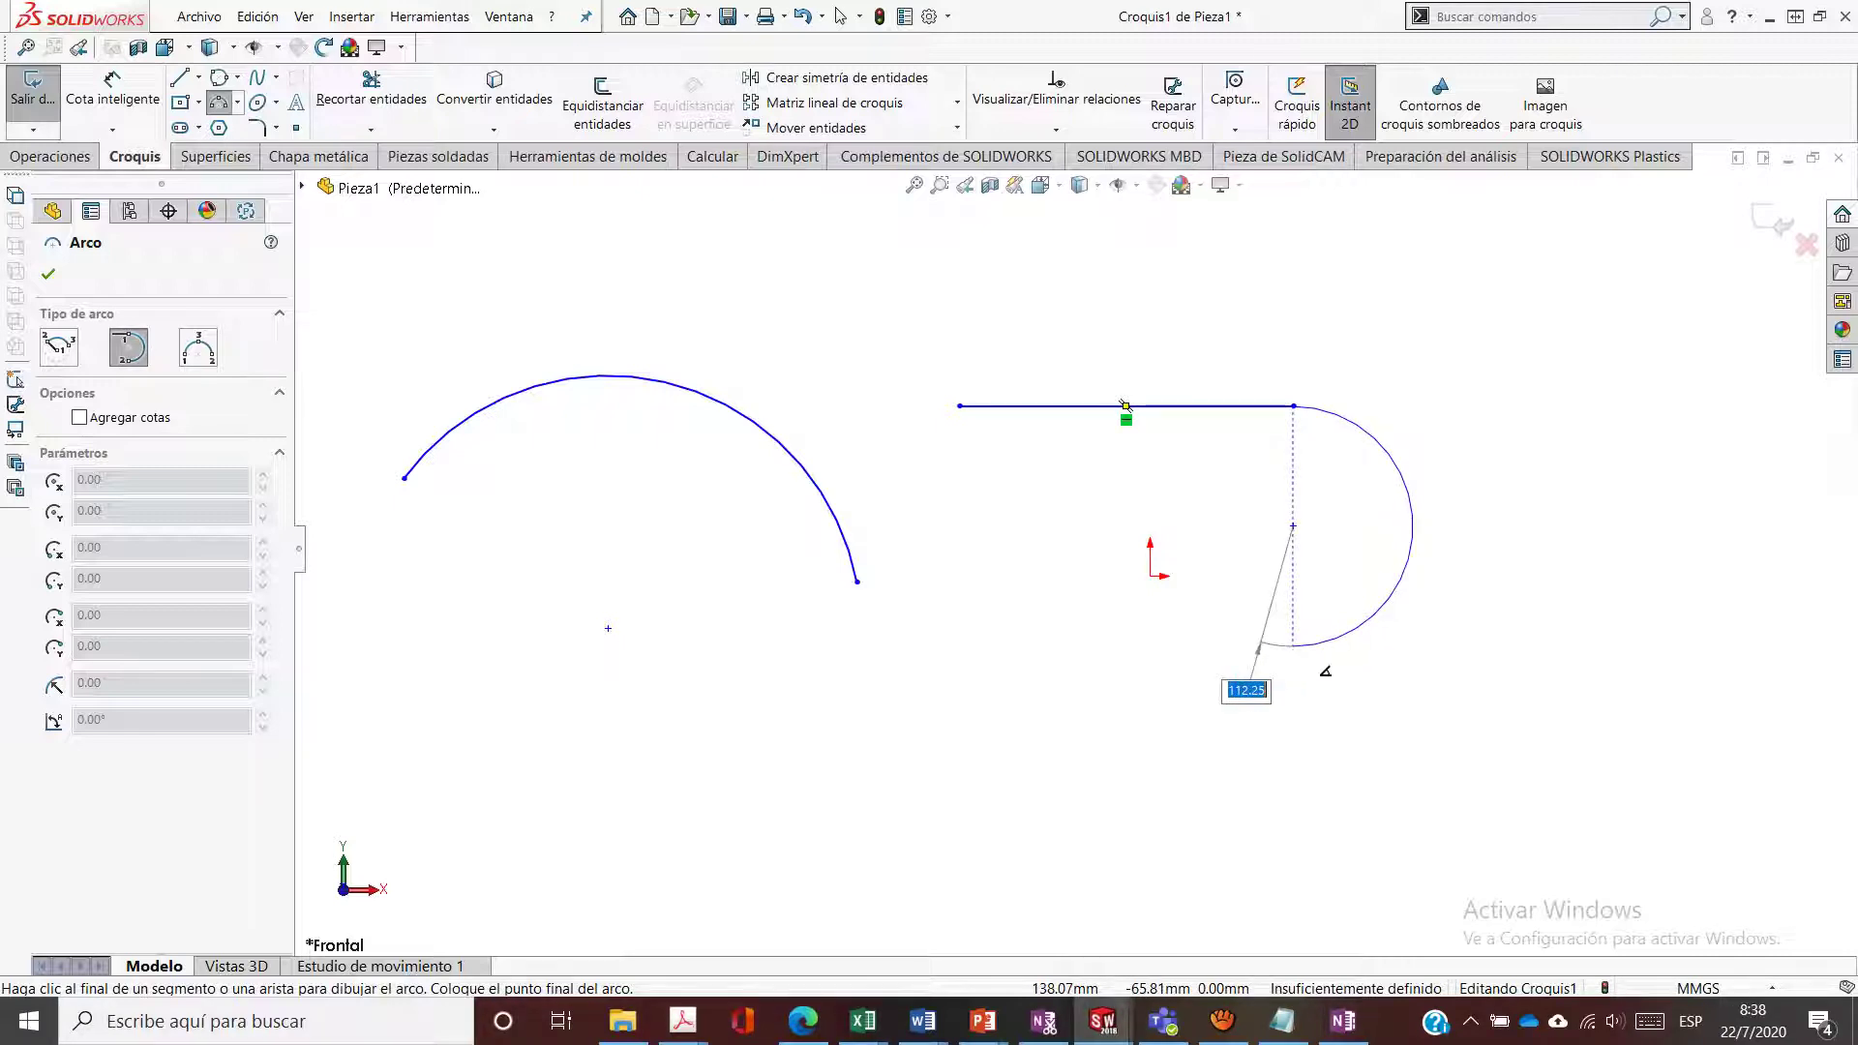
click(1293, 645)
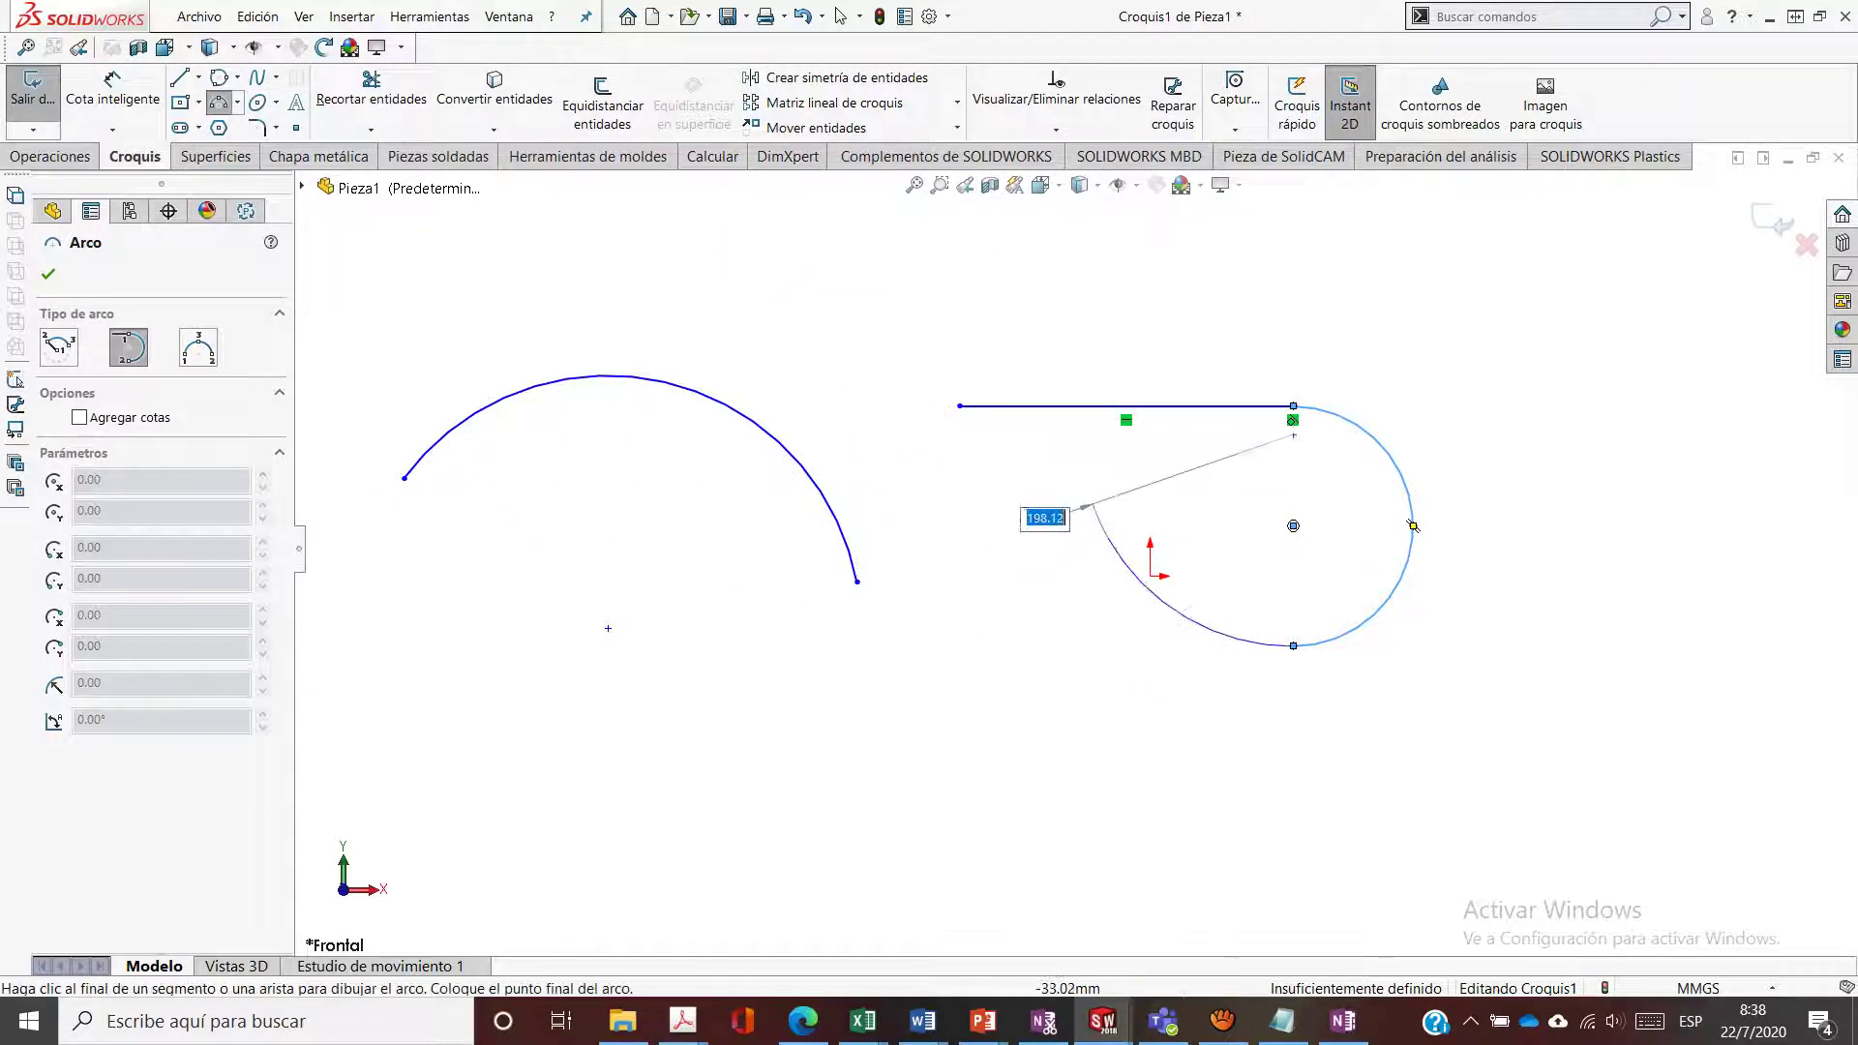
key(Escape)
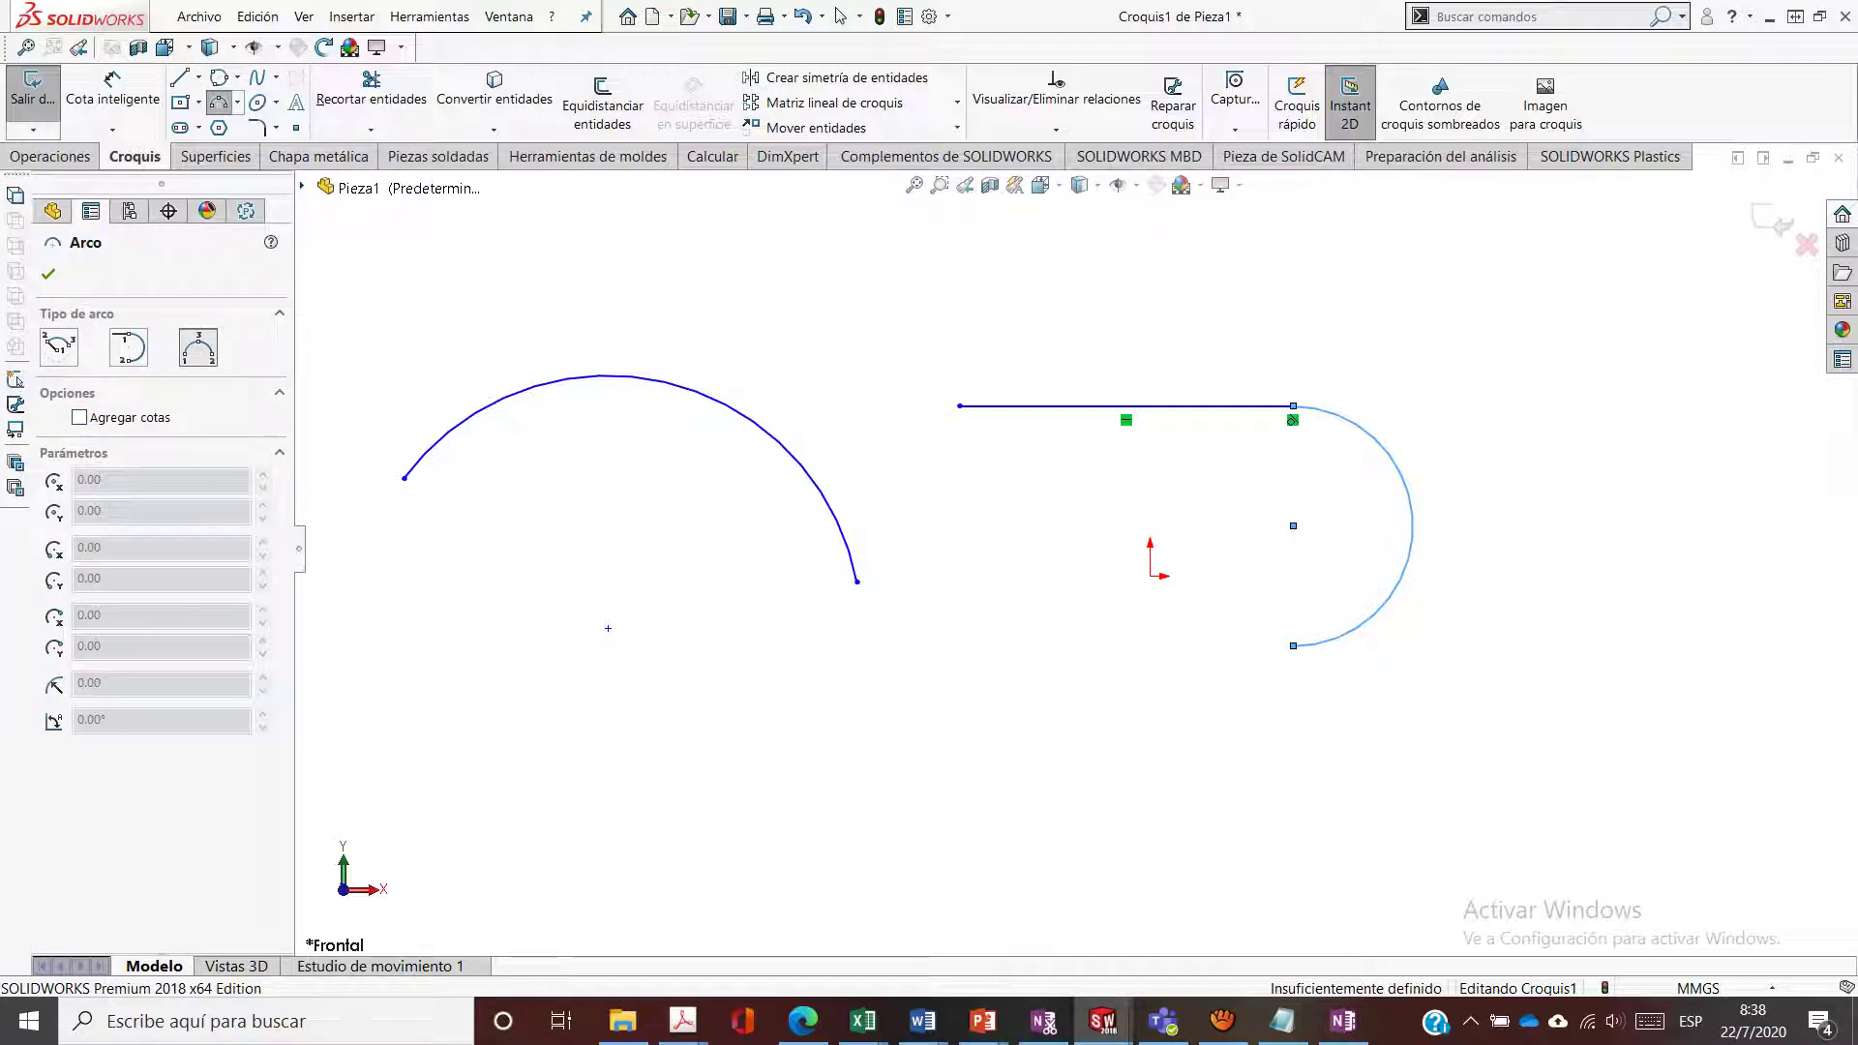
Sketch a three-point arc bulging upward, directly below the centerpoint arc
click(199, 348)
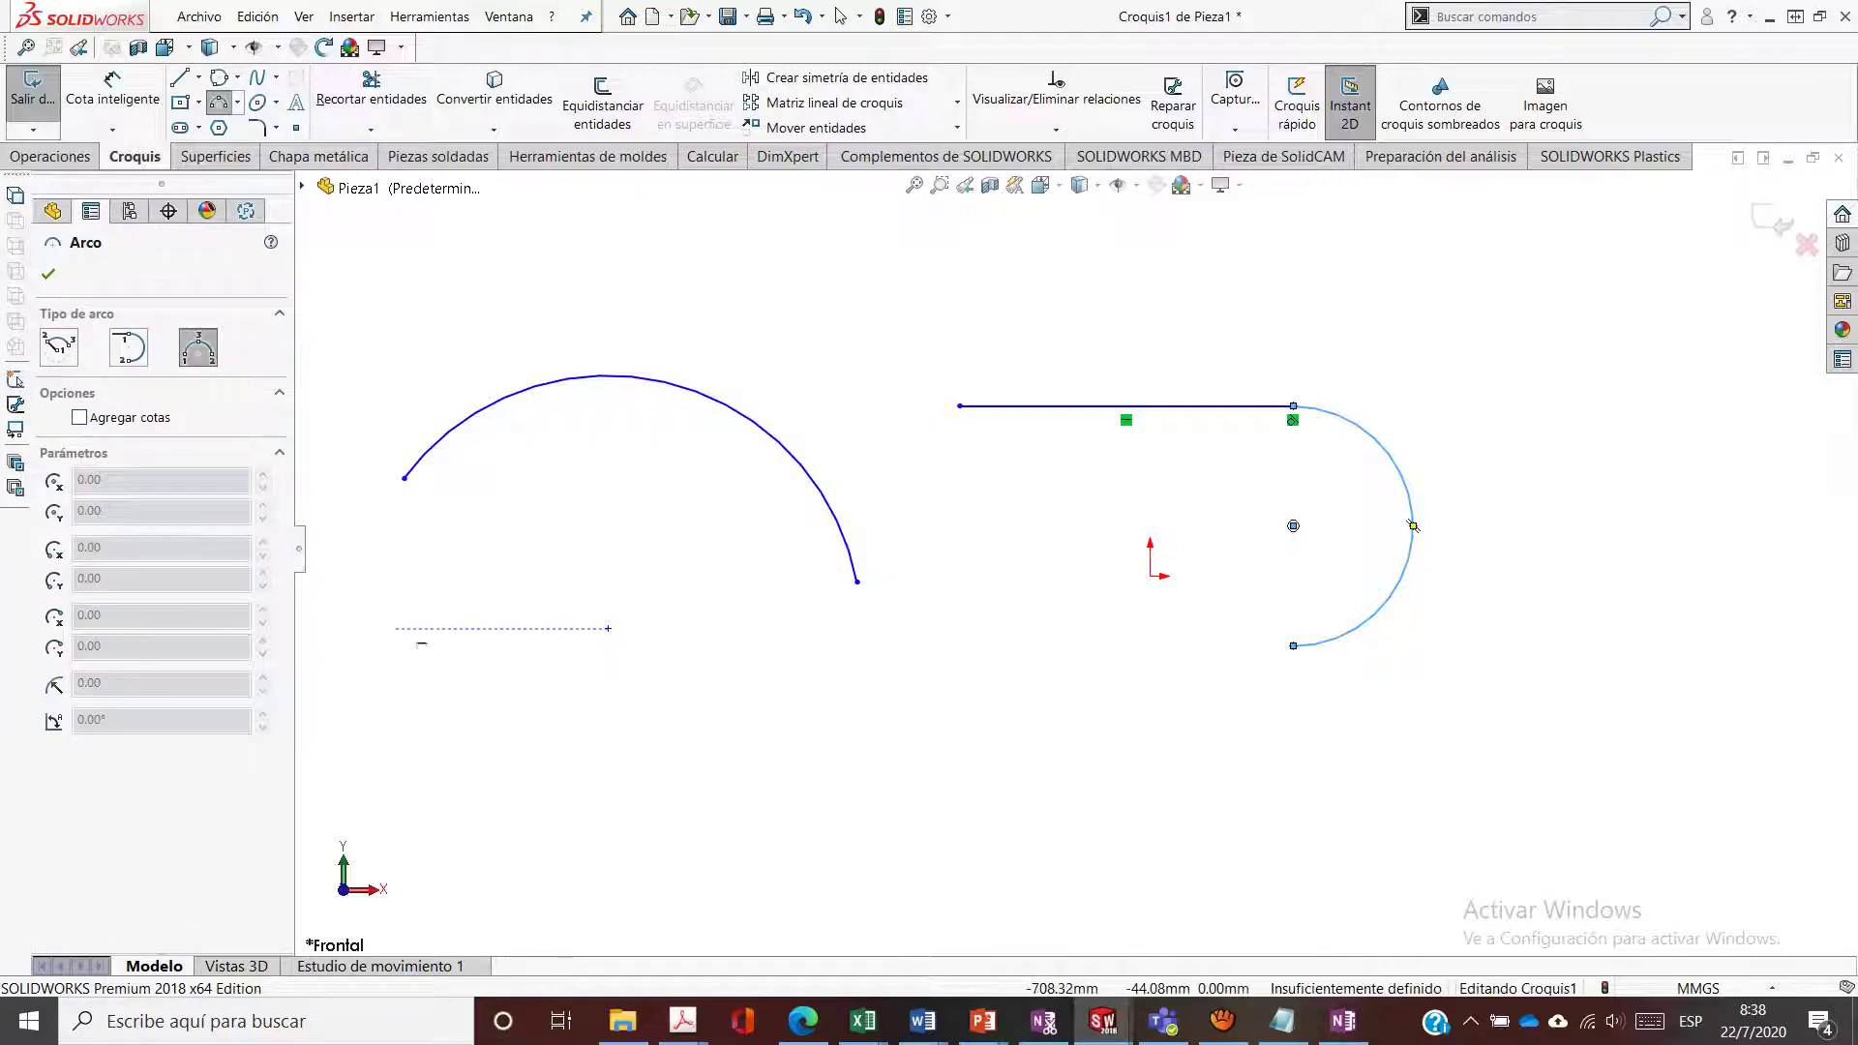
click(806, 831)
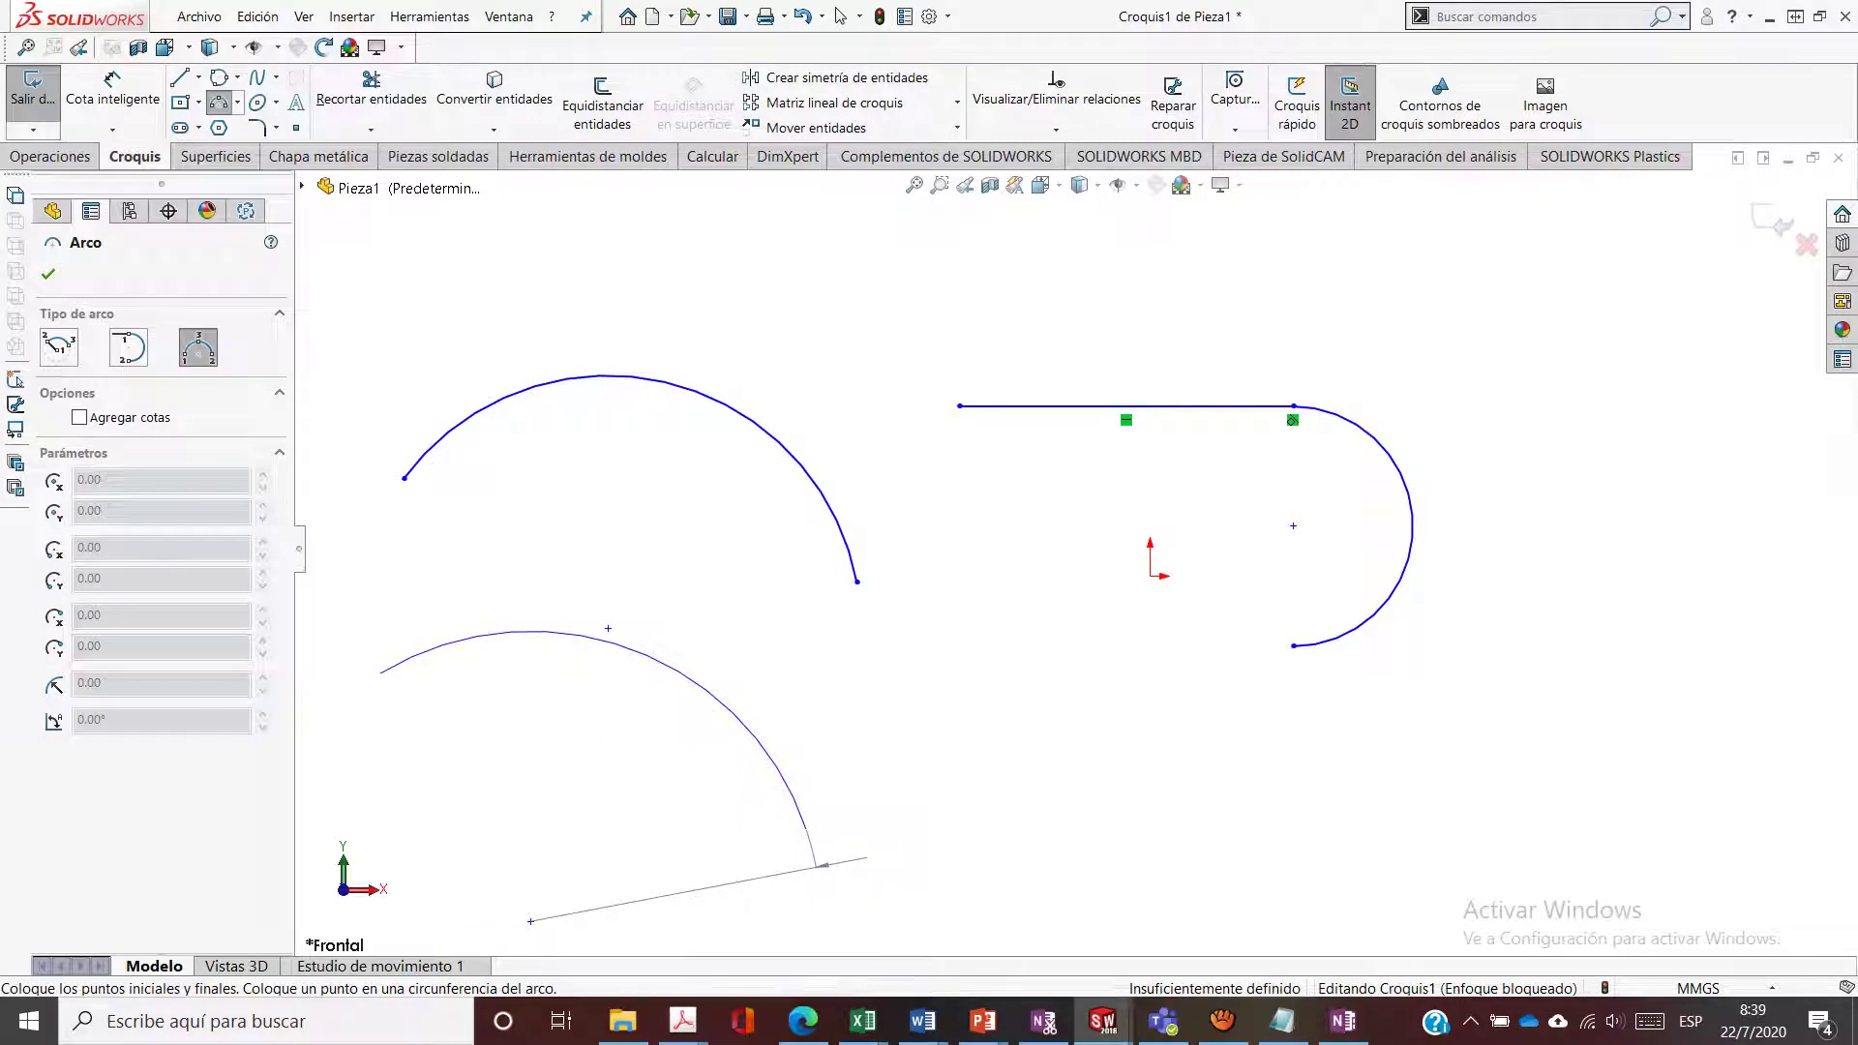
click(630, 648)
key(Escape)
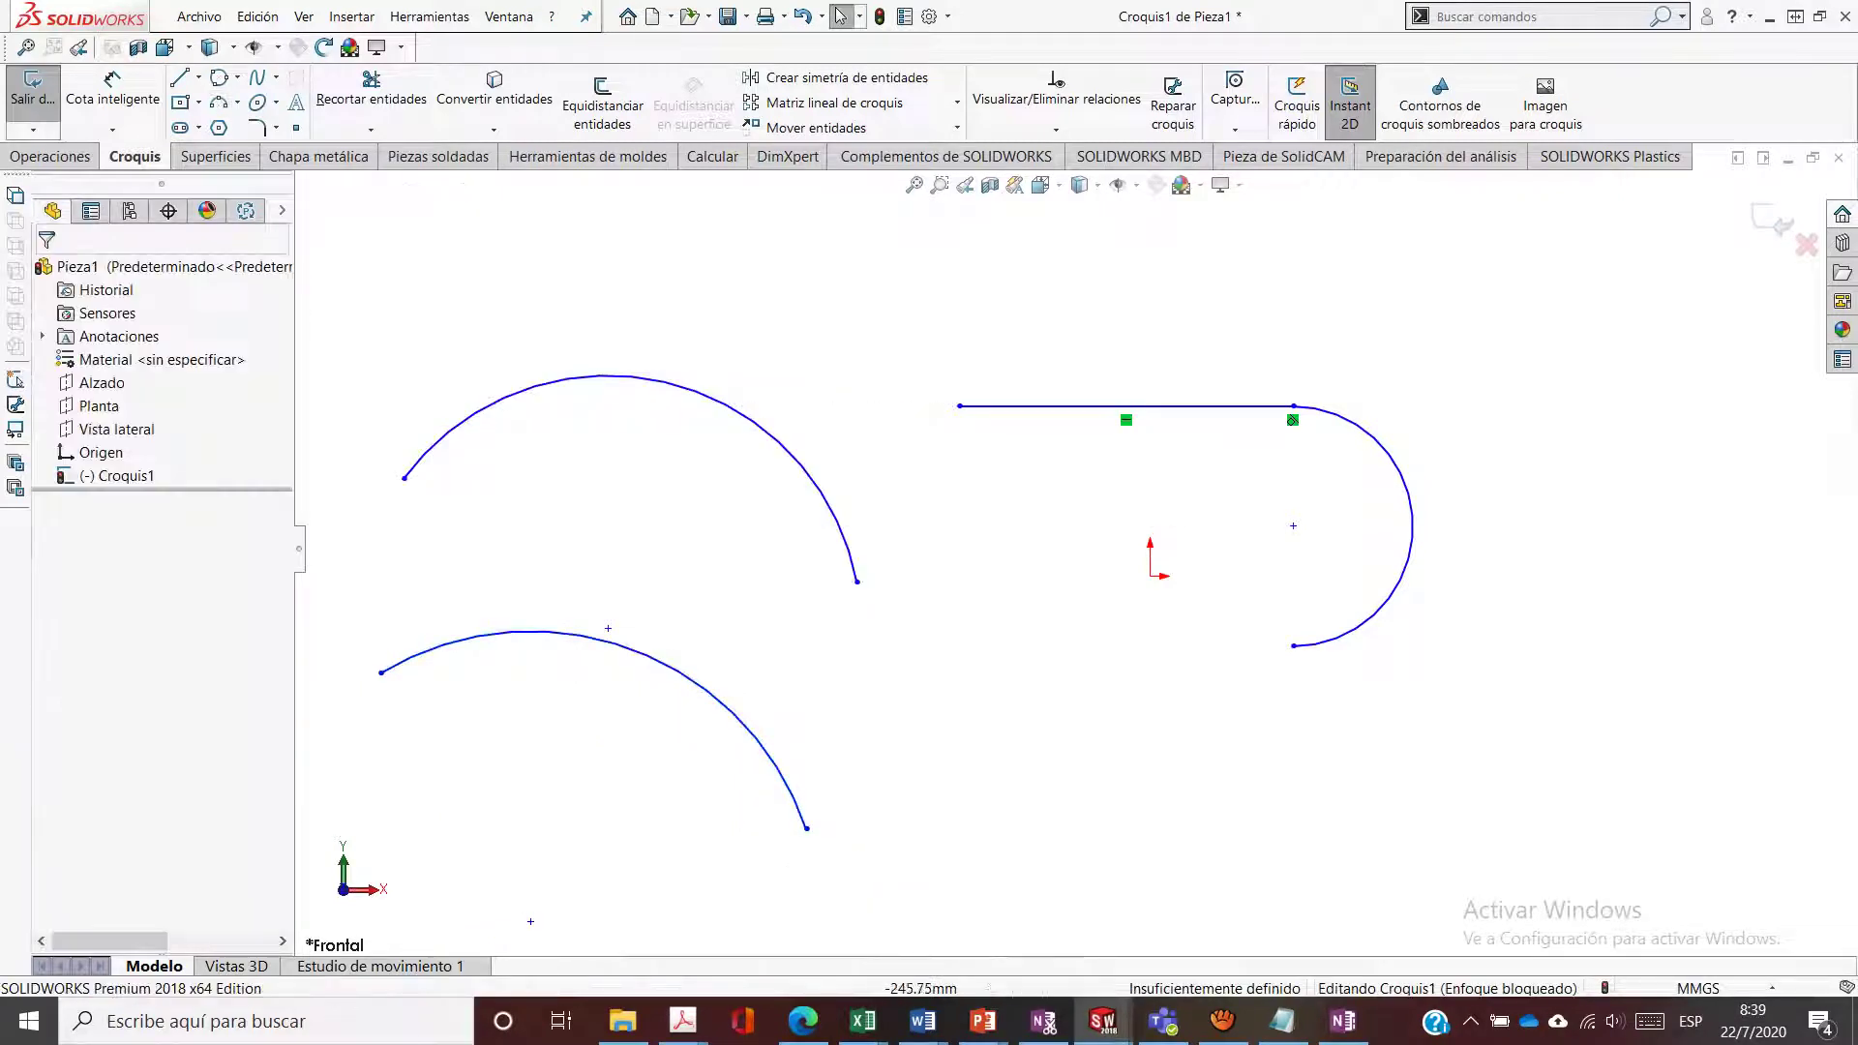
Delete all three arcs and the horizontal line from the sketch
scroll(542, 600, up, 1)
scroll(424, 650, down, 1)
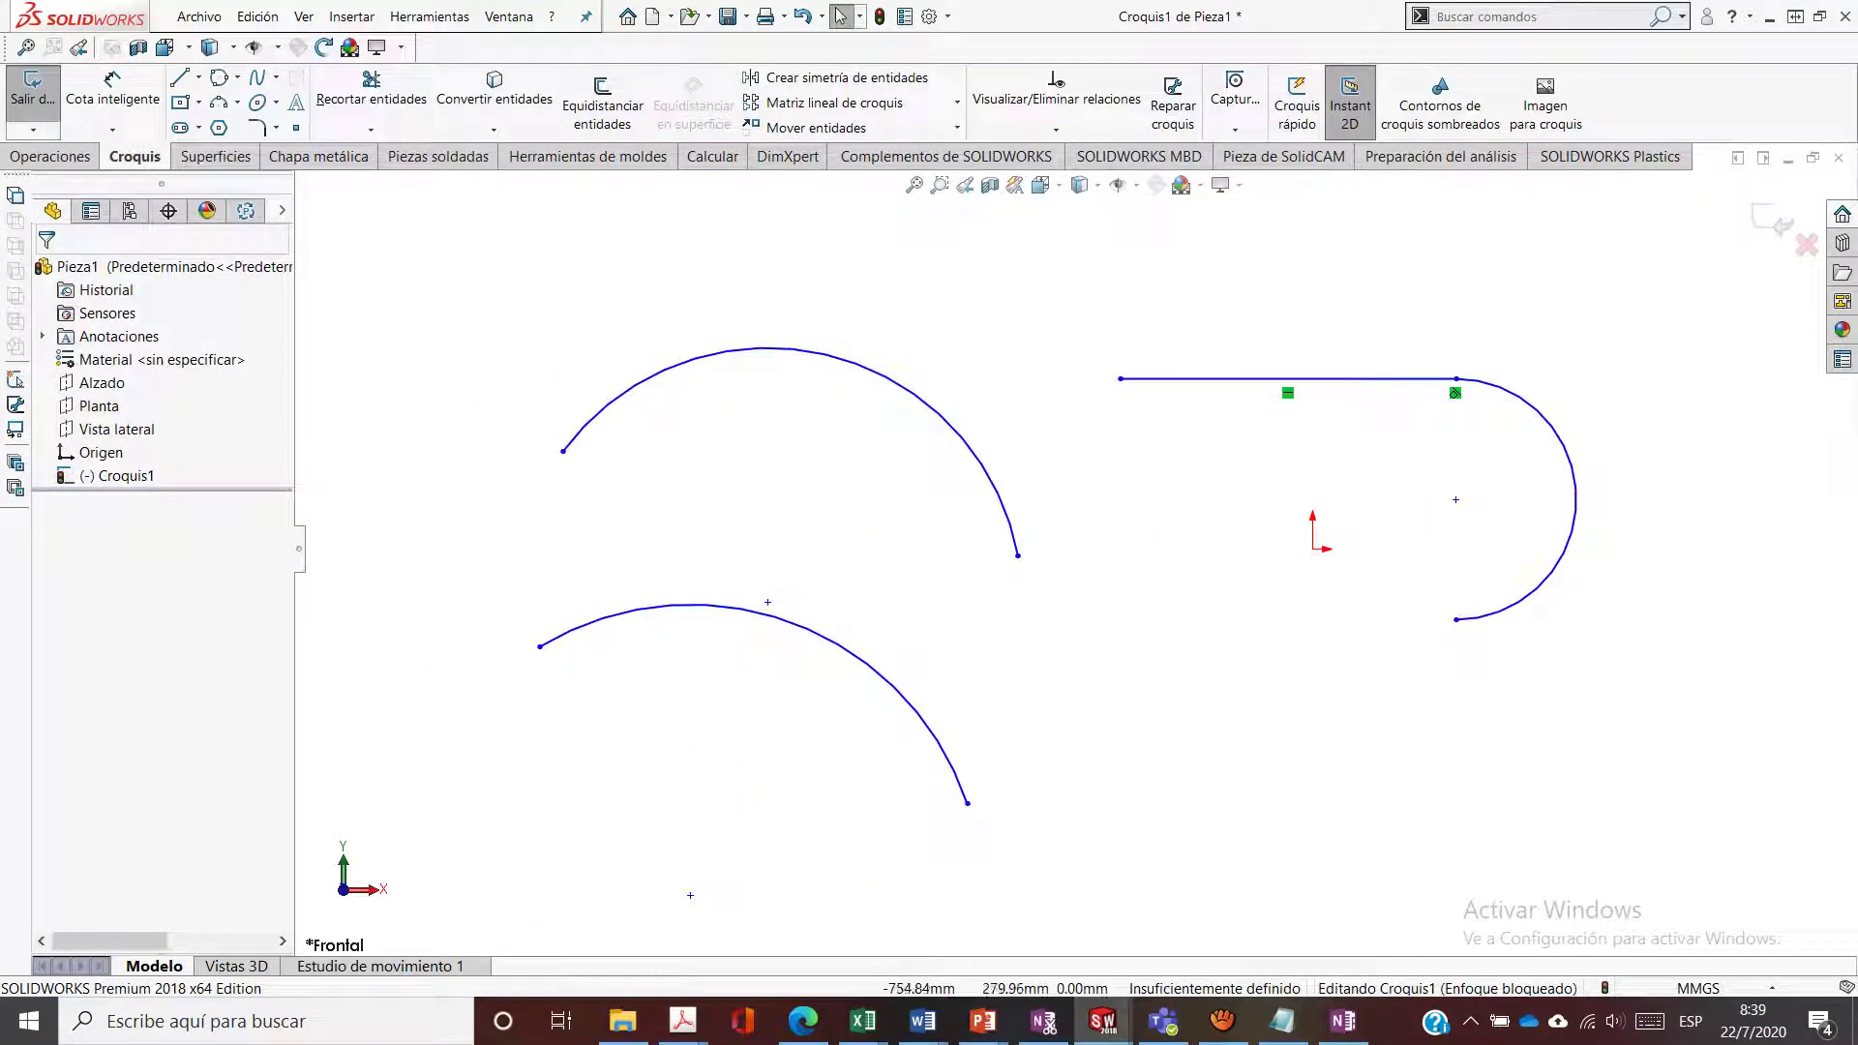
mouse_move(434, 257)
mouse_down()
mouse_move(939, 285)
mouse_move(1771, 484)
mouse_move(668, 895)
mouse_move(398, 678)
mouse_up()
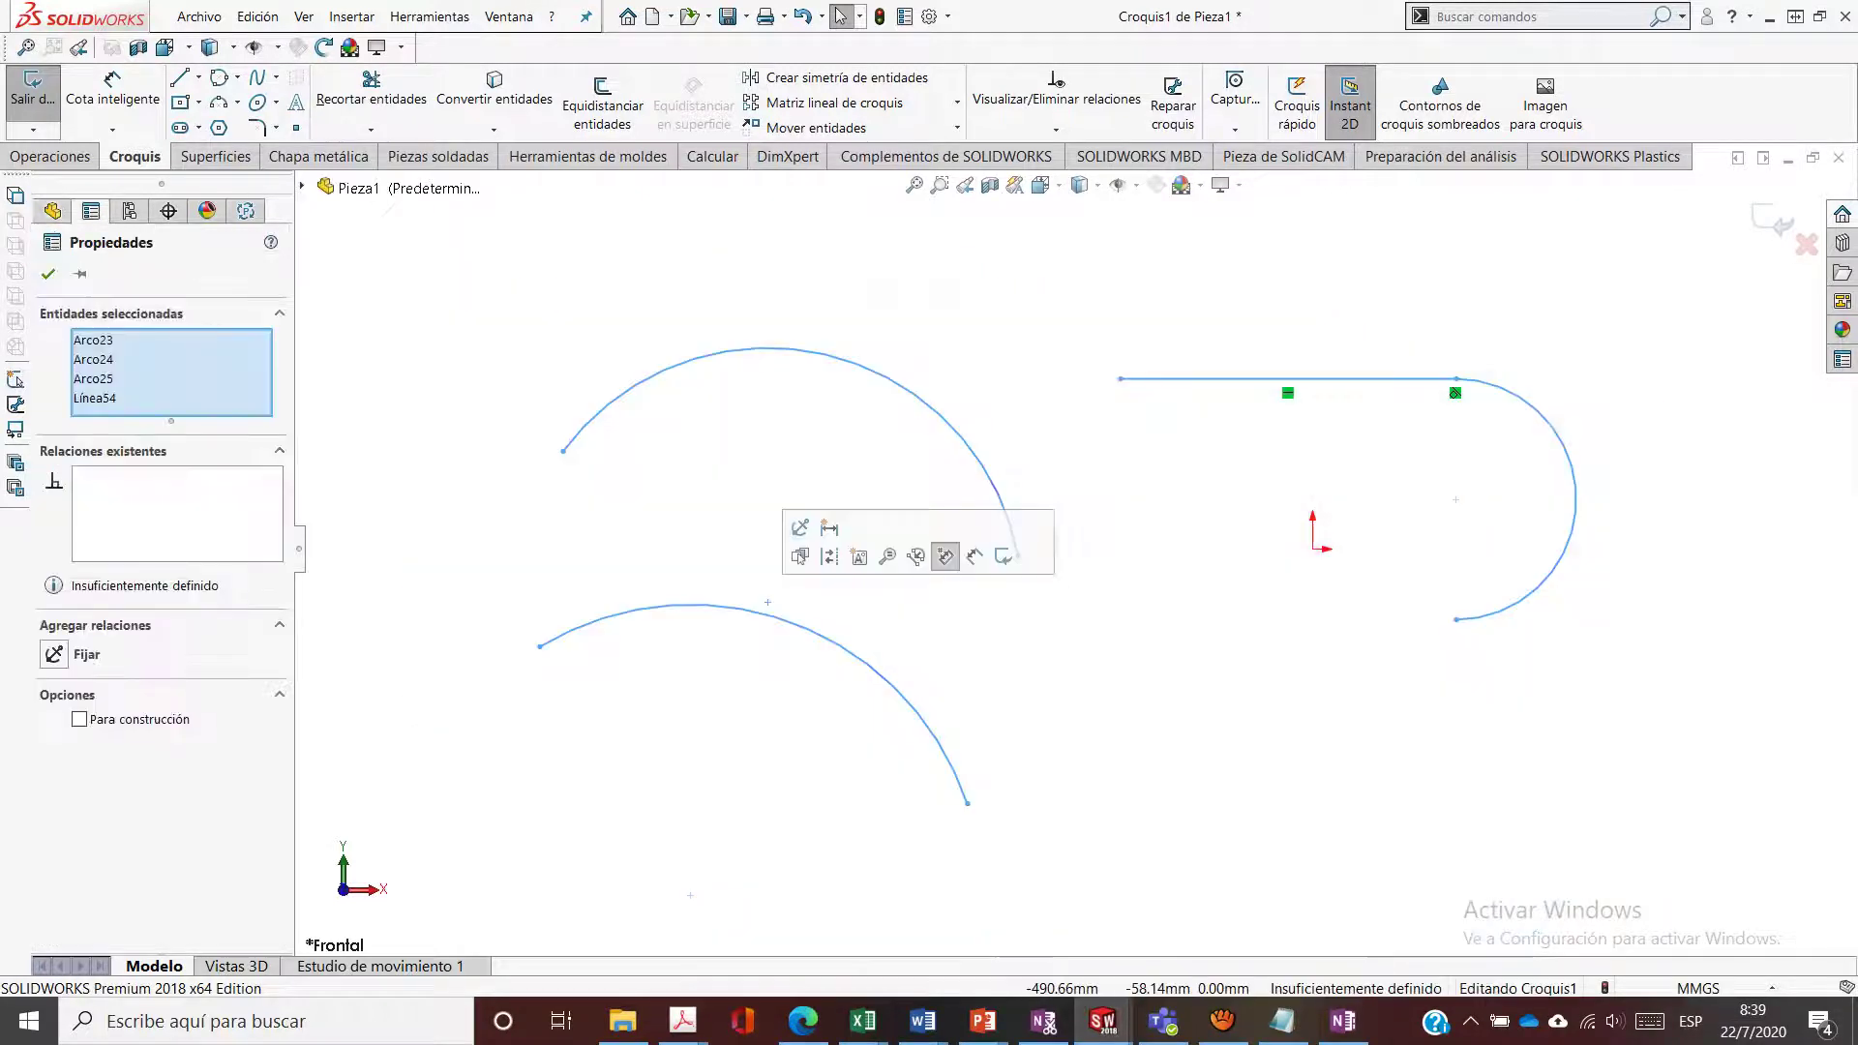
key(Escape)
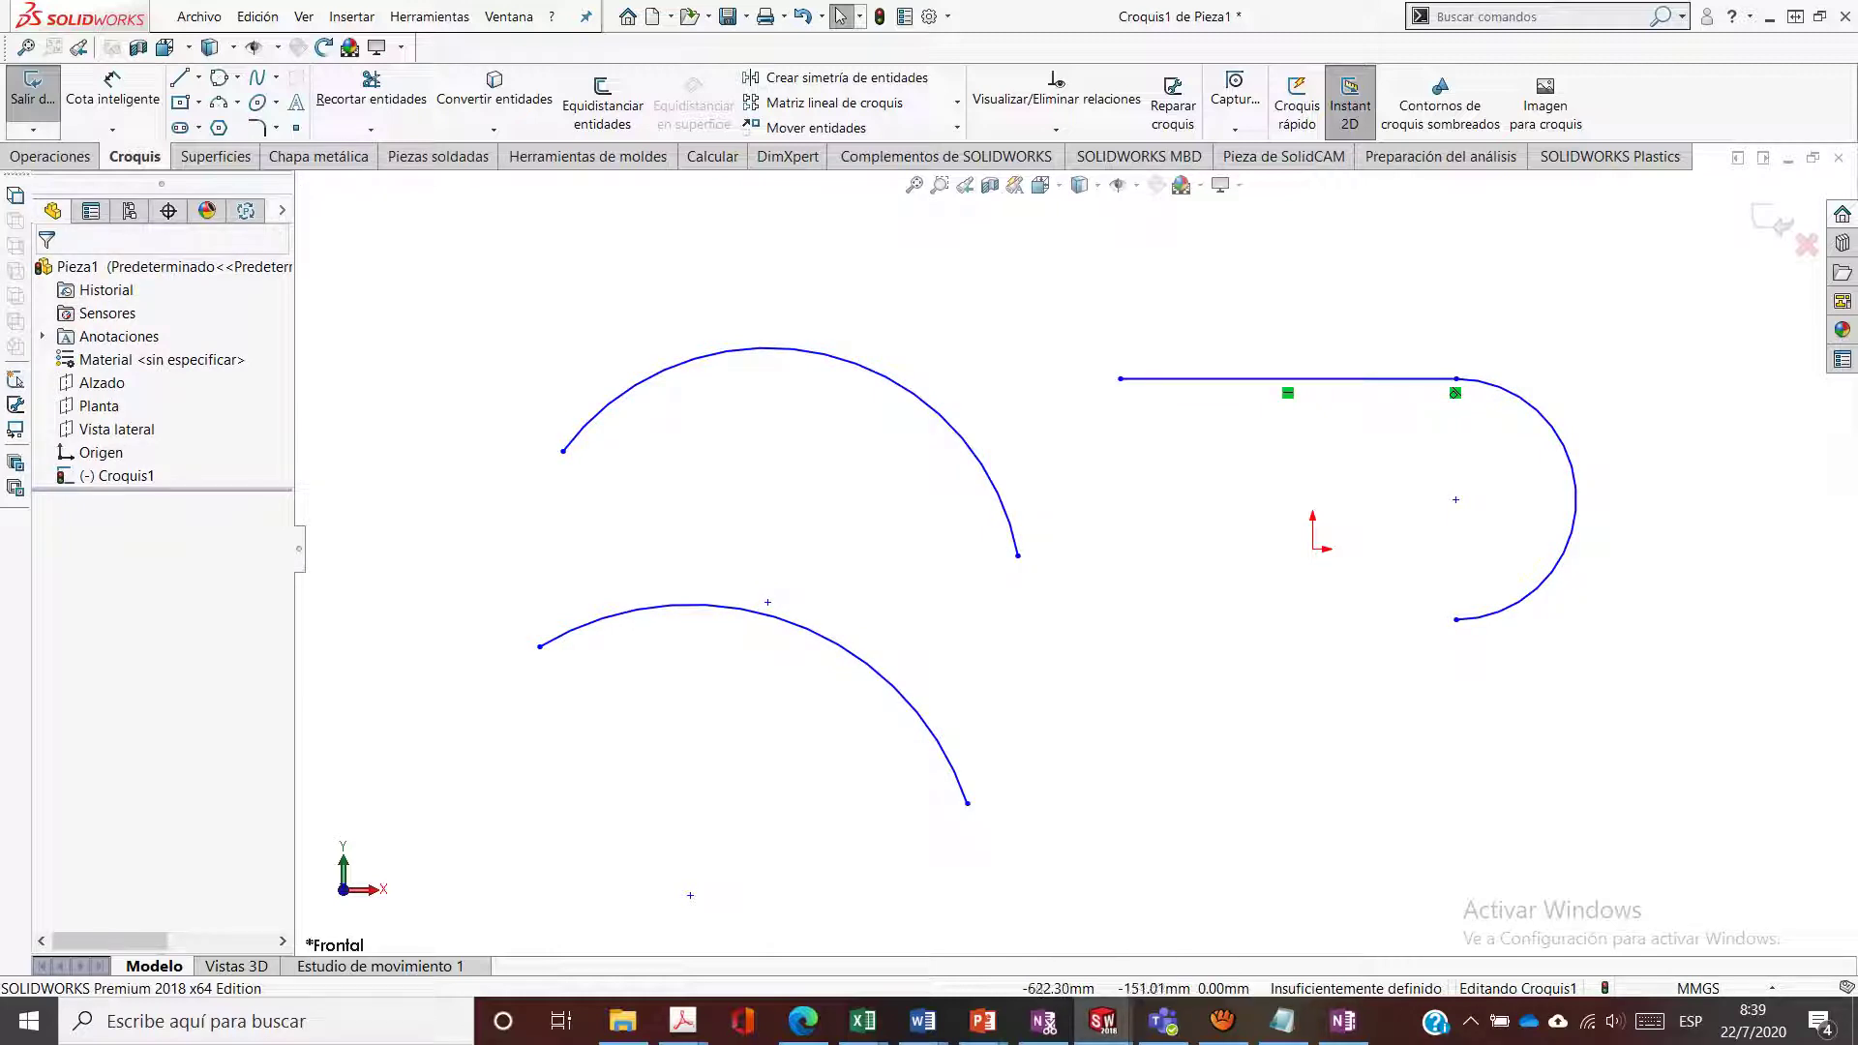
mouse_move(457, 237)
mouse_down()
mouse_move(1666, 350)
mouse_move(1161, 851)
mouse_move(566, 888)
mouse_move(689, 895)
mouse_up()
key(Delete)
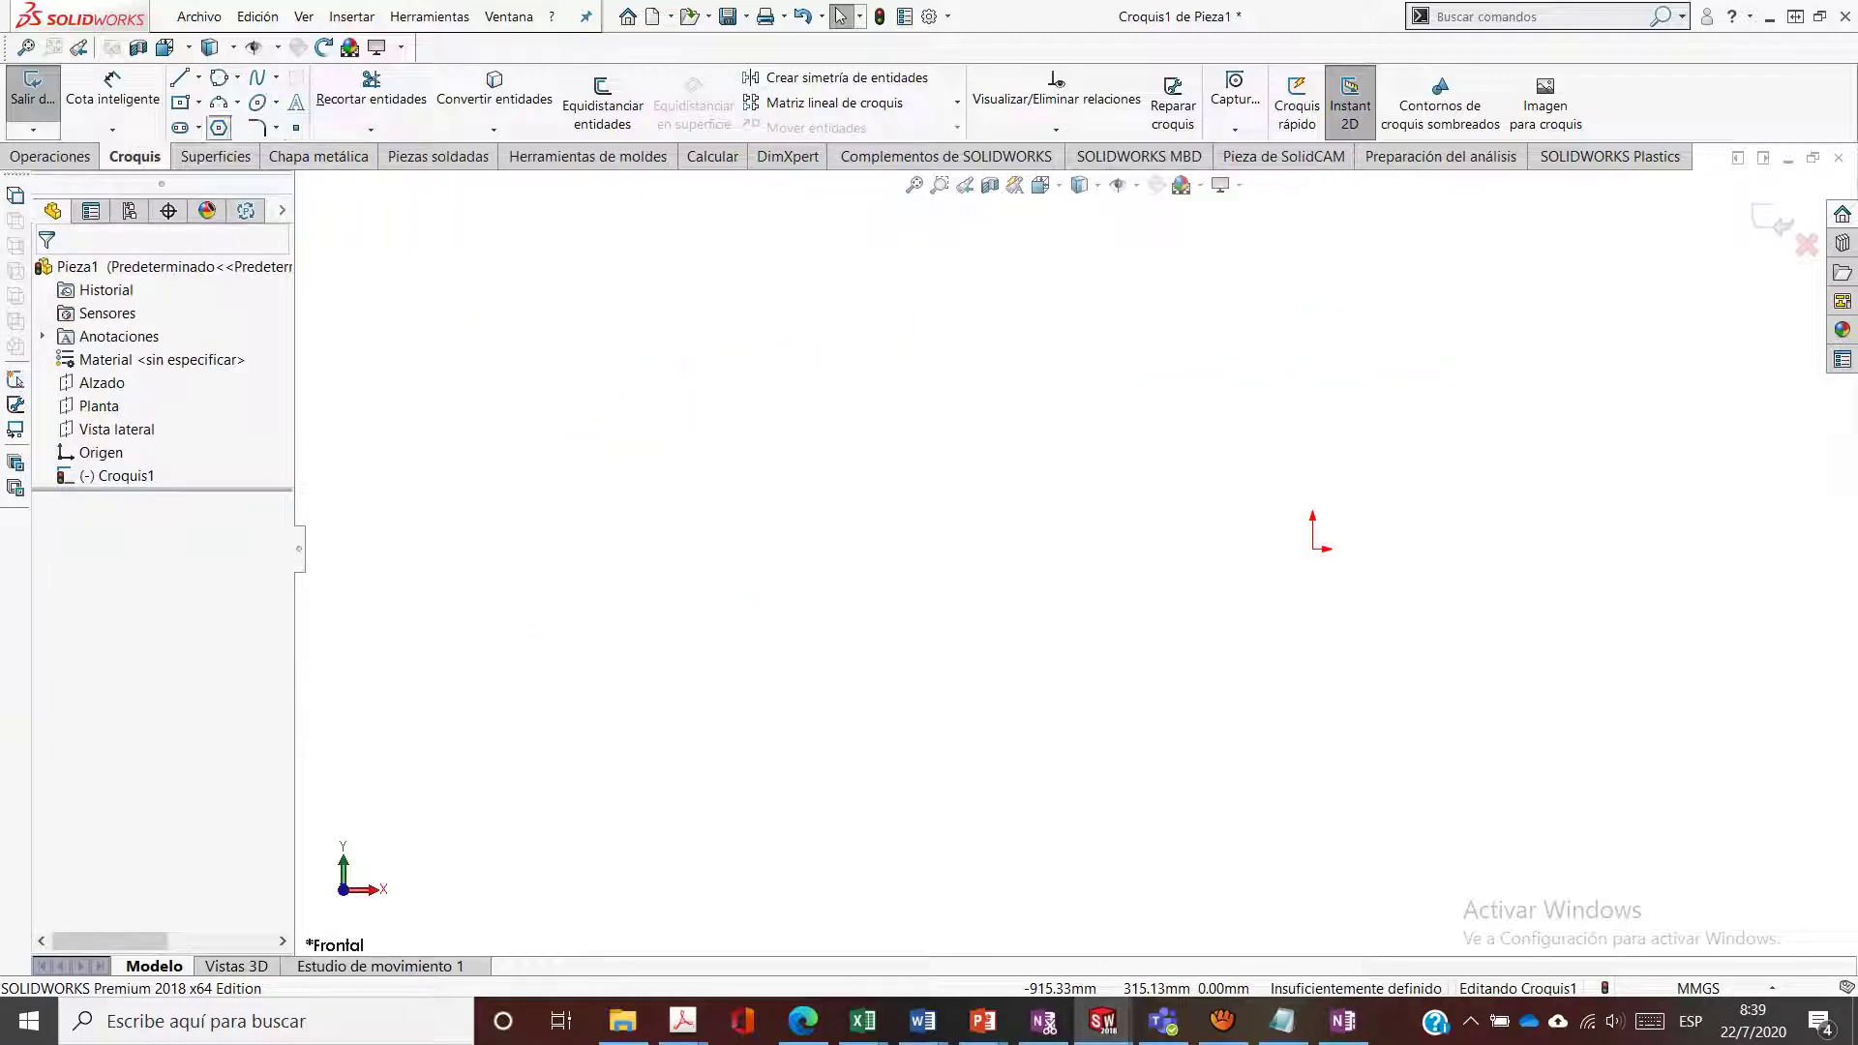
Sketch a six-sided polygon centred on the origin with an inscribed circle about 273 mm in diameter, and switch it to a circumscribed circle
click(219, 128)
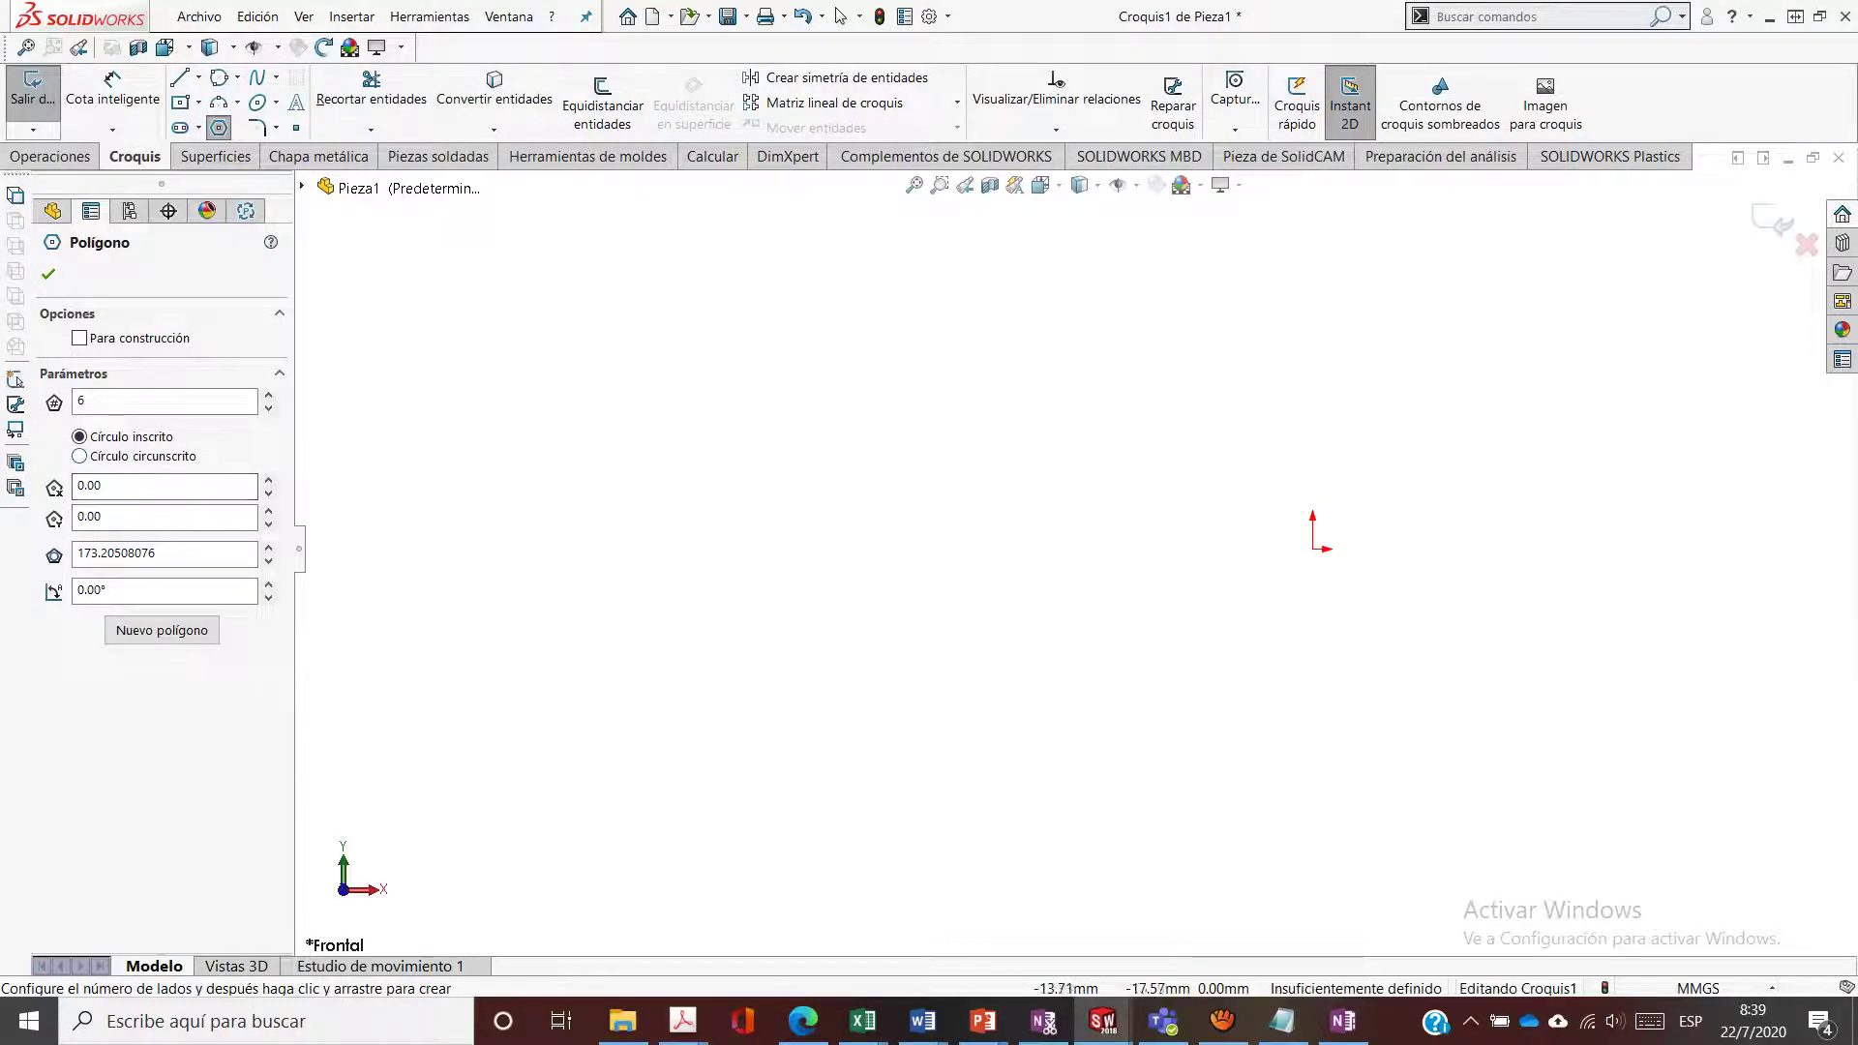
drag(1313, 549, 1320, 396)
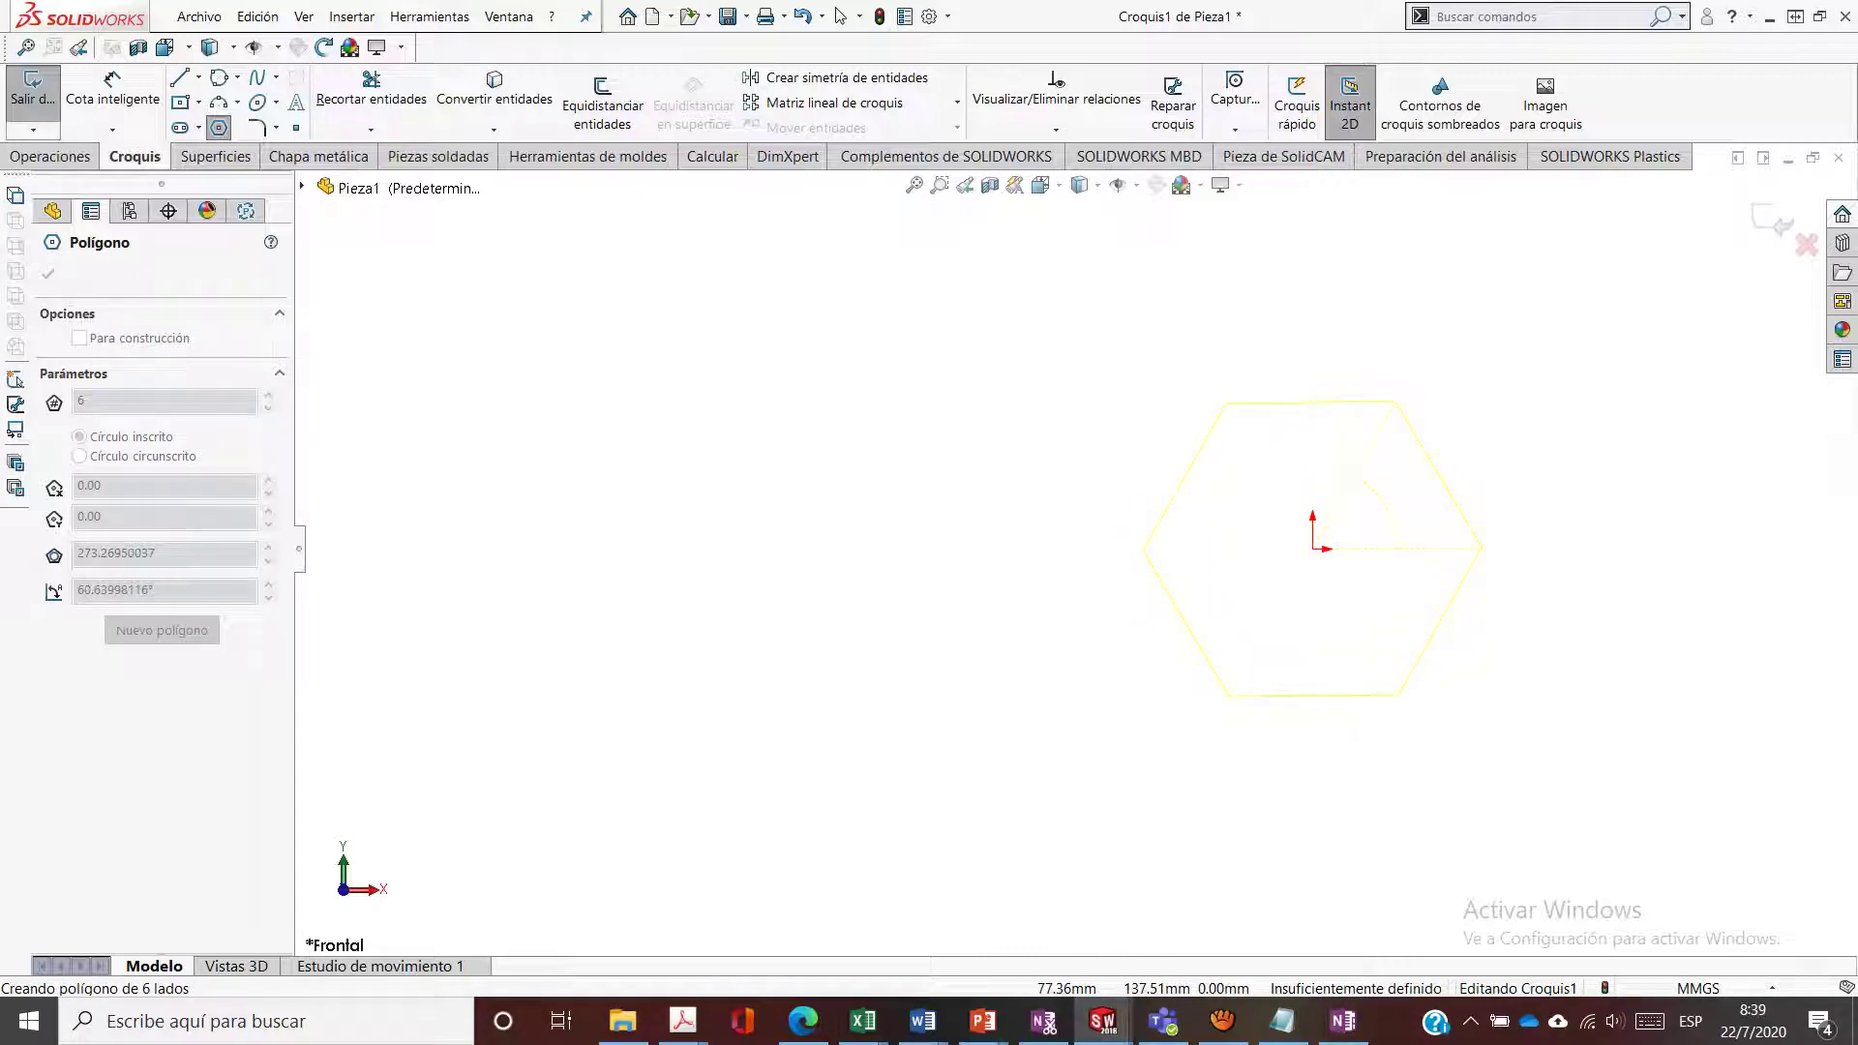
drag(1394, 402, 1395, 402)
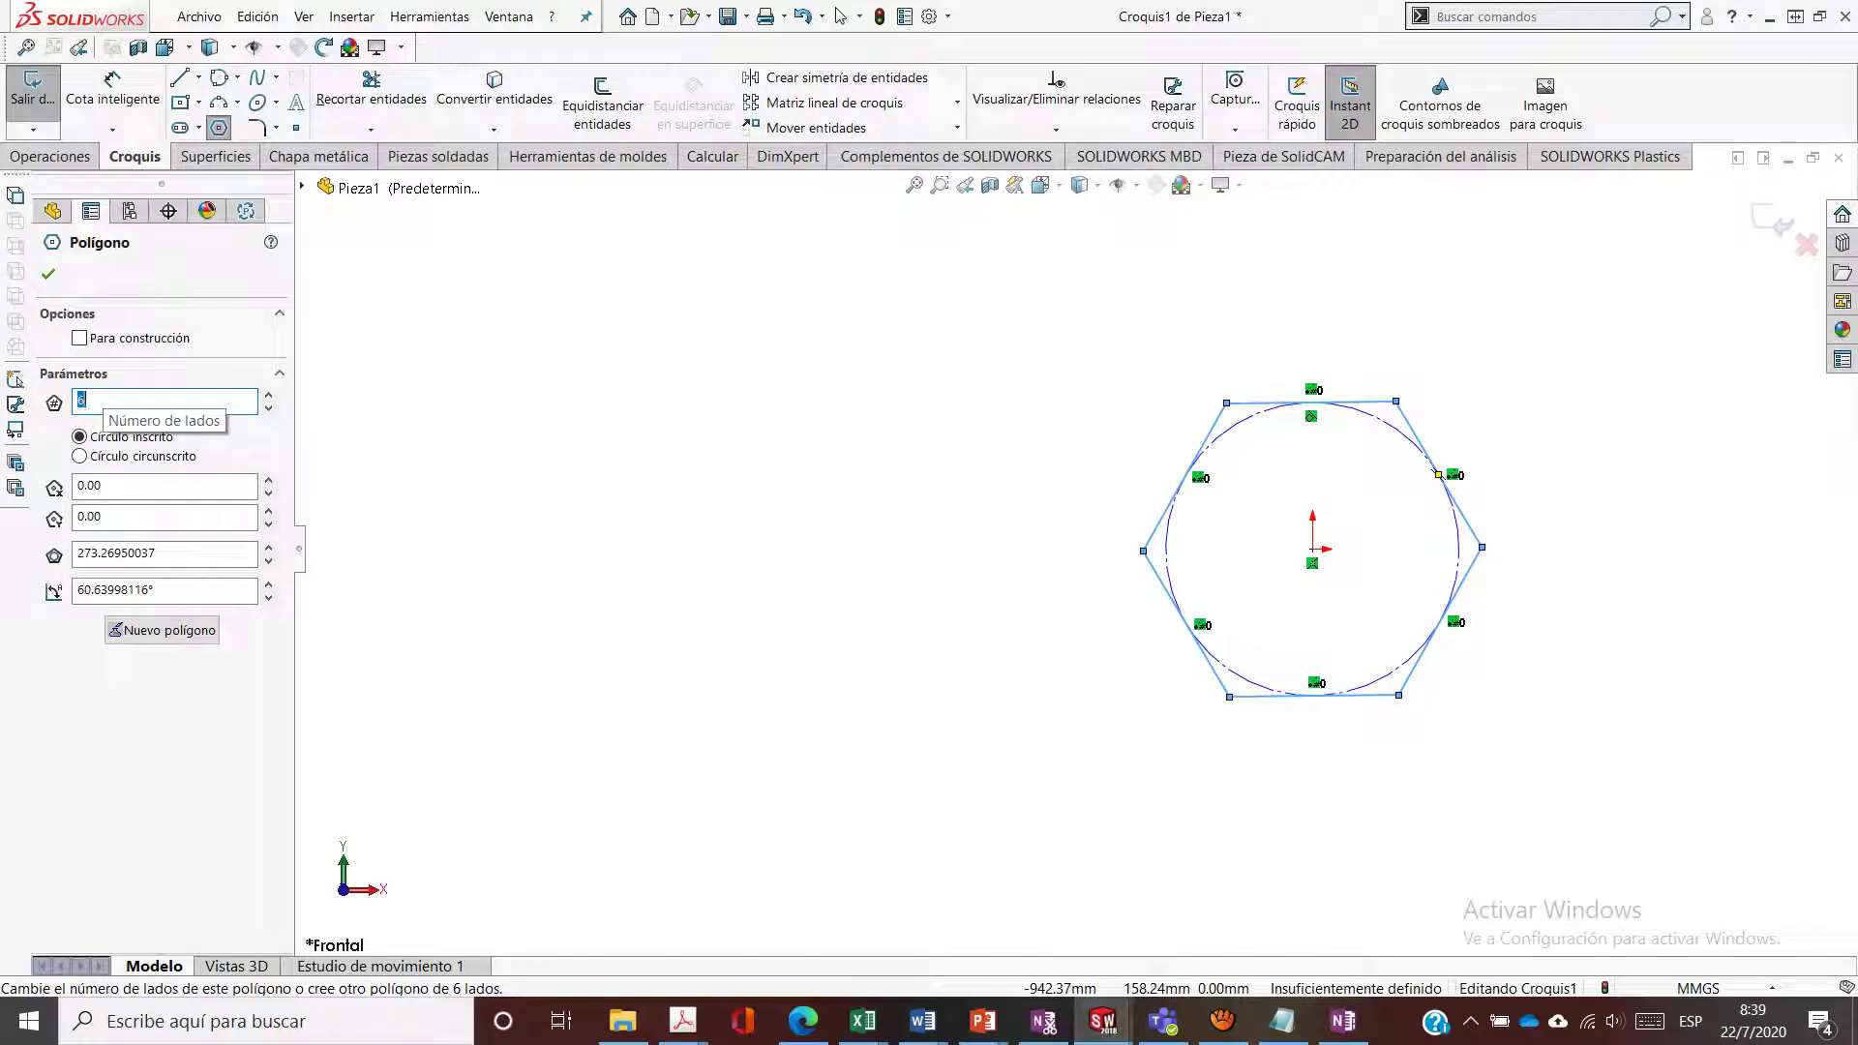
click(81, 456)
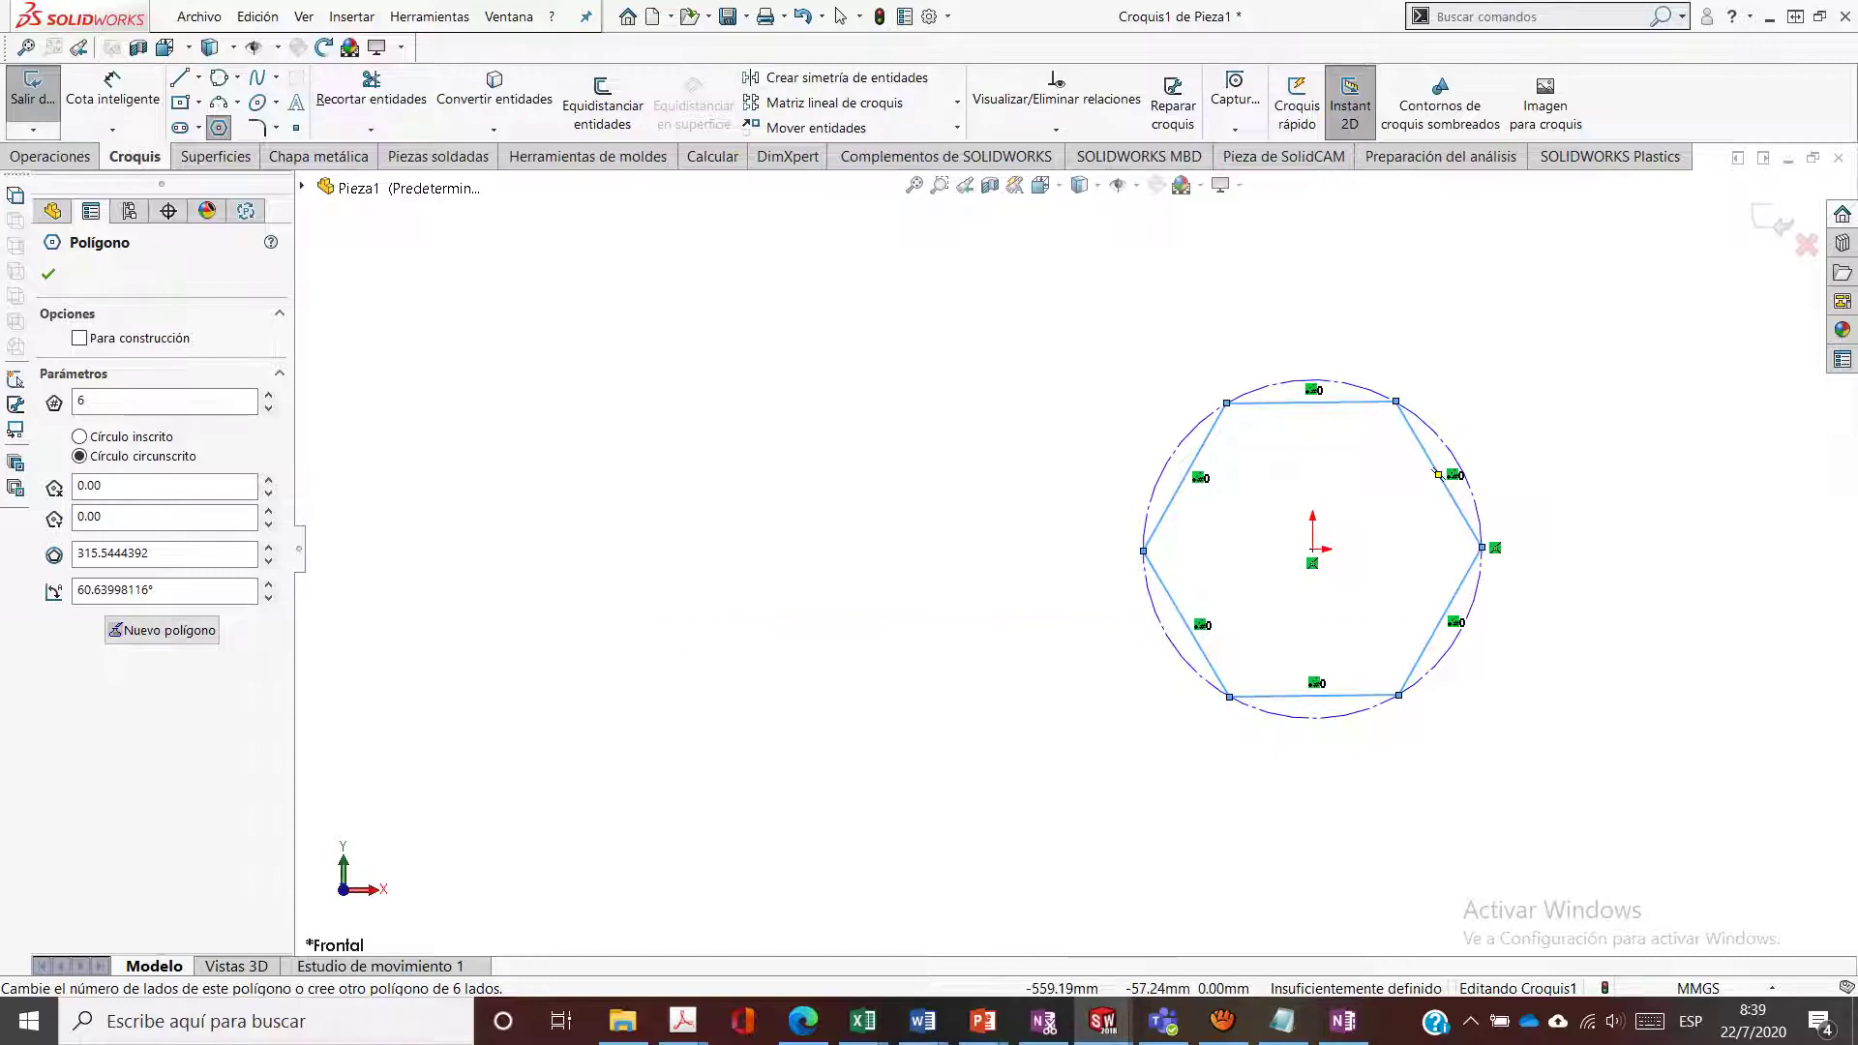
Sketch a second hexagon with a circumscribed circle about 465 mm in diameter, on the negative X side of the origin
click(740, 624)
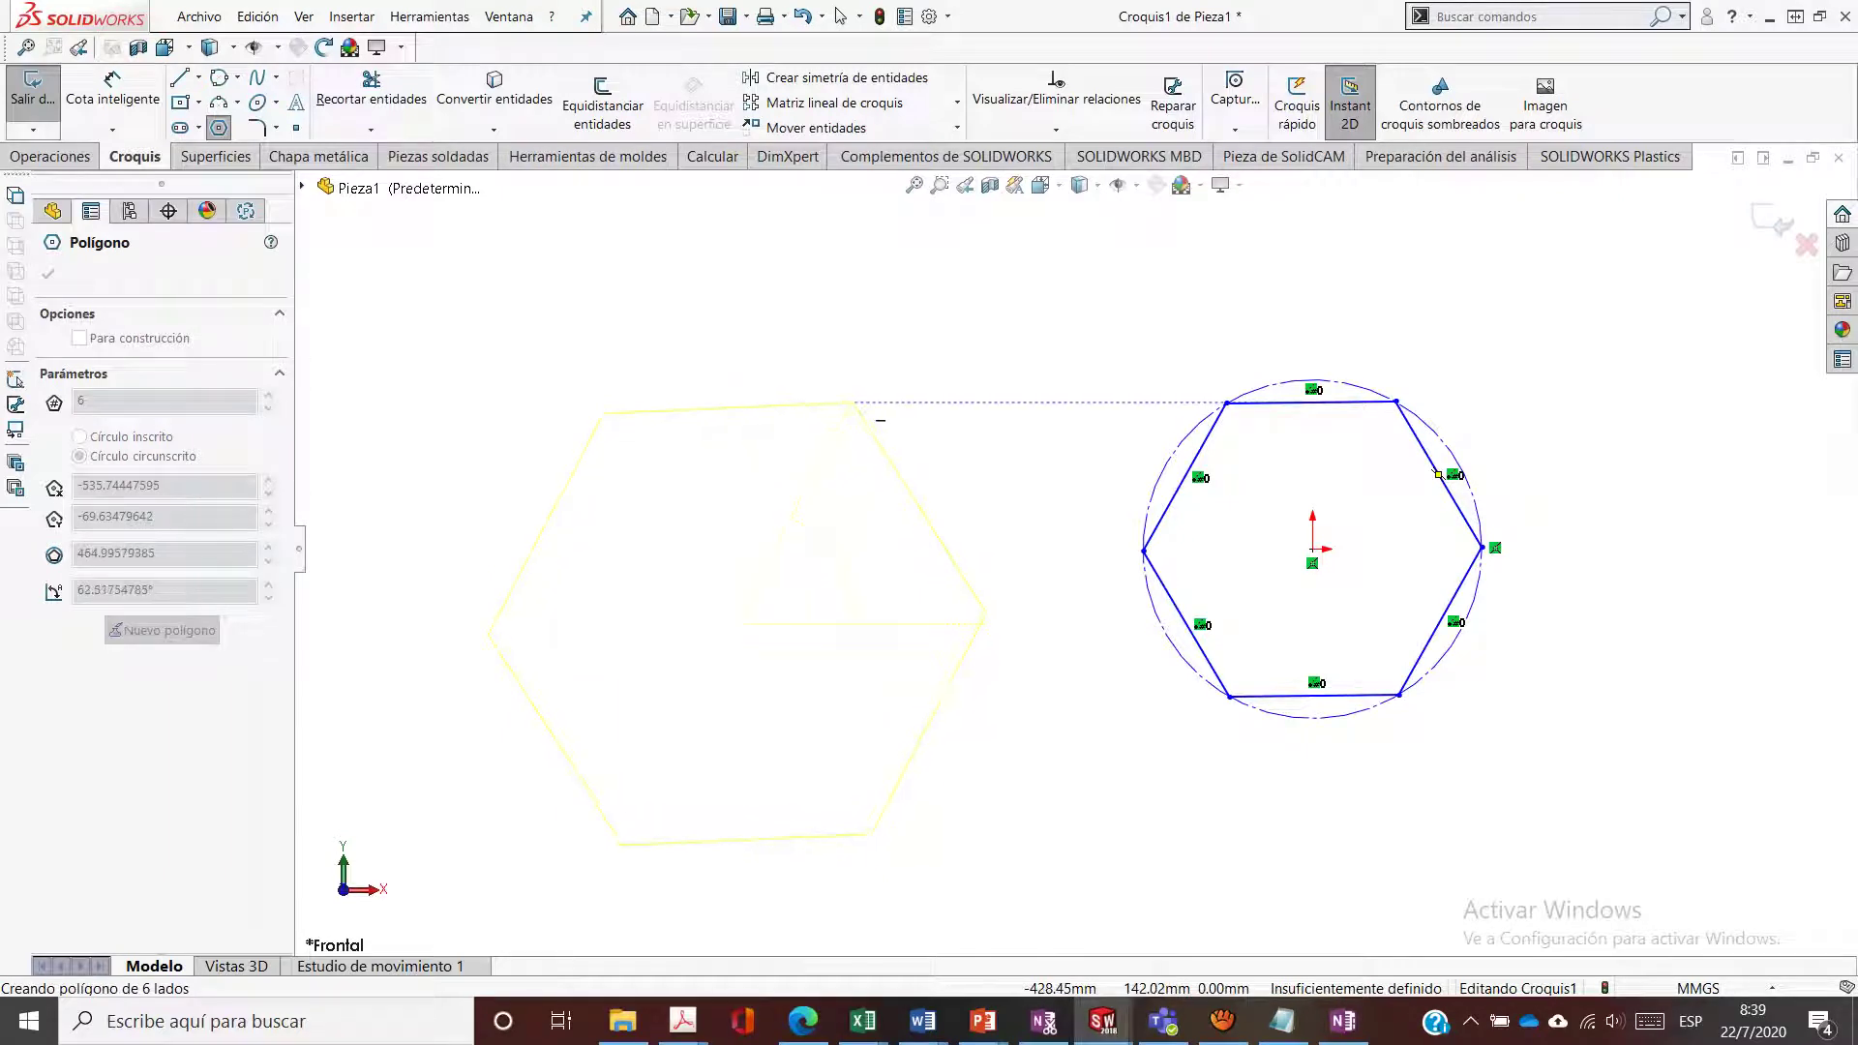
click(852, 402)
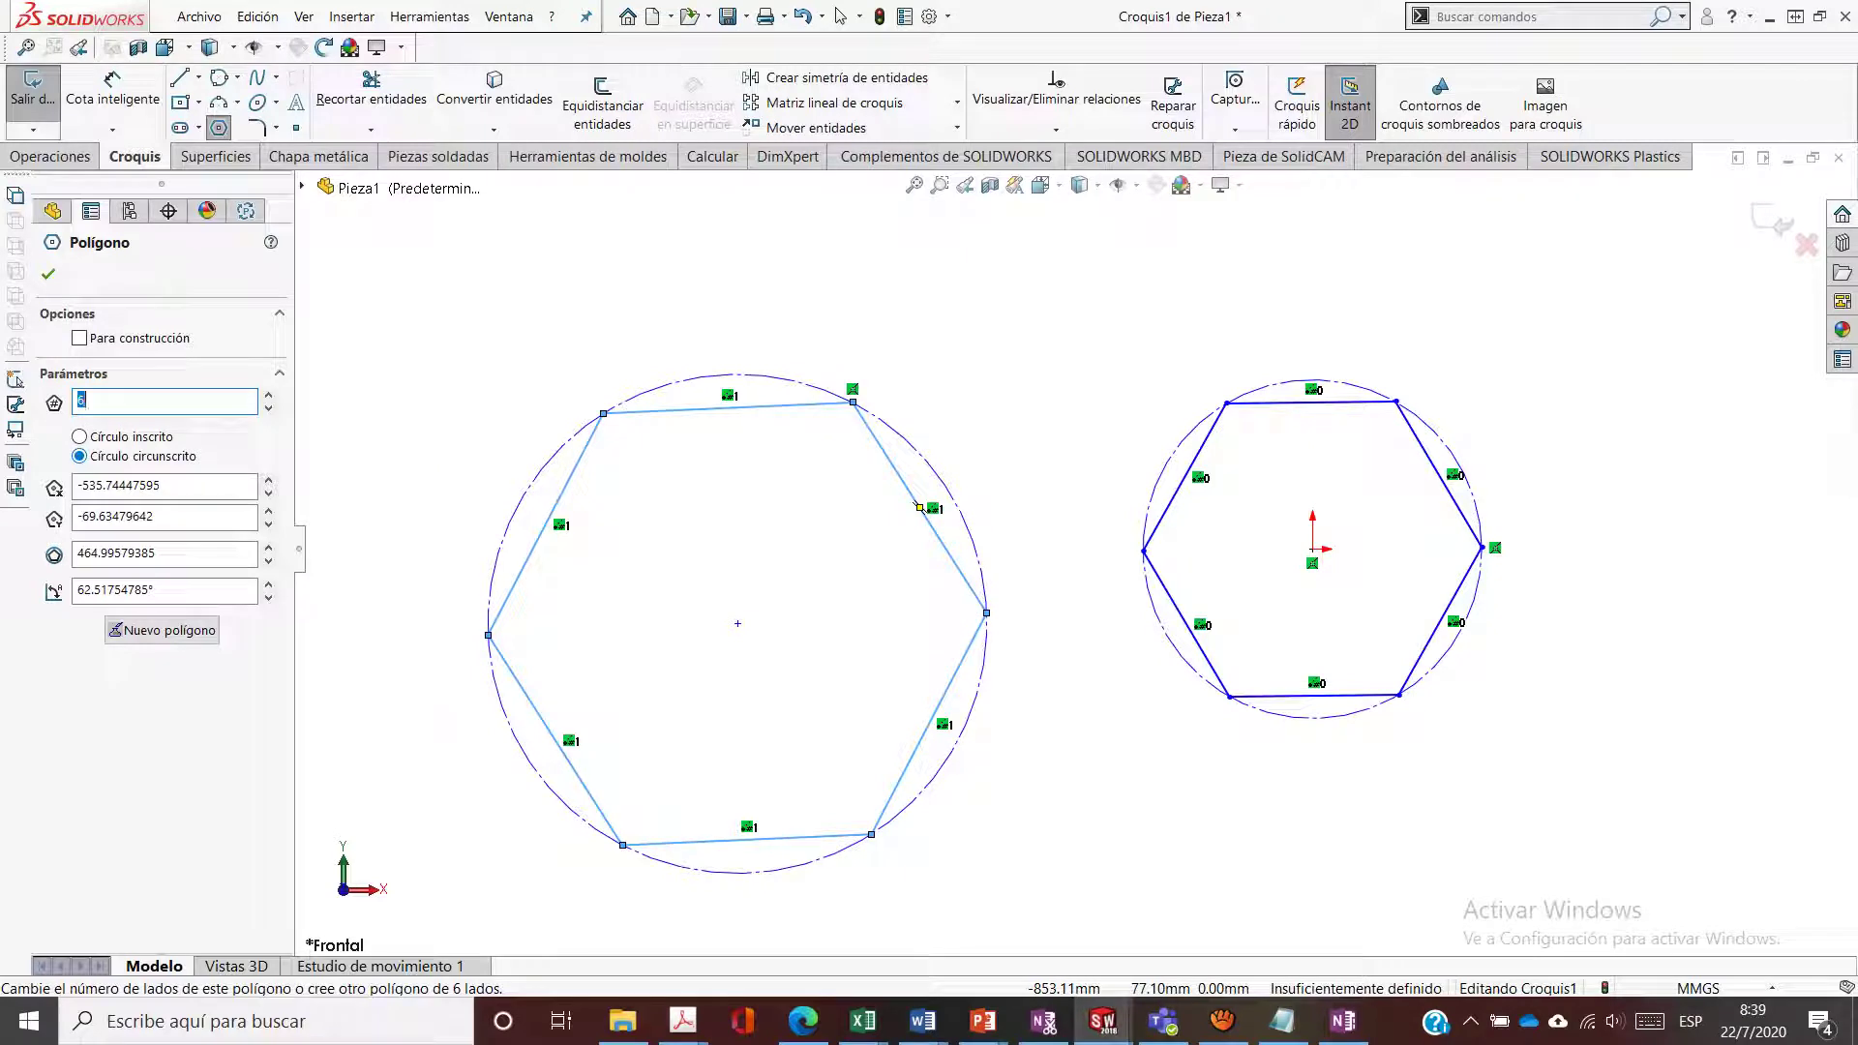
click(840, 16)
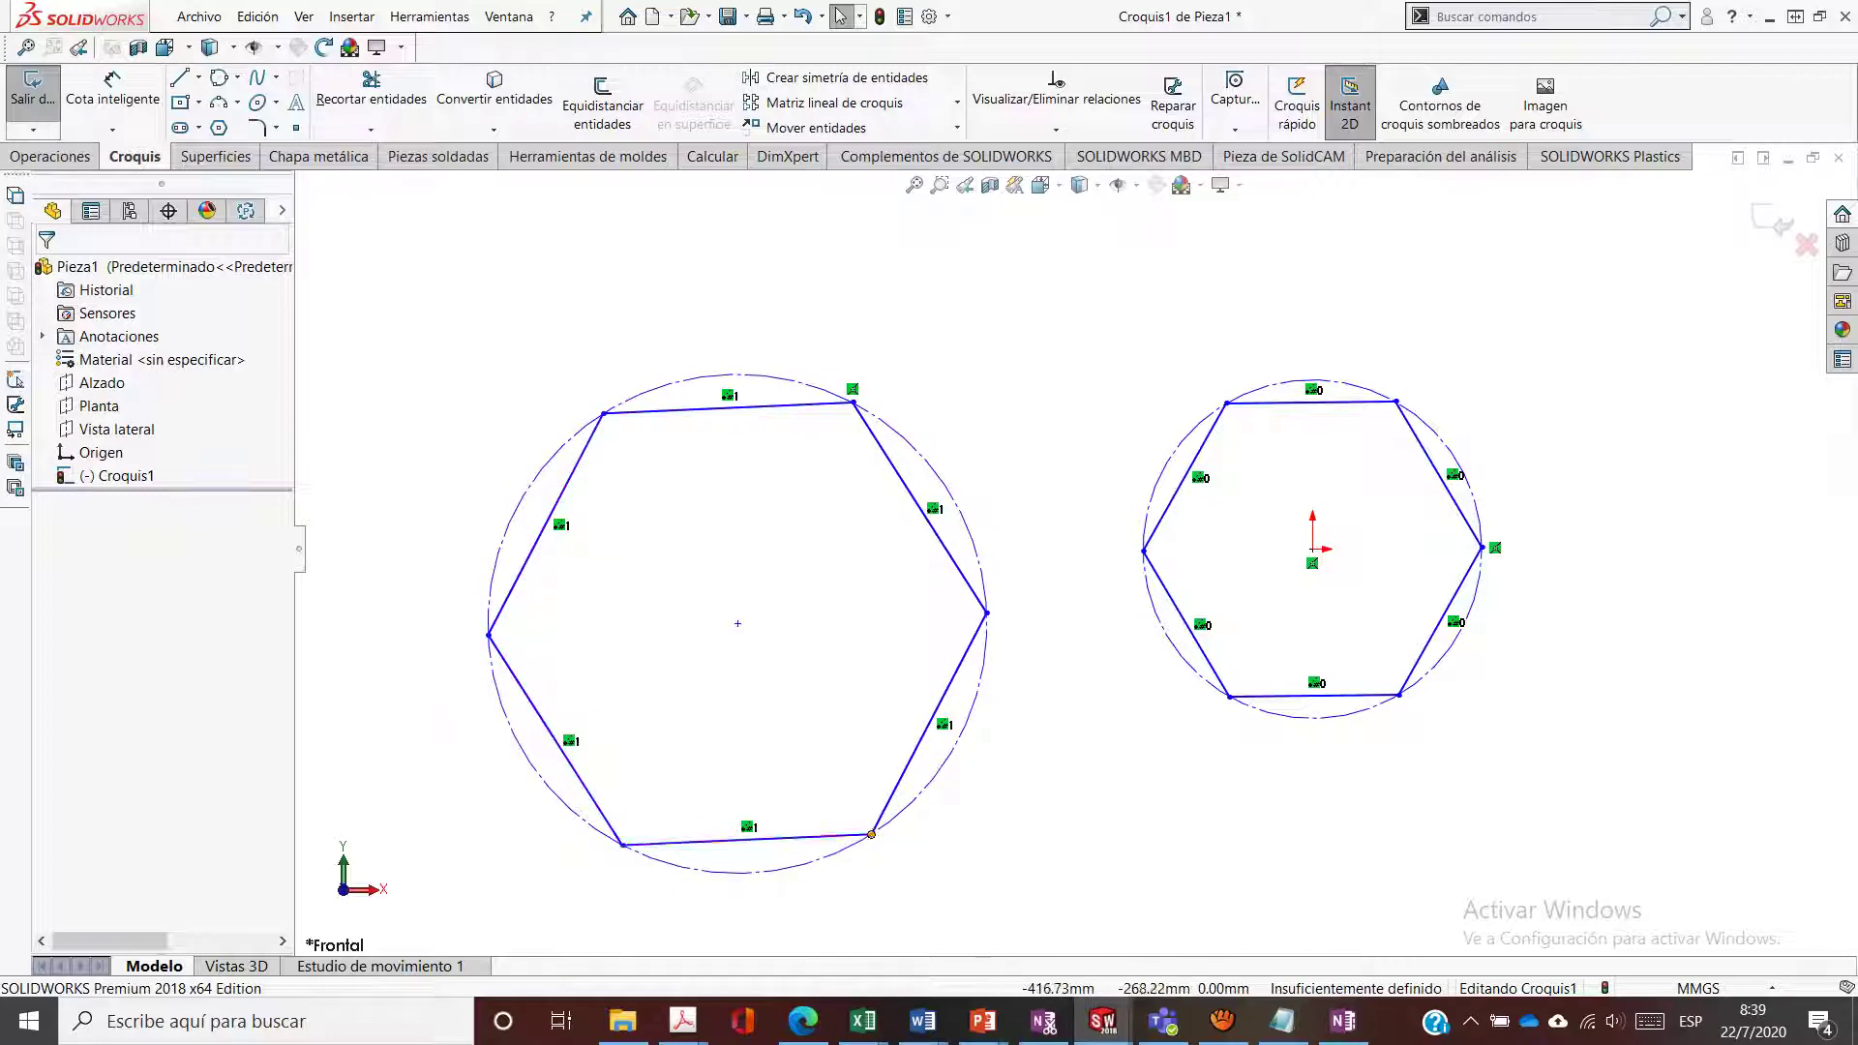
Delete the larger hexagon together with its construction circle, keeping the one centred on the origin
mouse_move(871, 834)
mouse_down()
mouse_move(823, 745)
mouse_move(839, 771)
mouse_up()
key(Delete)
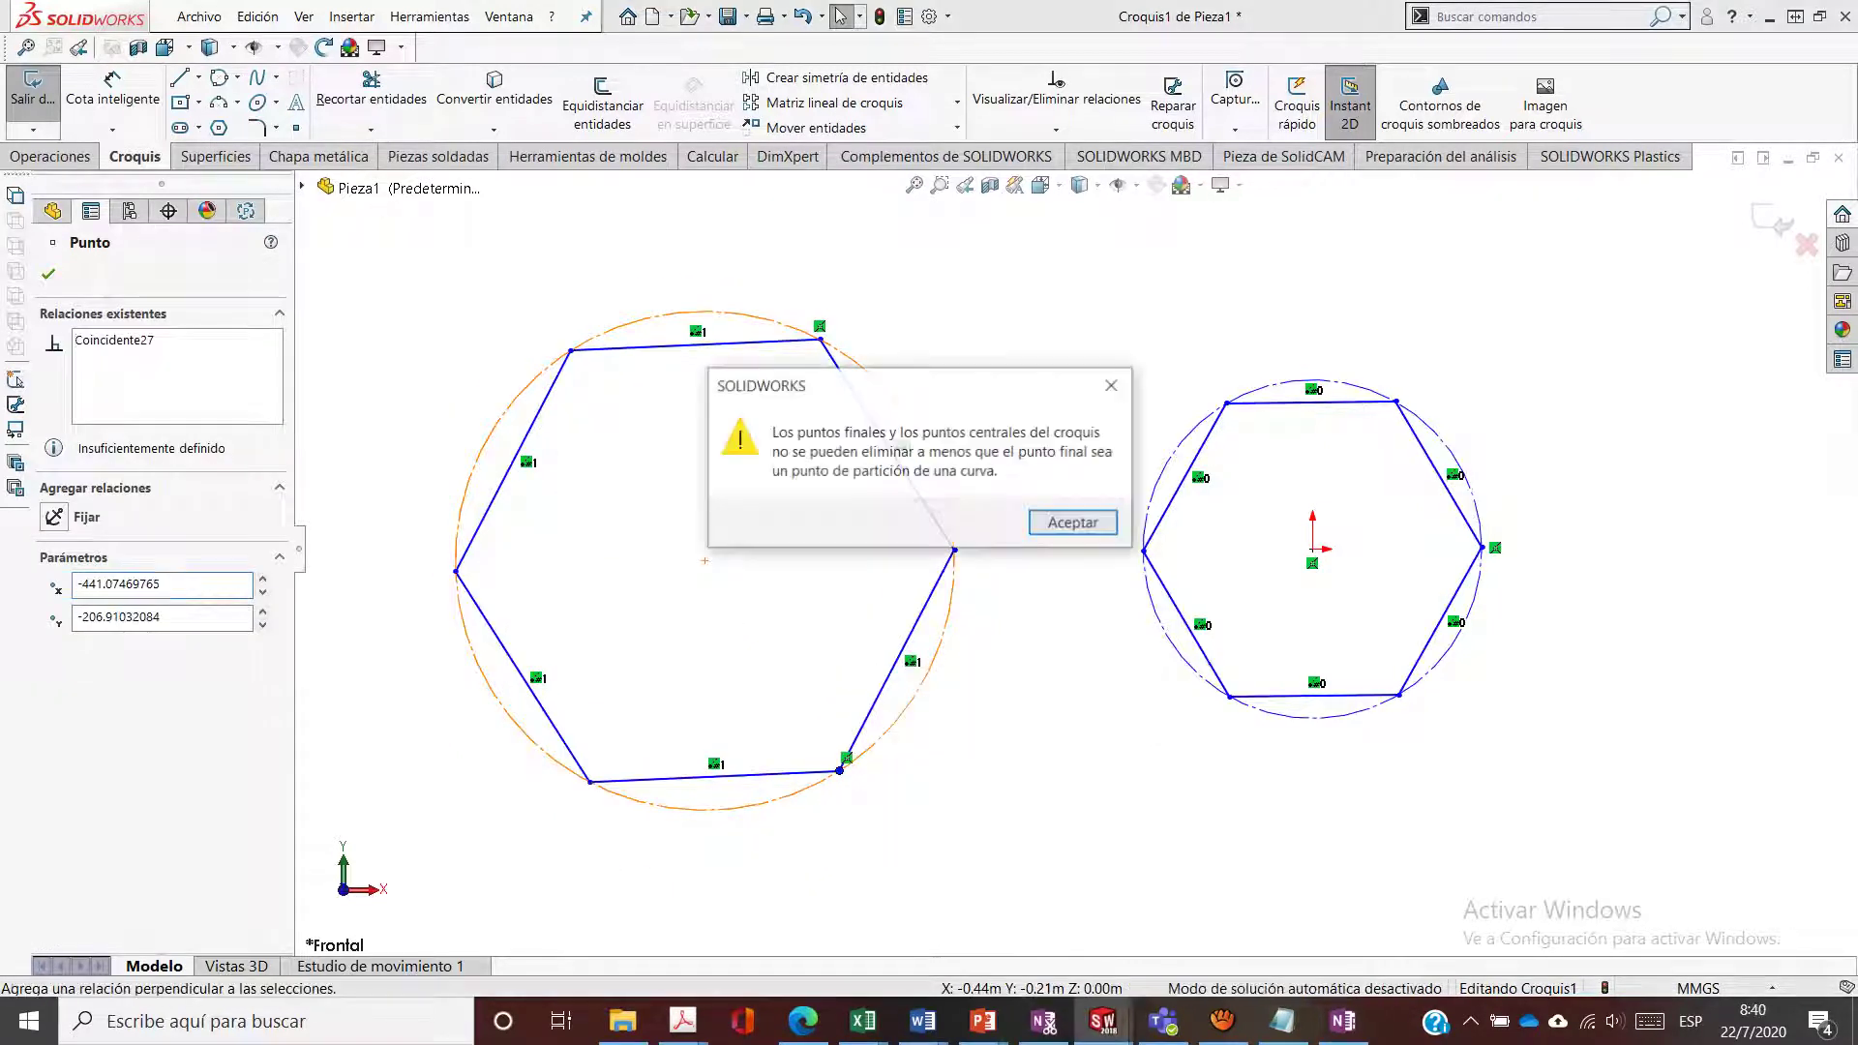
click(1072, 522)
mouse_move(1024, 788)
mouse_down()
mouse_move(588, 214)
mouse_move(333, 619)
mouse_move(1016, 895)
mouse_up()
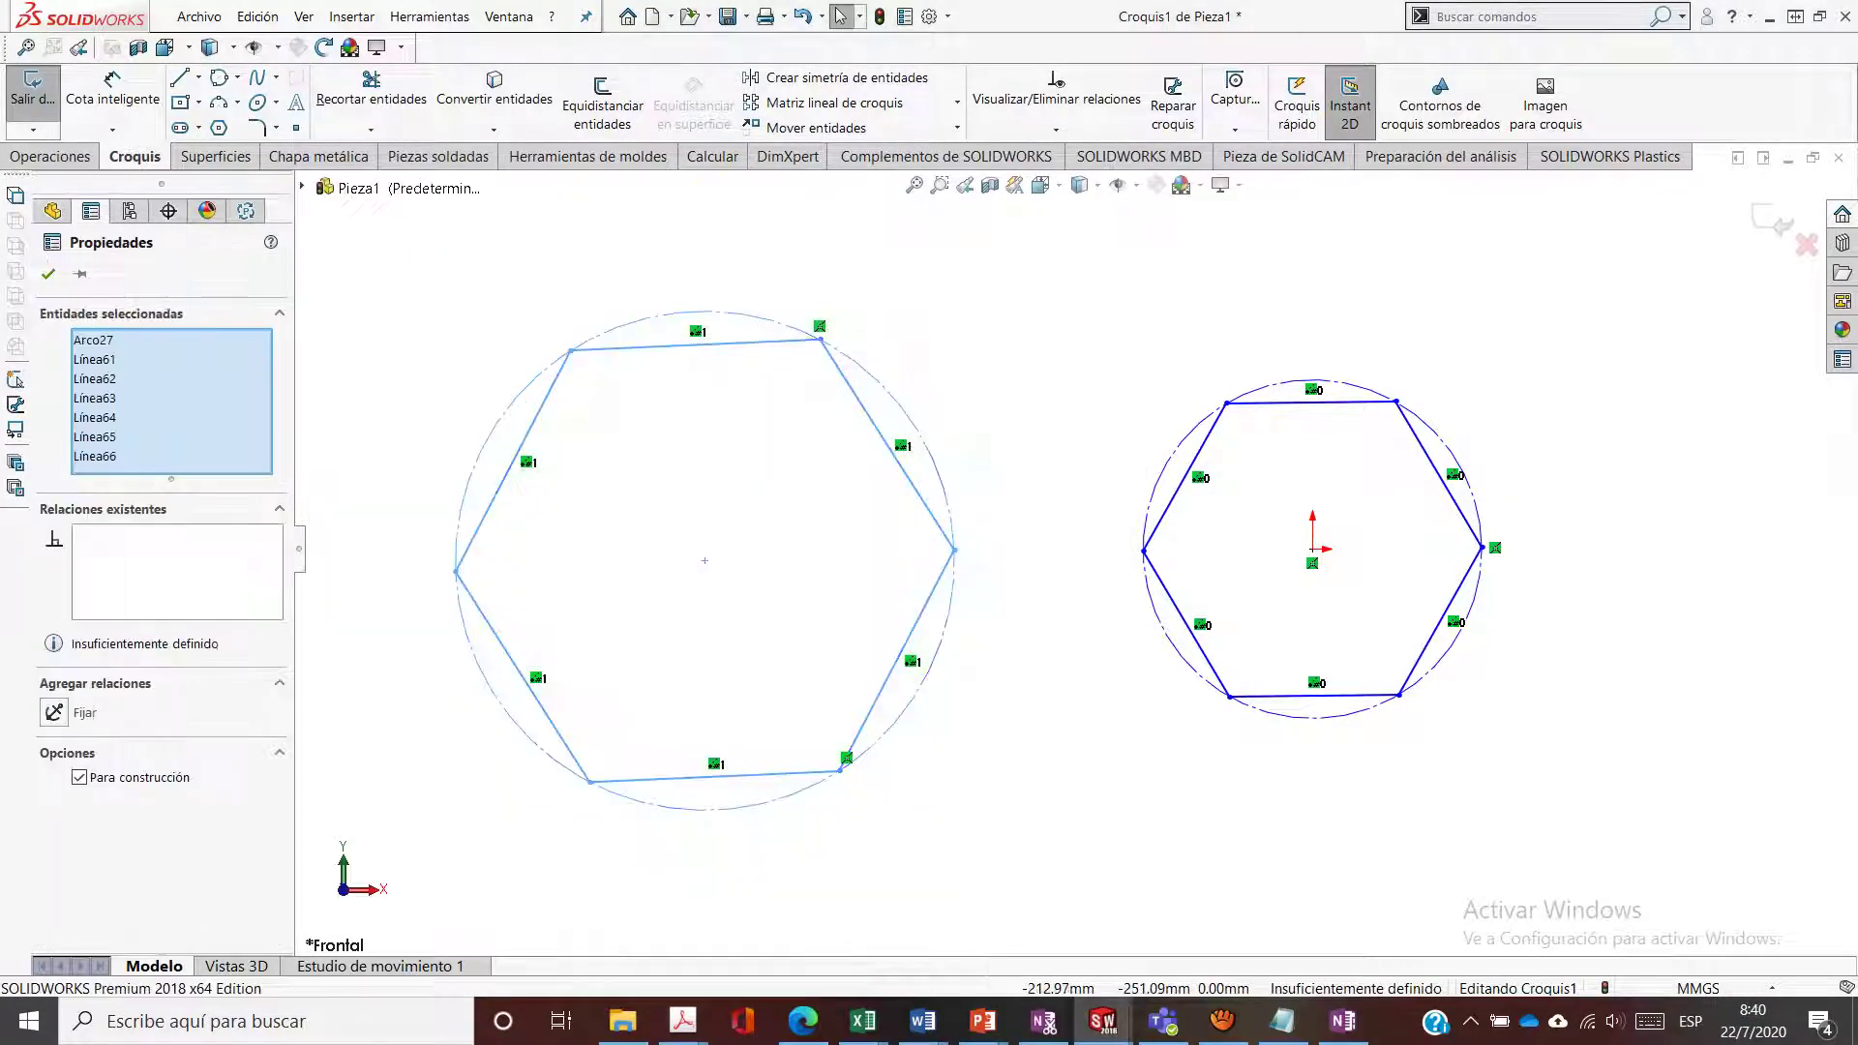
key(Delete)
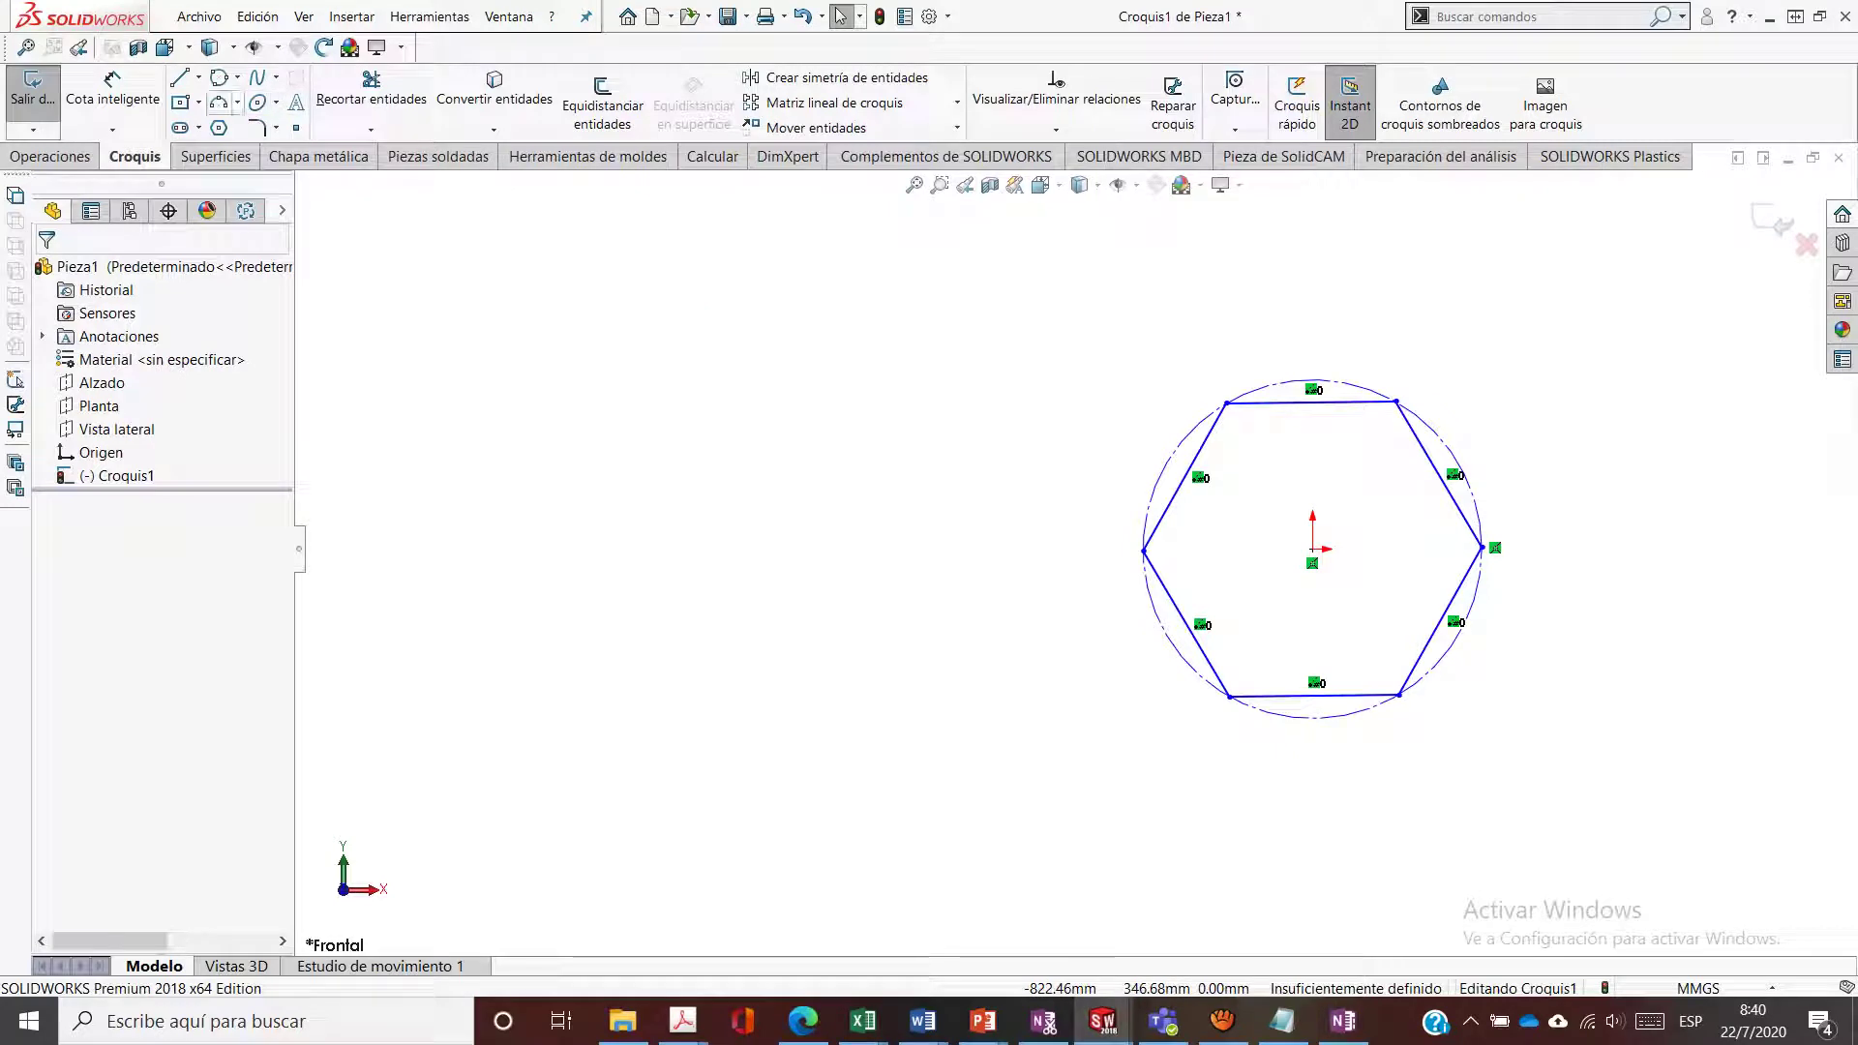
Sketch an eight-sided polygon with a circumscribed circle about 256 mm in diameter, on the negative X side of the hexagon
click(219, 128)
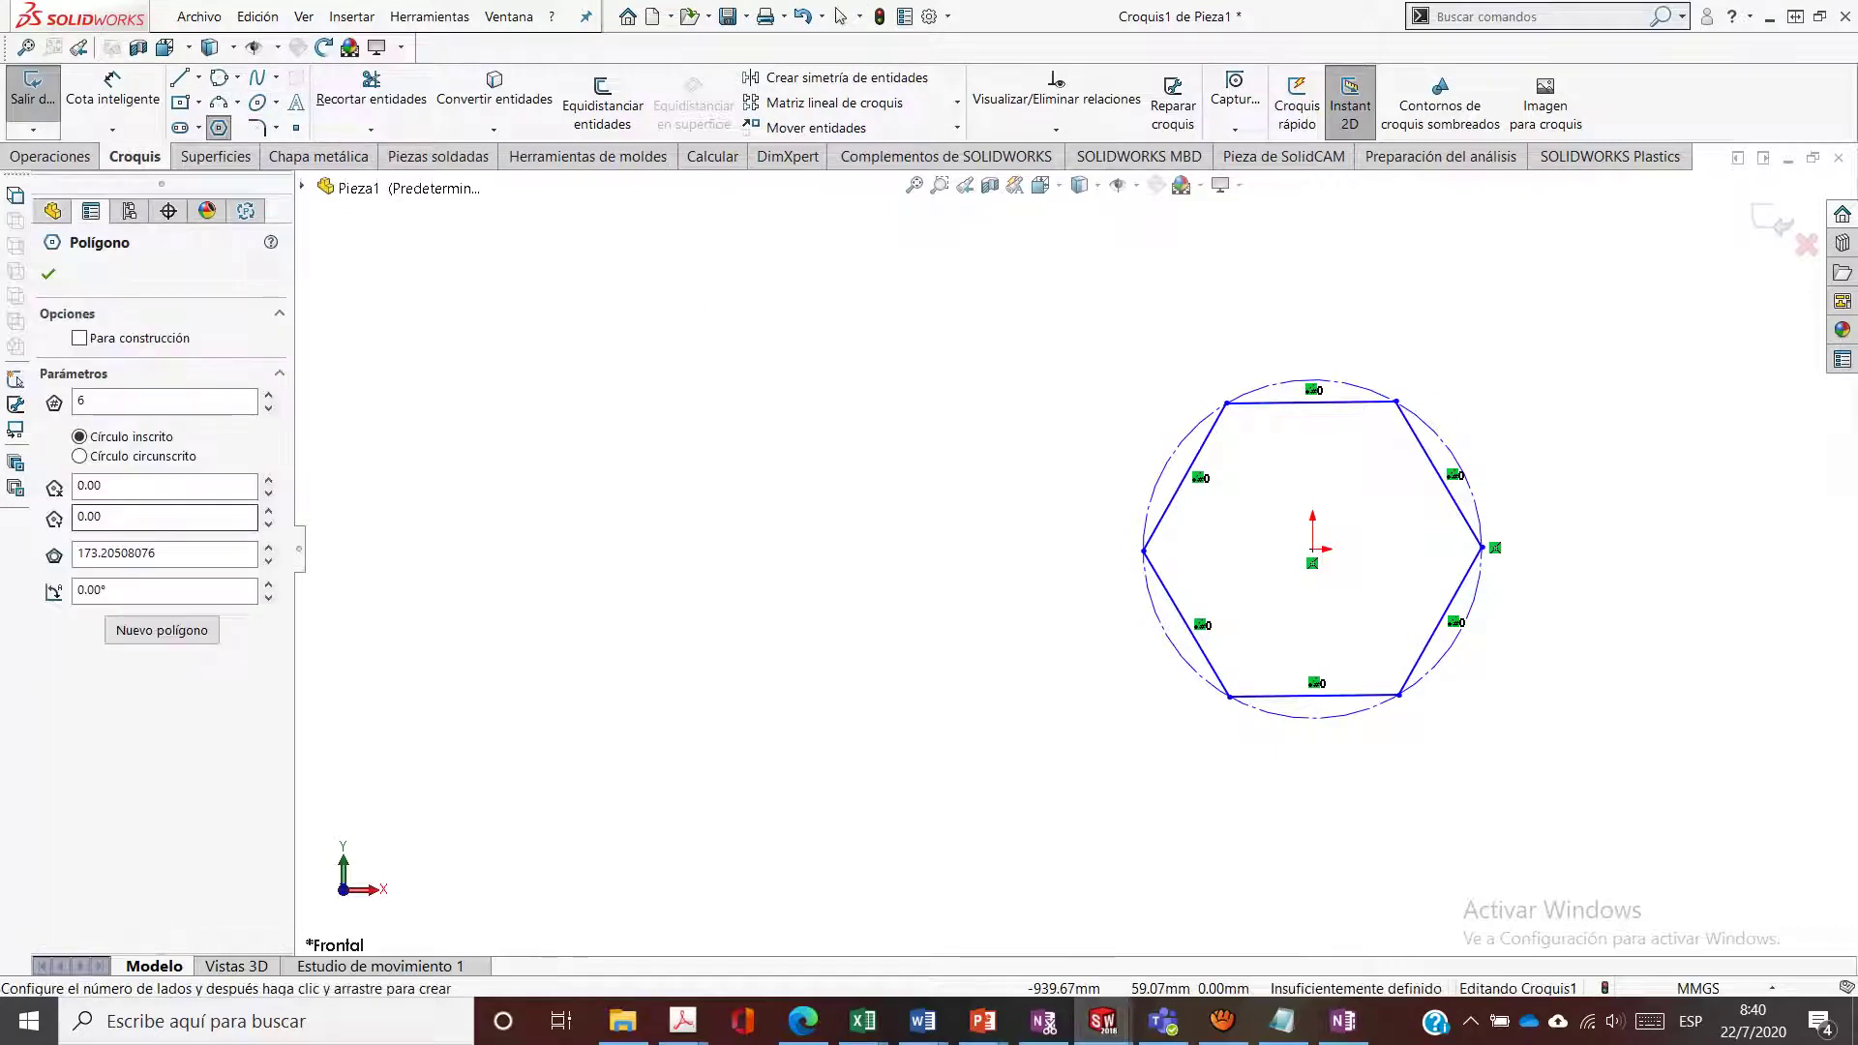
double_click(102, 401)
text(8)
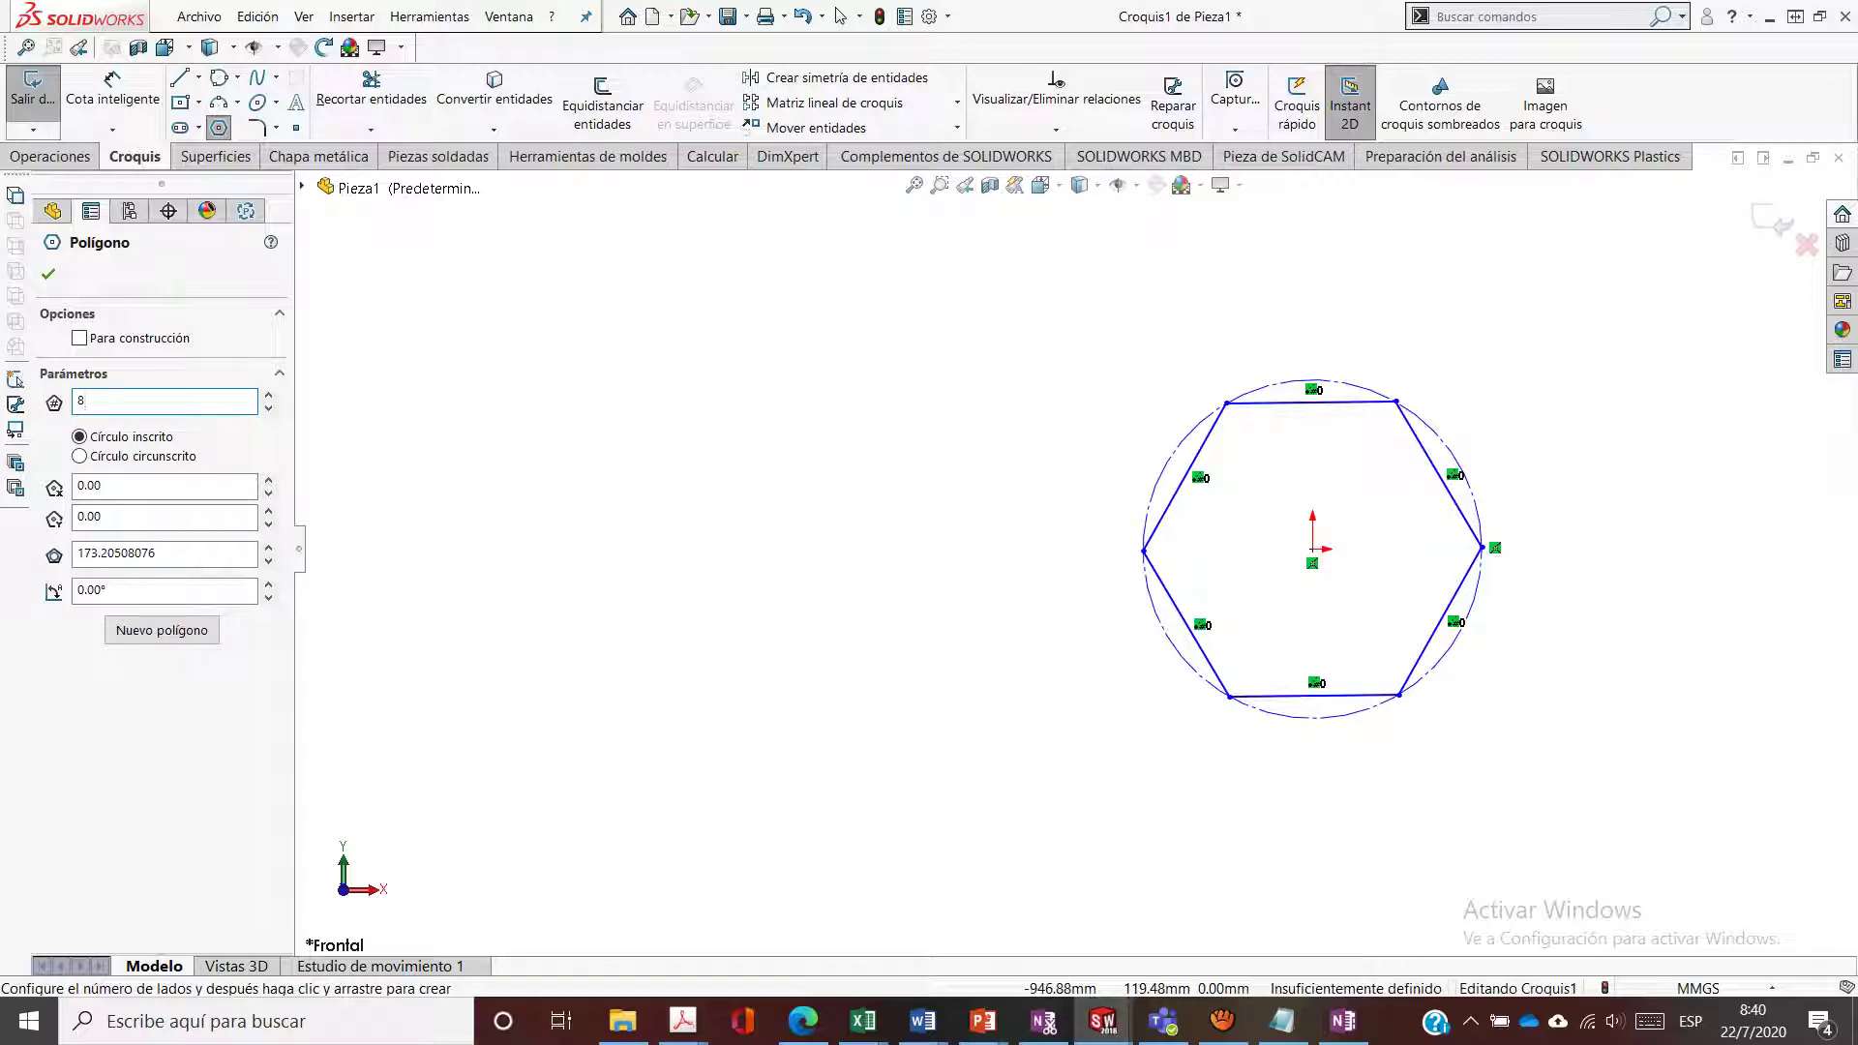
click(79, 455)
click(609, 520)
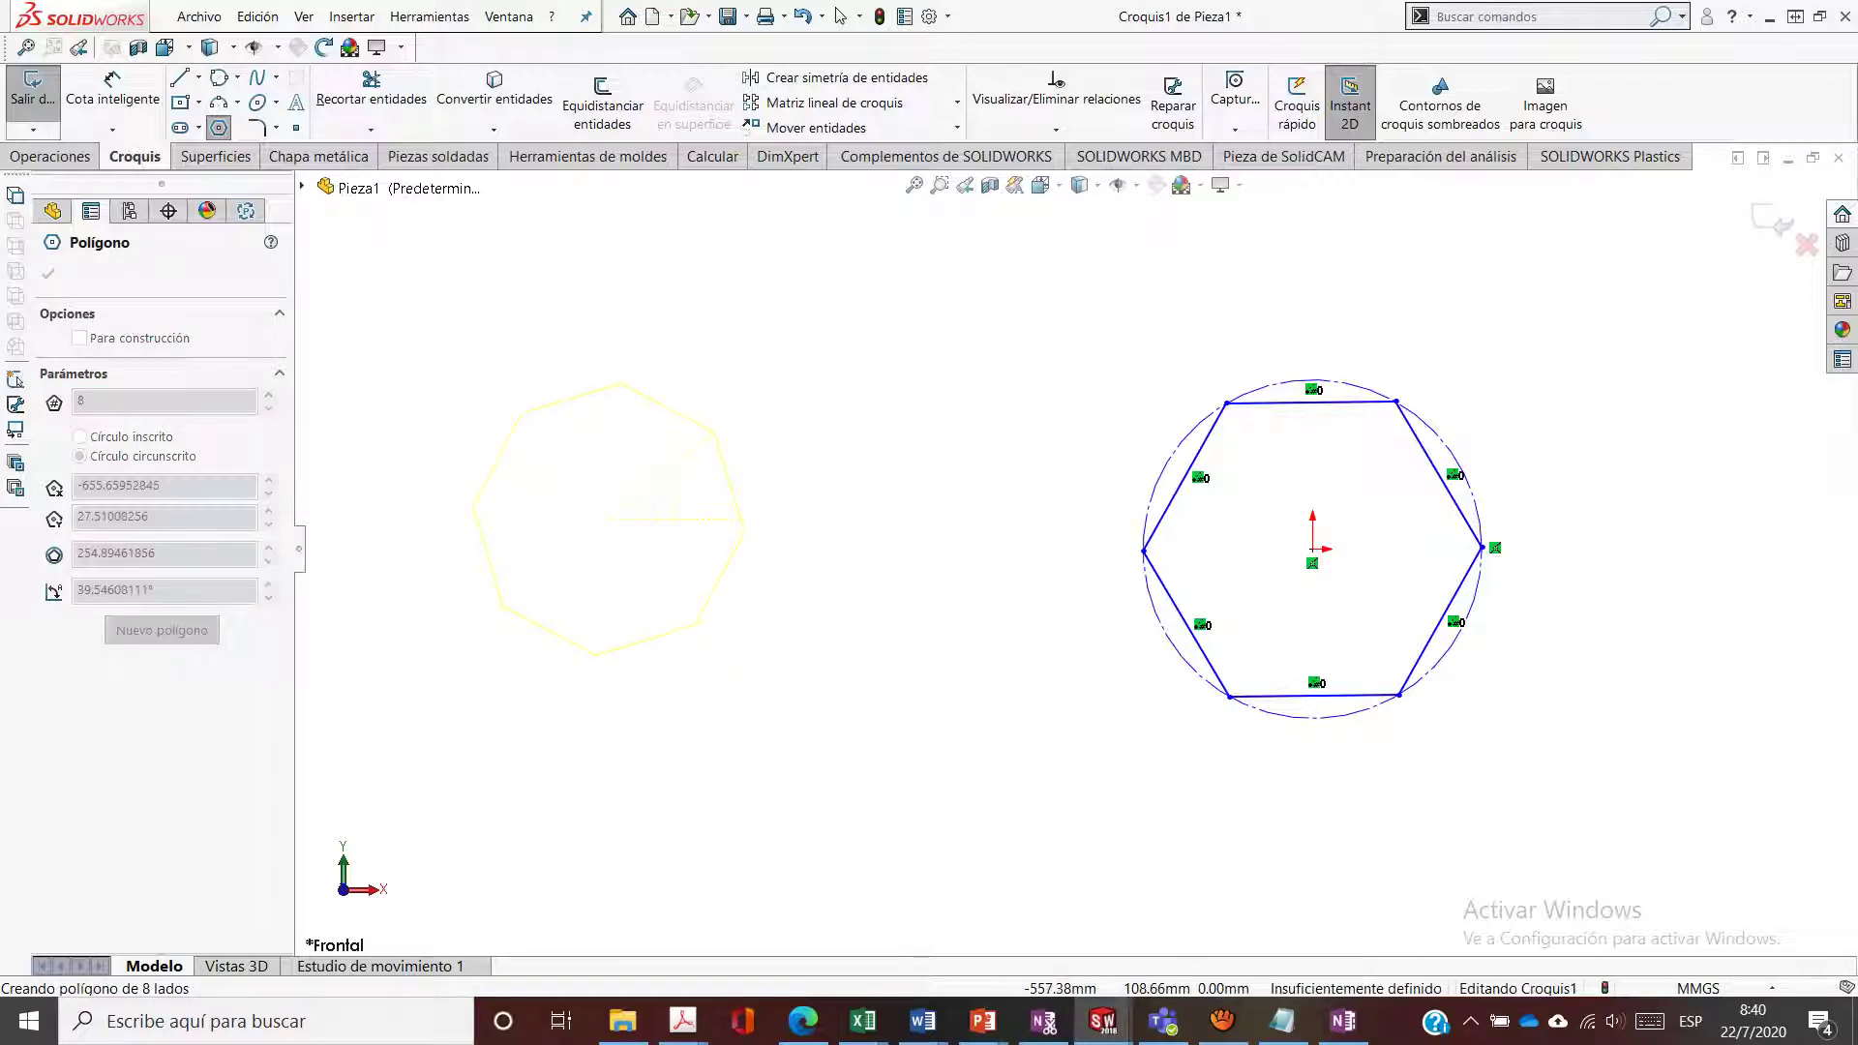
click(713, 431)
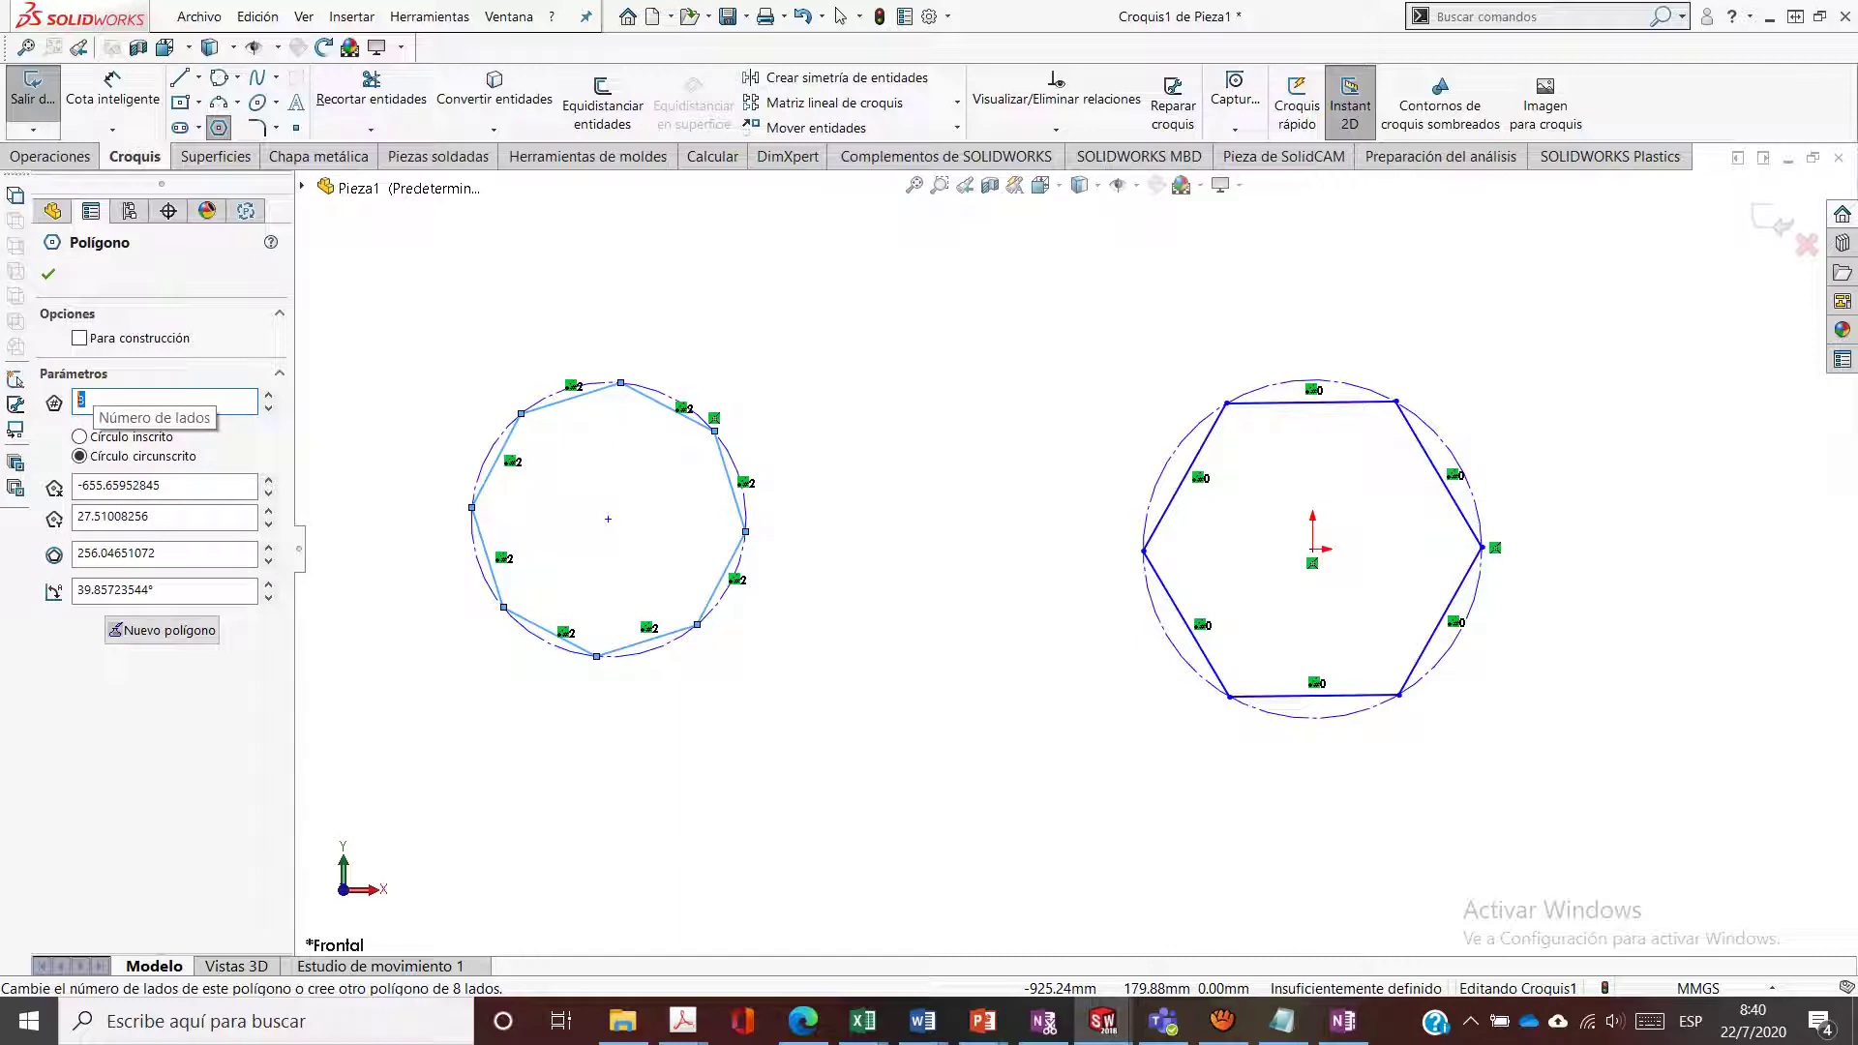
Change the octagon to three sides, and add an eight-sided polygon with a circumscribed circle about 360 mm in diameter between it and the hexagon
text(3)
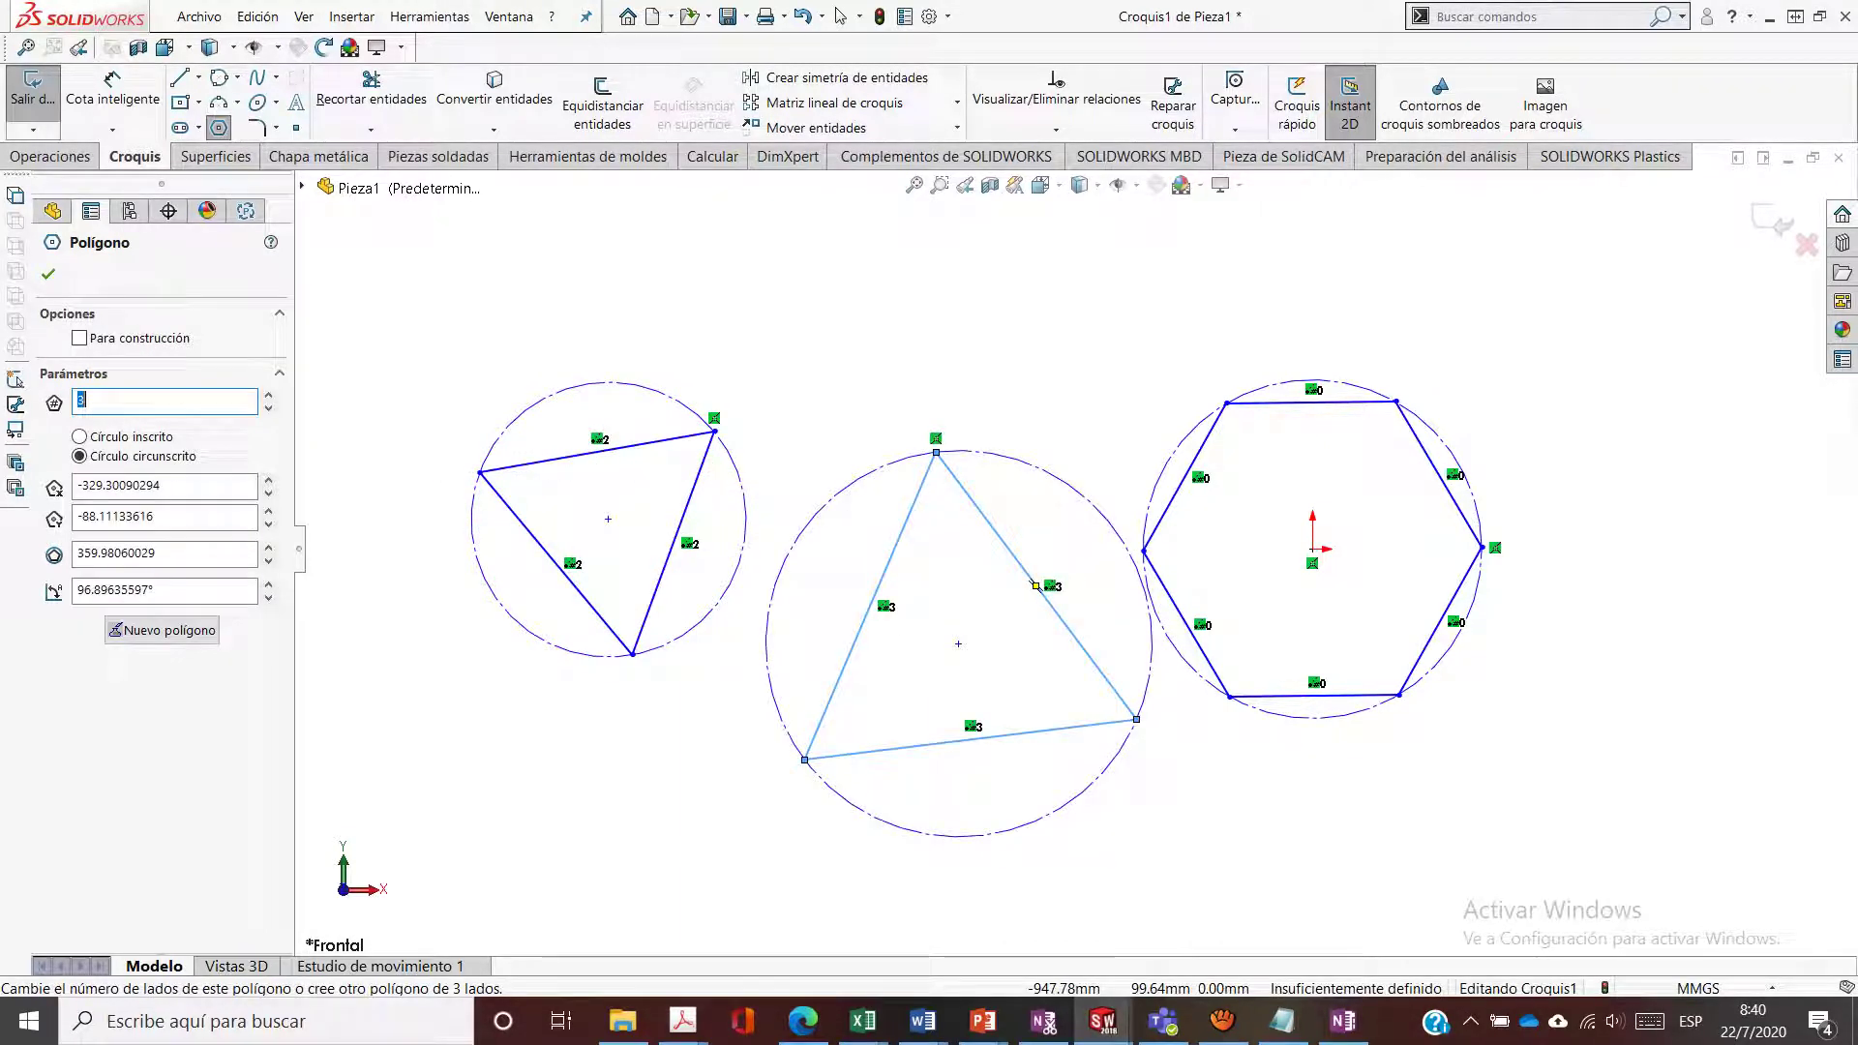
click(268, 396)
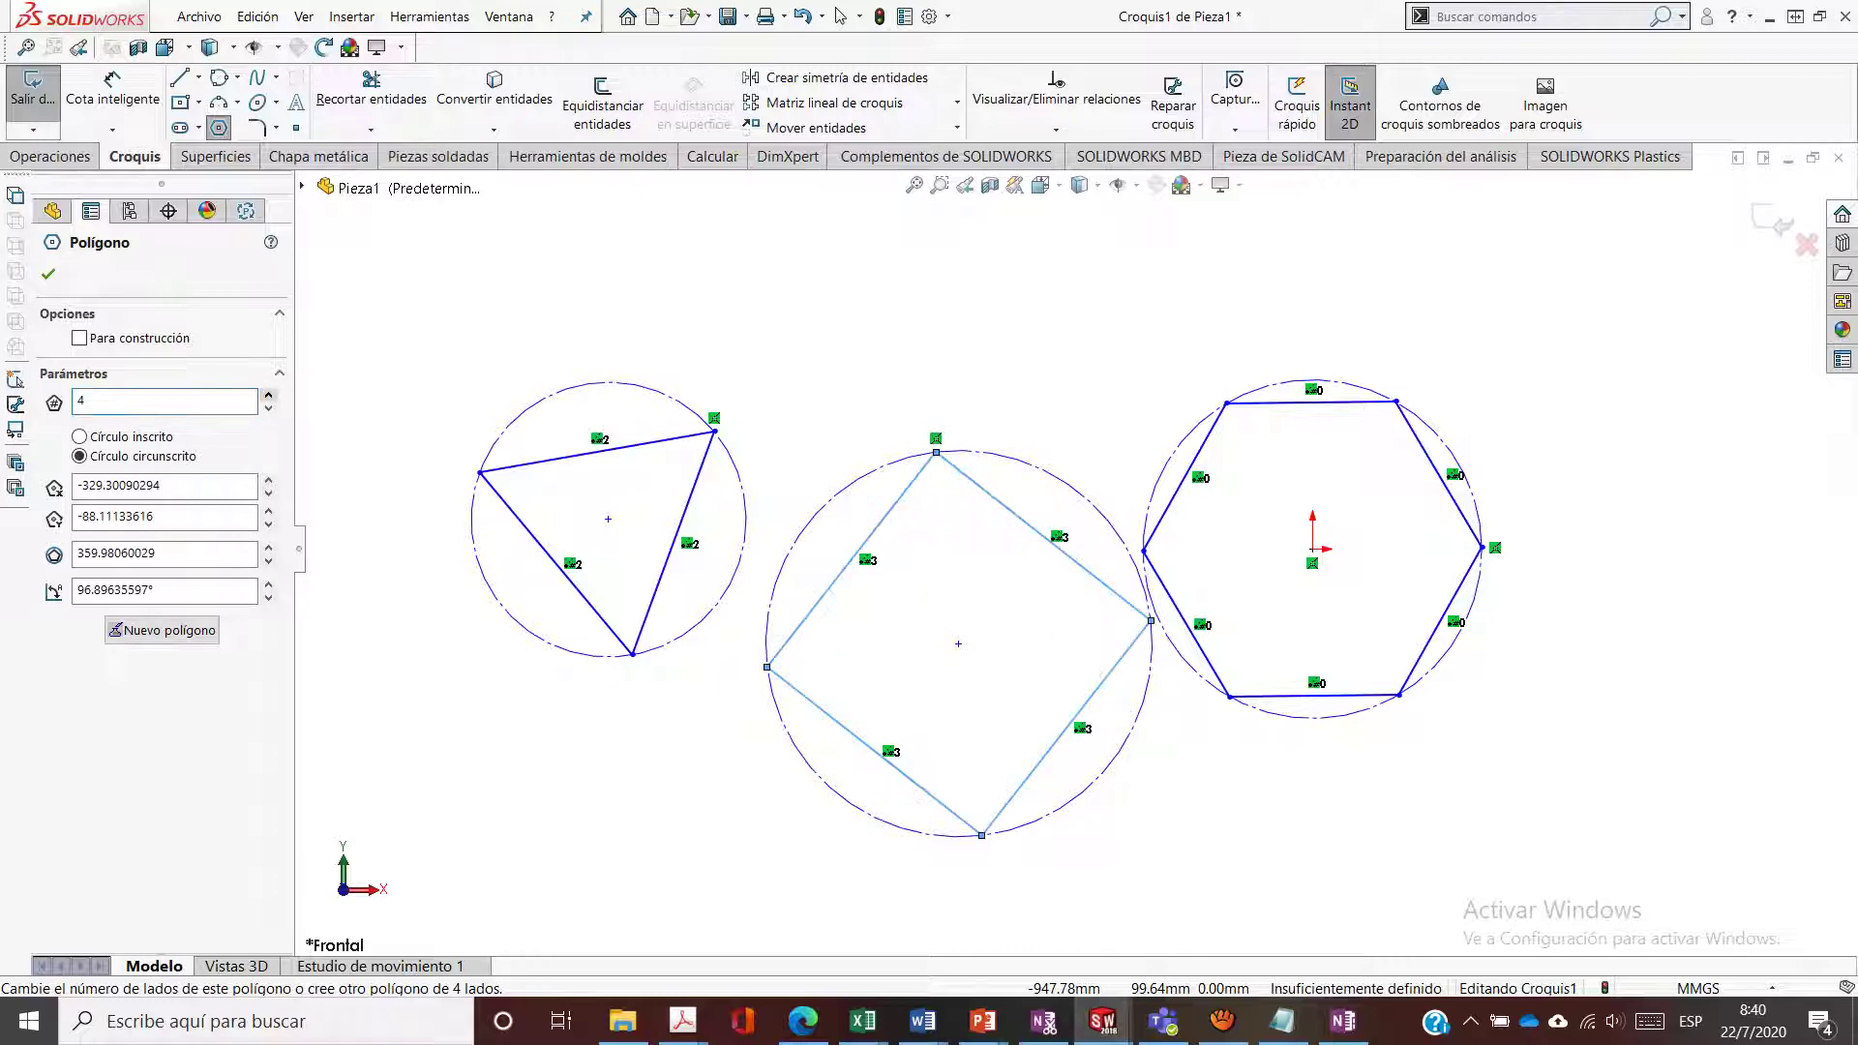
click(268, 396)
click(268, 395)
click(268, 396)
click(268, 396)
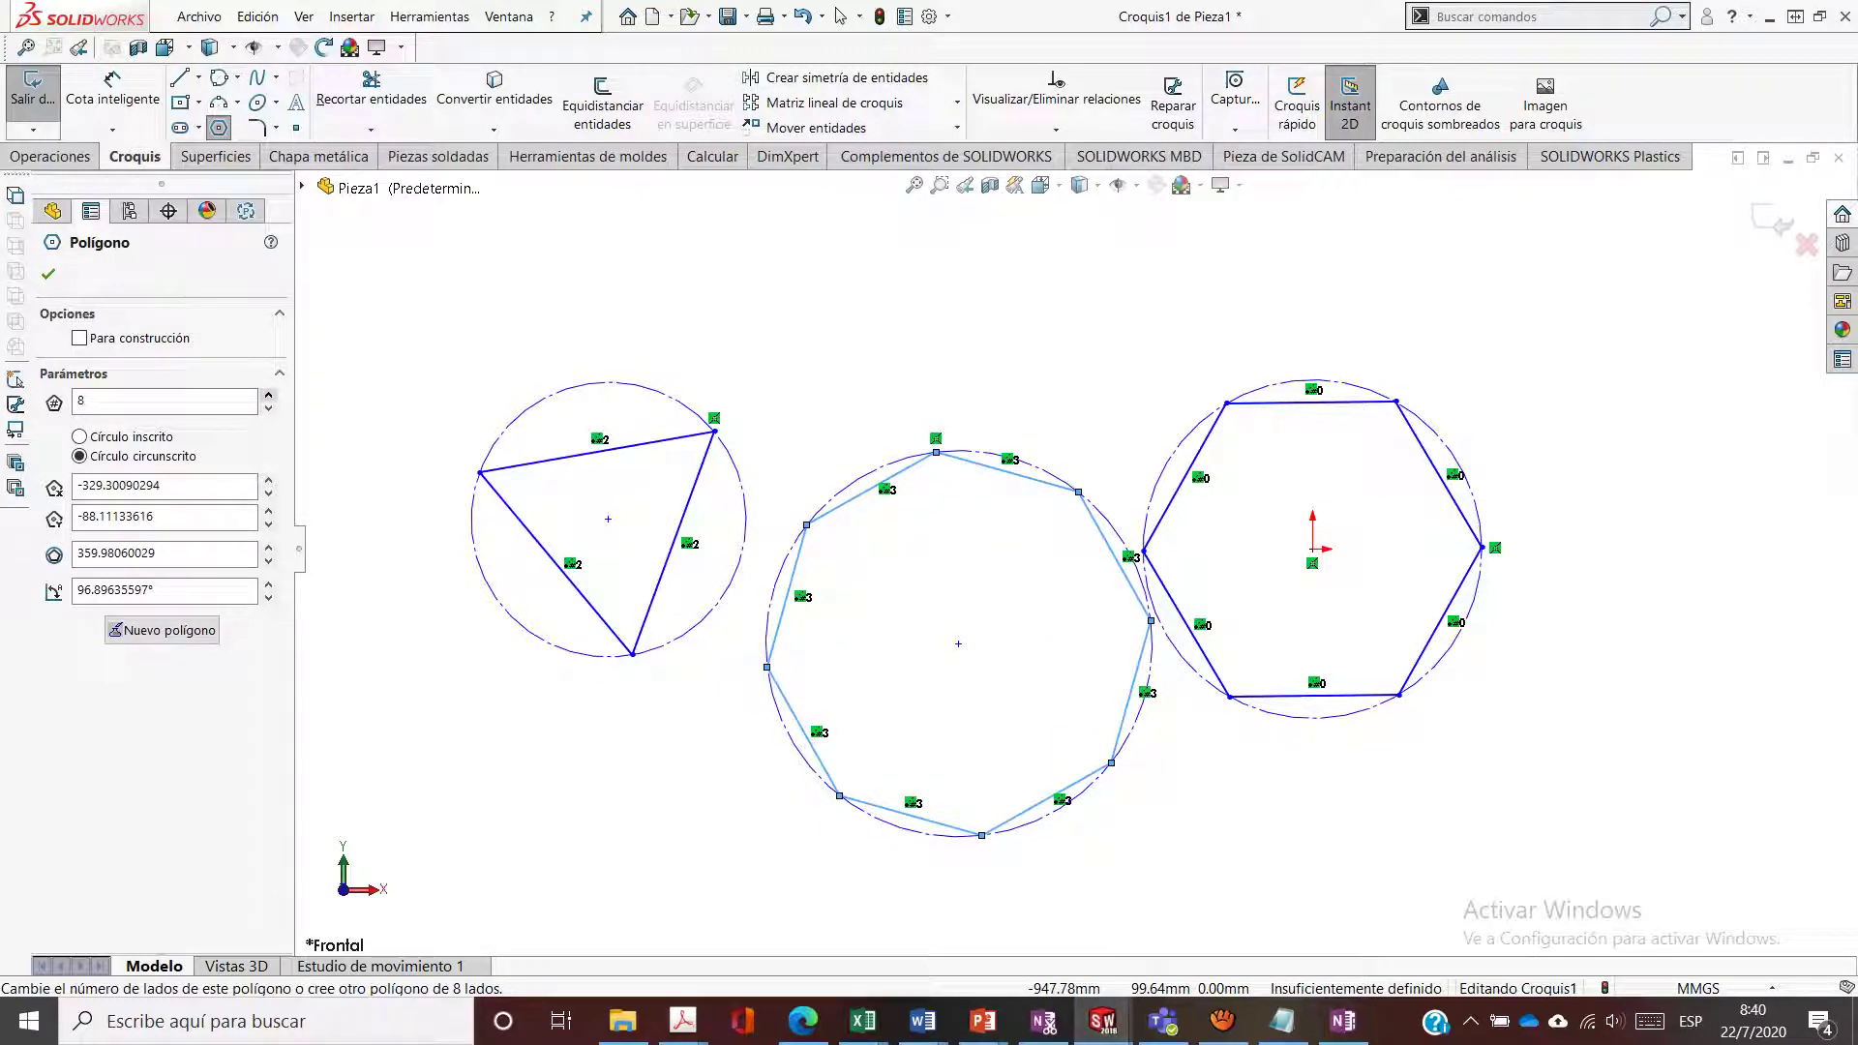
Switch the middle octagon between inscribed and circumscribed circle, leave it on circumscribed, and finish the Polygon command
click(79, 437)
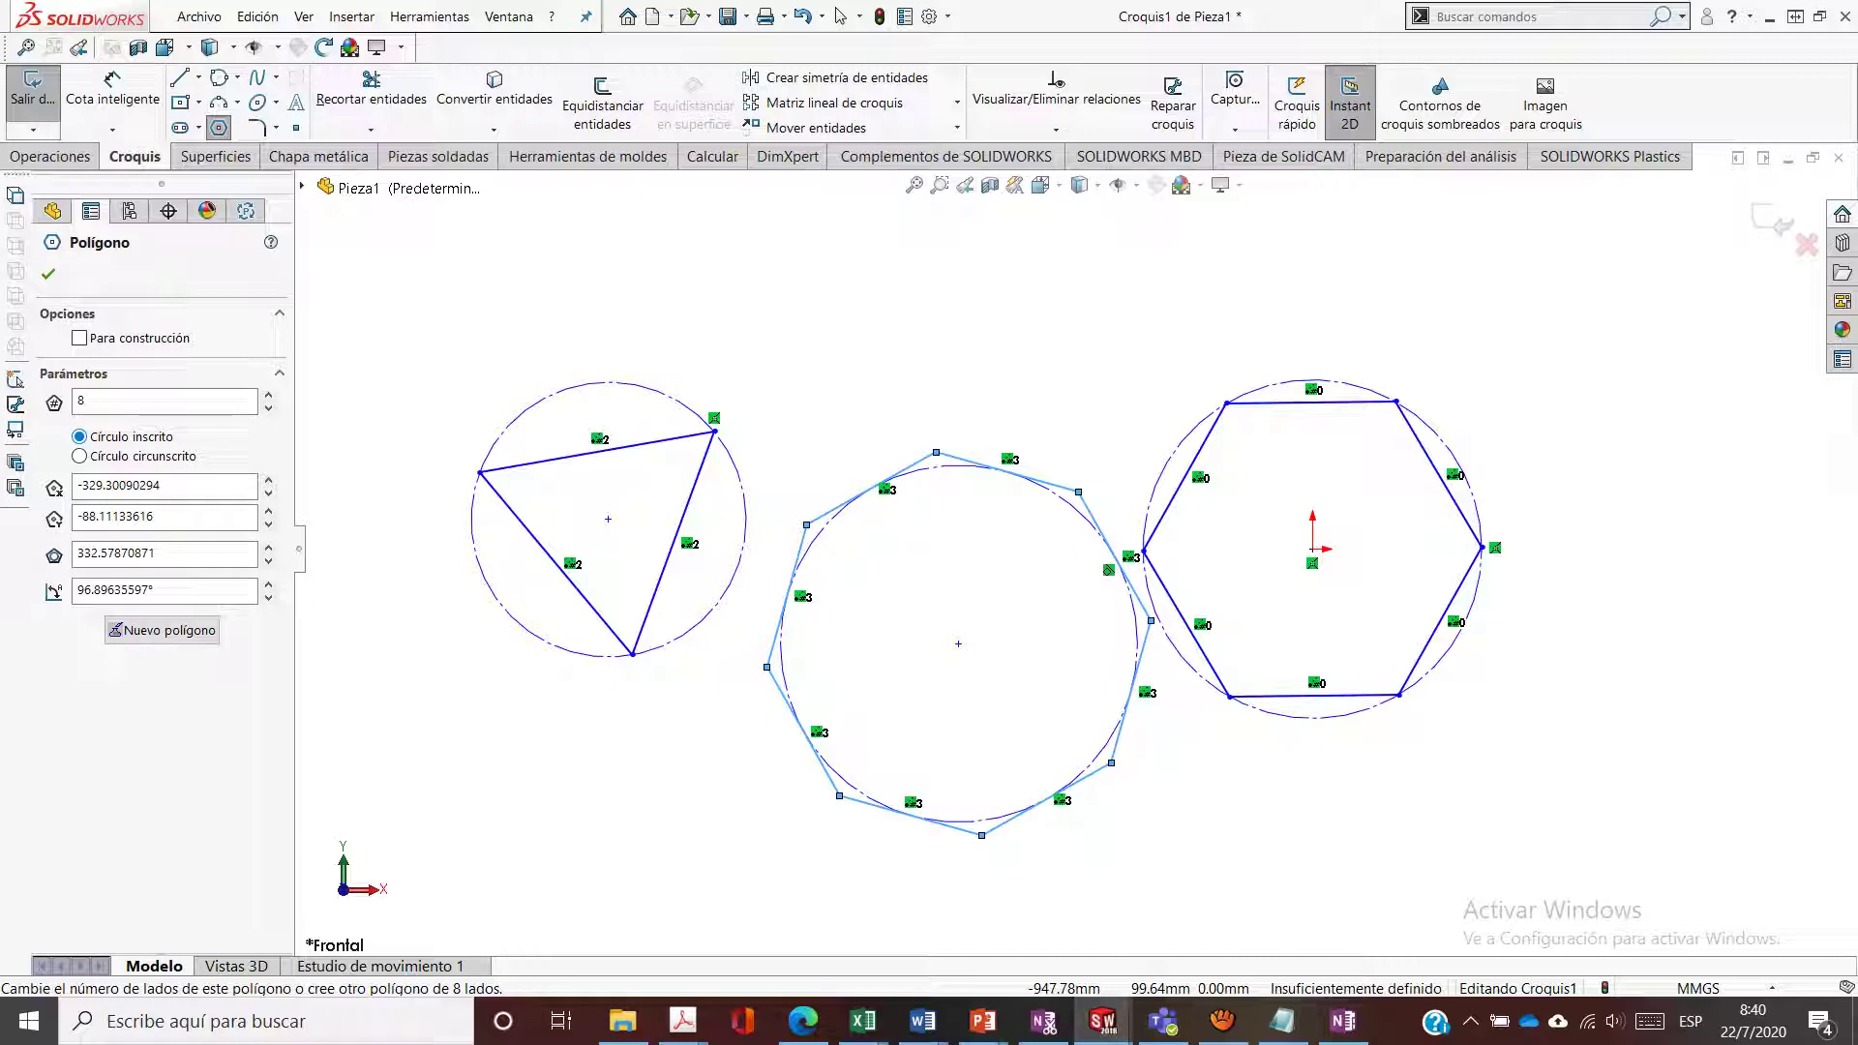
click(80, 456)
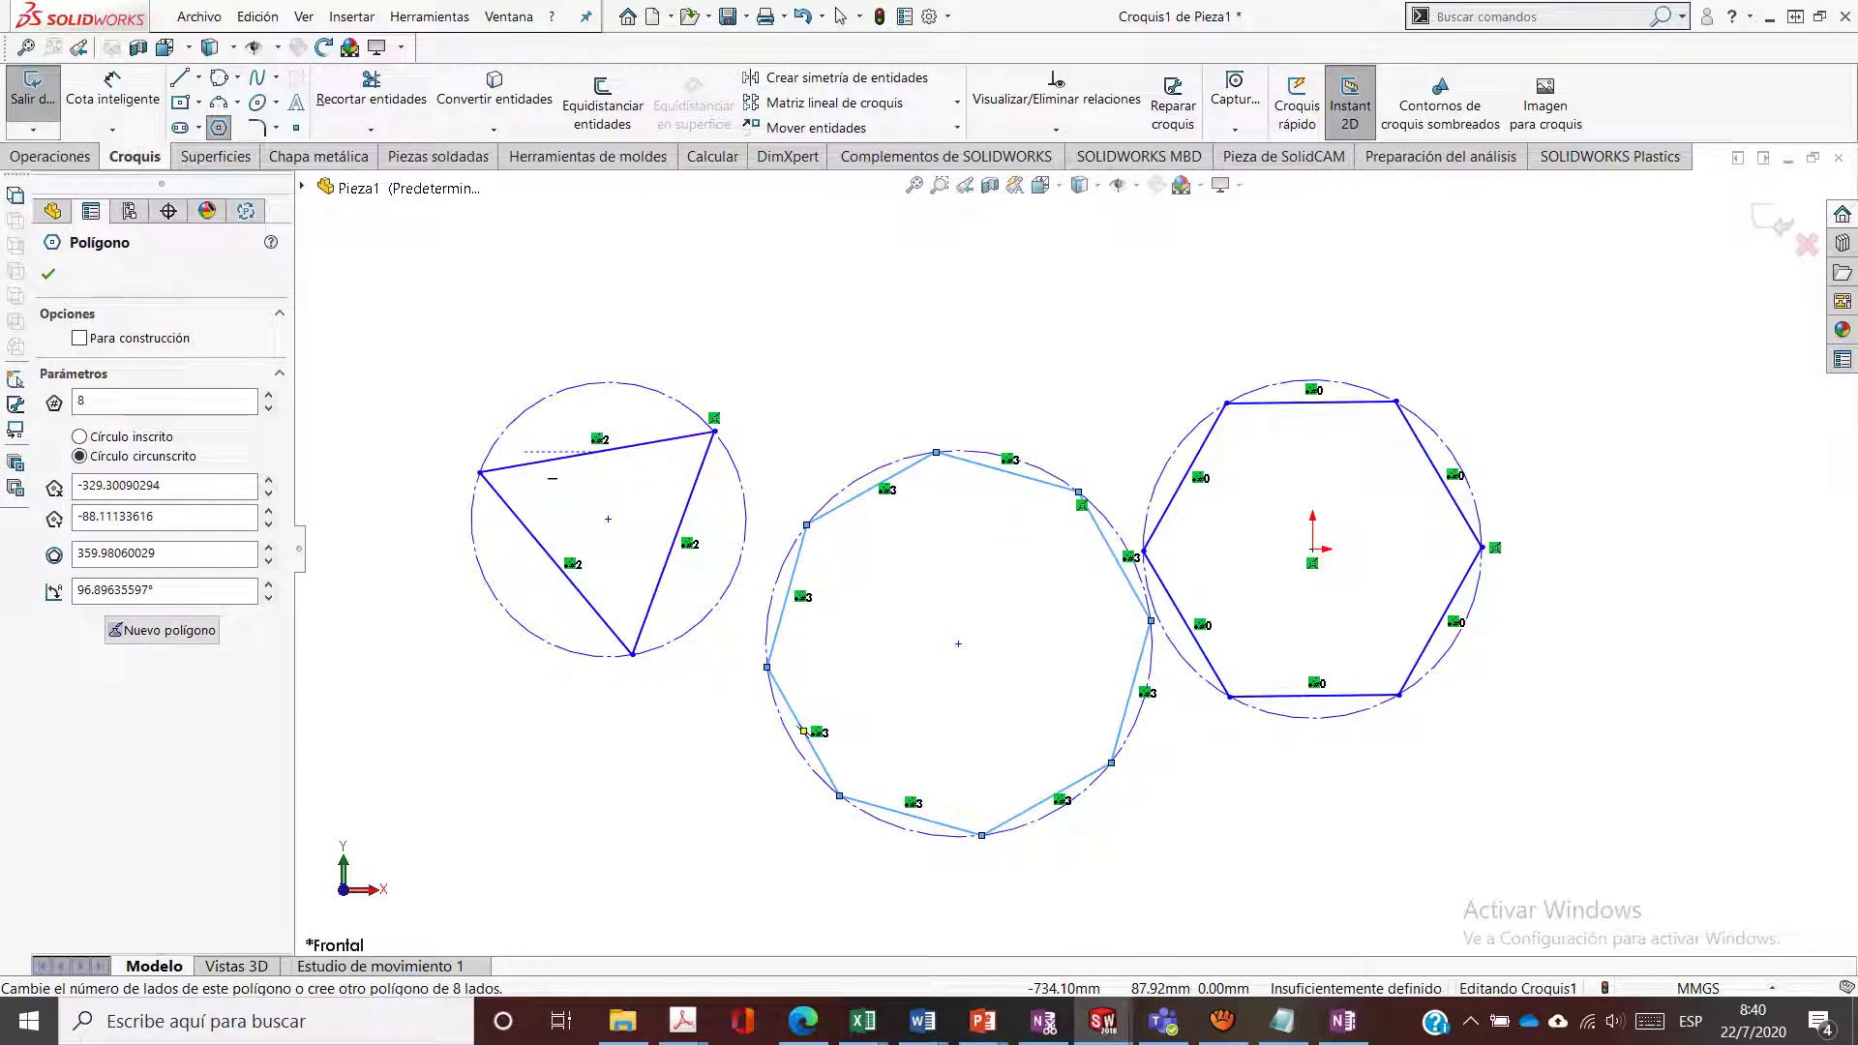
click(79, 437)
click(79, 455)
click(47, 274)
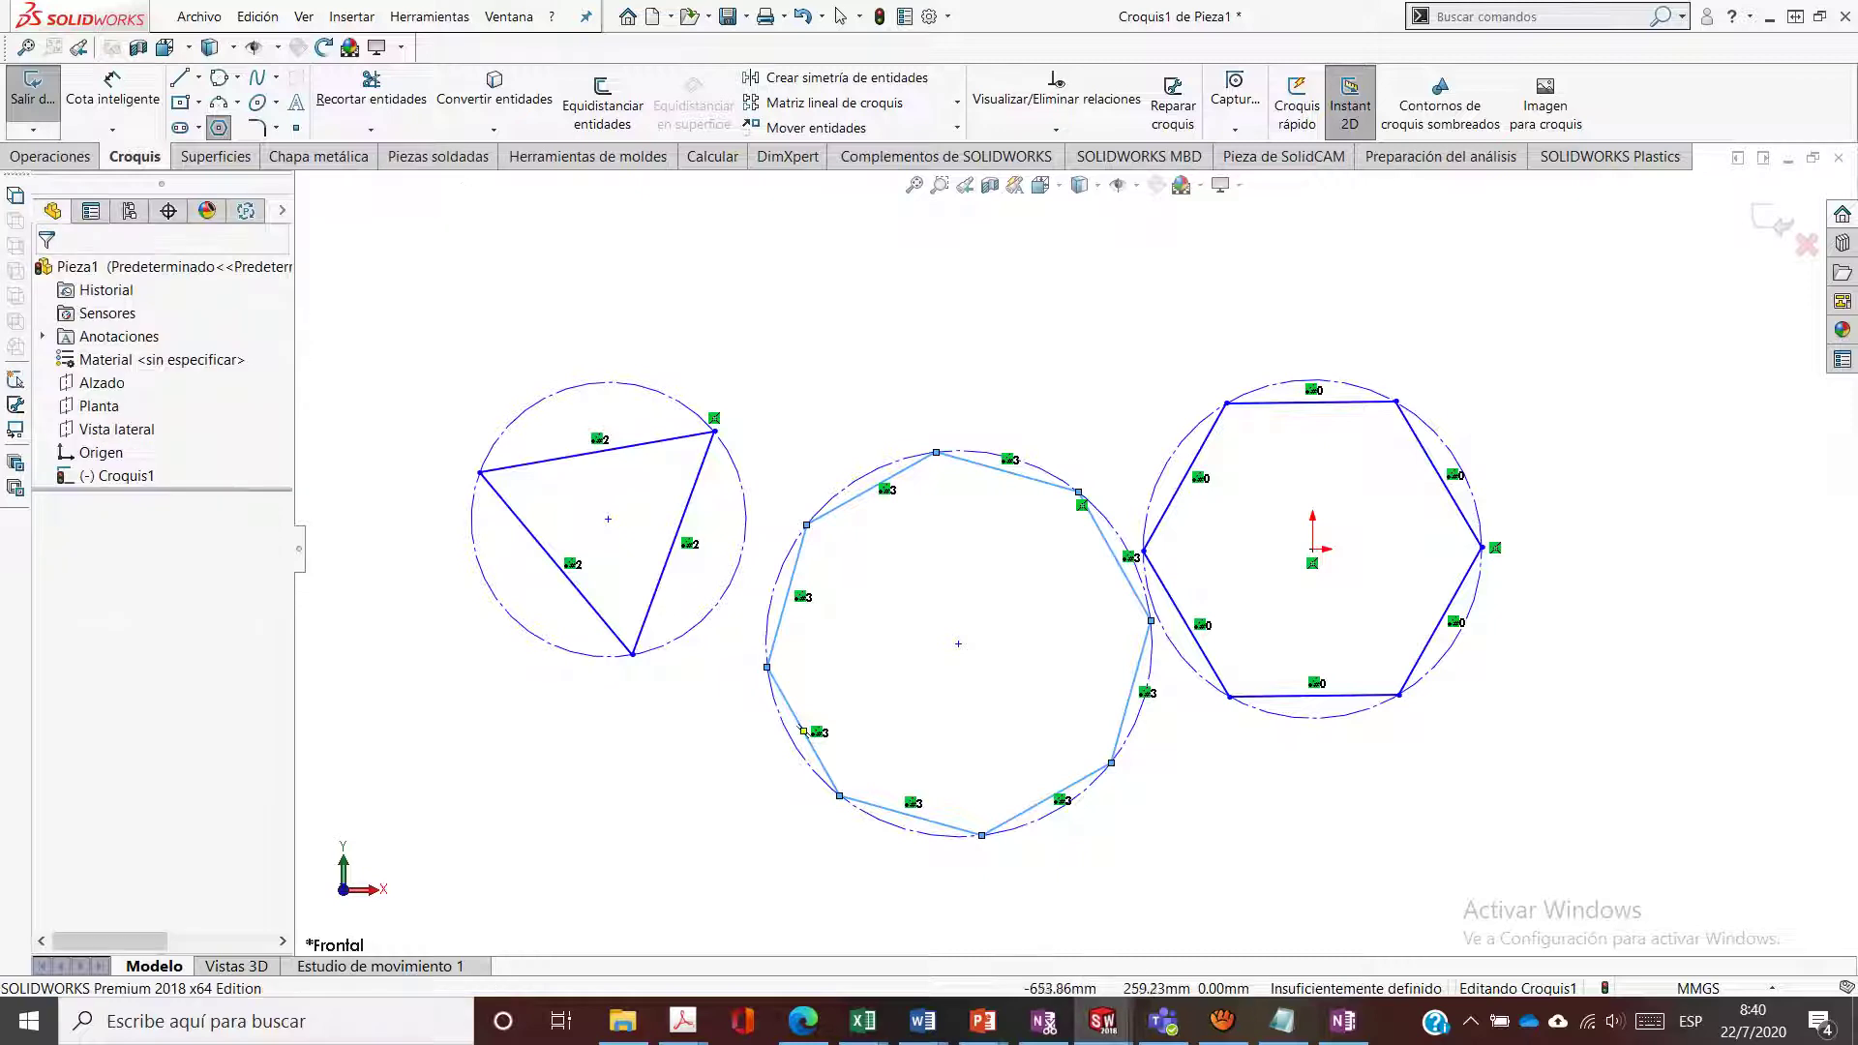
key(Escape)
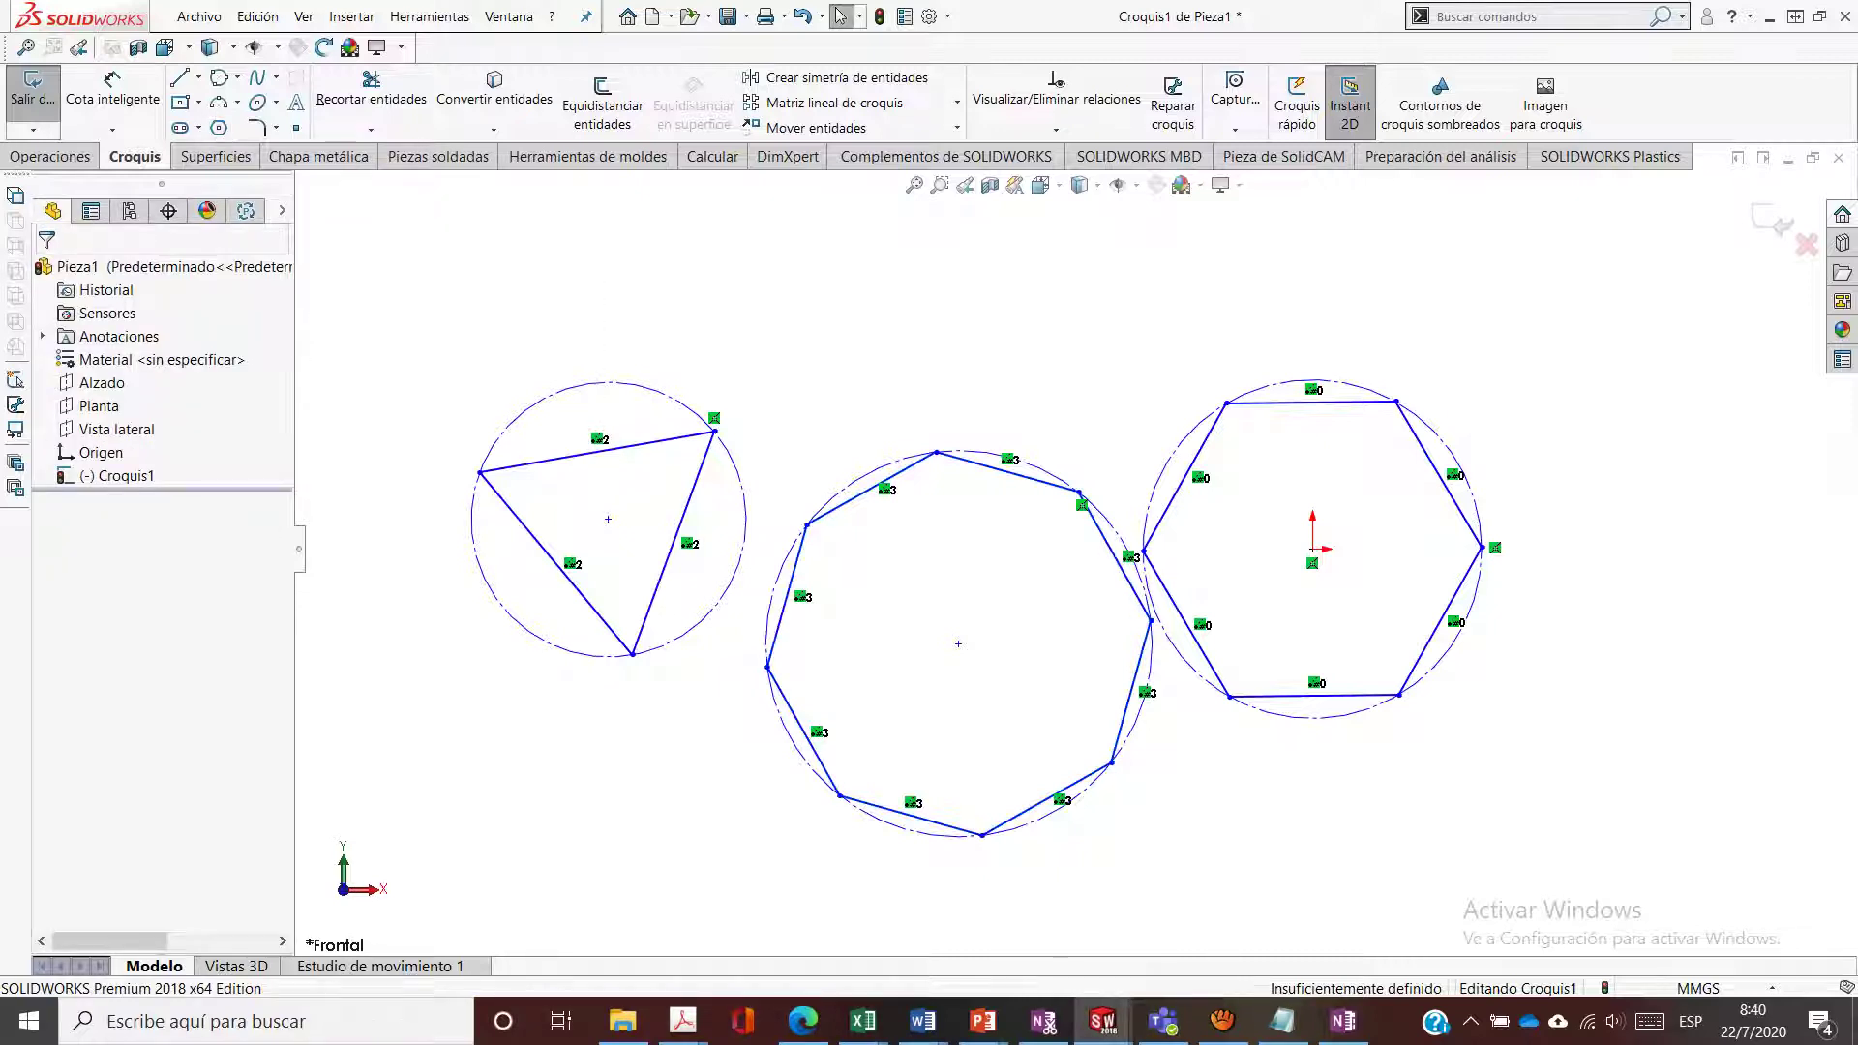
Delete all three polygons and their construction circles from the sketch
mouse_move(411, 238)
mouse_down()
mouse_move(1472, 292)
mouse_move(1594, 769)
mouse_move(1016, 917)
mouse_move(619, 783)
mouse_move(500, 669)
mouse_move(466, 664)
mouse_move(462, 639)
mouse_up()
key(Delete)
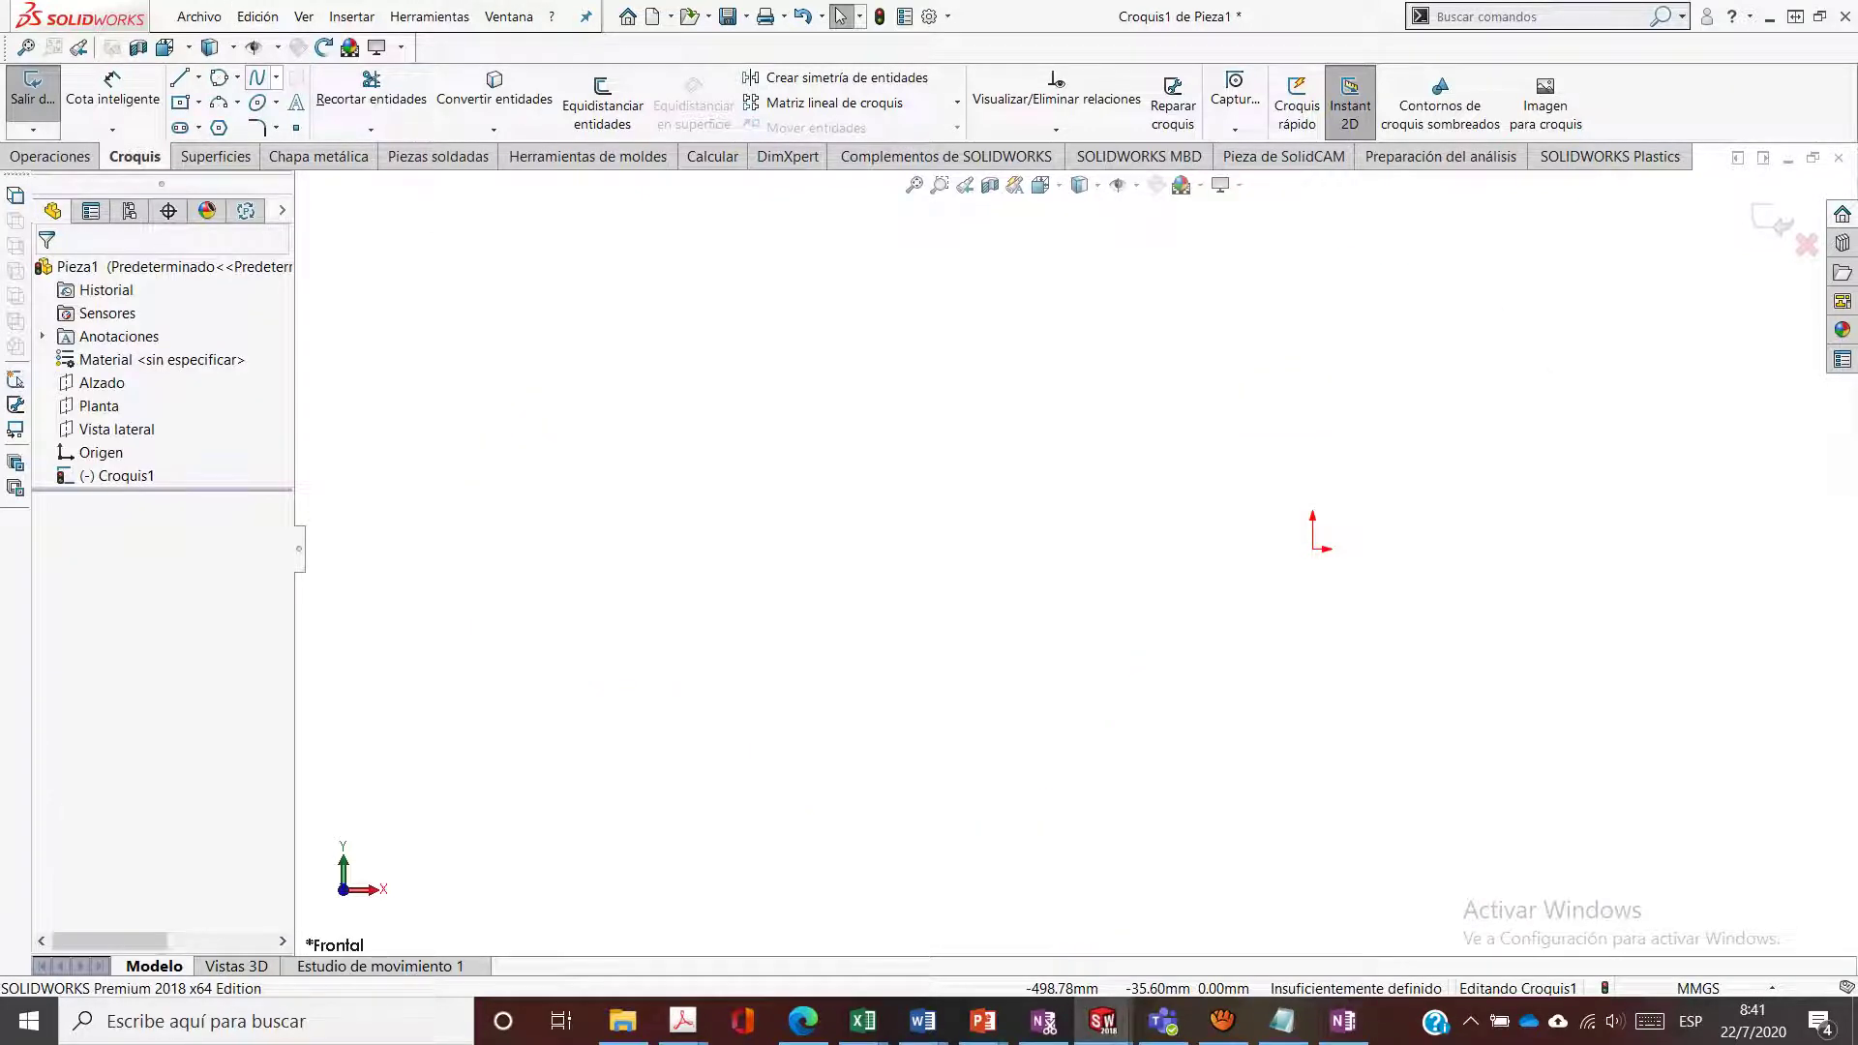
Sketch a wavy spline through eight points on the negative X side of the origin, from about X -694 mm to X -28 mm
click(276, 77)
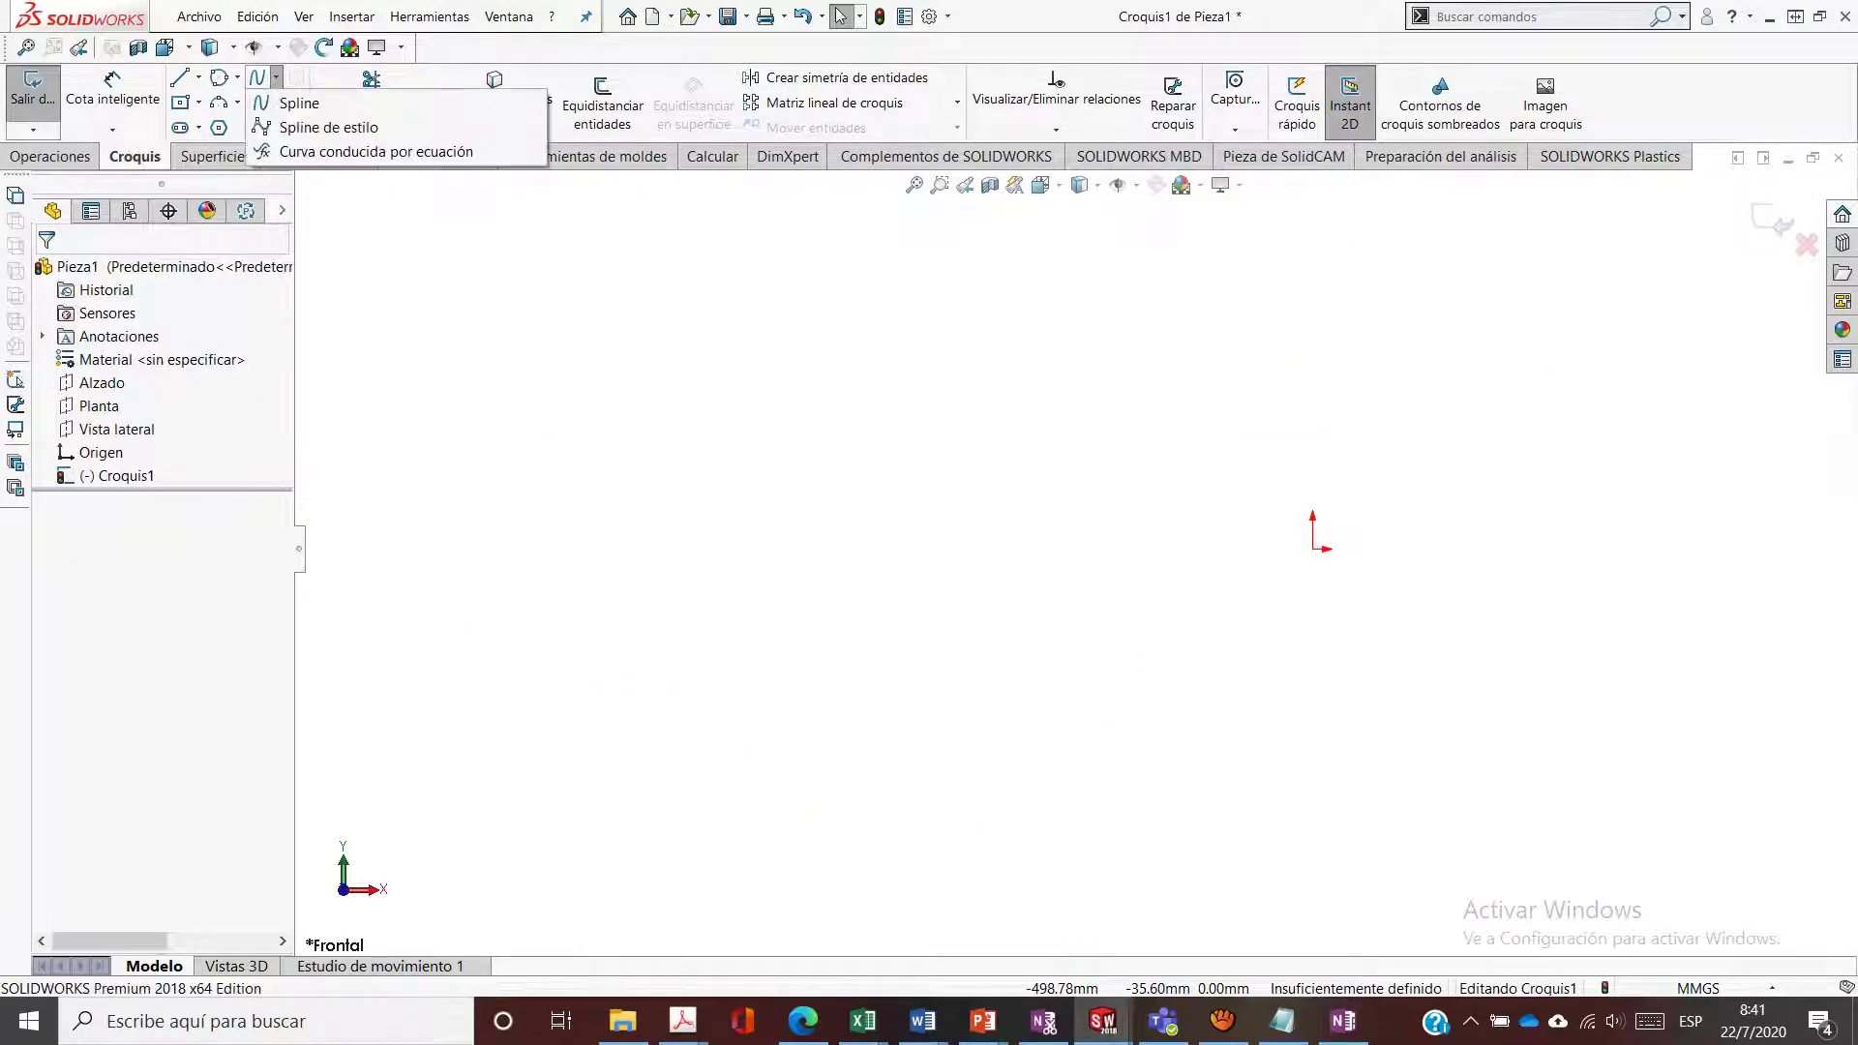
click(295, 102)
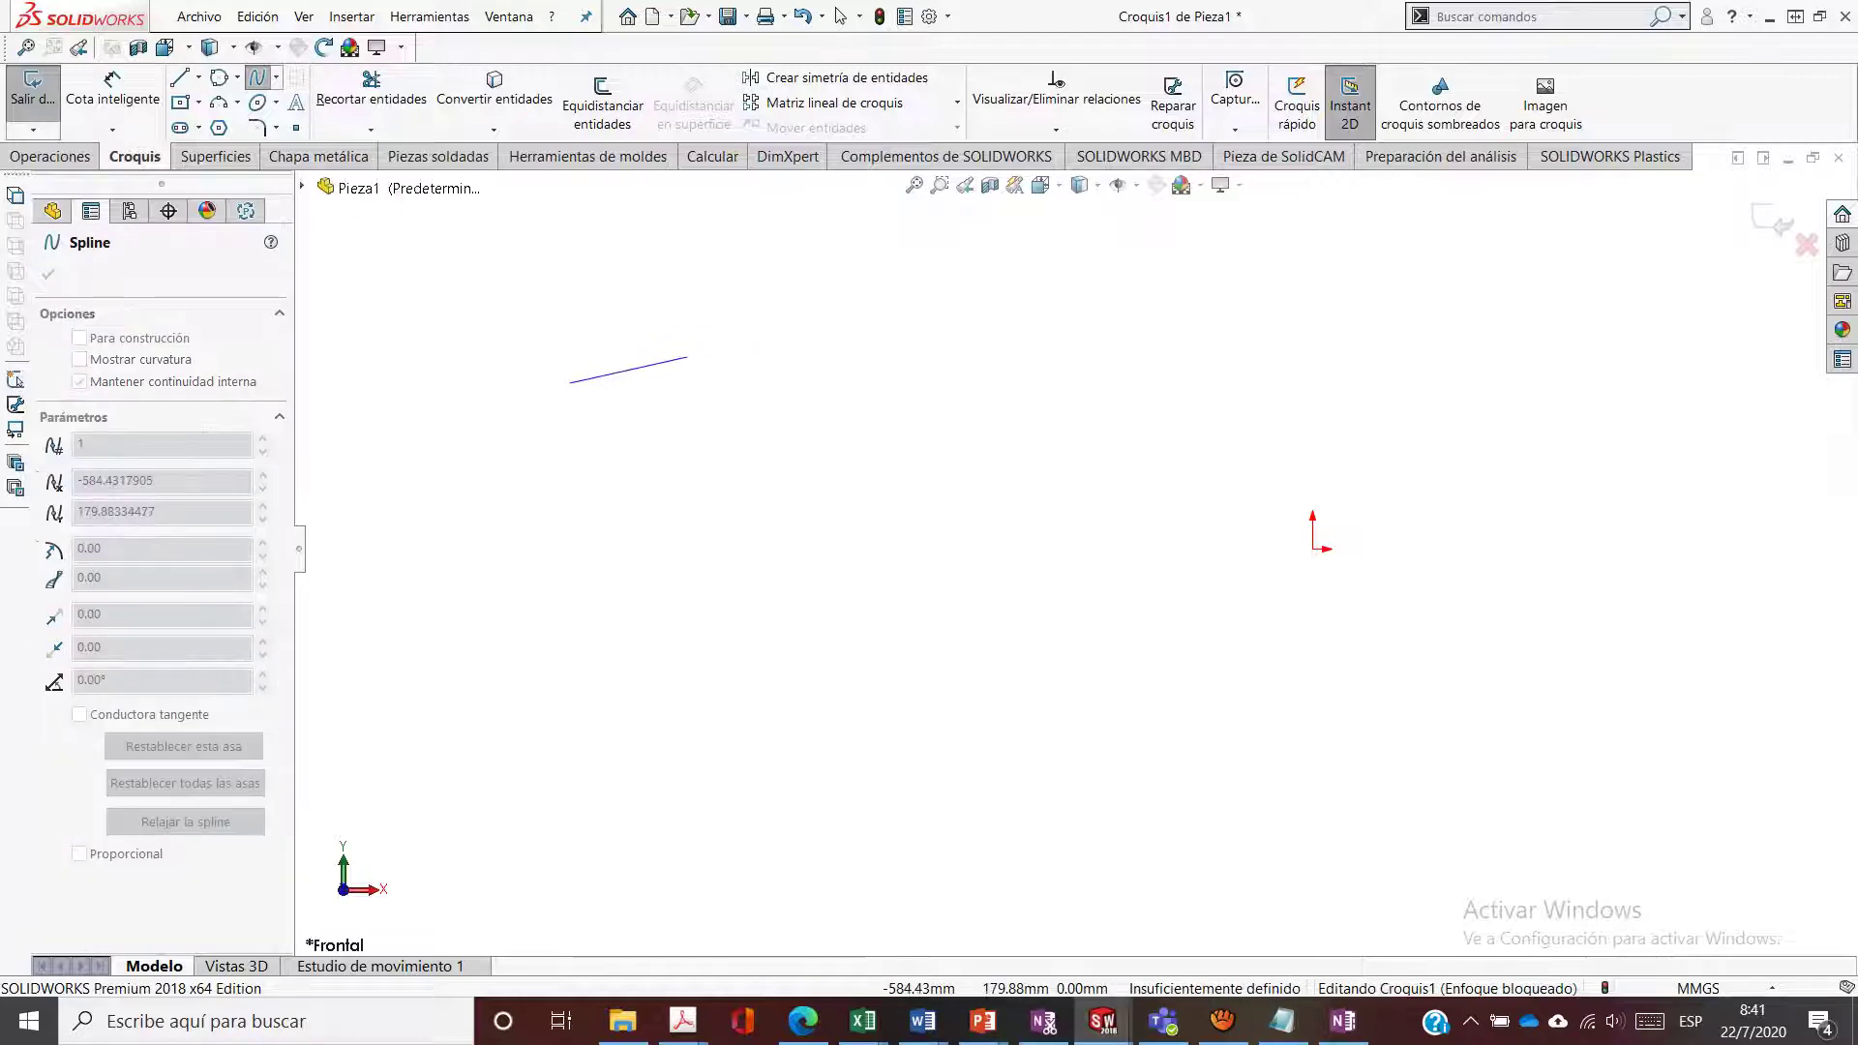
click(661, 314)
click(741, 392)
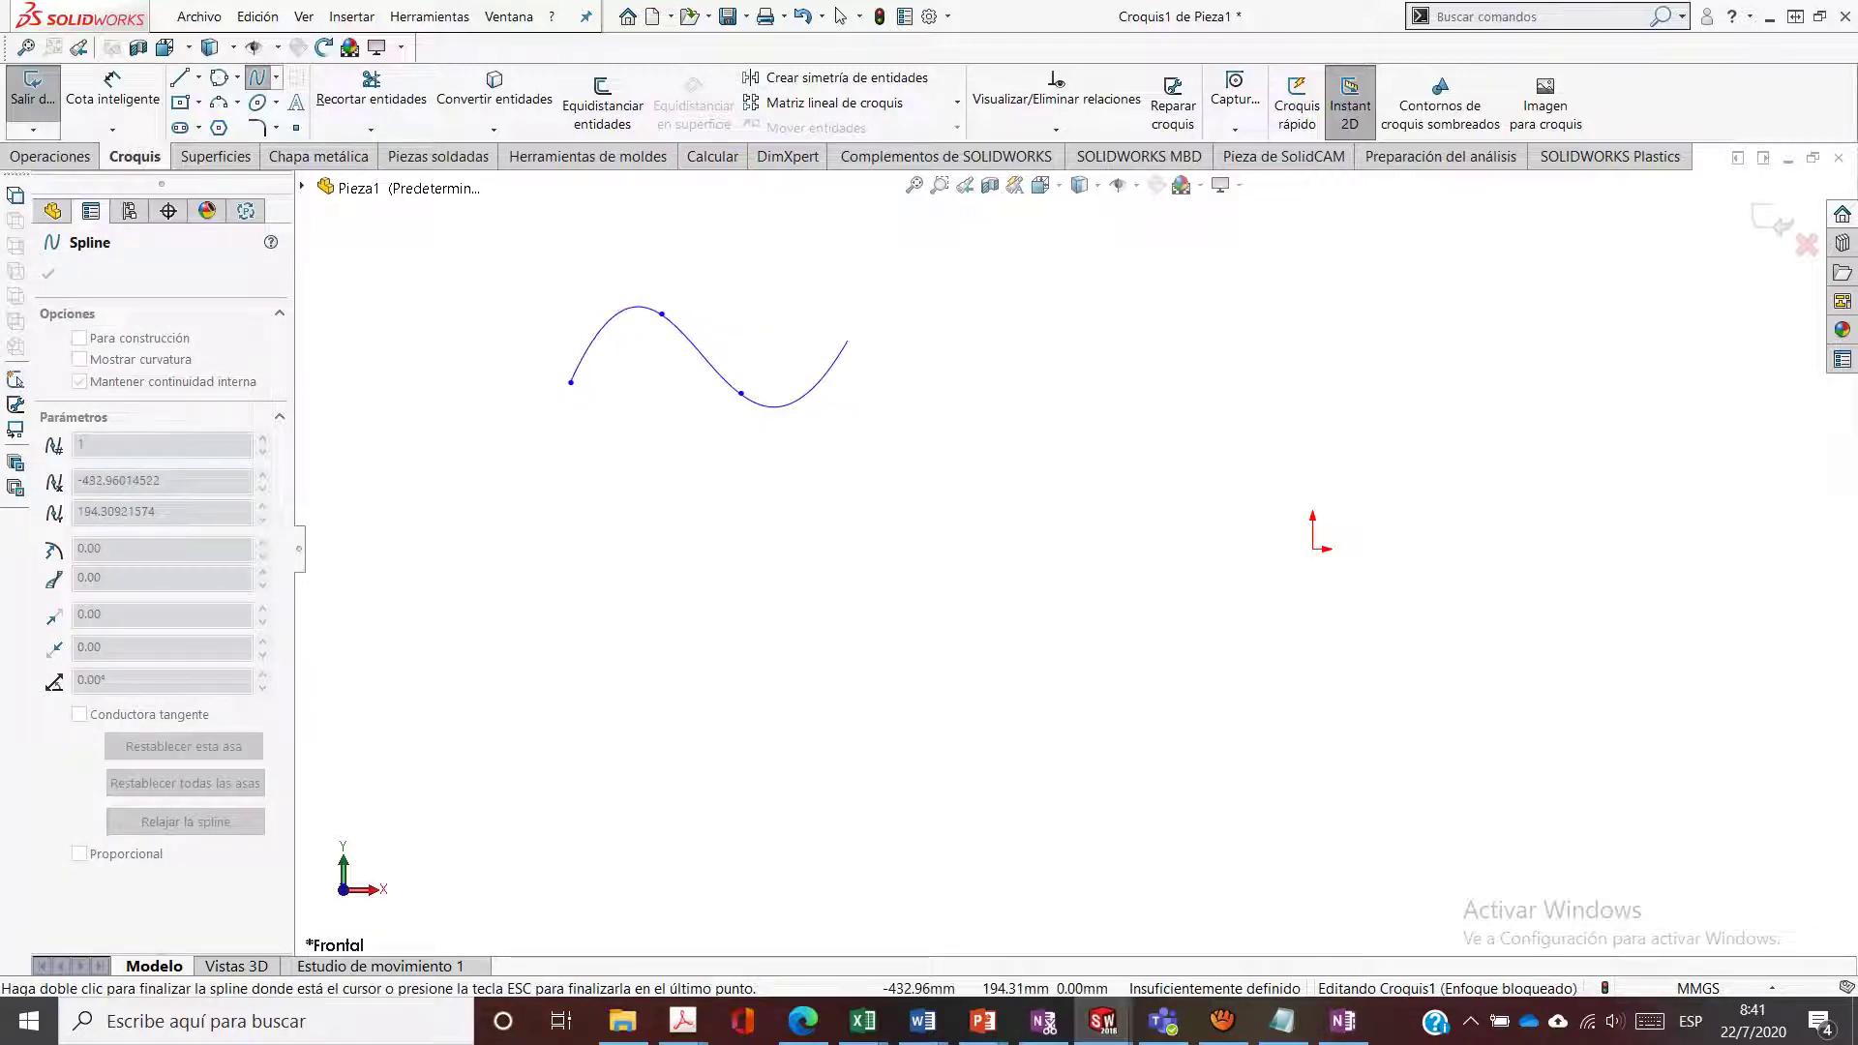
click(877, 334)
click(963, 411)
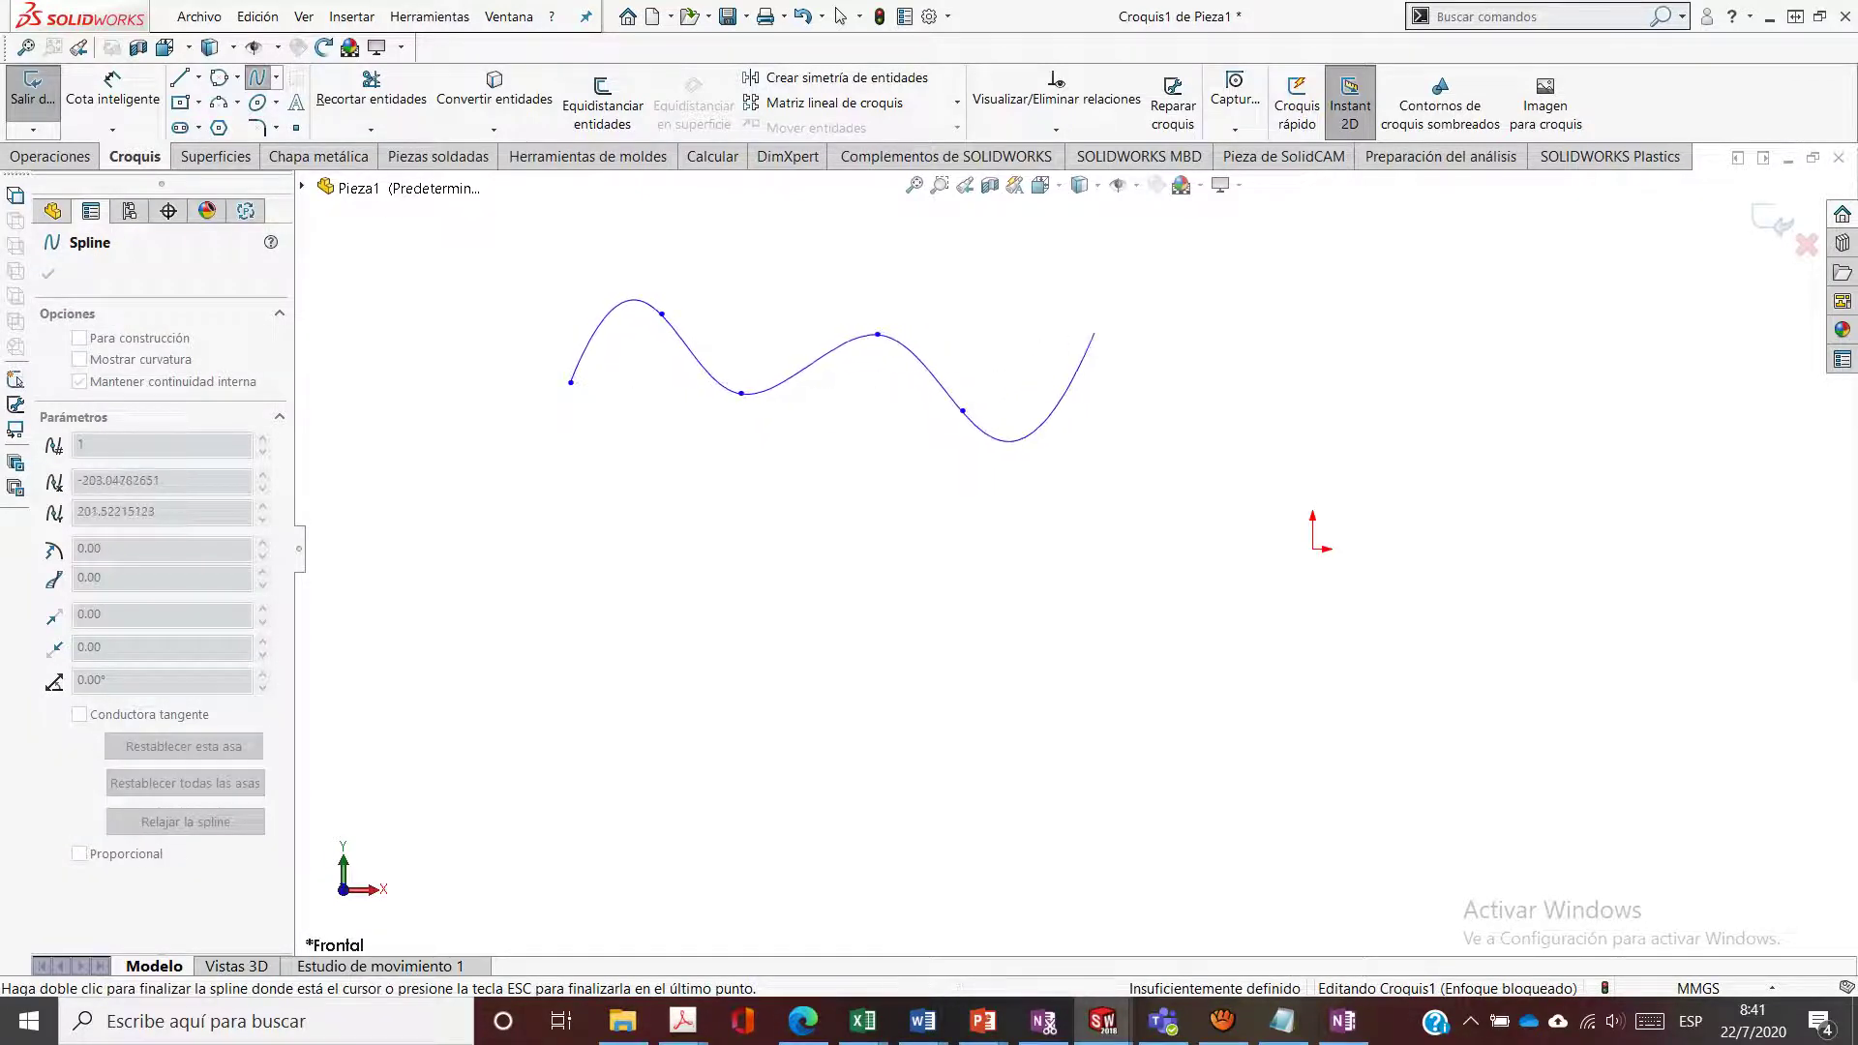
click(1094, 332)
click(1178, 418)
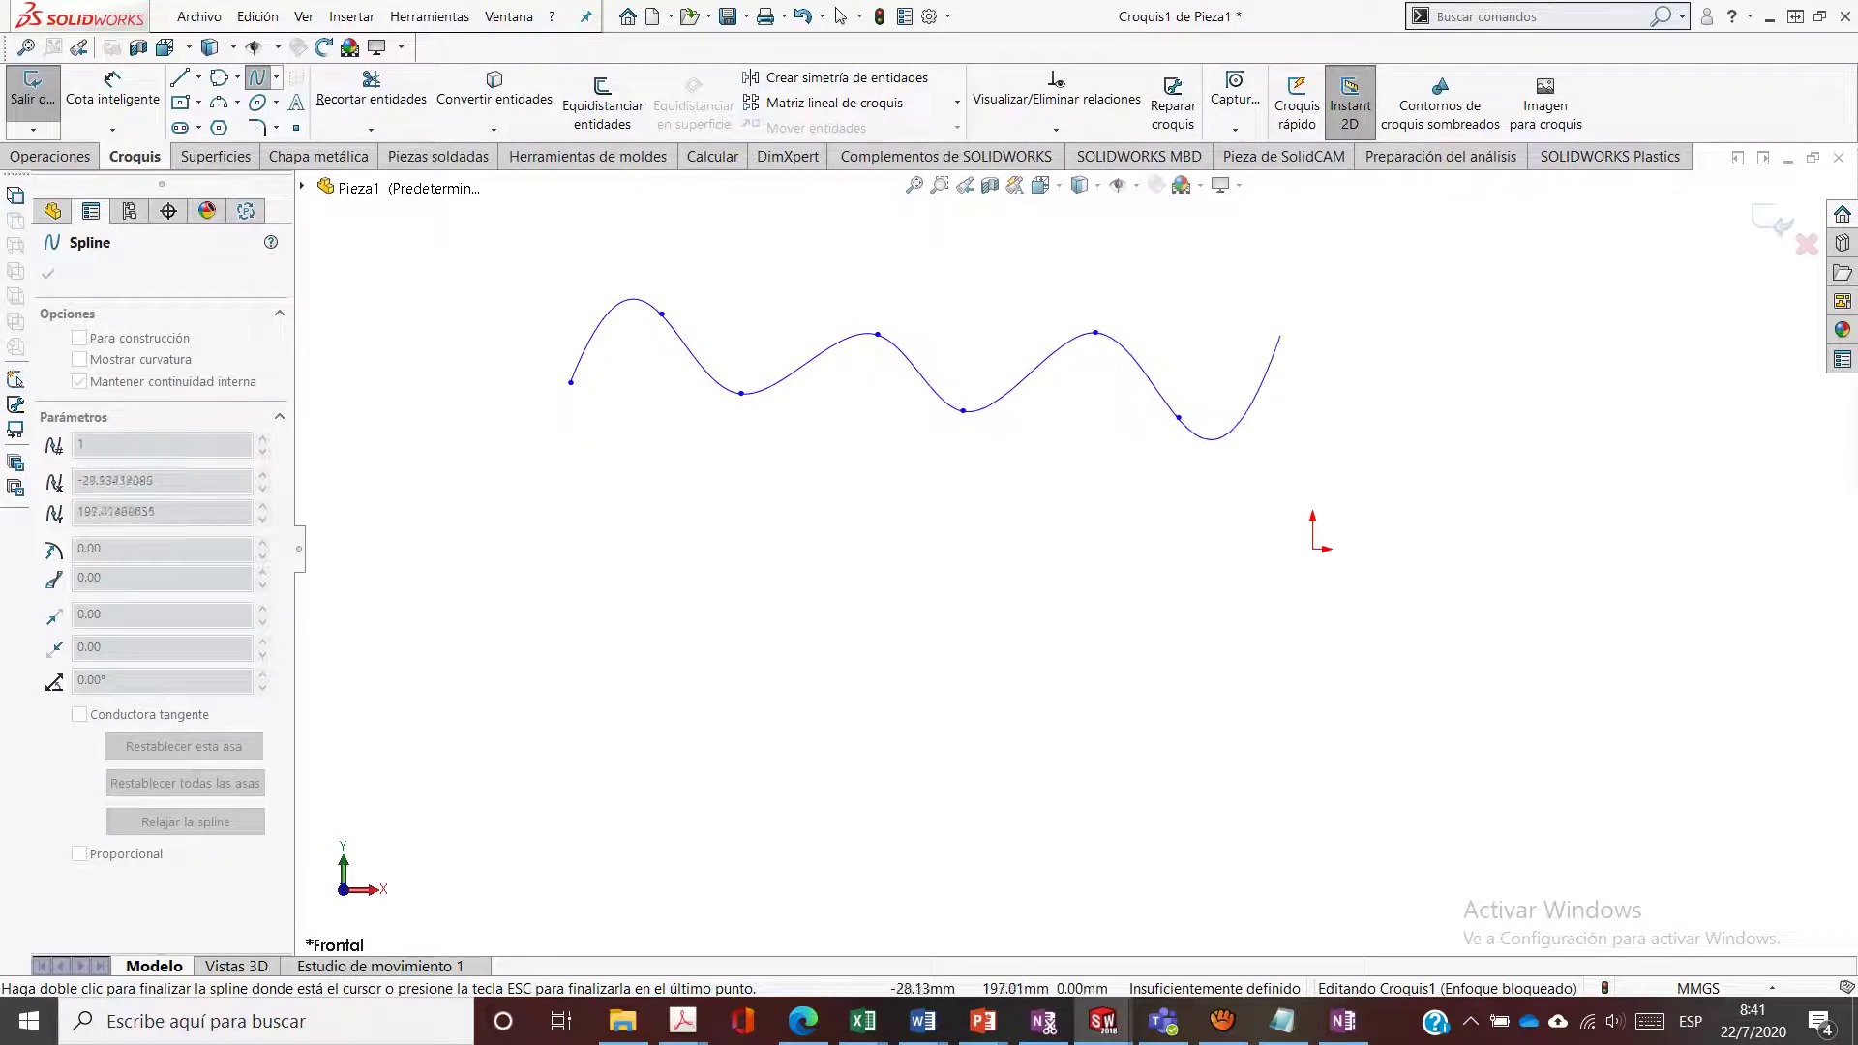
click(1282, 337)
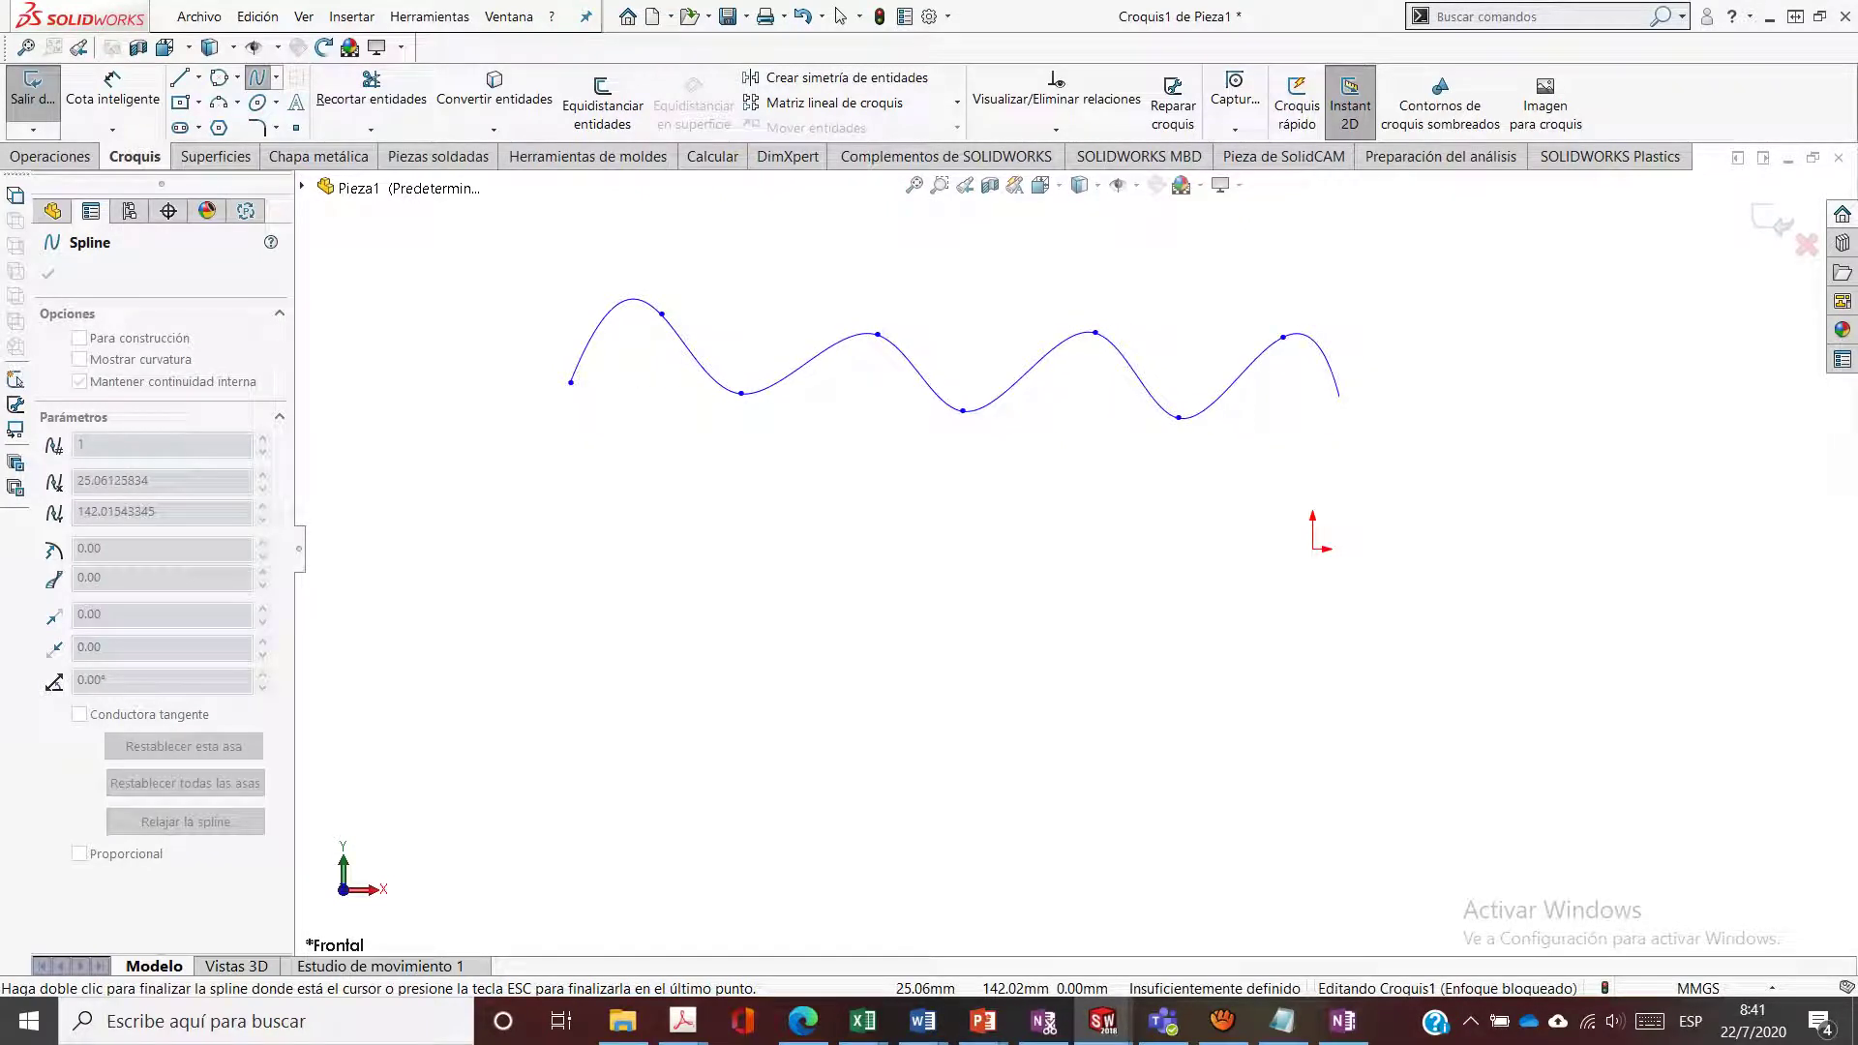
key(Escape)
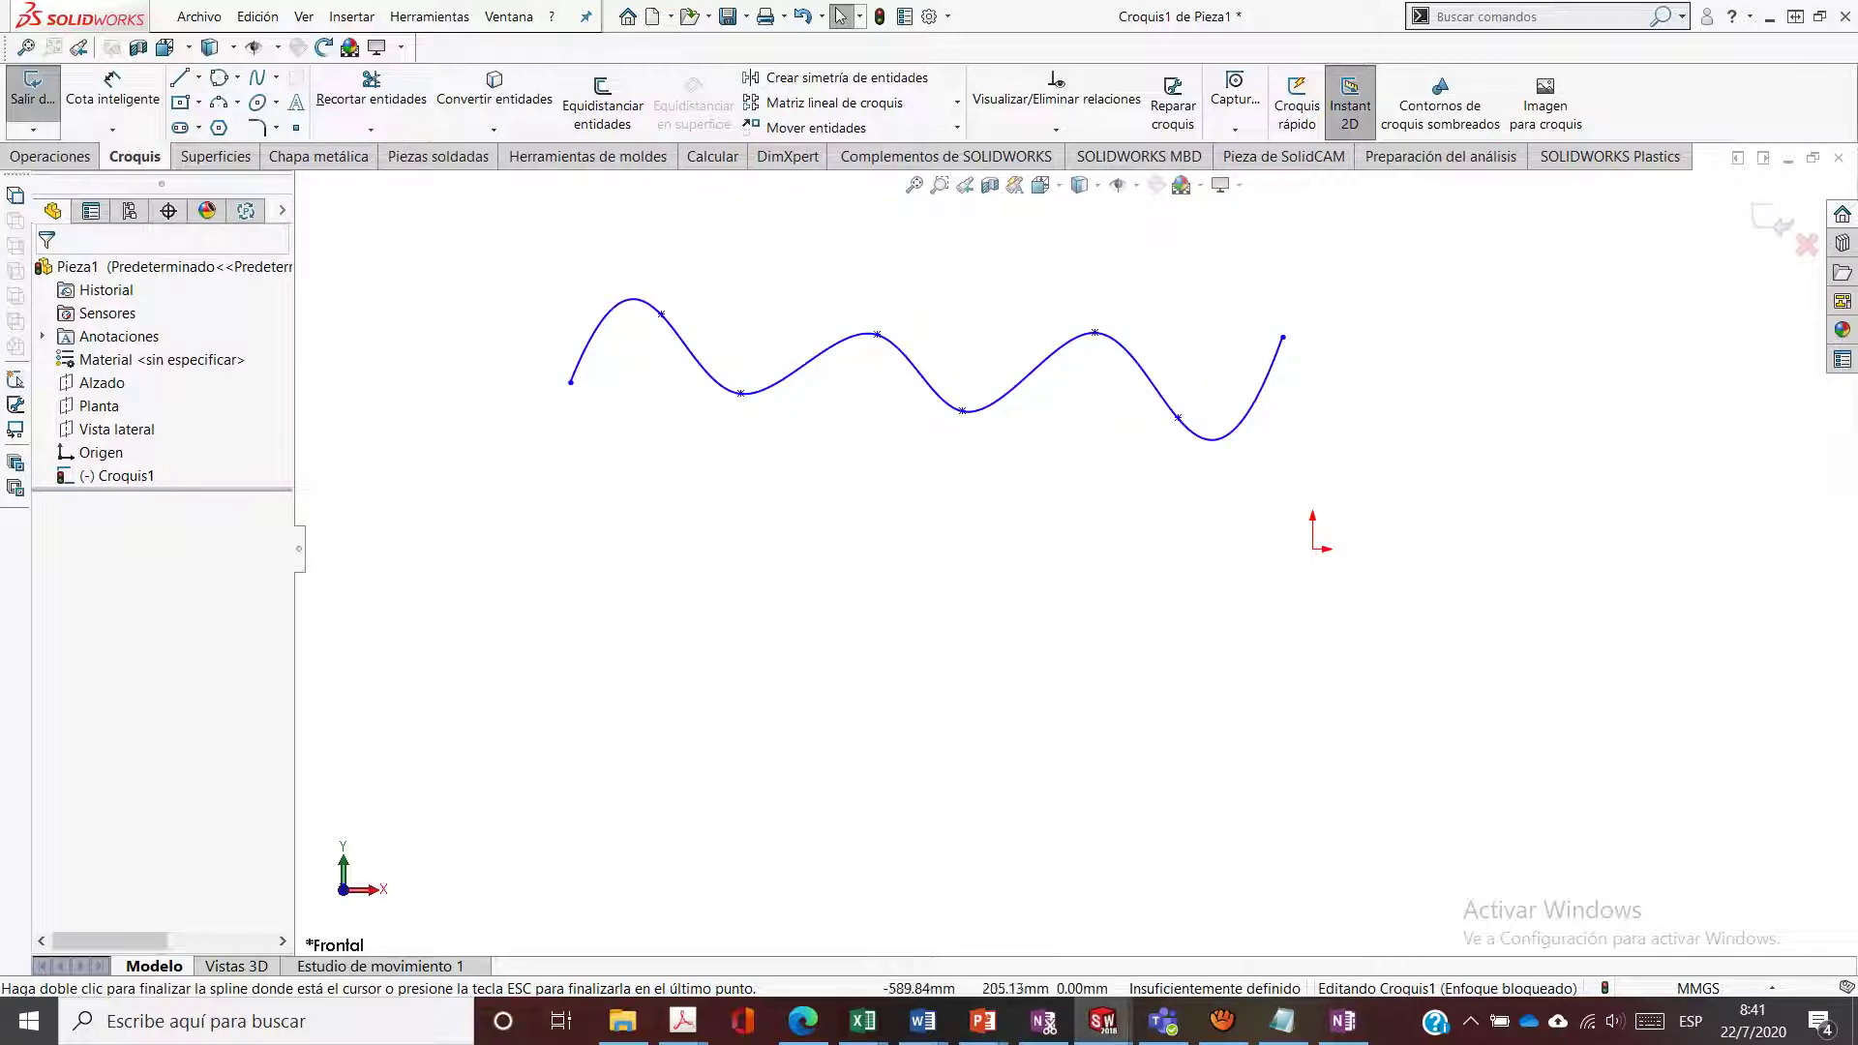
Reshape the spline's first crest by moving its second point slightly toward positive X and Y
mouse_move(661, 313)
mouse_down()
mouse_move(620, 270)
mouse_move(673, 311)
mouse_up()
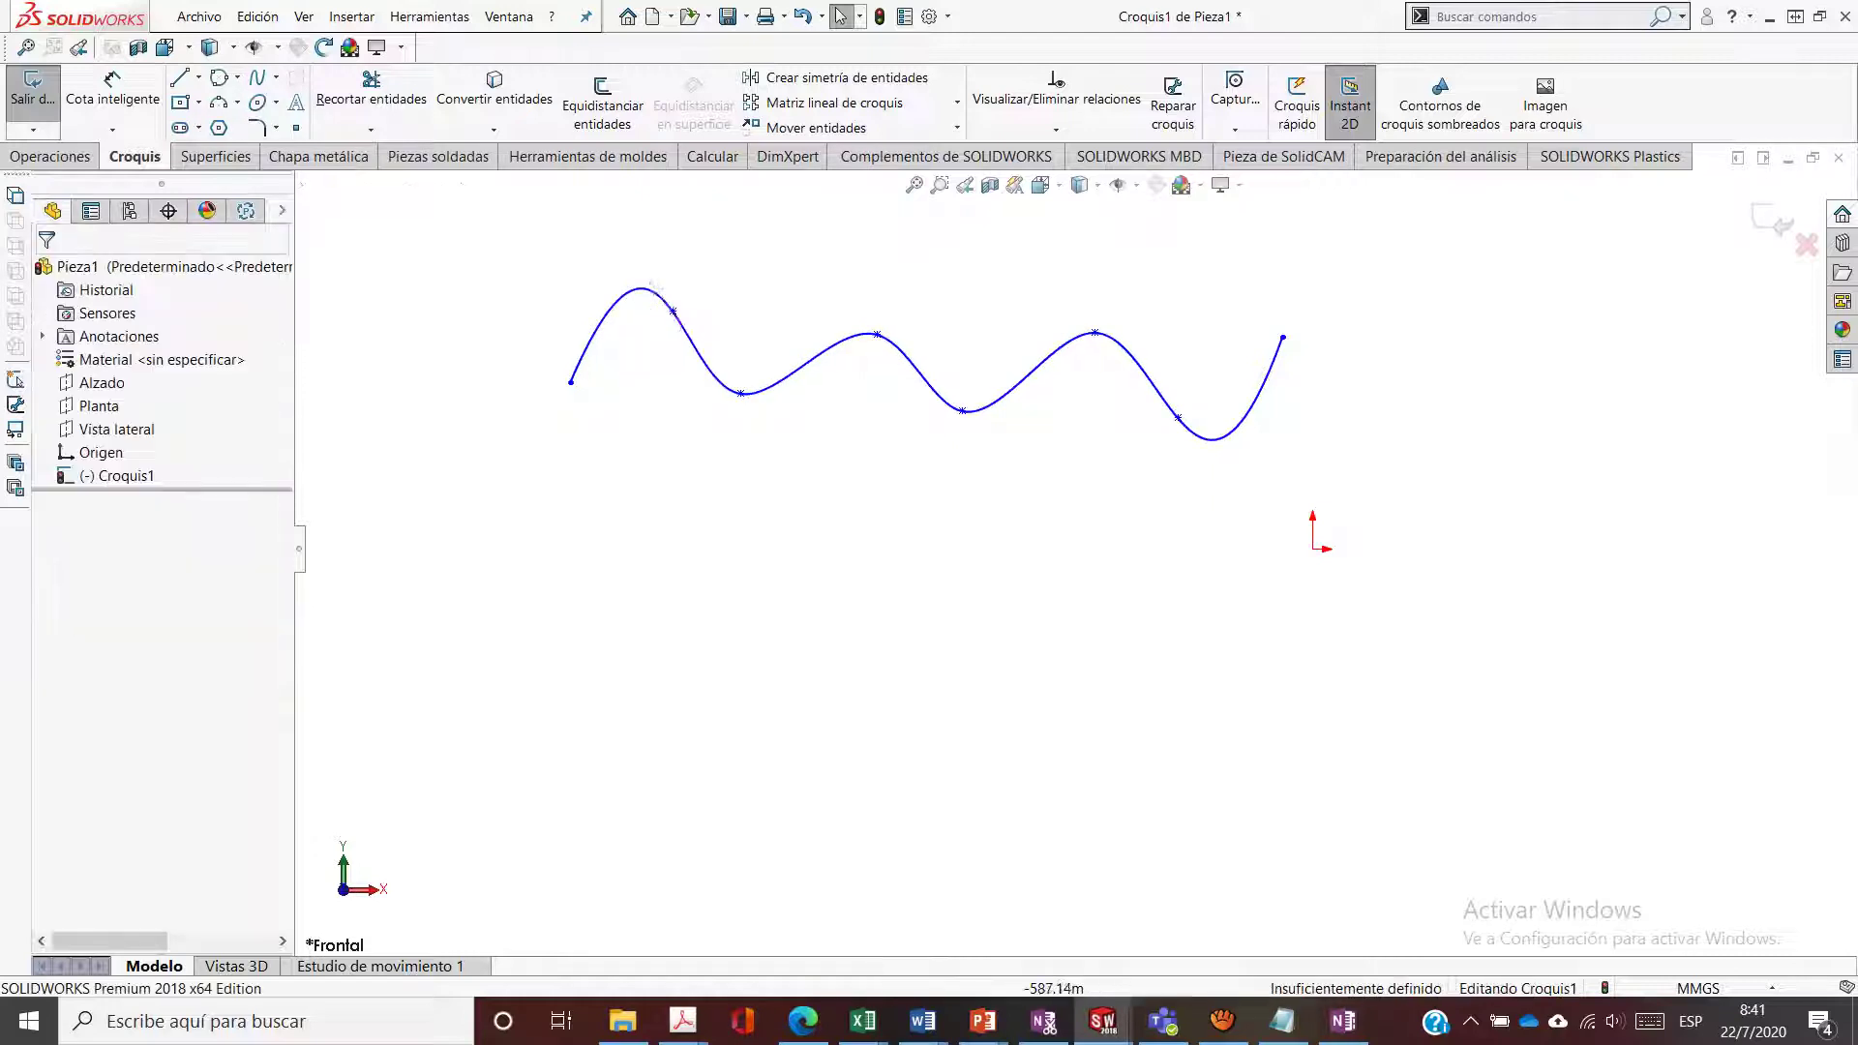
click(740, 393)
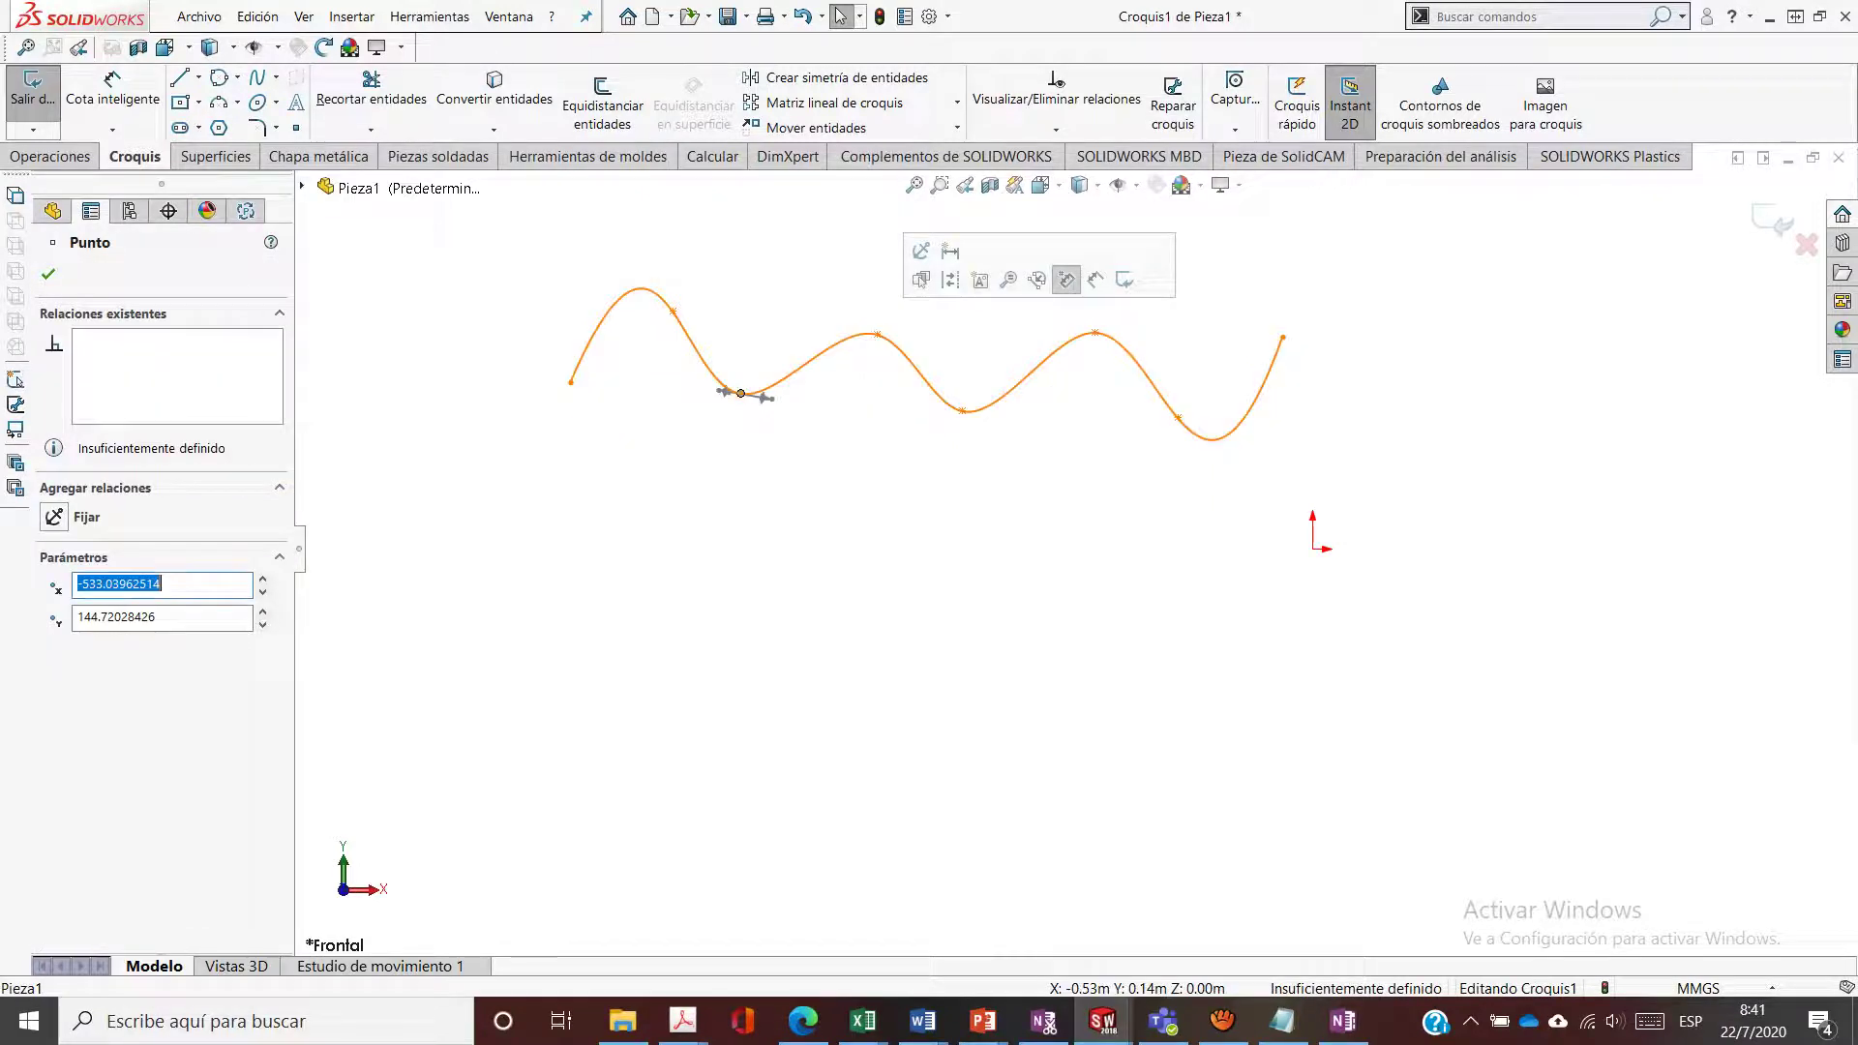
click(876, 334)
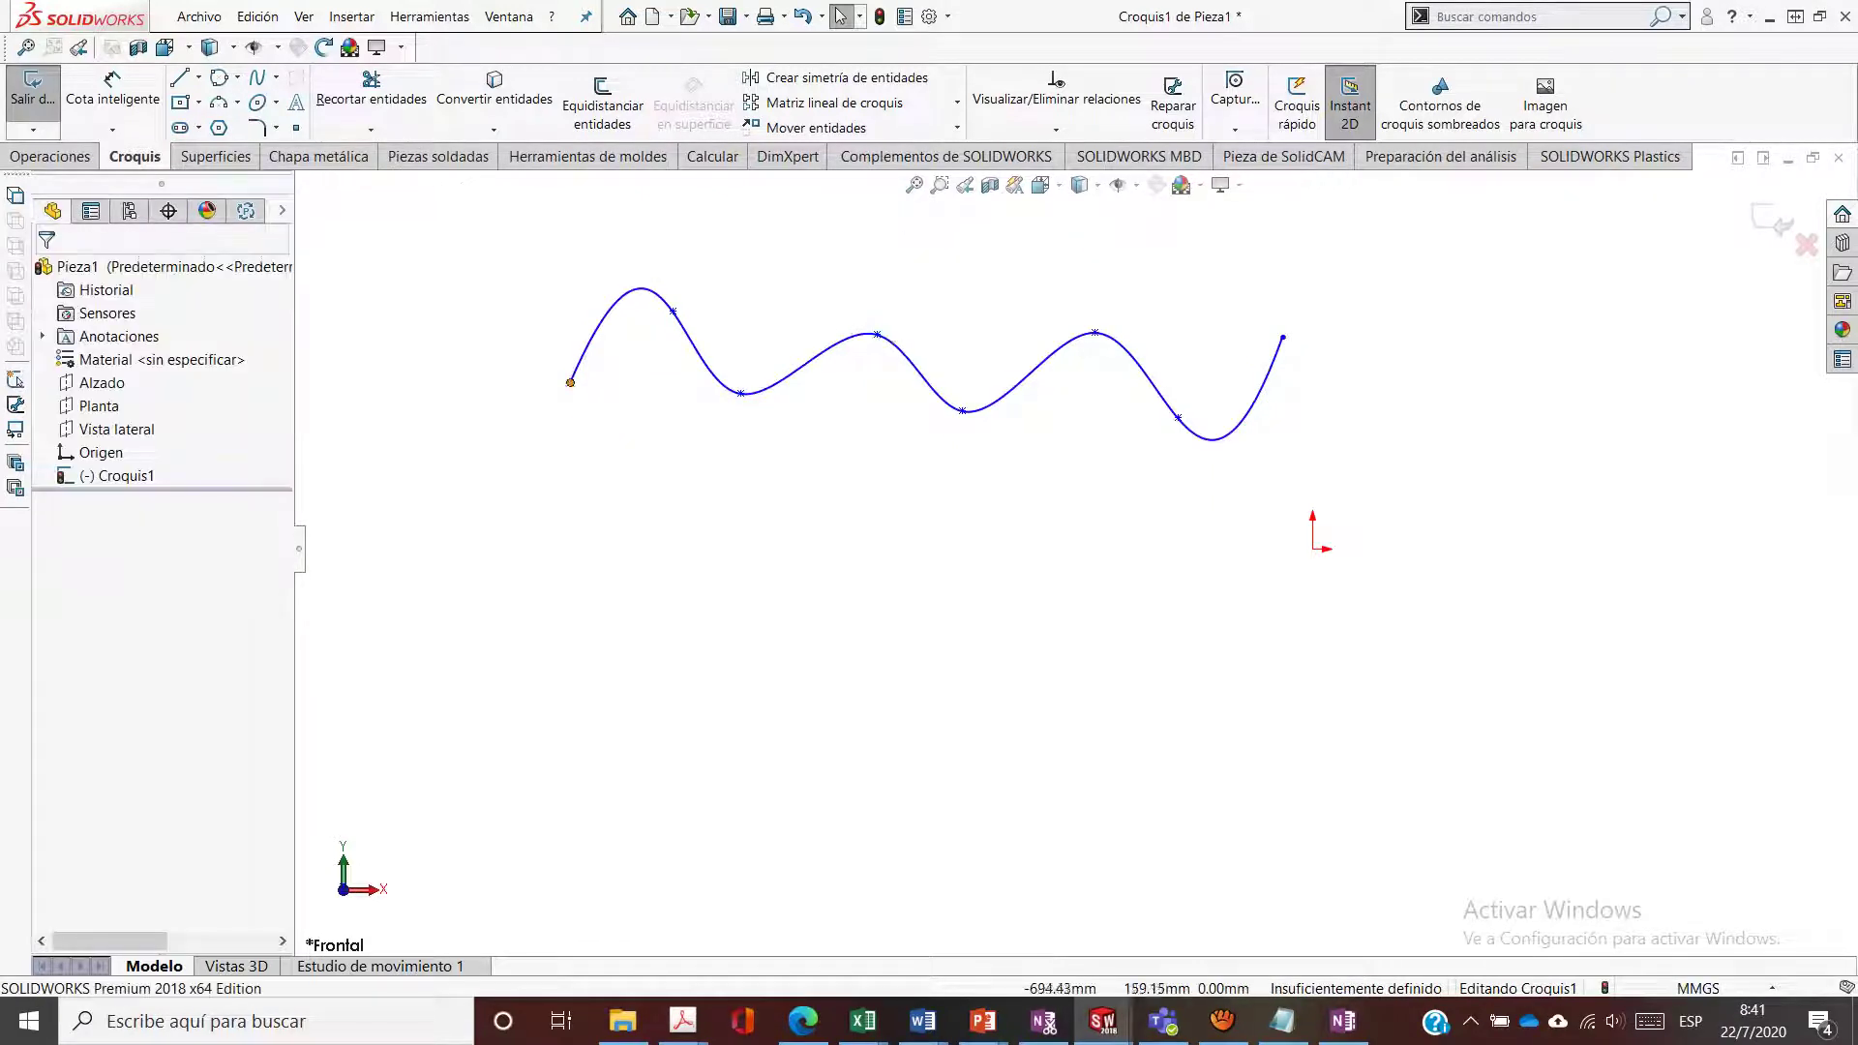
click(571, 382)
key(Escape)
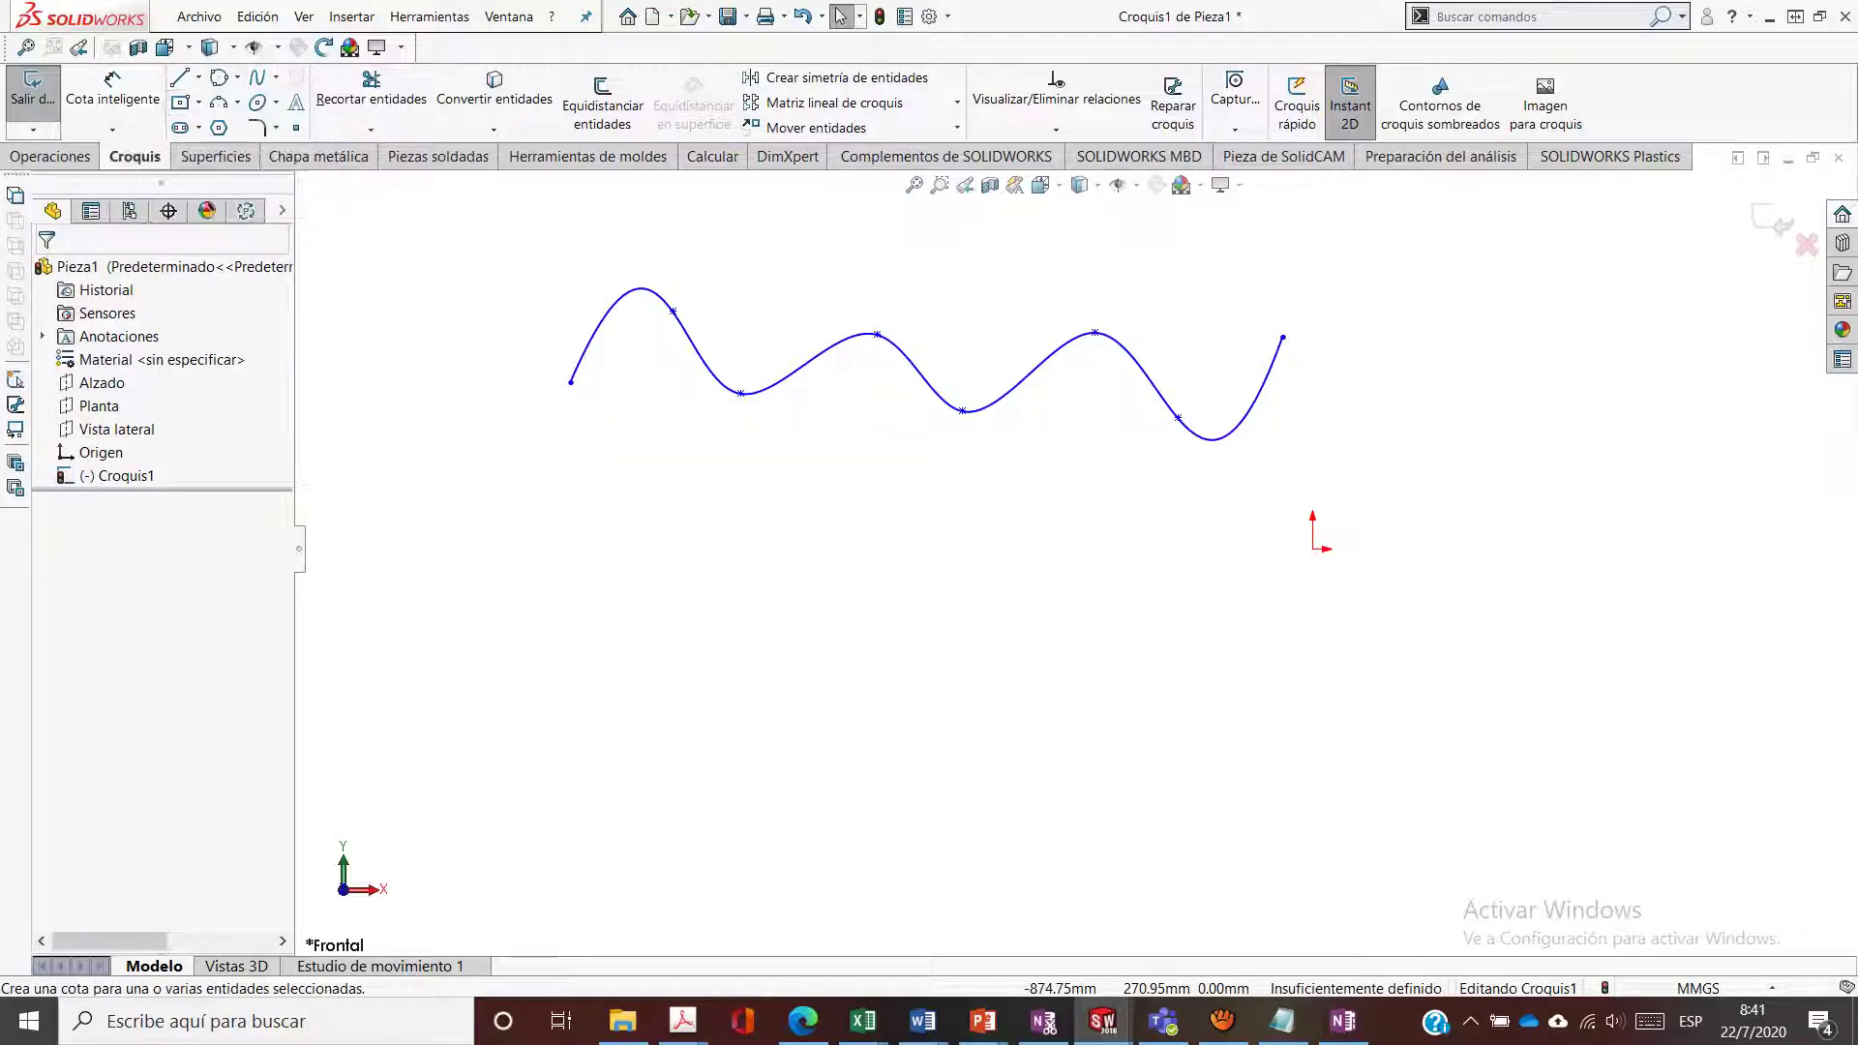
Sketch a Bézier style spline below the wavy spline, using six control vertices in a zigzag pattern
click(276, 77)
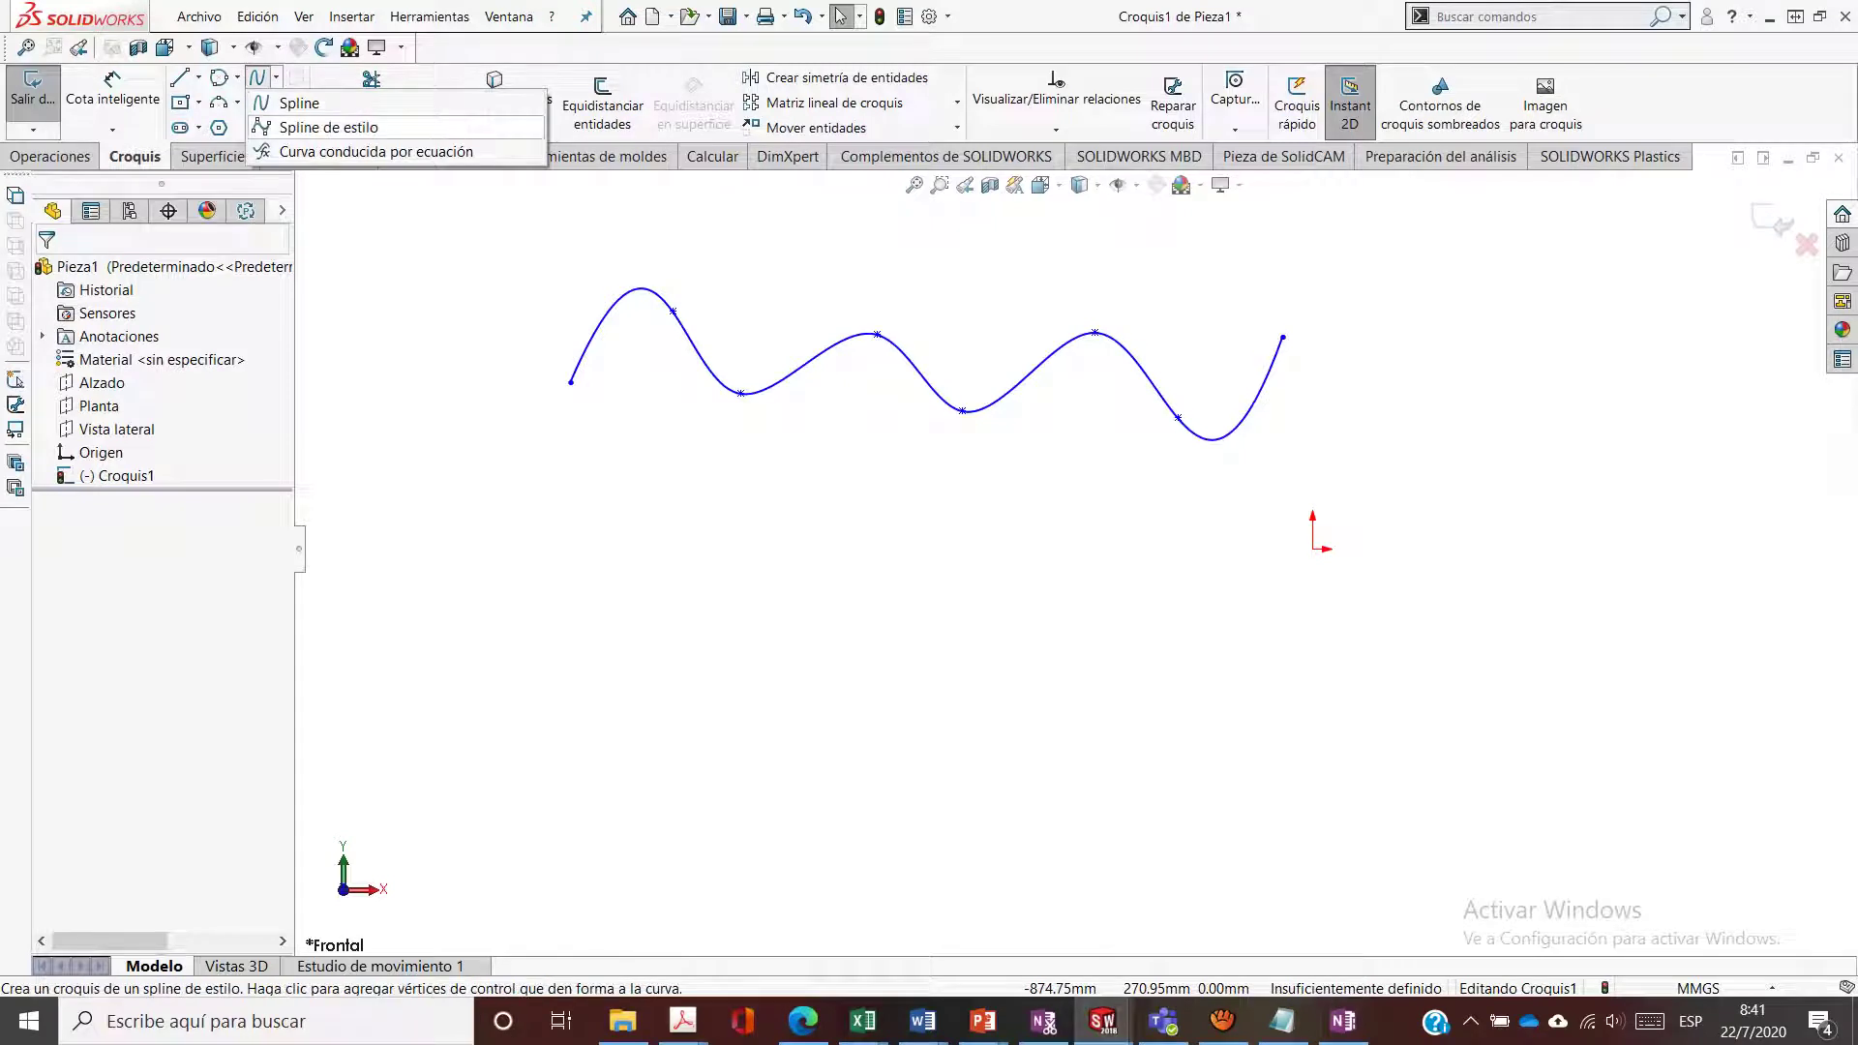
click(328, 126)
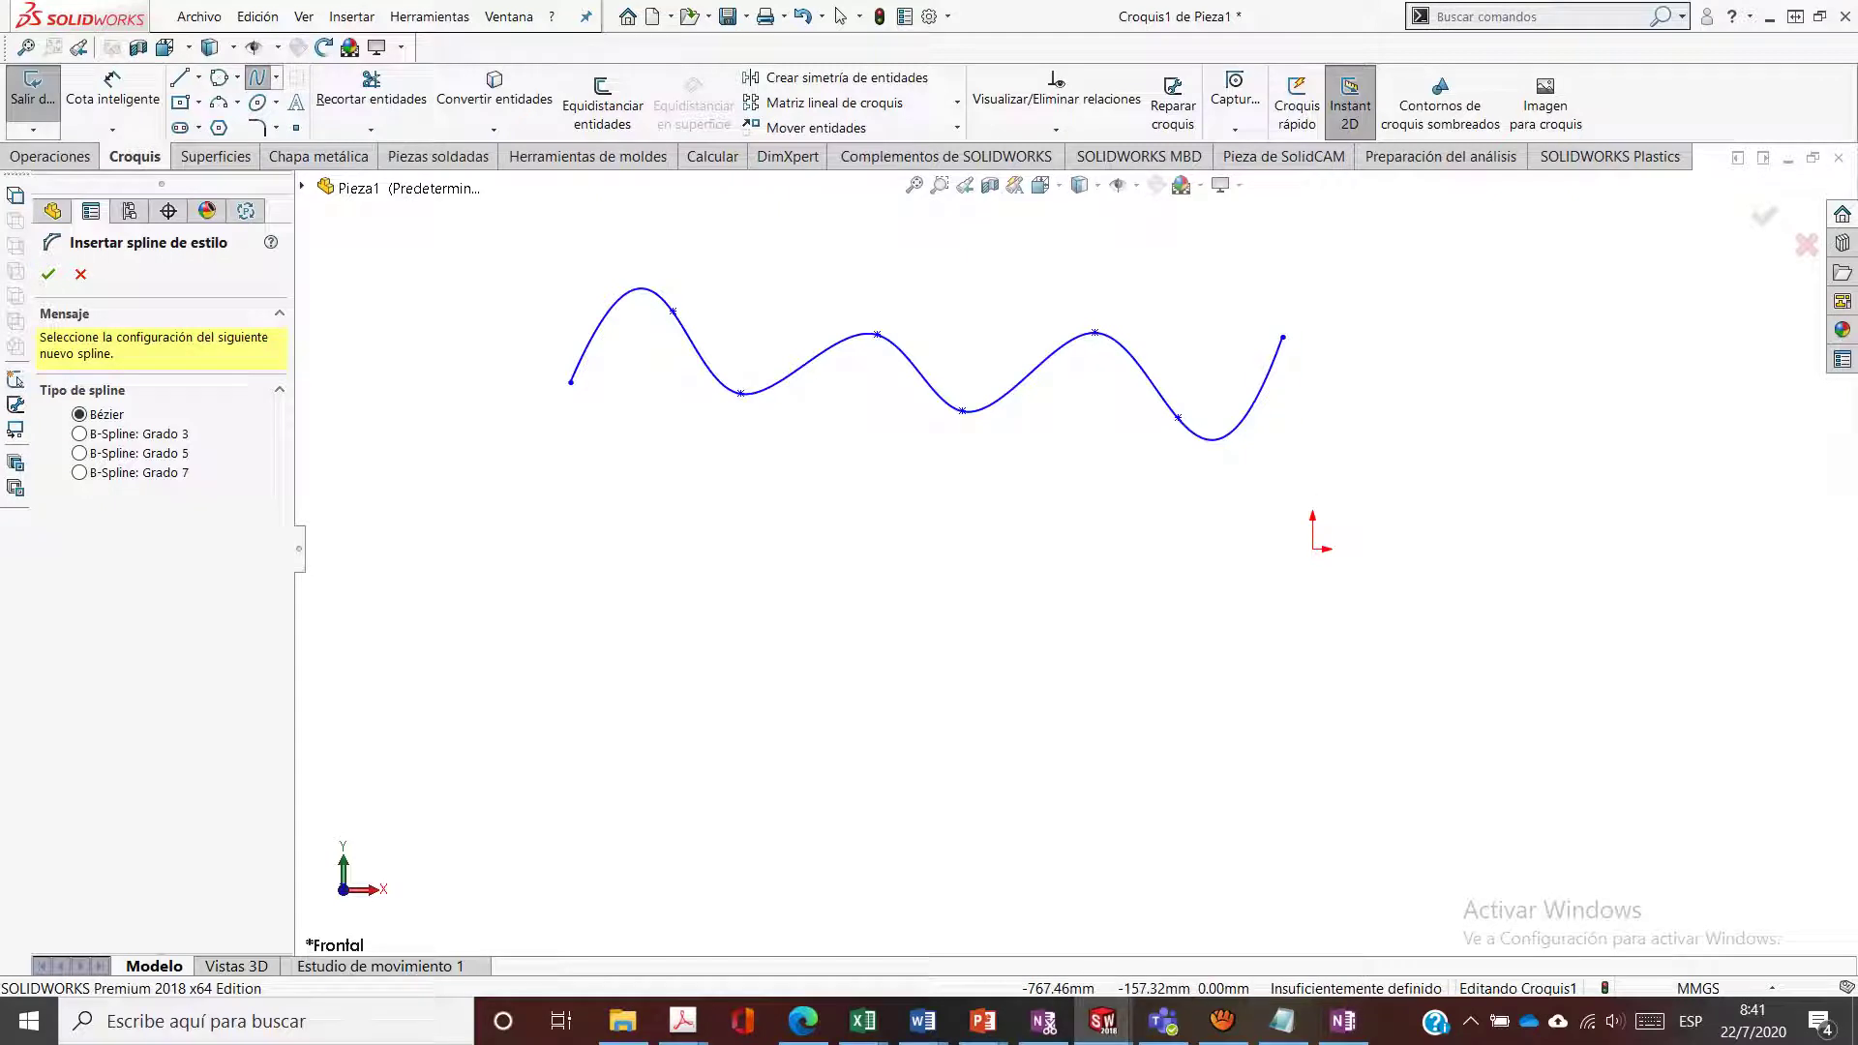
click(507, 656)
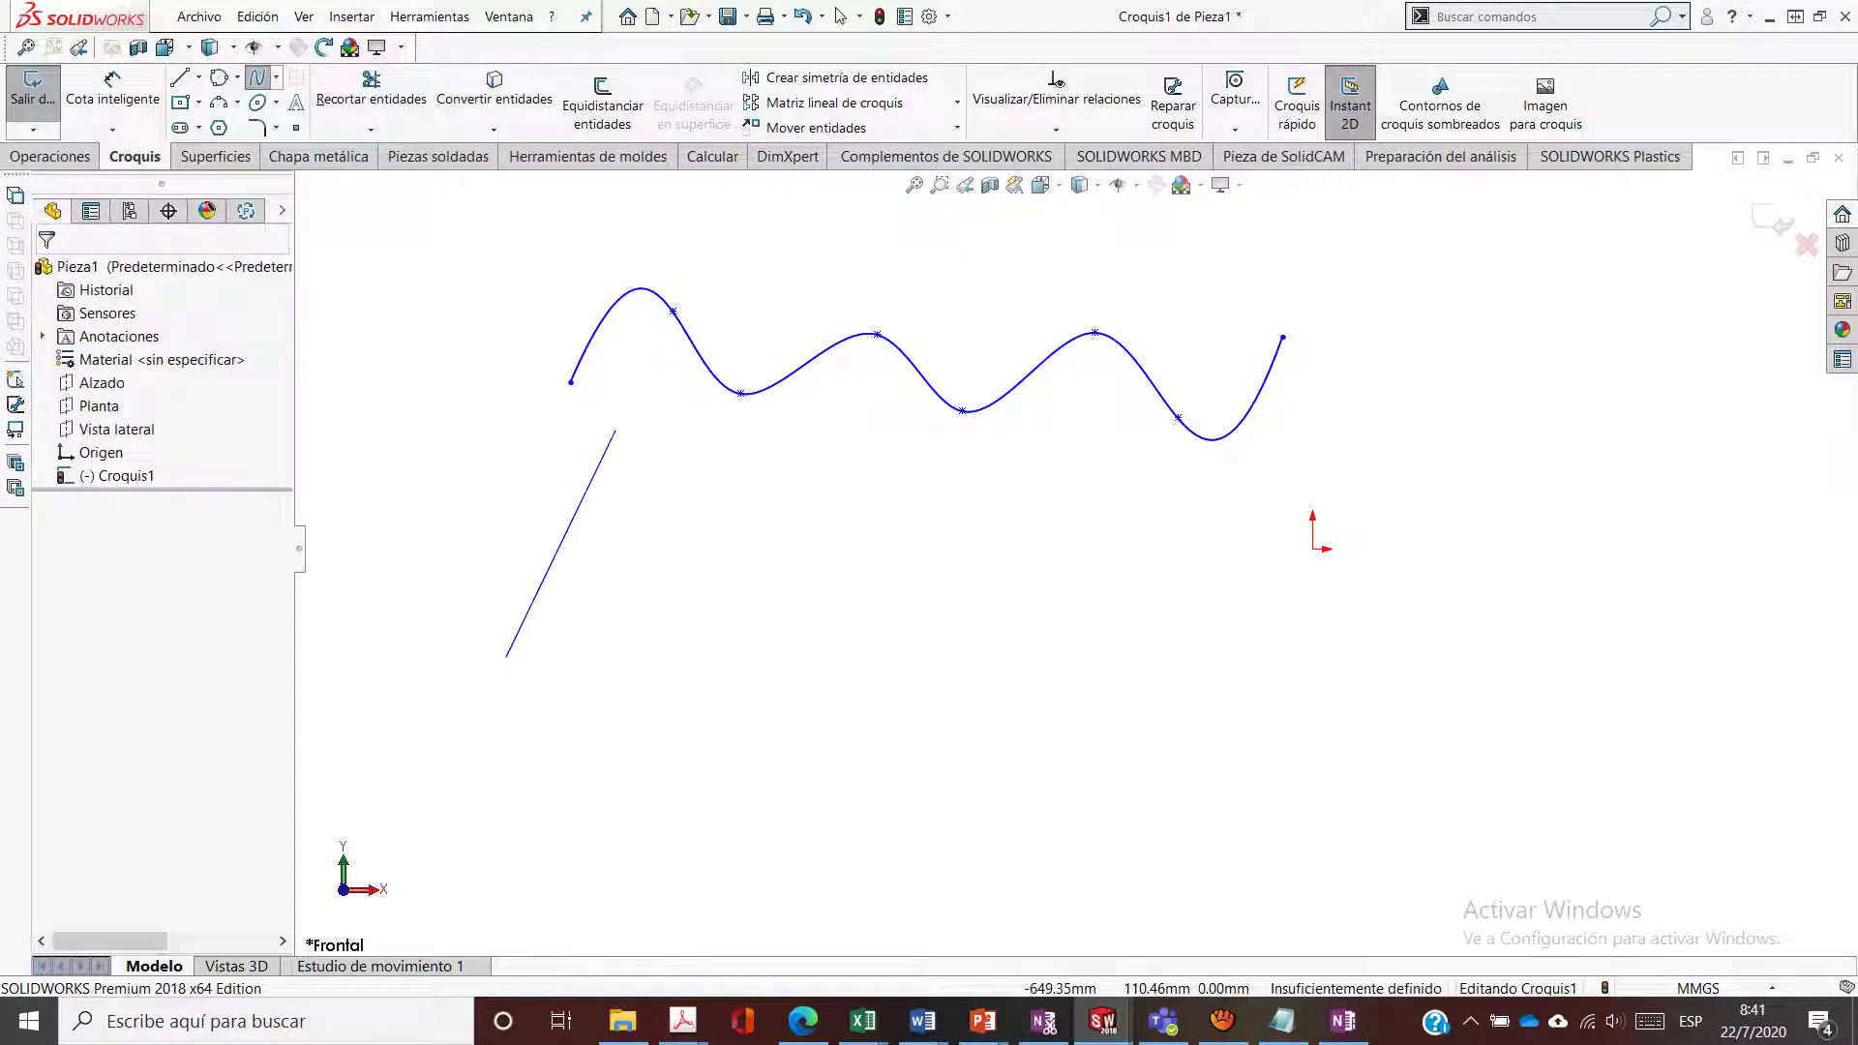
click(615, 430)
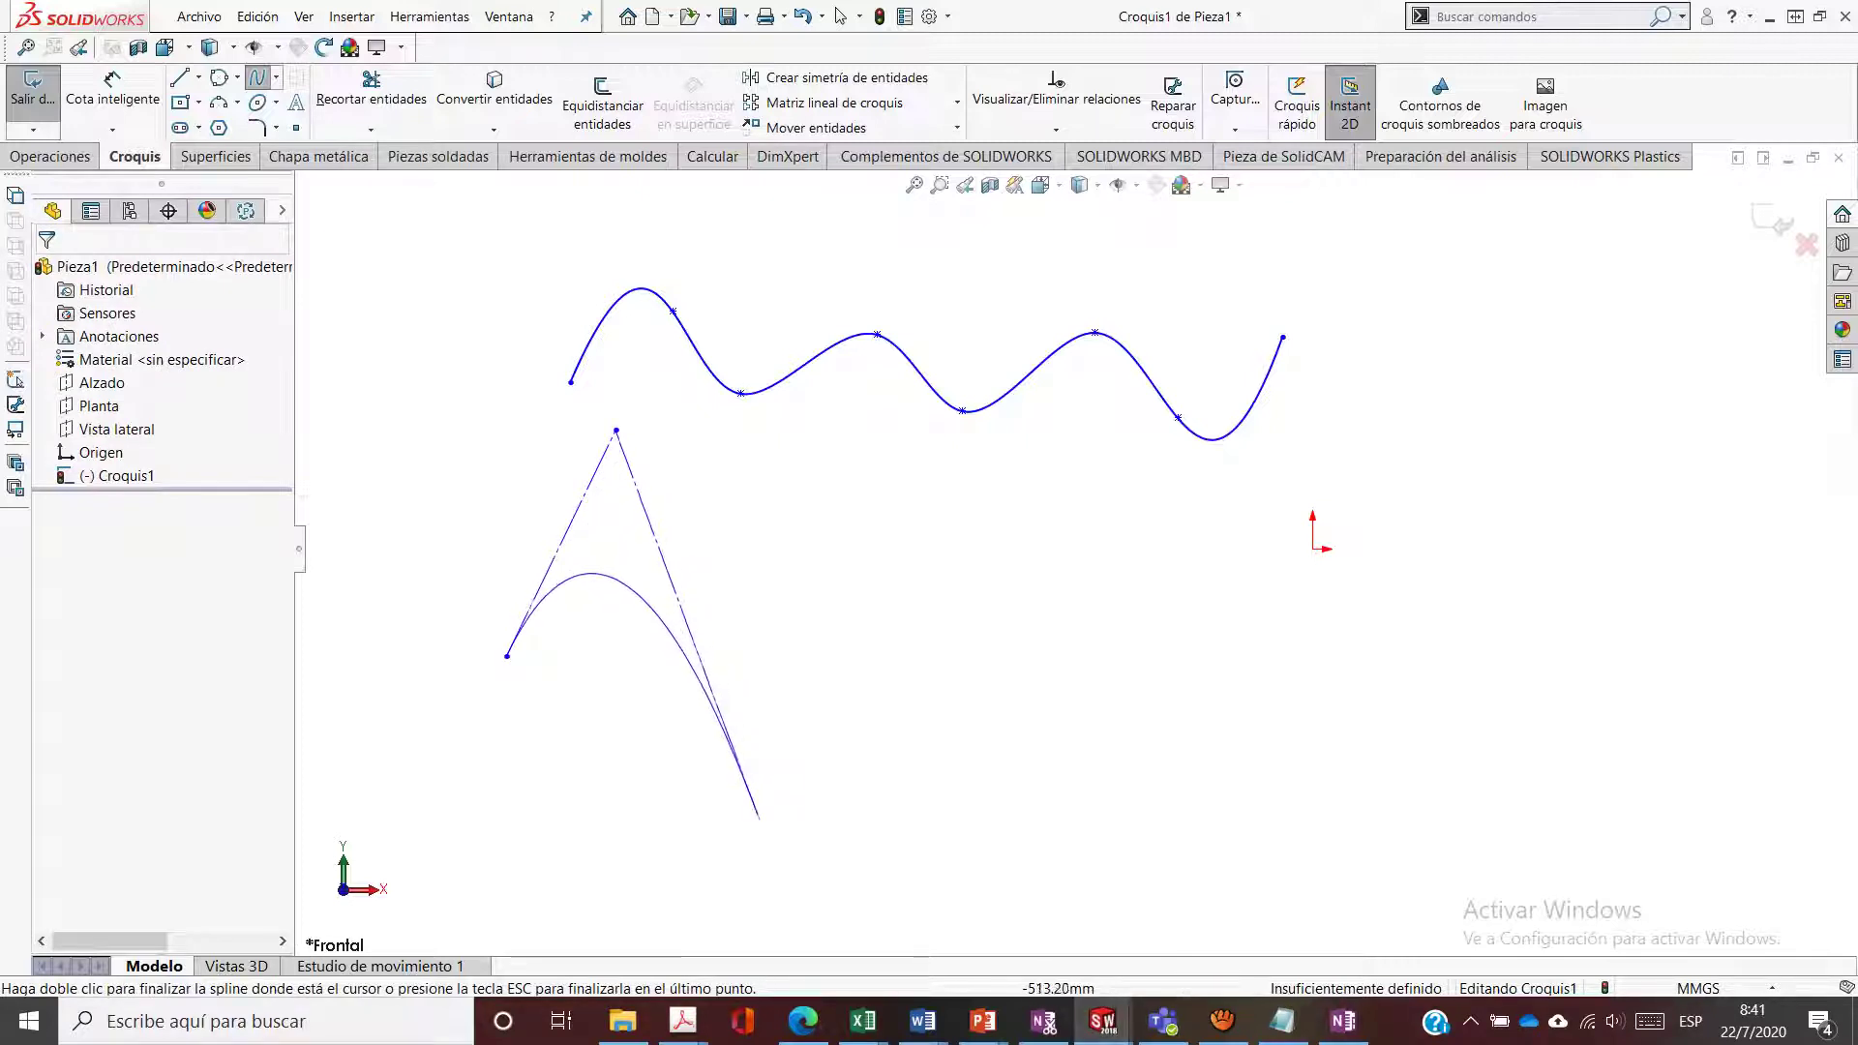
click(769, 838)
click(874, 432)
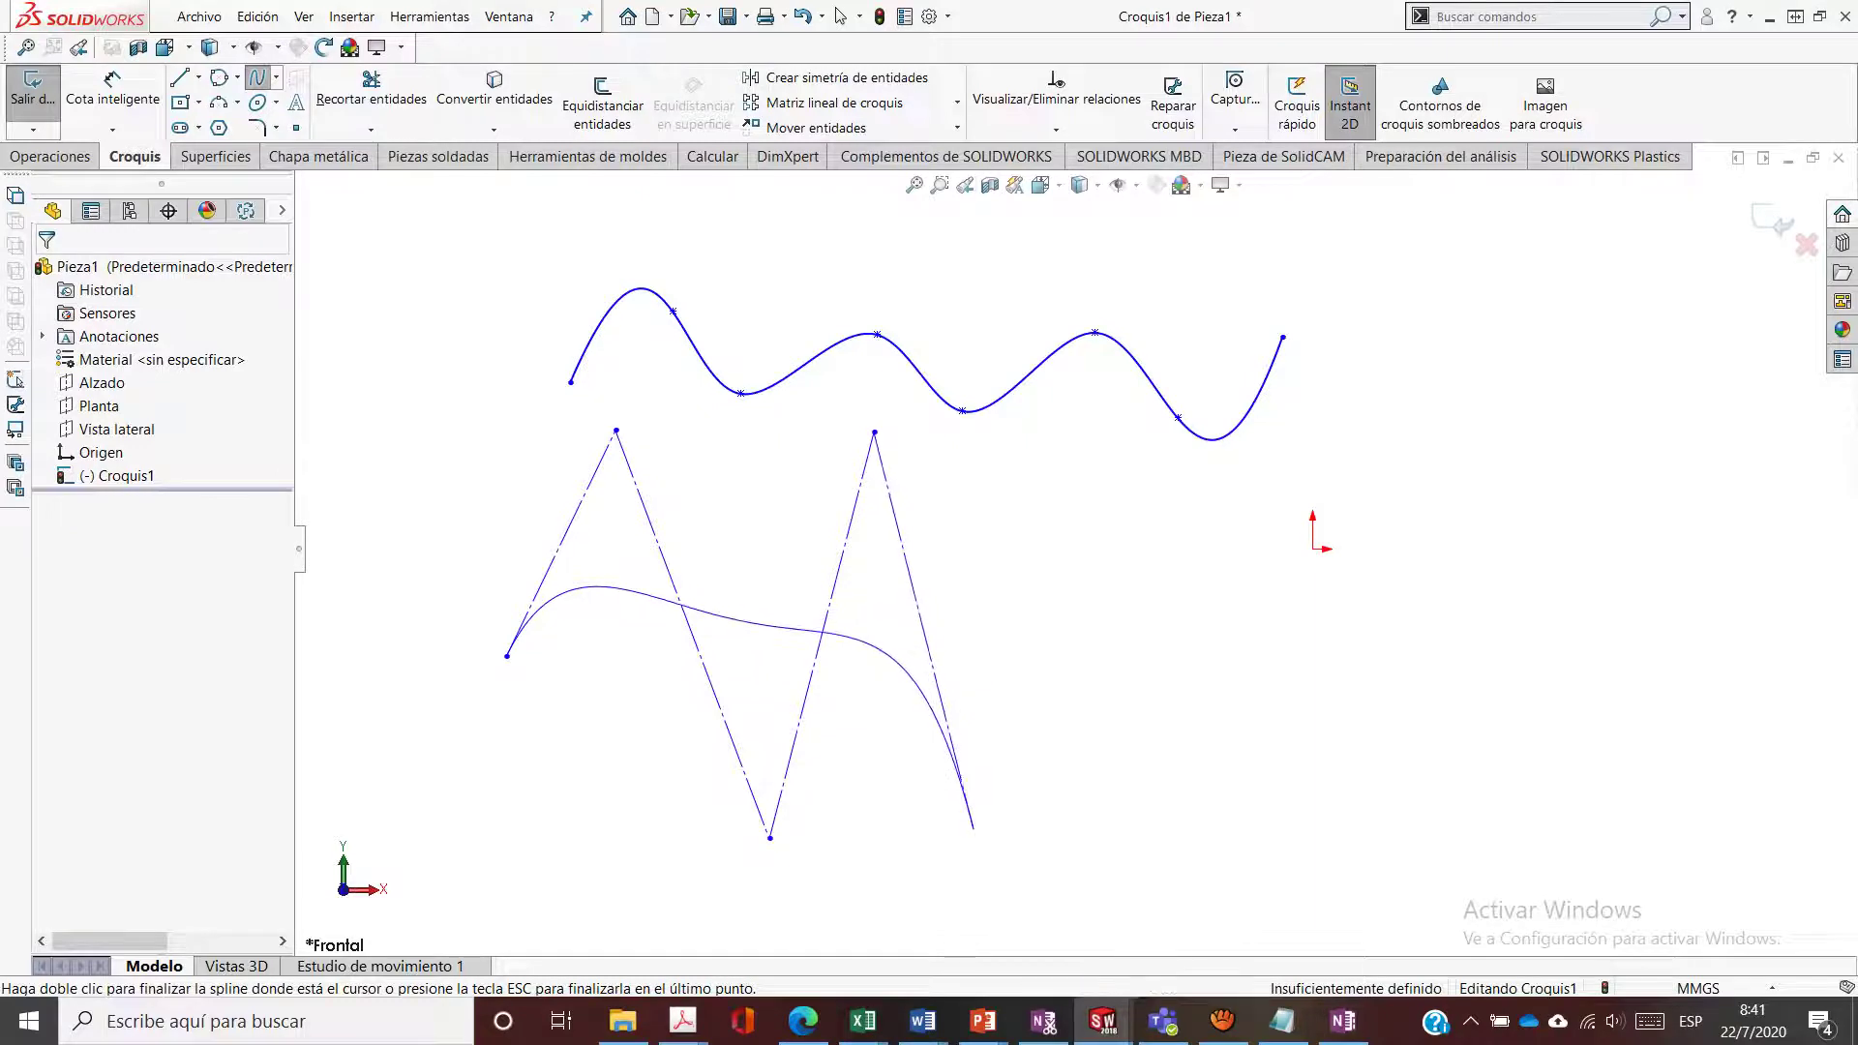
click(974, 828)
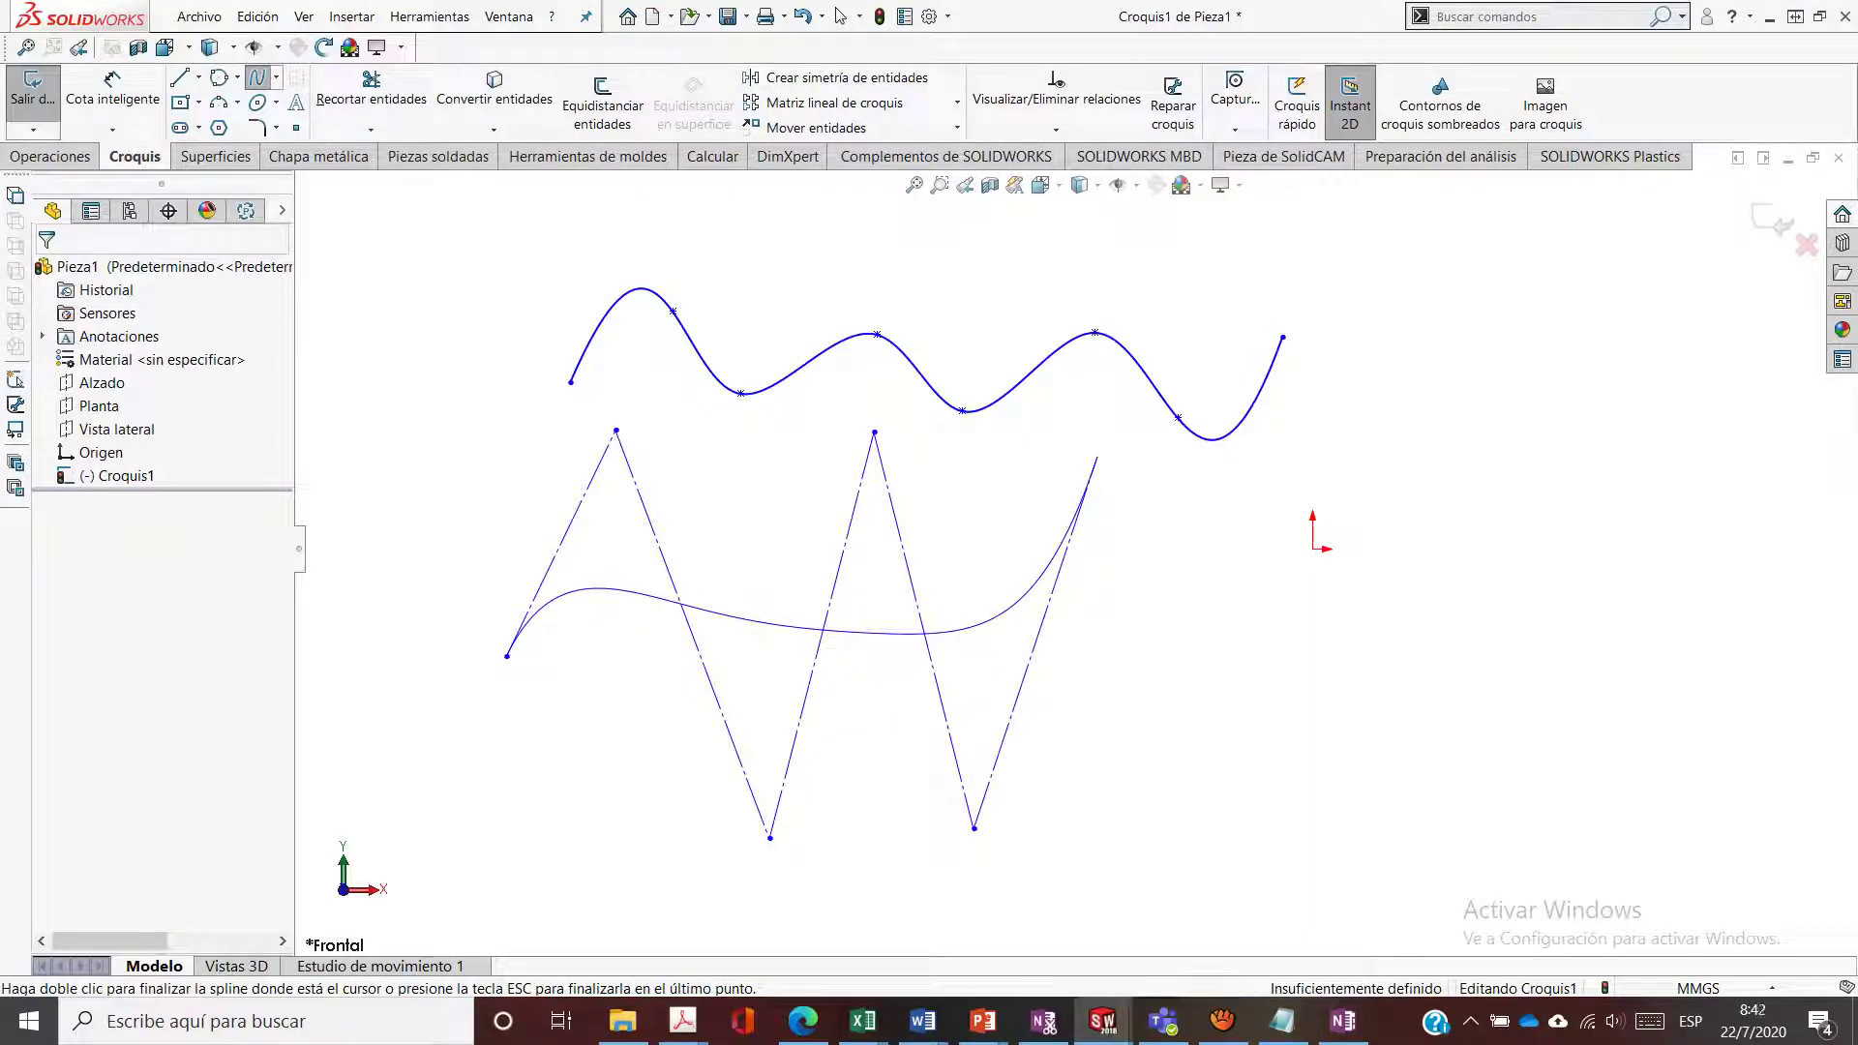
click(840, 16)
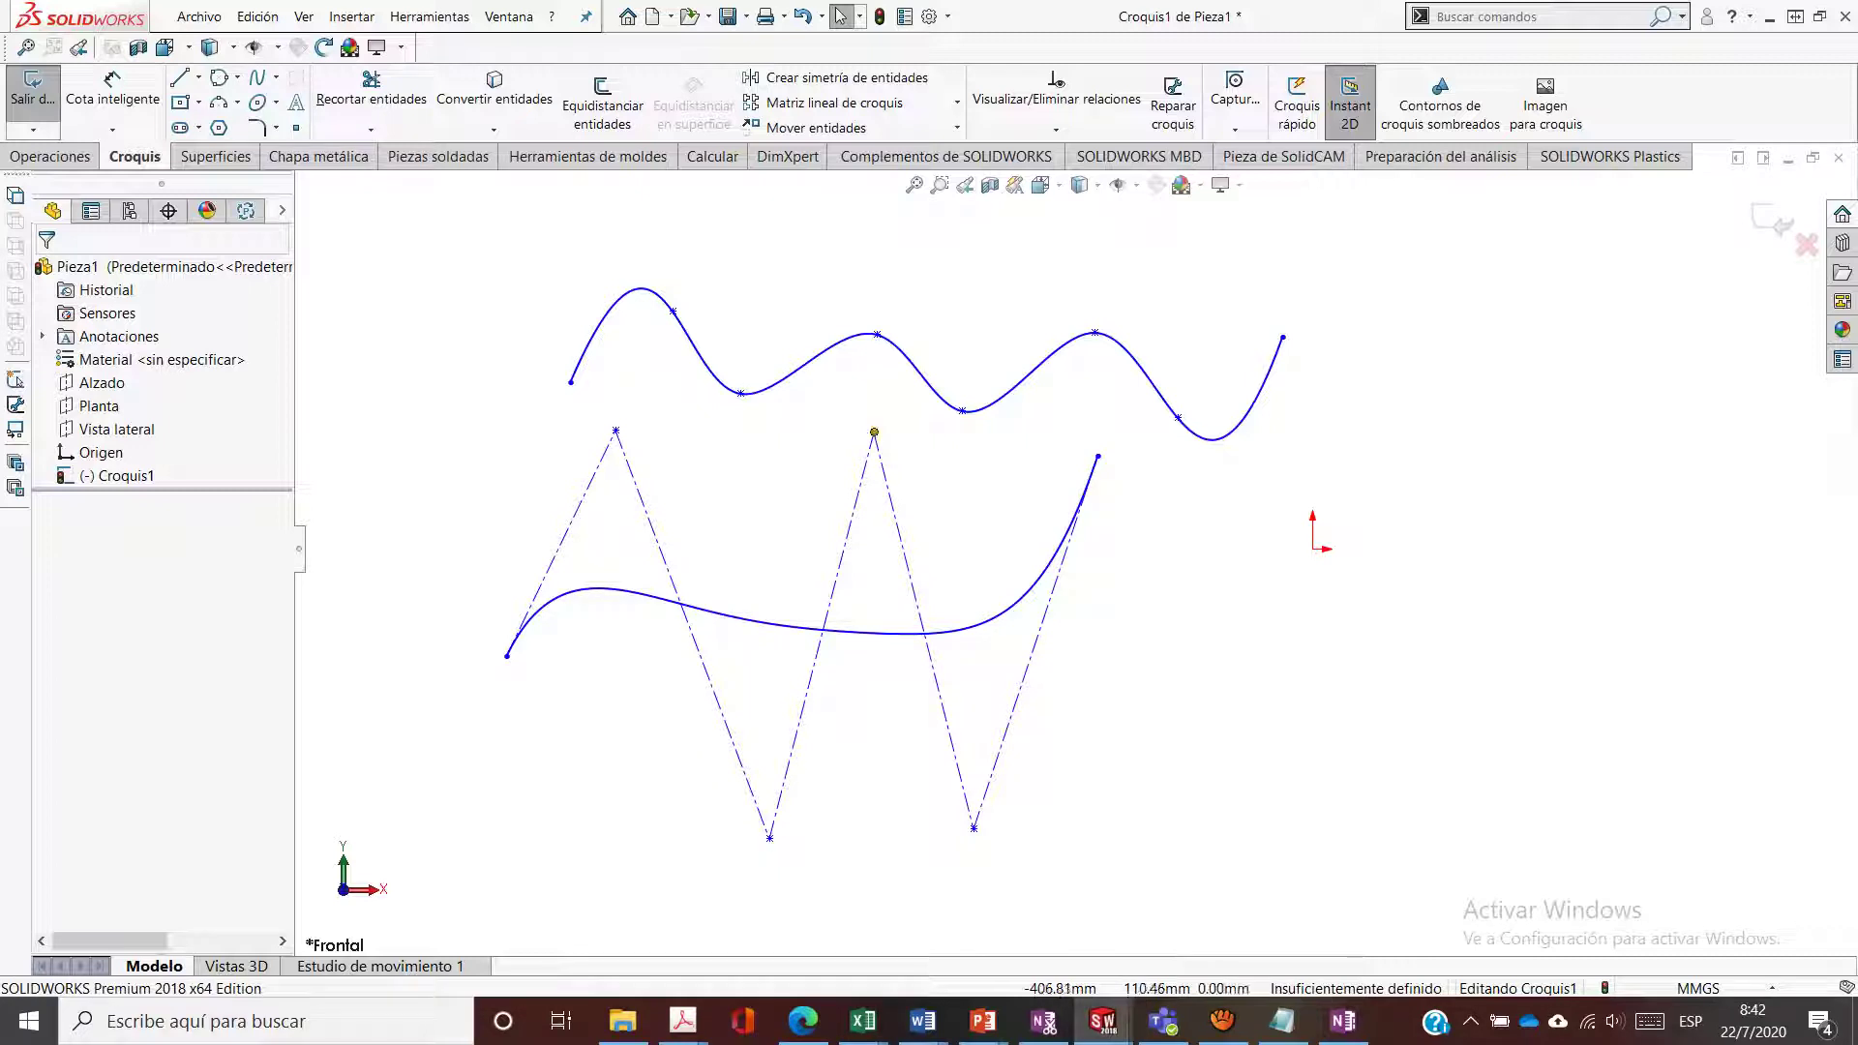
Move the style spline's third, fourth and fifth control vertices to about (-684, -271), (-530, -36) and (-564, -293) mm
drag(874, 431, 743, 587)
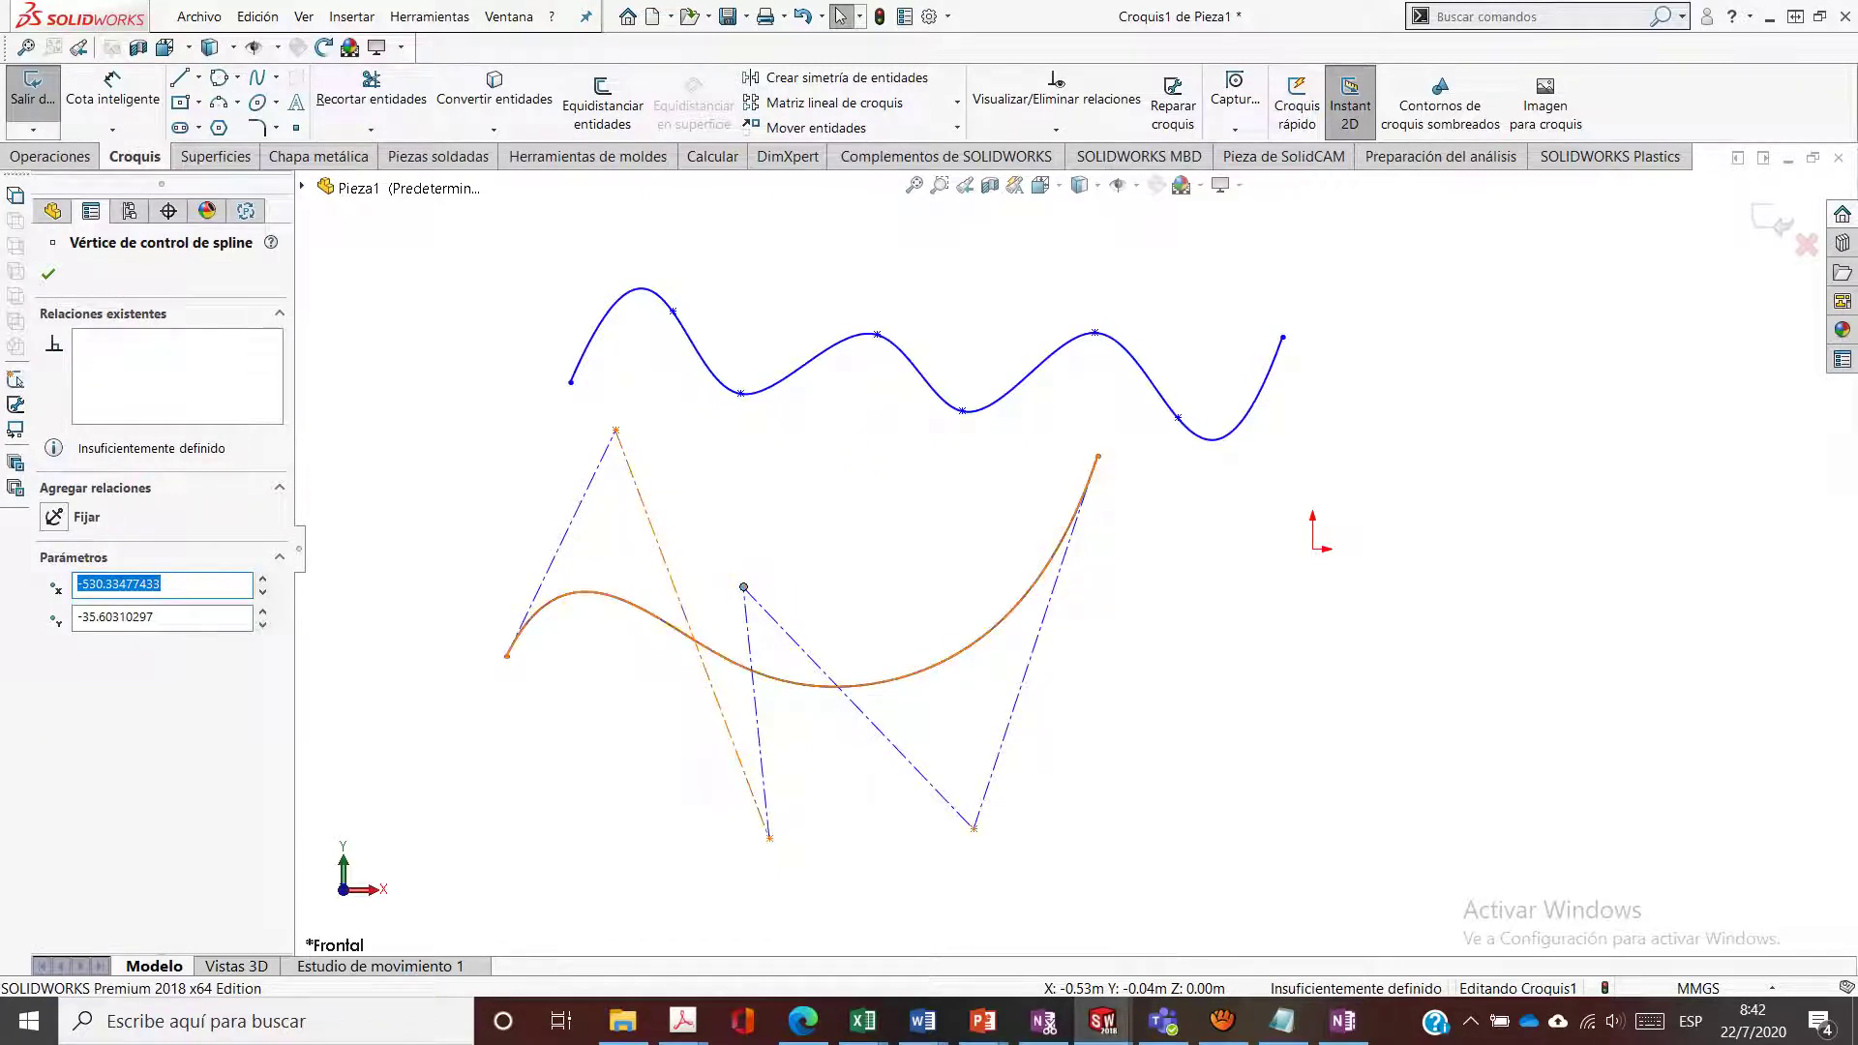
drag(769, 838, 579, 838)
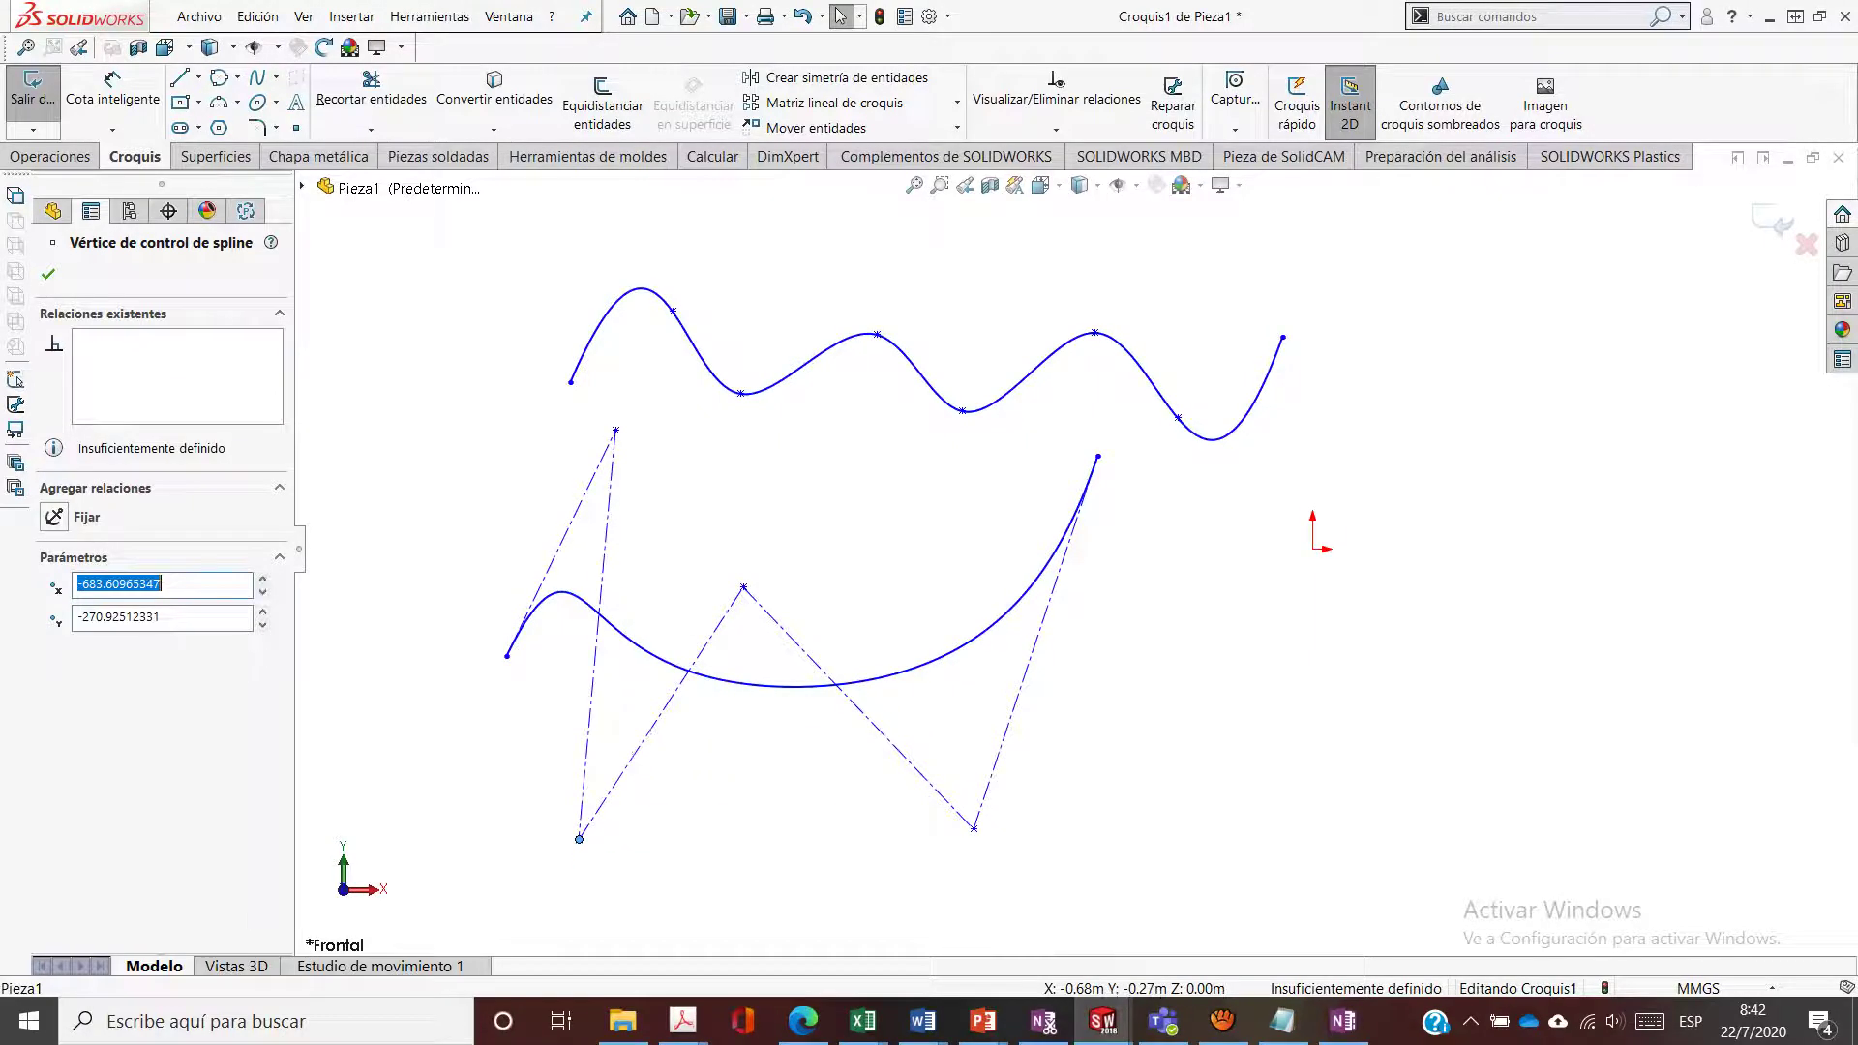
drag(973, 829, 708, 861)
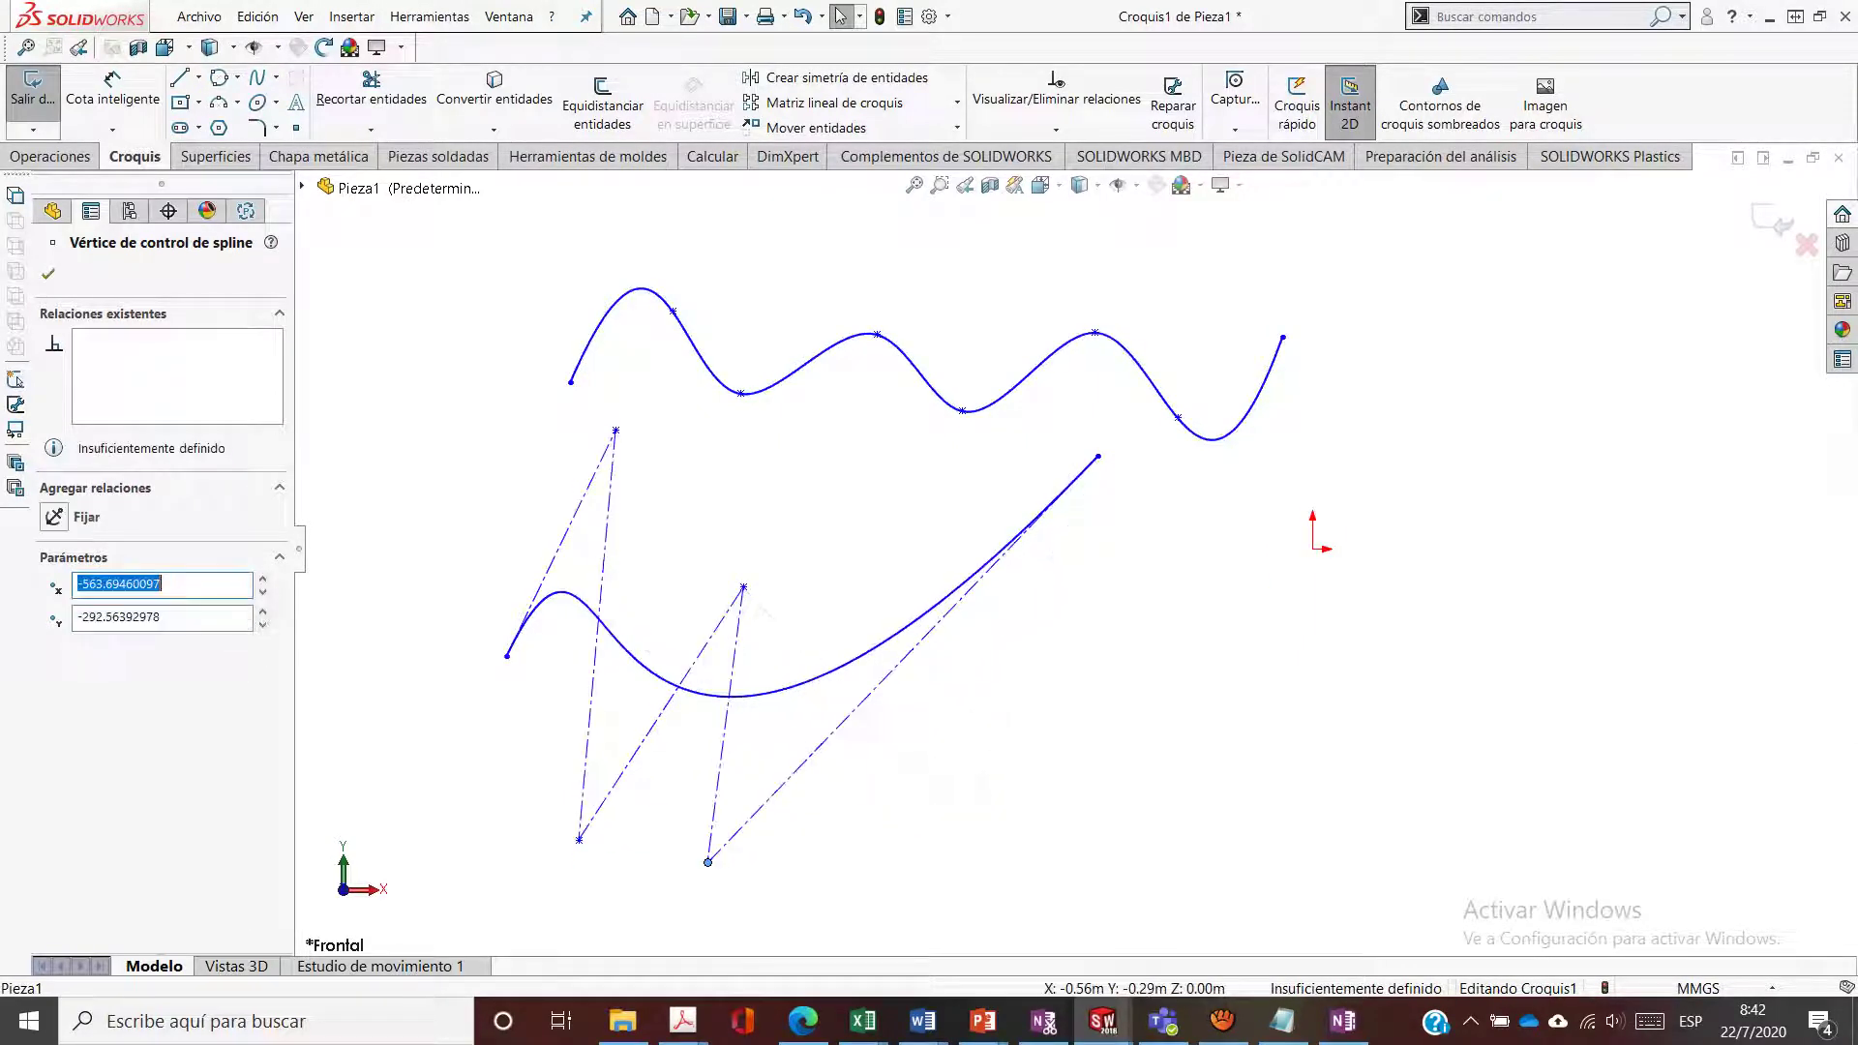
key(Escape)
Shorten the style spline by moving its end point inward, its fourth vertex to about (-594, -17) mm, and adjusting the fifth and second vertices
drag(1098, 455, 675, 566)
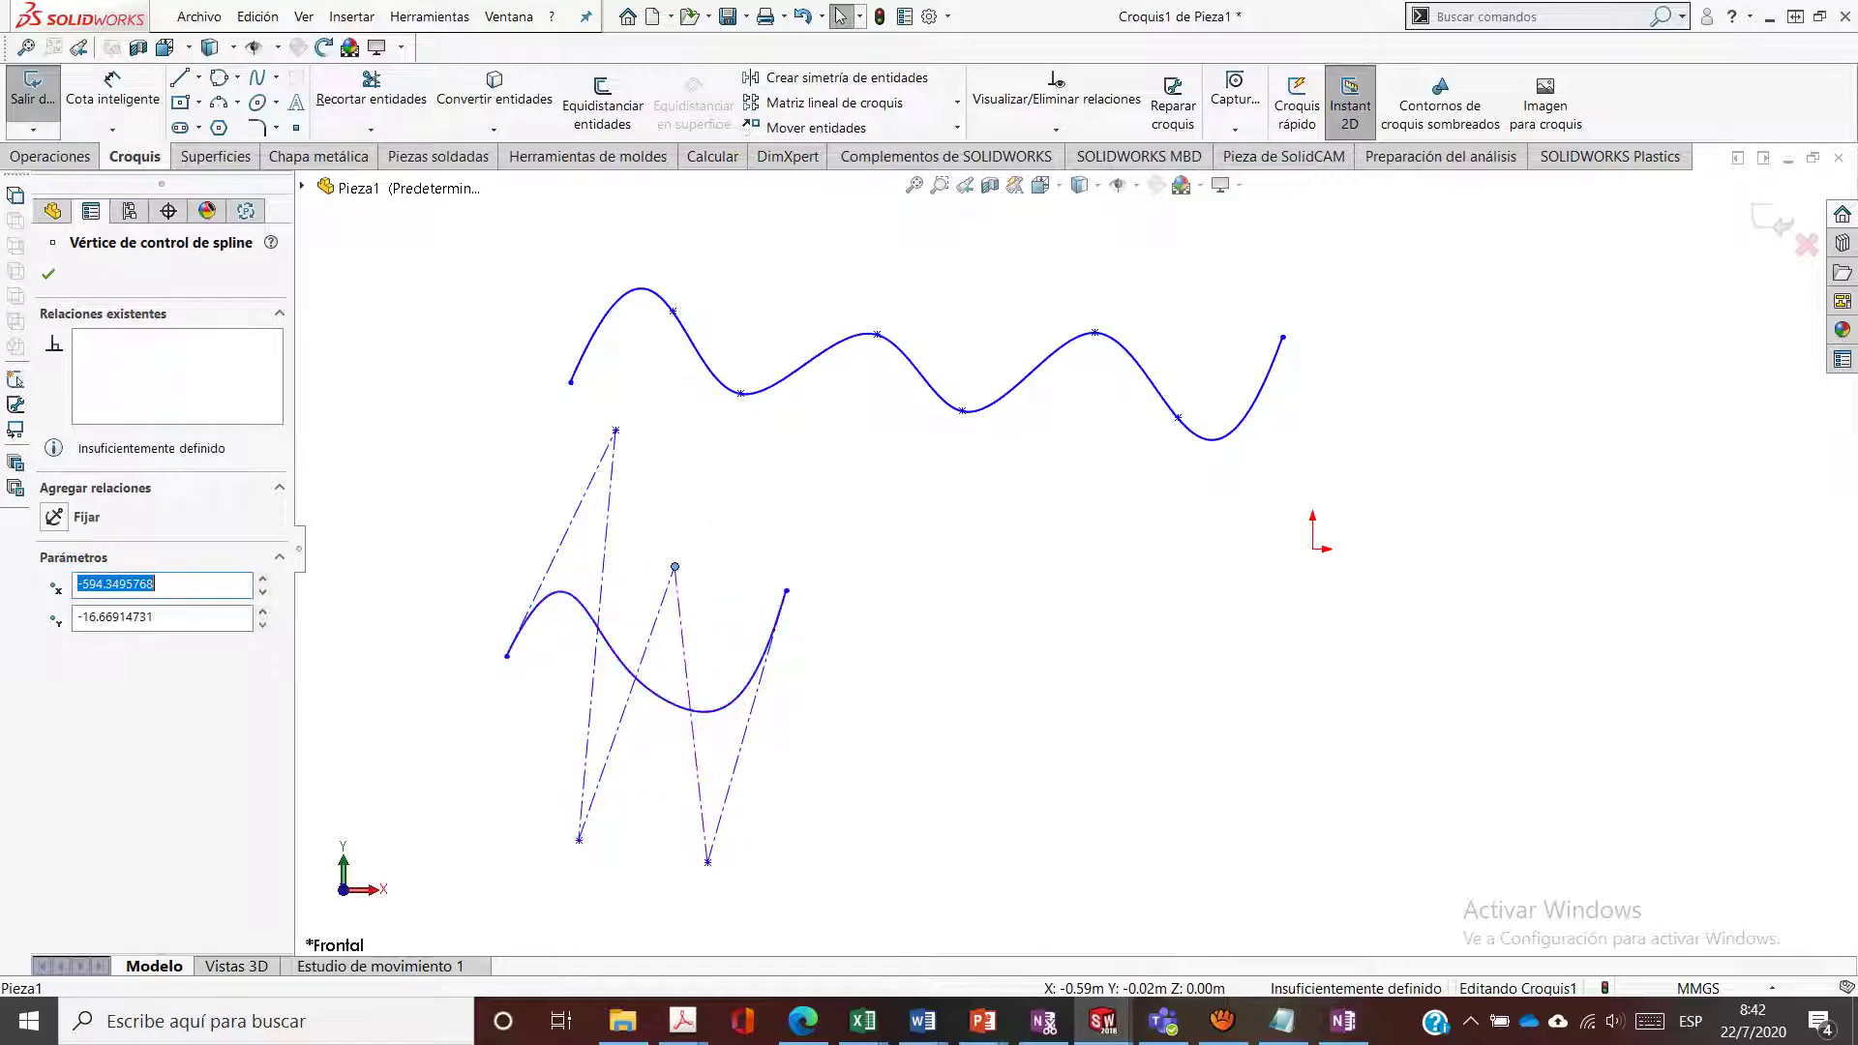
drag(707, 861, 637, 786)
key(Escape)
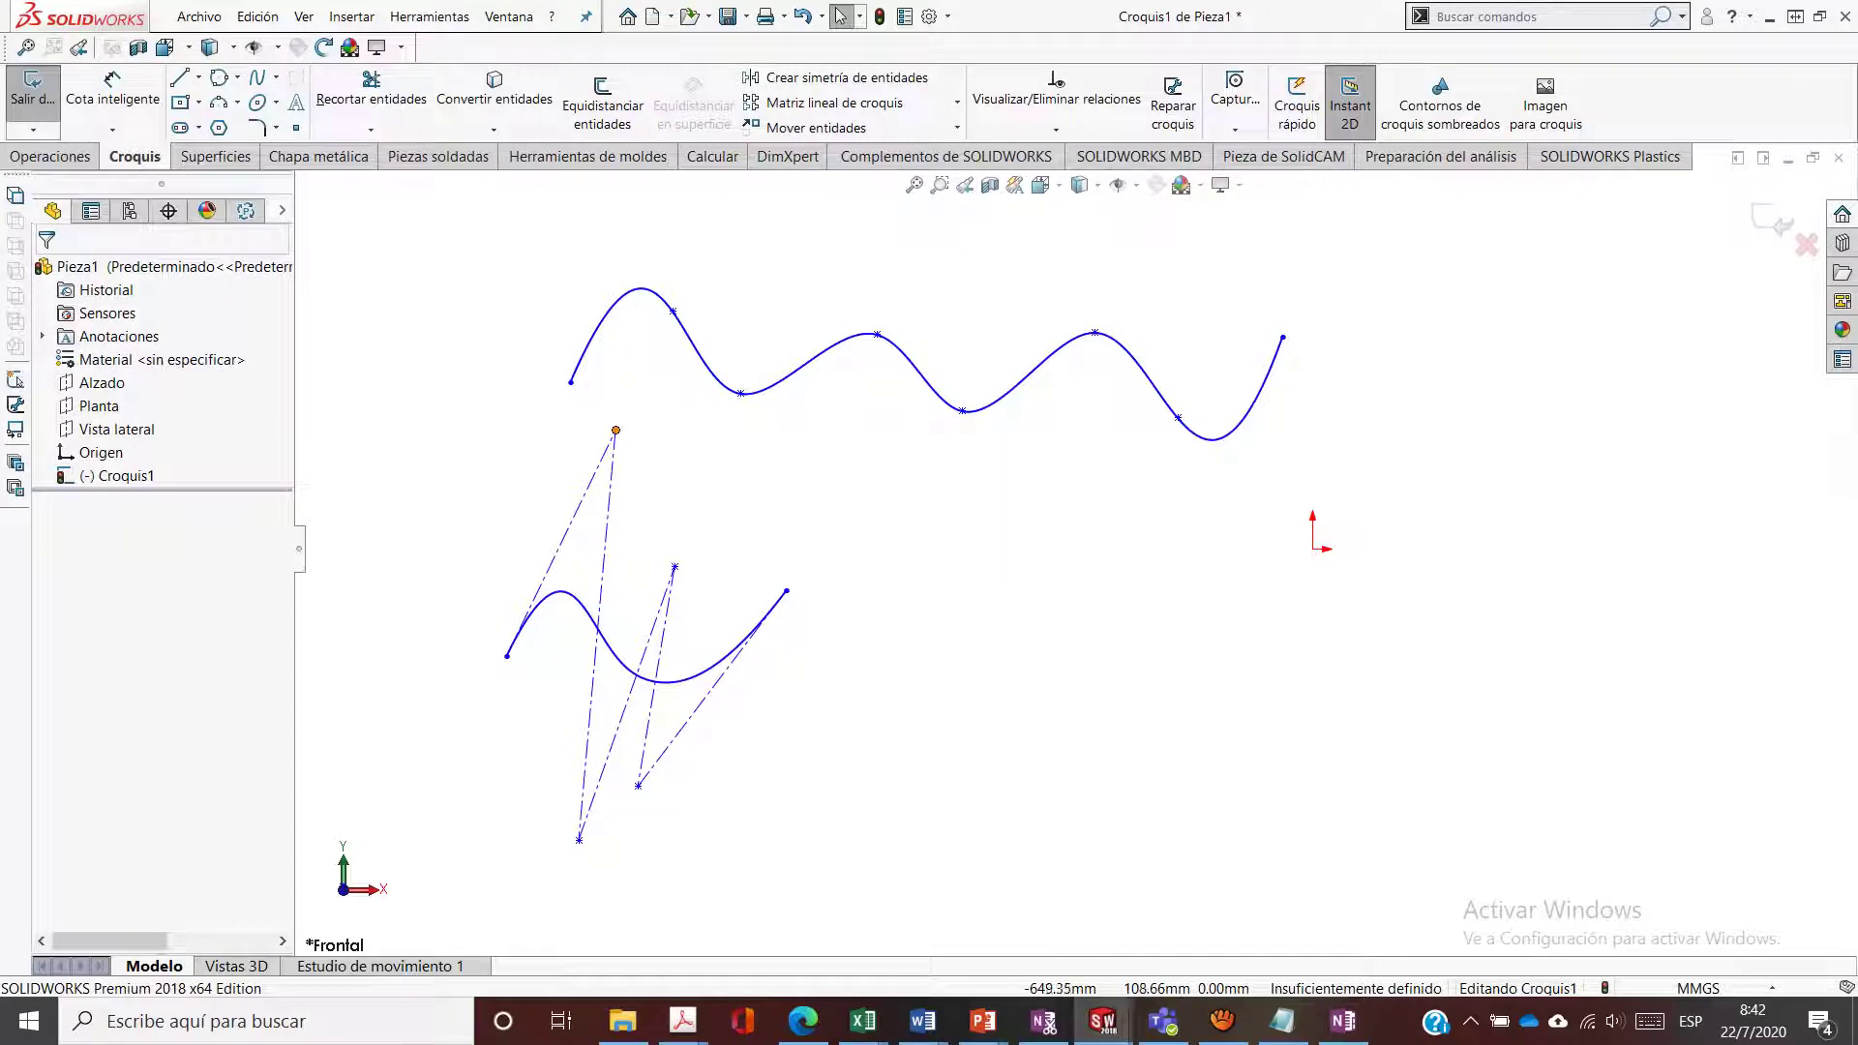
mouse_move(616, 430)
mouse_down()
mouse_move(585, 634)
mouse_move(598, 672)
mouse_move(457, 402)
mouse_move(614, 416)
mouse_move(637, 441)
mouse_up()
key(Escape)
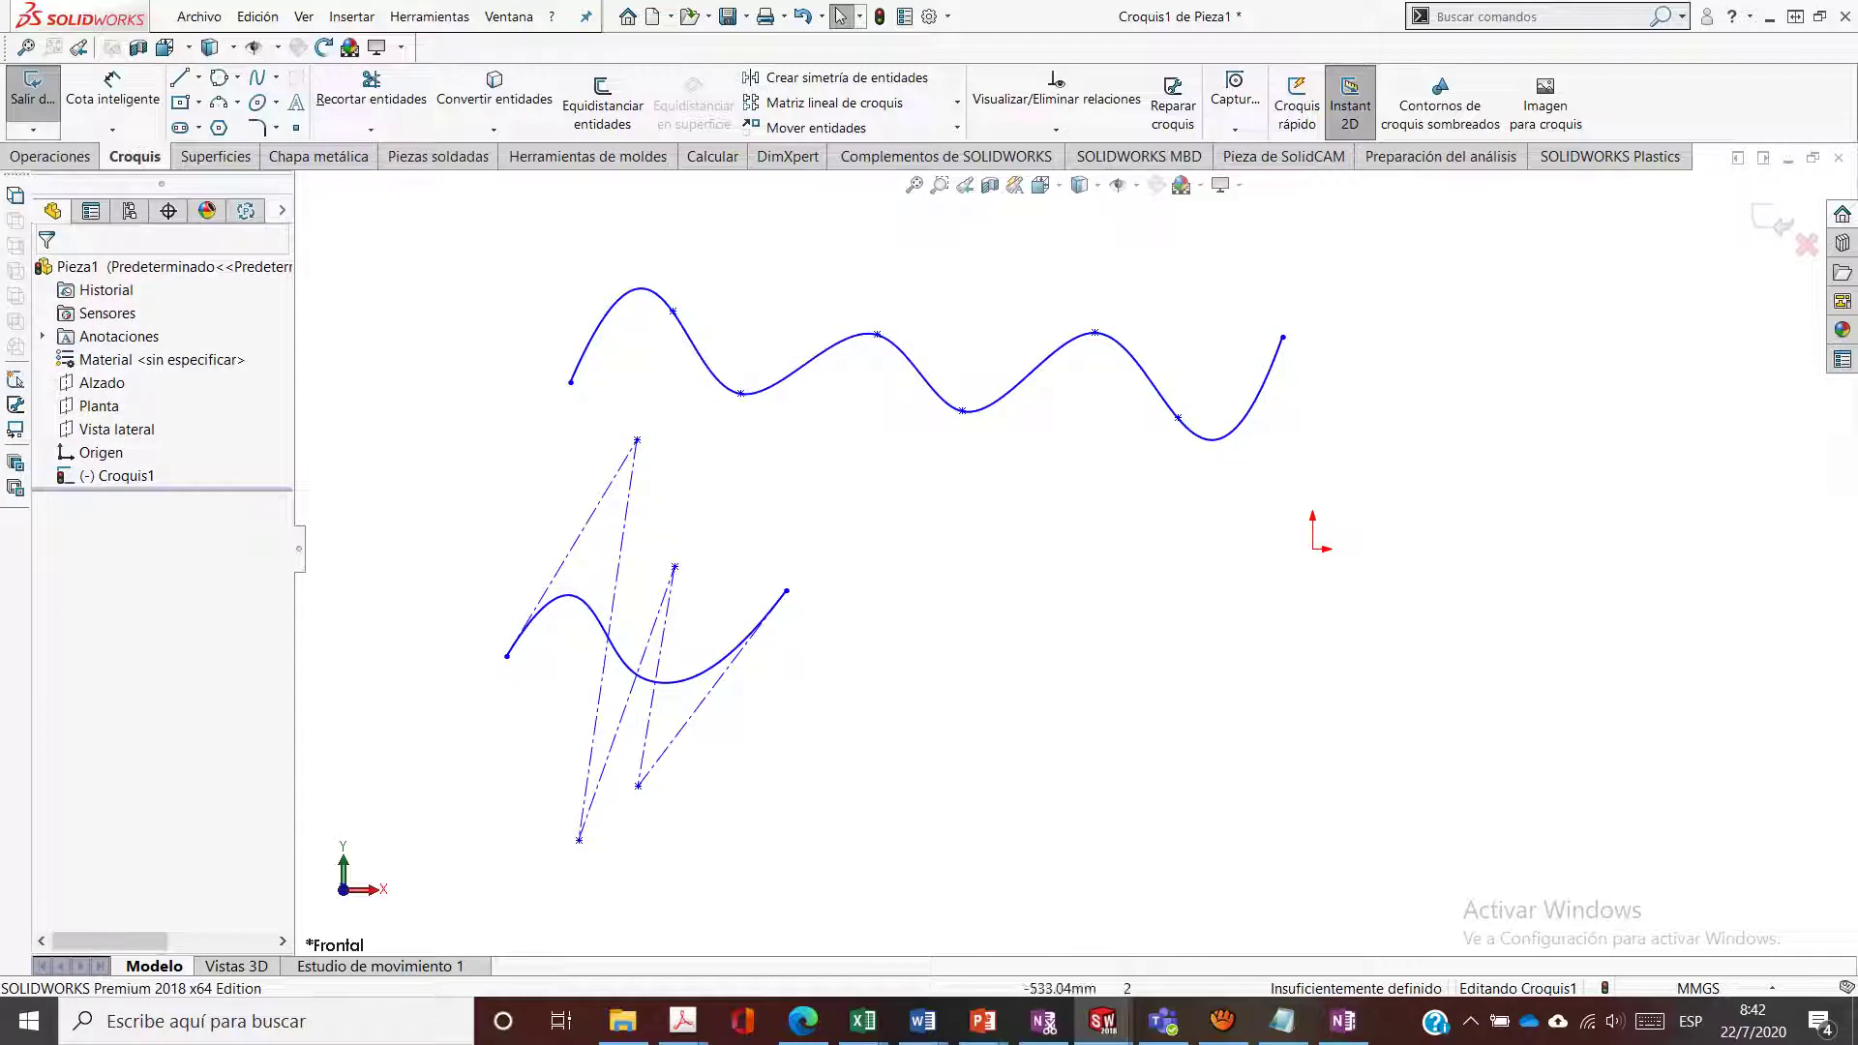
click(276, 77)
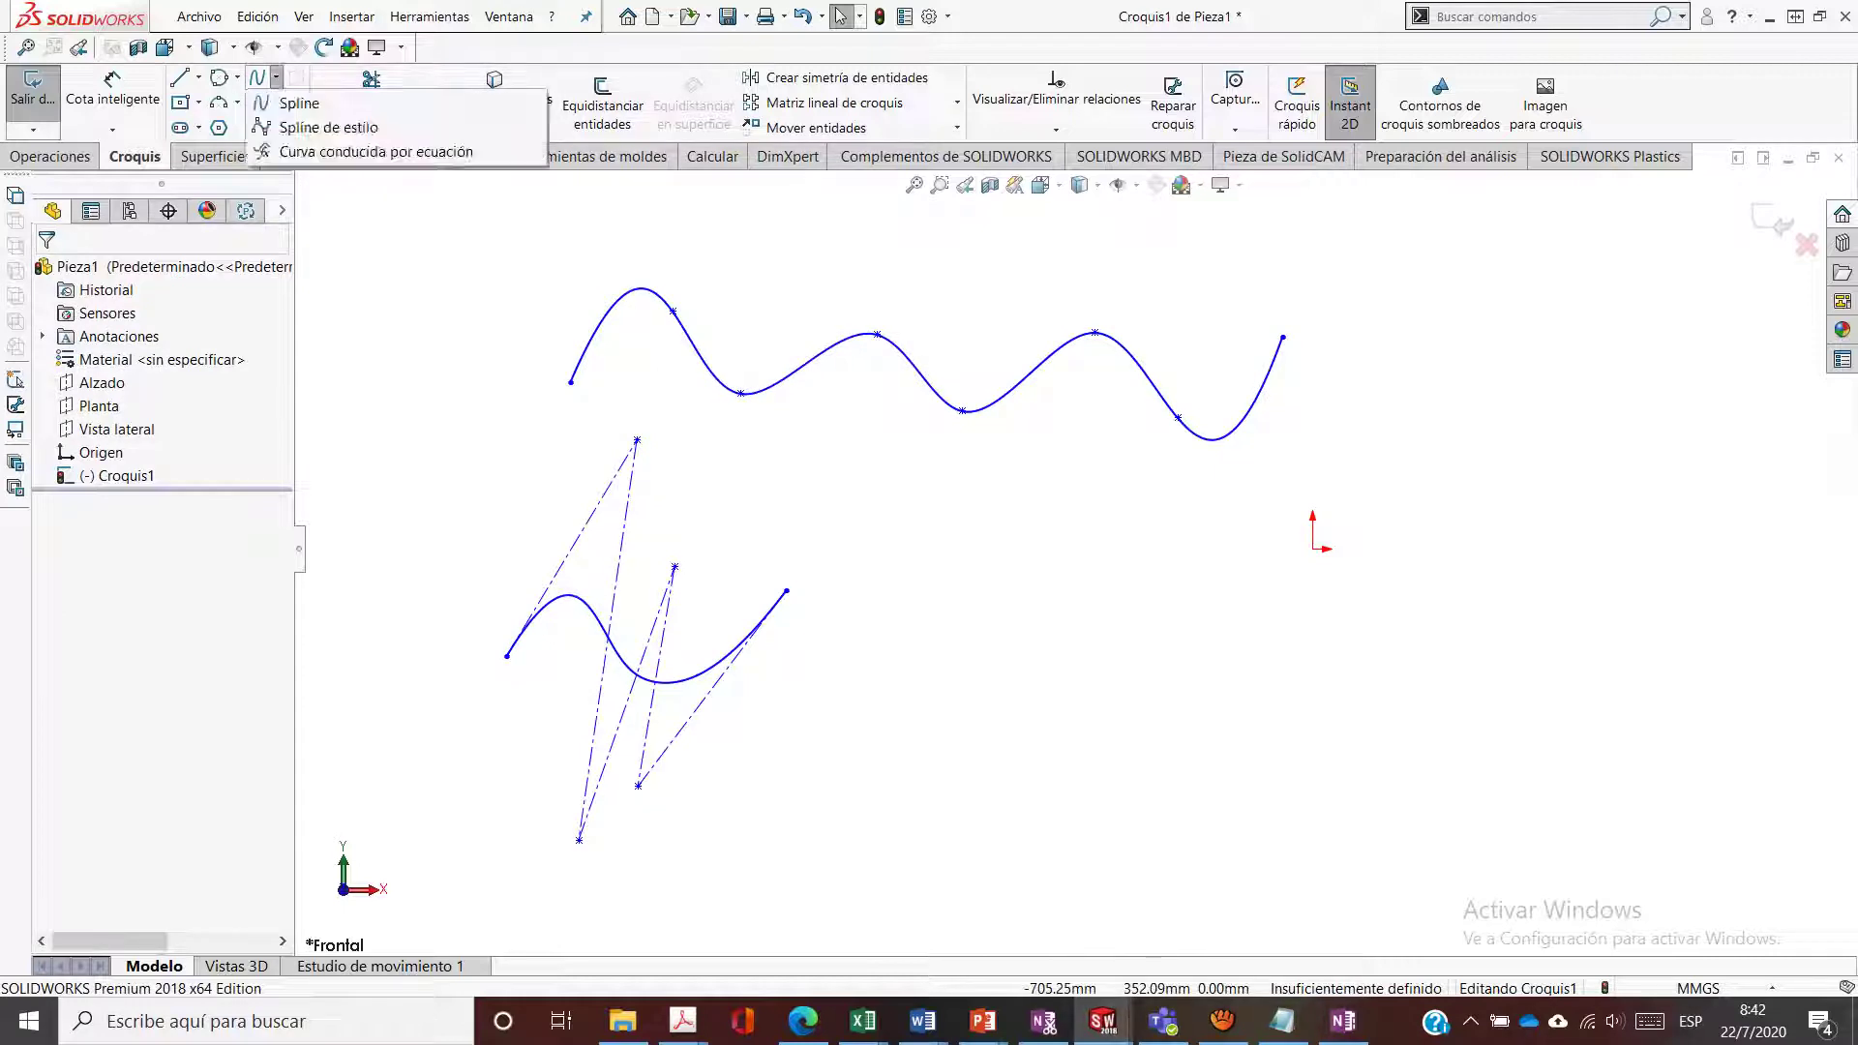
click(376, 151)
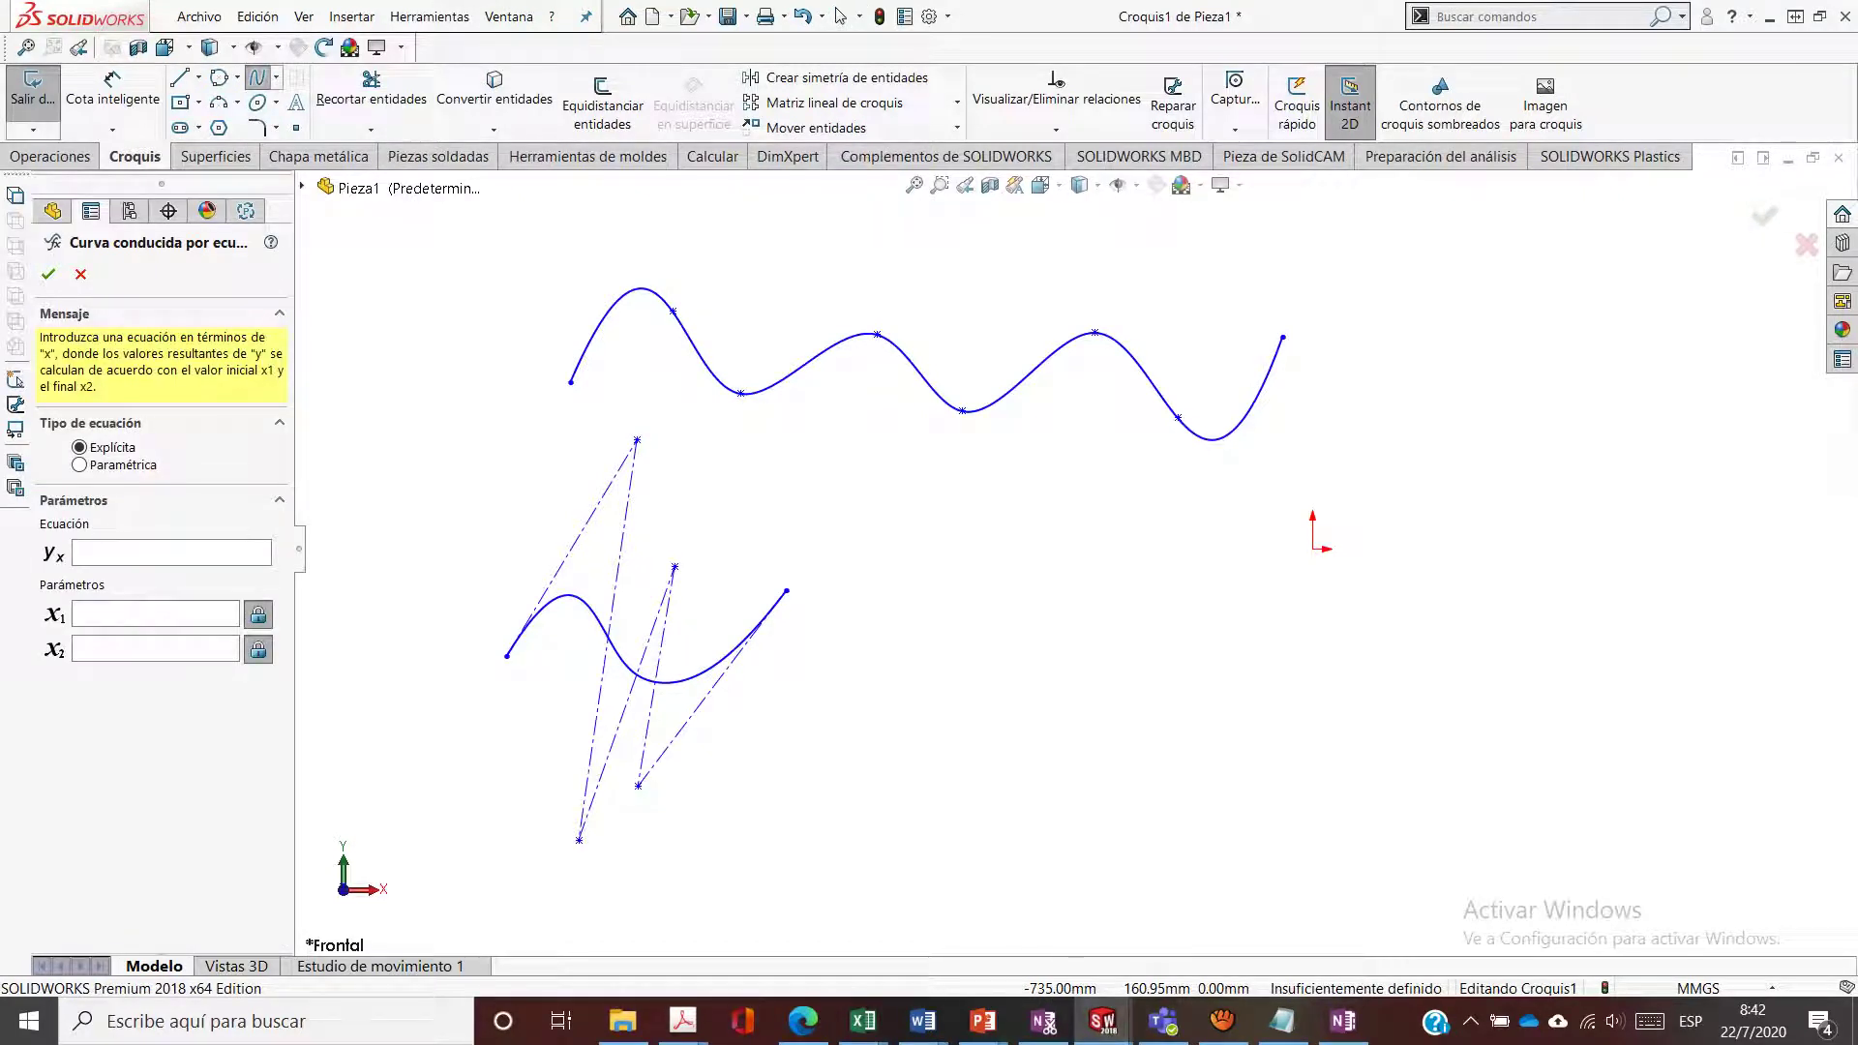
click(166, 553)
click(154, 614)
click(155, 650)
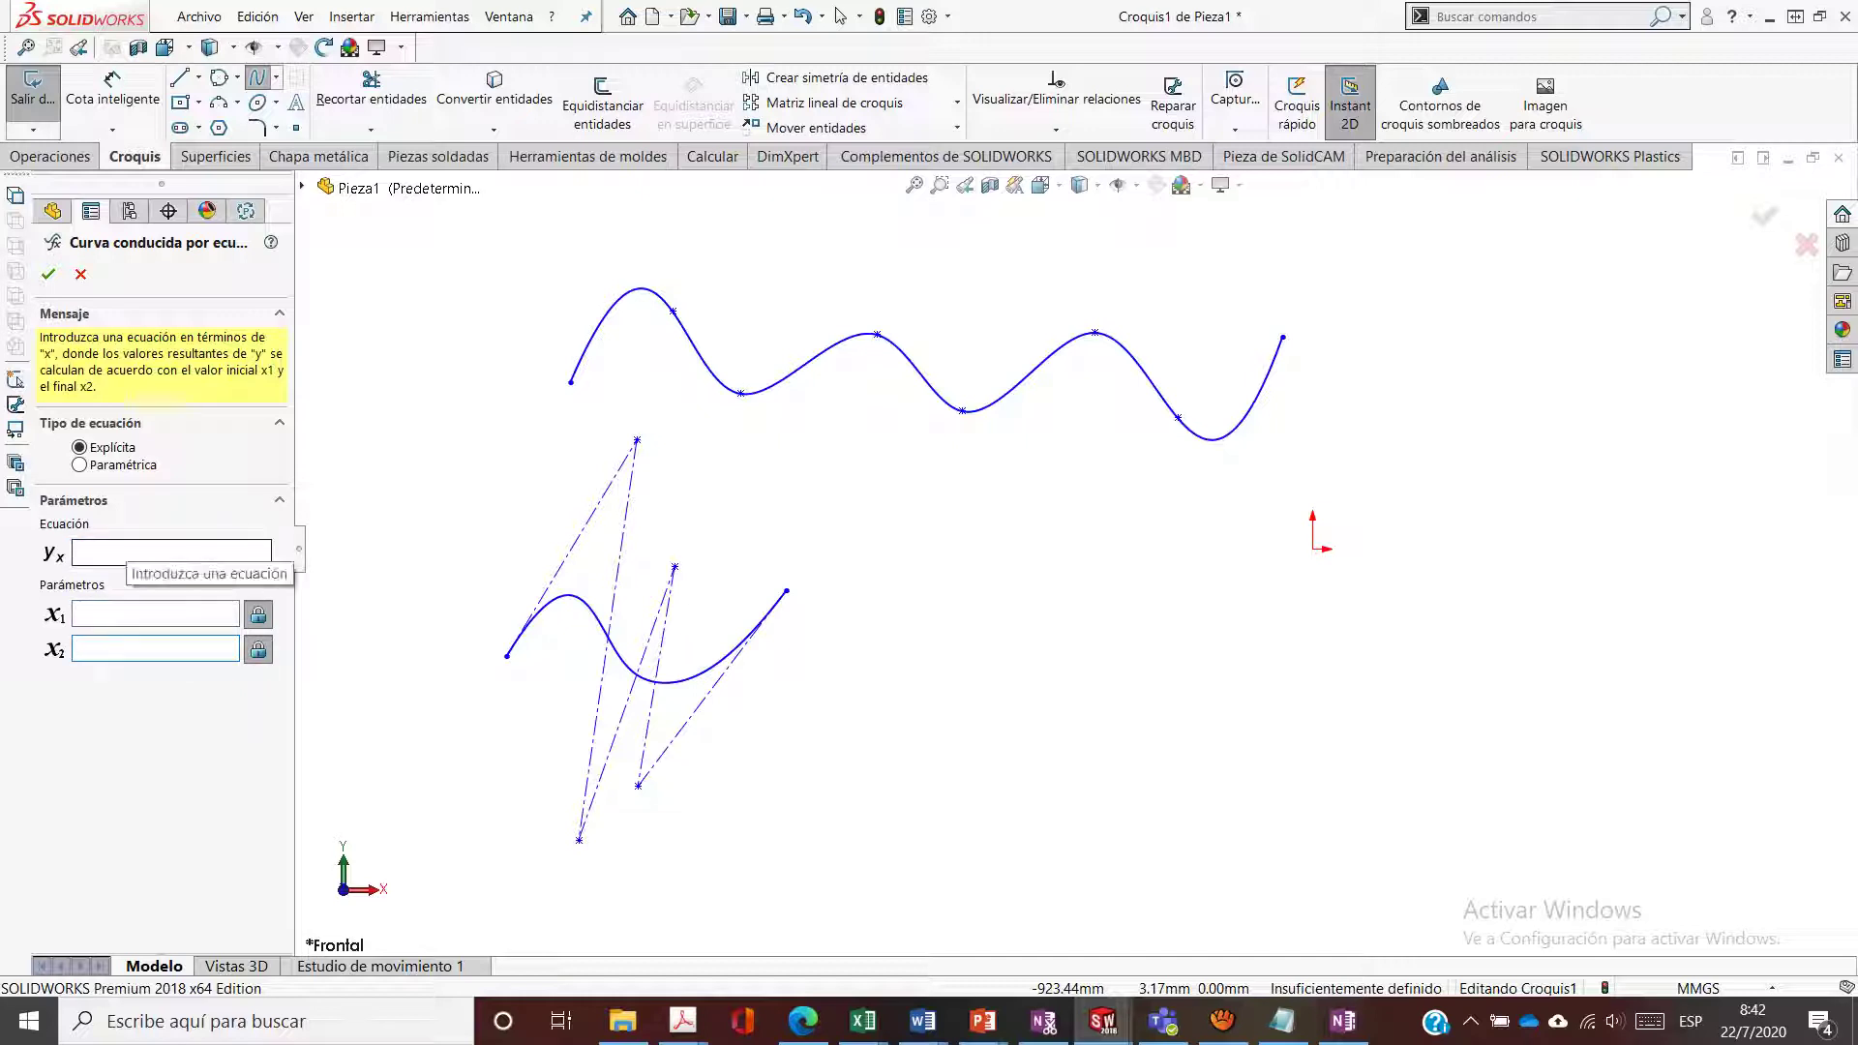
click(126, 552)
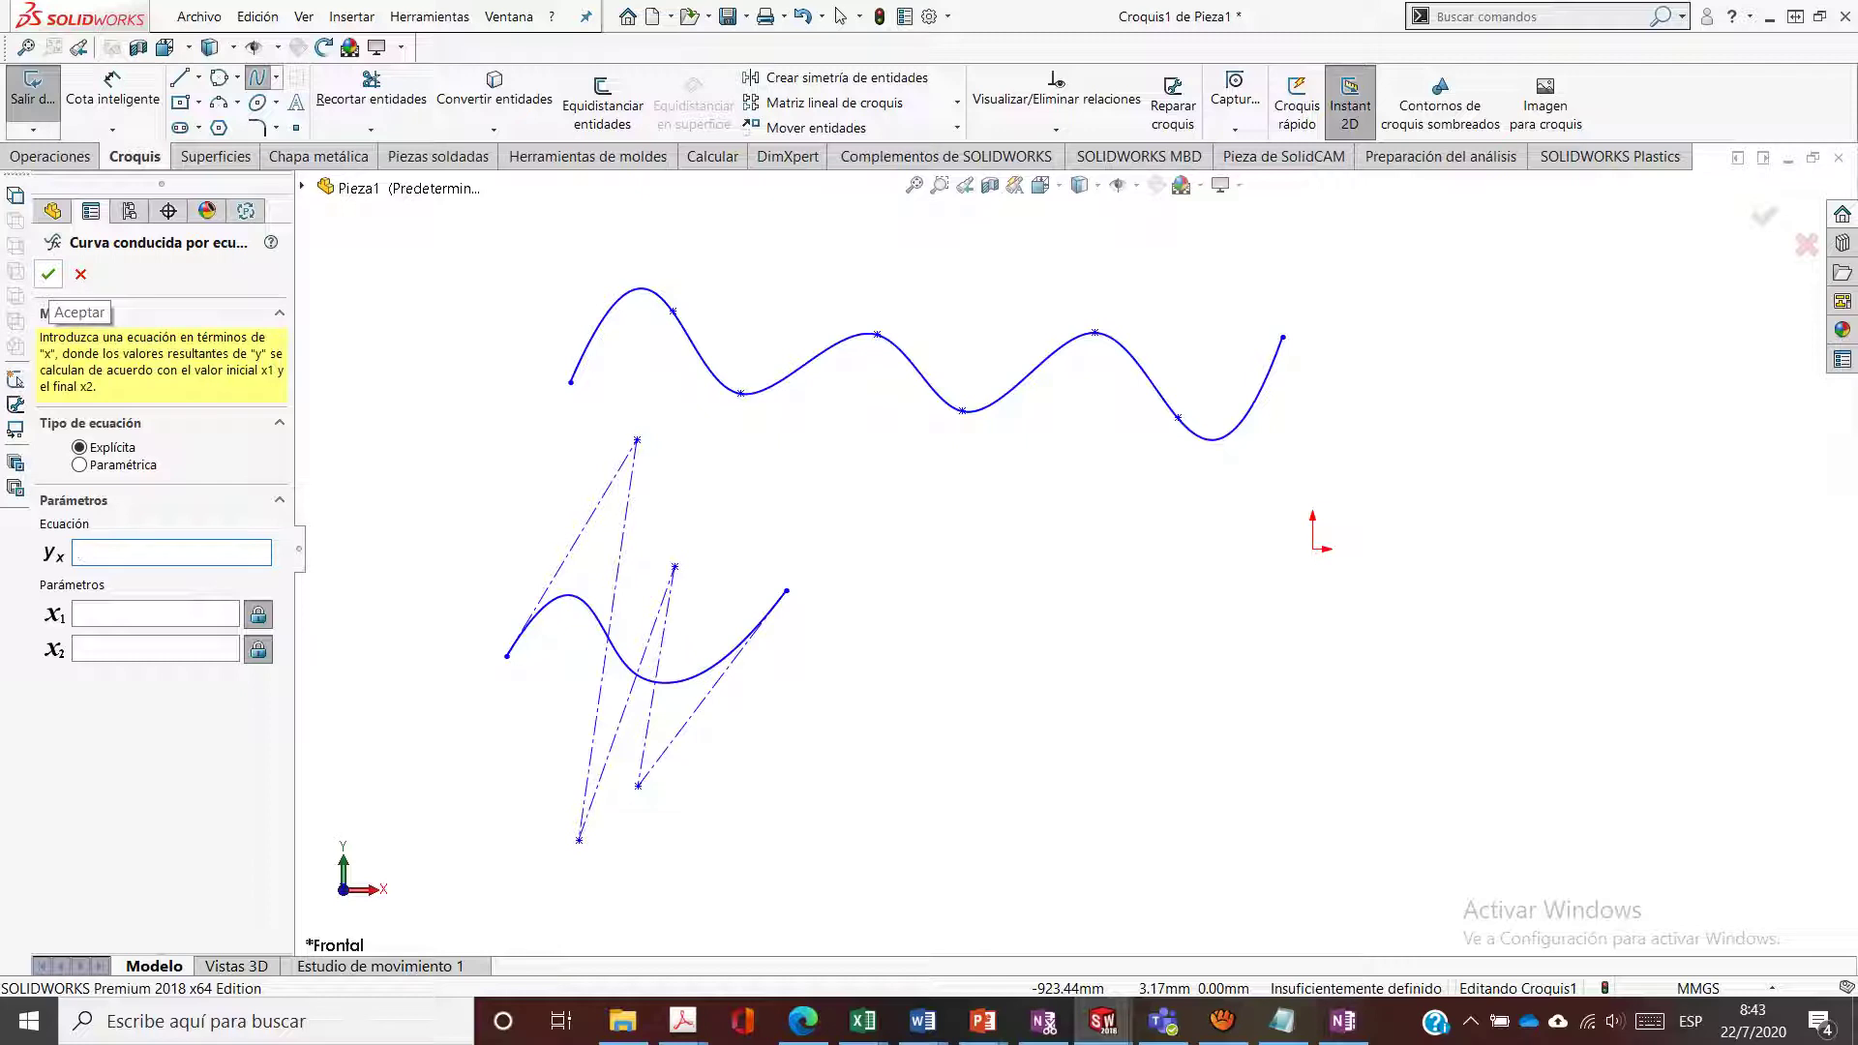
click(47, 274)
click(80, 274)
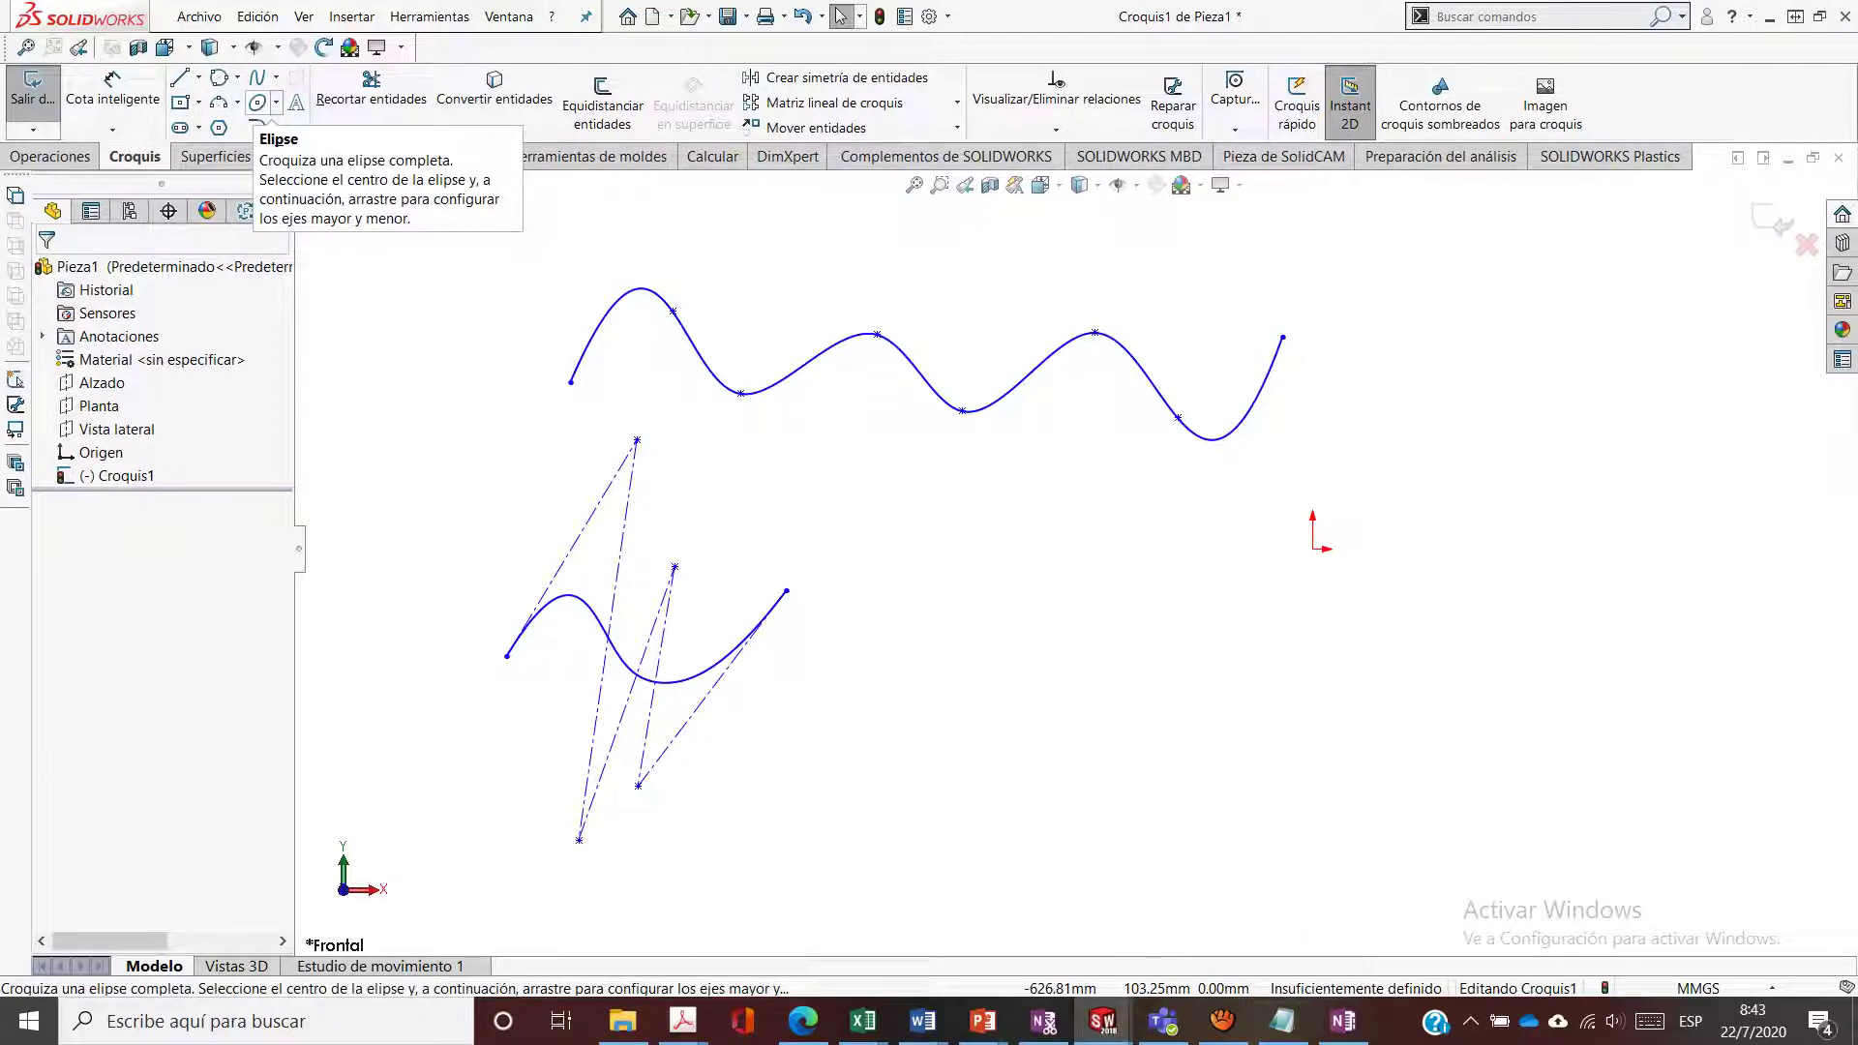
Sketch an ellipse centred at about (-190, -101) mm with radii of about 238 mm and 123 mm, slightly tilted from horizontal
click(276, 102)
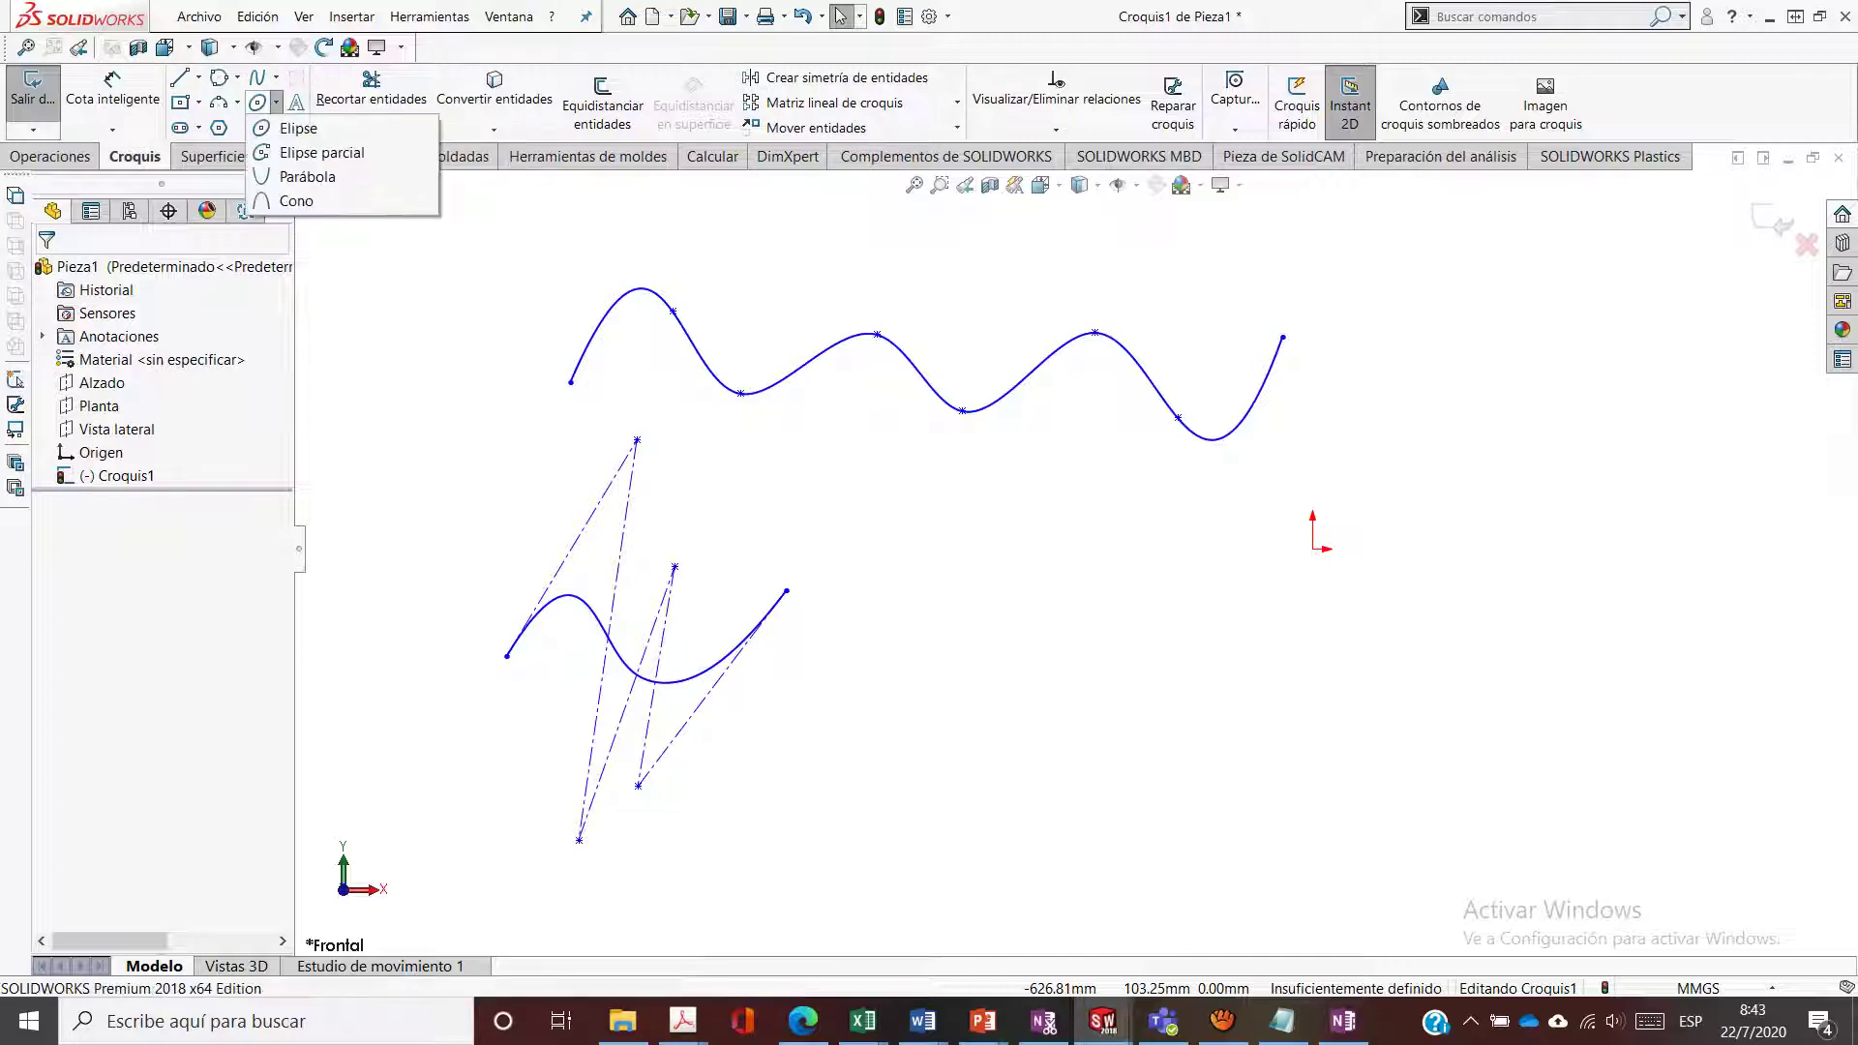
click(298, 127)
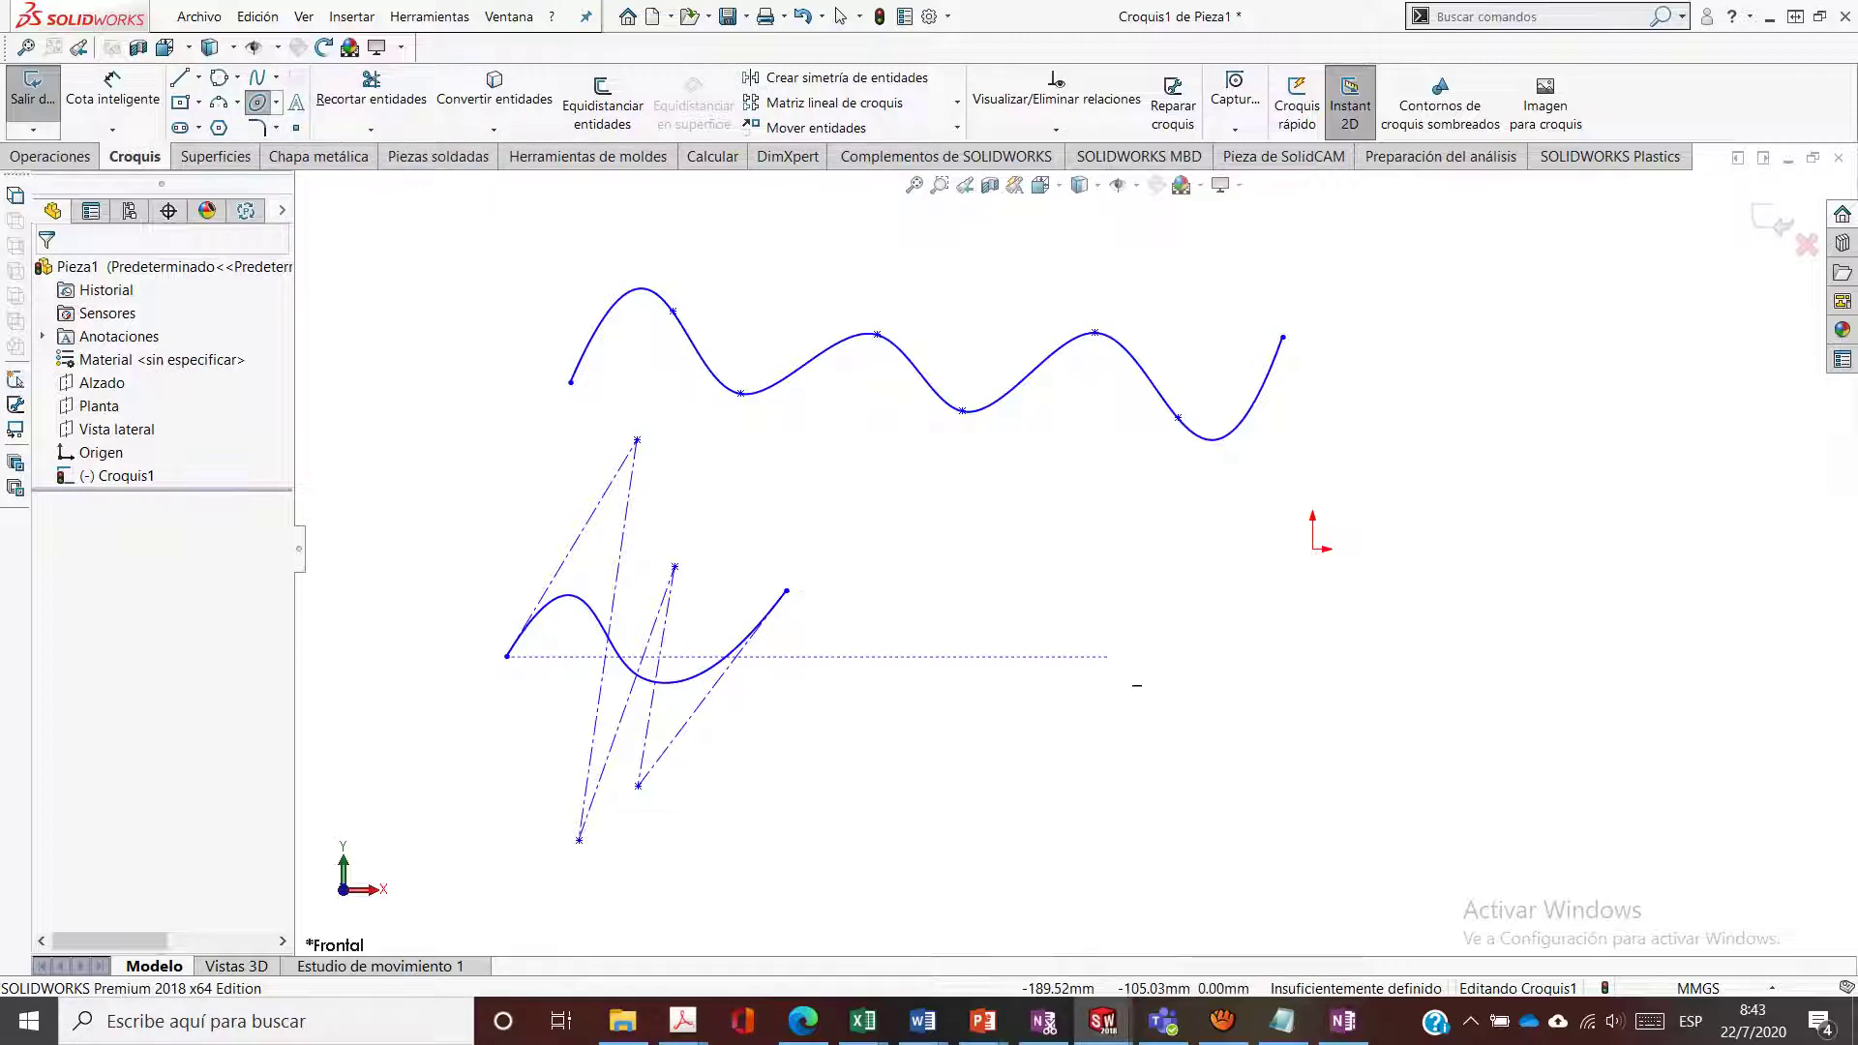
click(1108, 656)
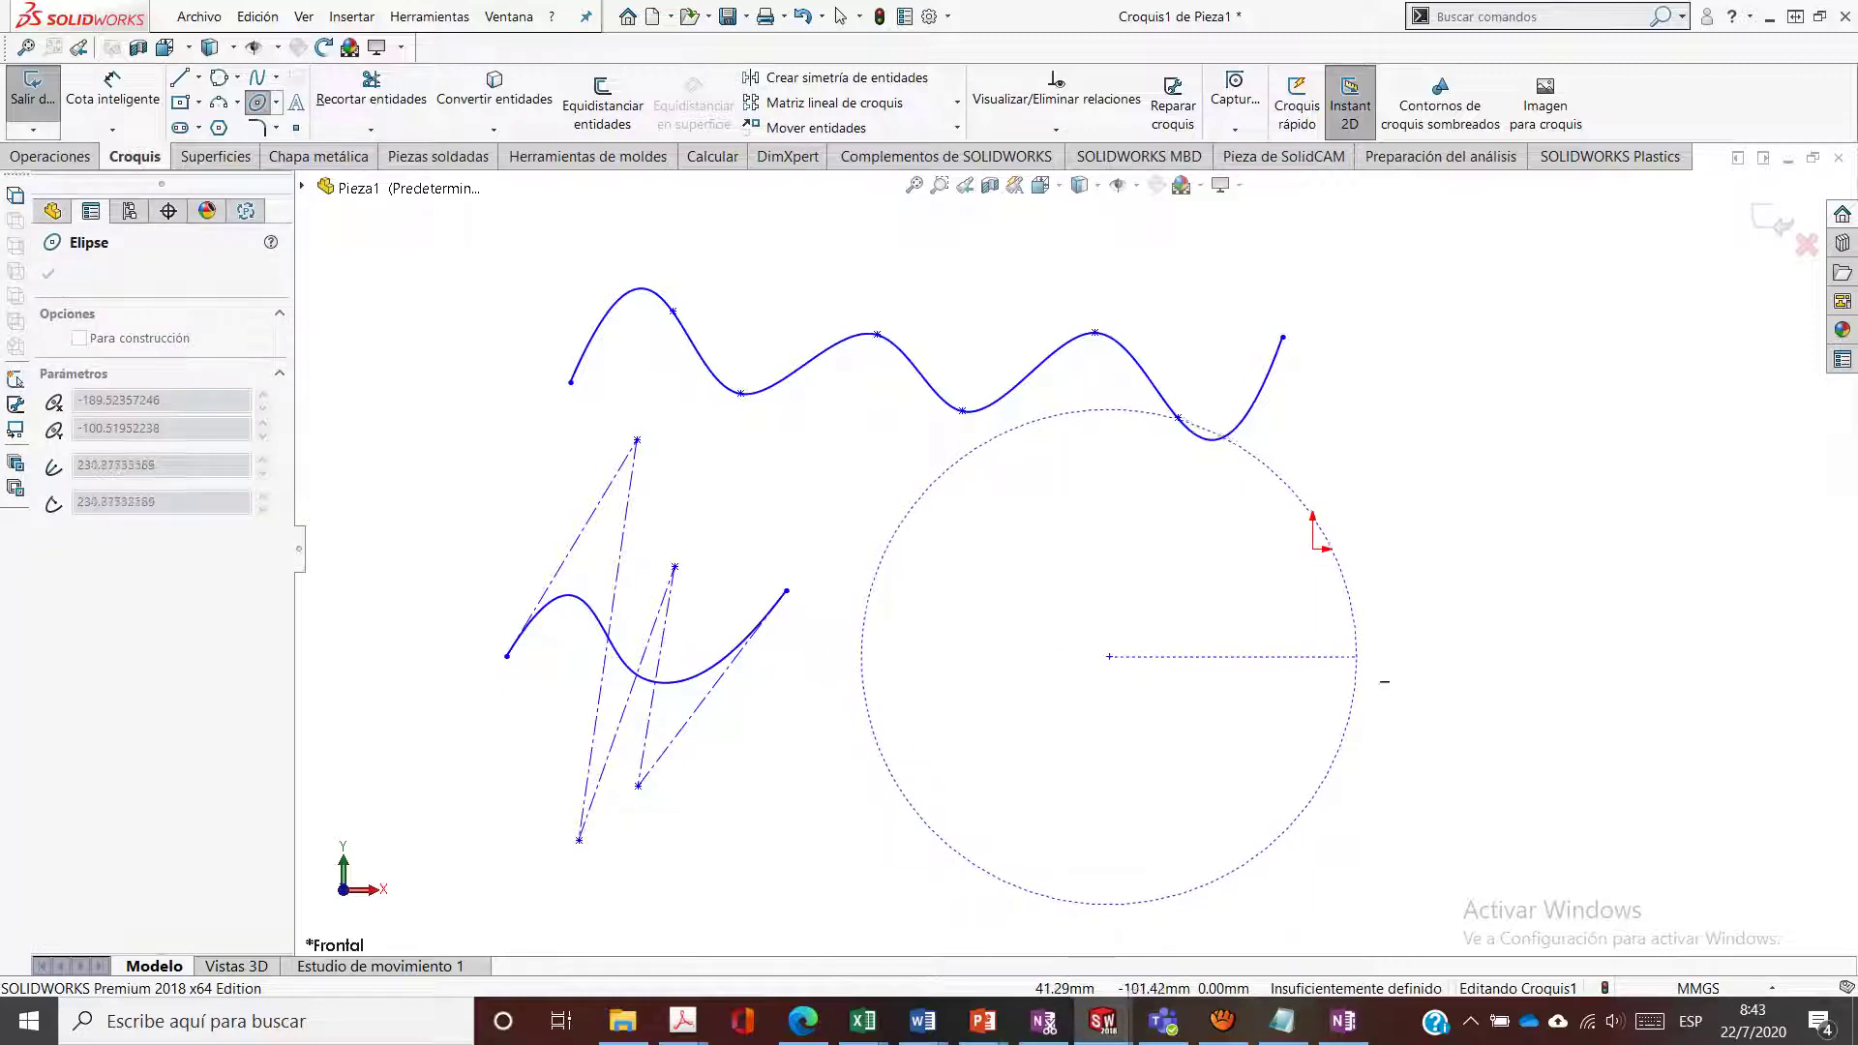
click(1362, 641)
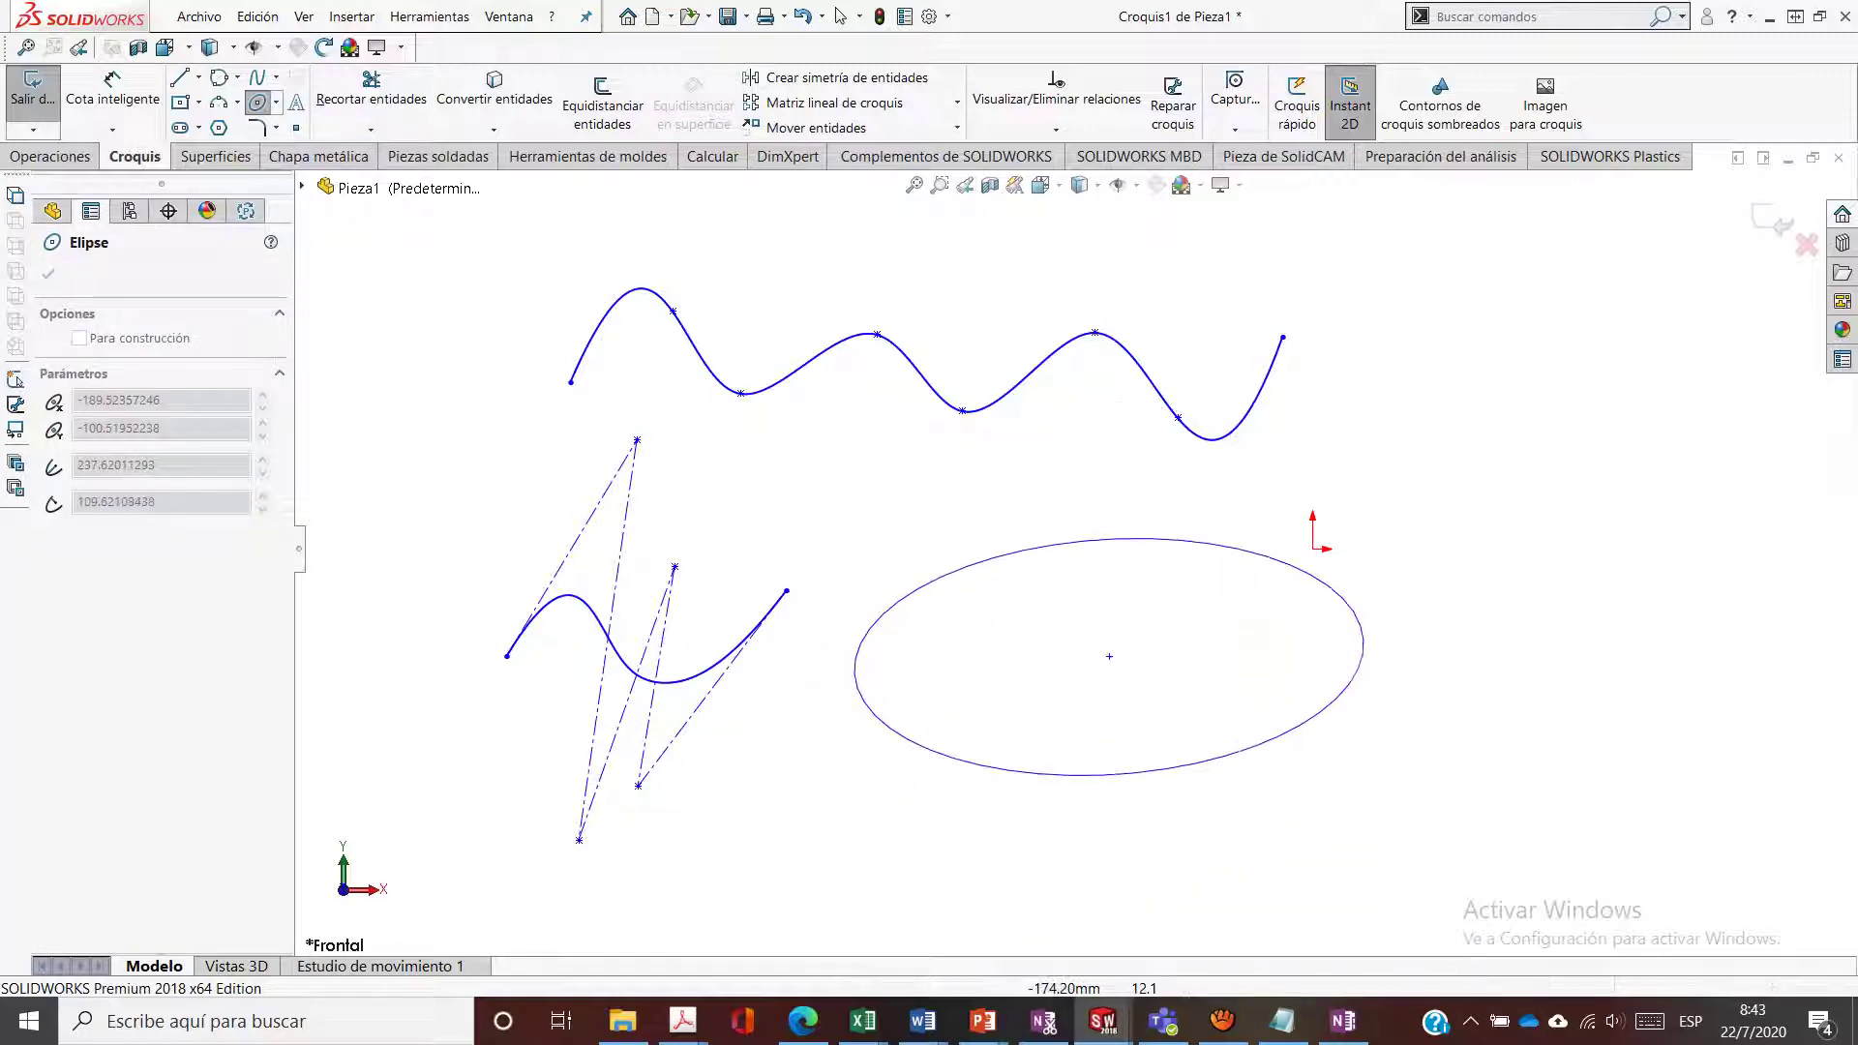
click(1101, 524)
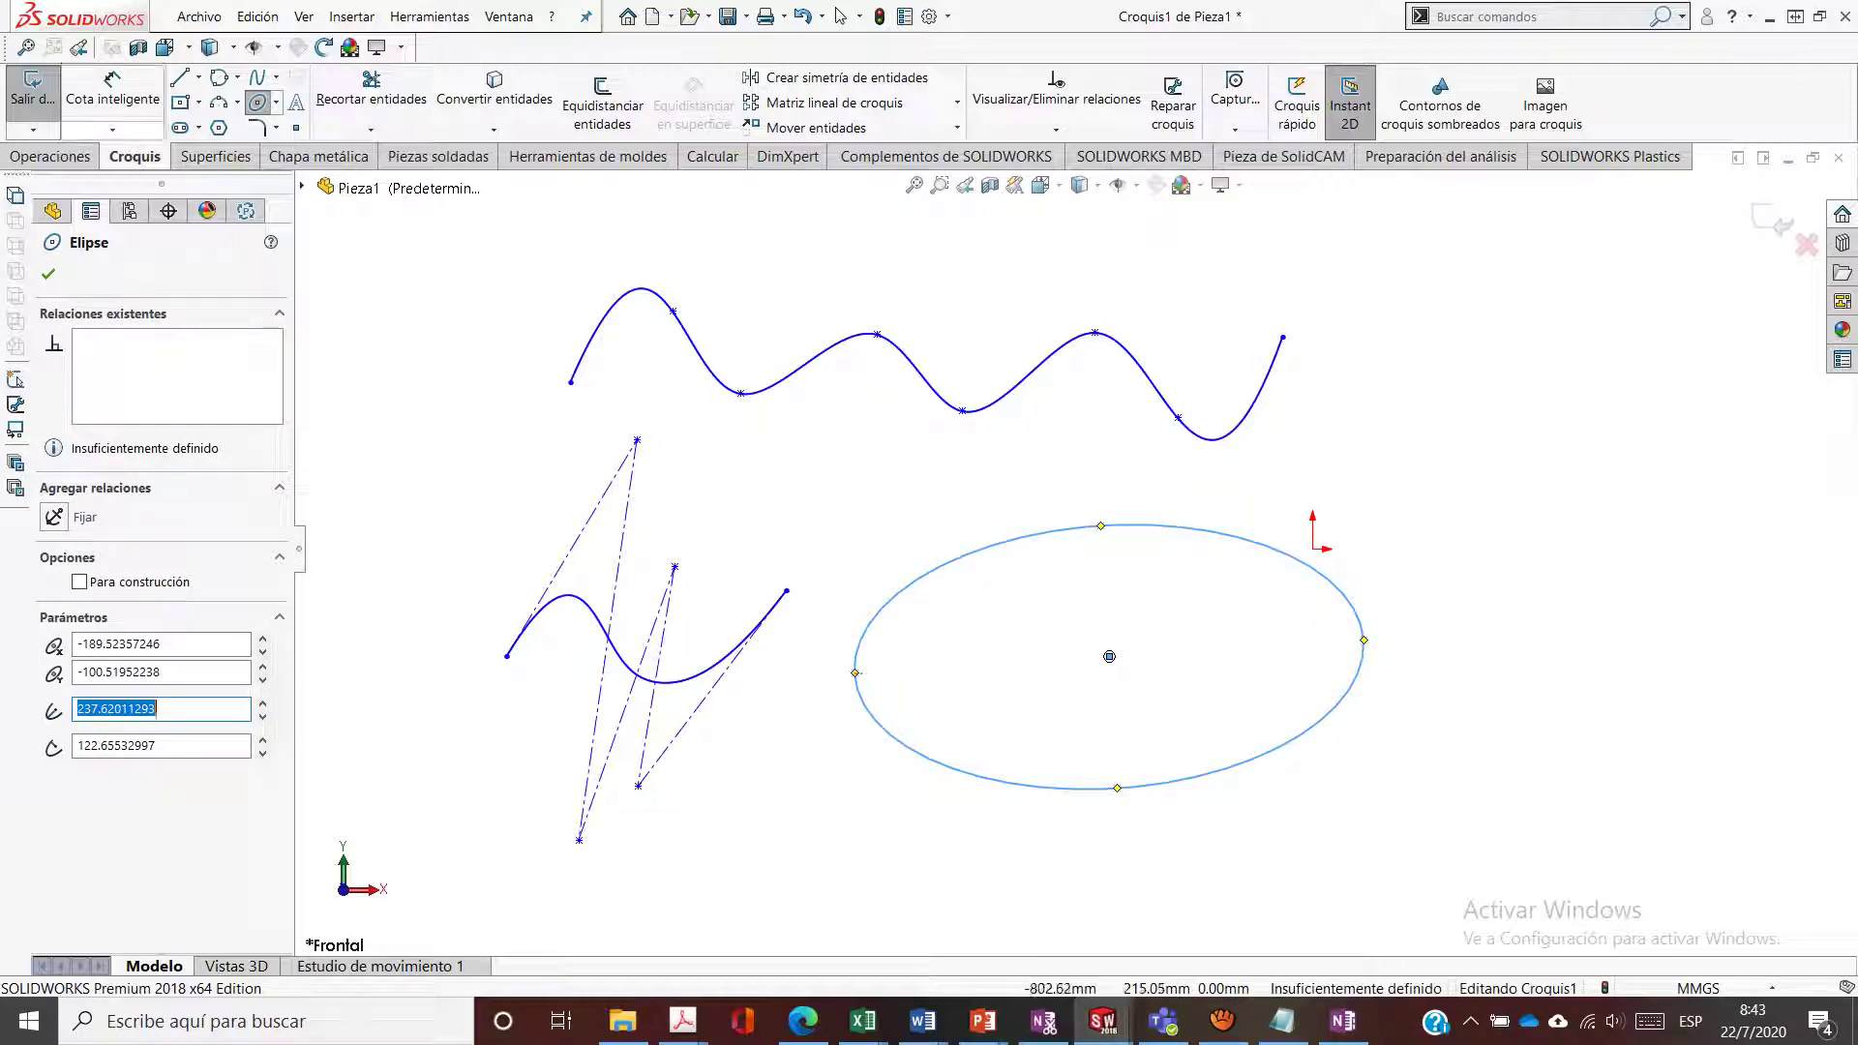
Draw a construction line about 475 mm long joining the two major-axis end points of the ellipse
click(198, 77)
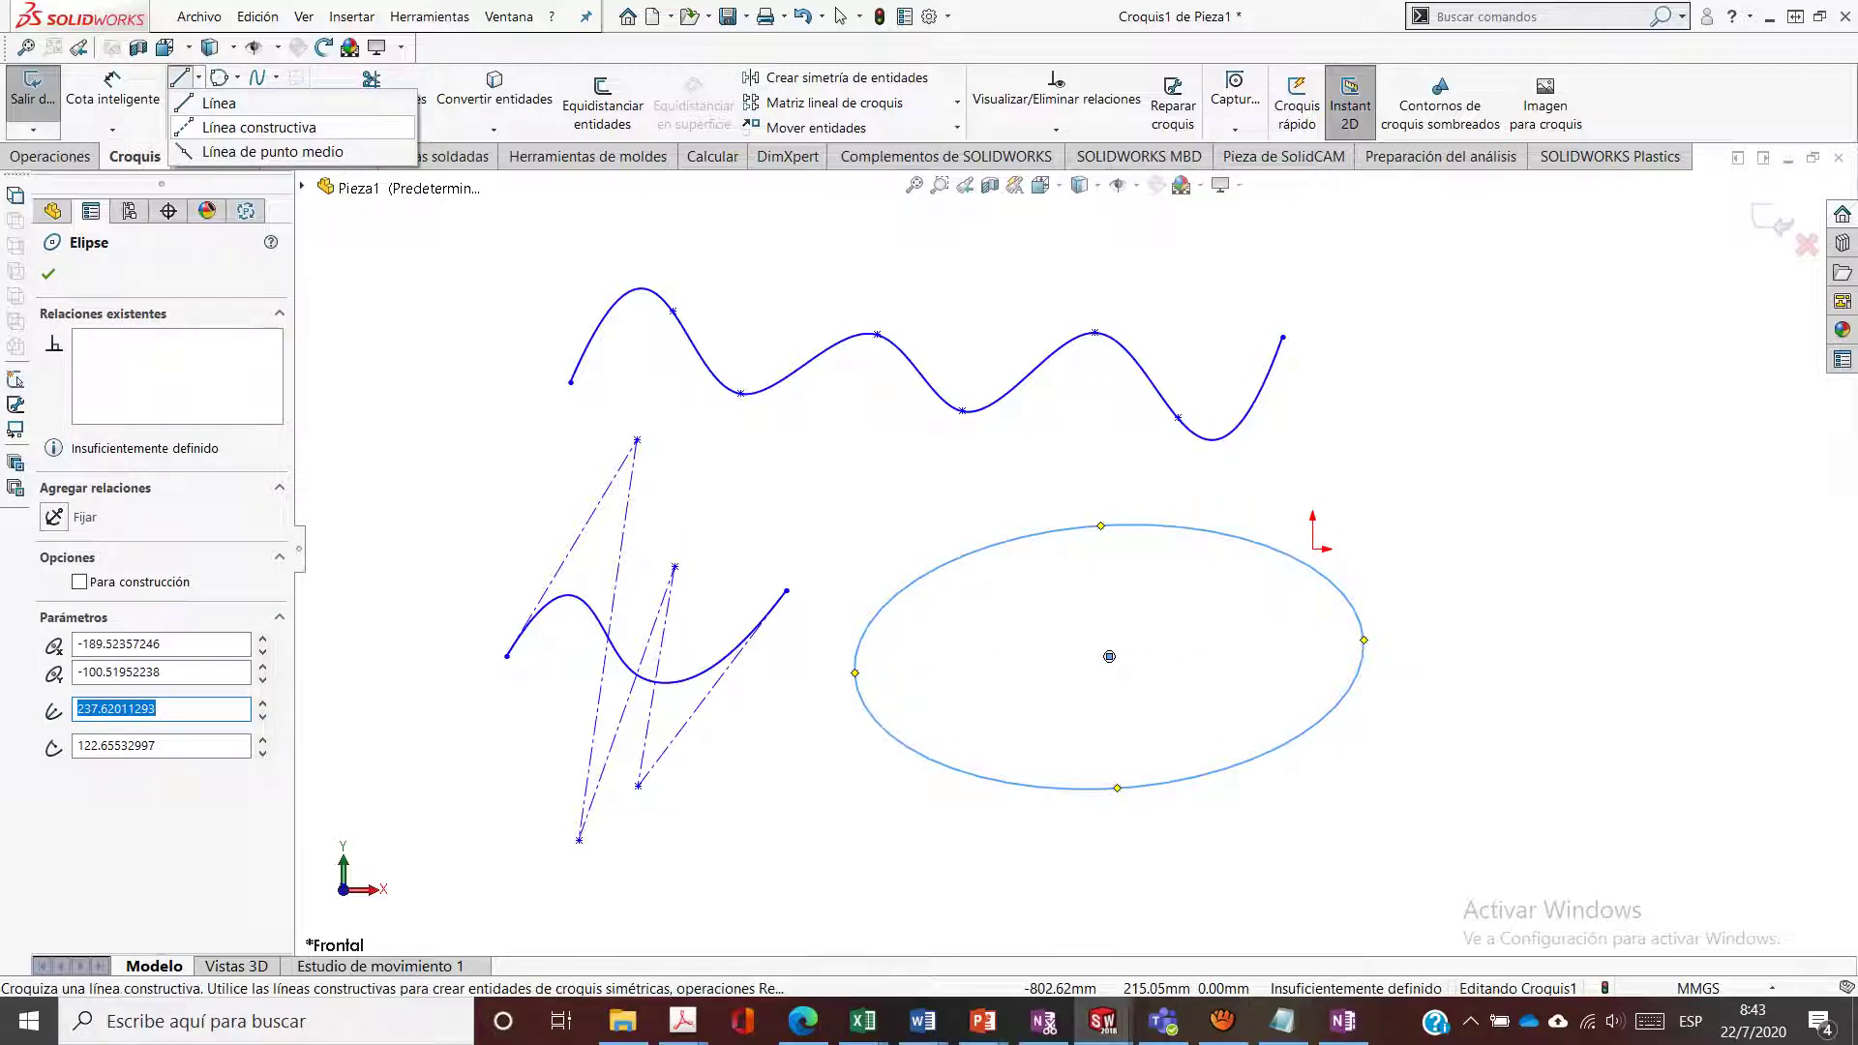
click(259, 127)
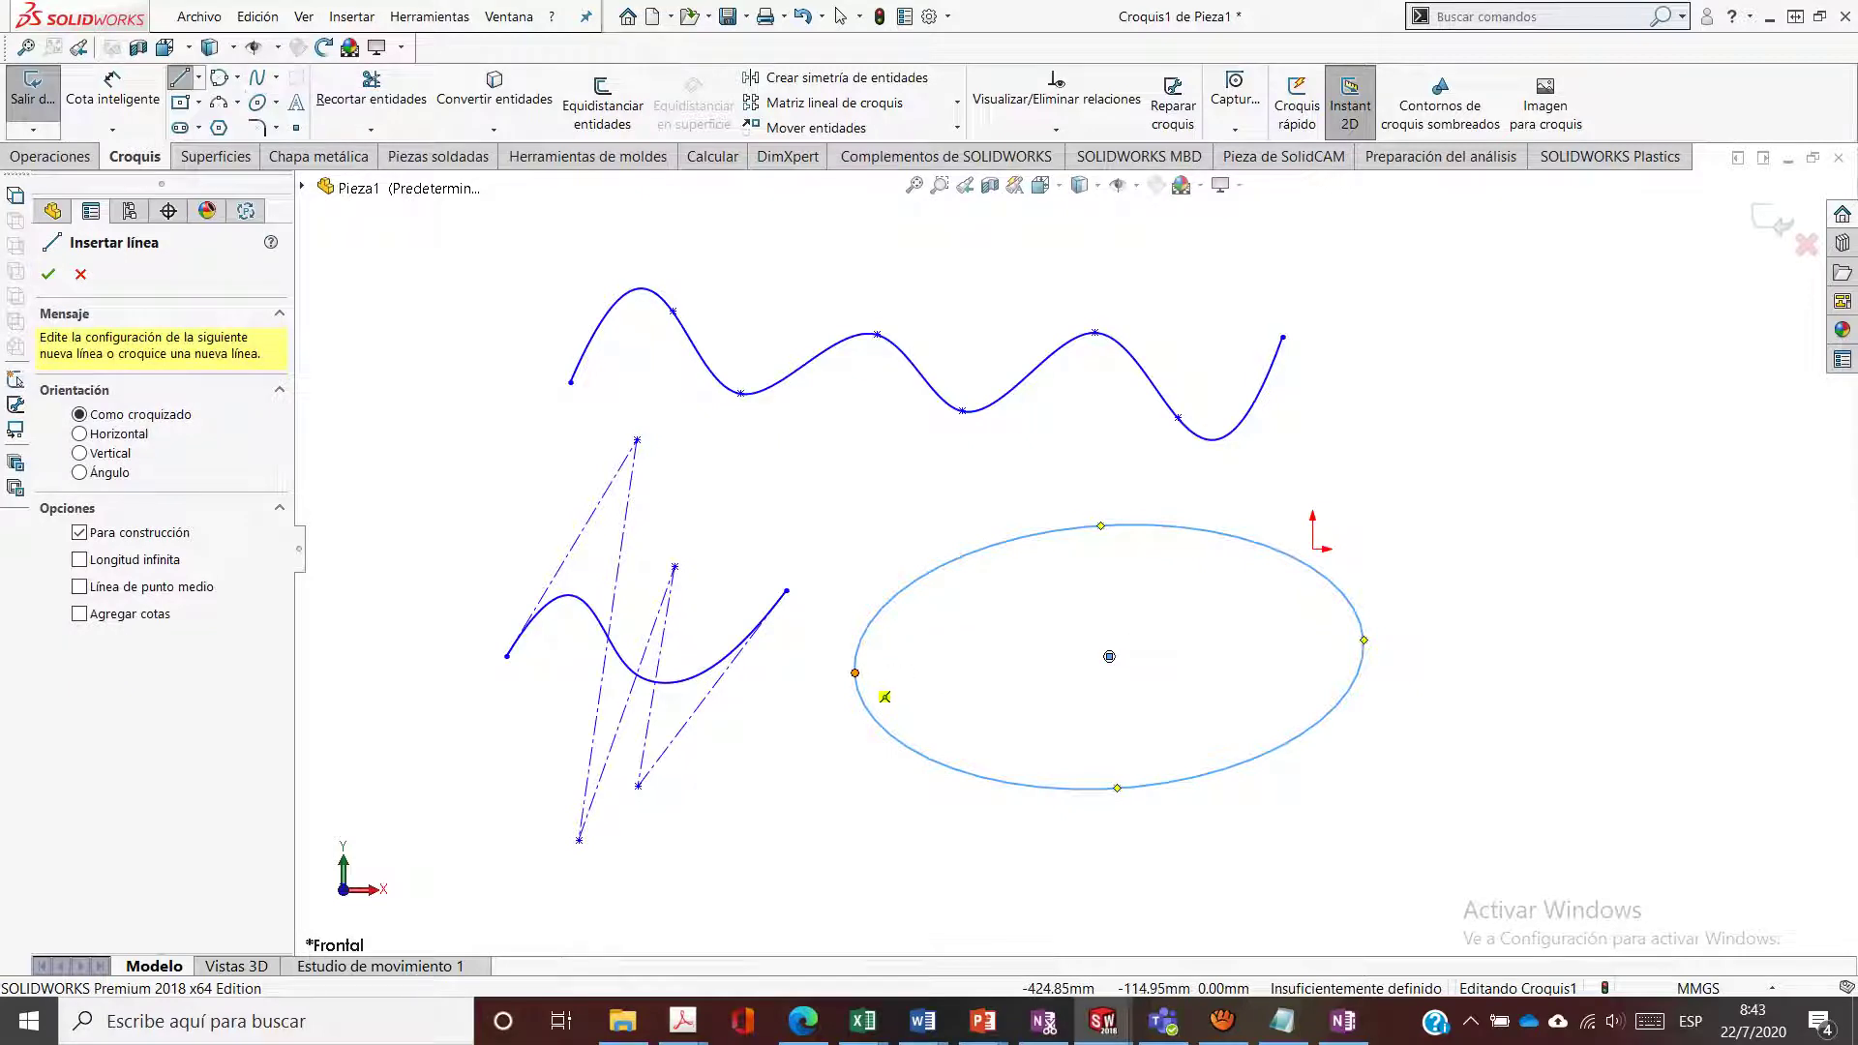
click(855, 672)
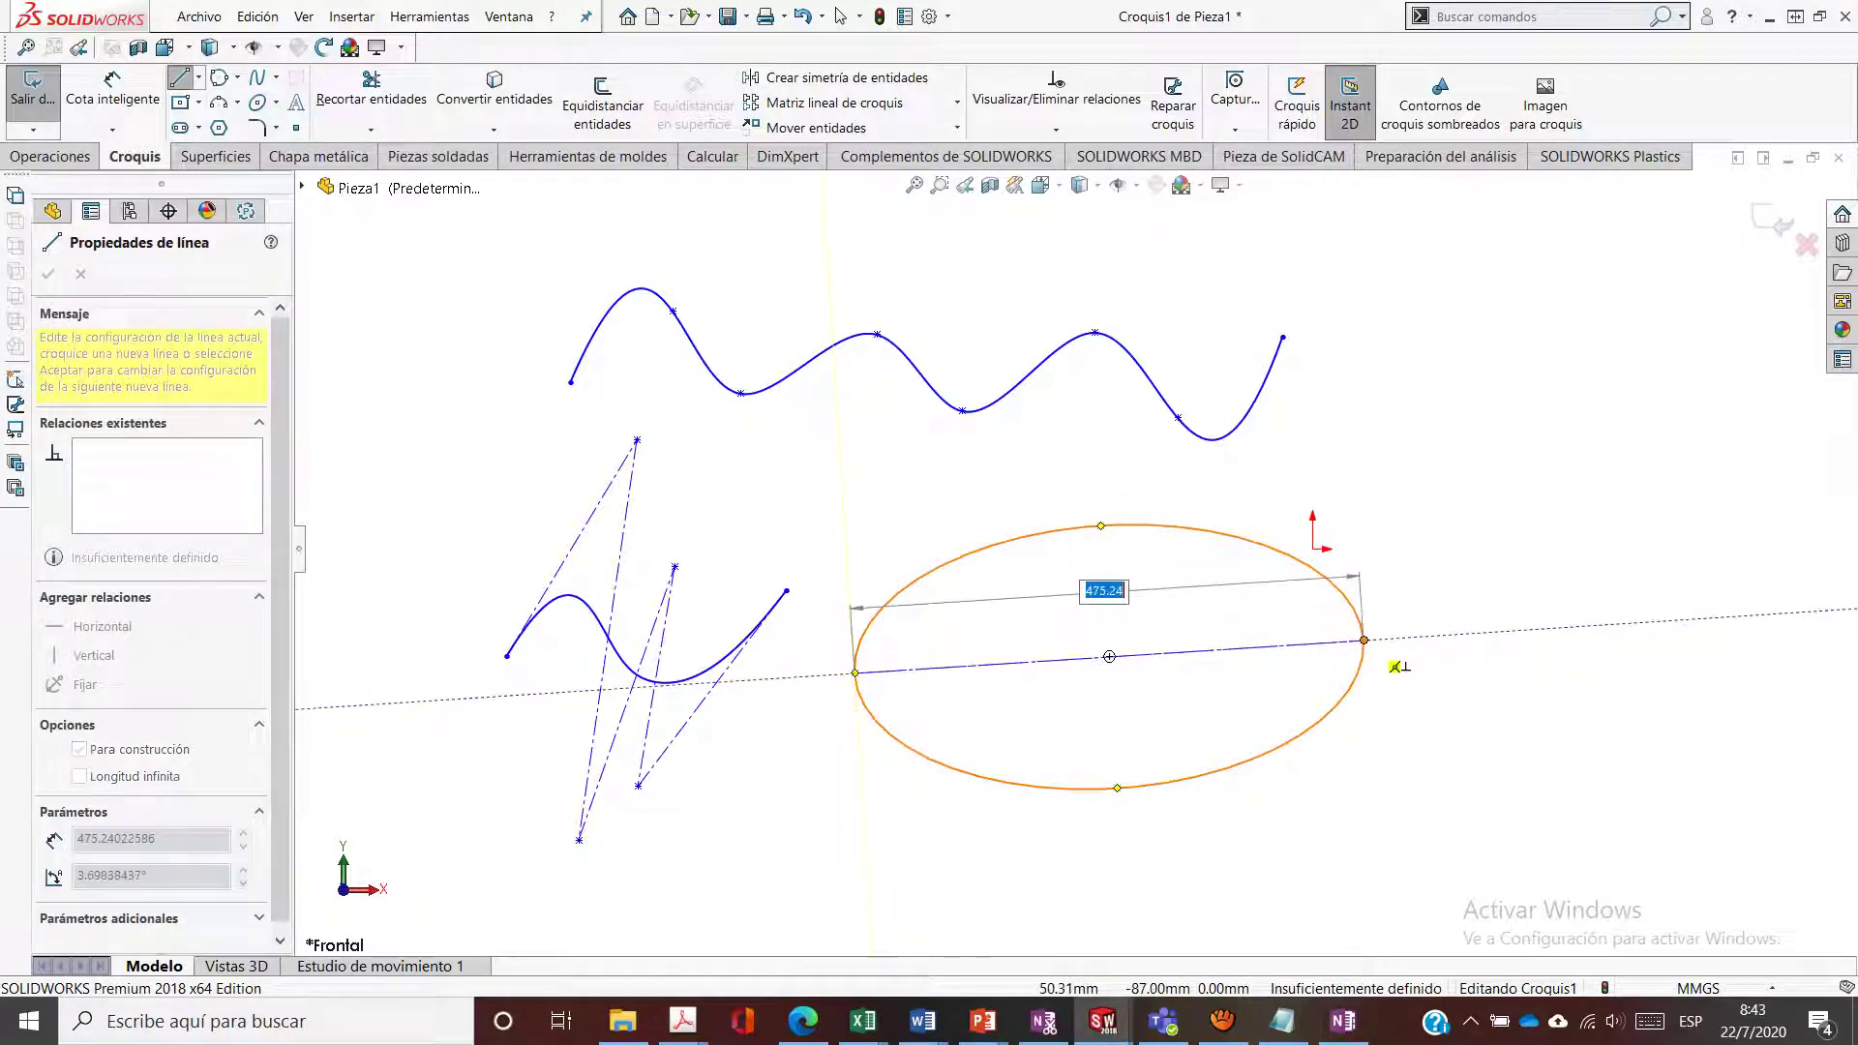
click(1363, 639)
key(Escape)
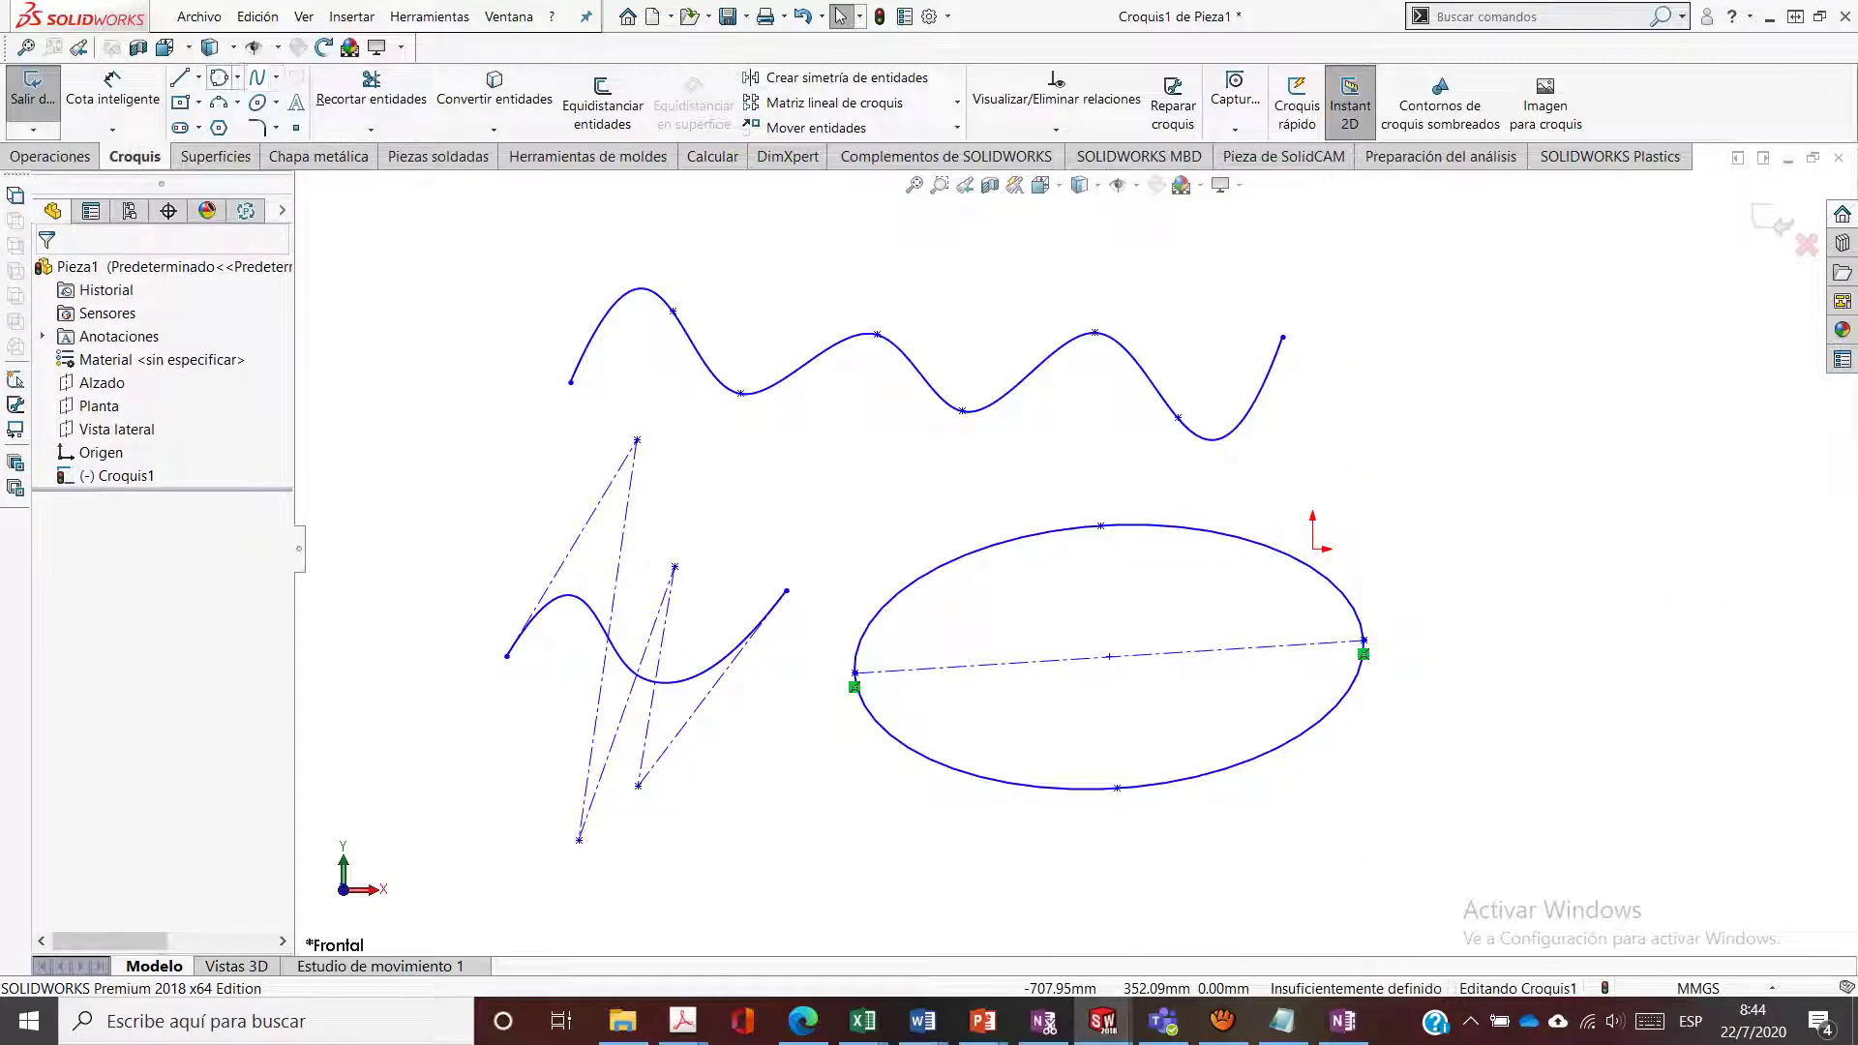
Draw a second construction line along the ellipse's minor axis, from its upper to its lower axis point
click(198, 77)
drag(1100, 526, 1117, 789)
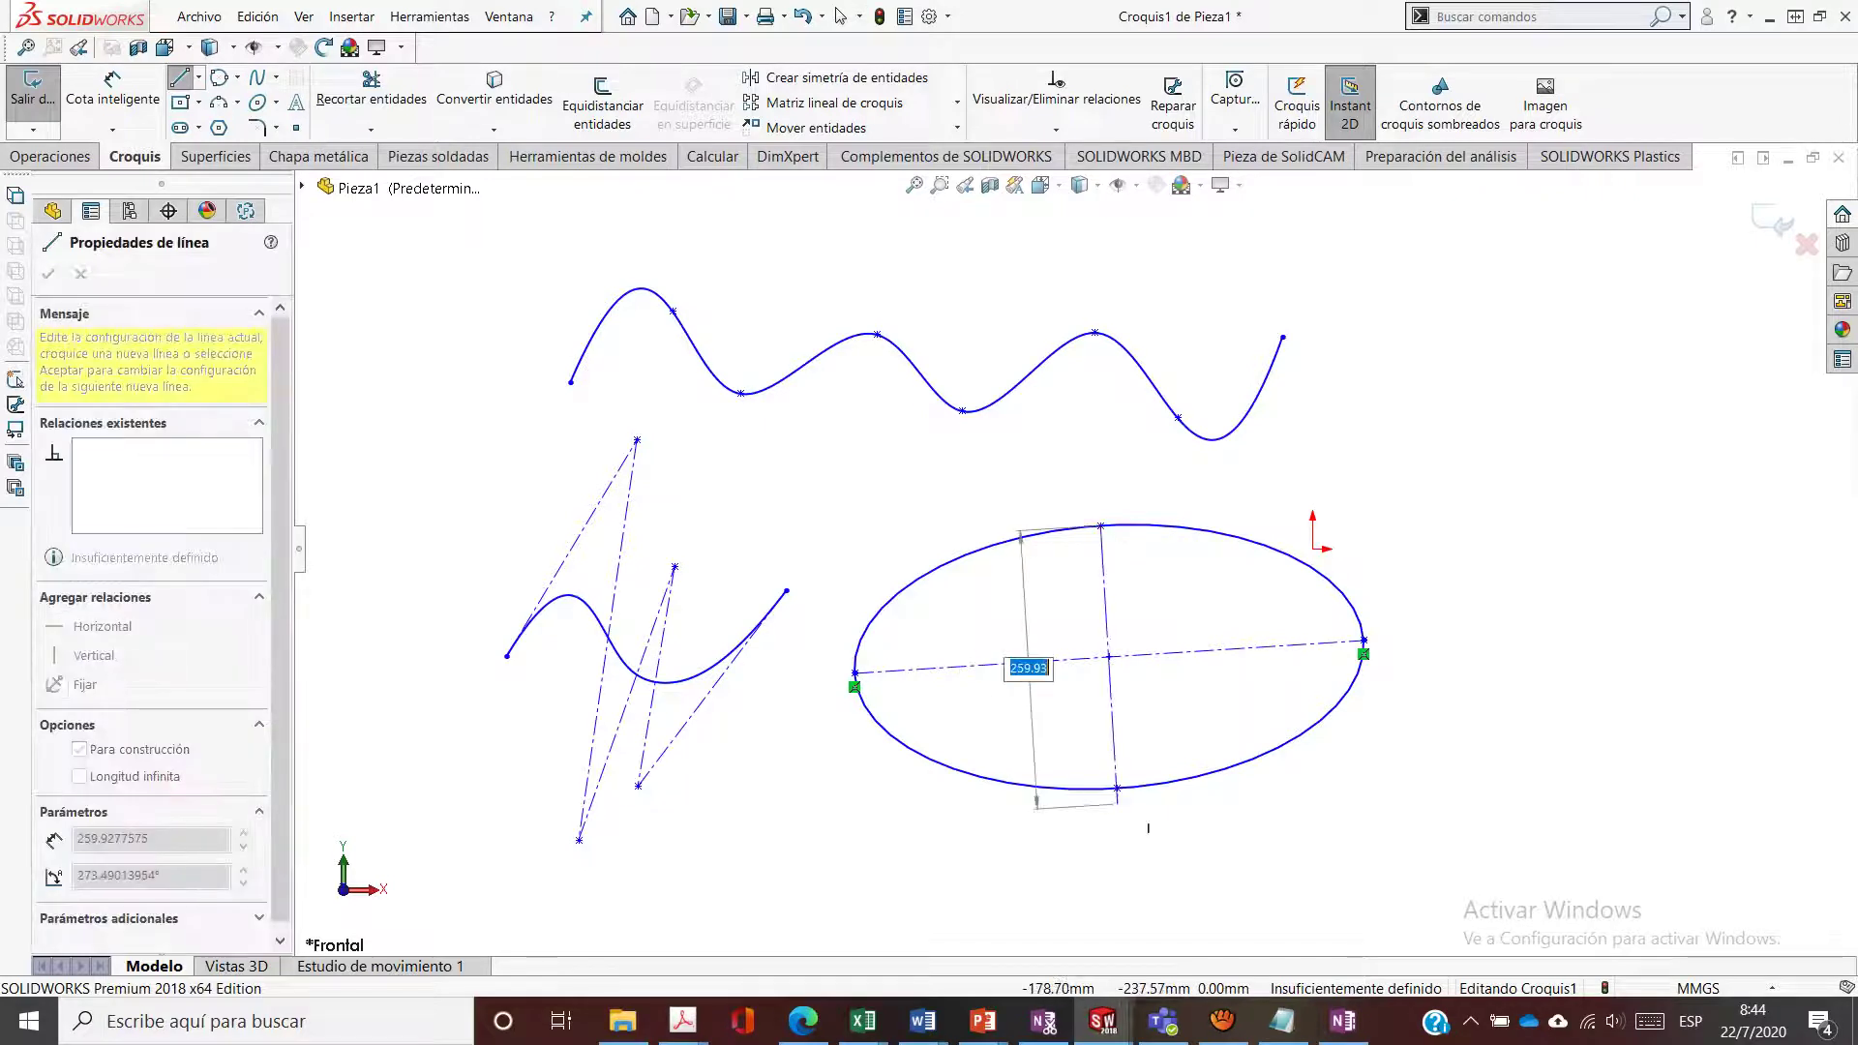
key(Return)
key(Escape)
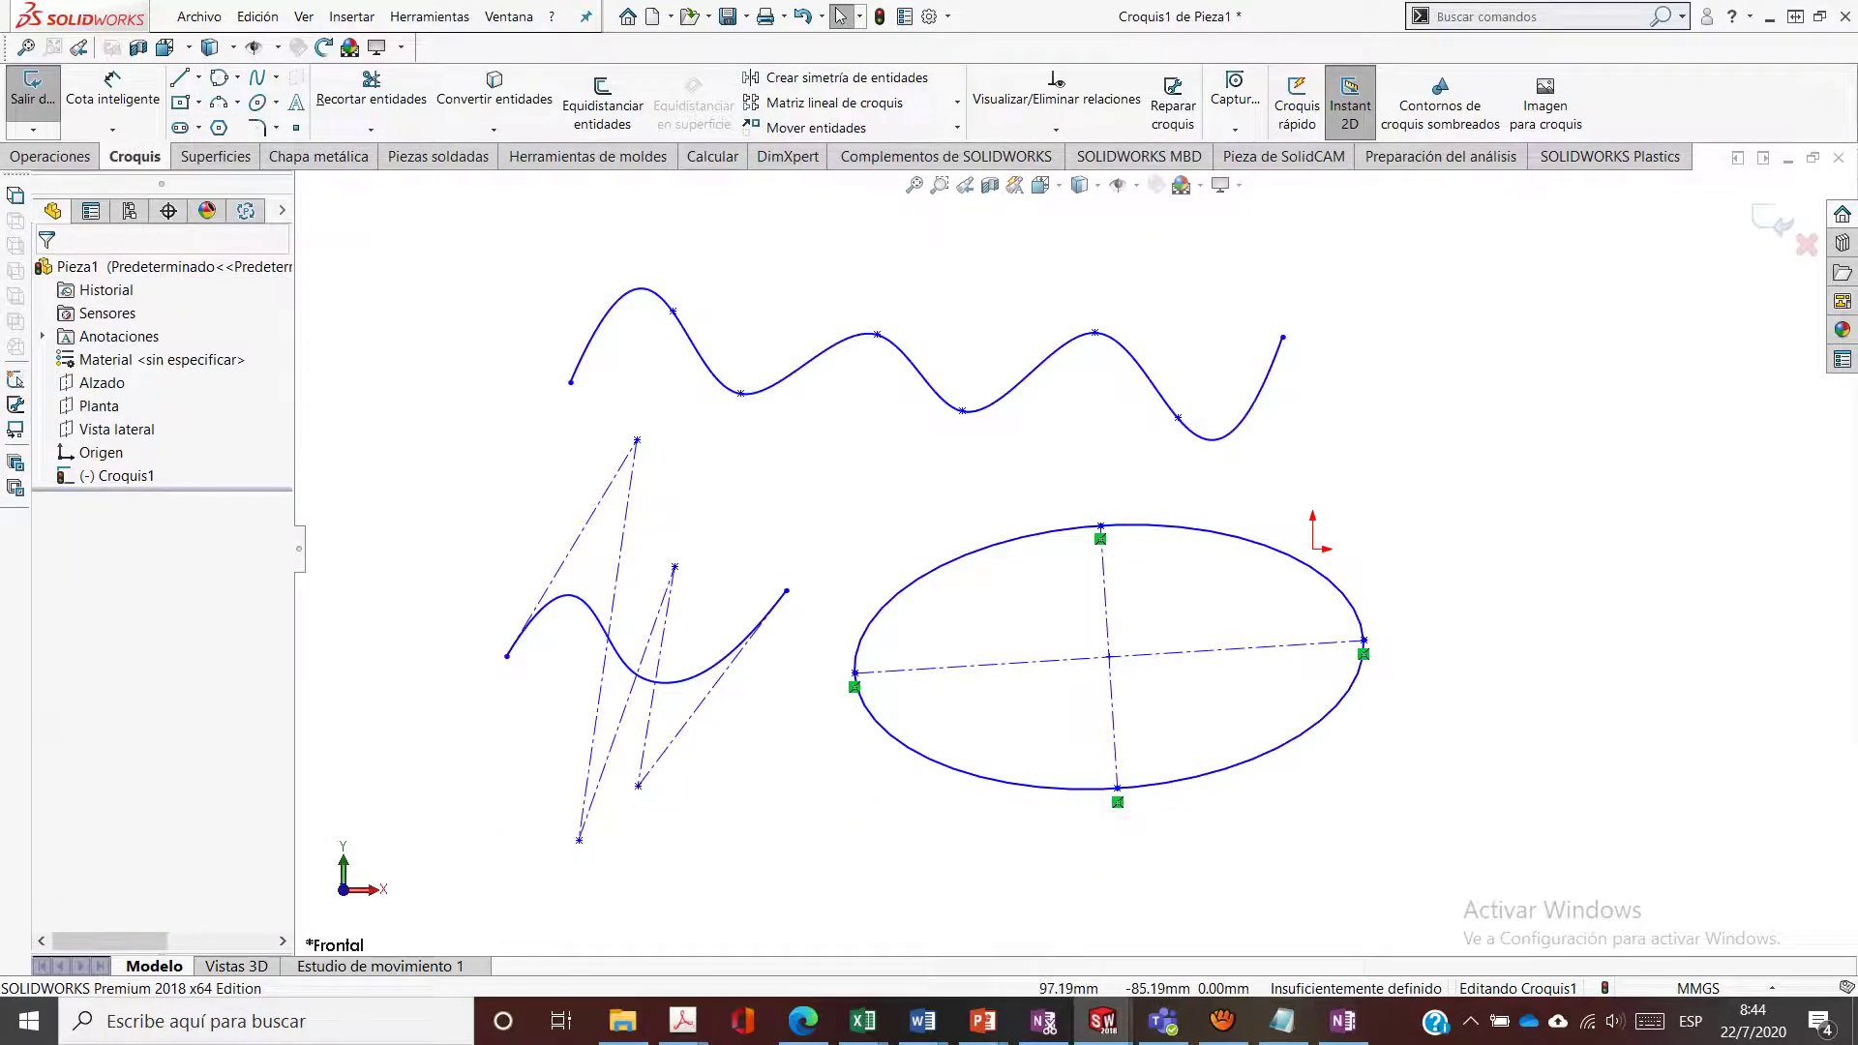
key(d)
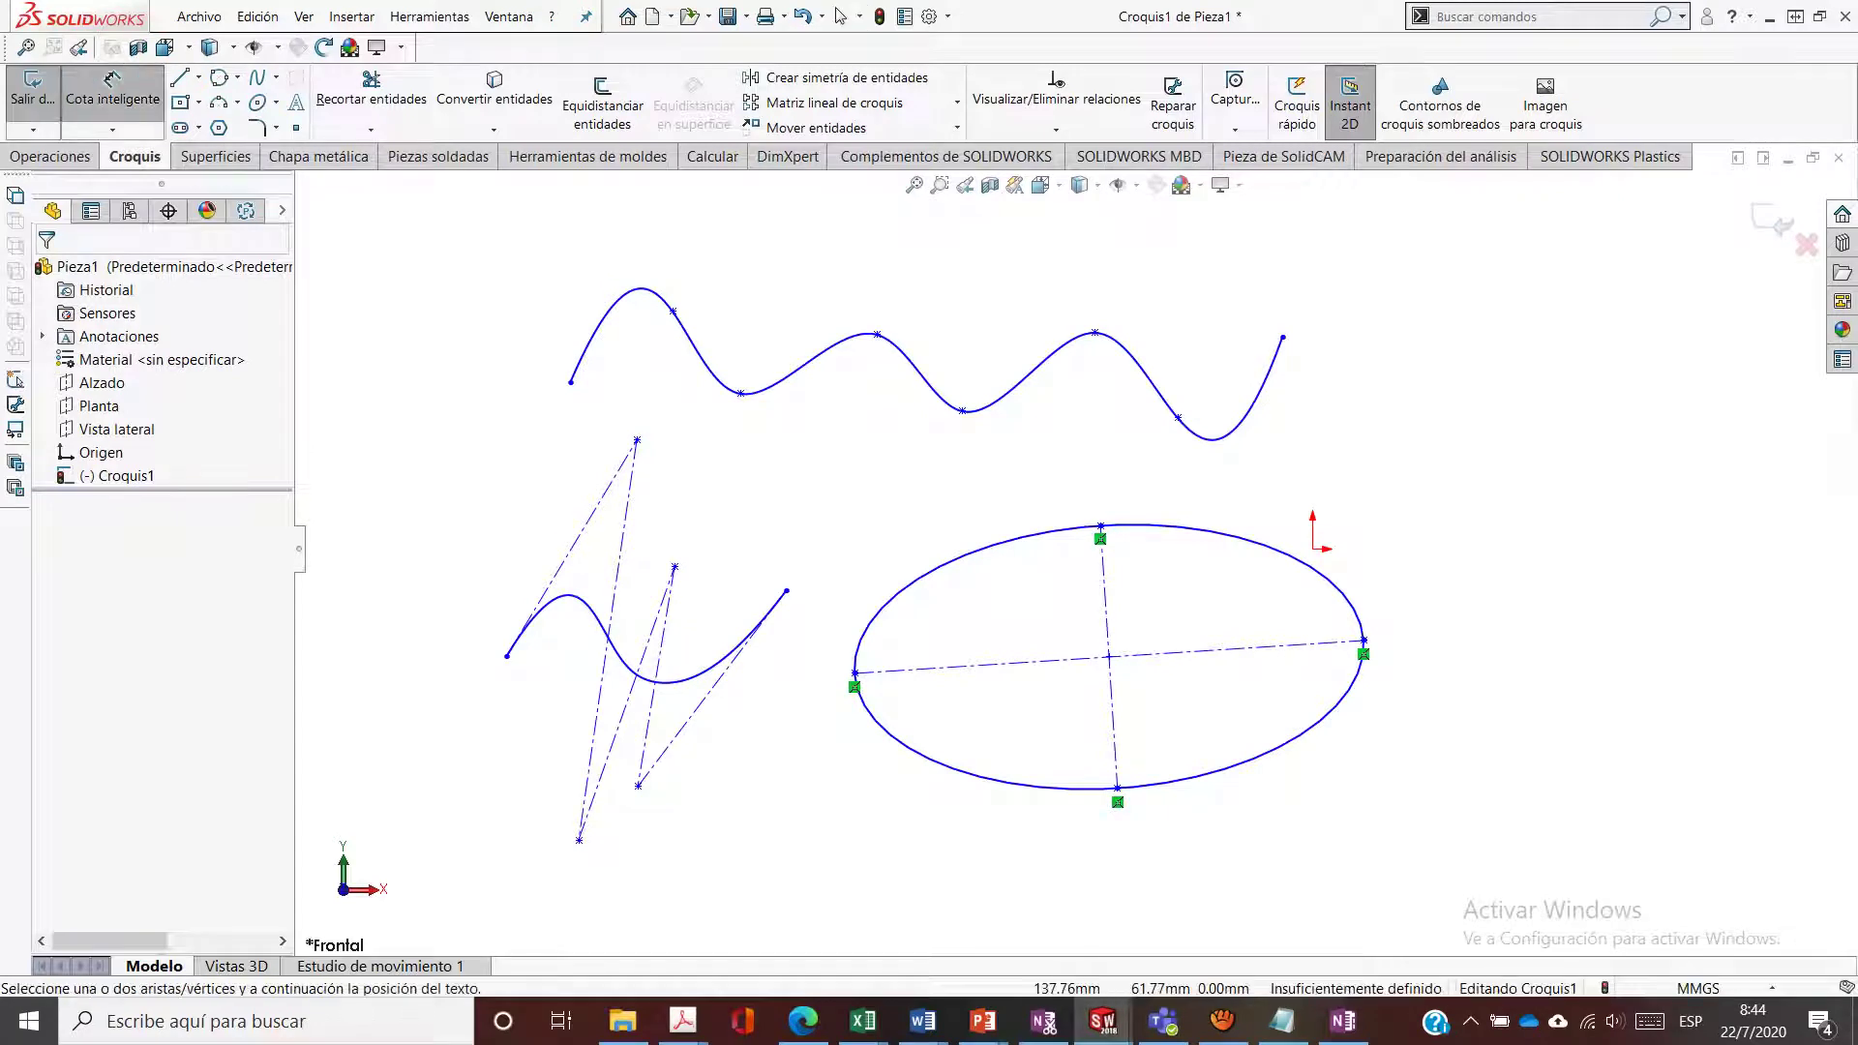
click(1257, 647)
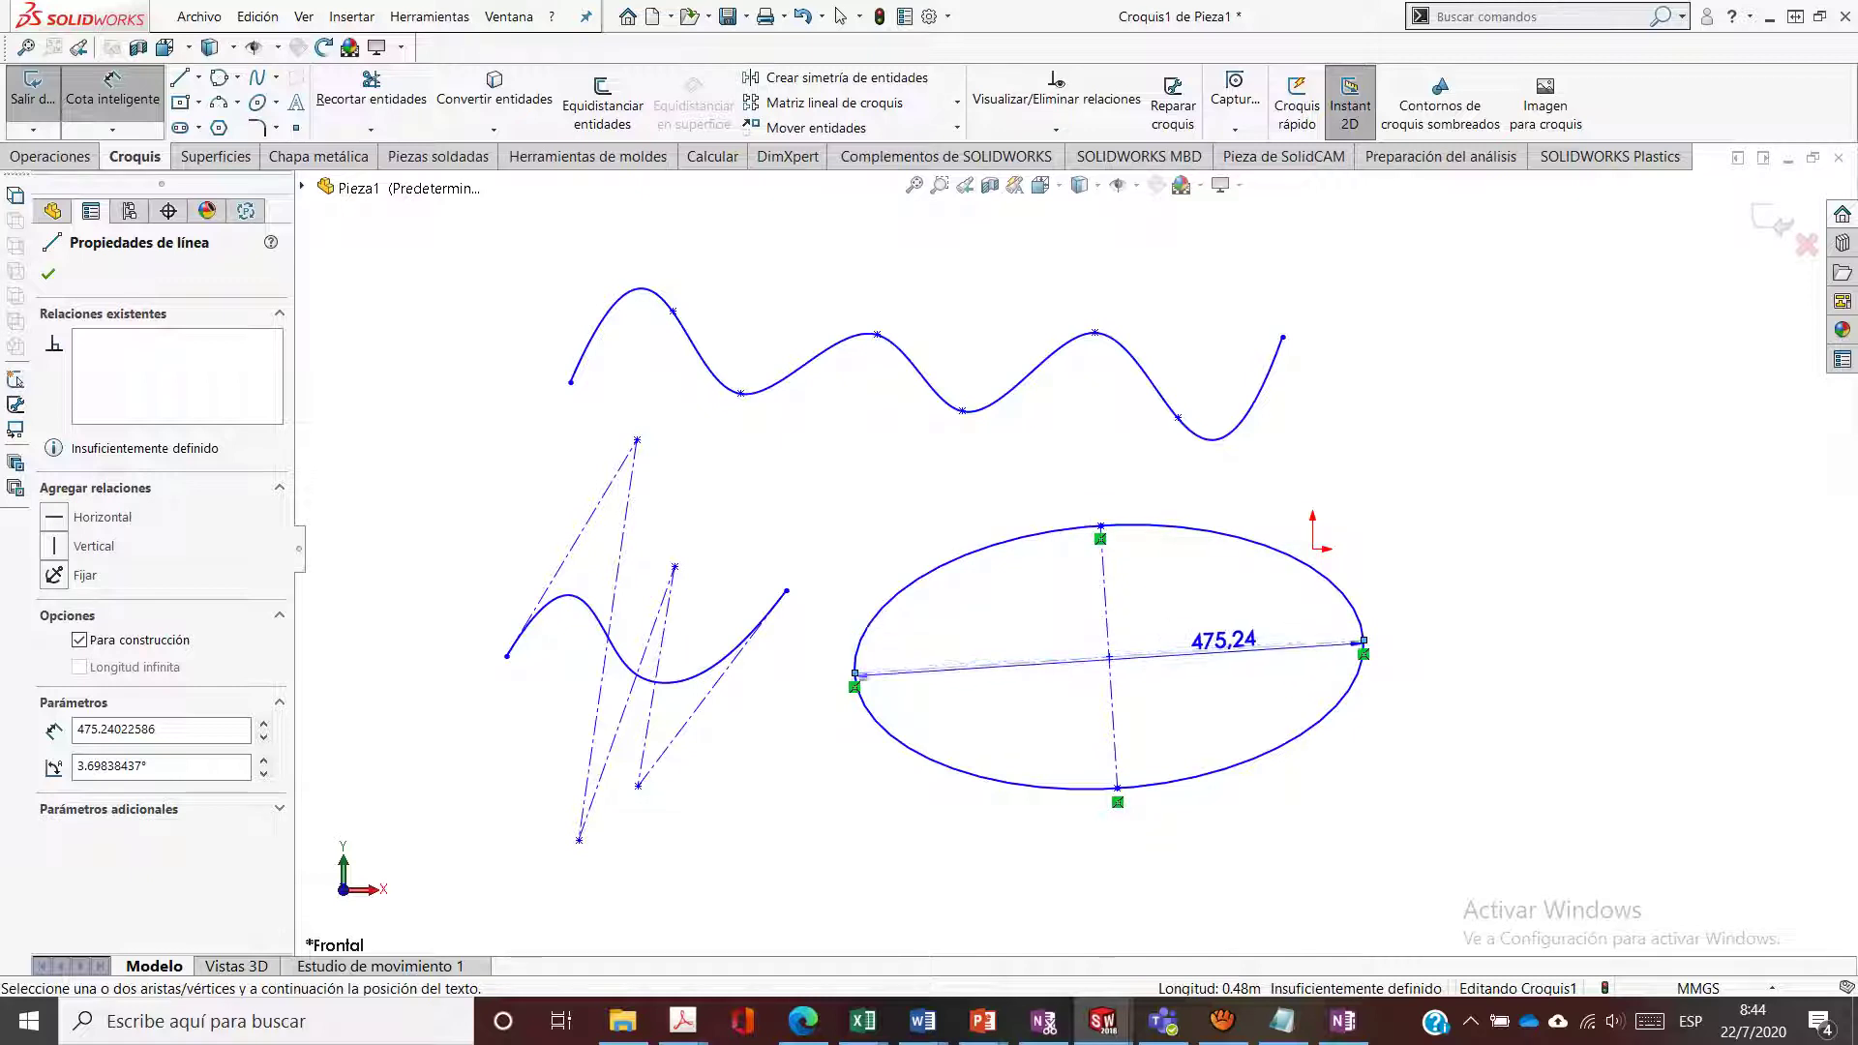
key(Escape)
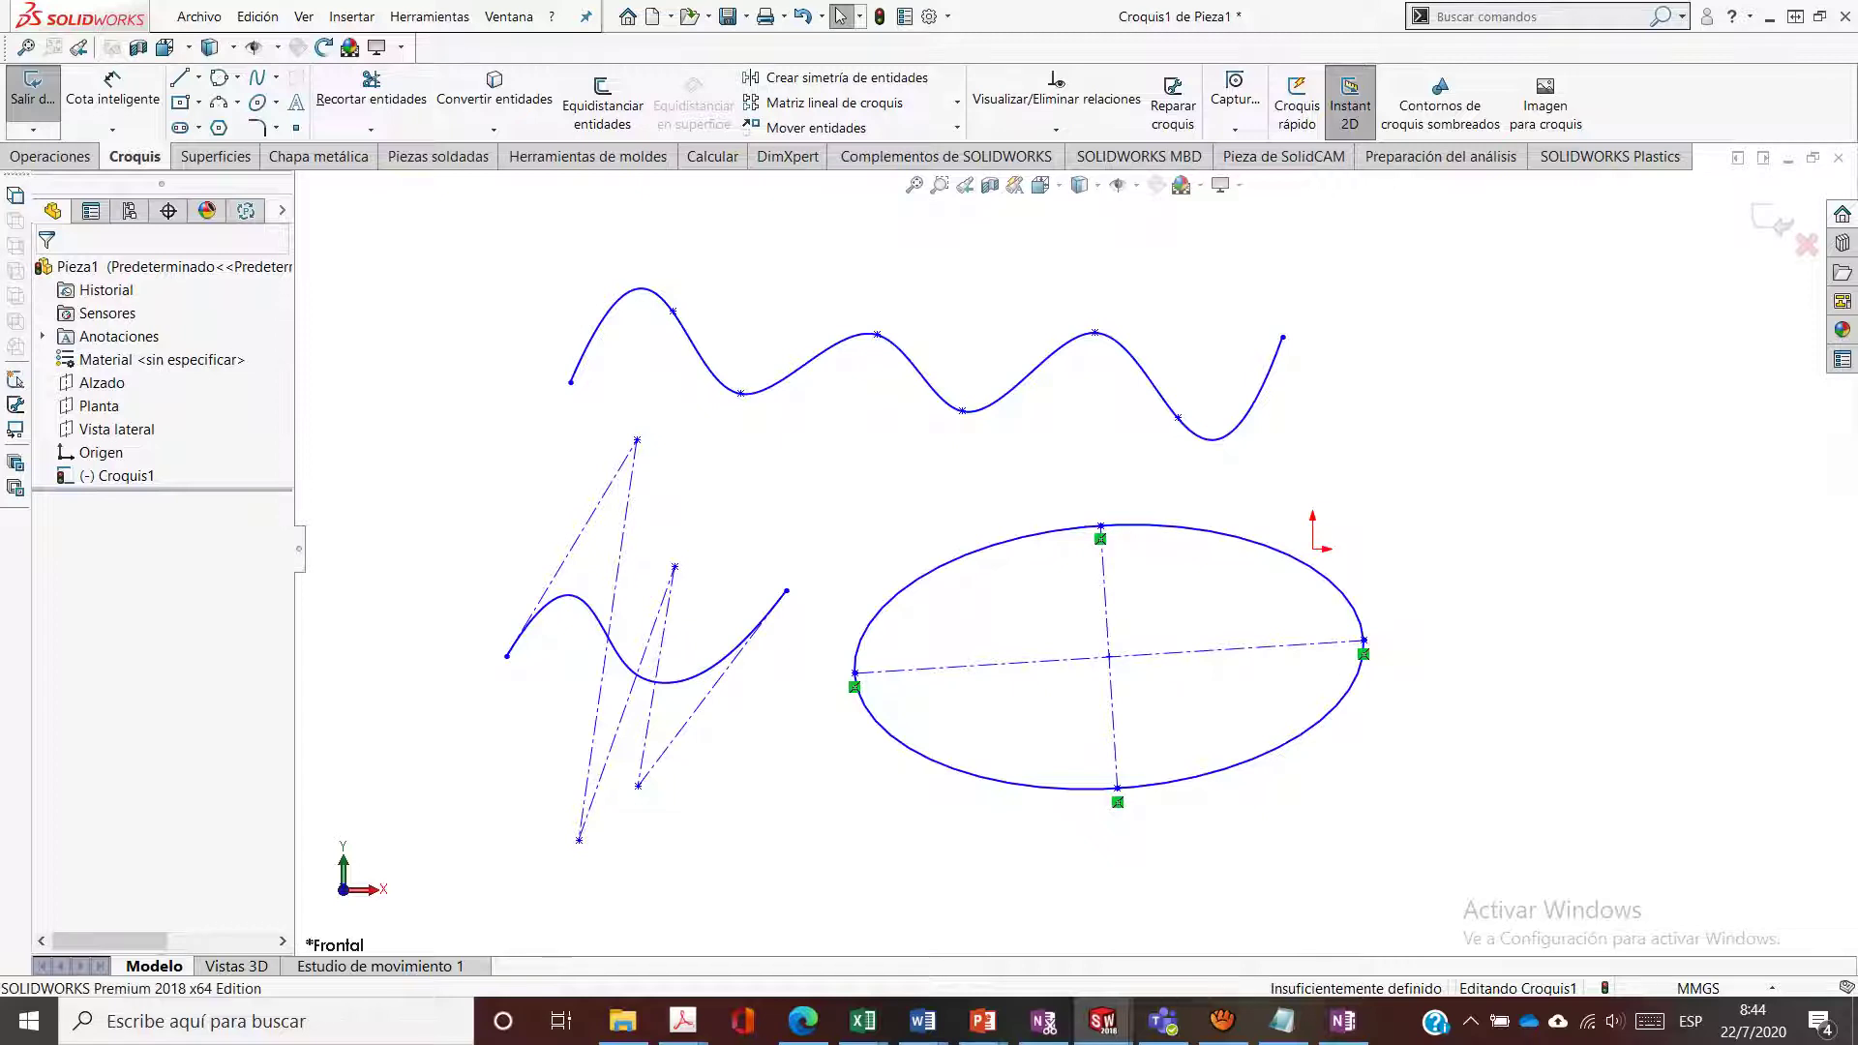
Delete all sketch entities and sketch a partial ellipse centred at about (-411, 0) mm, radii about 298 and 172 mm, open at its upper left
mouse_move(401, 199)
mouse_down()
mouse_move(1560, 508)
mouse_move(619, 887)
mouse_move(424, 864)
mouse_move(406, 407)
mouse_up()
key(Delete)
click(275, 101)
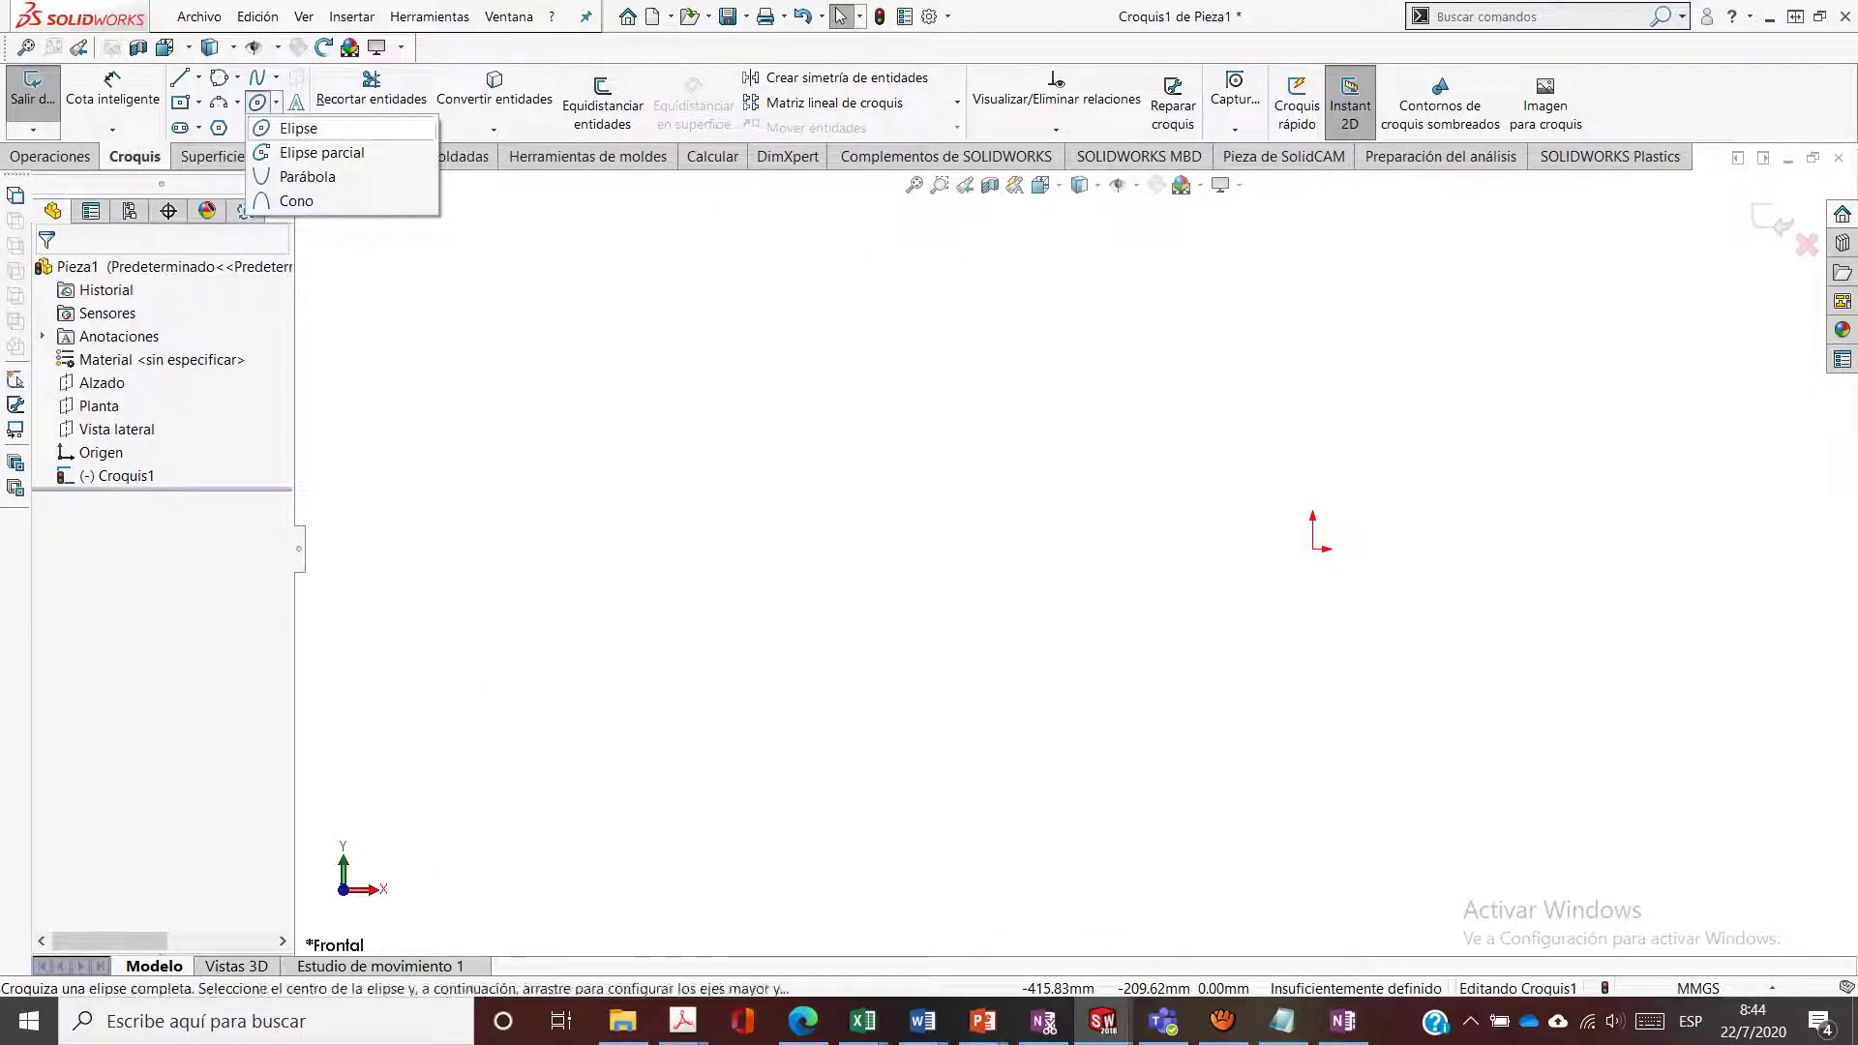
click(319, 152)
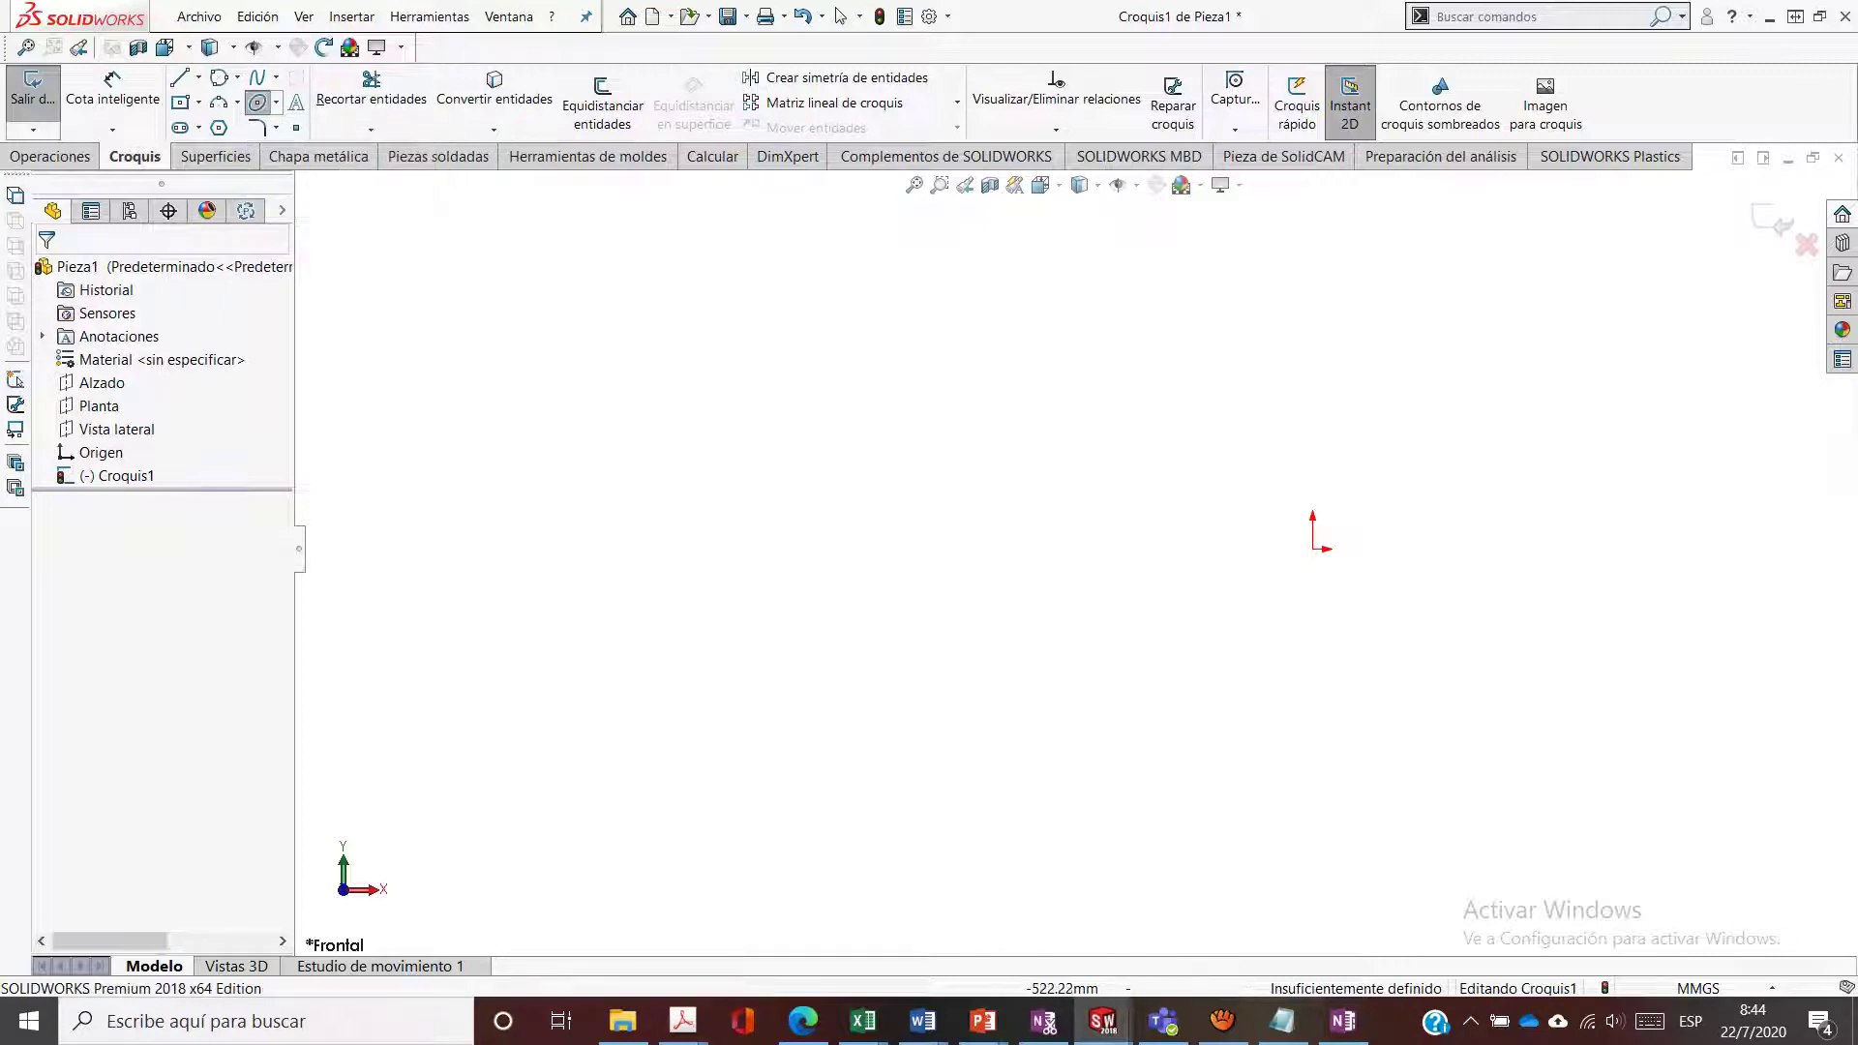
click(871, 549)
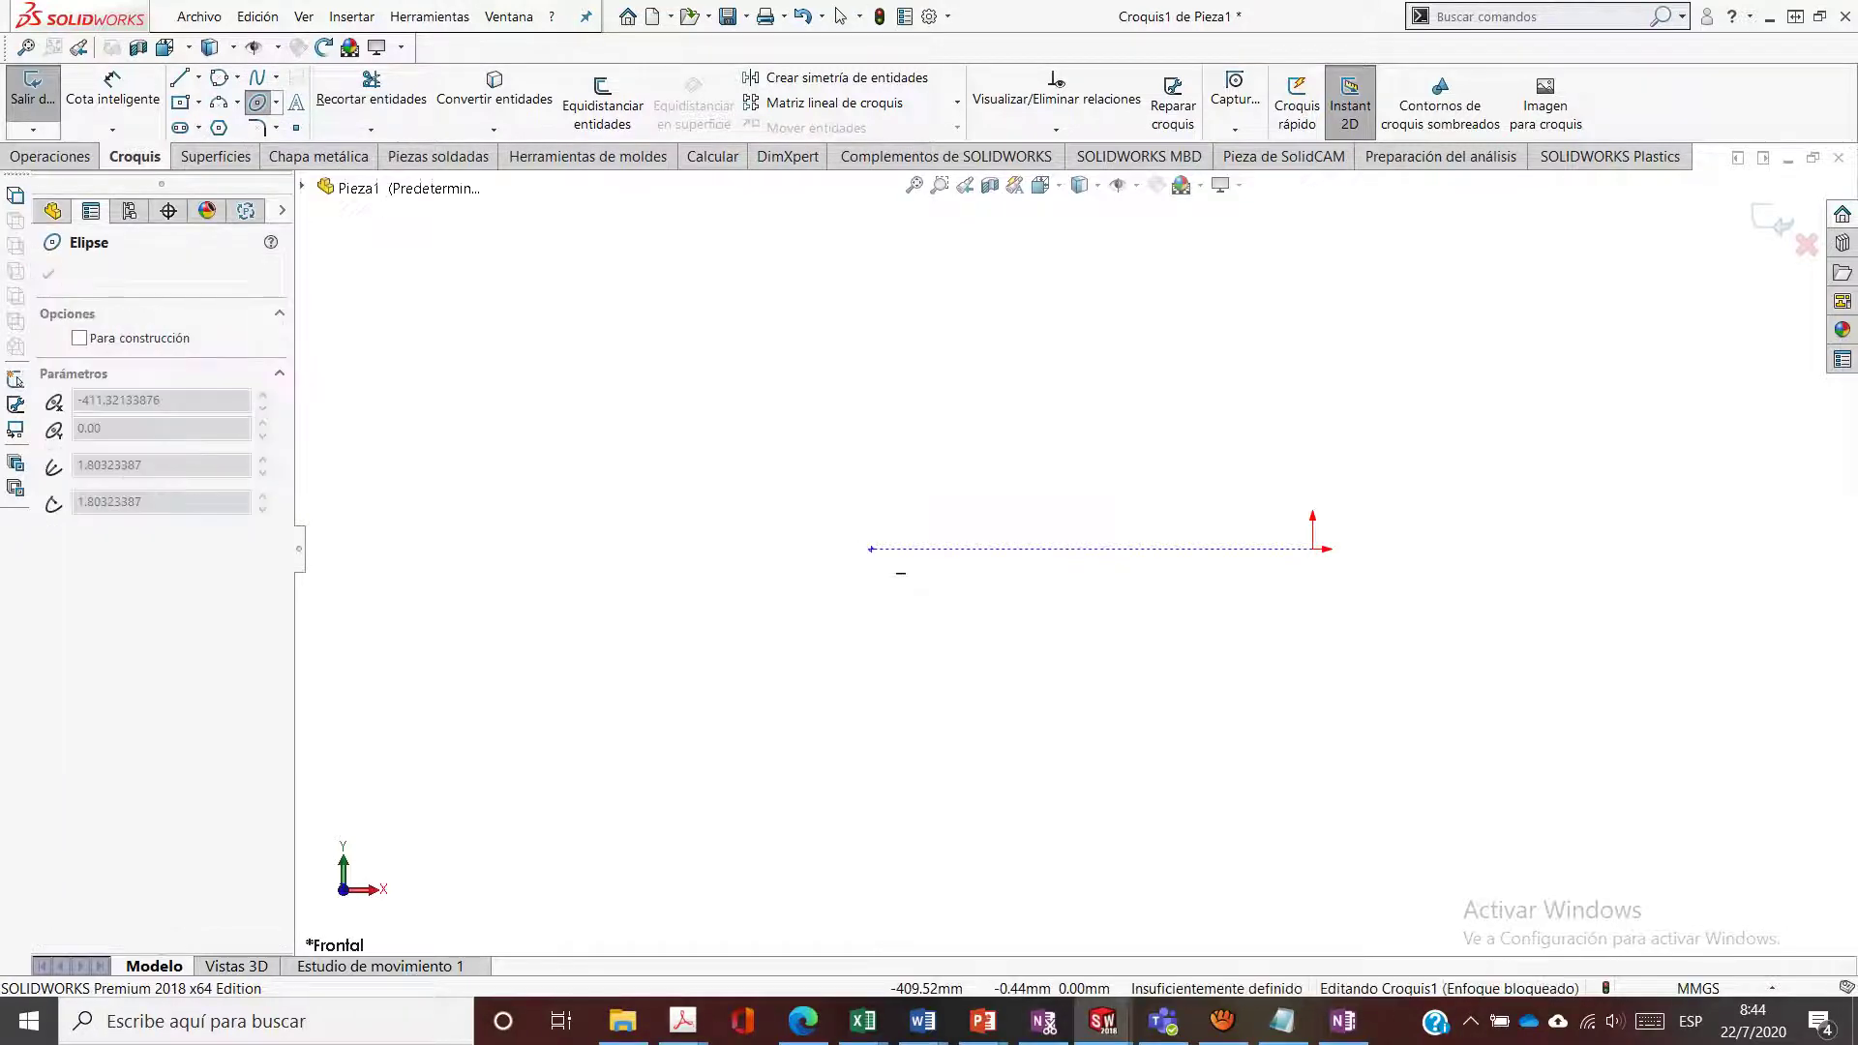
click(1190, 549)
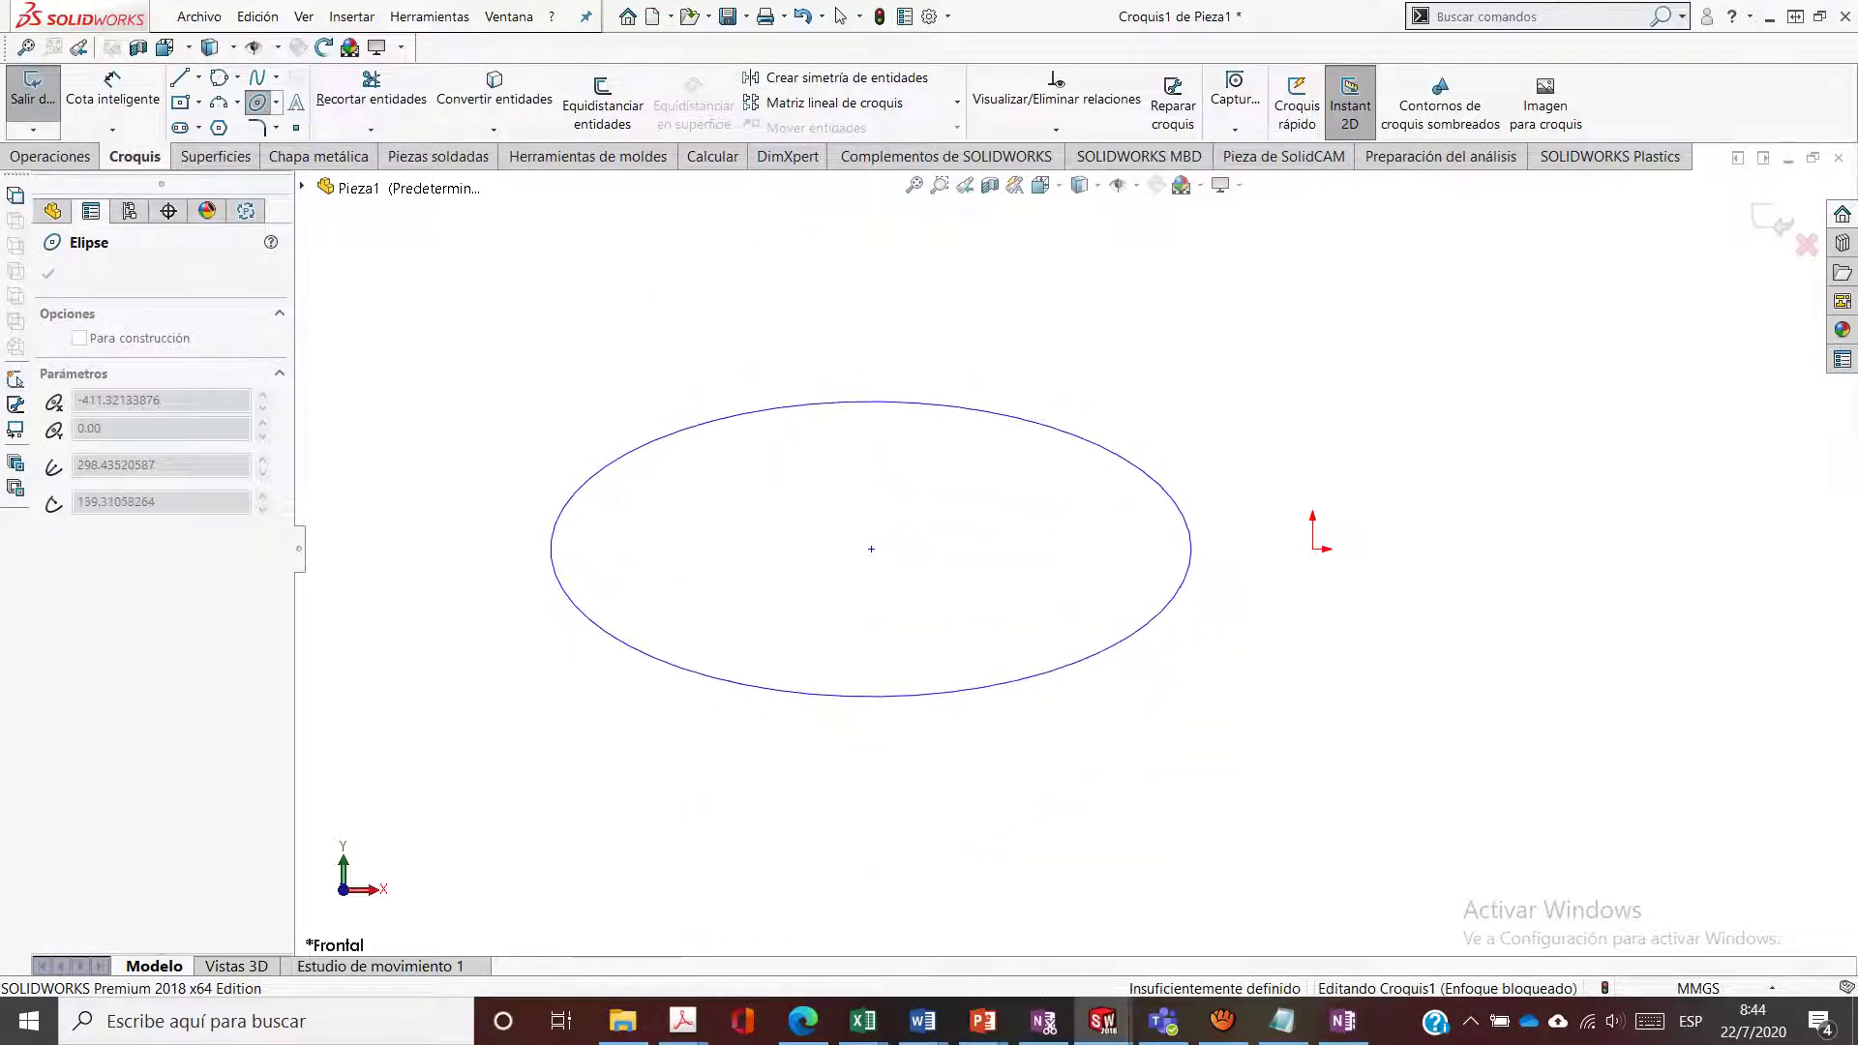
click(853, 365)
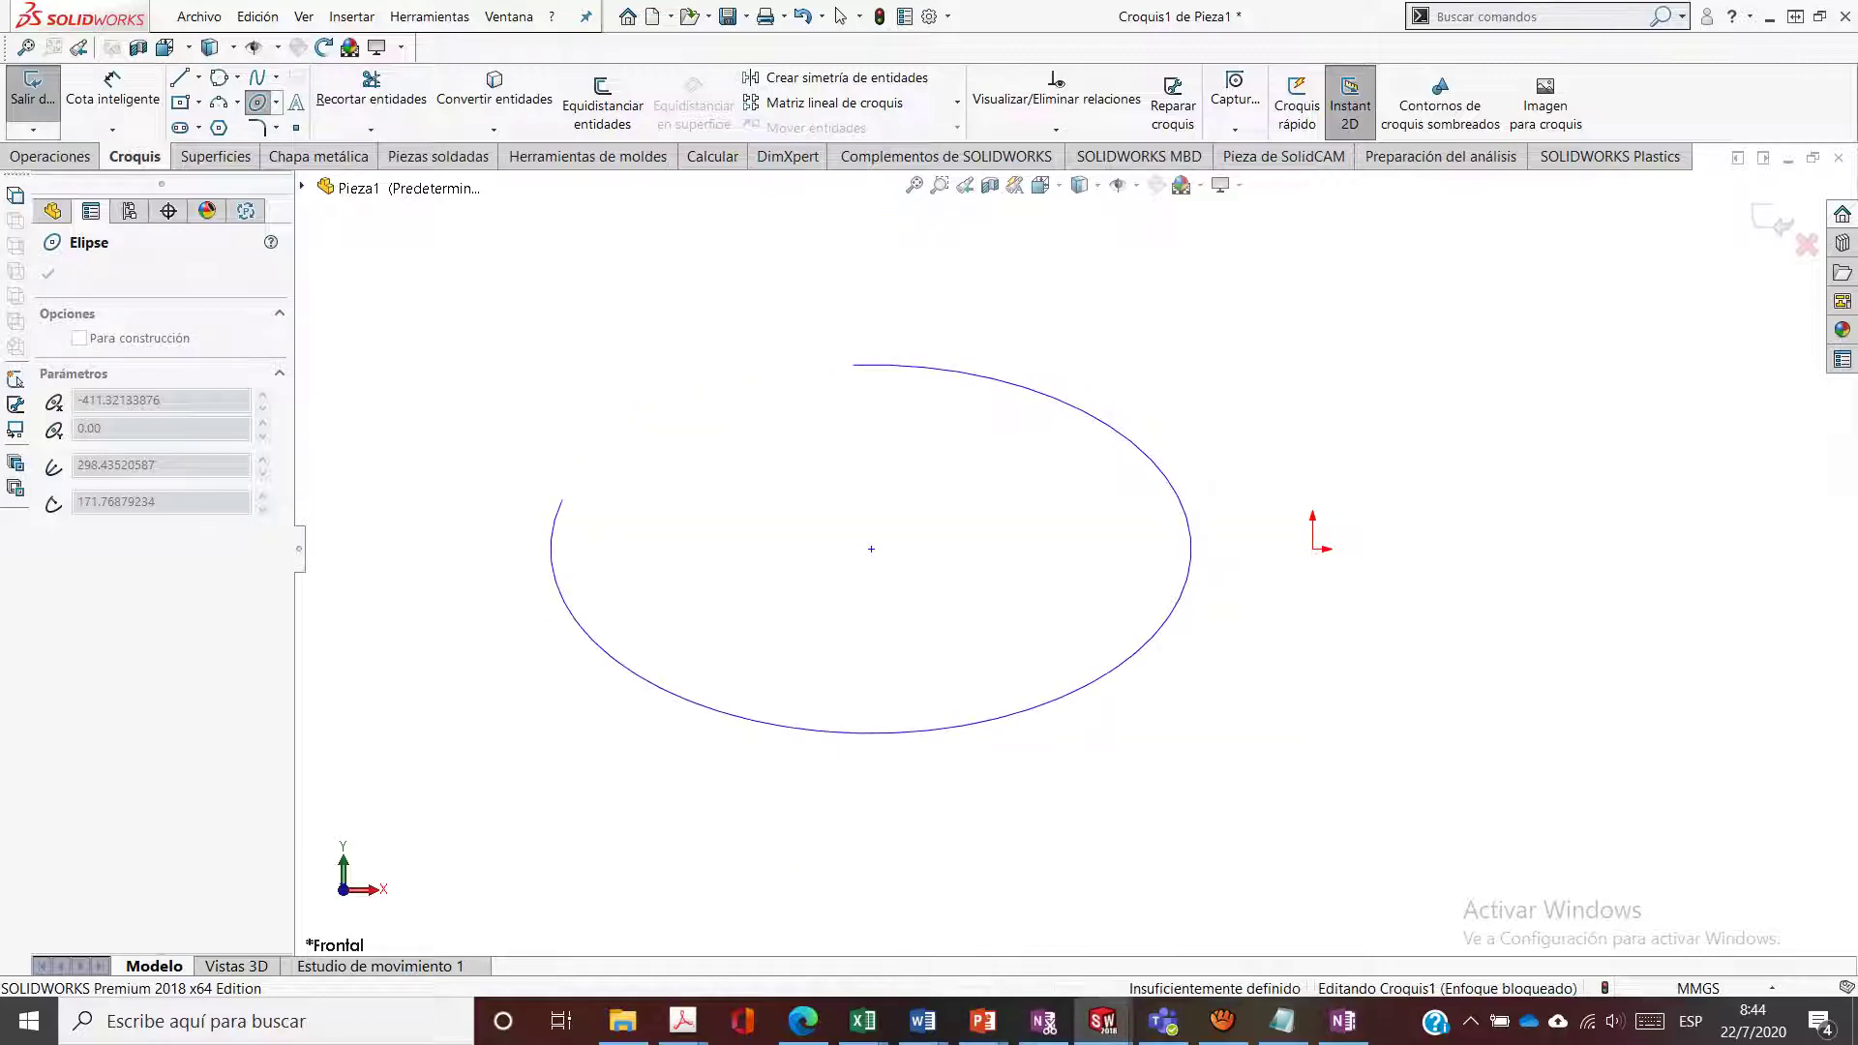
click(562, 500)
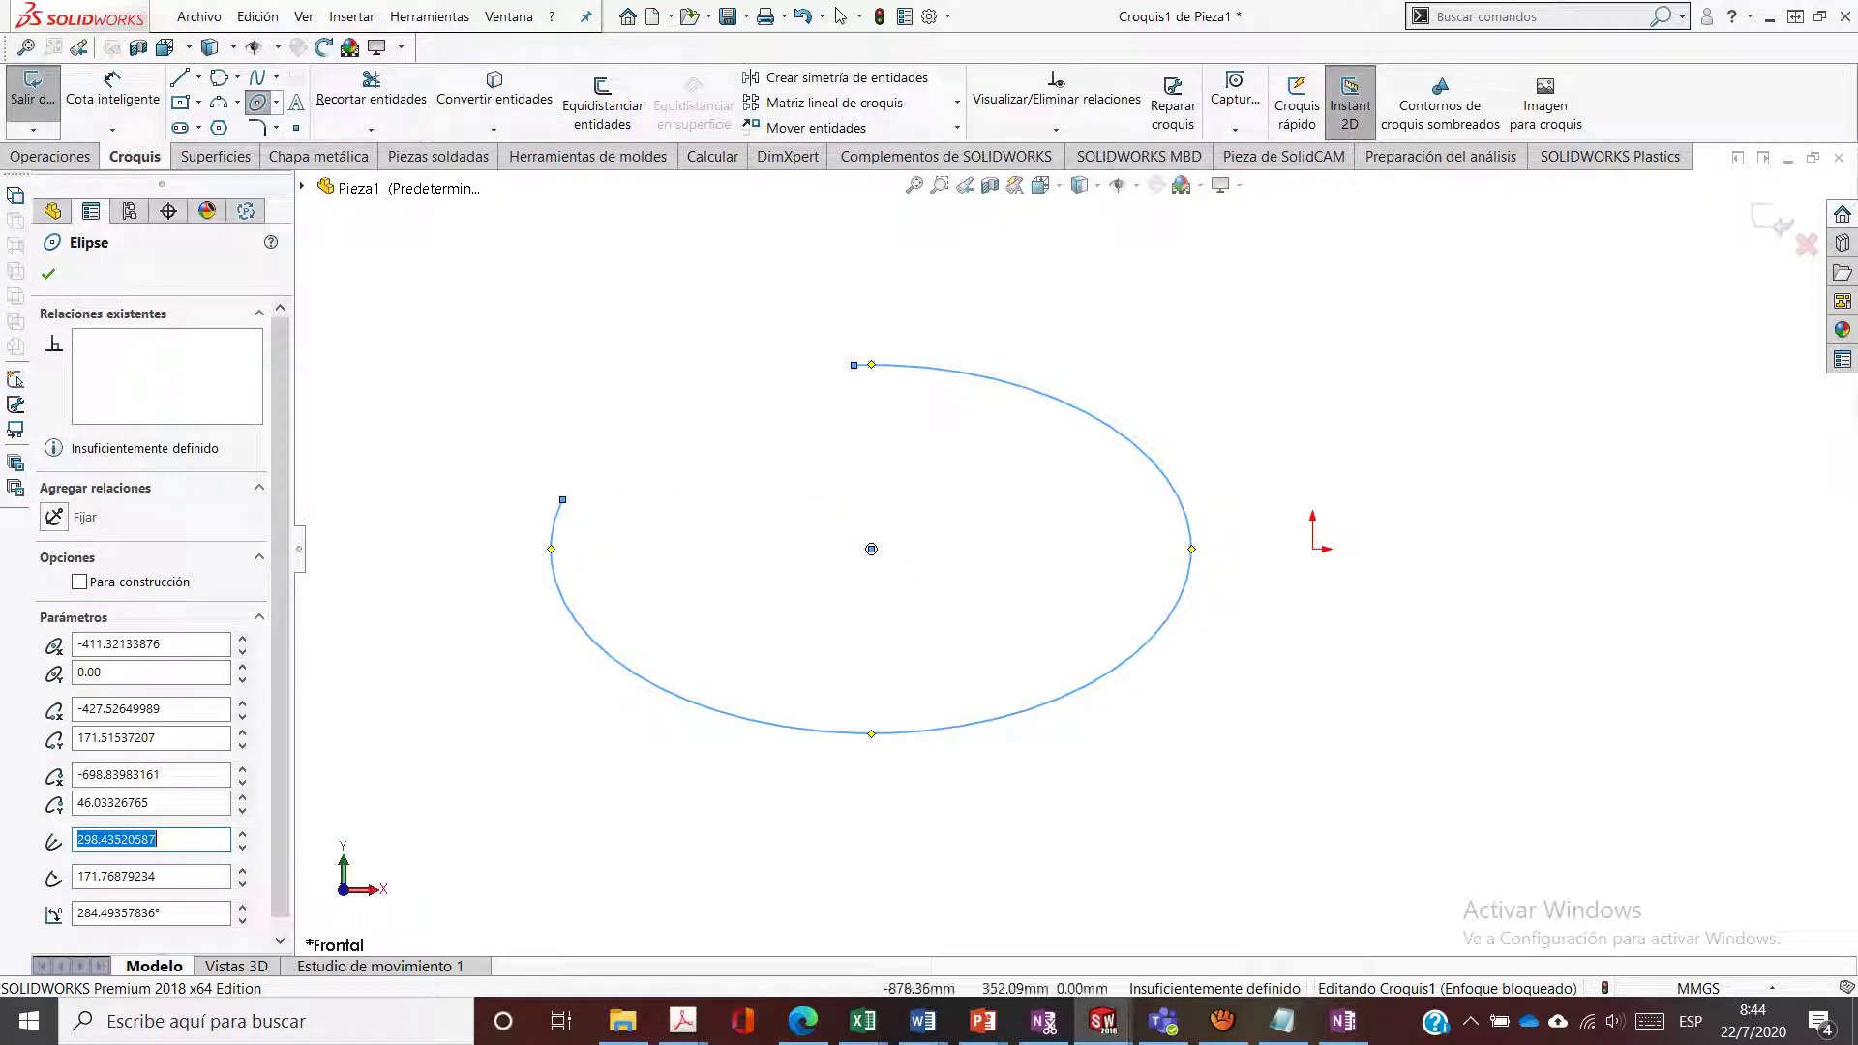
click(276, 102)
click(291, 178)
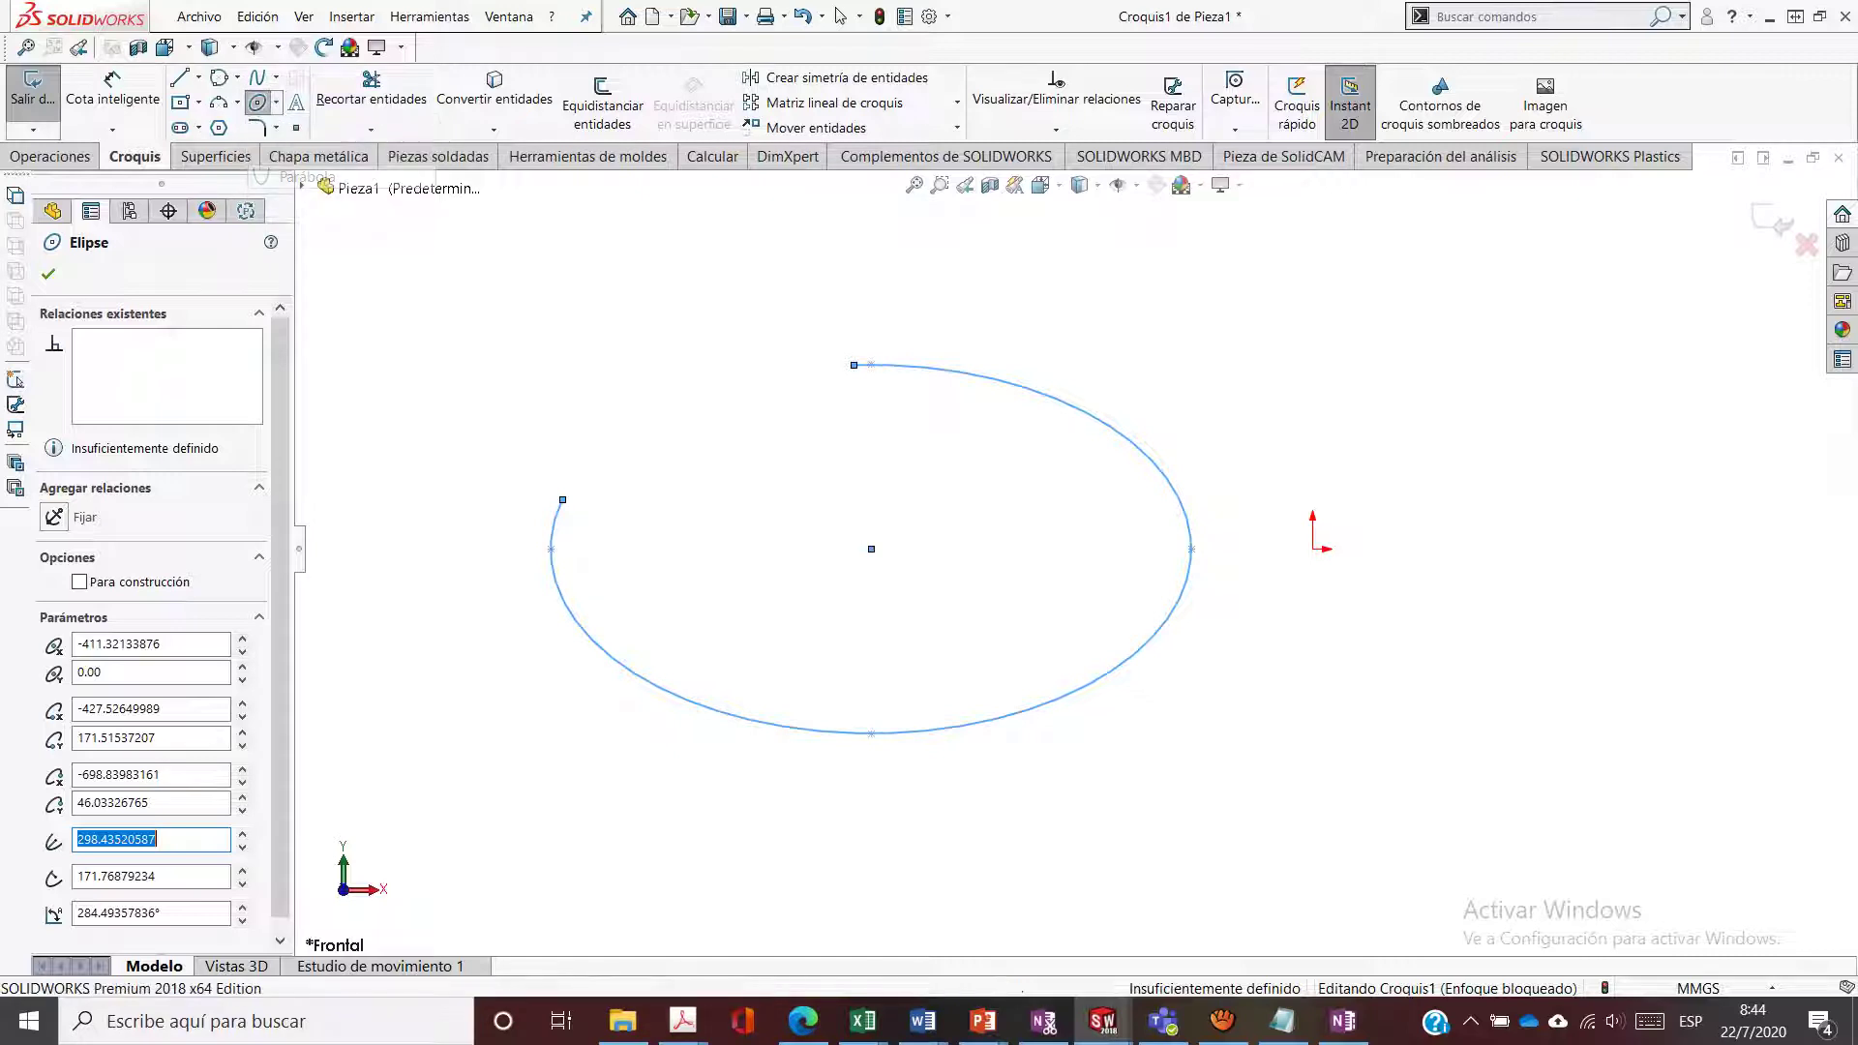
click(49, 274)
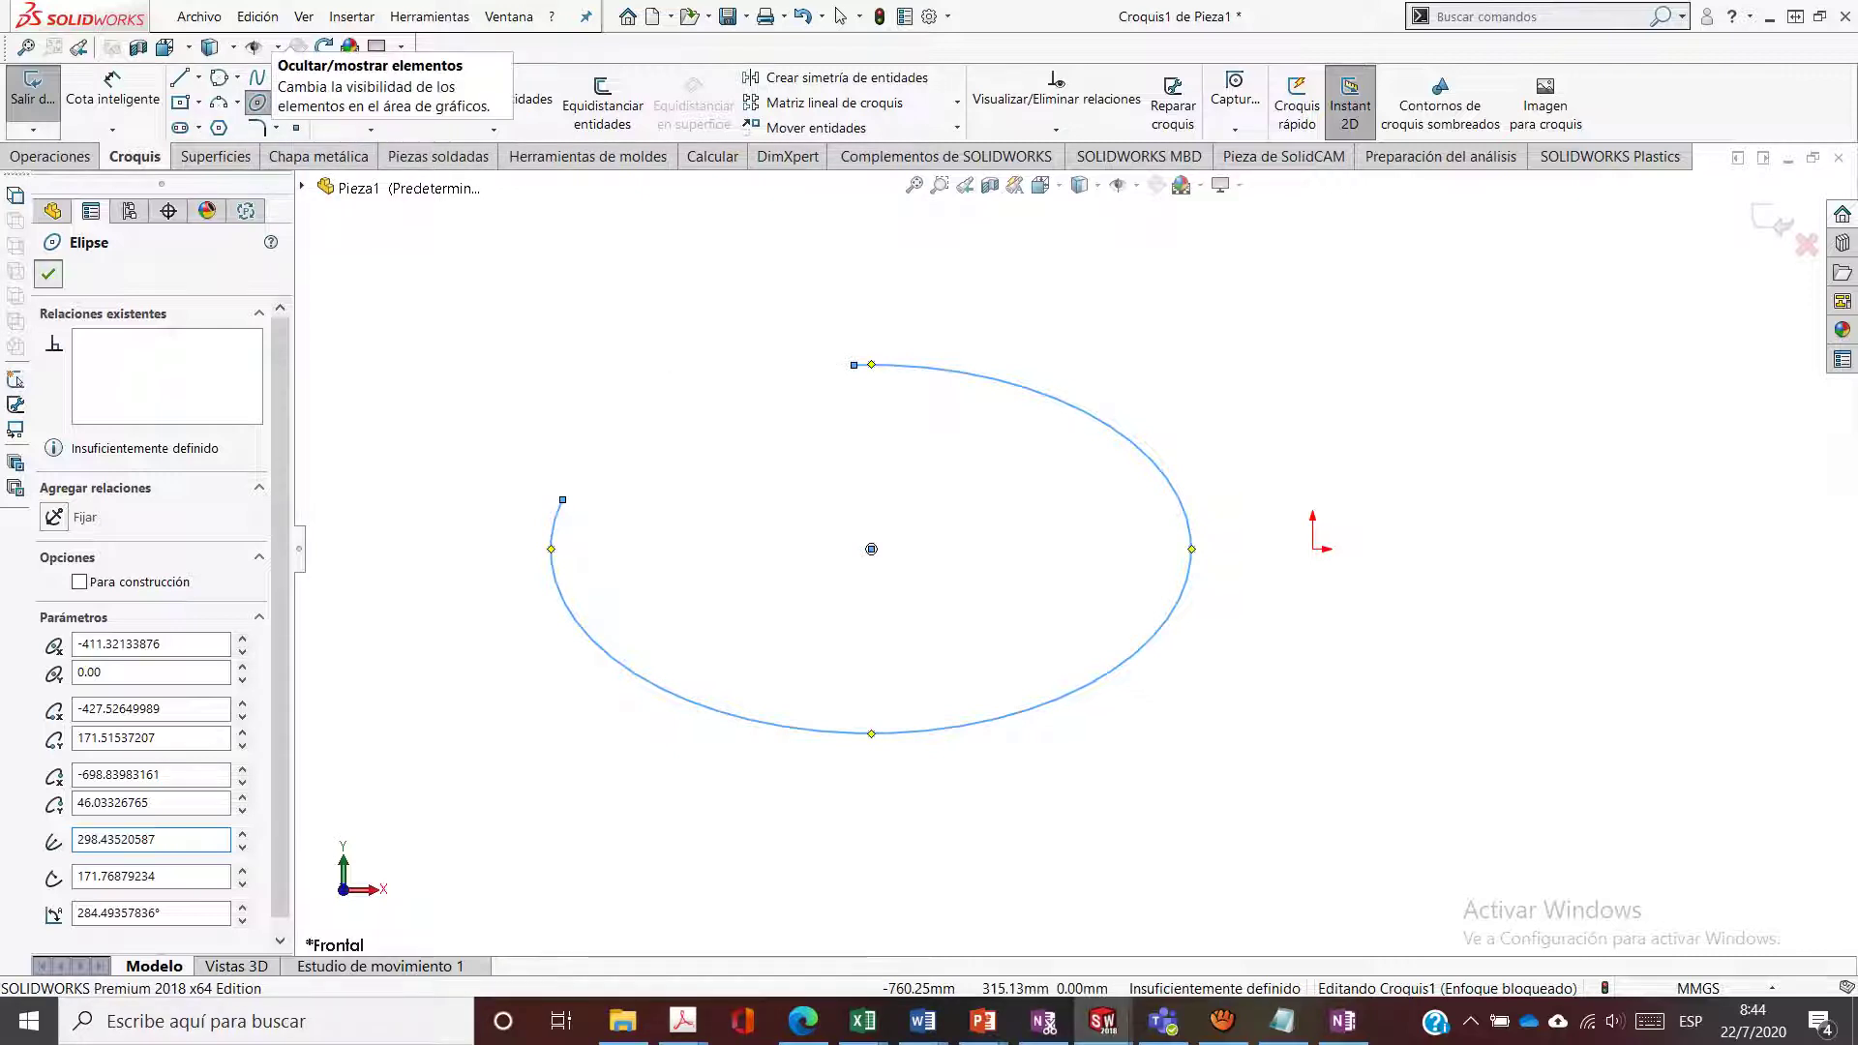
click(276, 101)
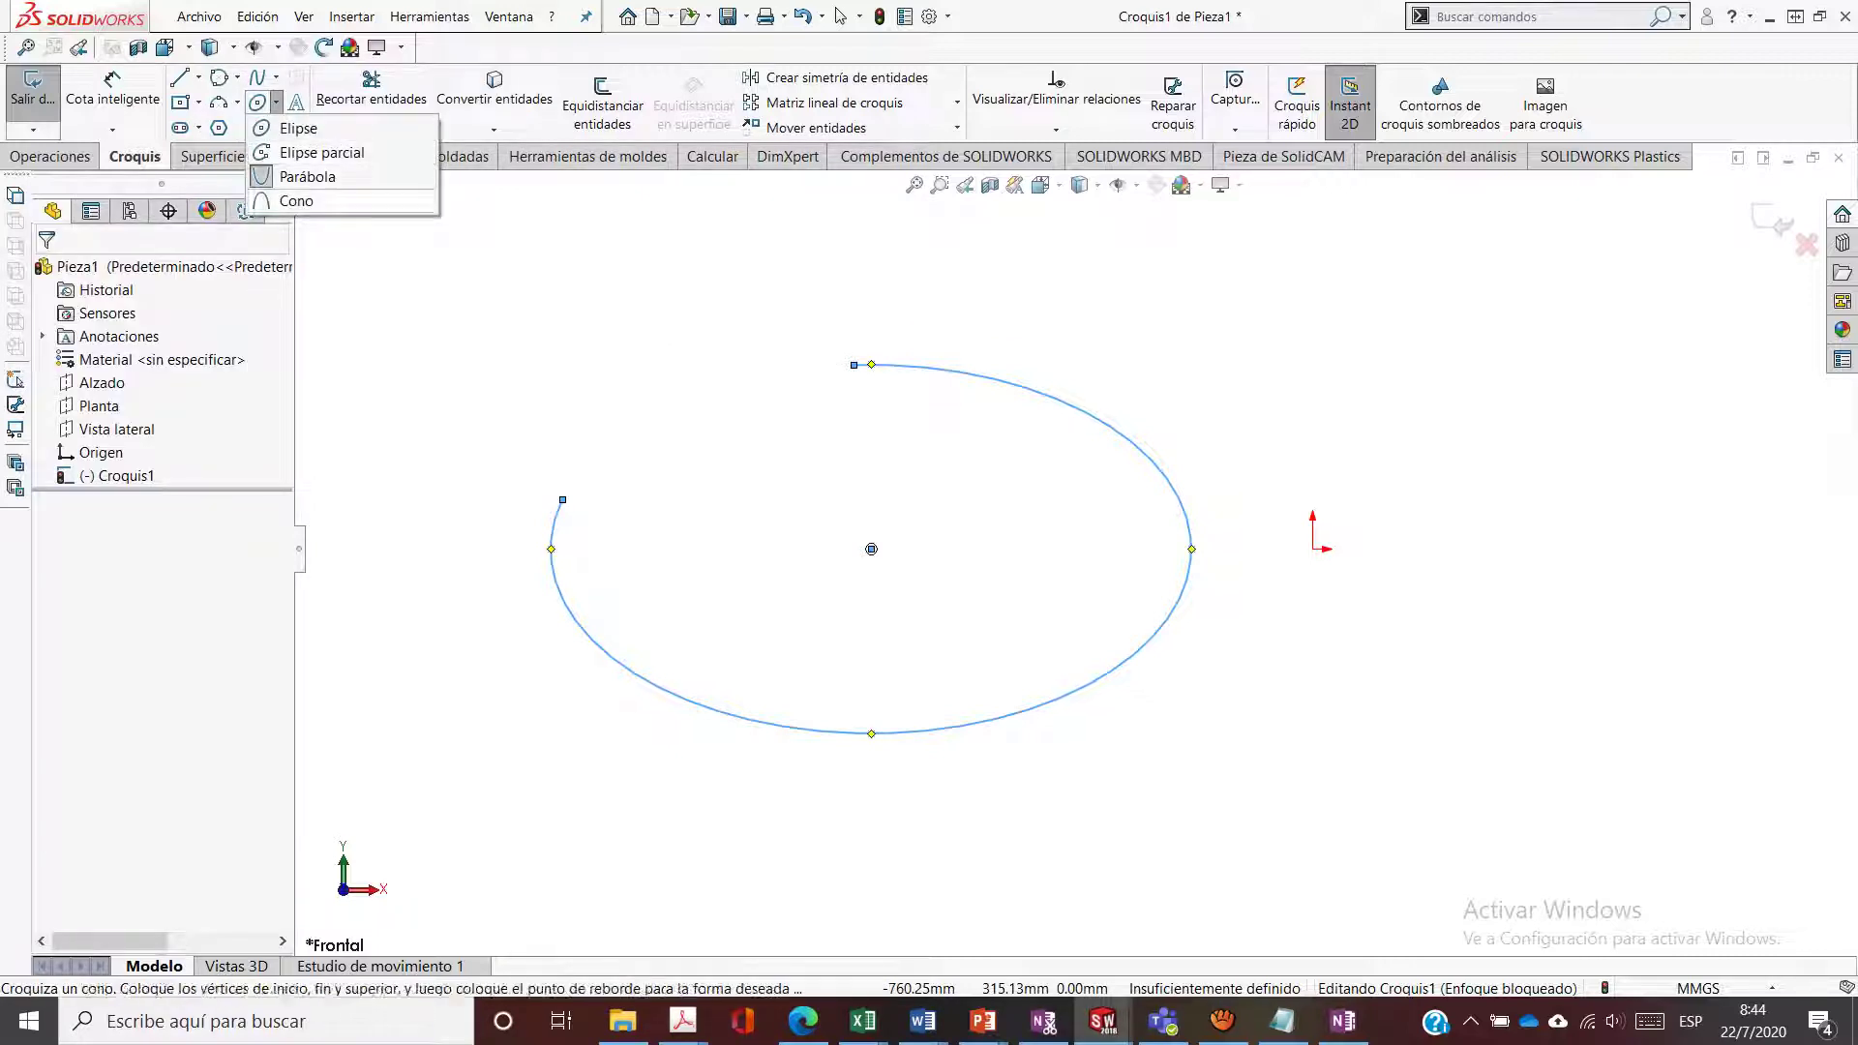
click(298, 176)
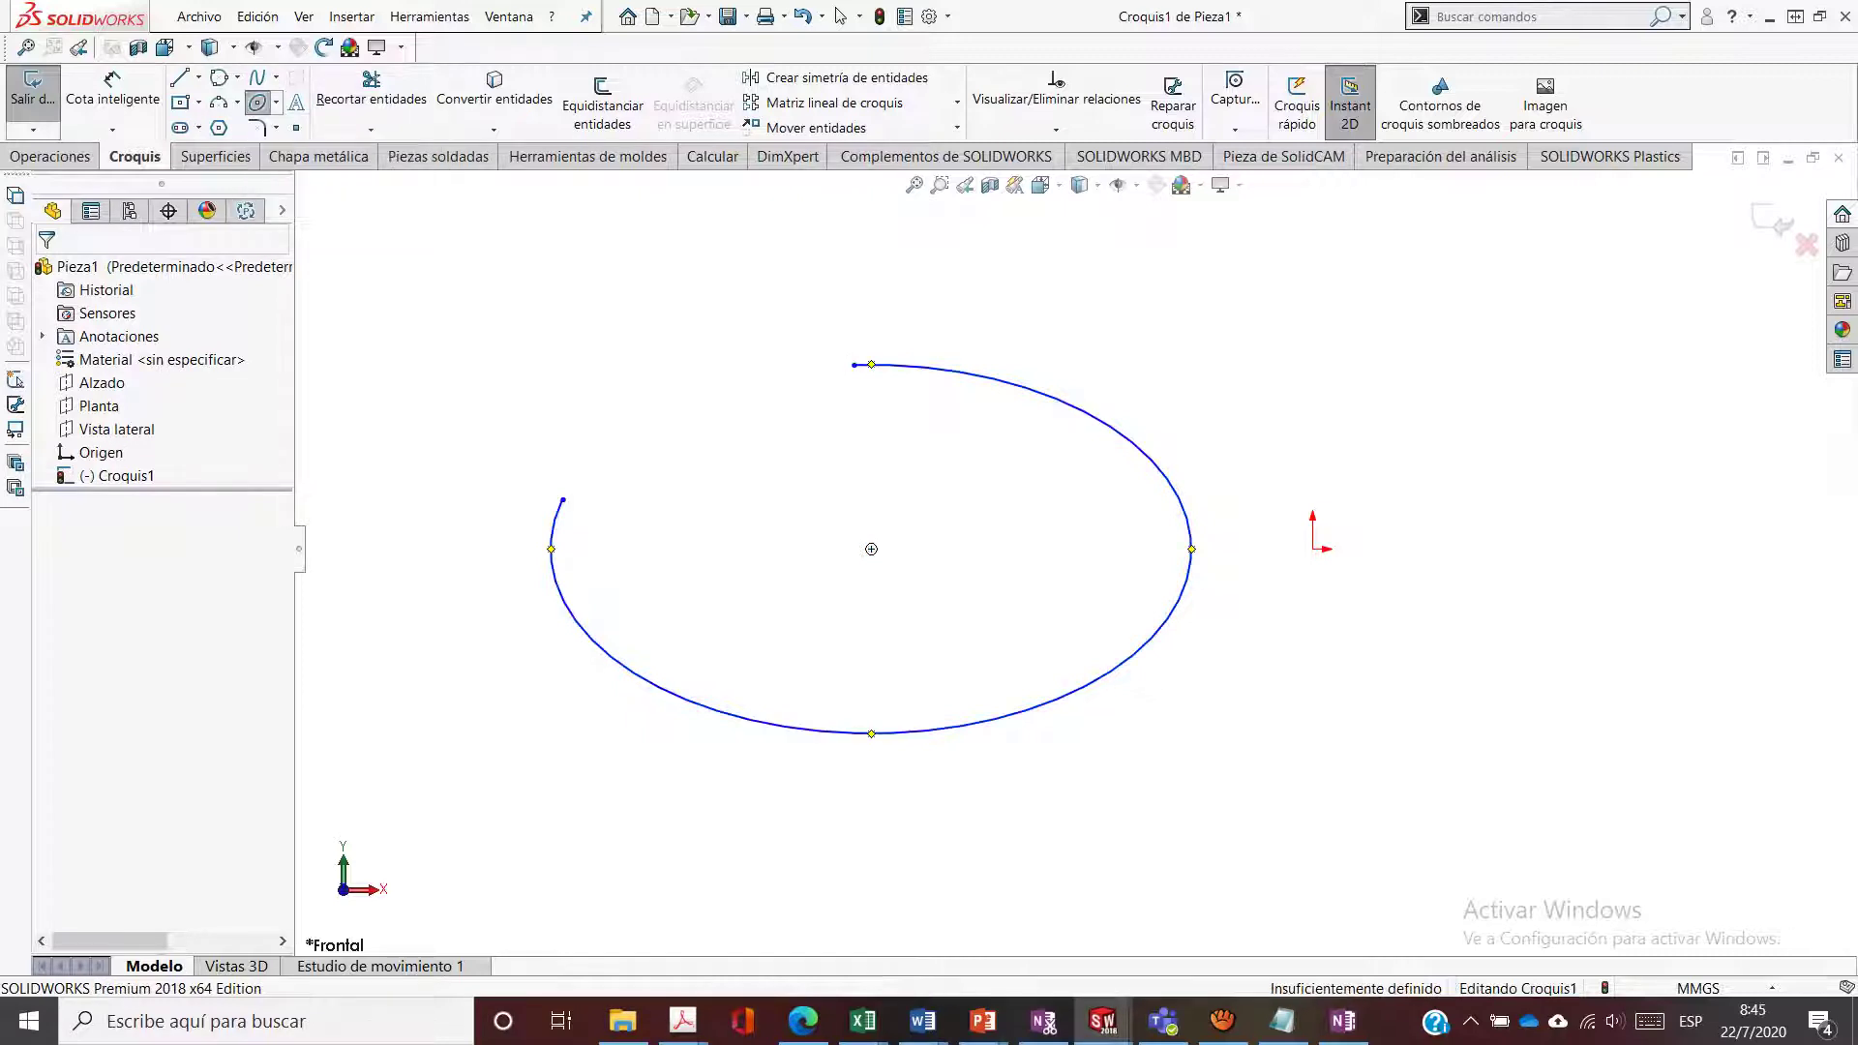
click(1350, 423)
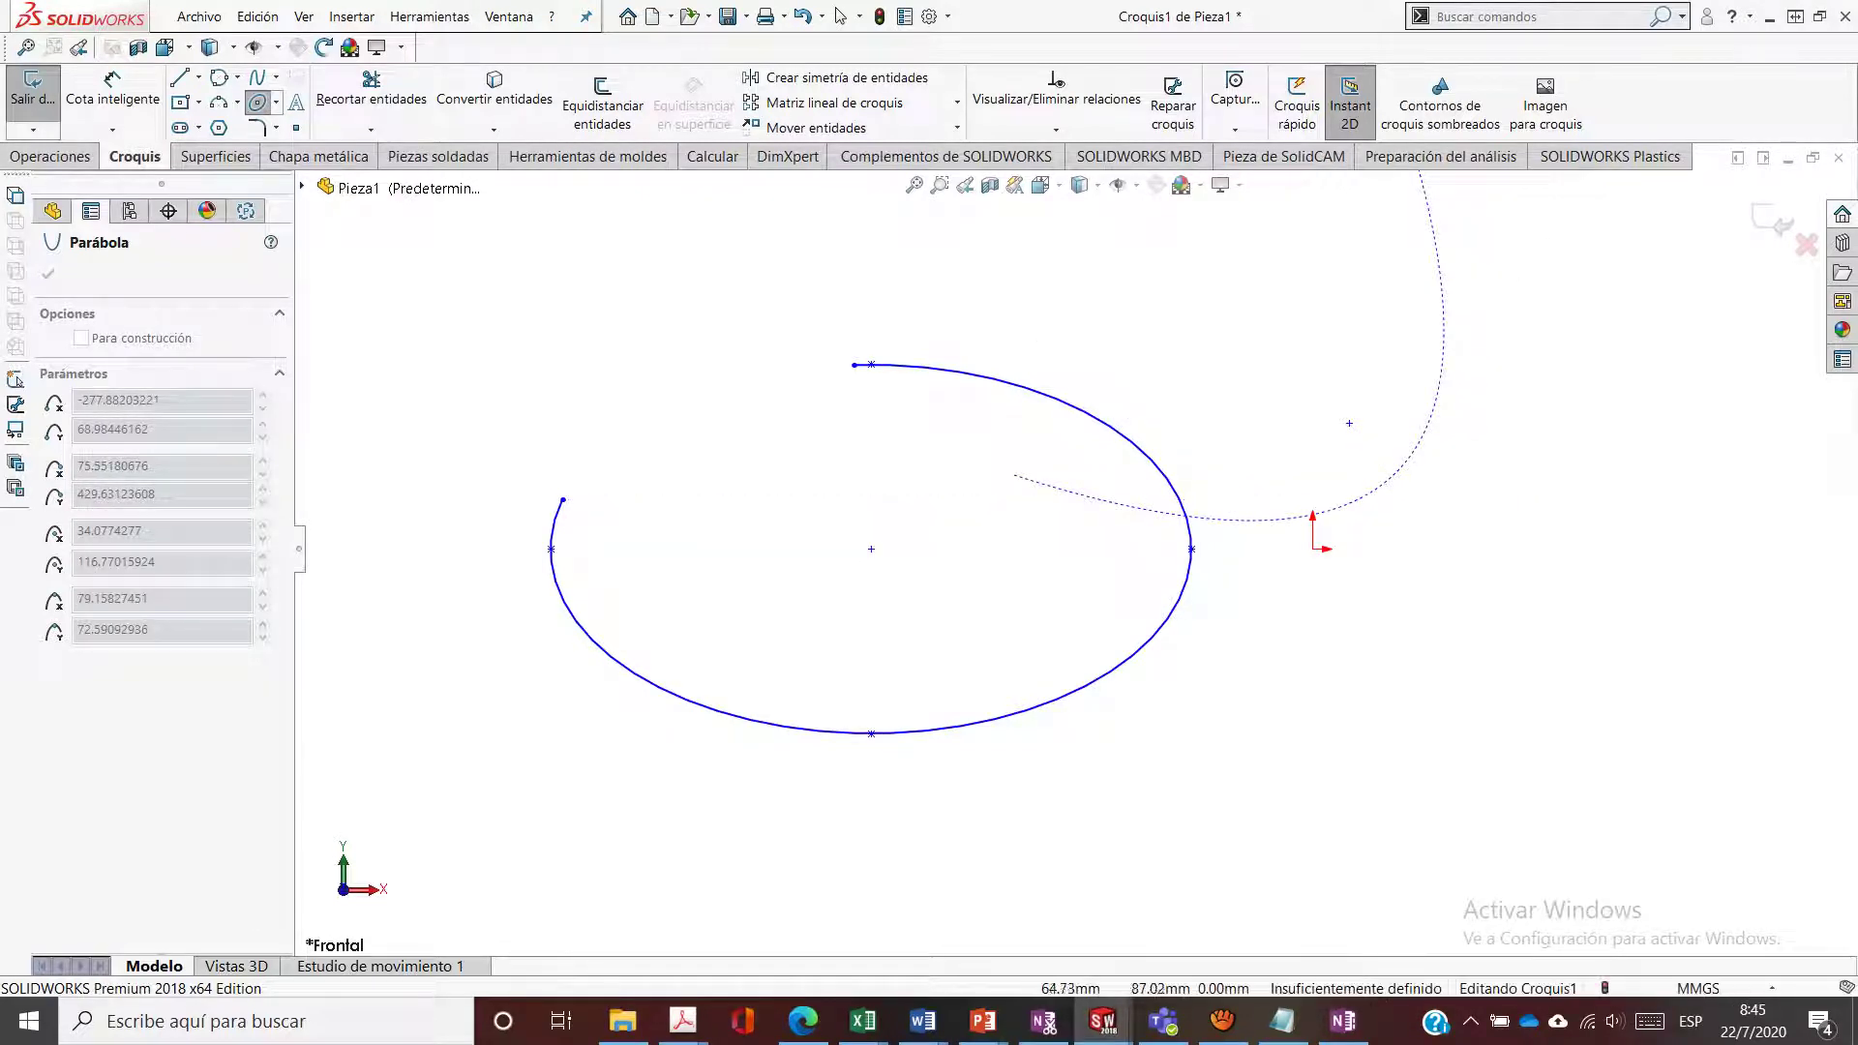
click(1356, 500)
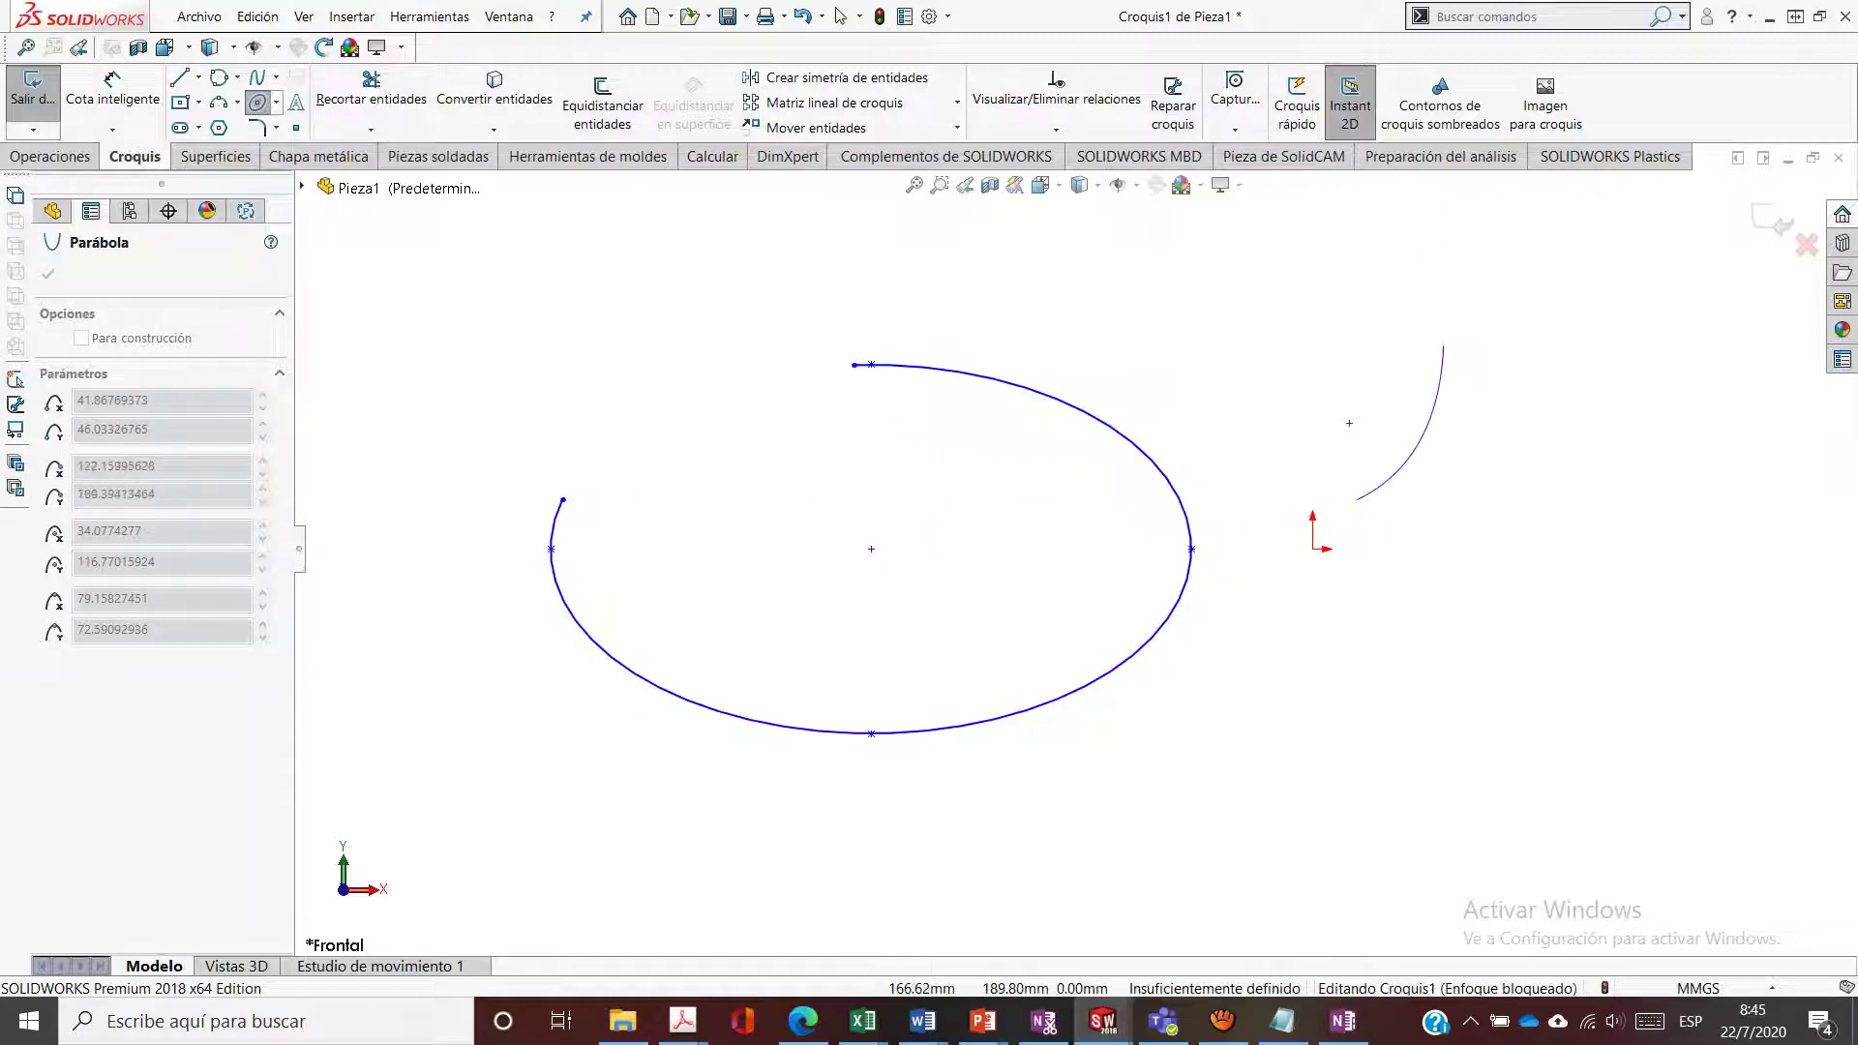
key(Escape)
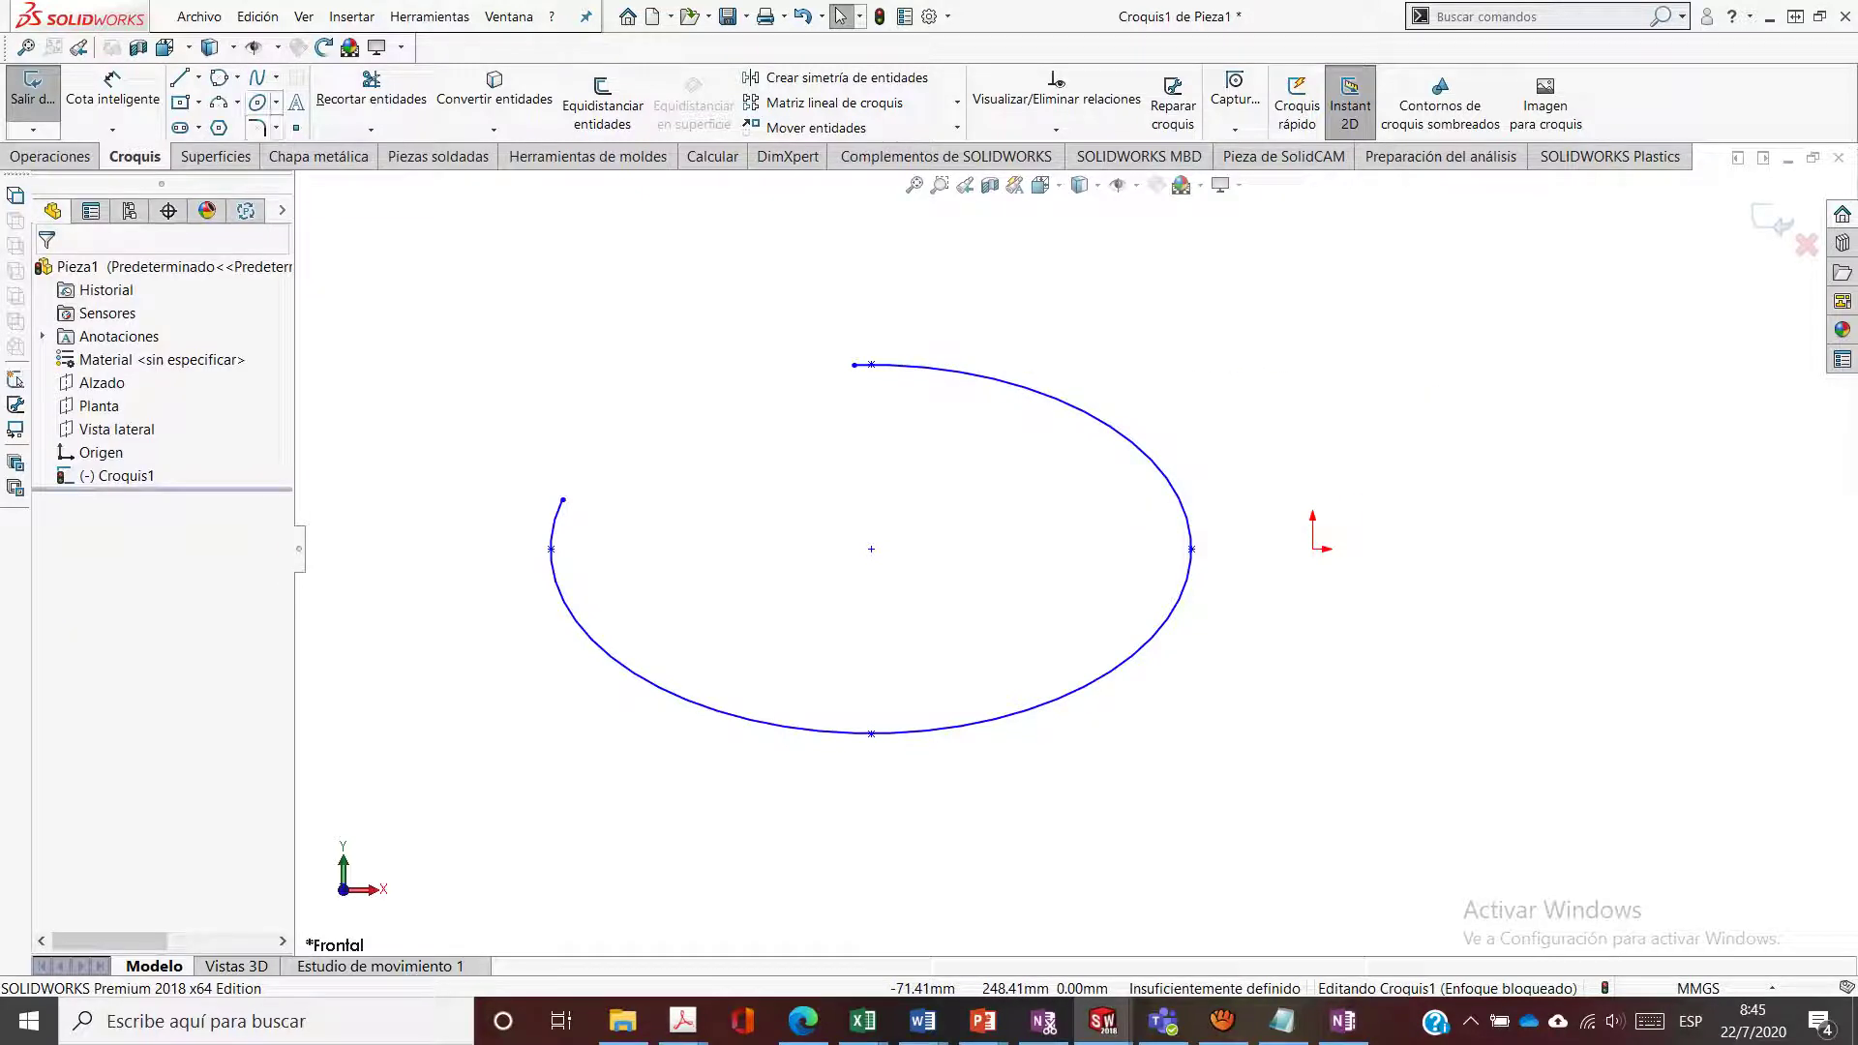
Replace the partial ellipse with a parabola: focus about (-387, 176), vertex (-387, 29), ends about (-706, 203) and (-50, 223) mm
mouse_move(488, 214)
mouse_down()
mouse_move(662, 227)
mouse_move(1066, 942)
mouse_move(377, 796)
mouse_up()
key(Delete)
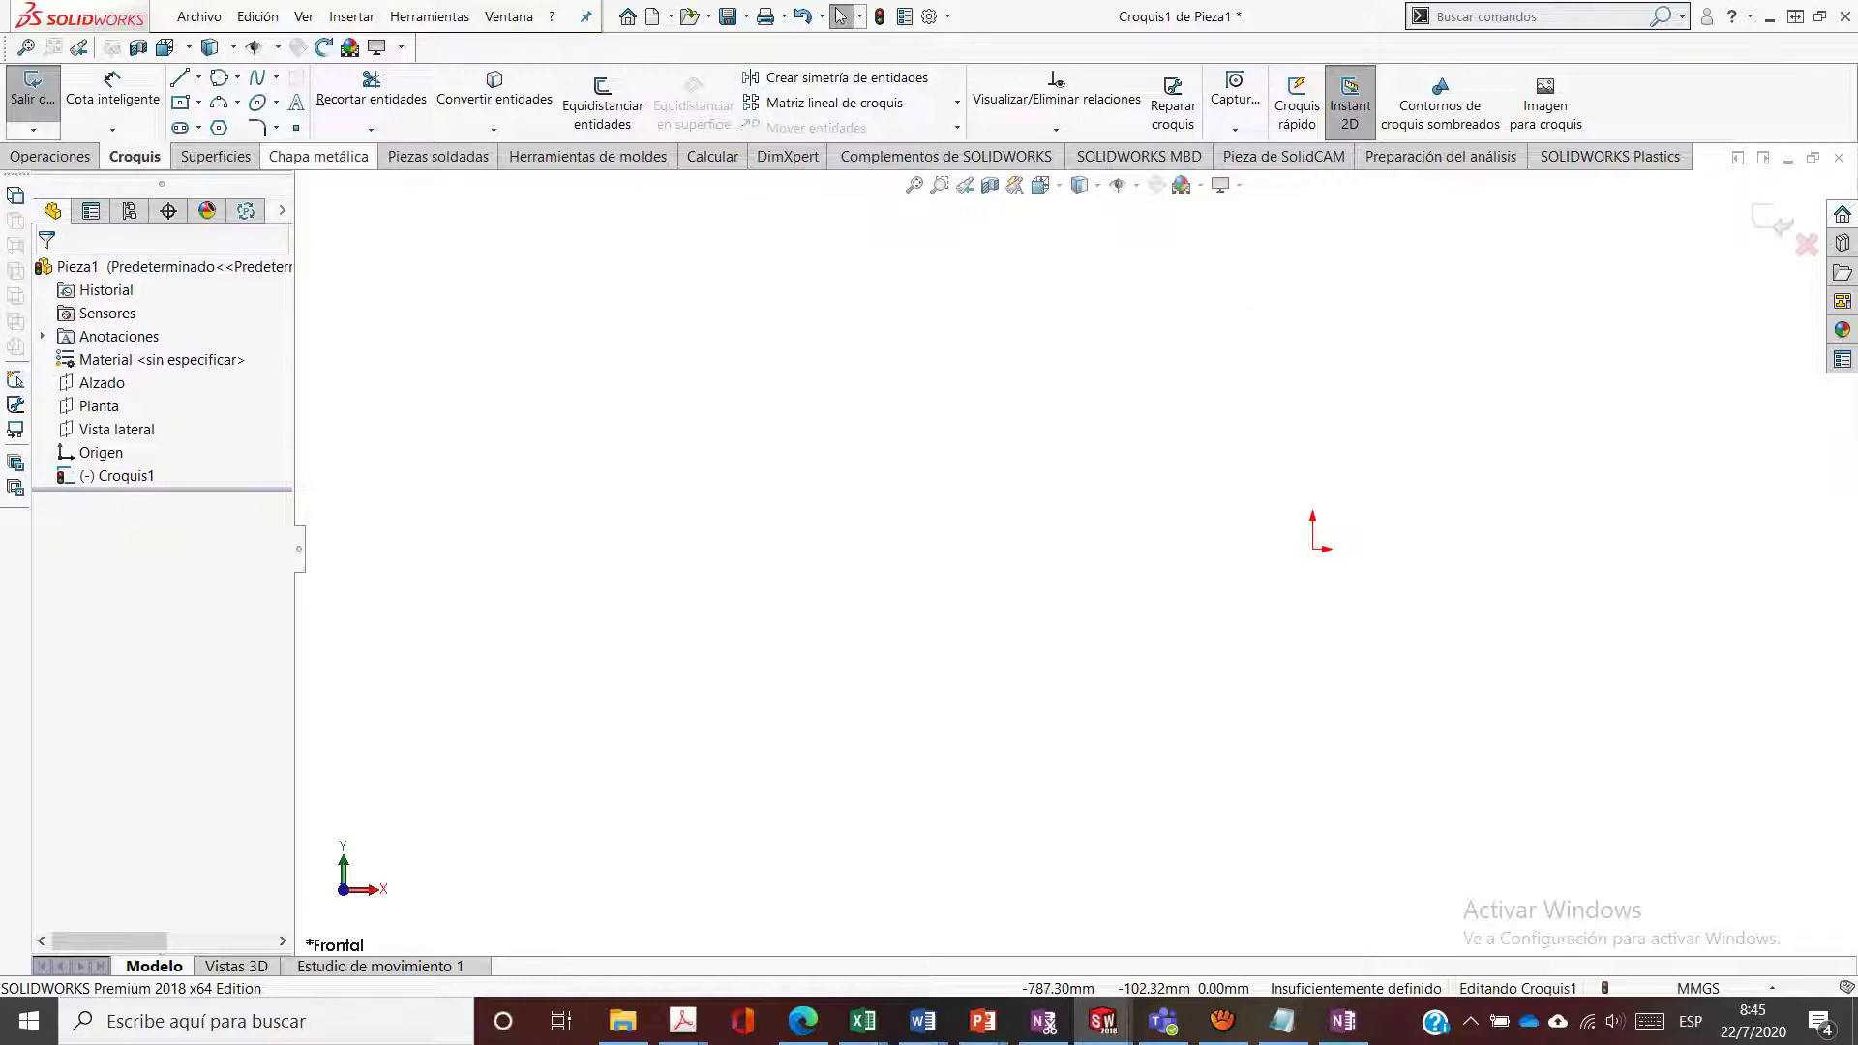
click(257, 77)
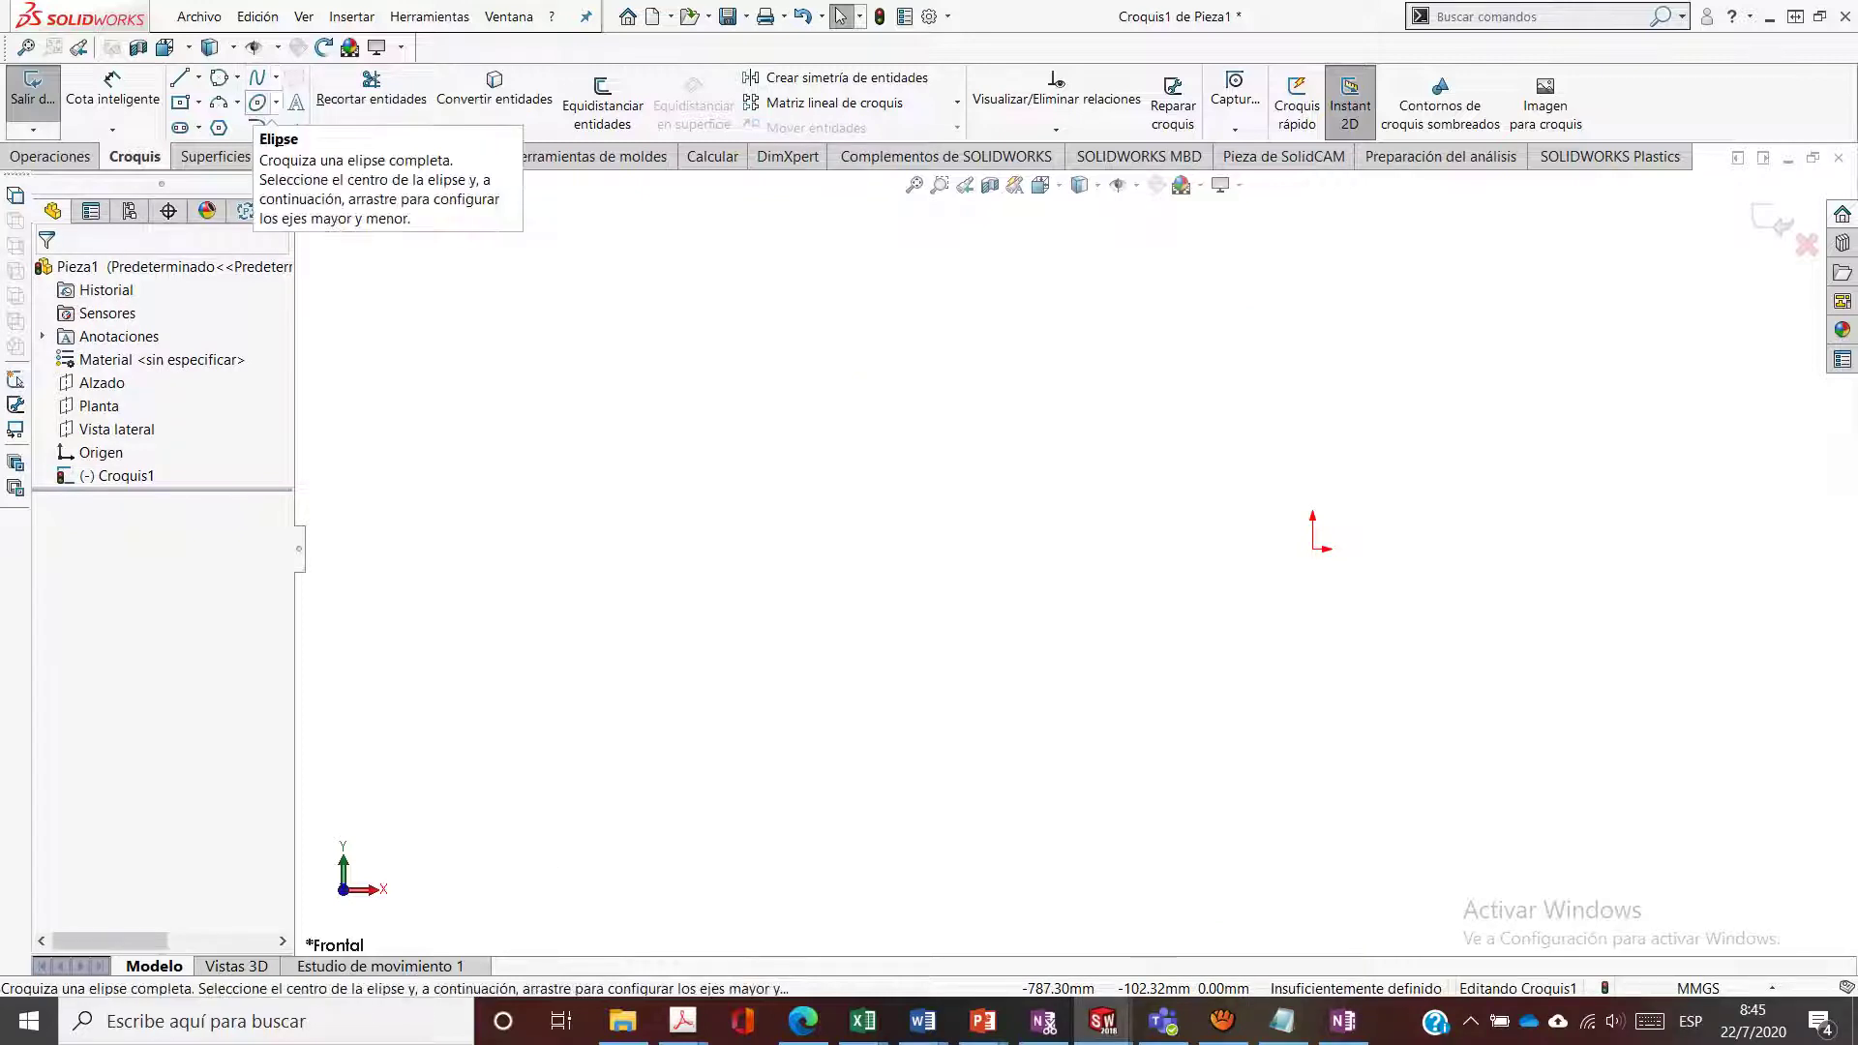
click(275, 101)
click(308, 176)
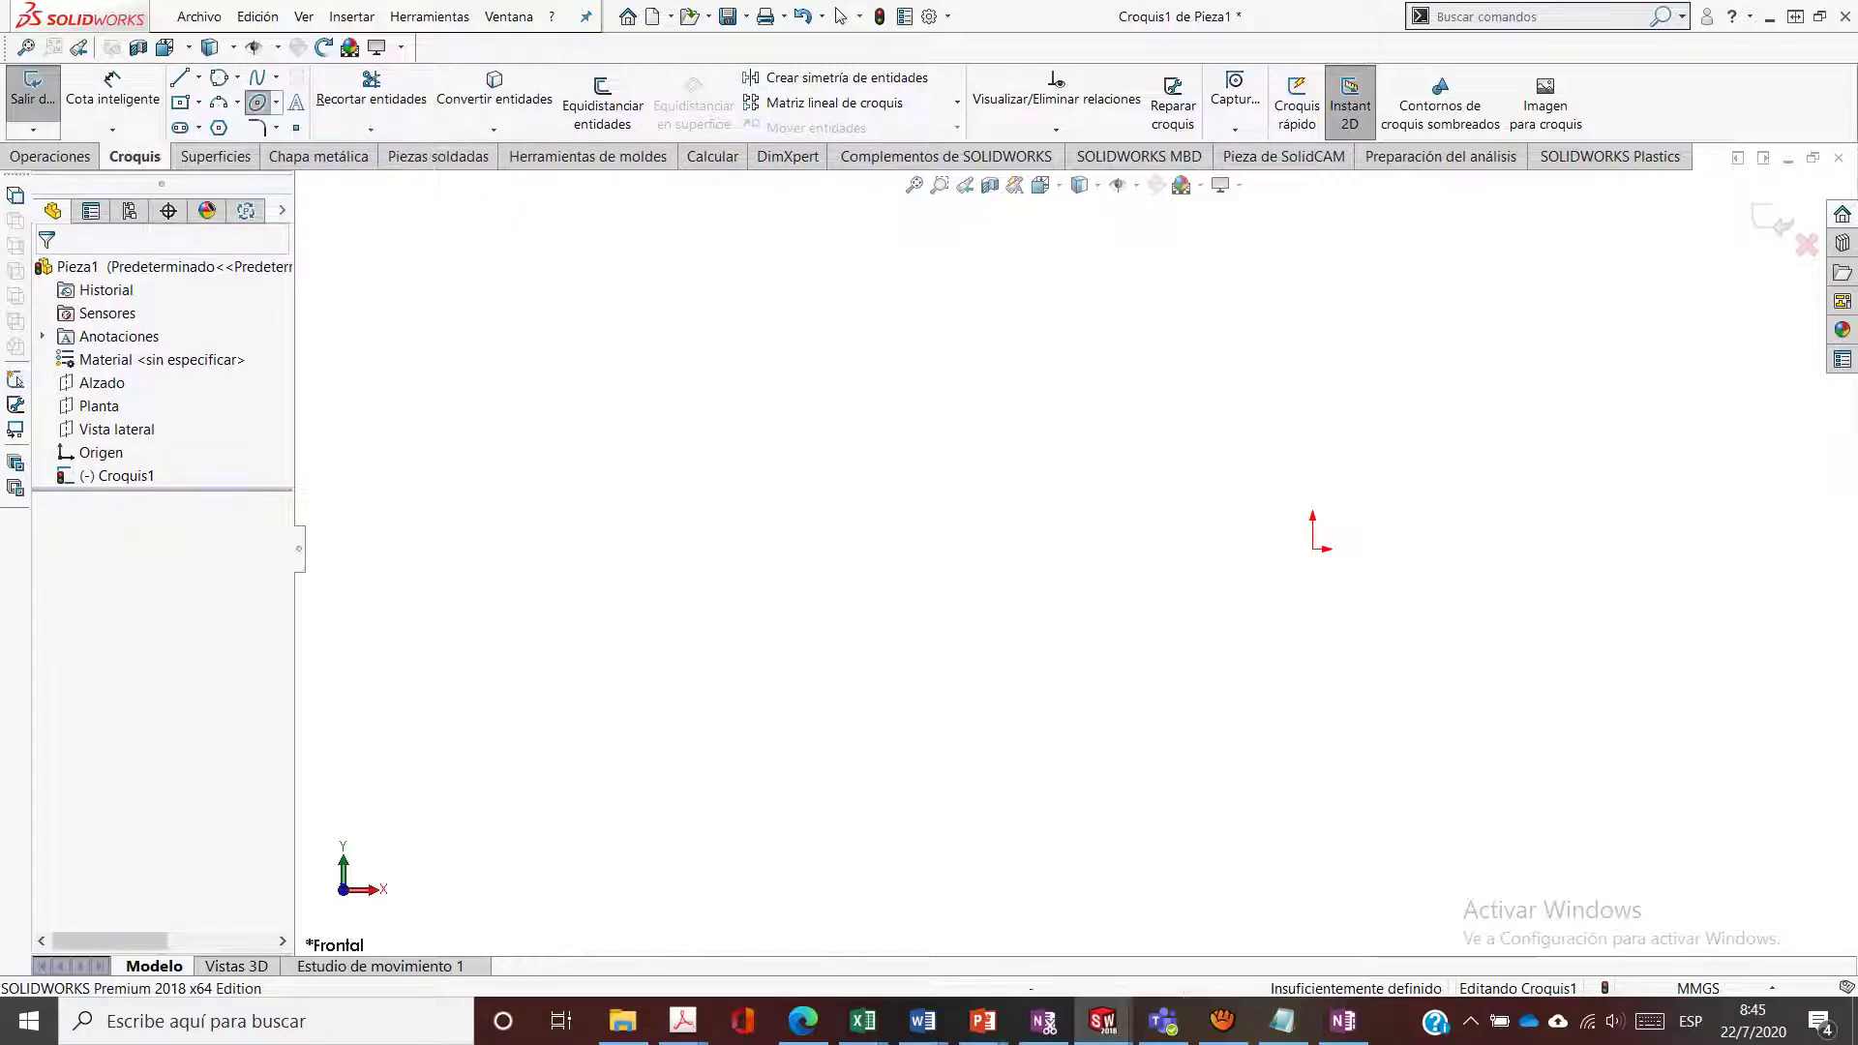
click(897, 360)
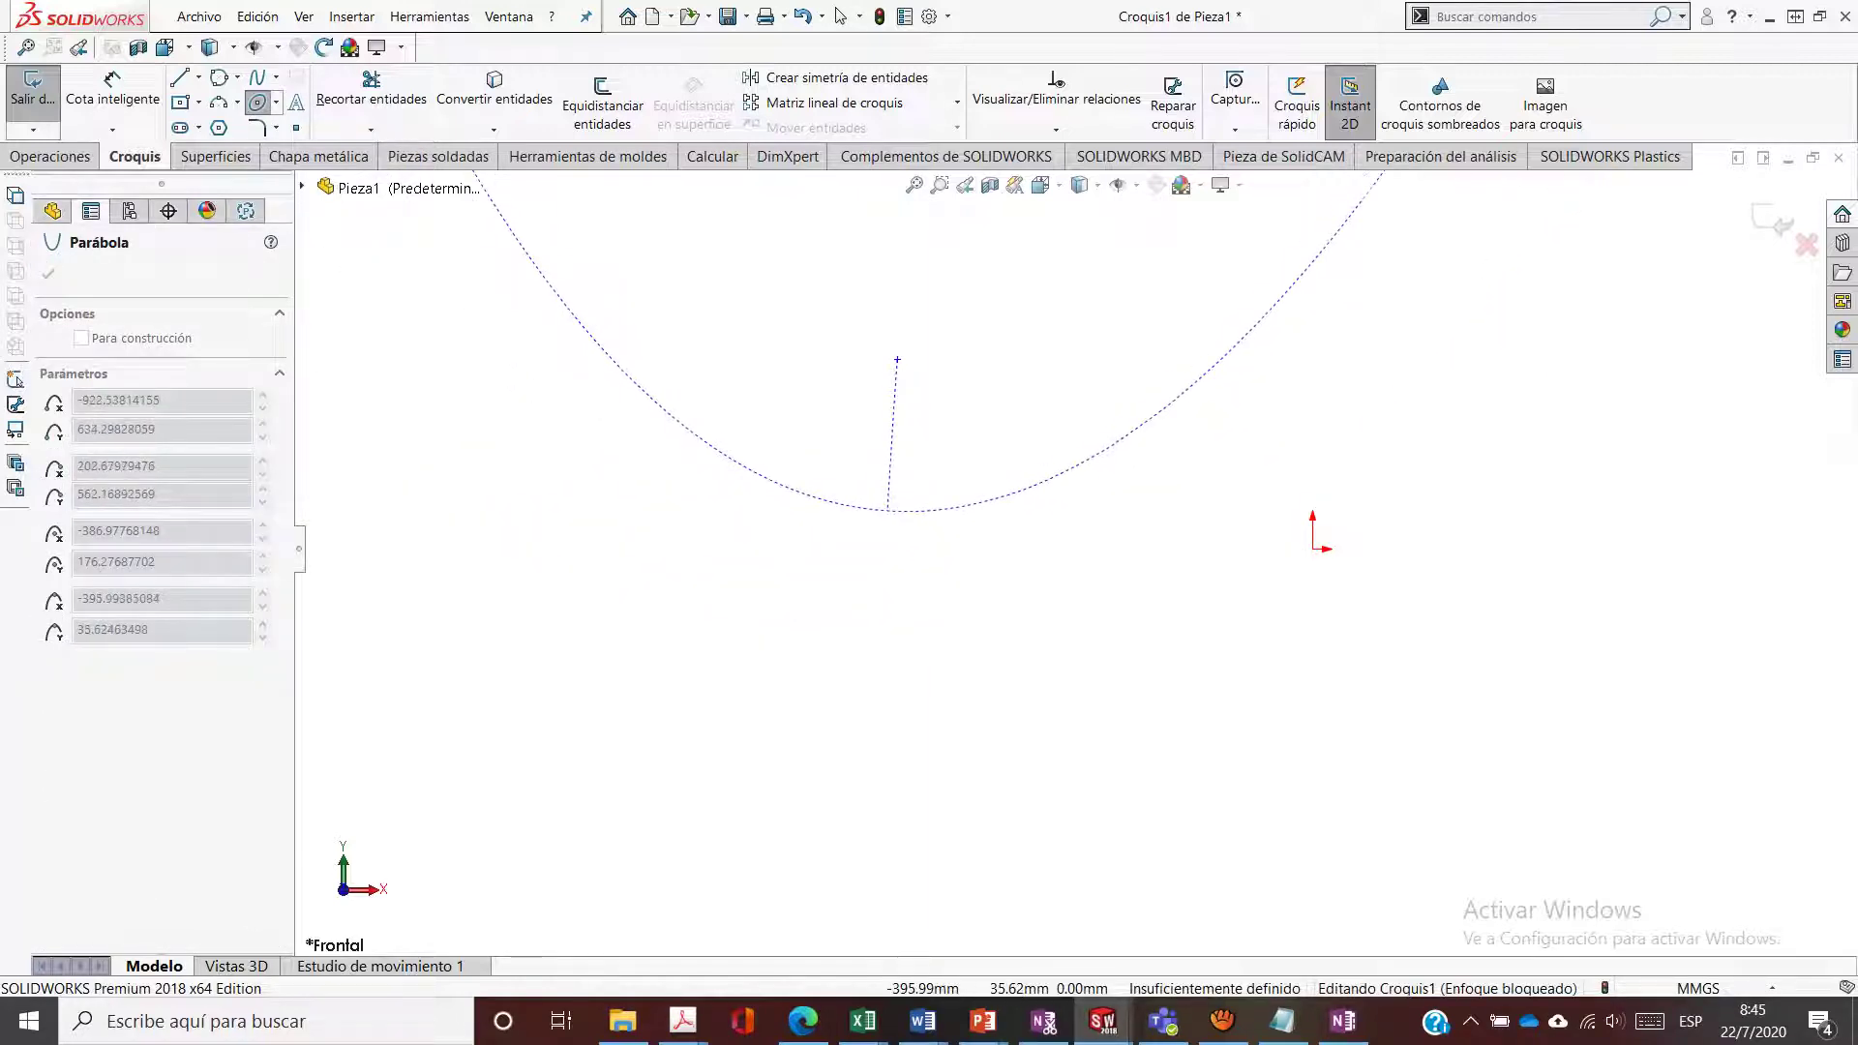
click(897, 517)
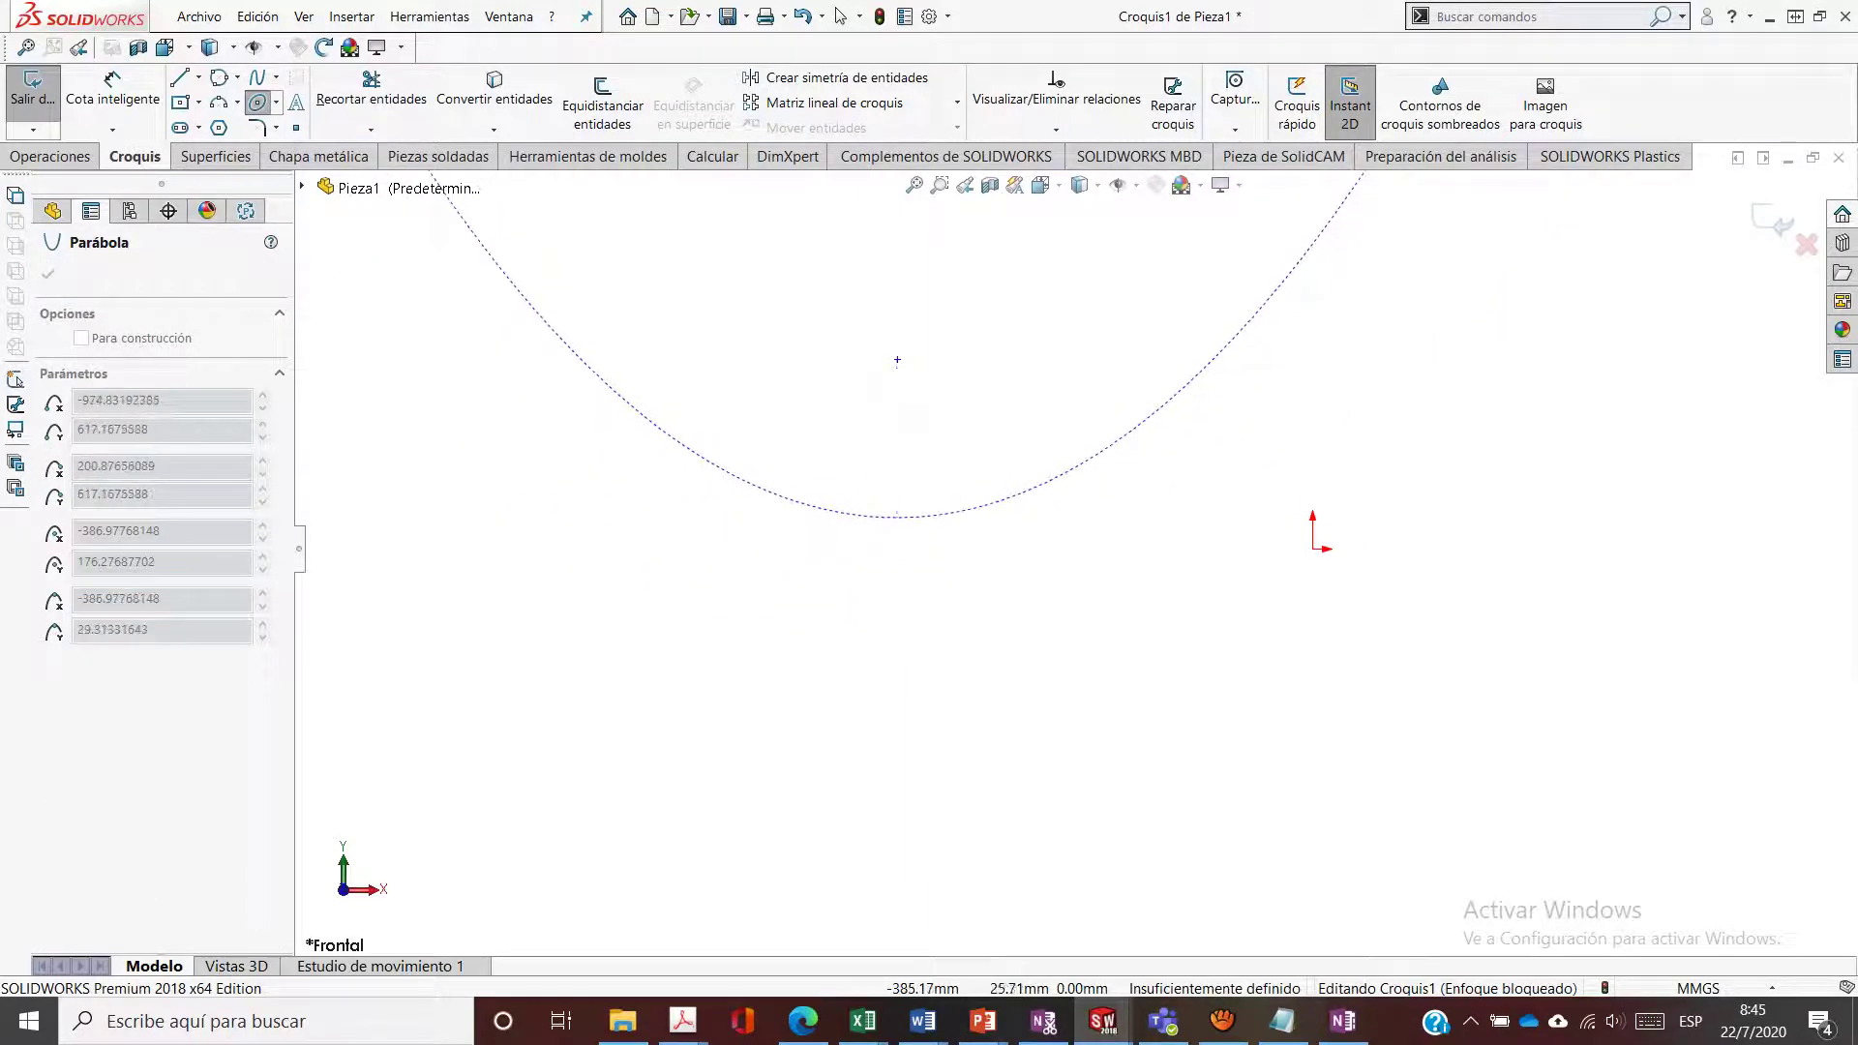
click(555, 331)
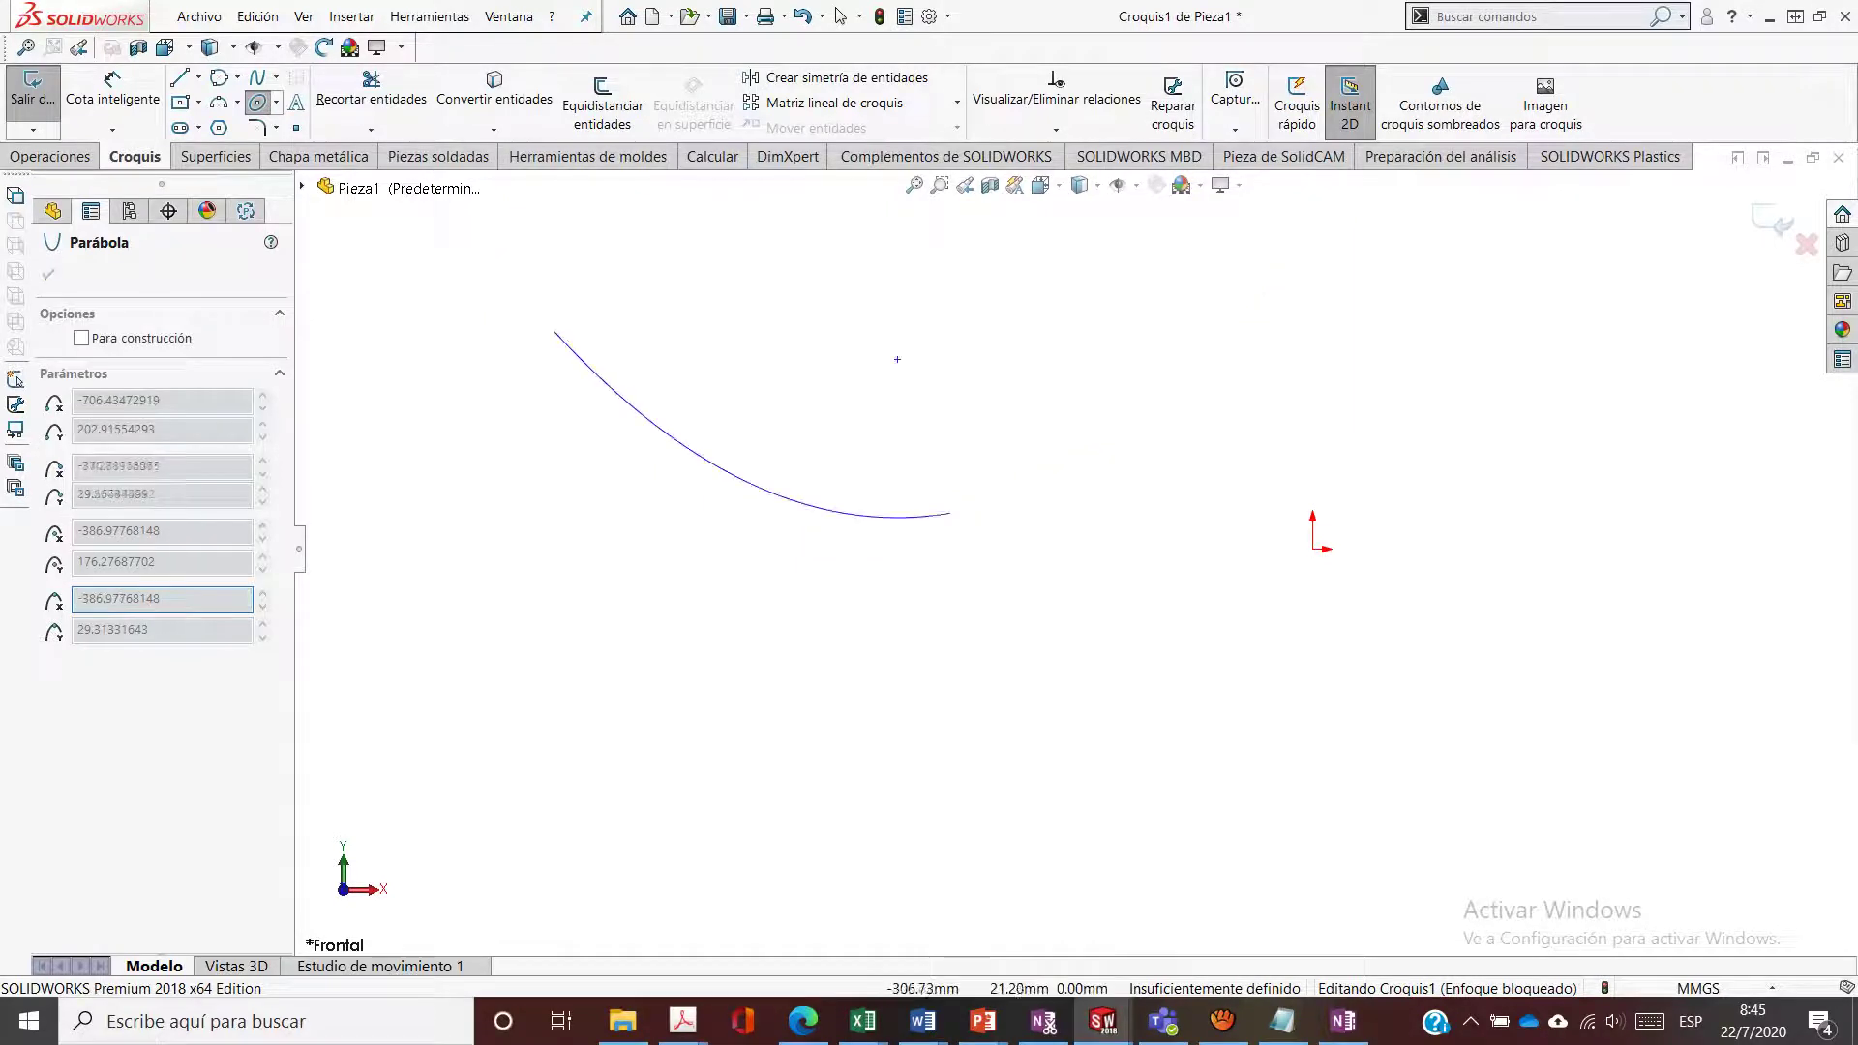
click(1259, 310)
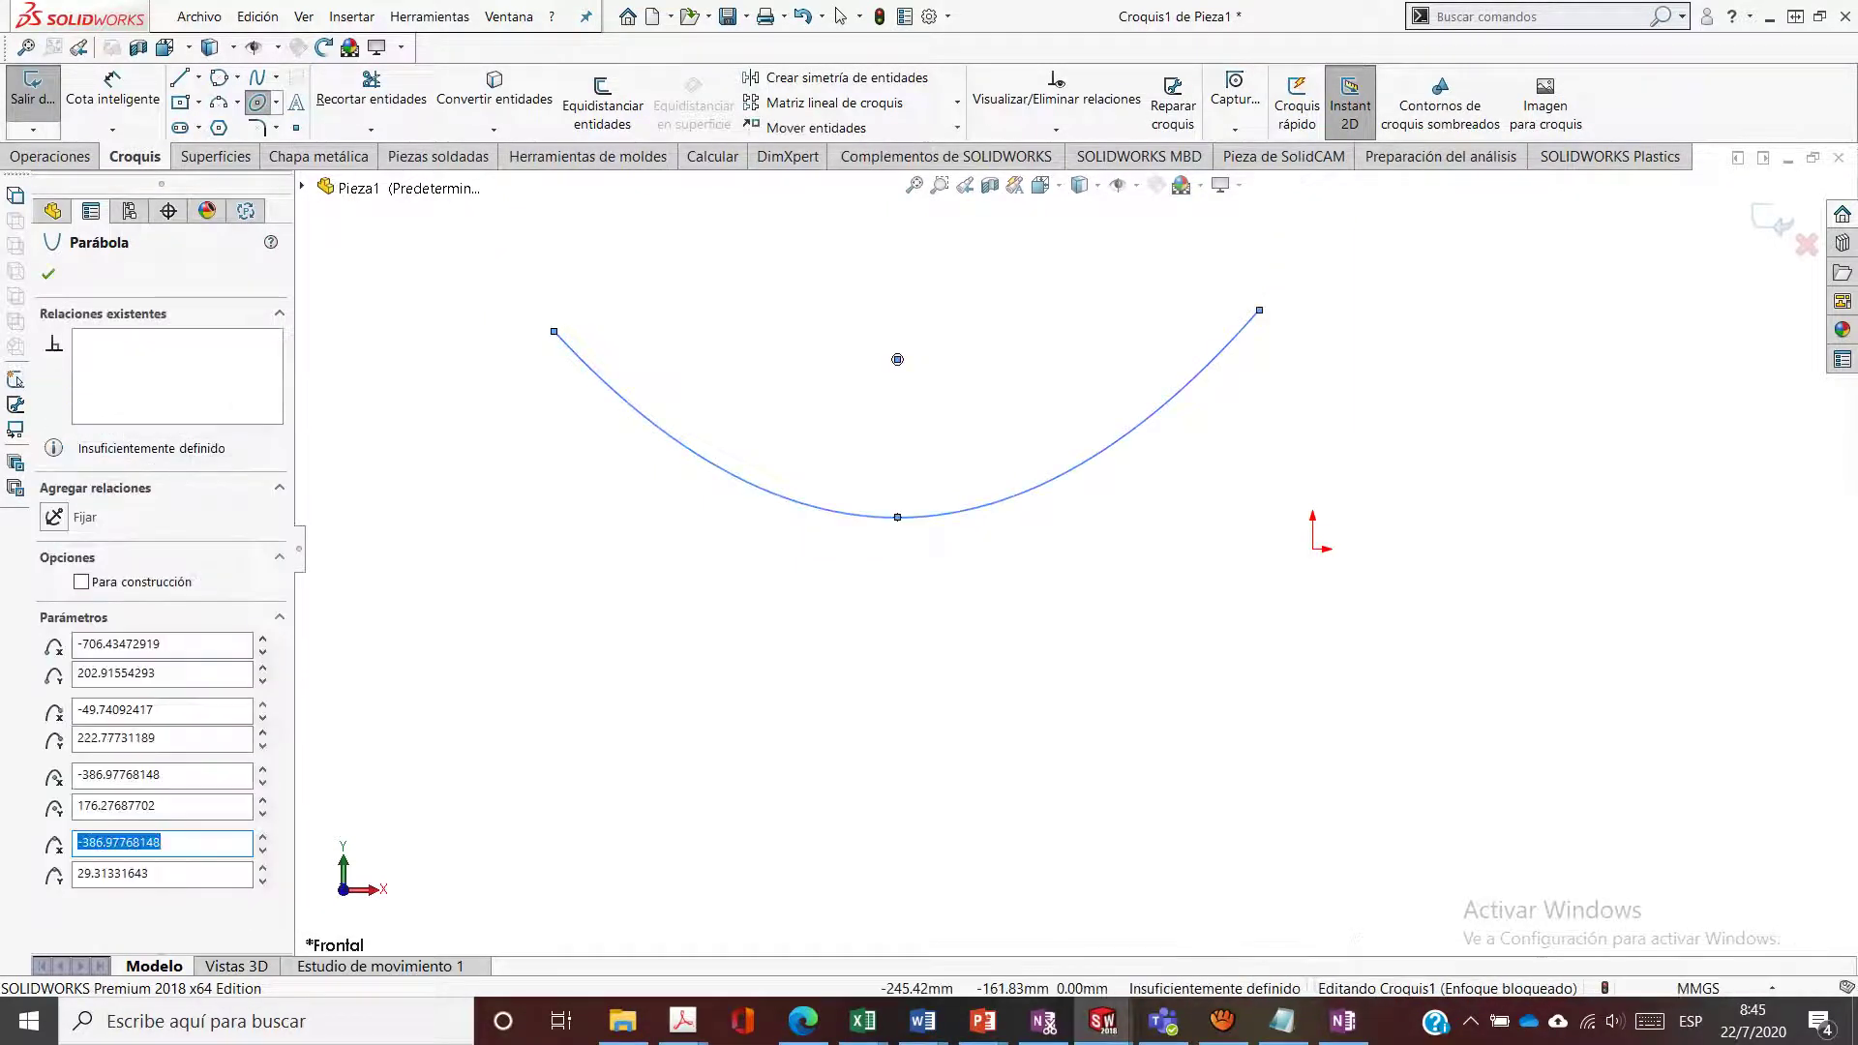
key(Escape)
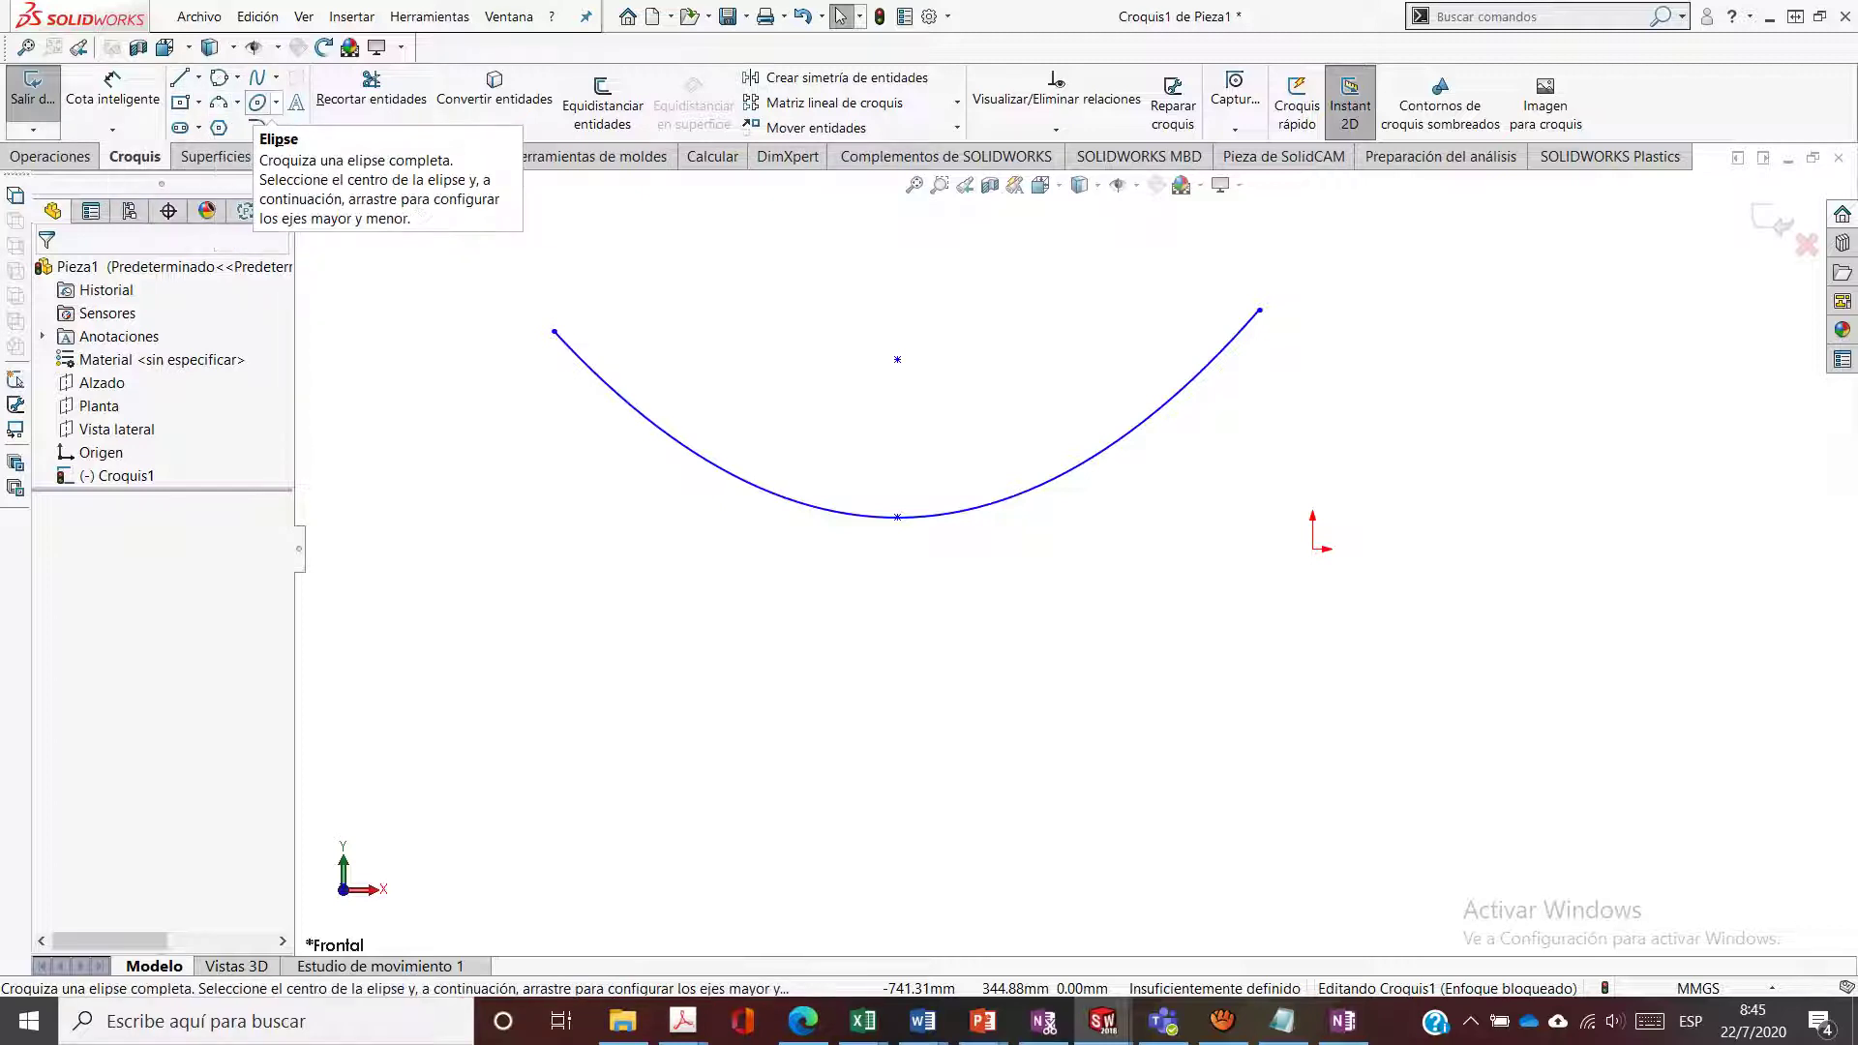
Sketch a small conic curve below the parabola, with its apex vertex to the upper left and its open side facing lower right
click(276, 101)
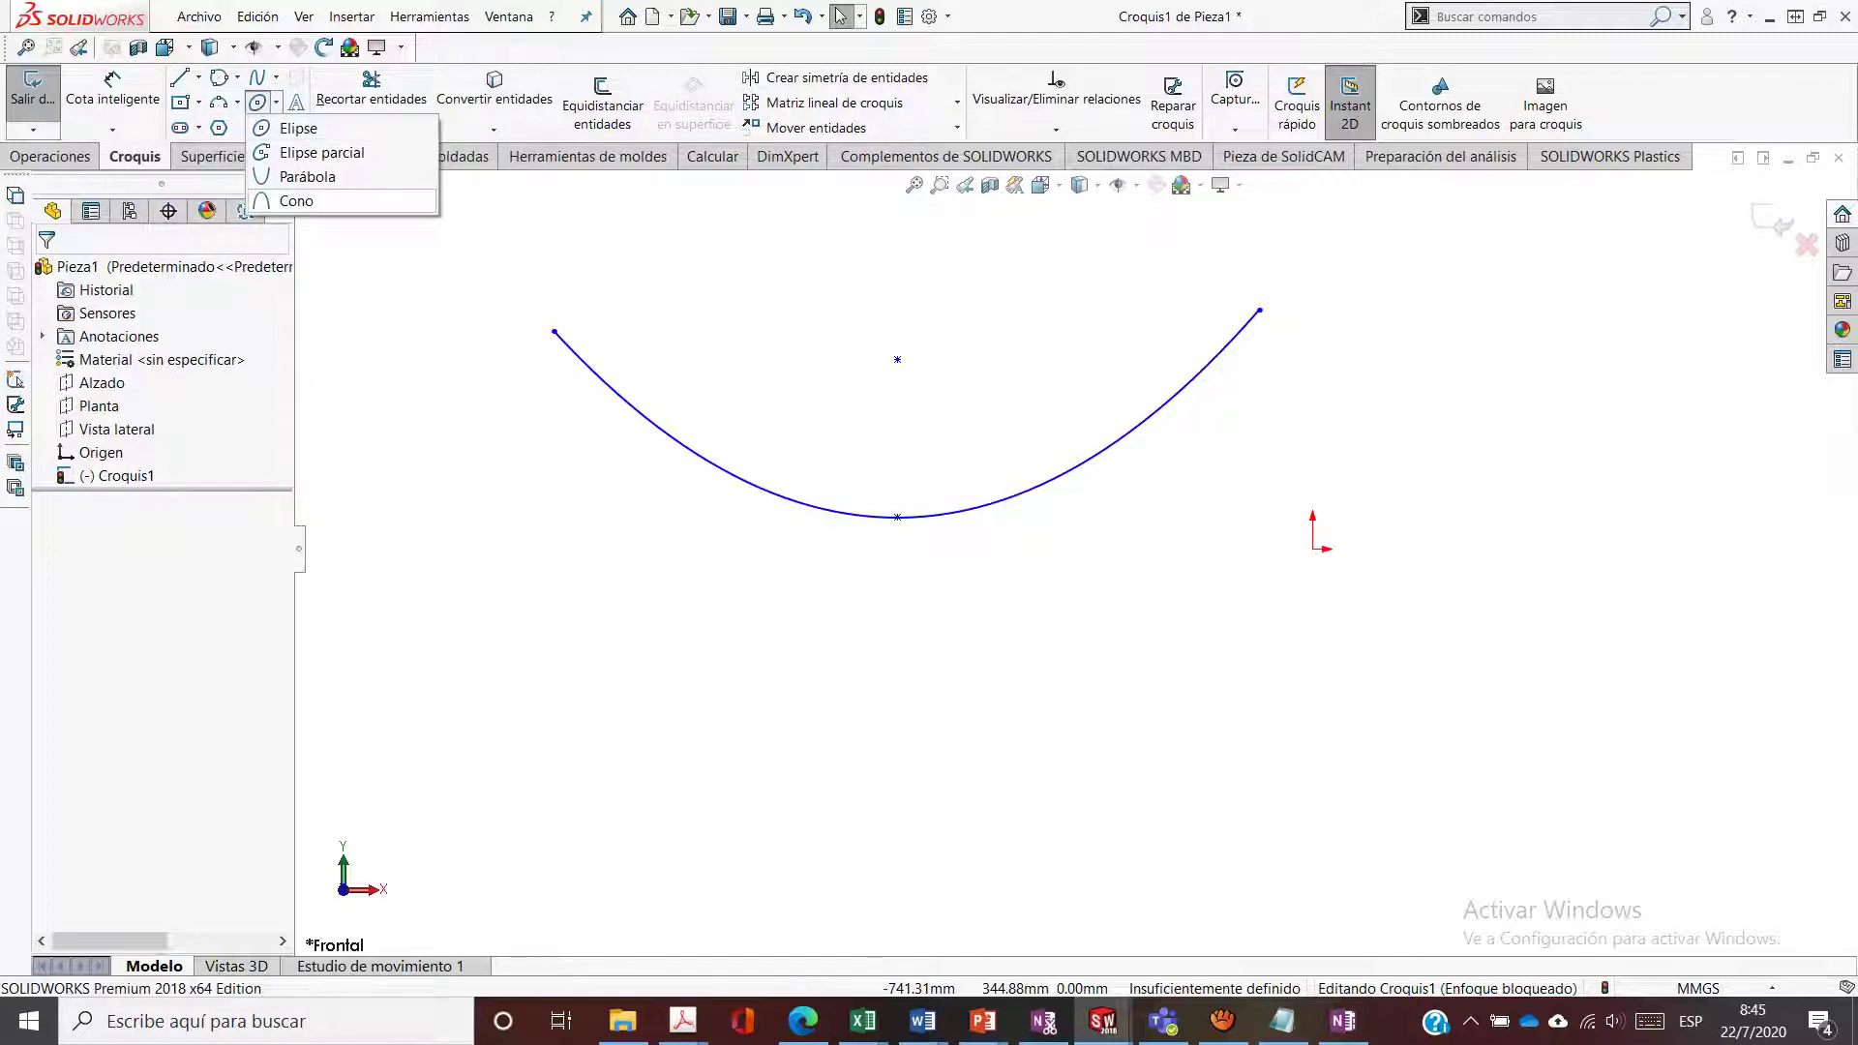
click(290, 200)
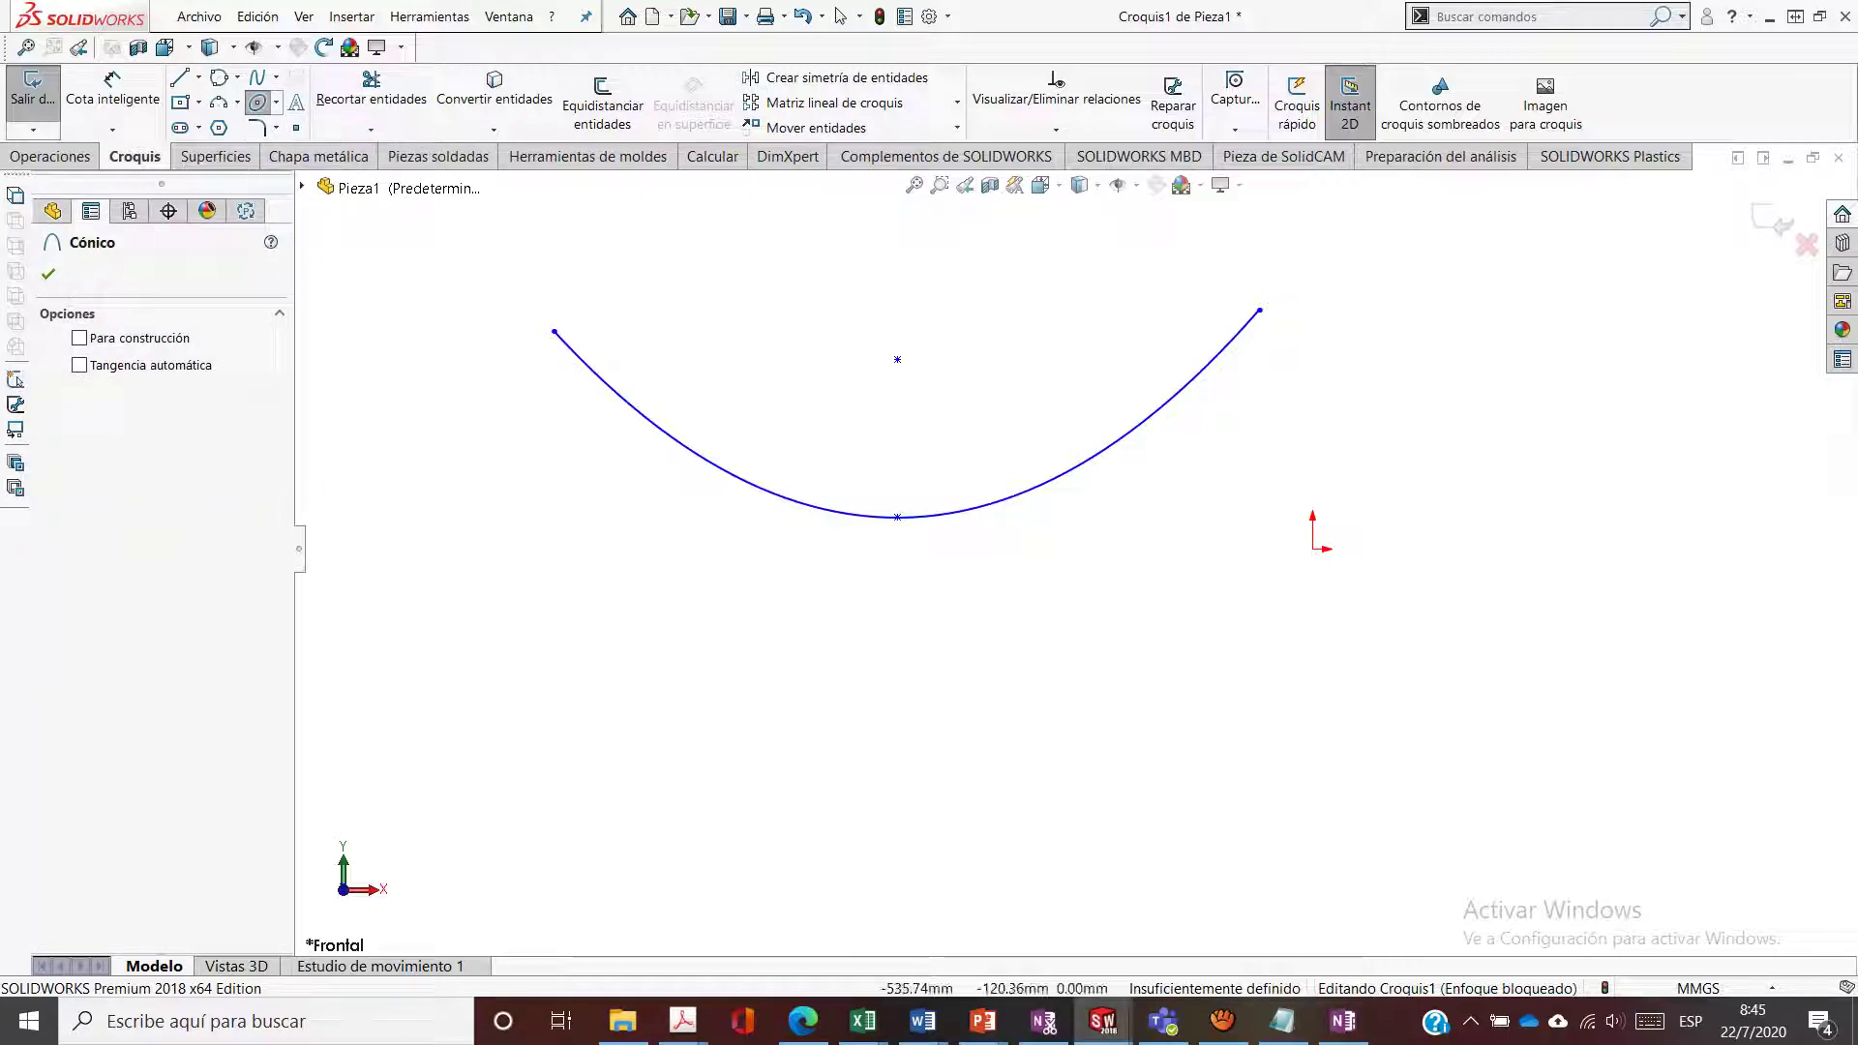
click(760, 646)
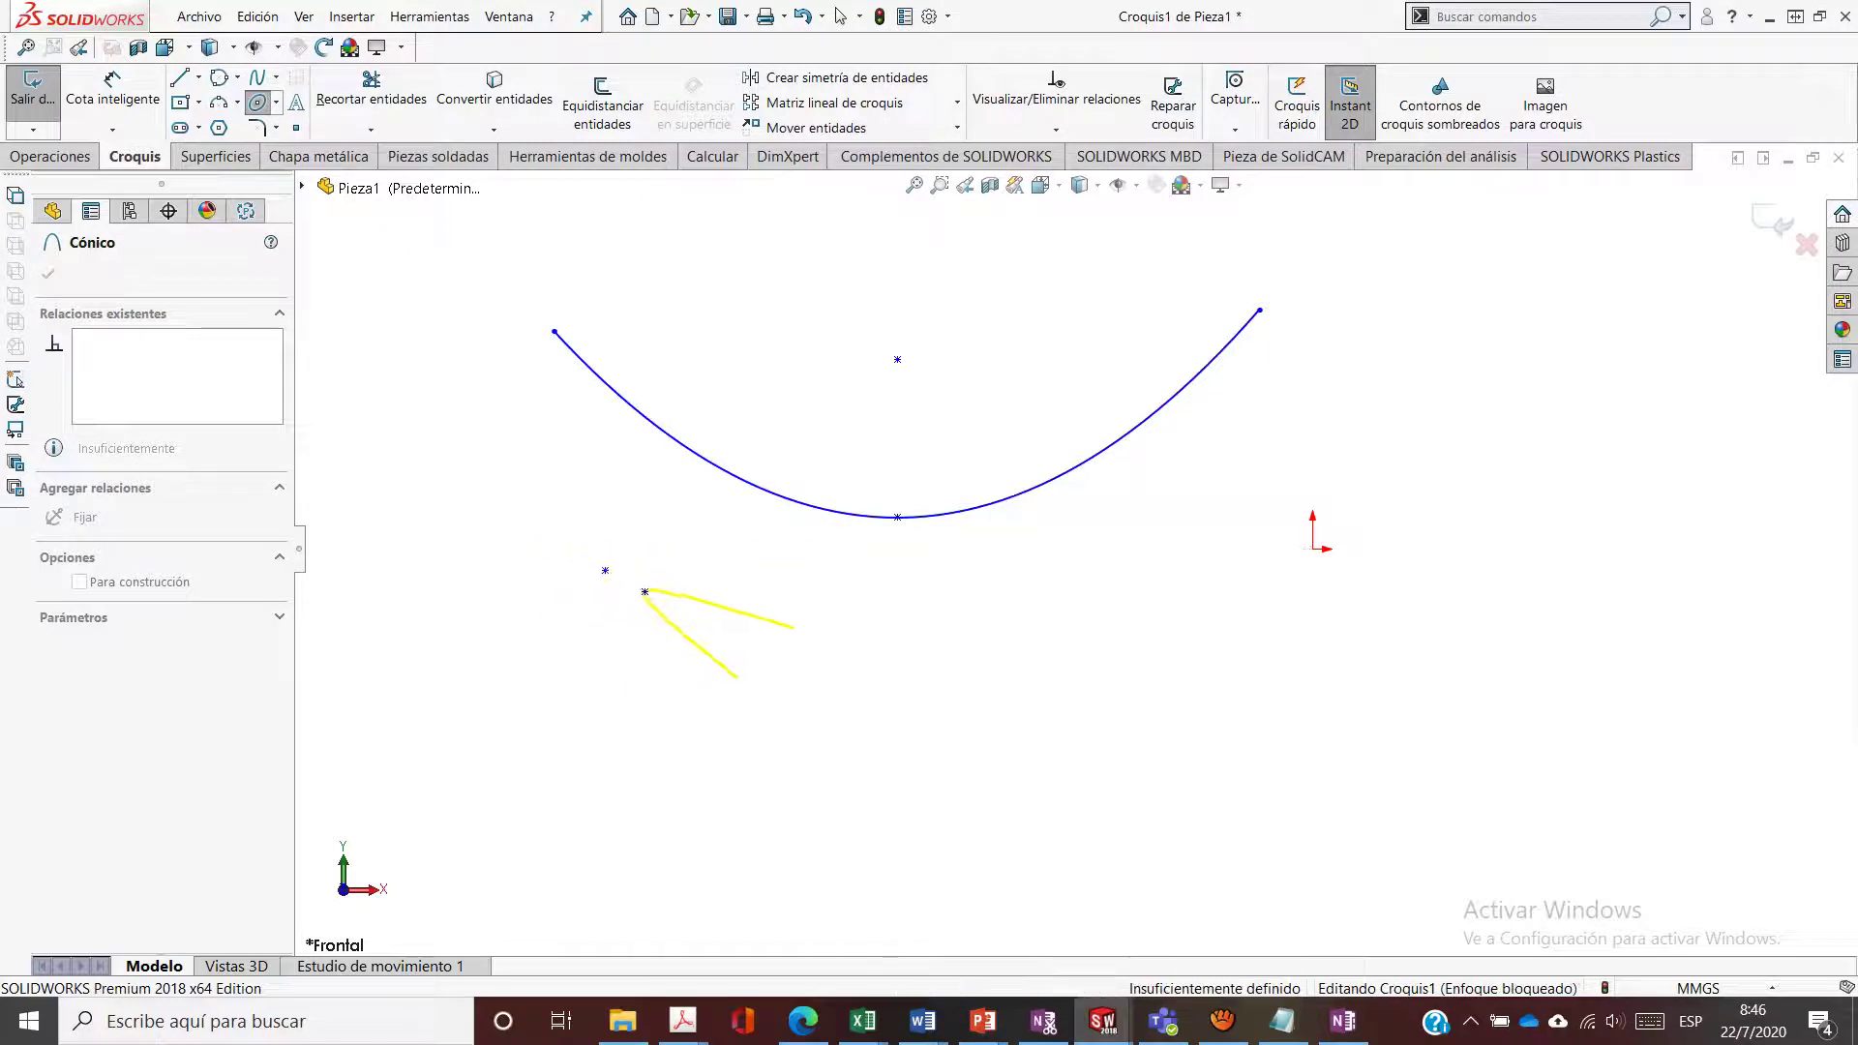
click(645, 591)
click(711, 622)
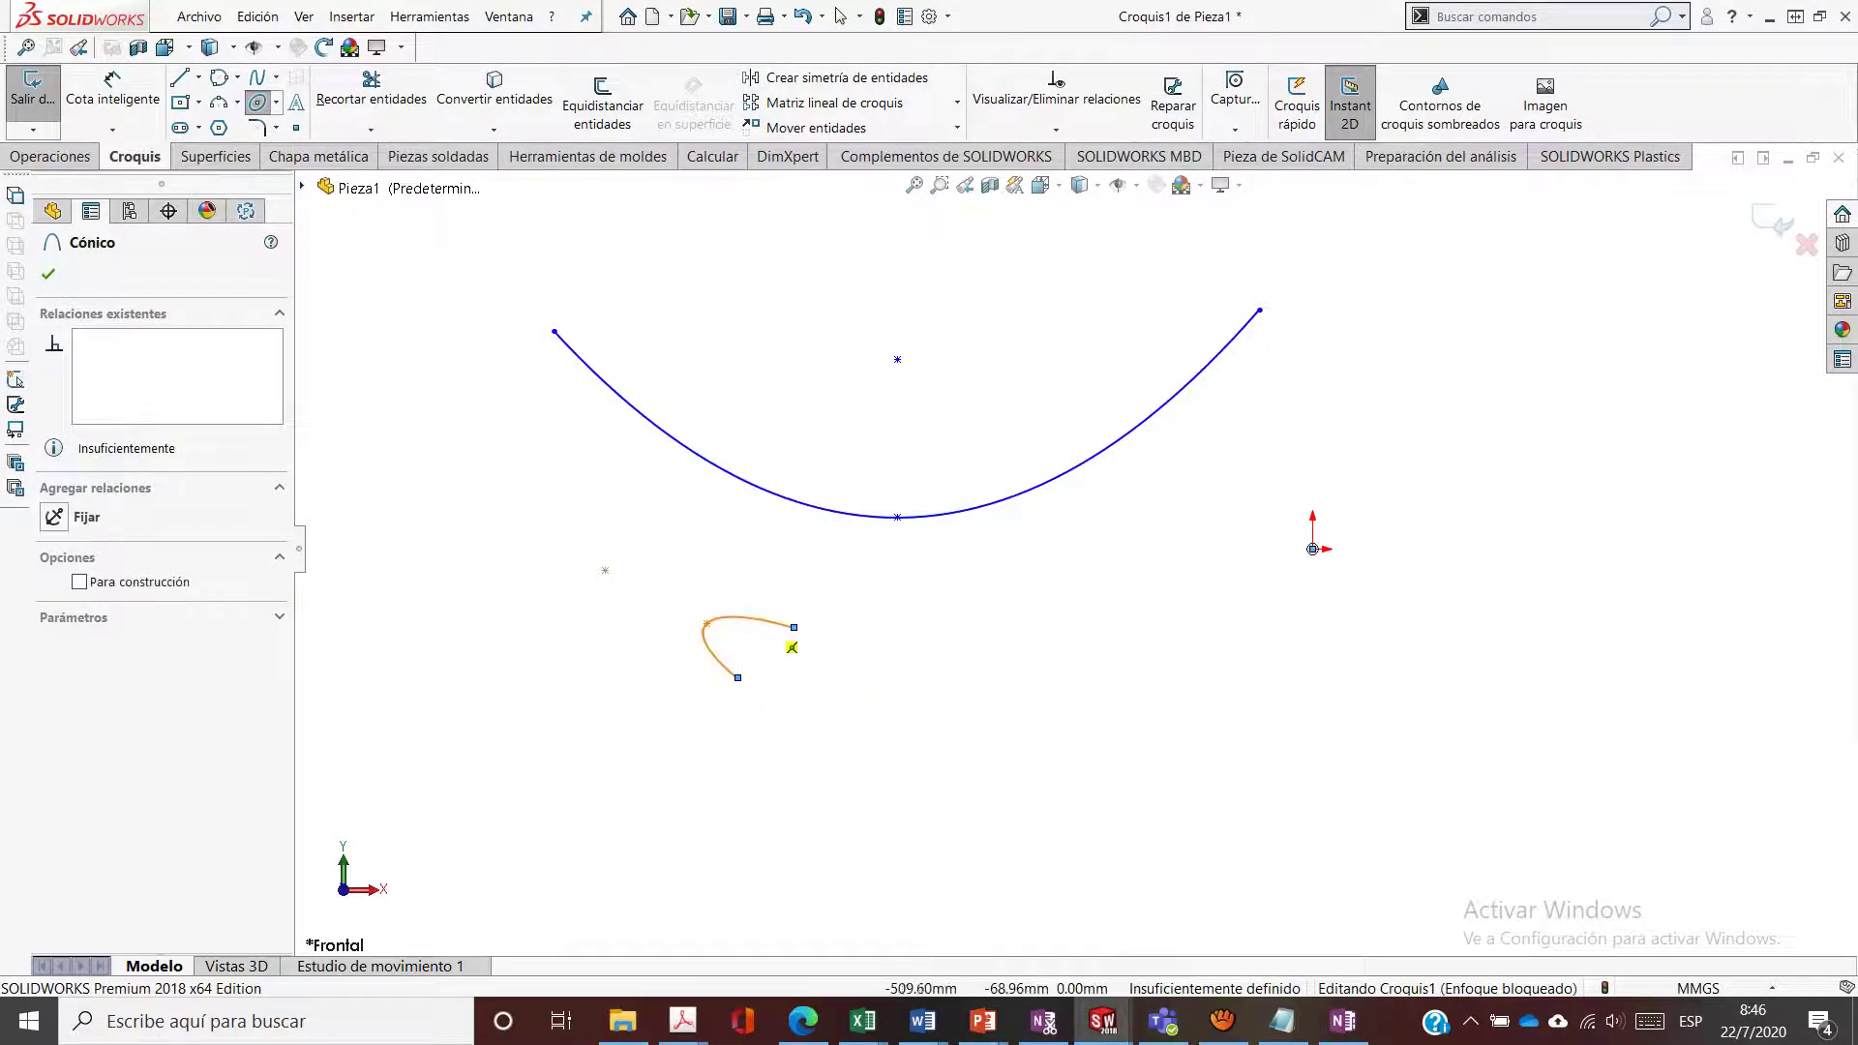
key(Escape)
scroll(682, 679, up, 1)
scroll(682, 679, down, 2)
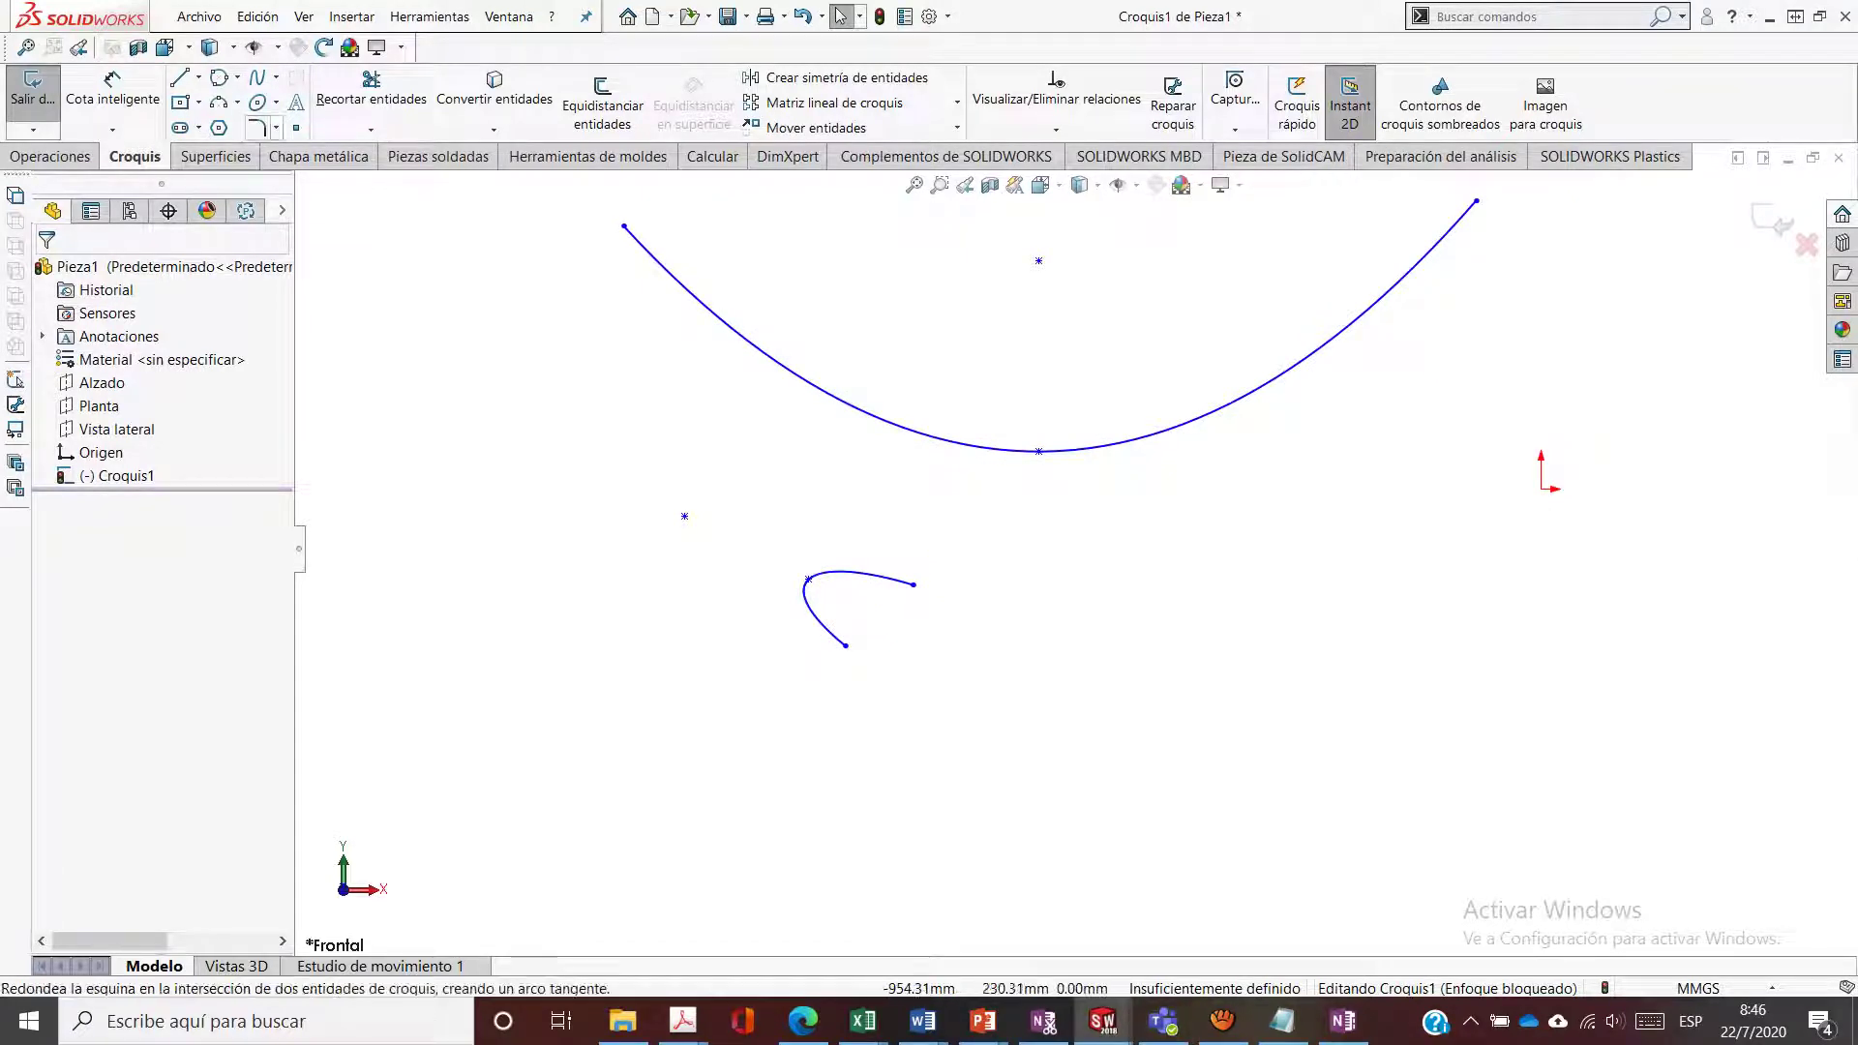
Delete all sketch entities and sketch a centre rectangle about 624 by 507 mm, to the lower left of the origin
scroll(988, 399, up, 3)
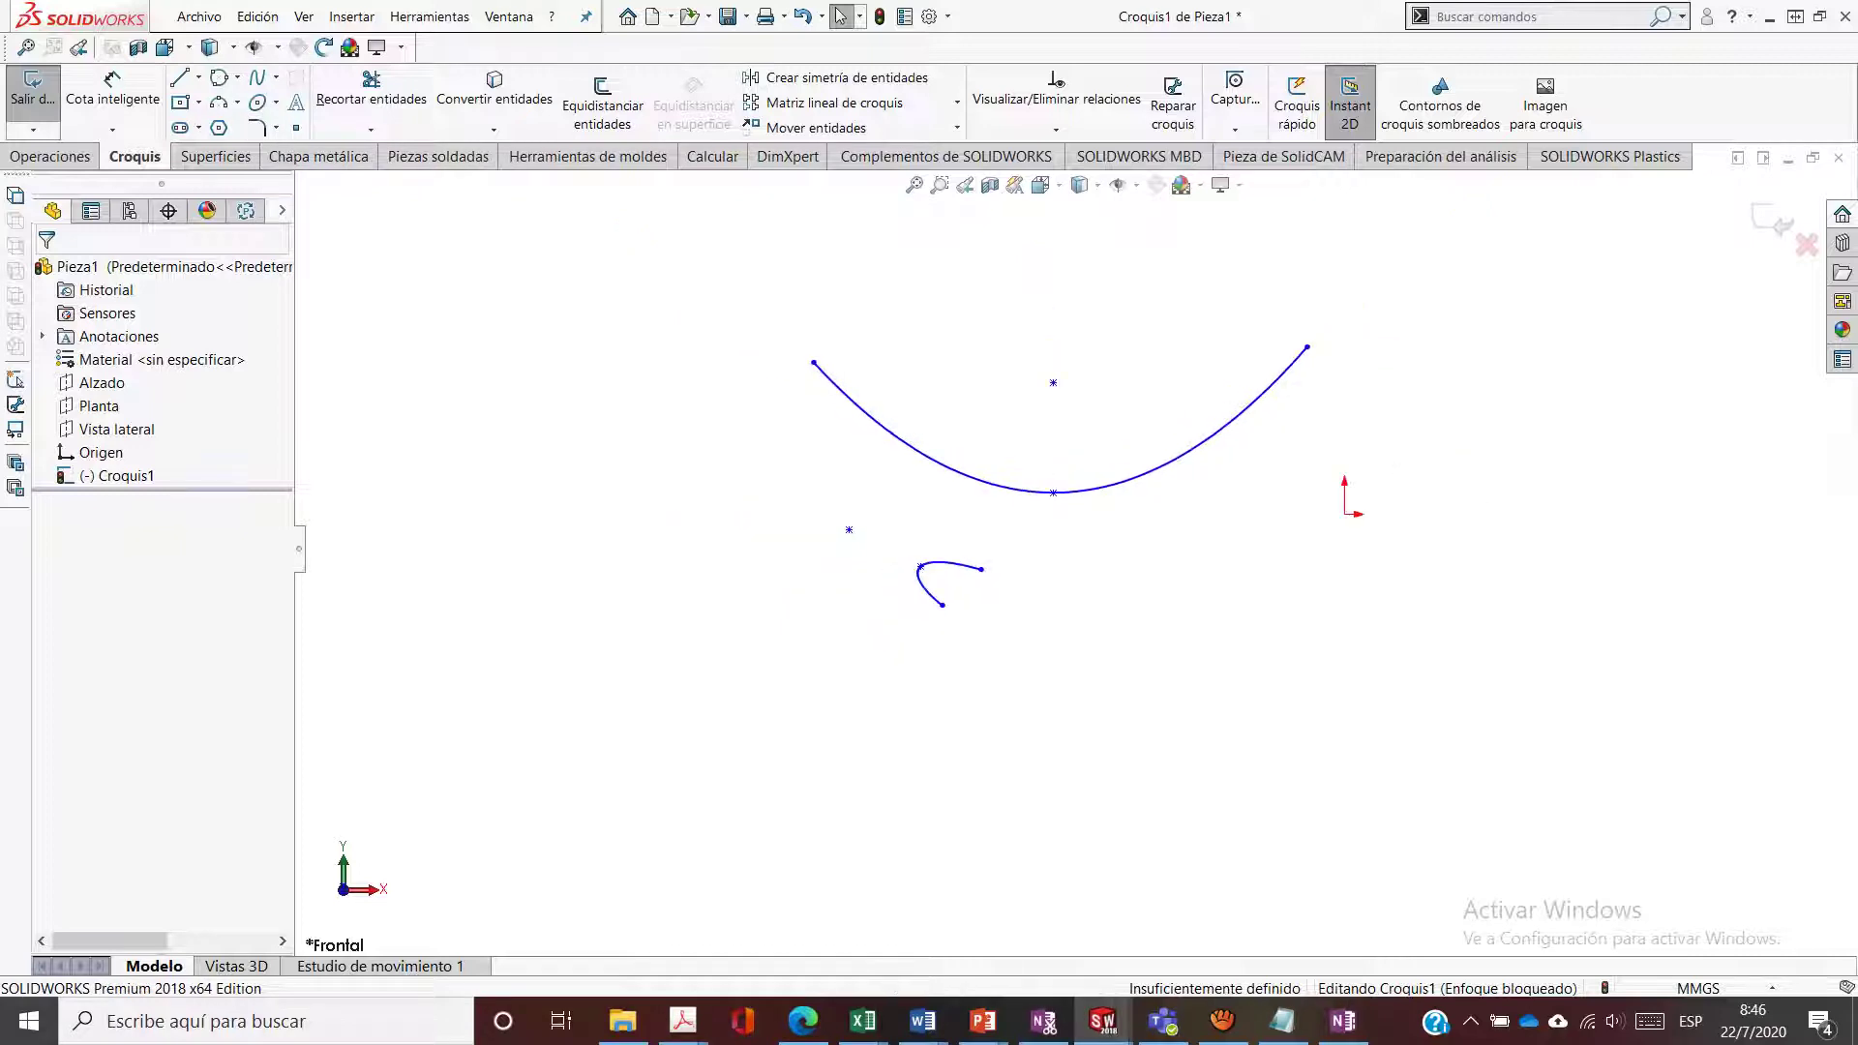
mouse_move(697, 270)
mouse_down()
mouse_move(1661, 387)
mouse_move(844, 748)
mouse_move(697, 271)
mouse_up()
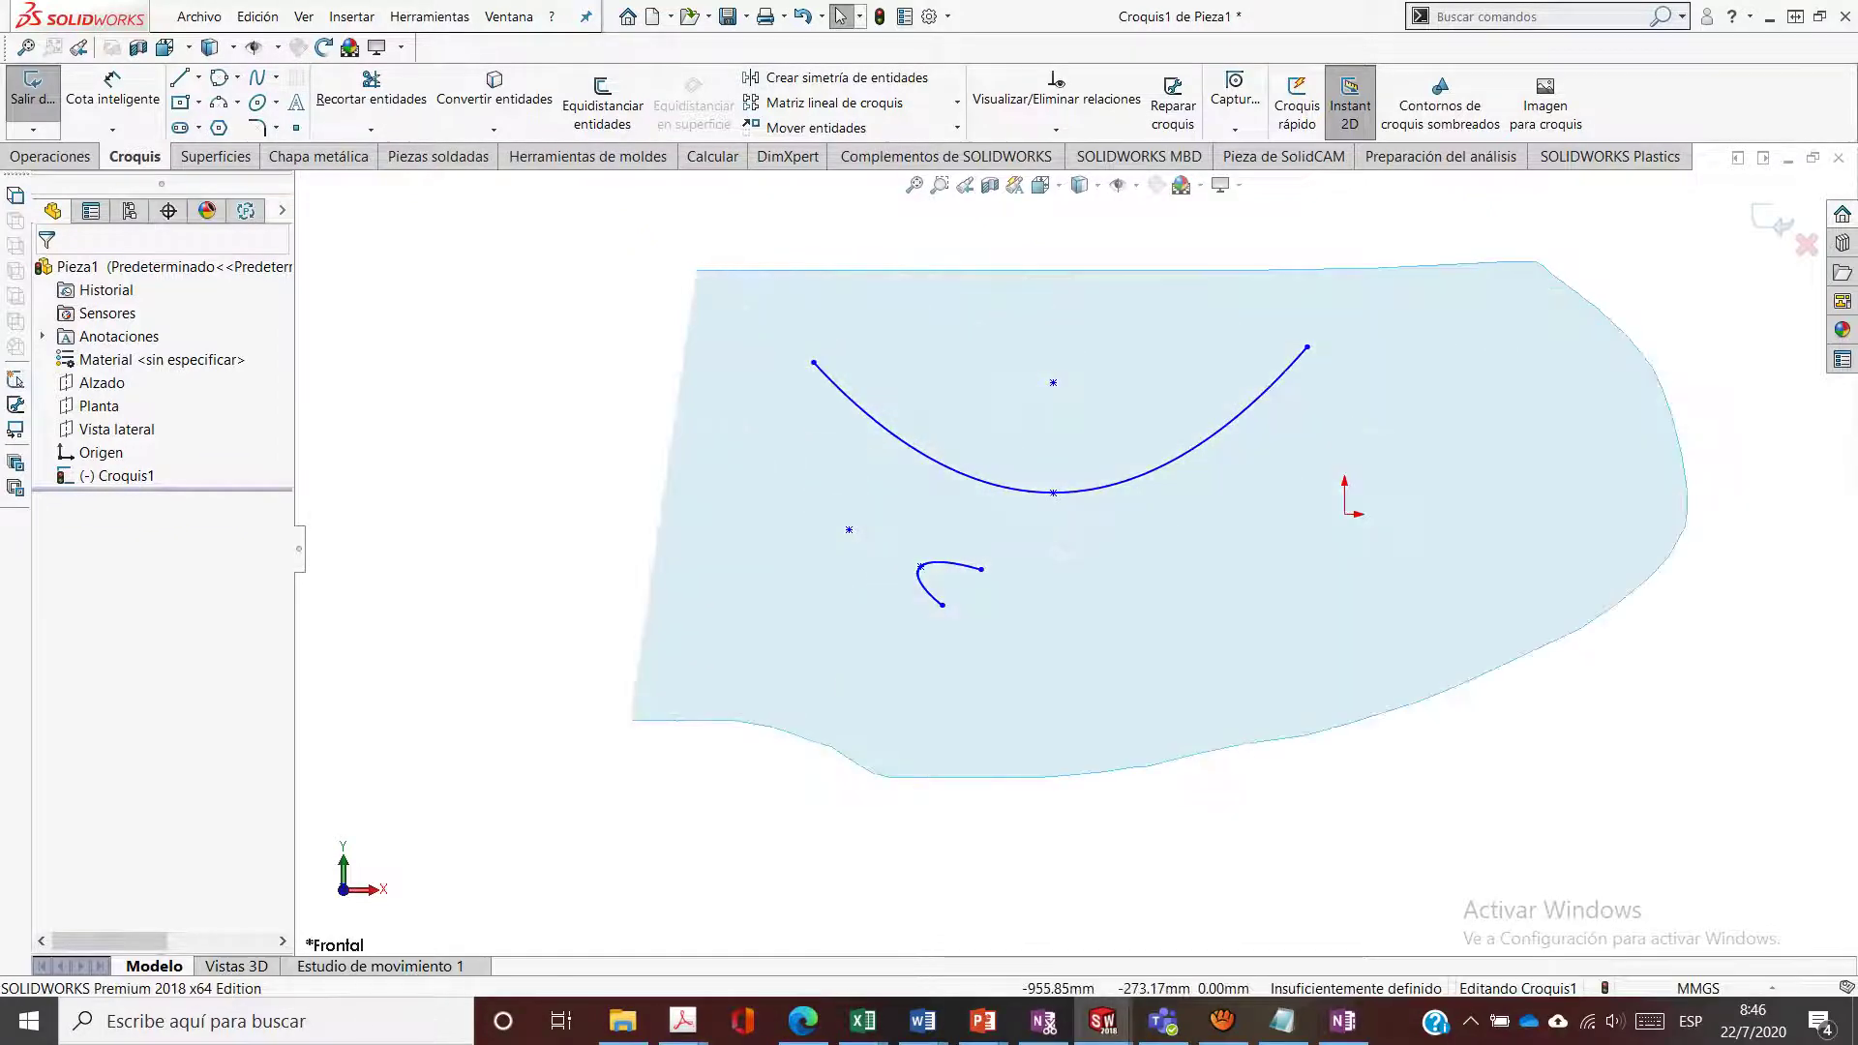
key(Delete)
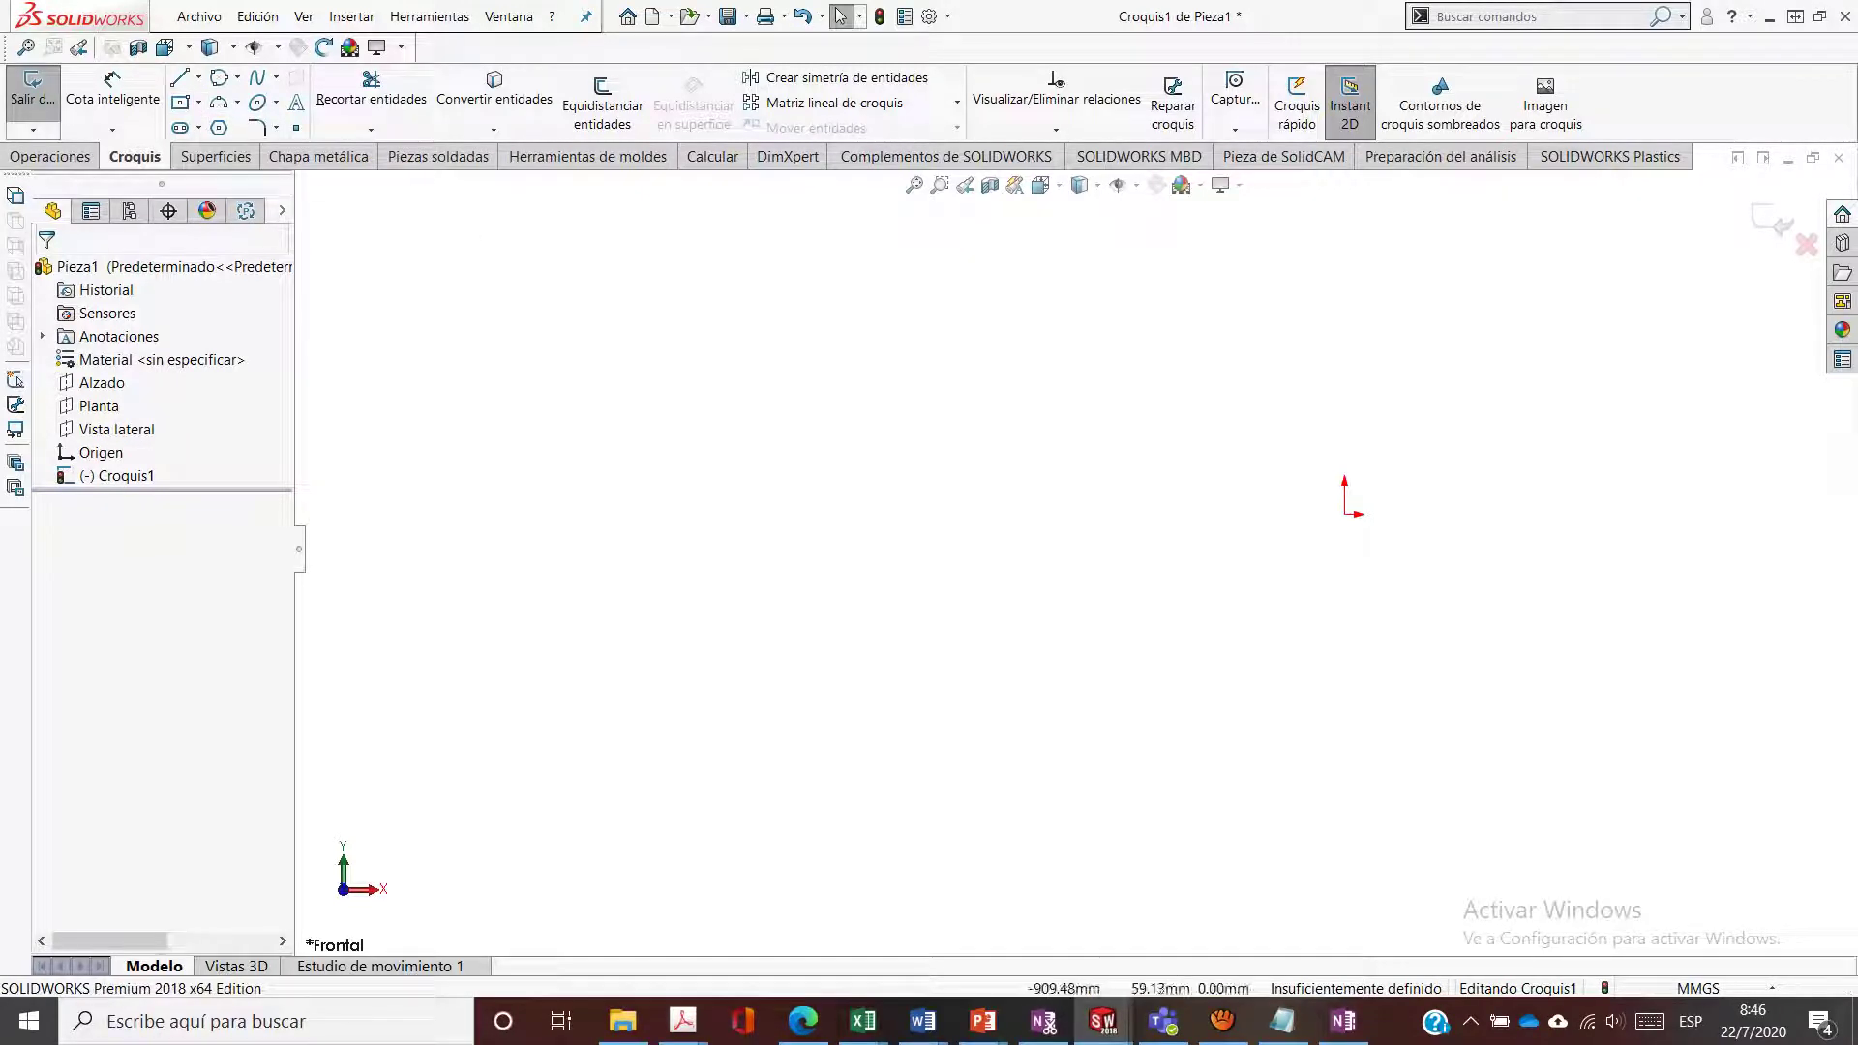
click(181, 102)
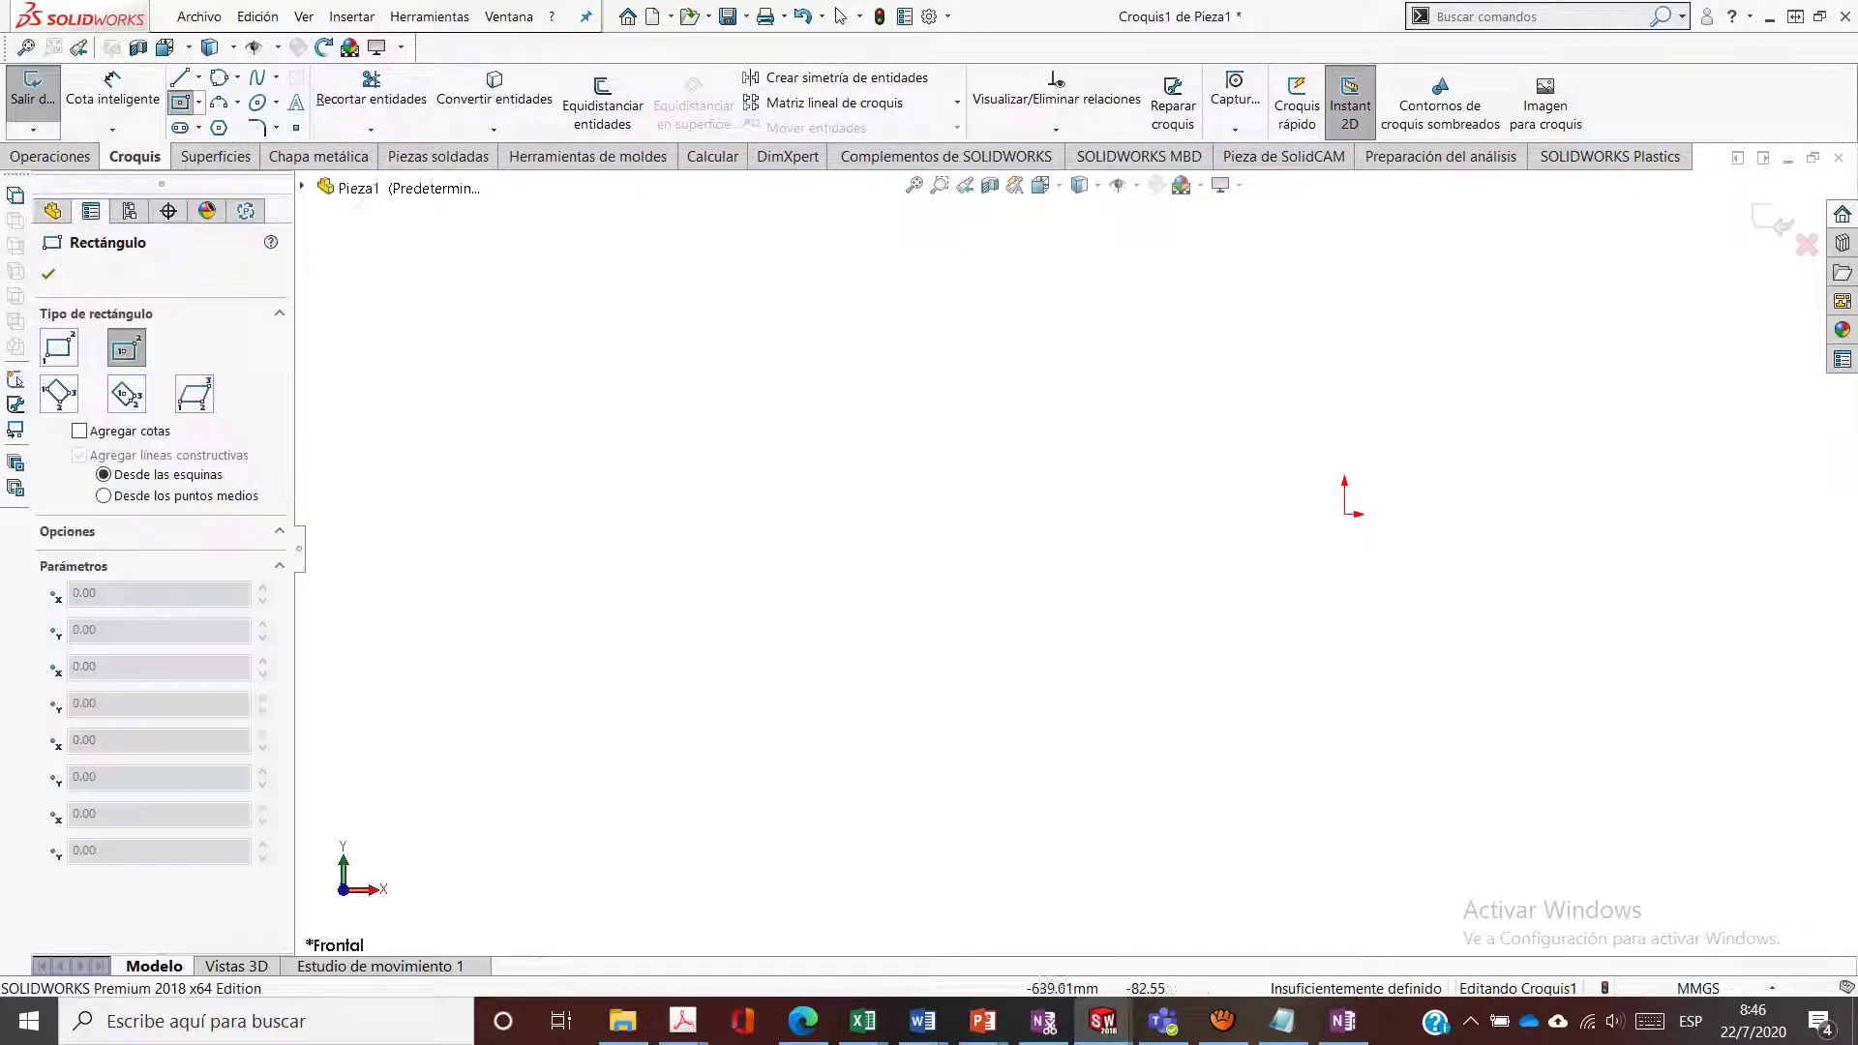
click(789, 553)
click(551, 361)
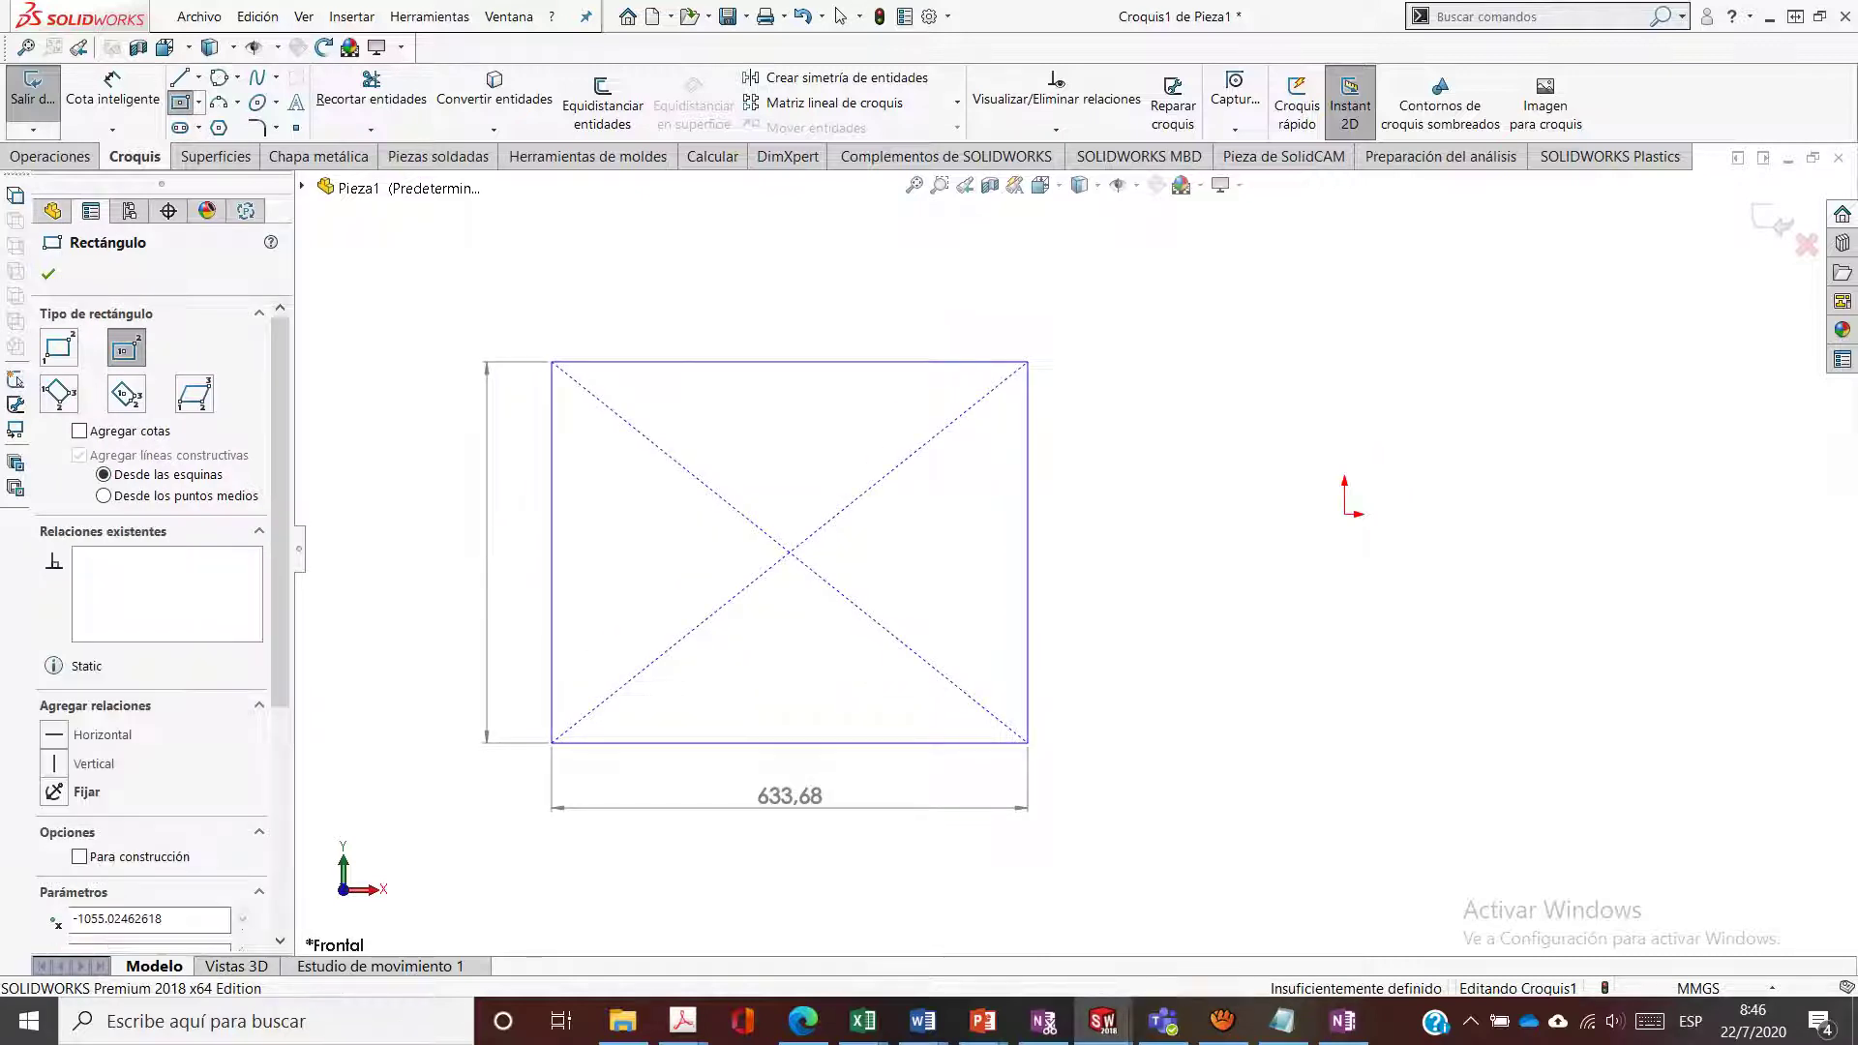
key(Escape)
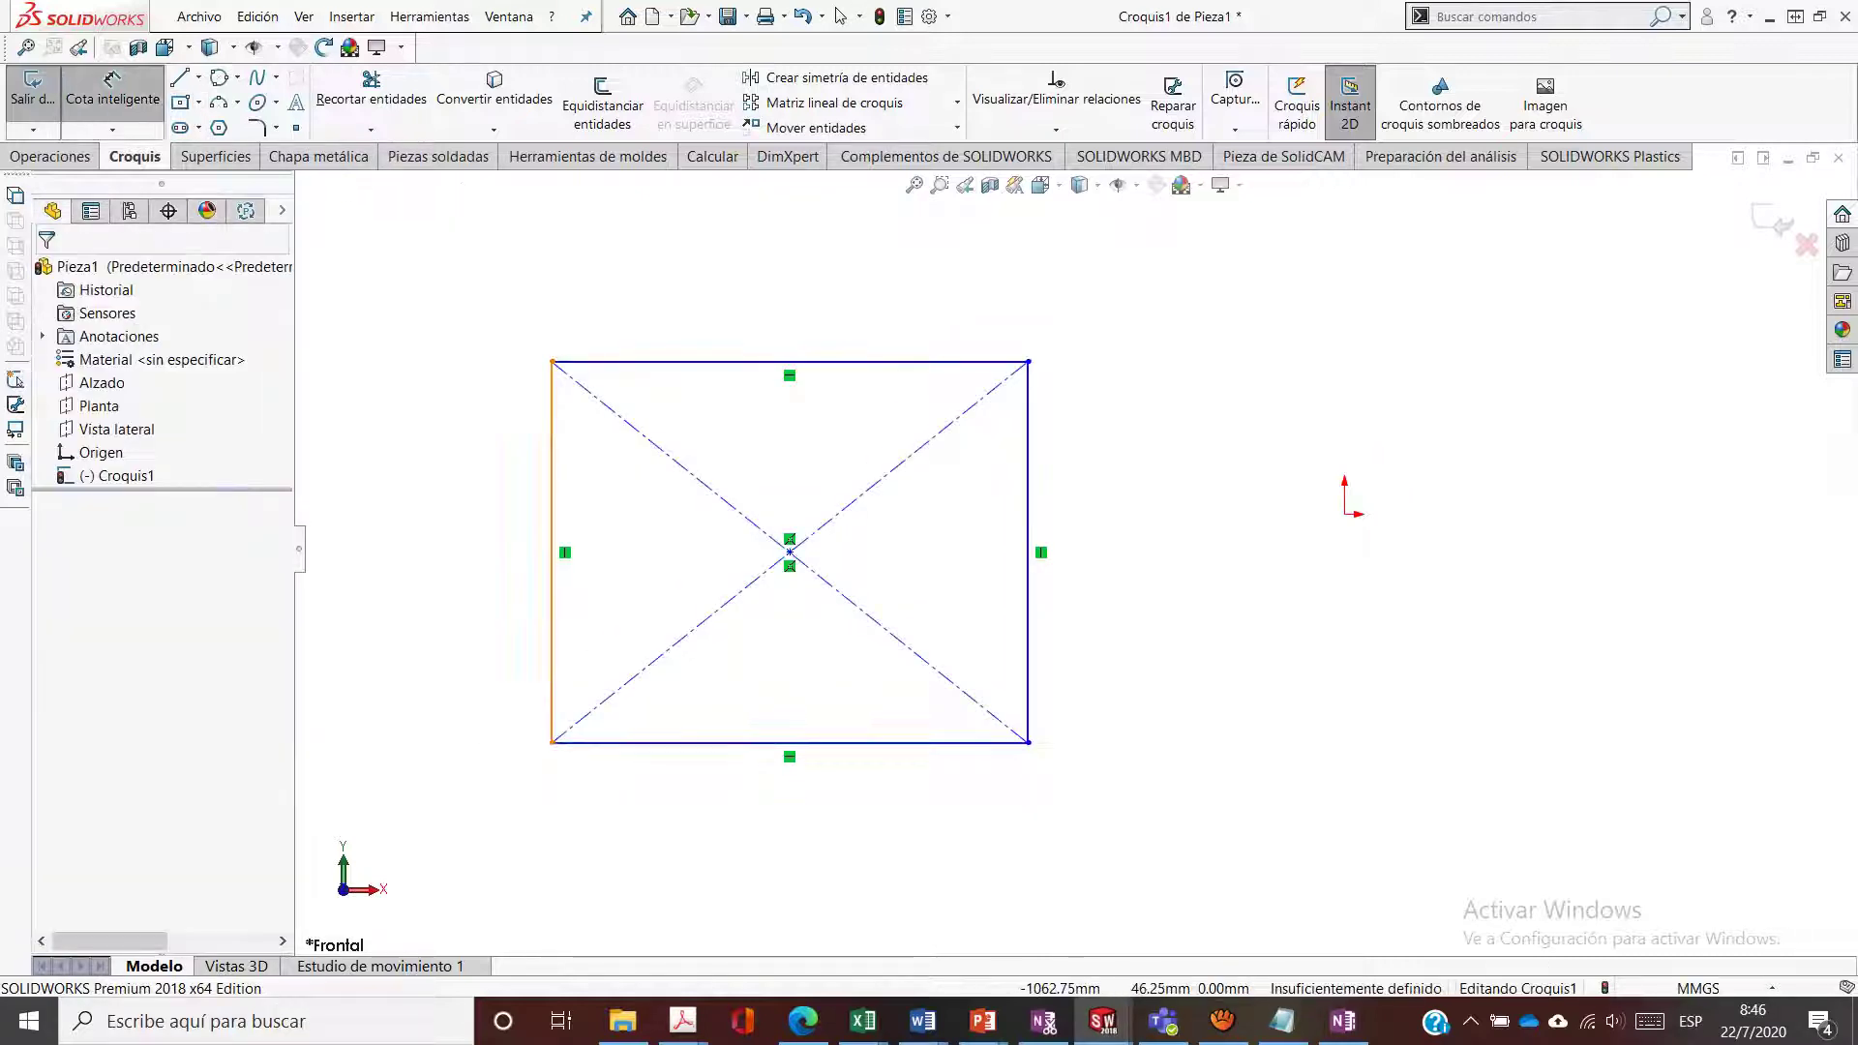
Dimension the rectangle's left side and its lower side to 500 mm each
click(551, 458)
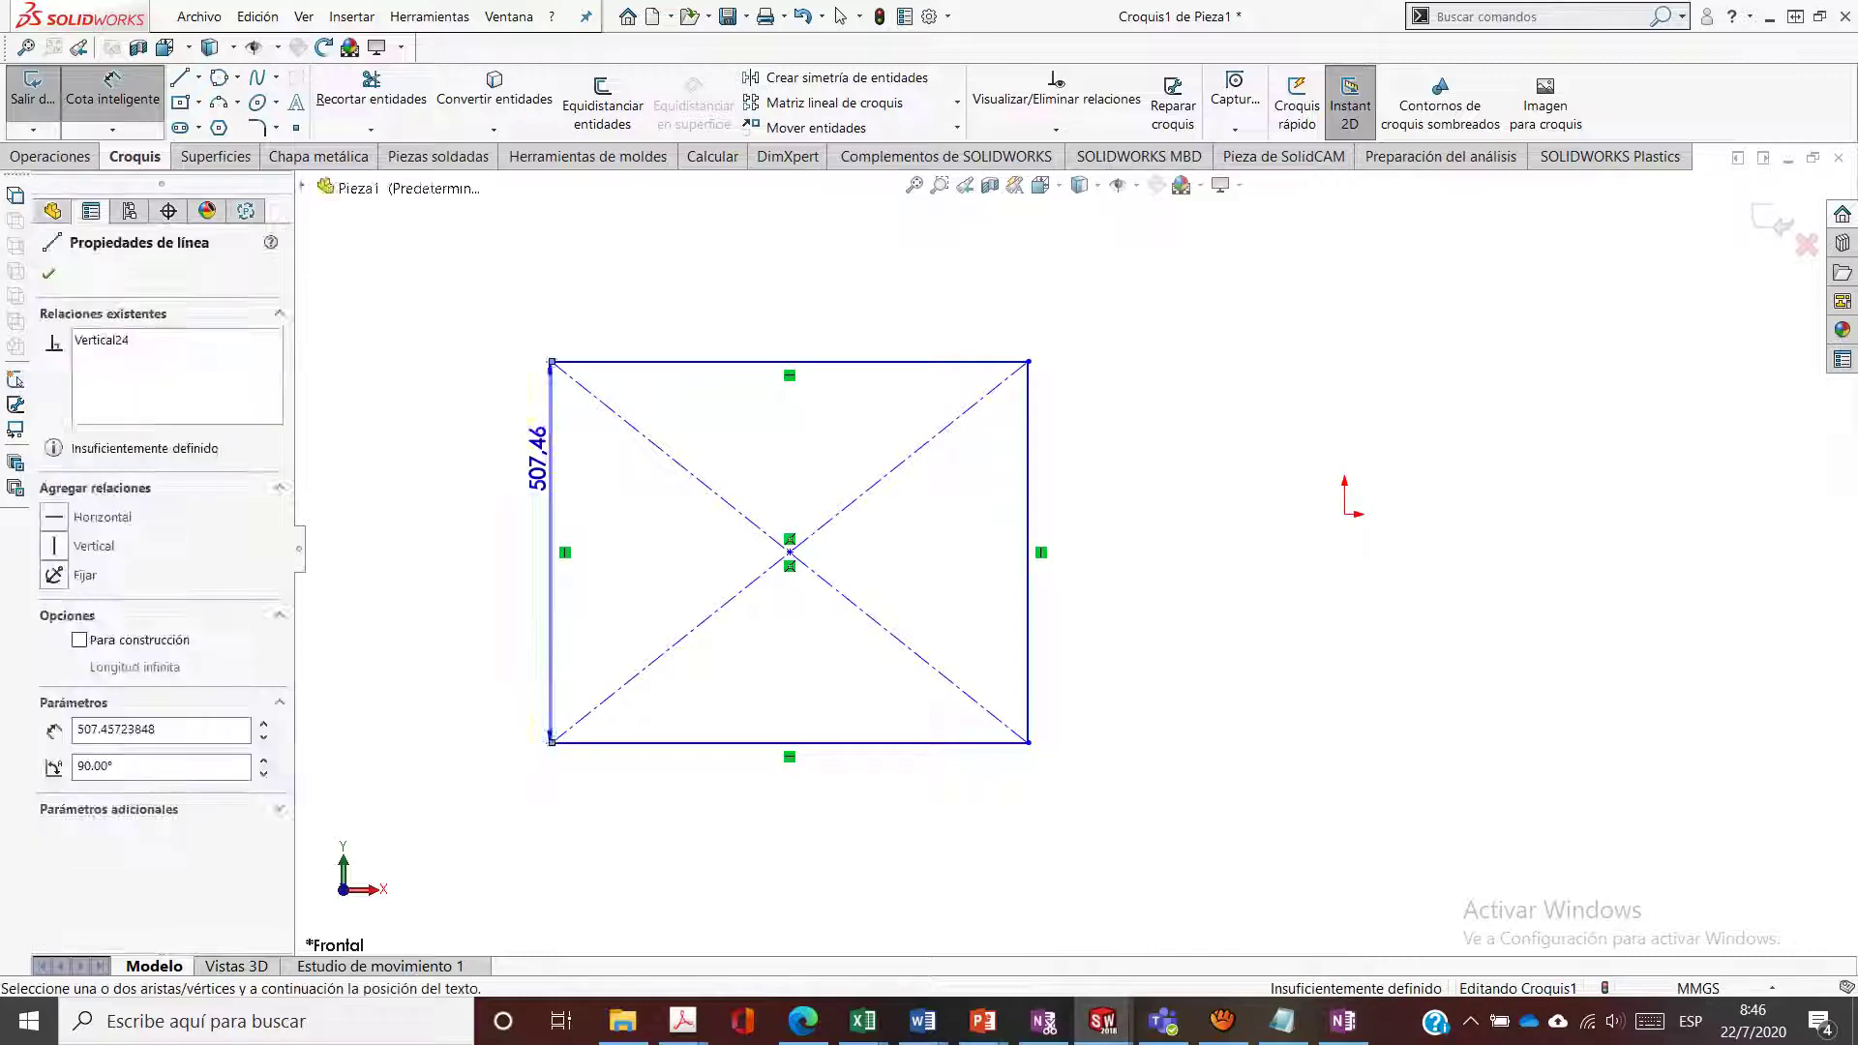
click(488, 518)
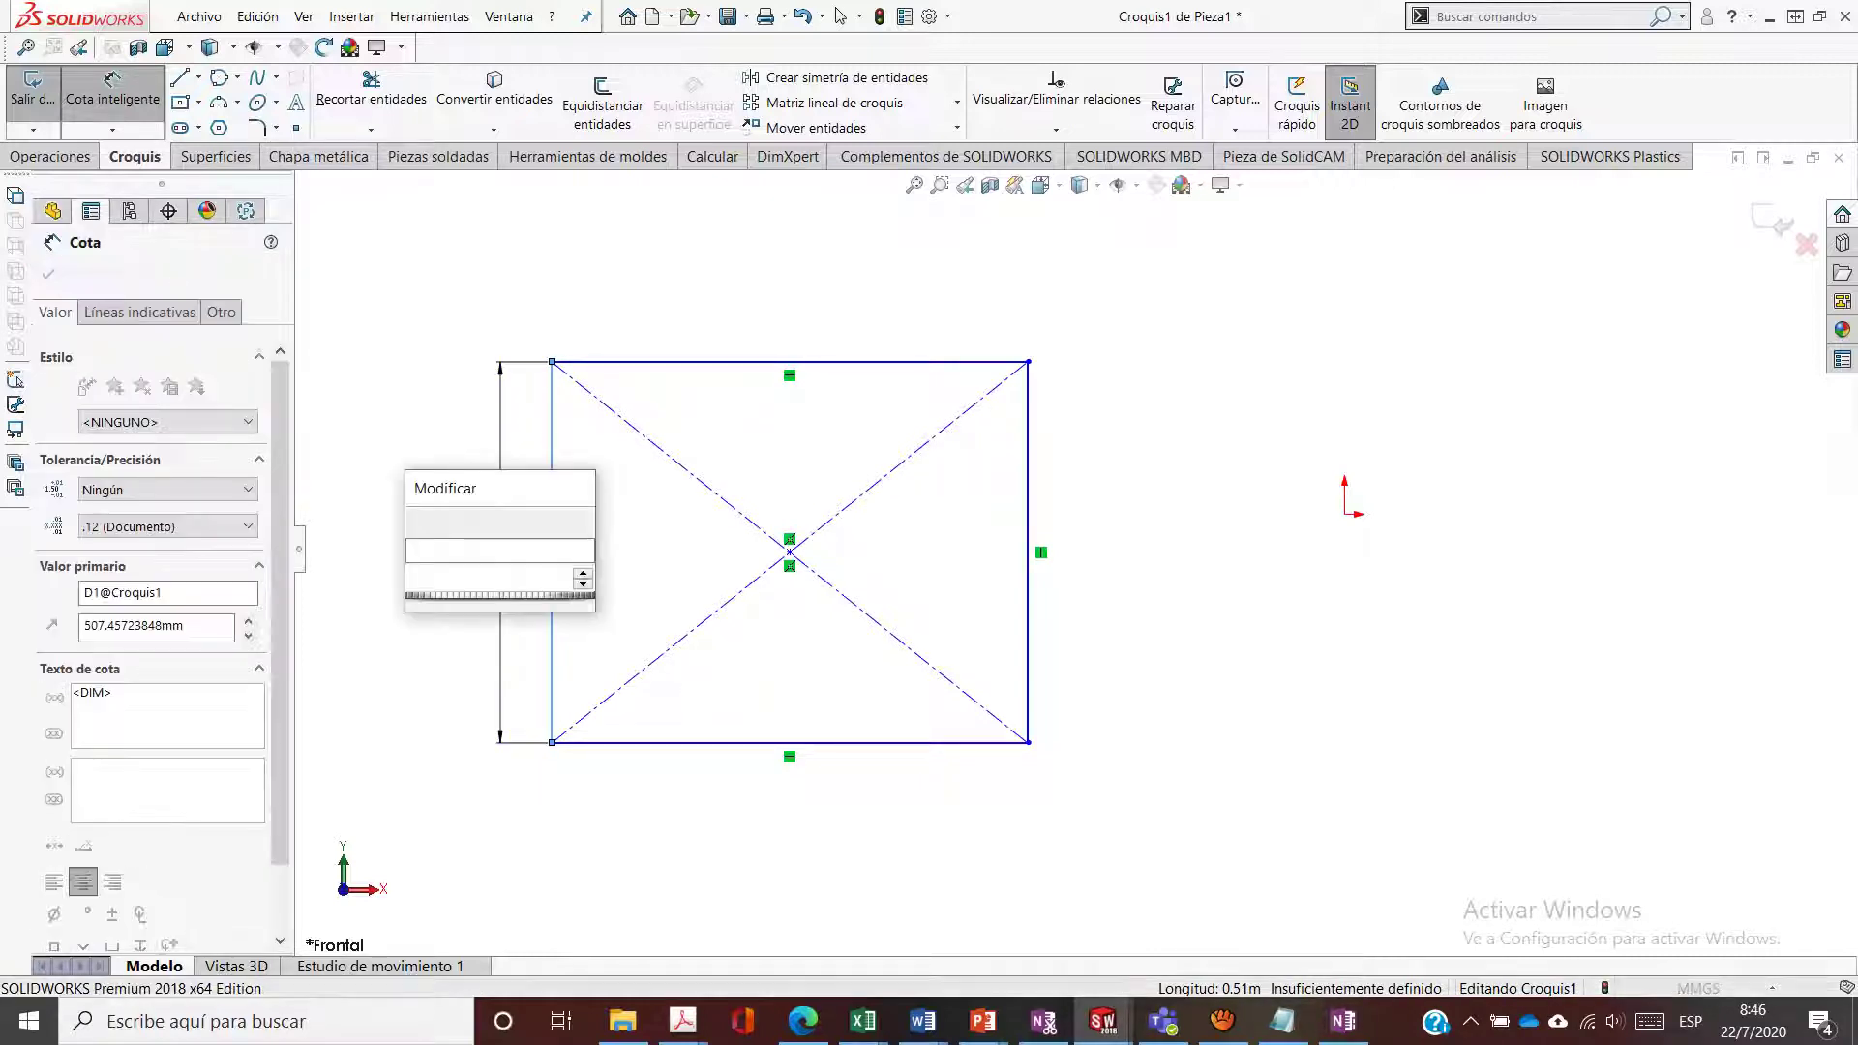
text(500)
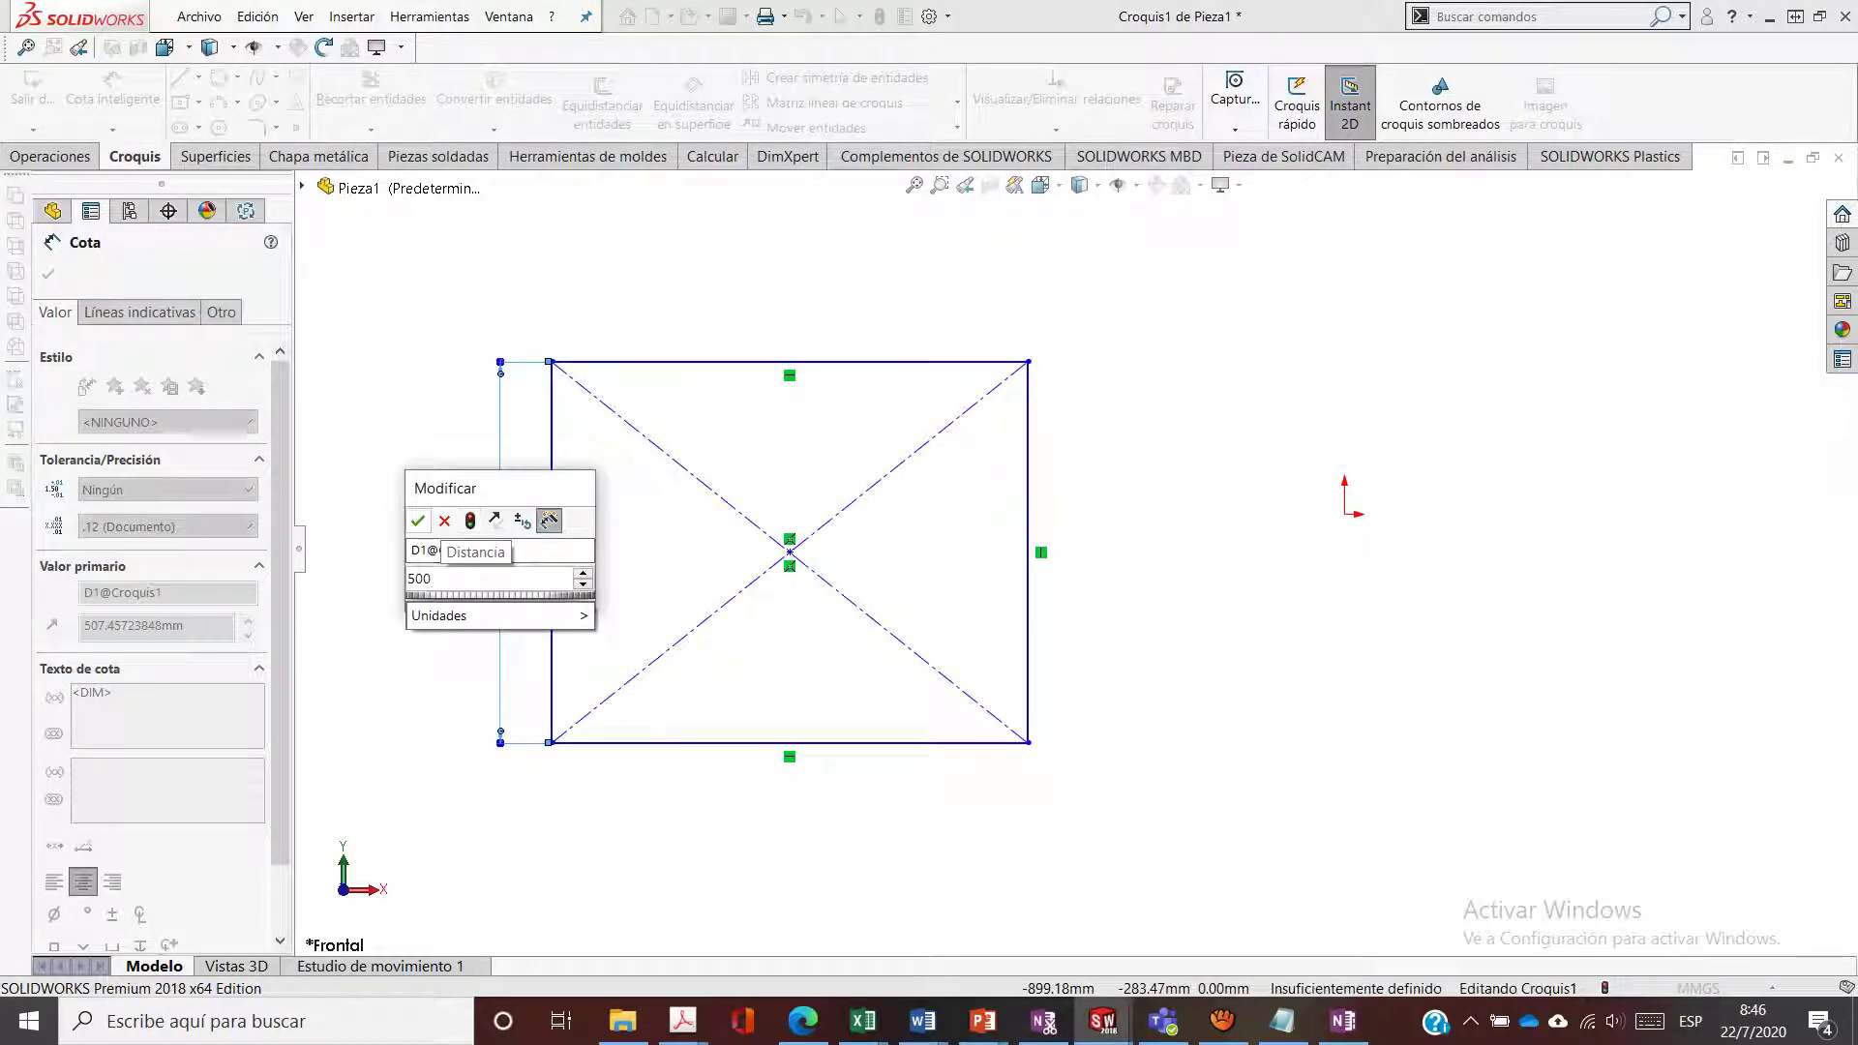
key(Return)
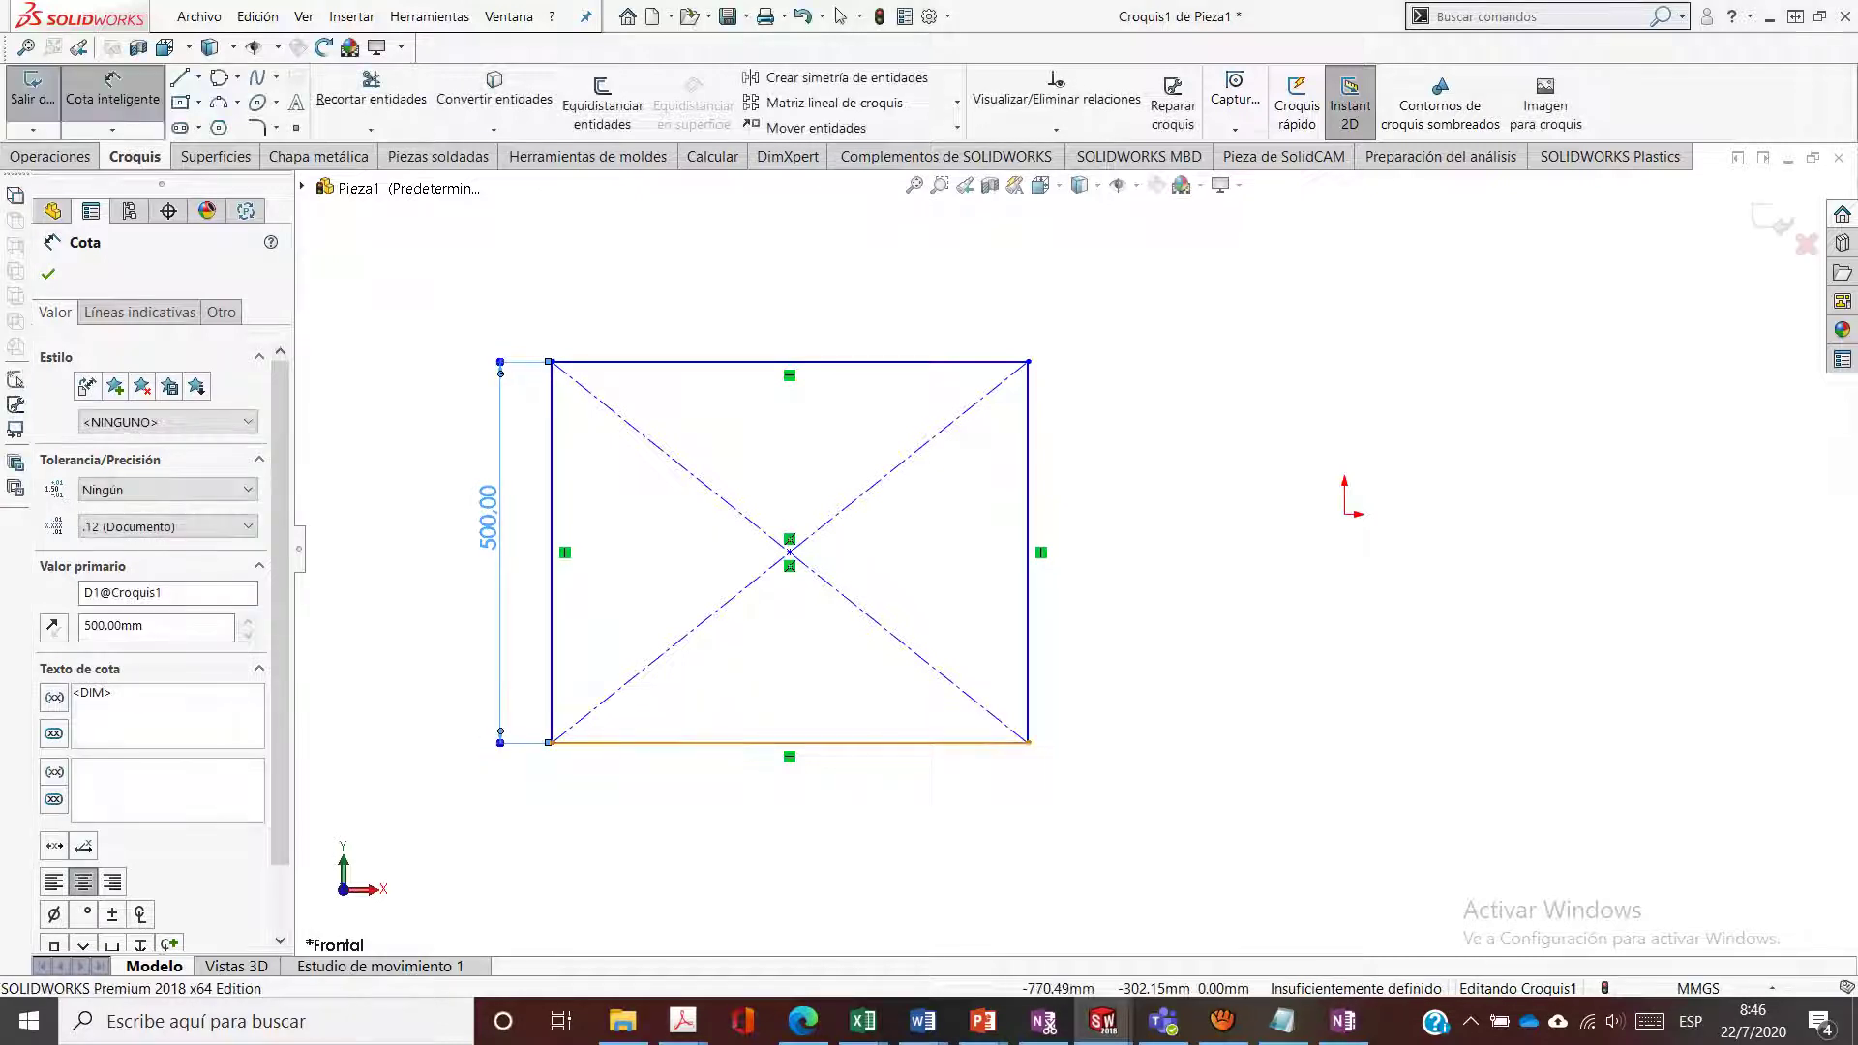
click(755, 743)
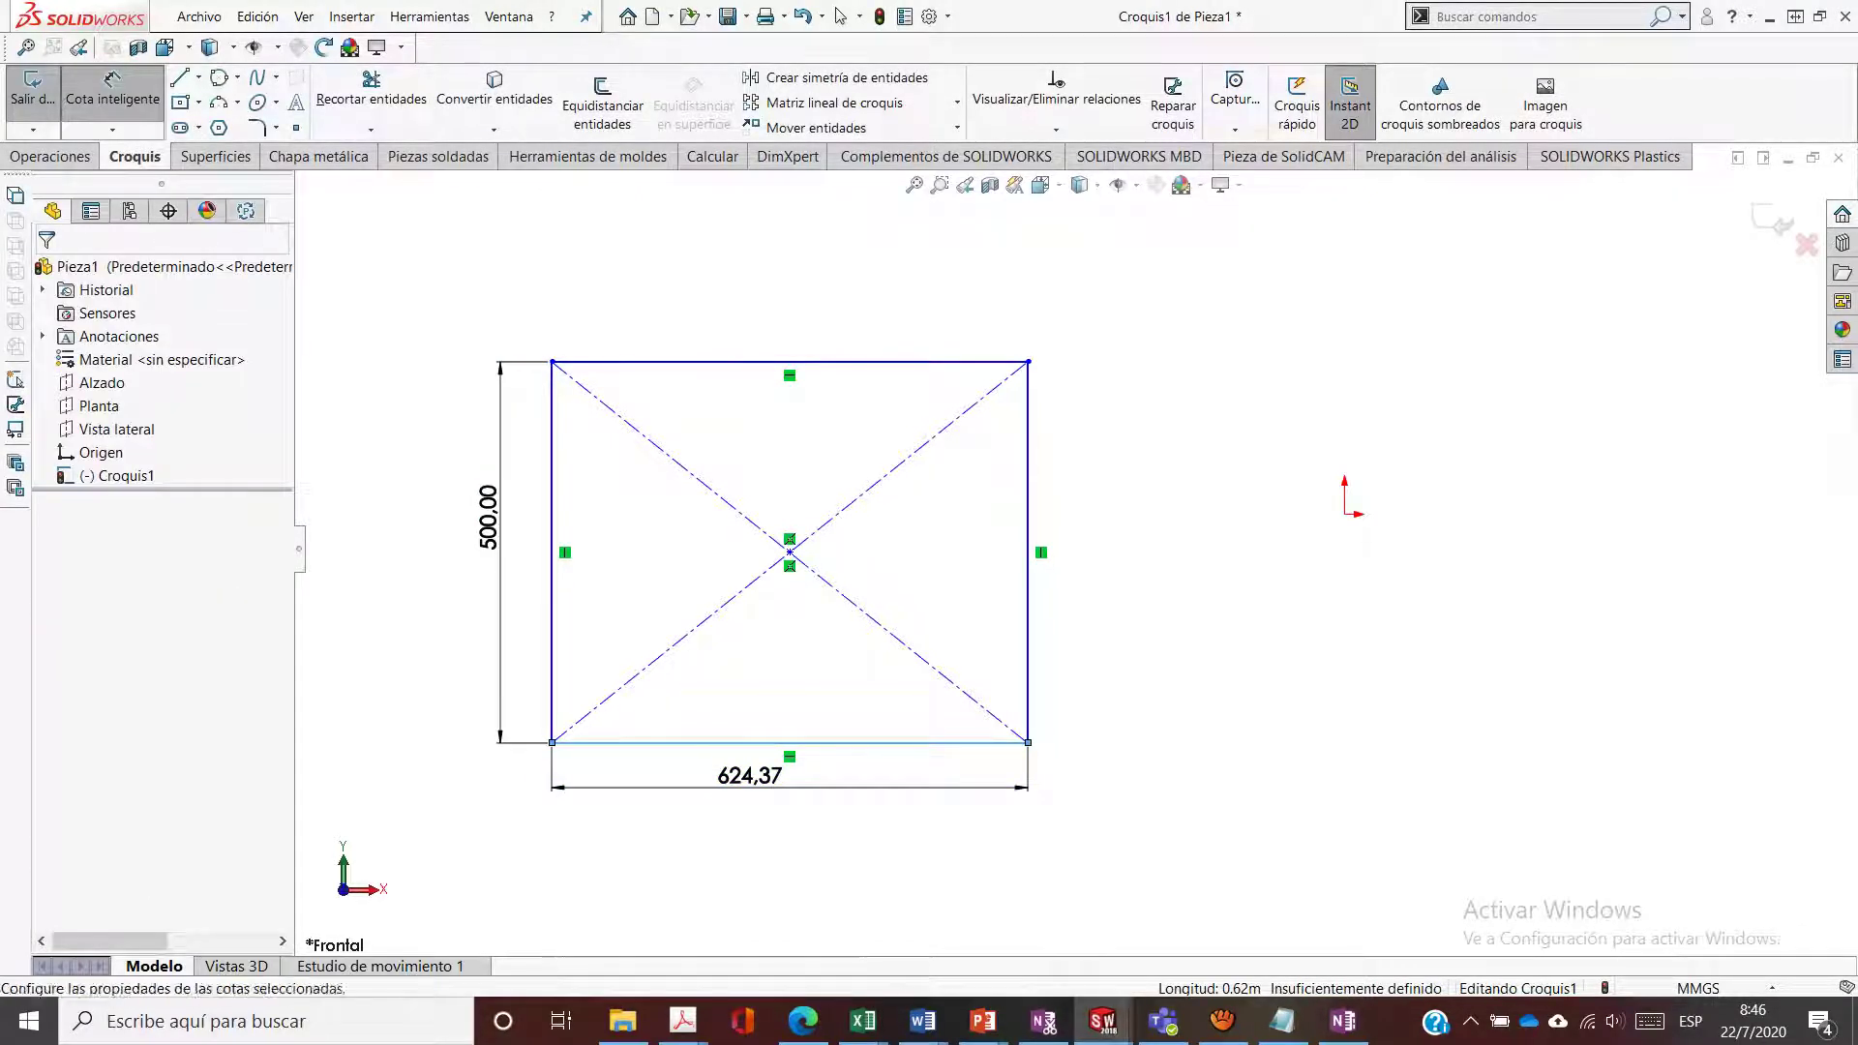
click(749, 774)
text(500)
key(Return)
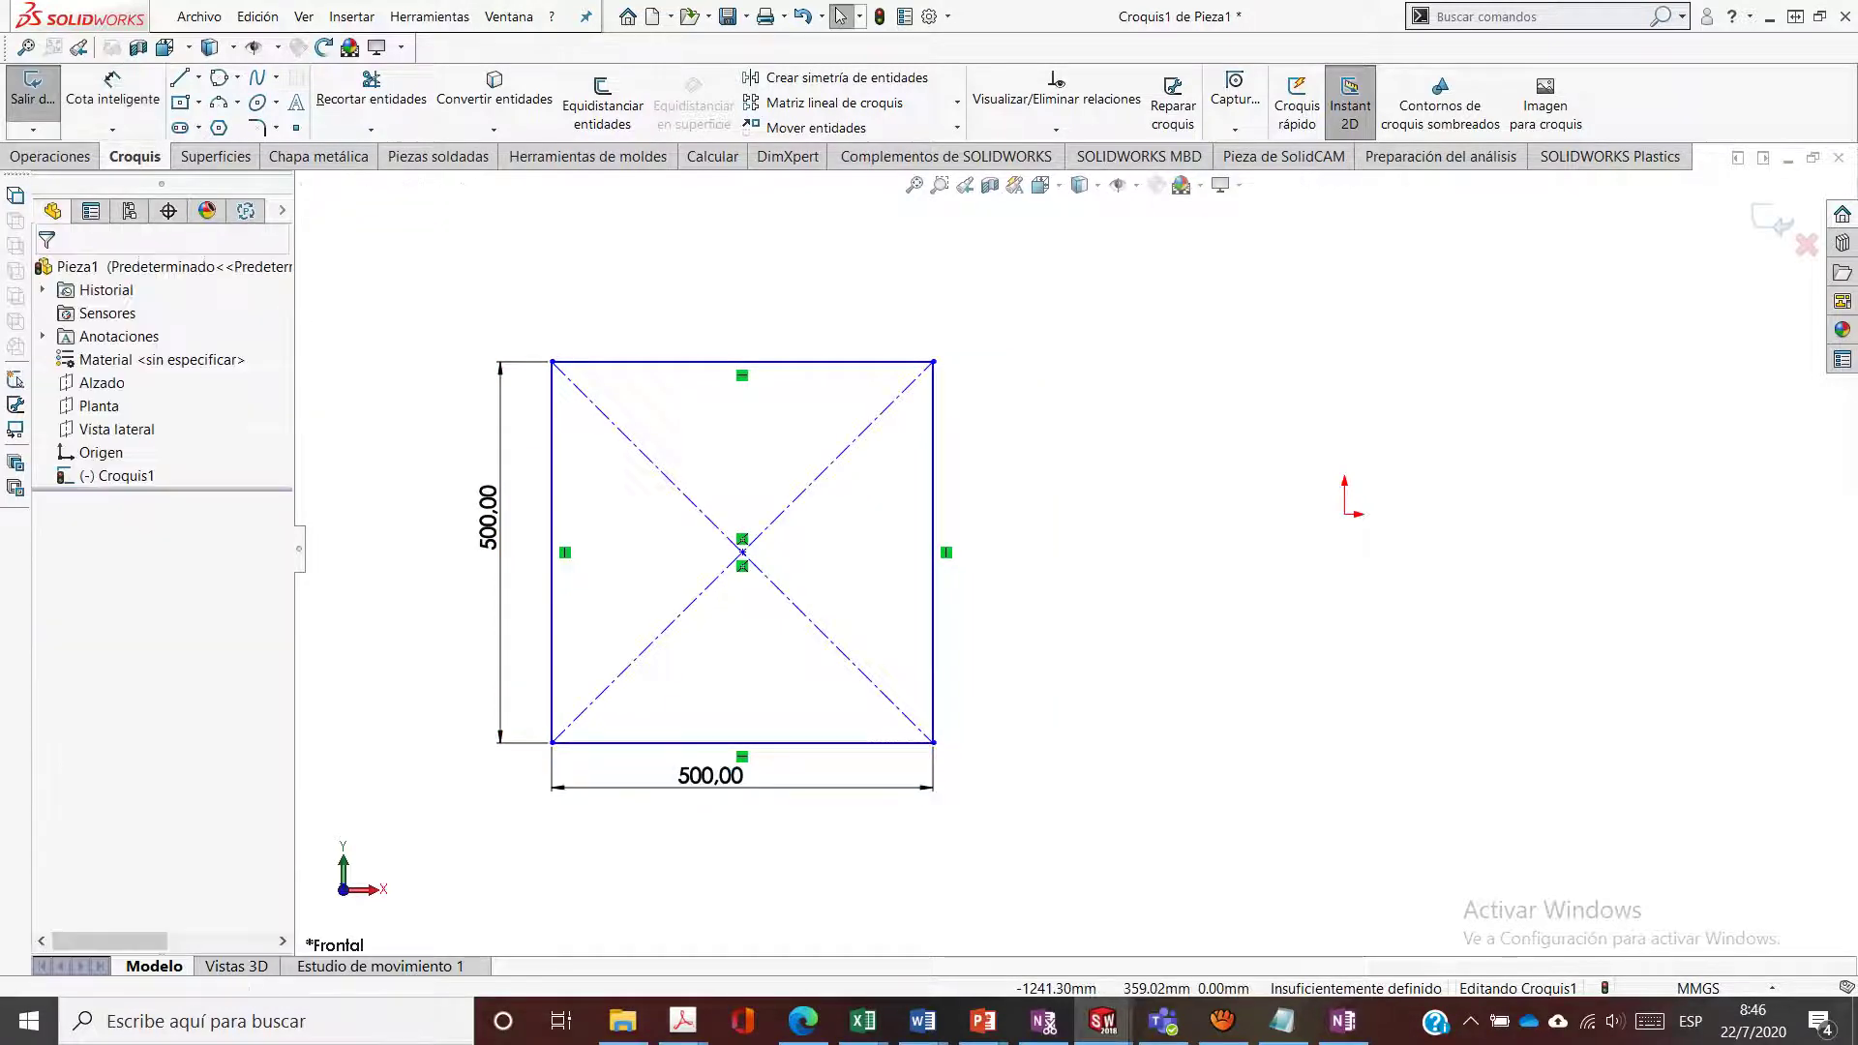
key(Escape)
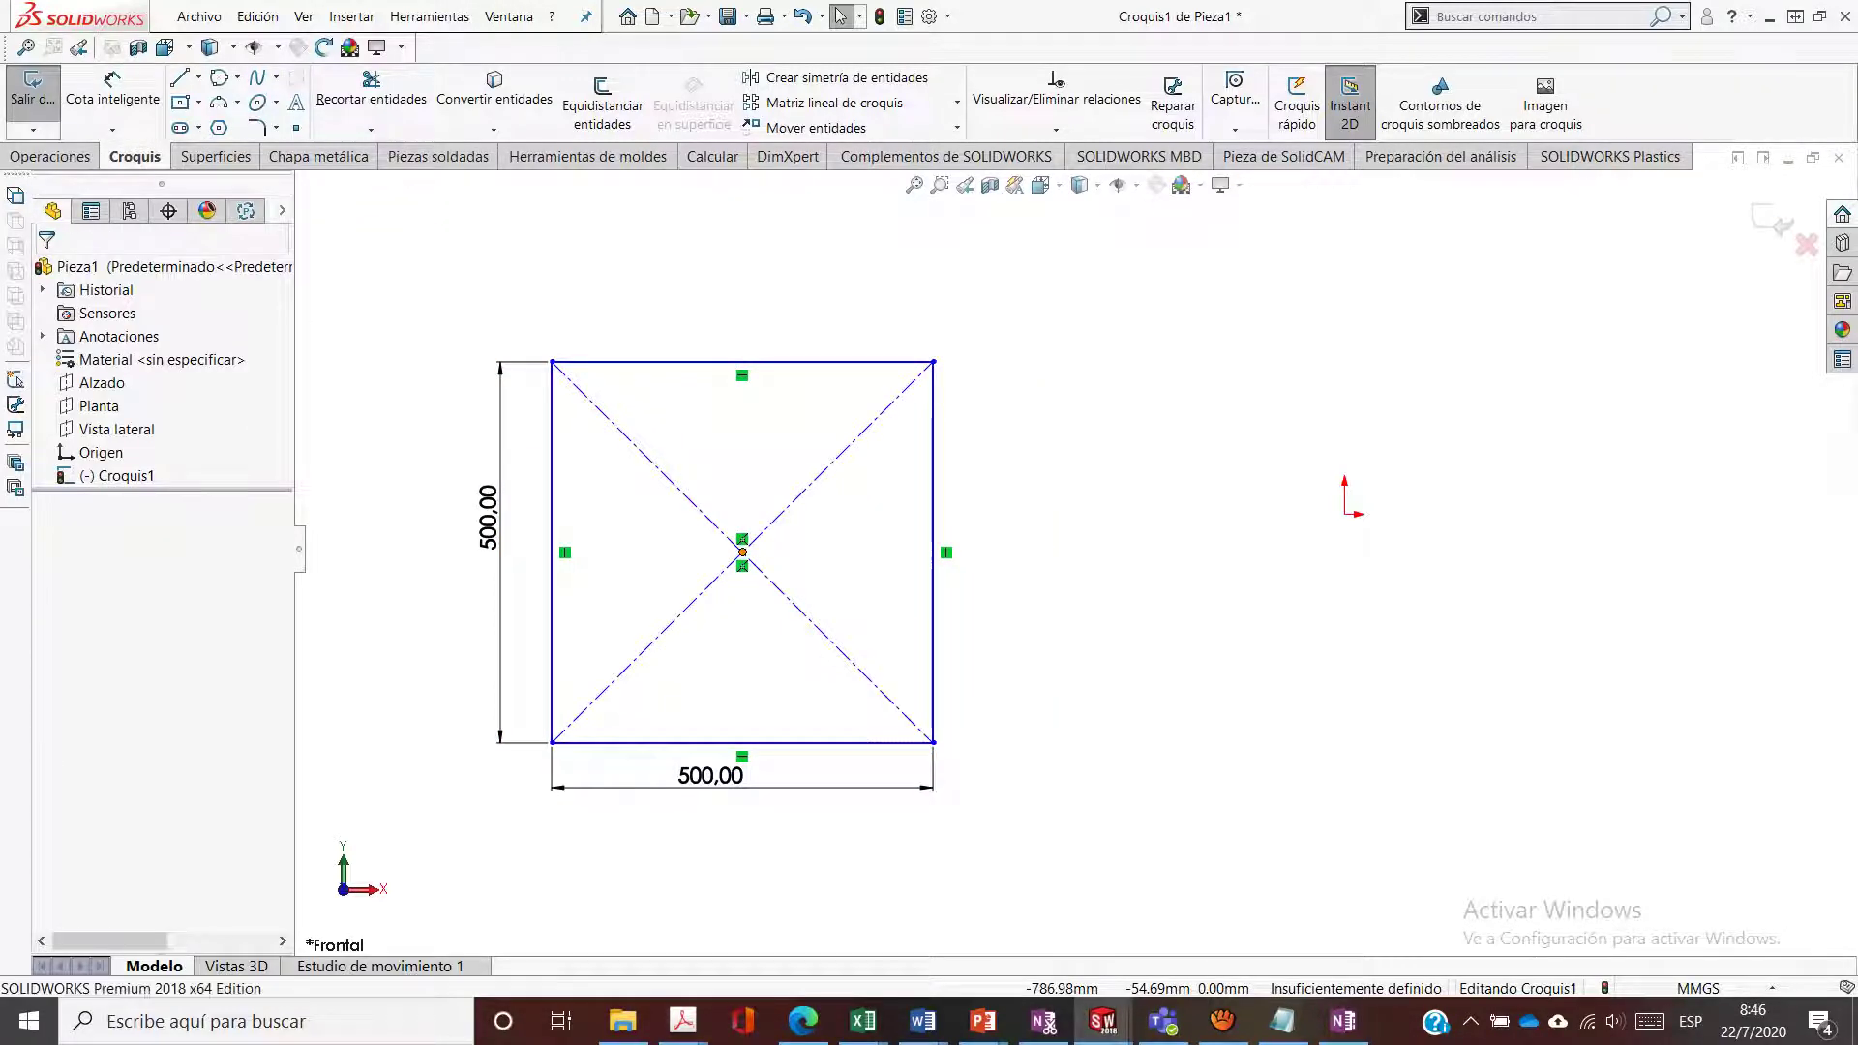
Move the square's centre point onto the sketch origin so that the two coincide
click(742, 552)
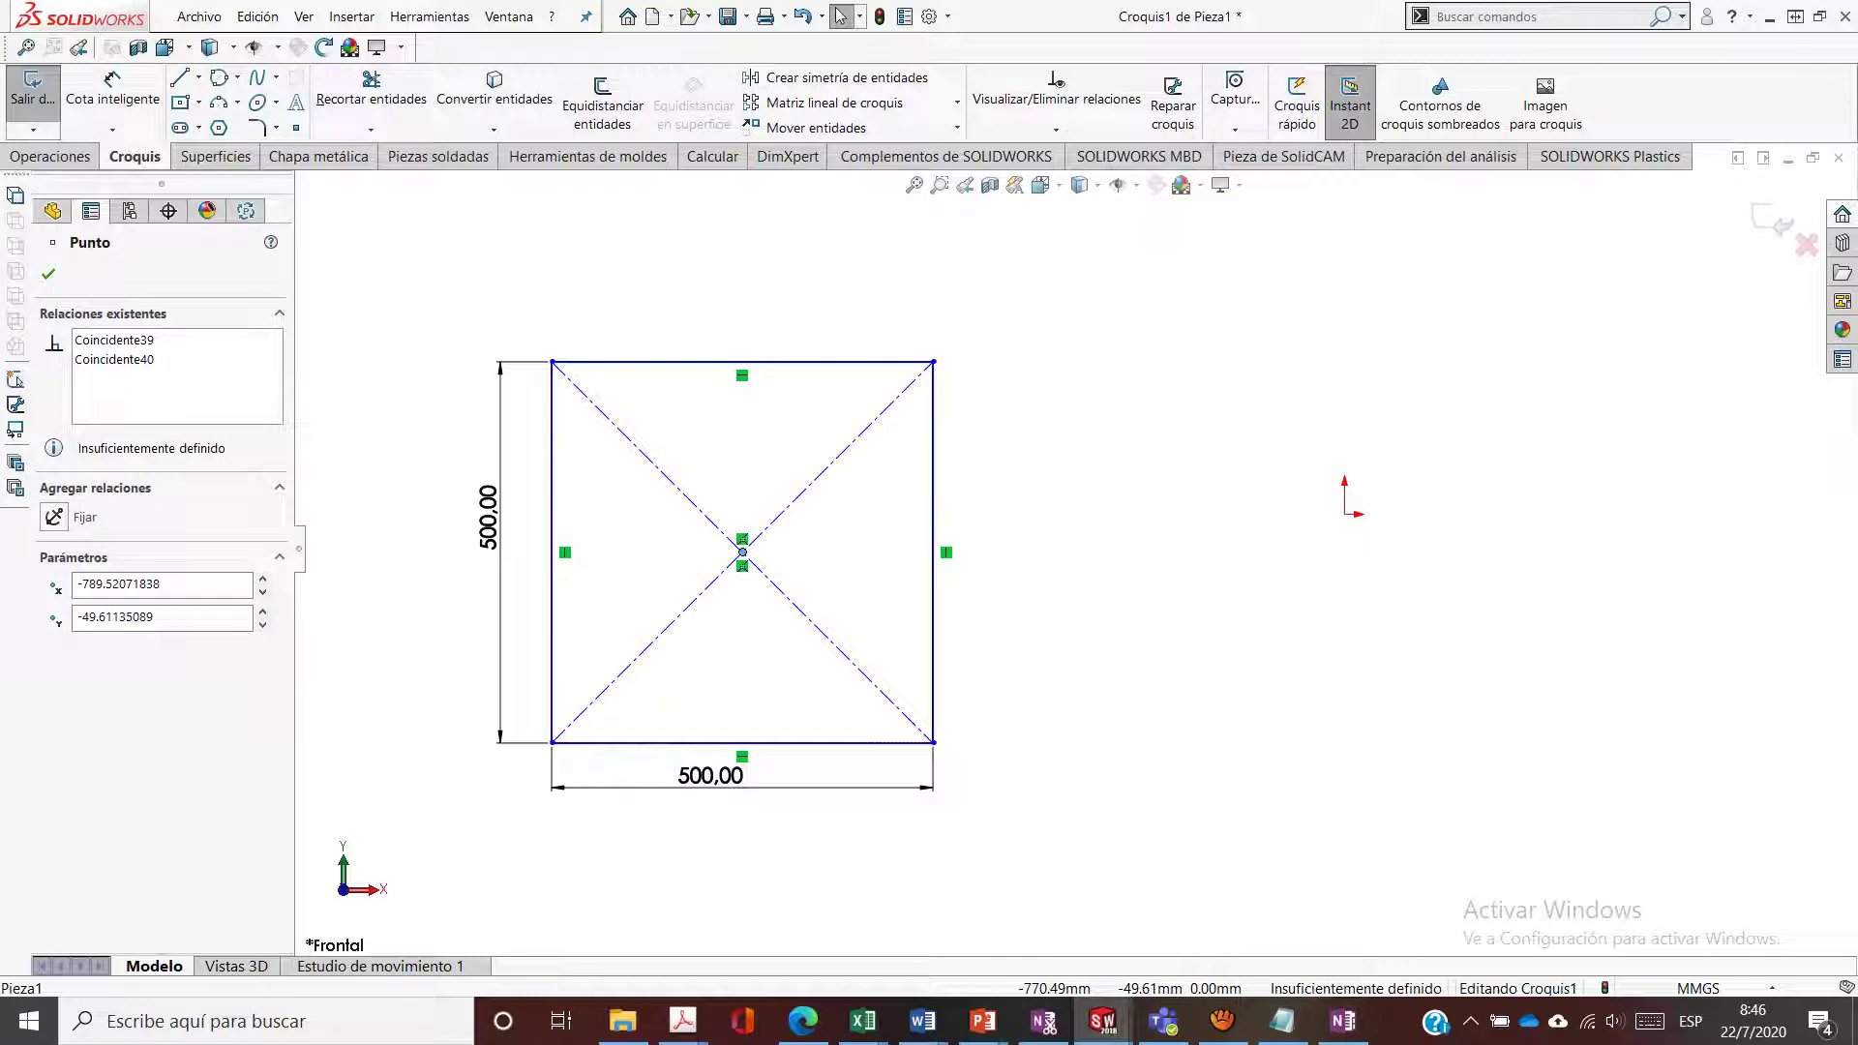
mouse_move(742, 552)
mouse_down()
mouse_move(1368, 518)
mouse_move(1344, 515)
mouse_up()
key(Escape)
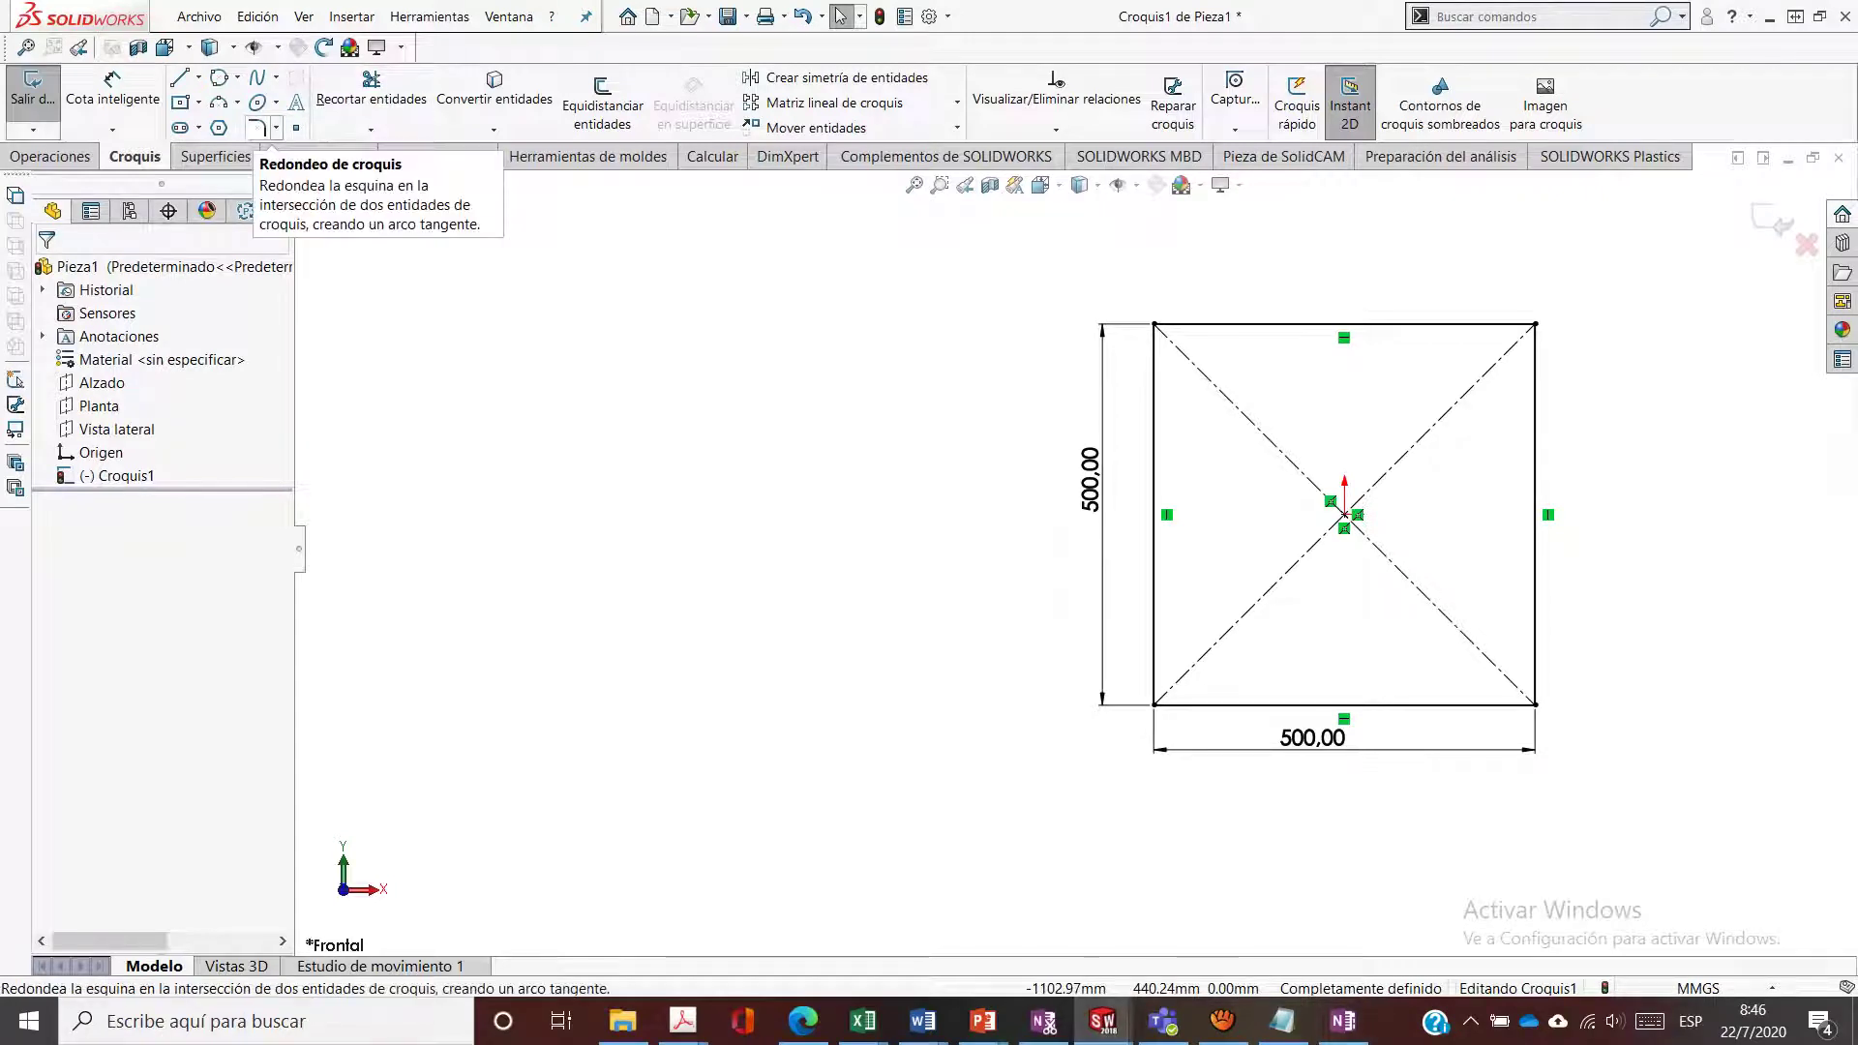
Round the square's upper-left and lower-left corners with 80 mm sketch fillets, keeping constrained corners
click(256, 126)
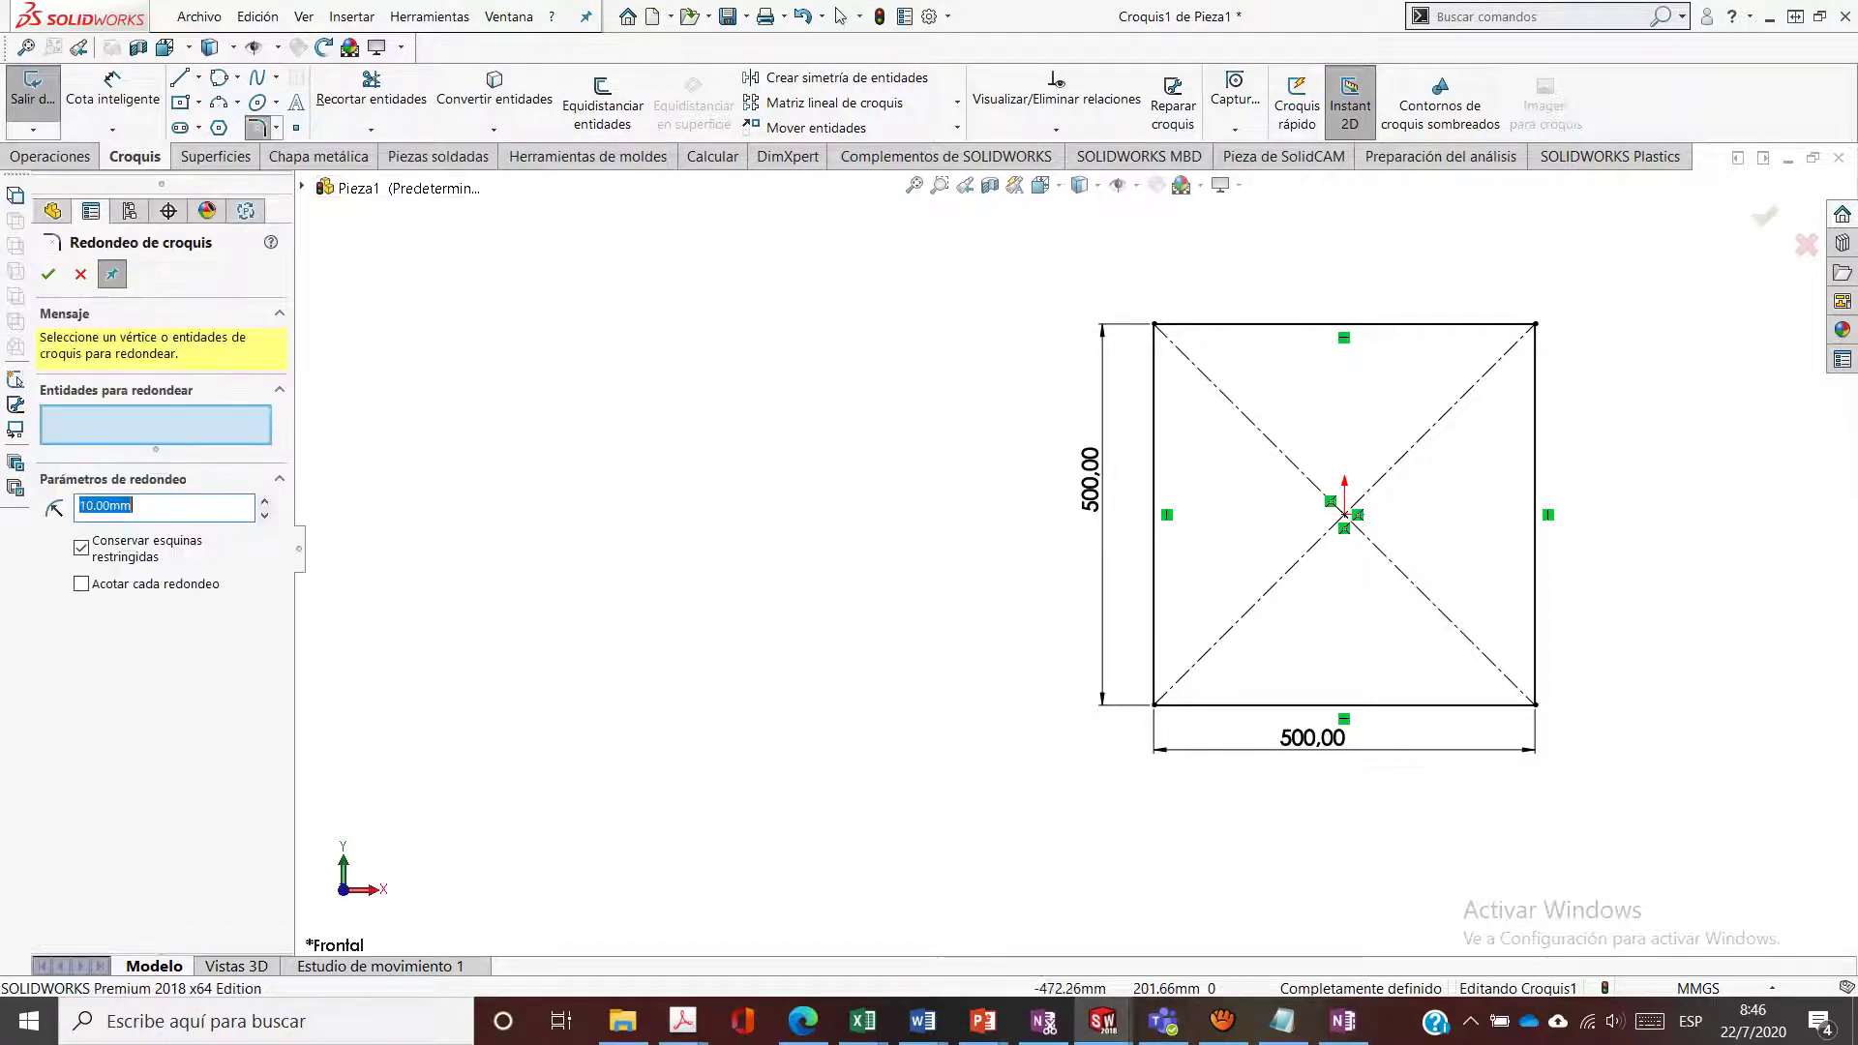
click(1153, 324)
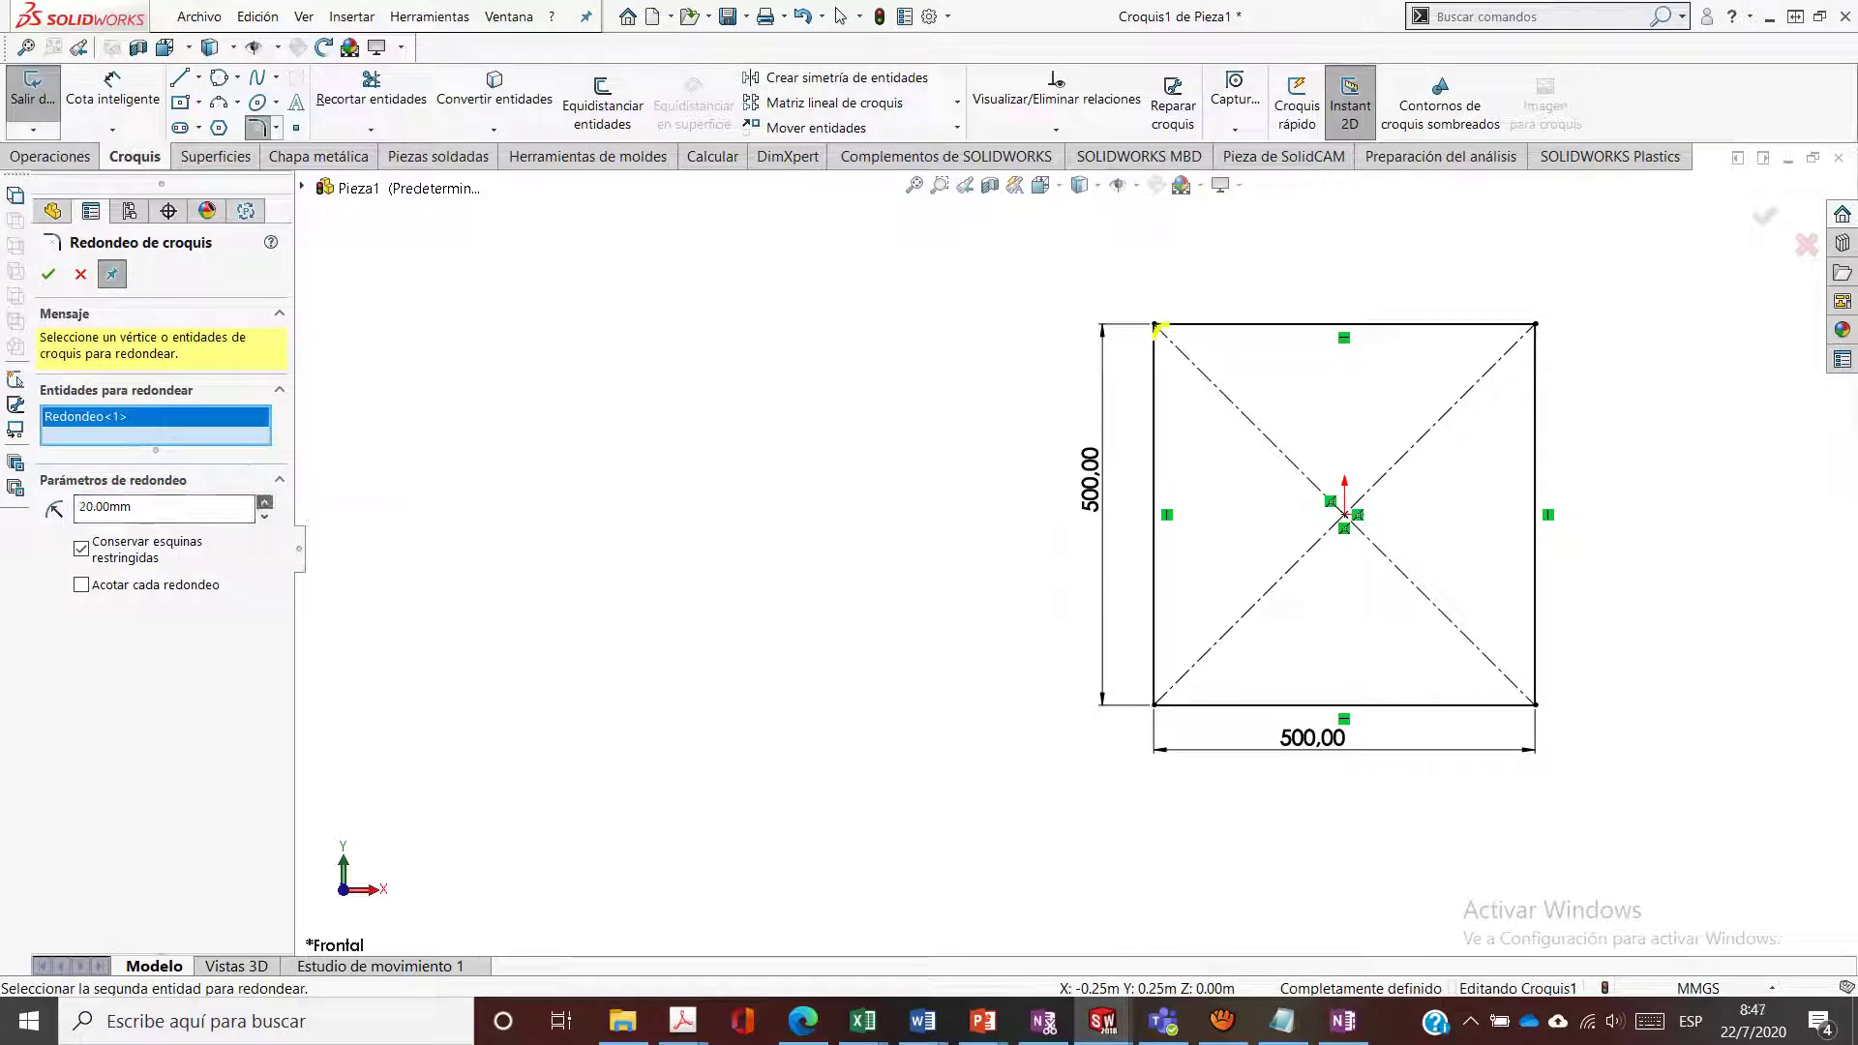
click(264, 501)
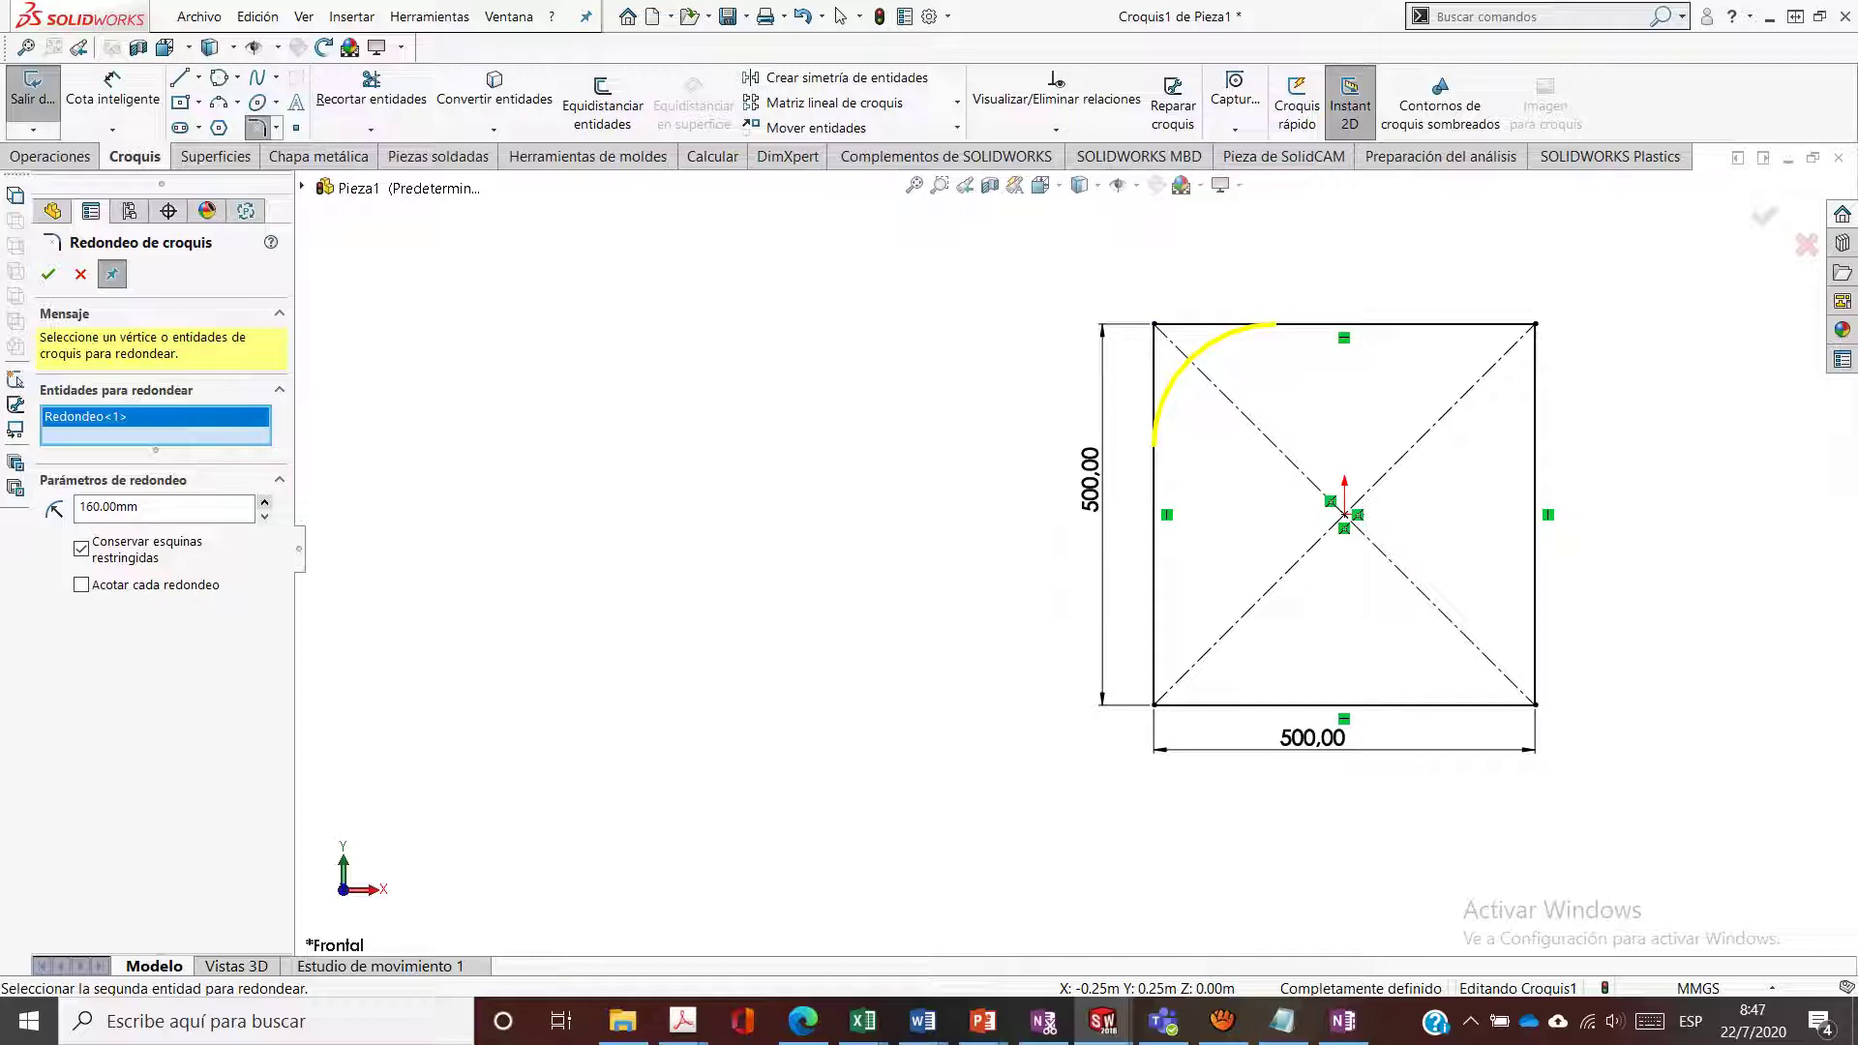
click(1153, 705)
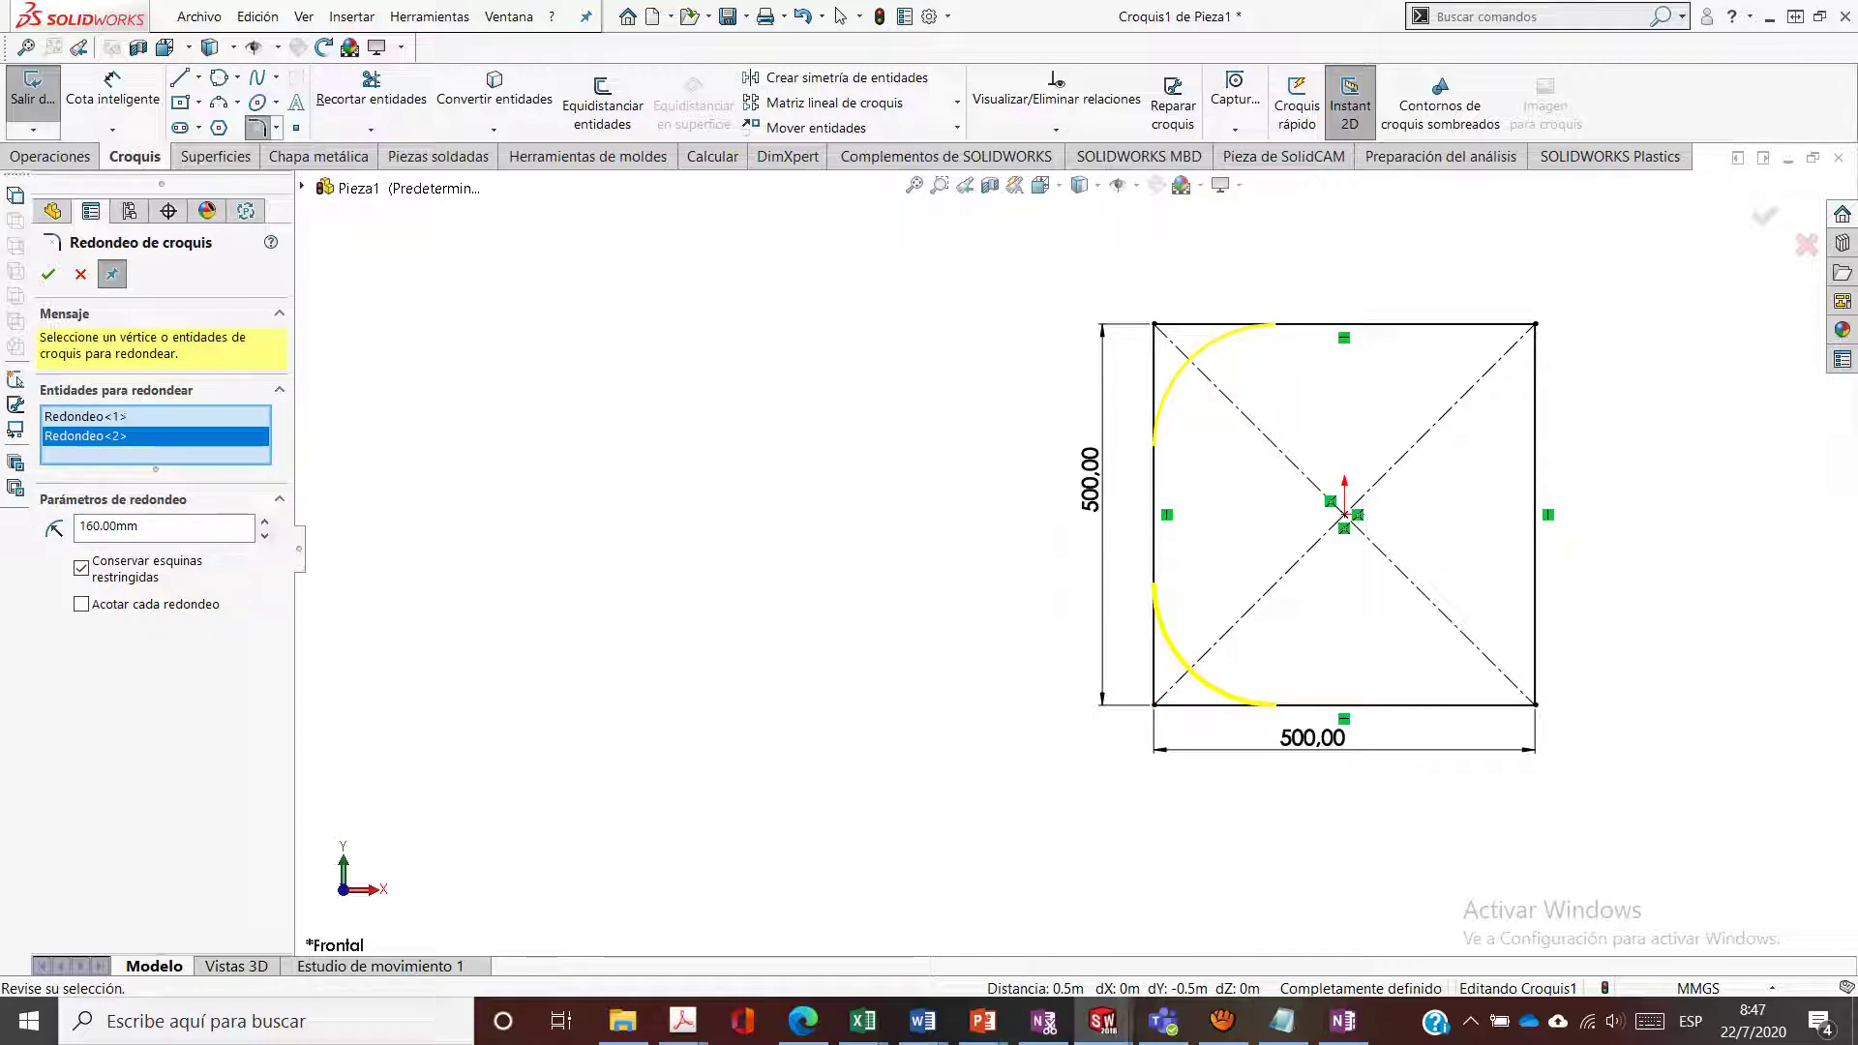
click(165, 525)
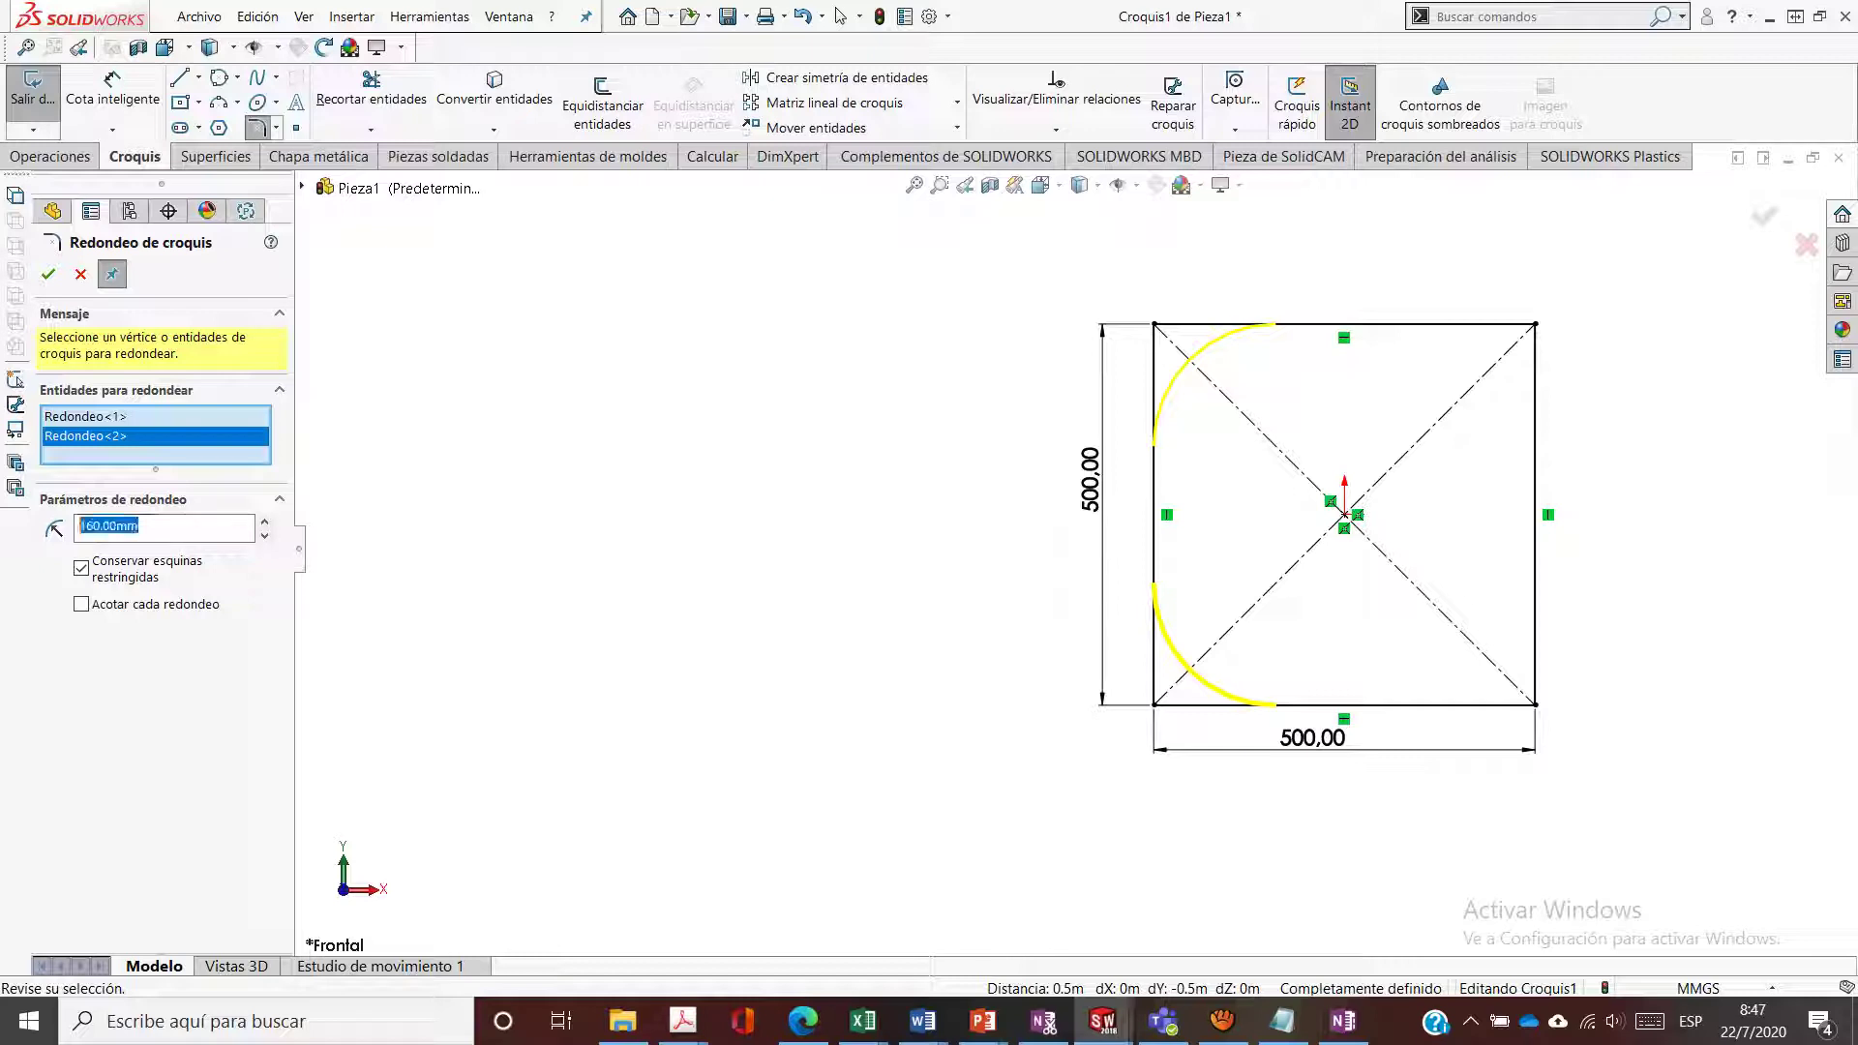
text(80)
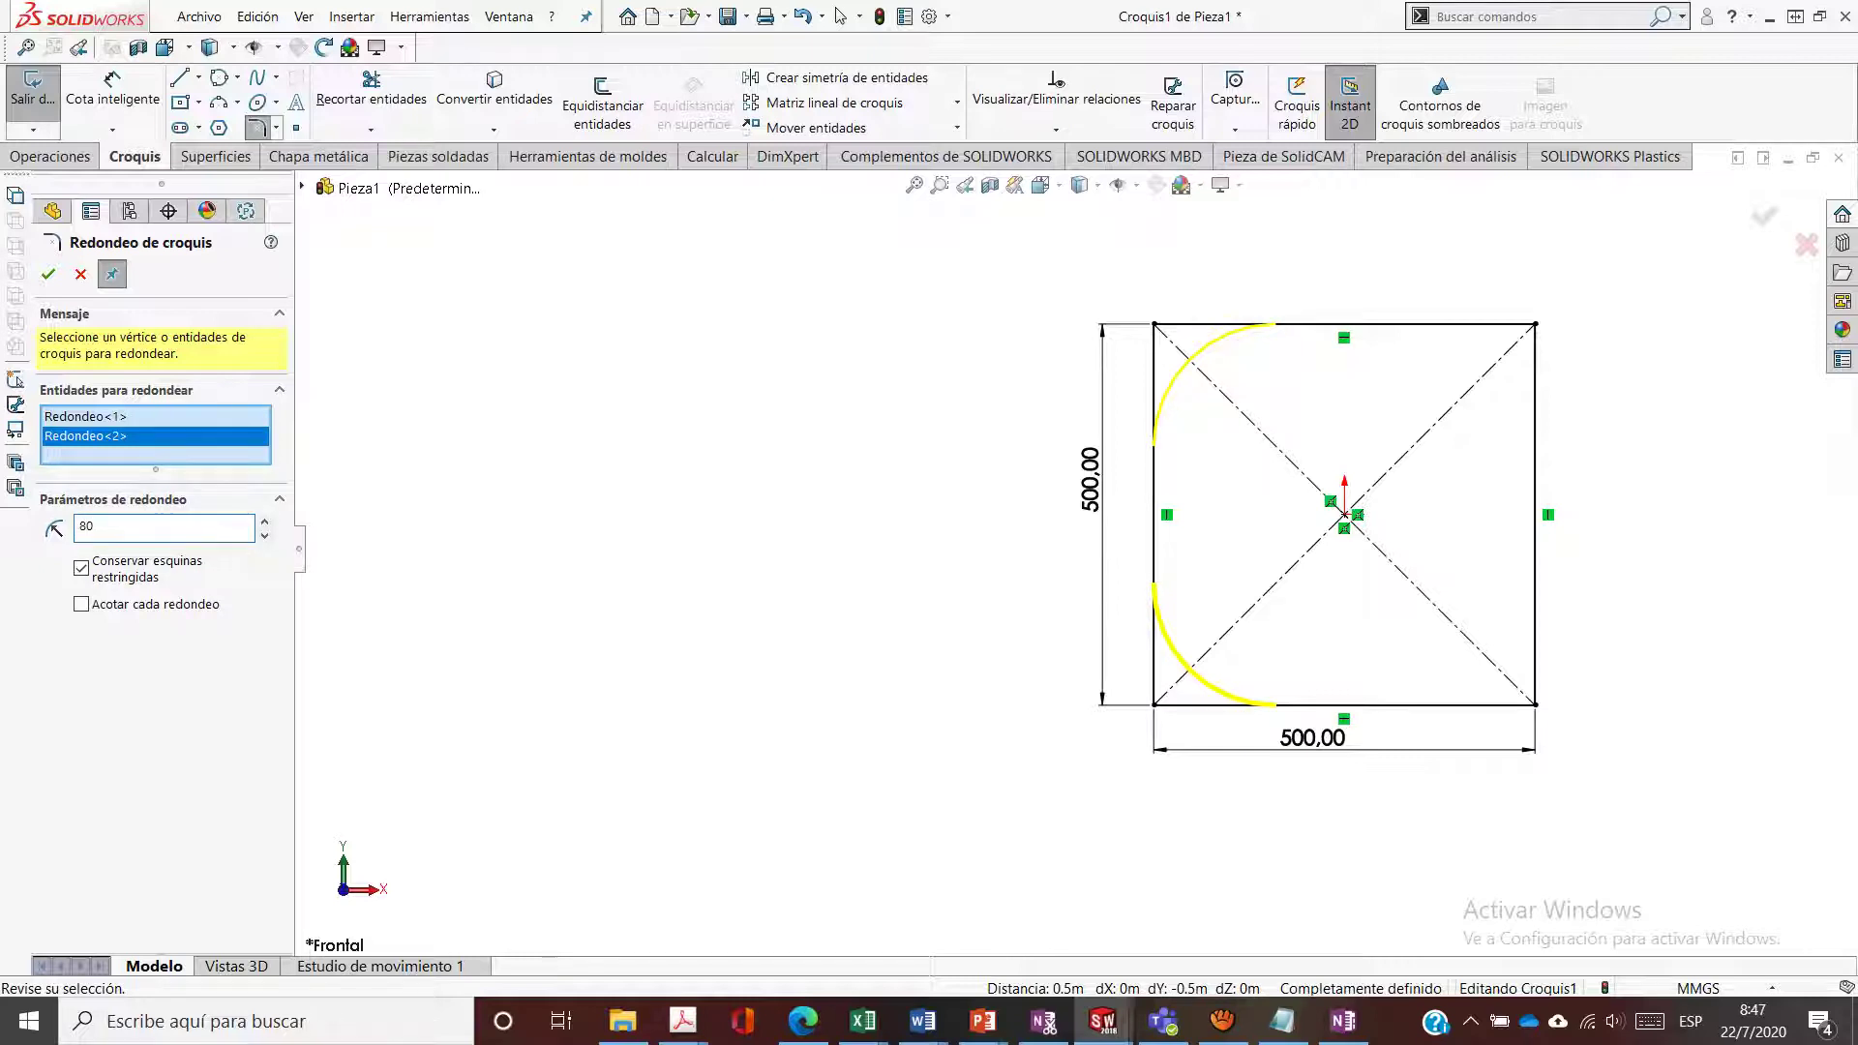
key(Return)
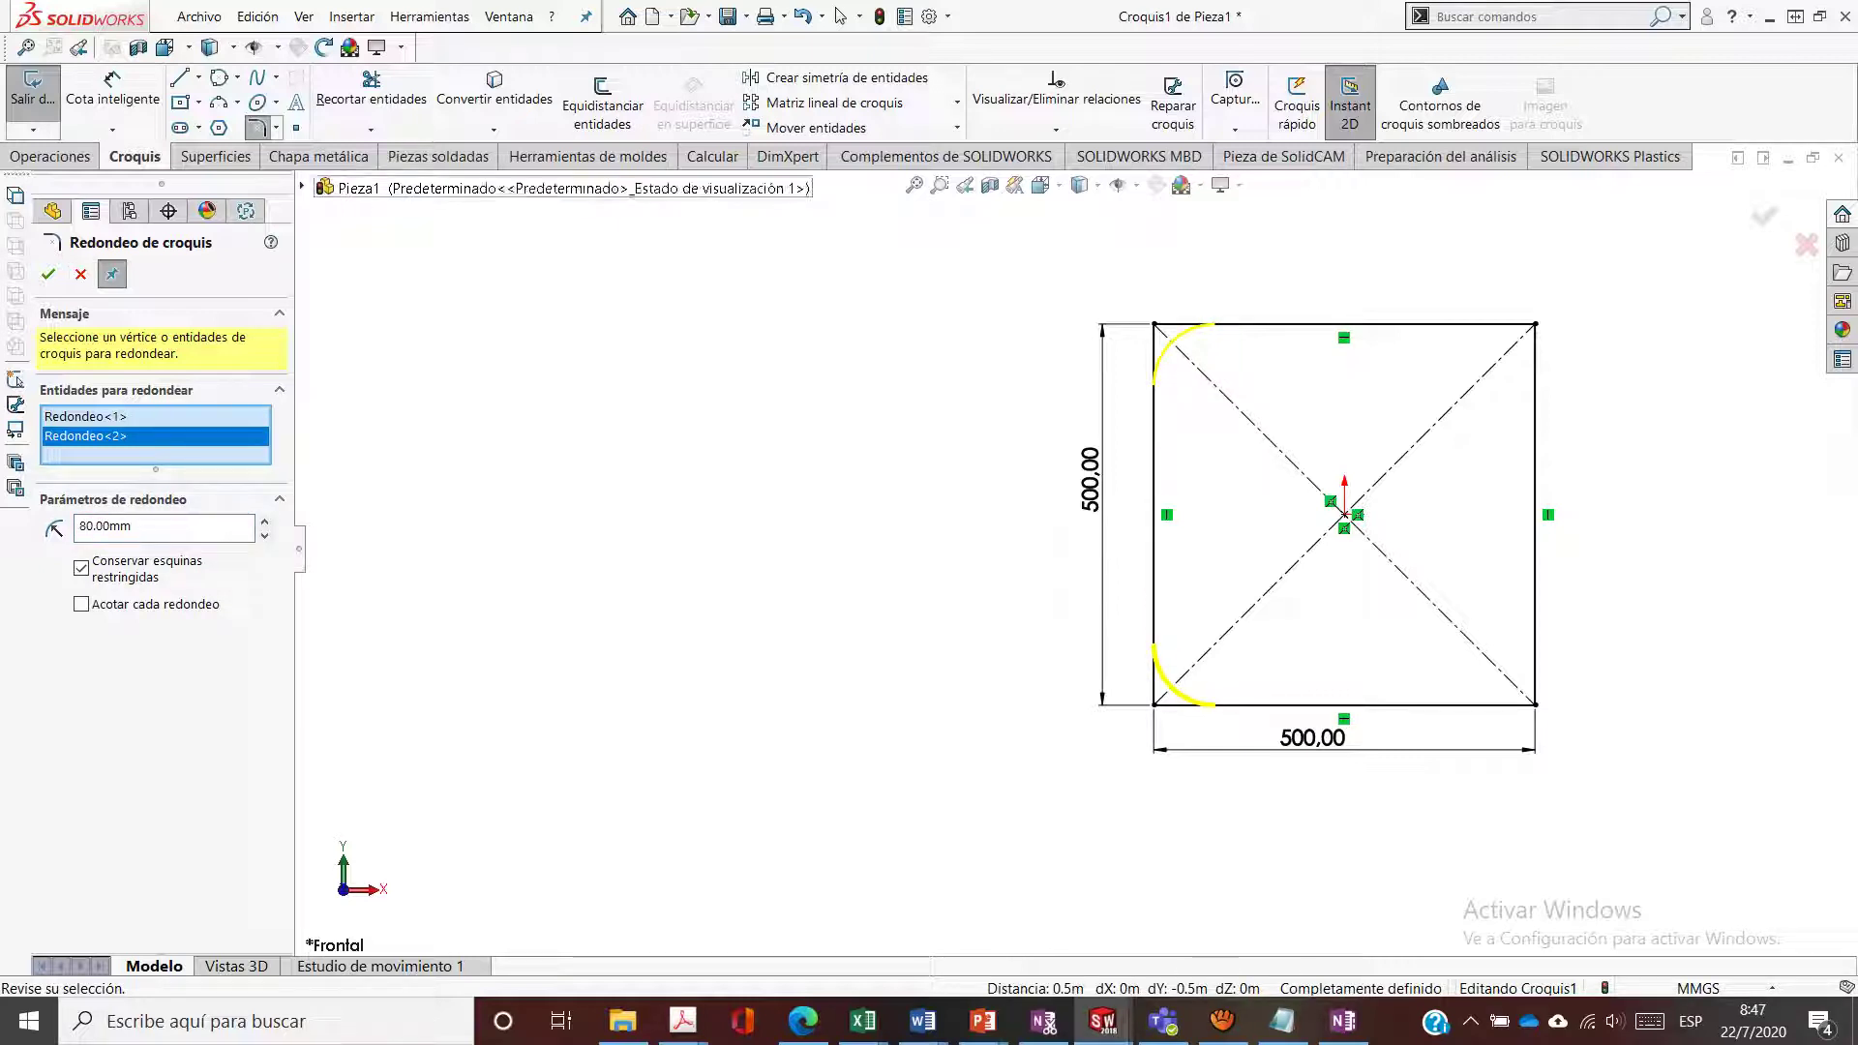
click(47, 274)
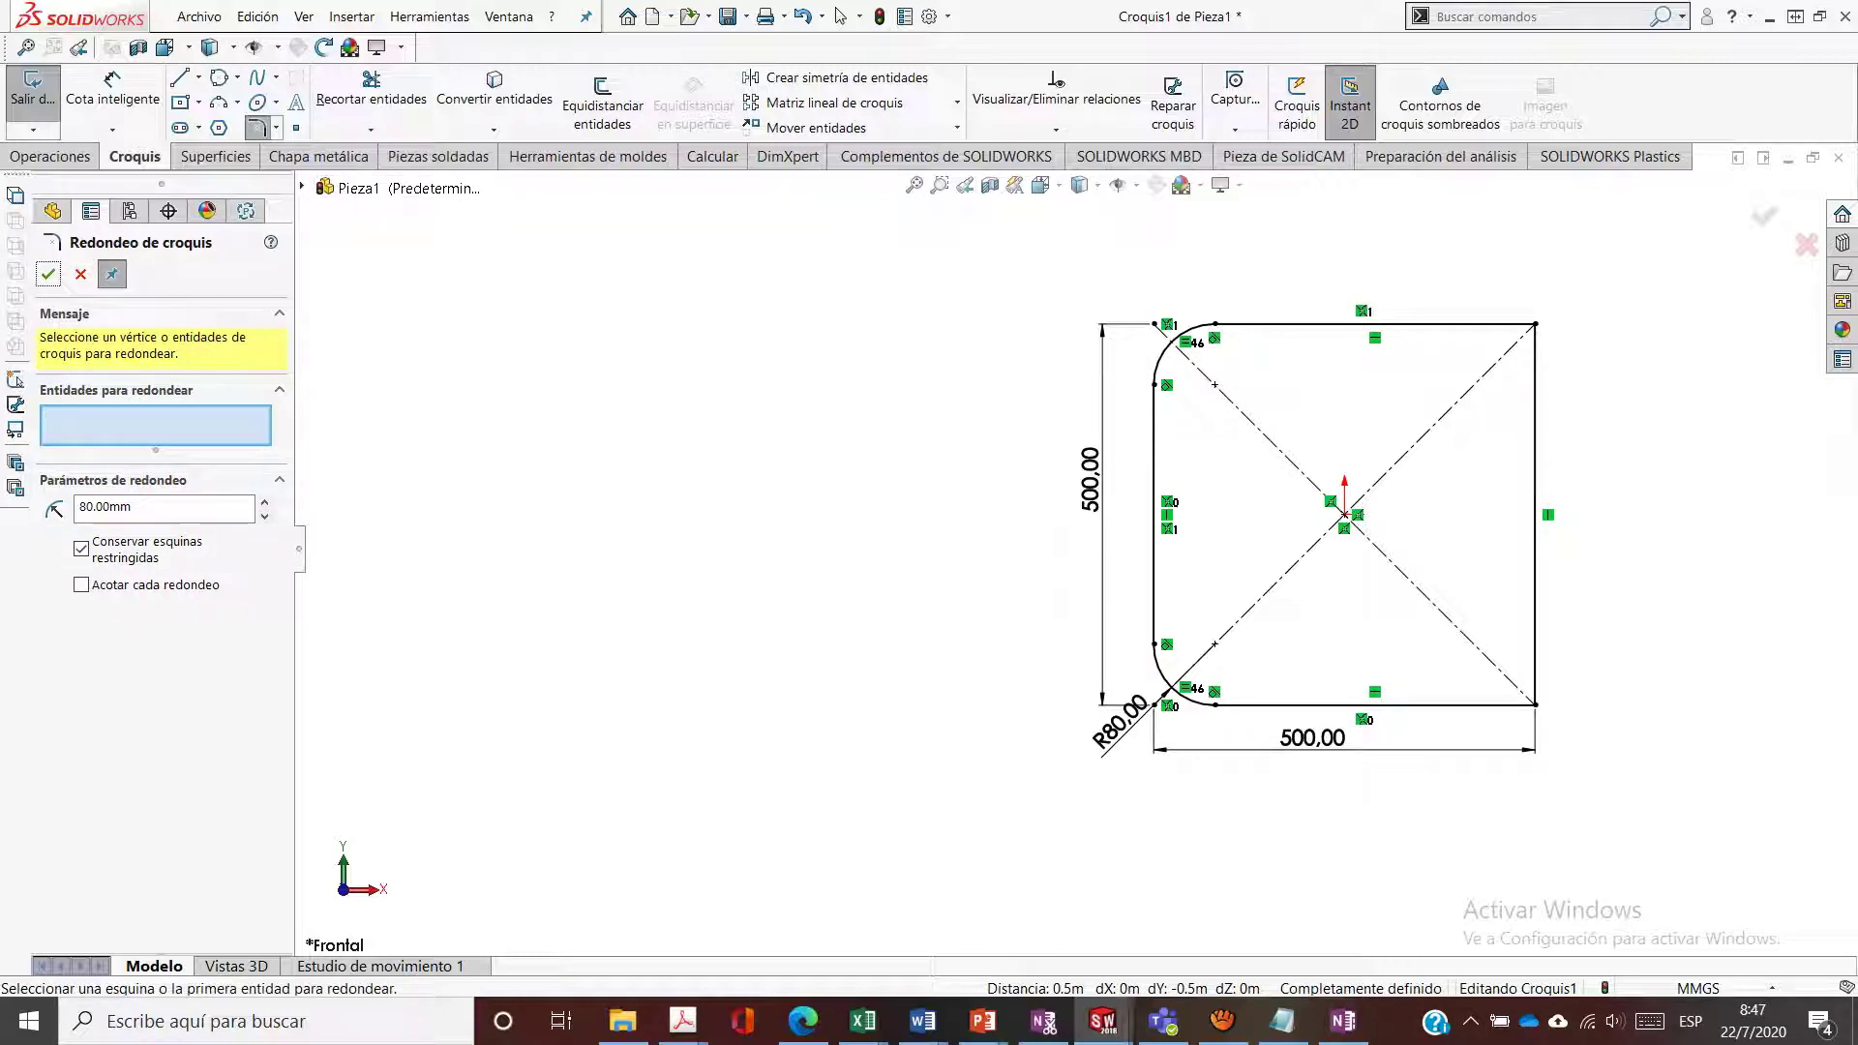
click(48, 274)
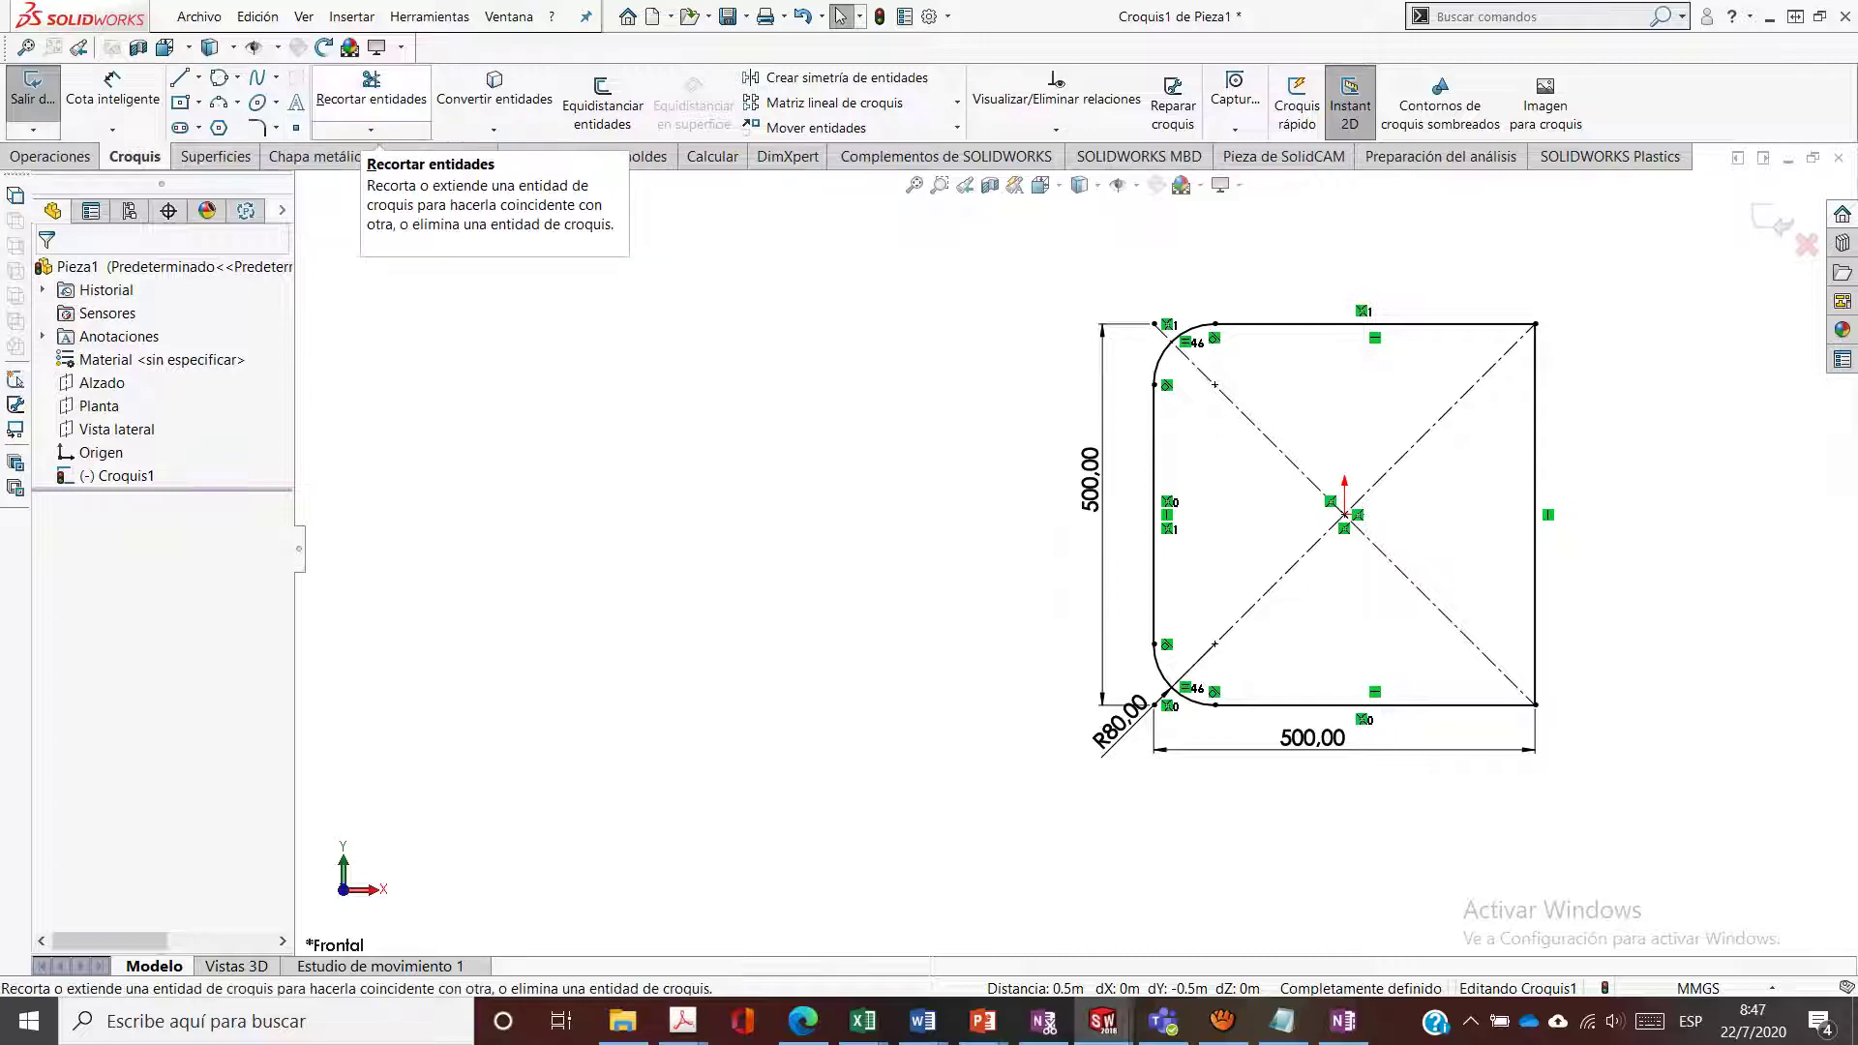
Trim away the square's upper side and its right side with the power trim option
click(370, 129)
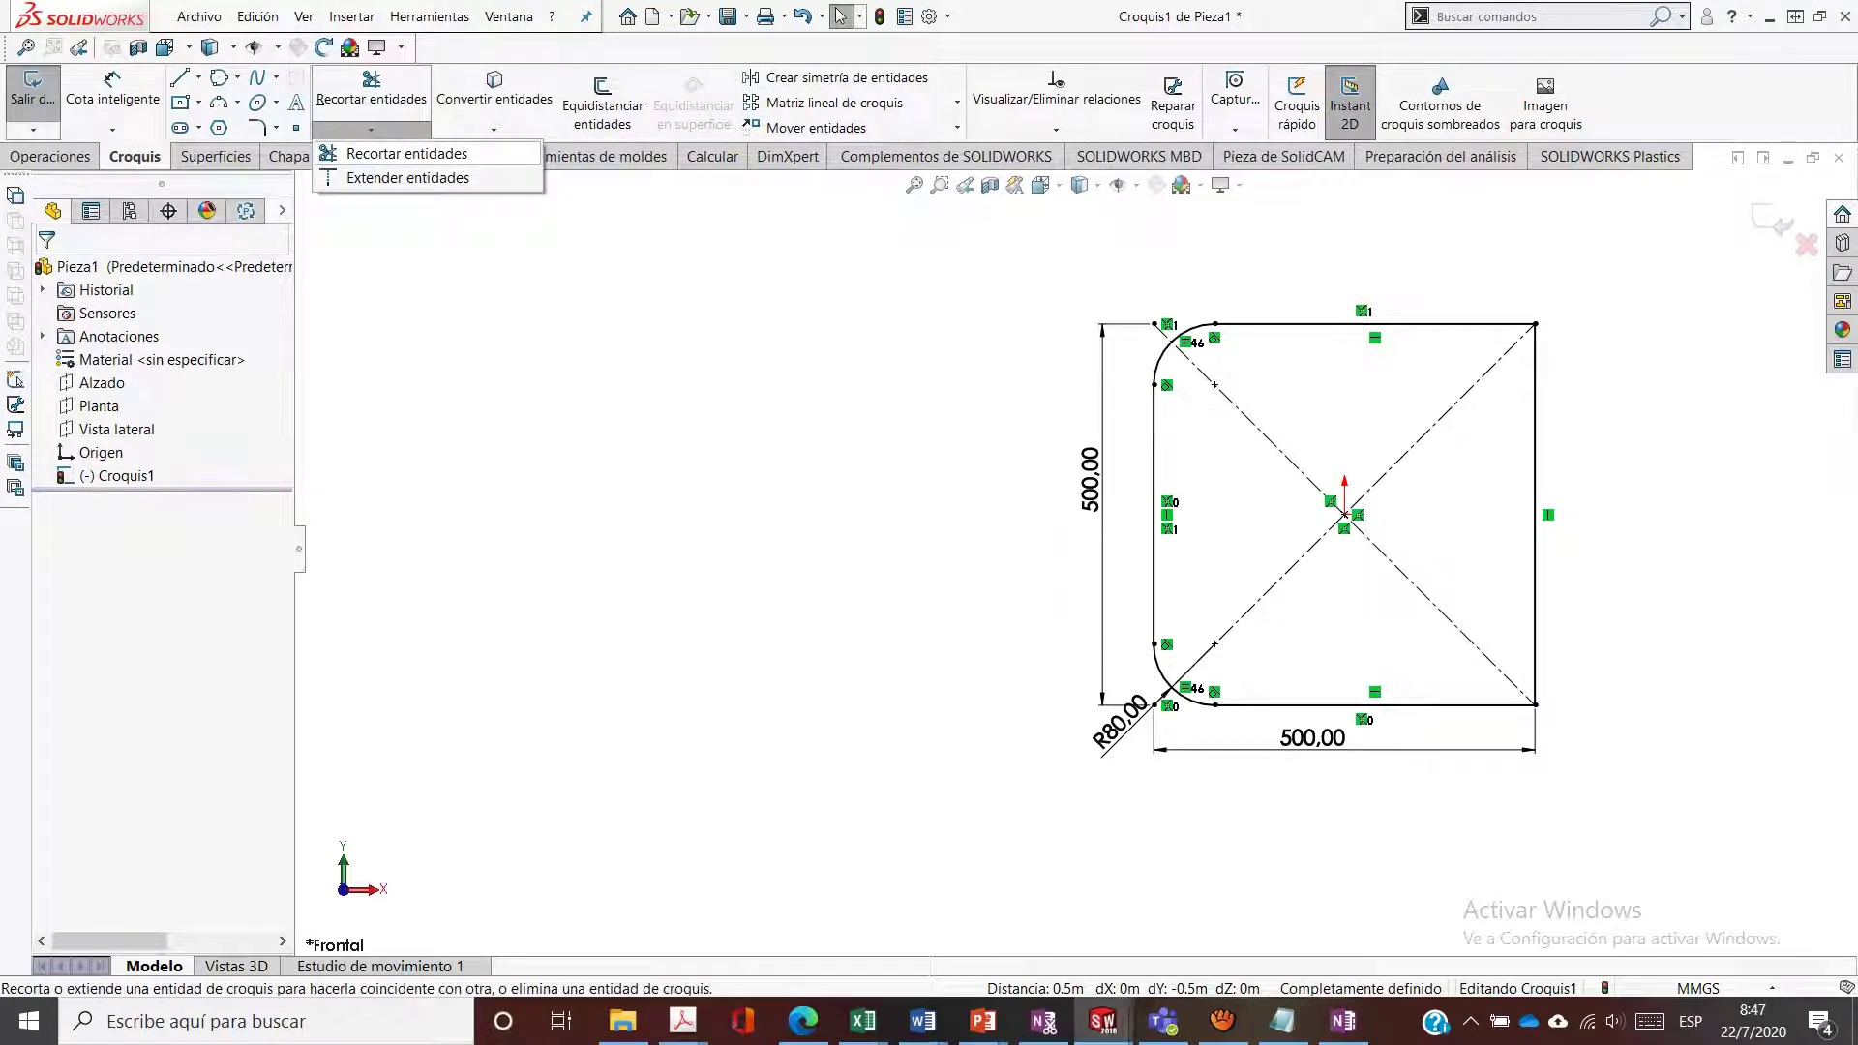
click(407, 153)
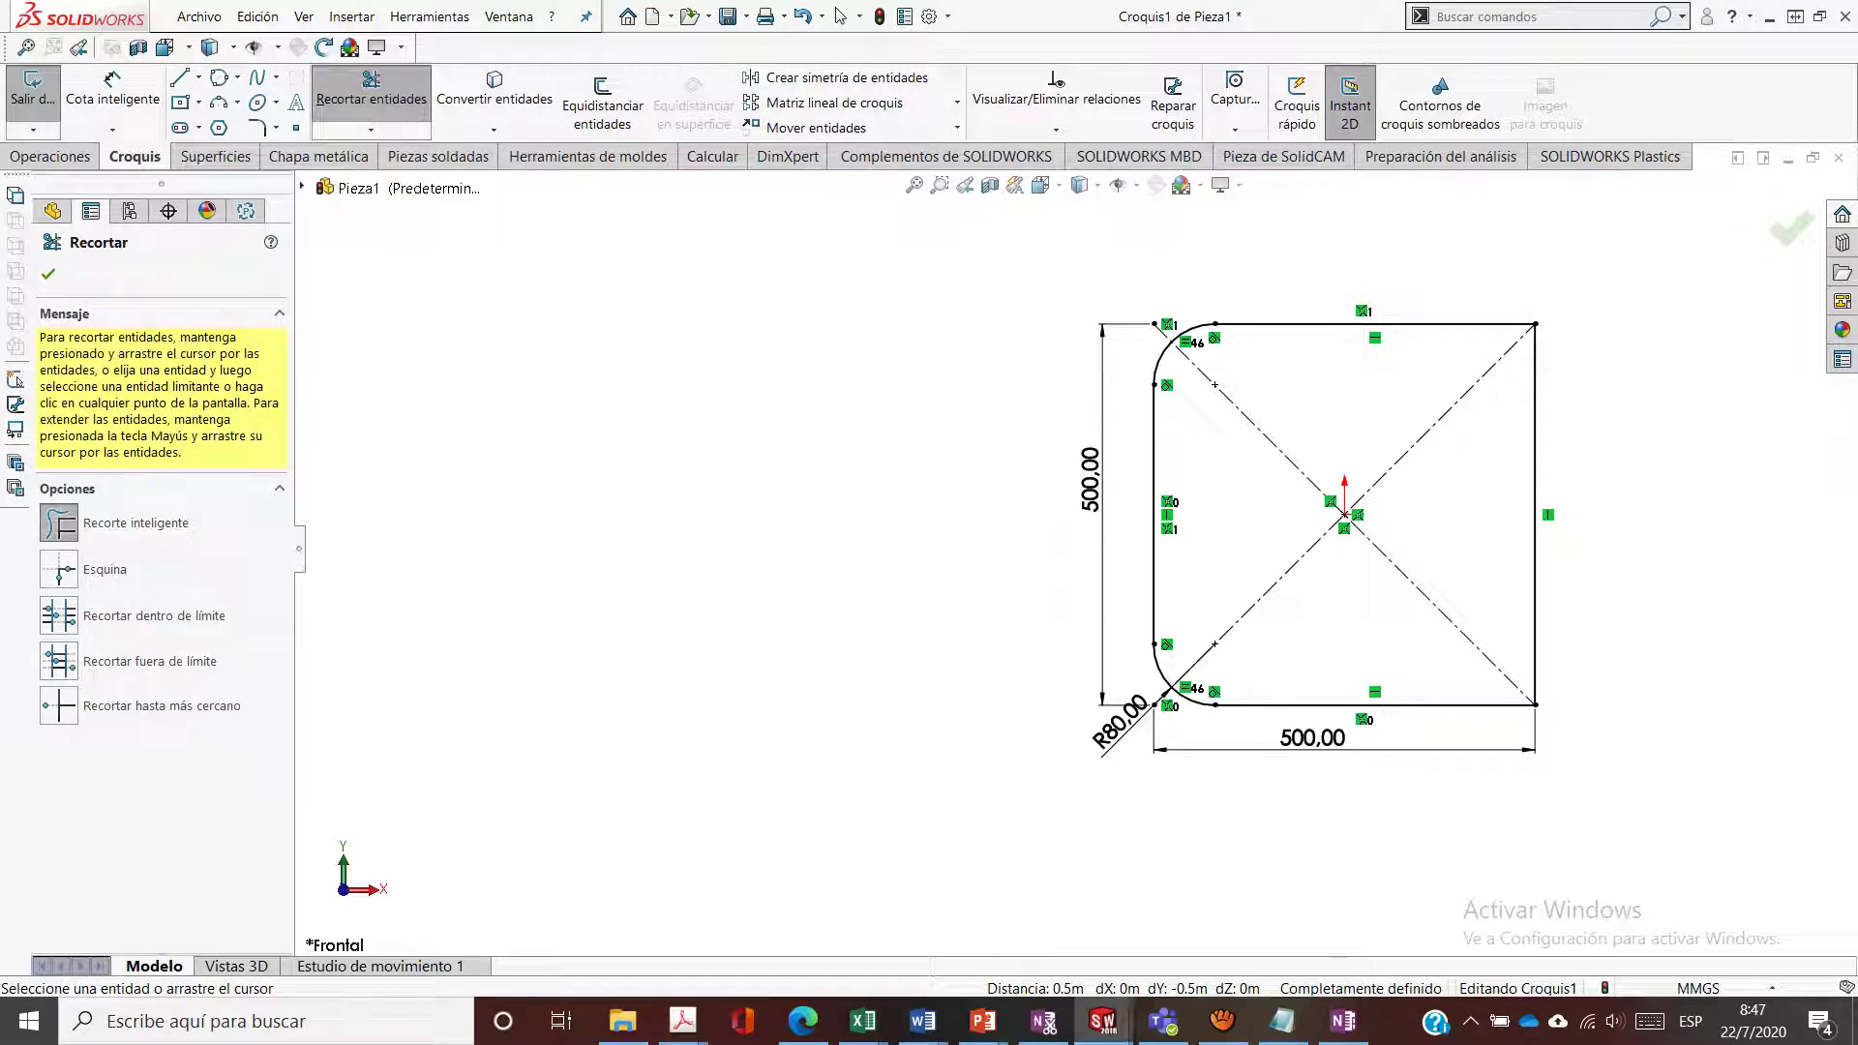
drag(1262, 258, 1278, 385)
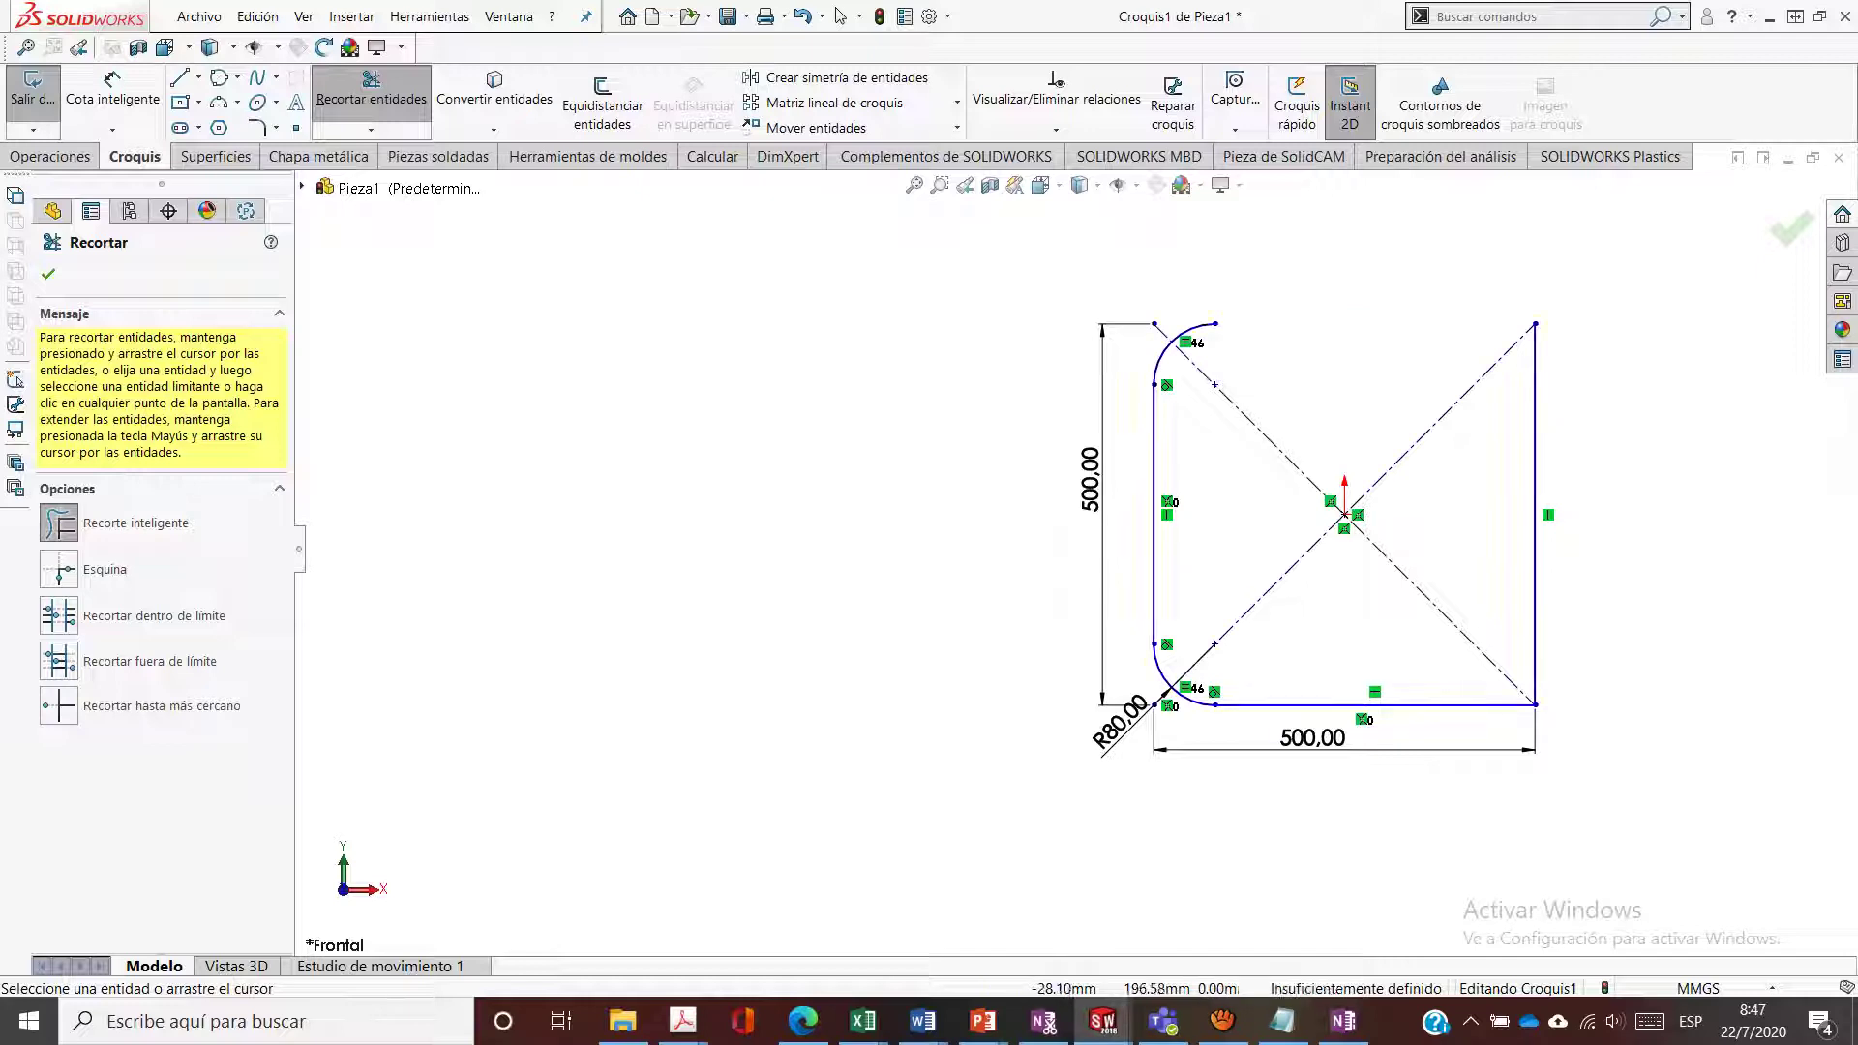
drag(1578, 328, 1470, 485)
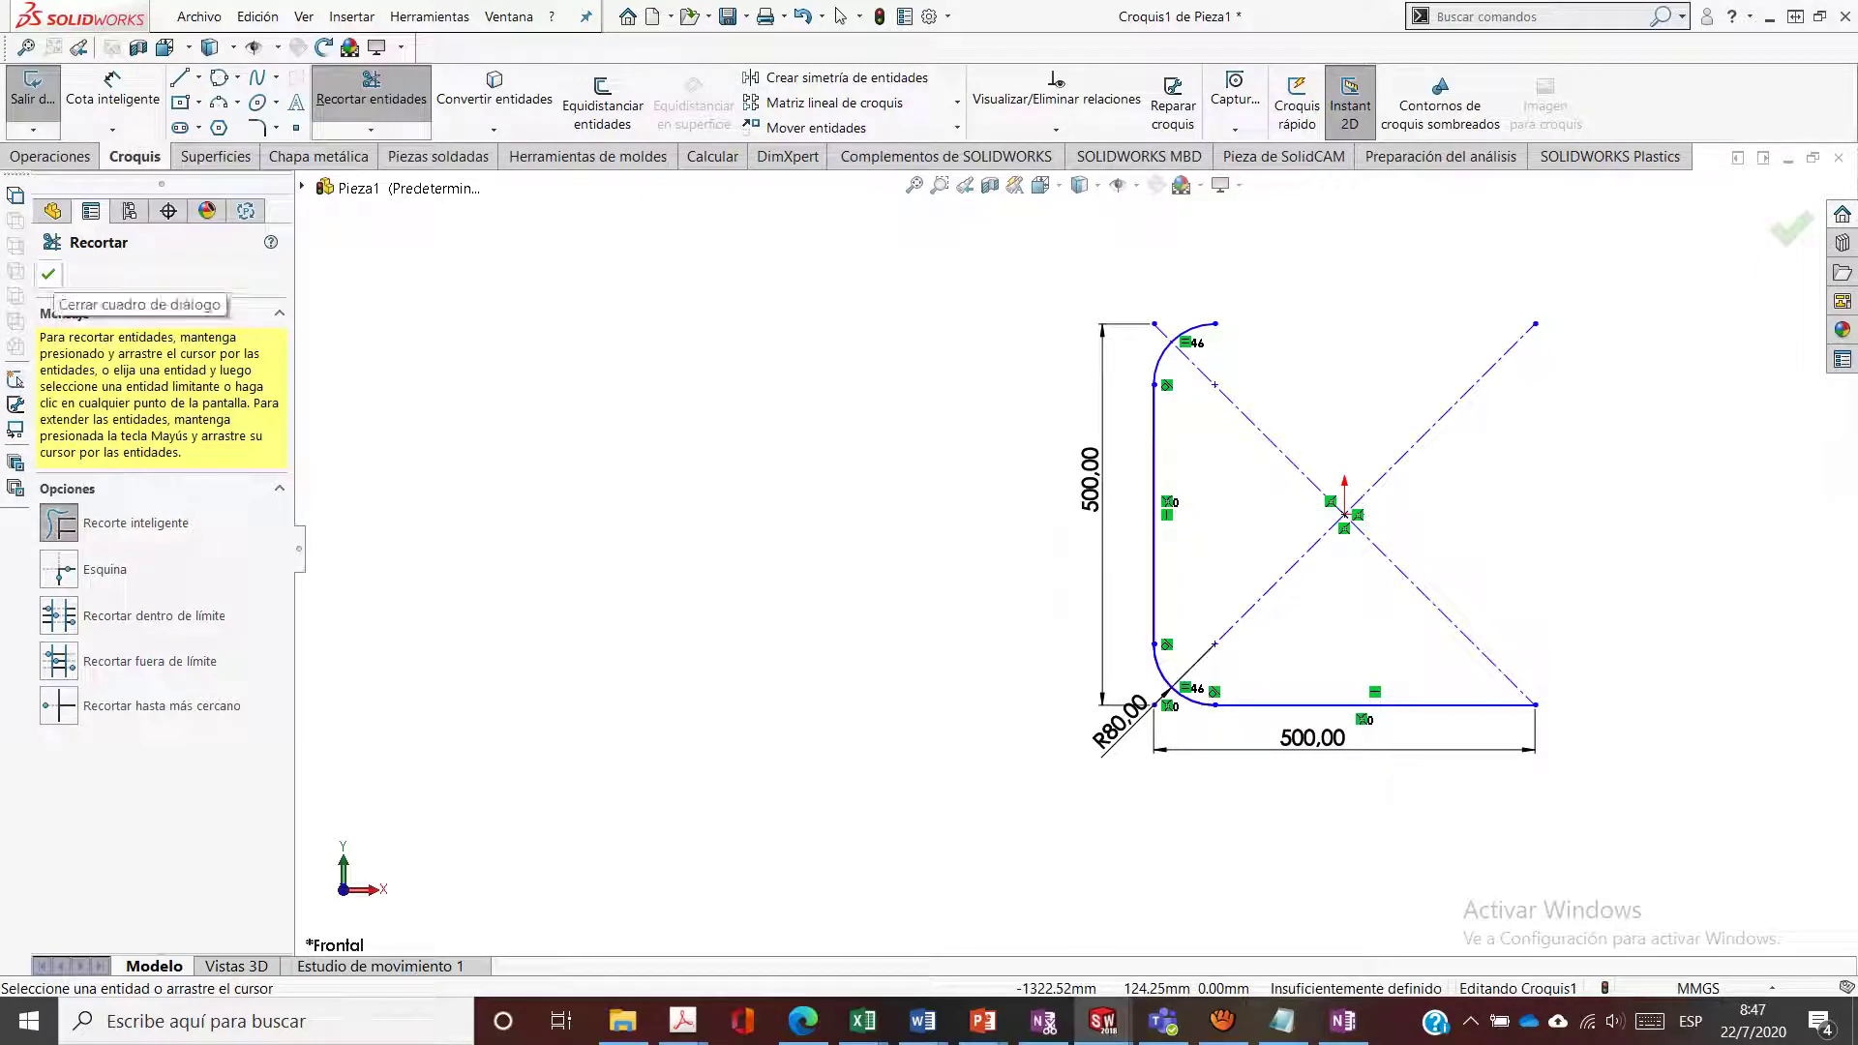
click(49, 273)
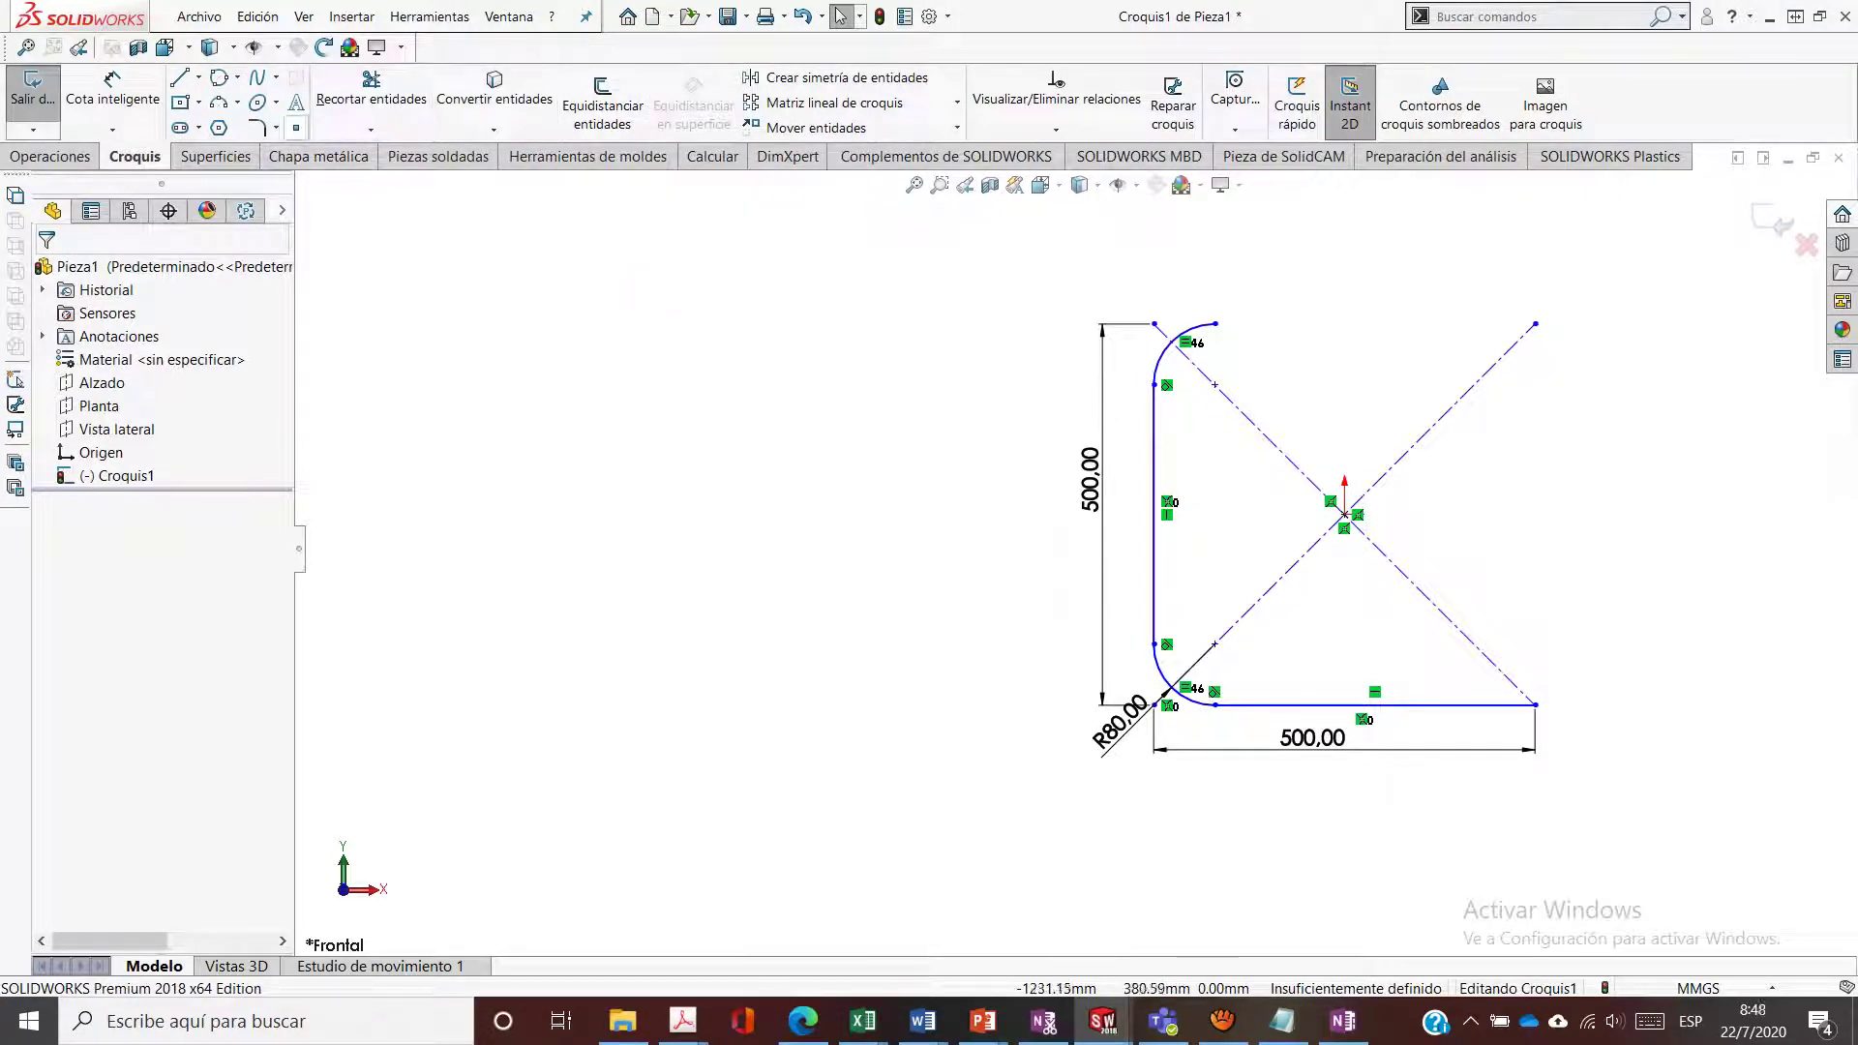
Extend the left vertical line to the lower corner and the upper-left arc to the diagonal construction line, trimming the line's end above the arc
click(370, 129)
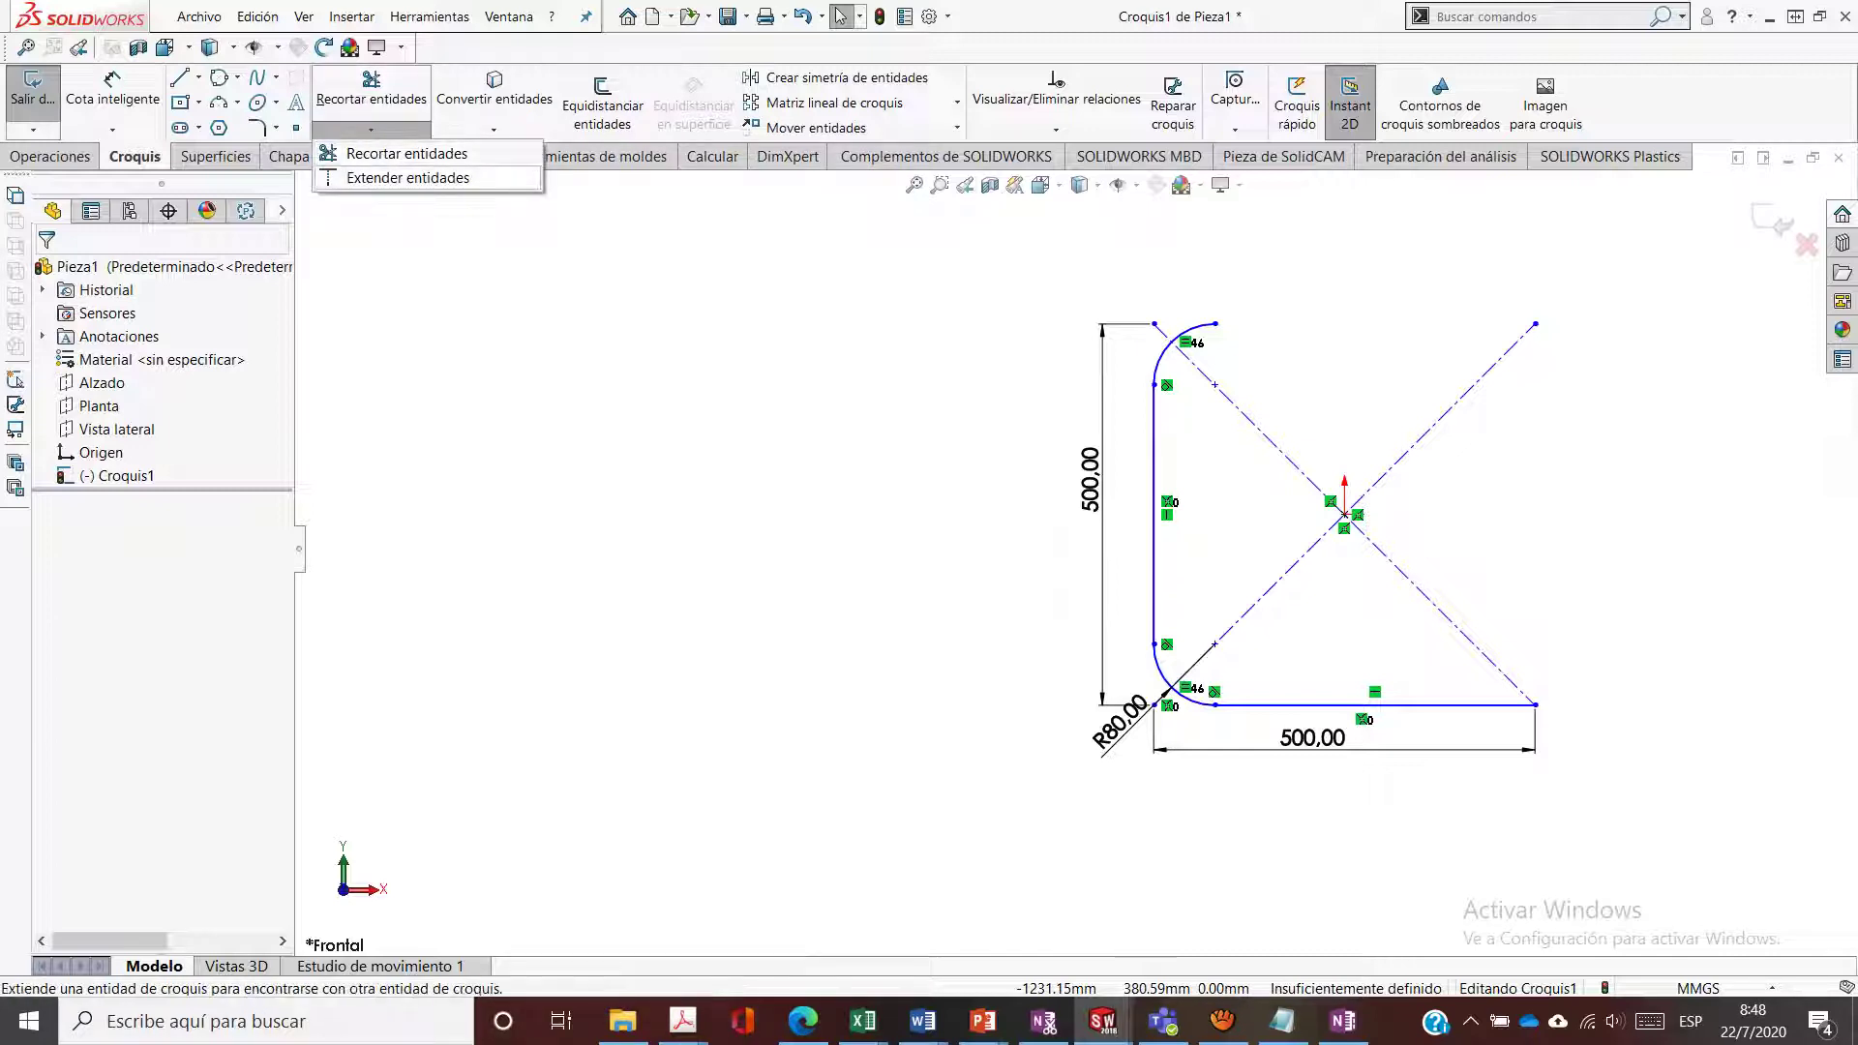
click(408, 178)
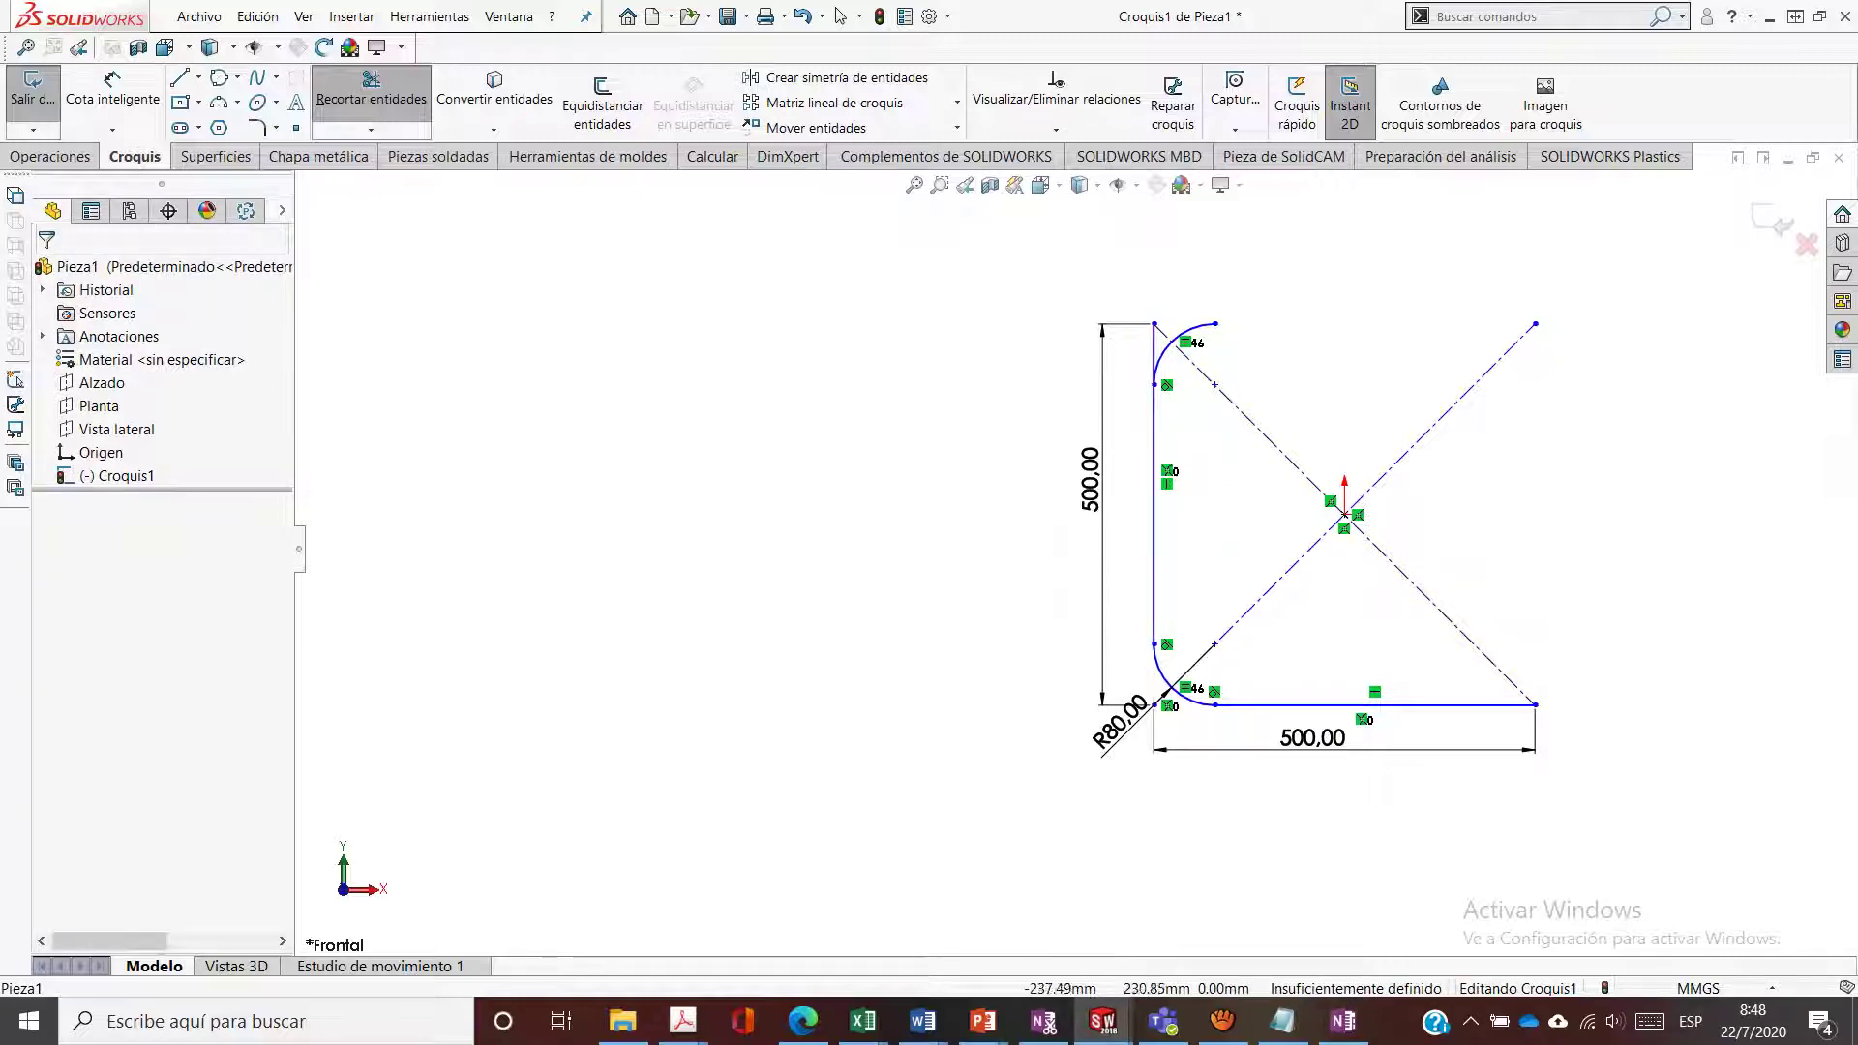
click(1156, 338)
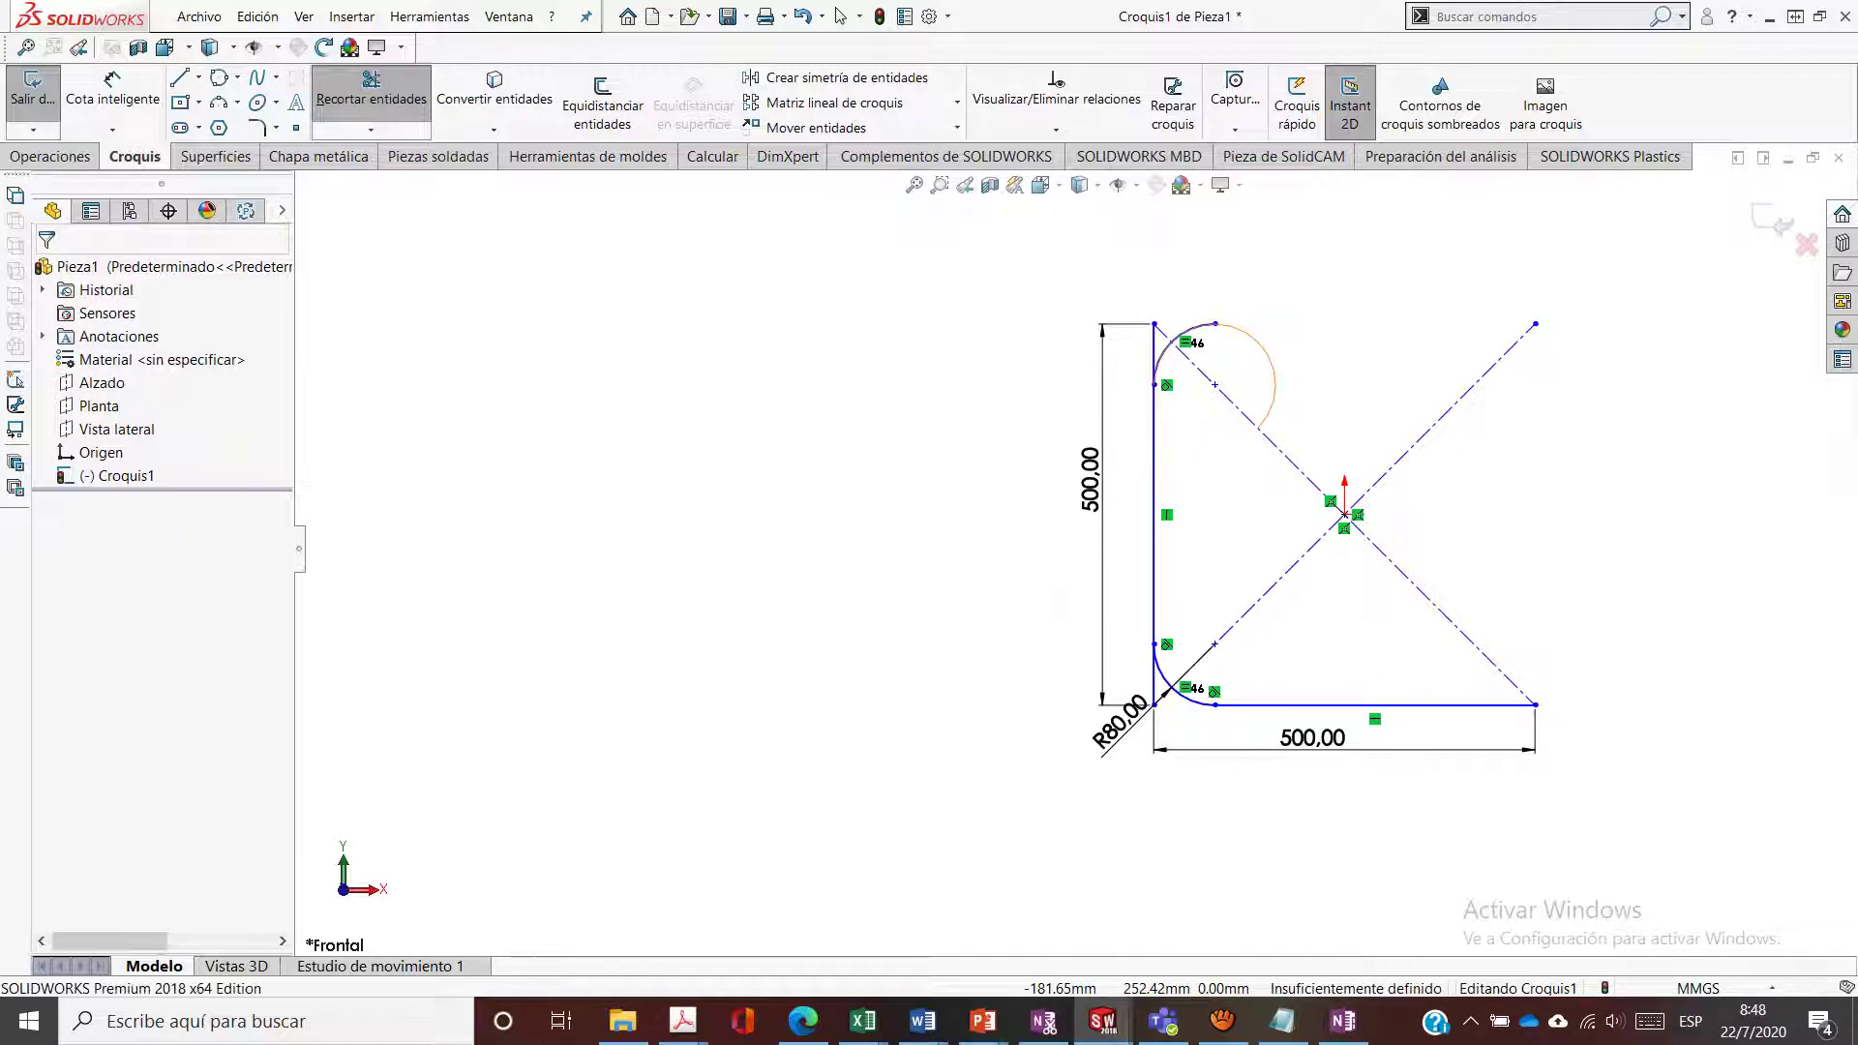
click(1205, 323)
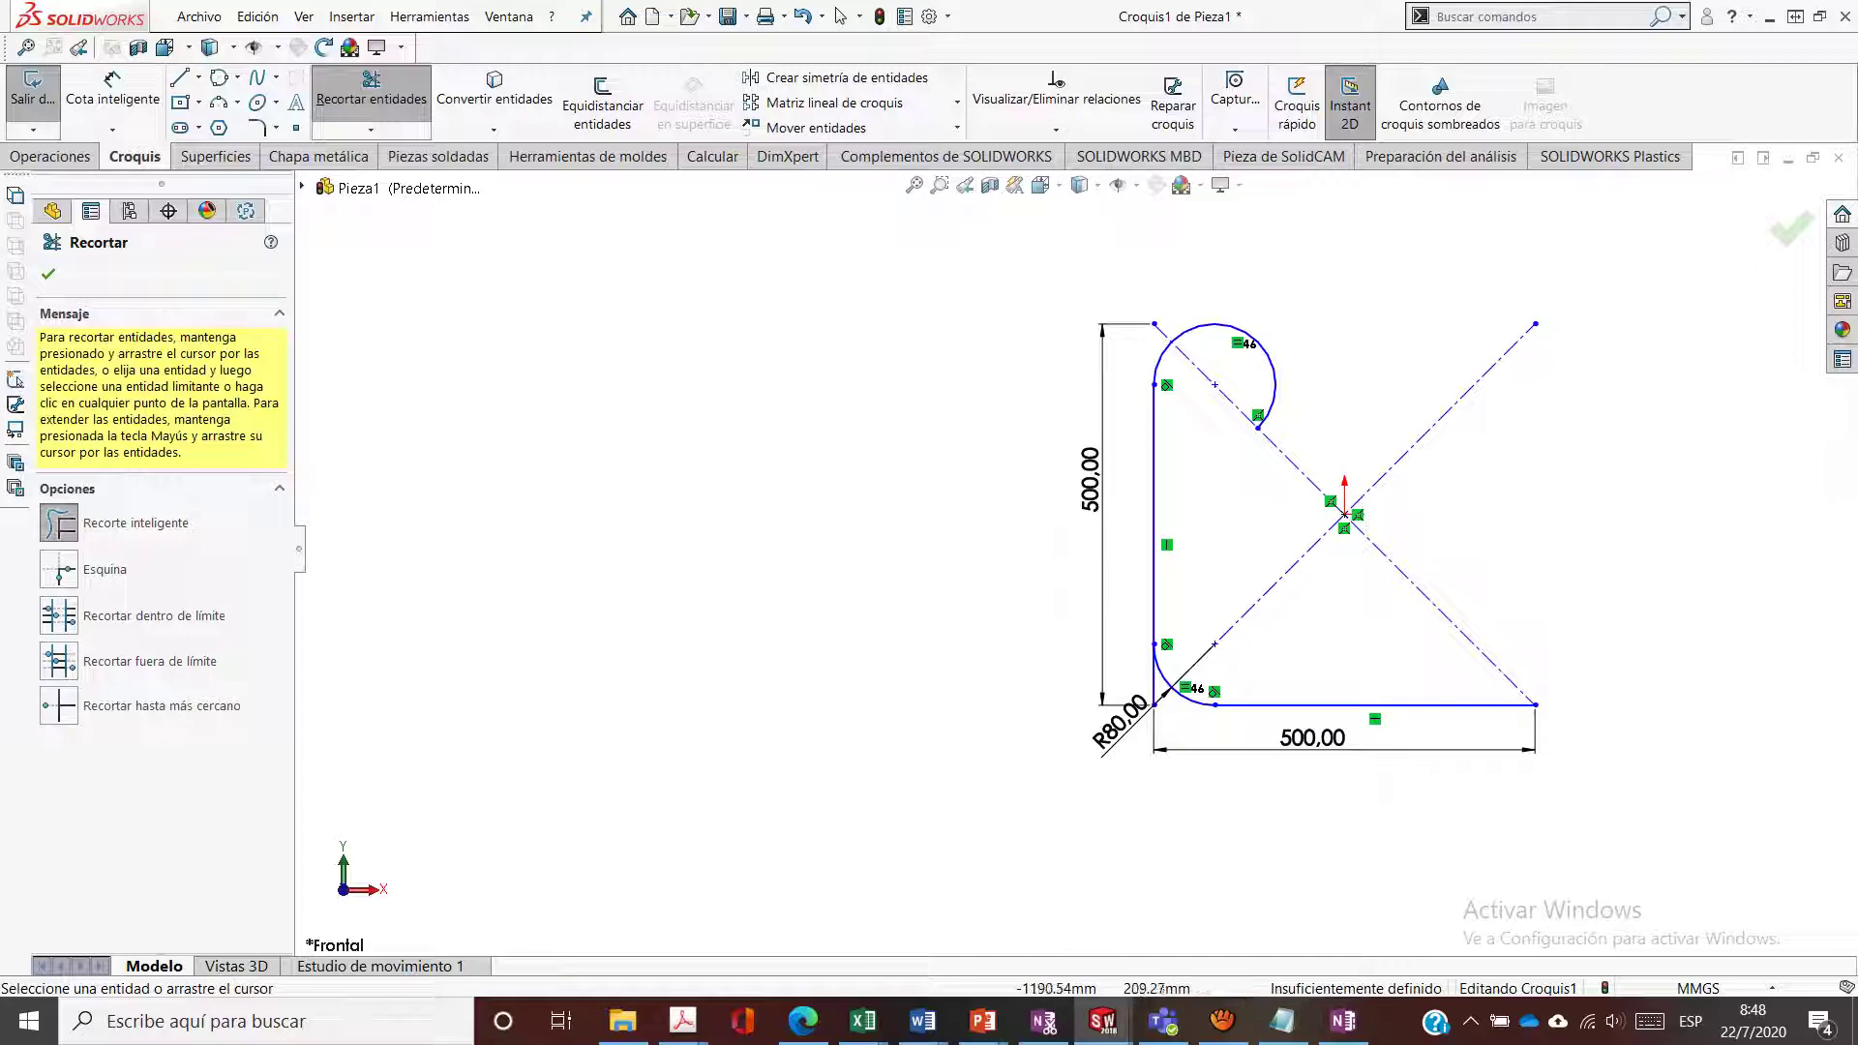
key(Escape)
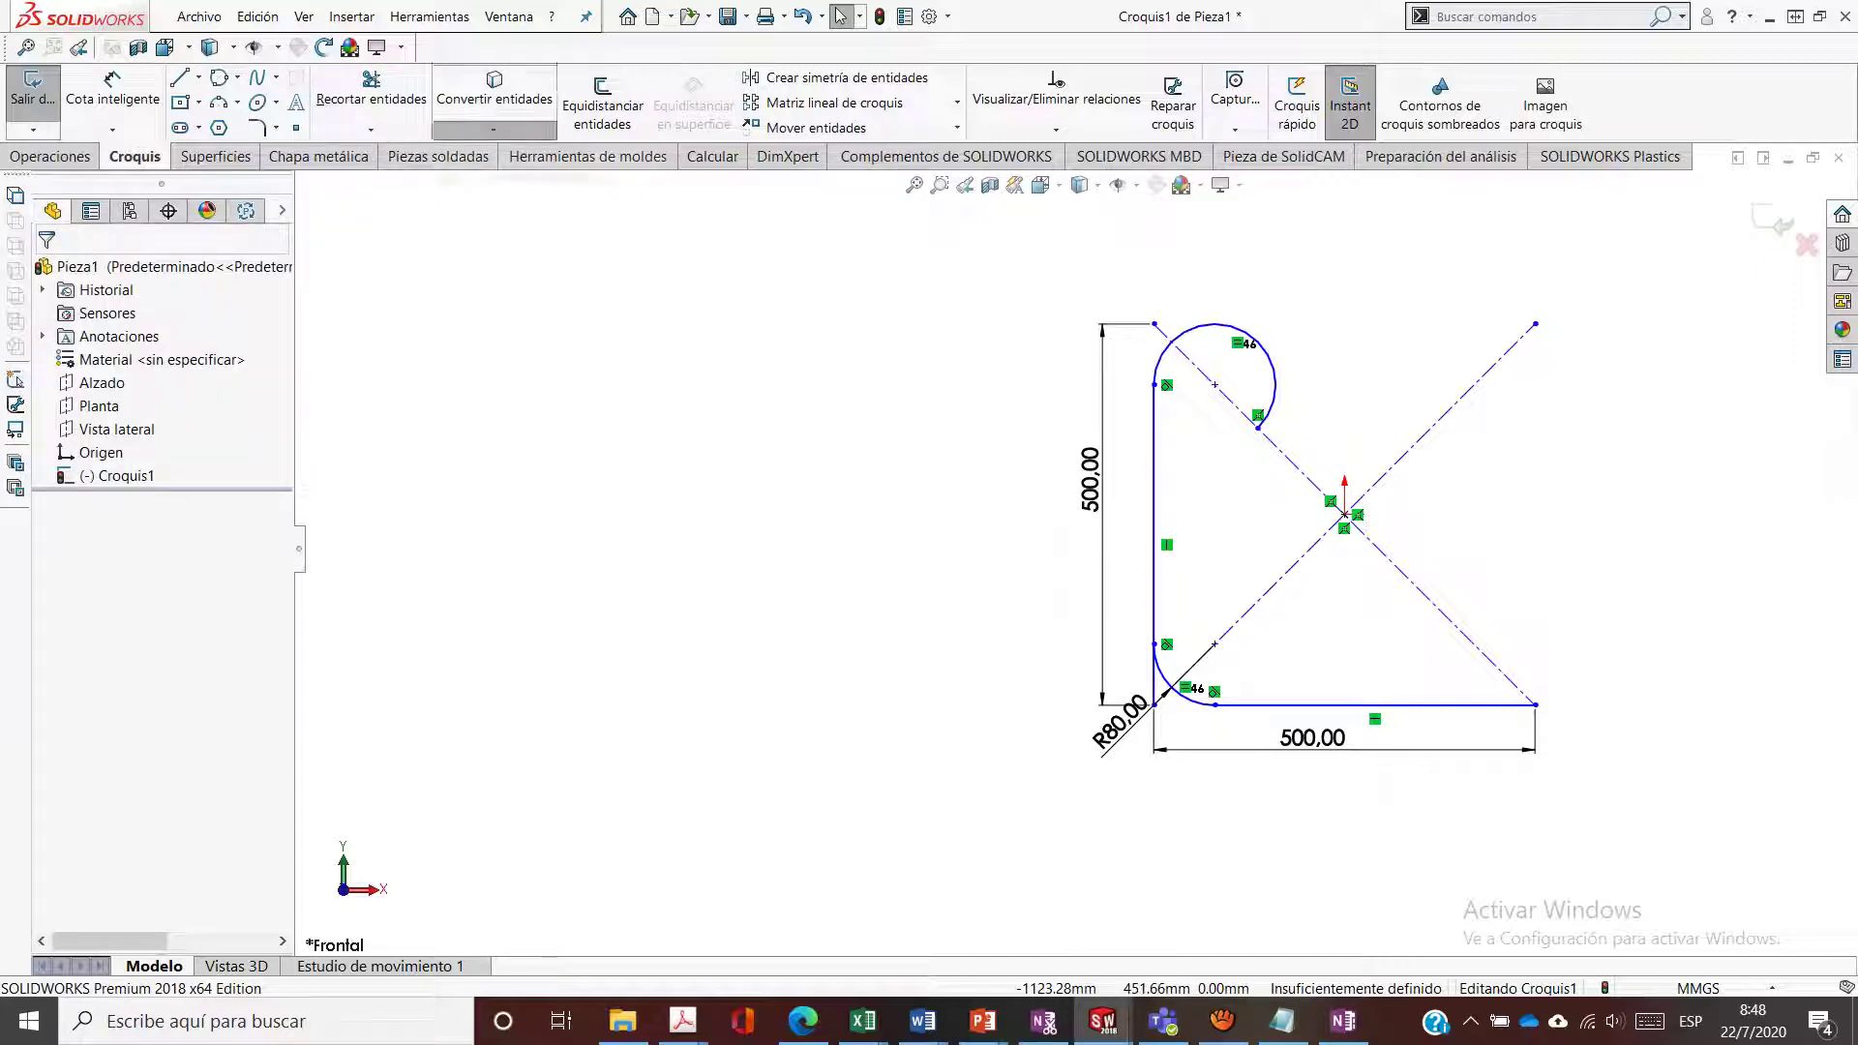
click(493, 130)
click(705, 446)
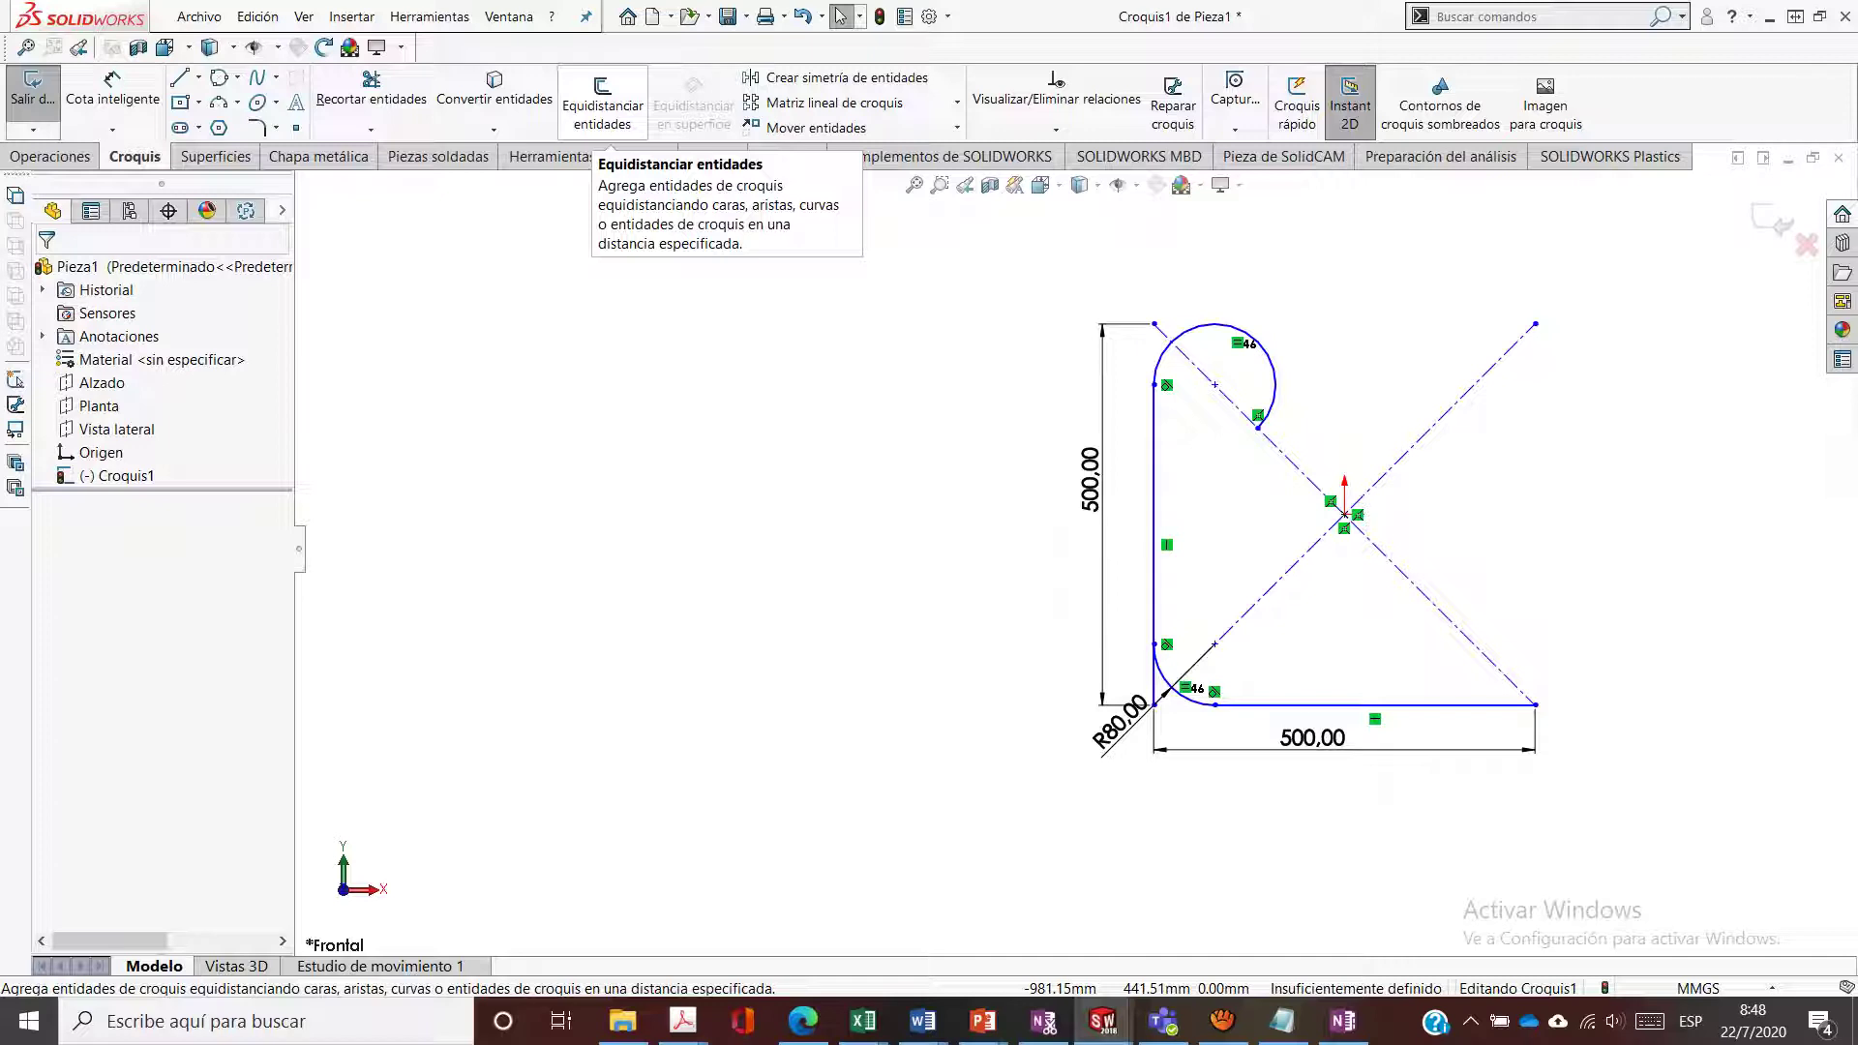
Offset the connected upper-left arc and left vertical line by 30 mm to the outside of the profile, with dimensions added
click(601, 106)
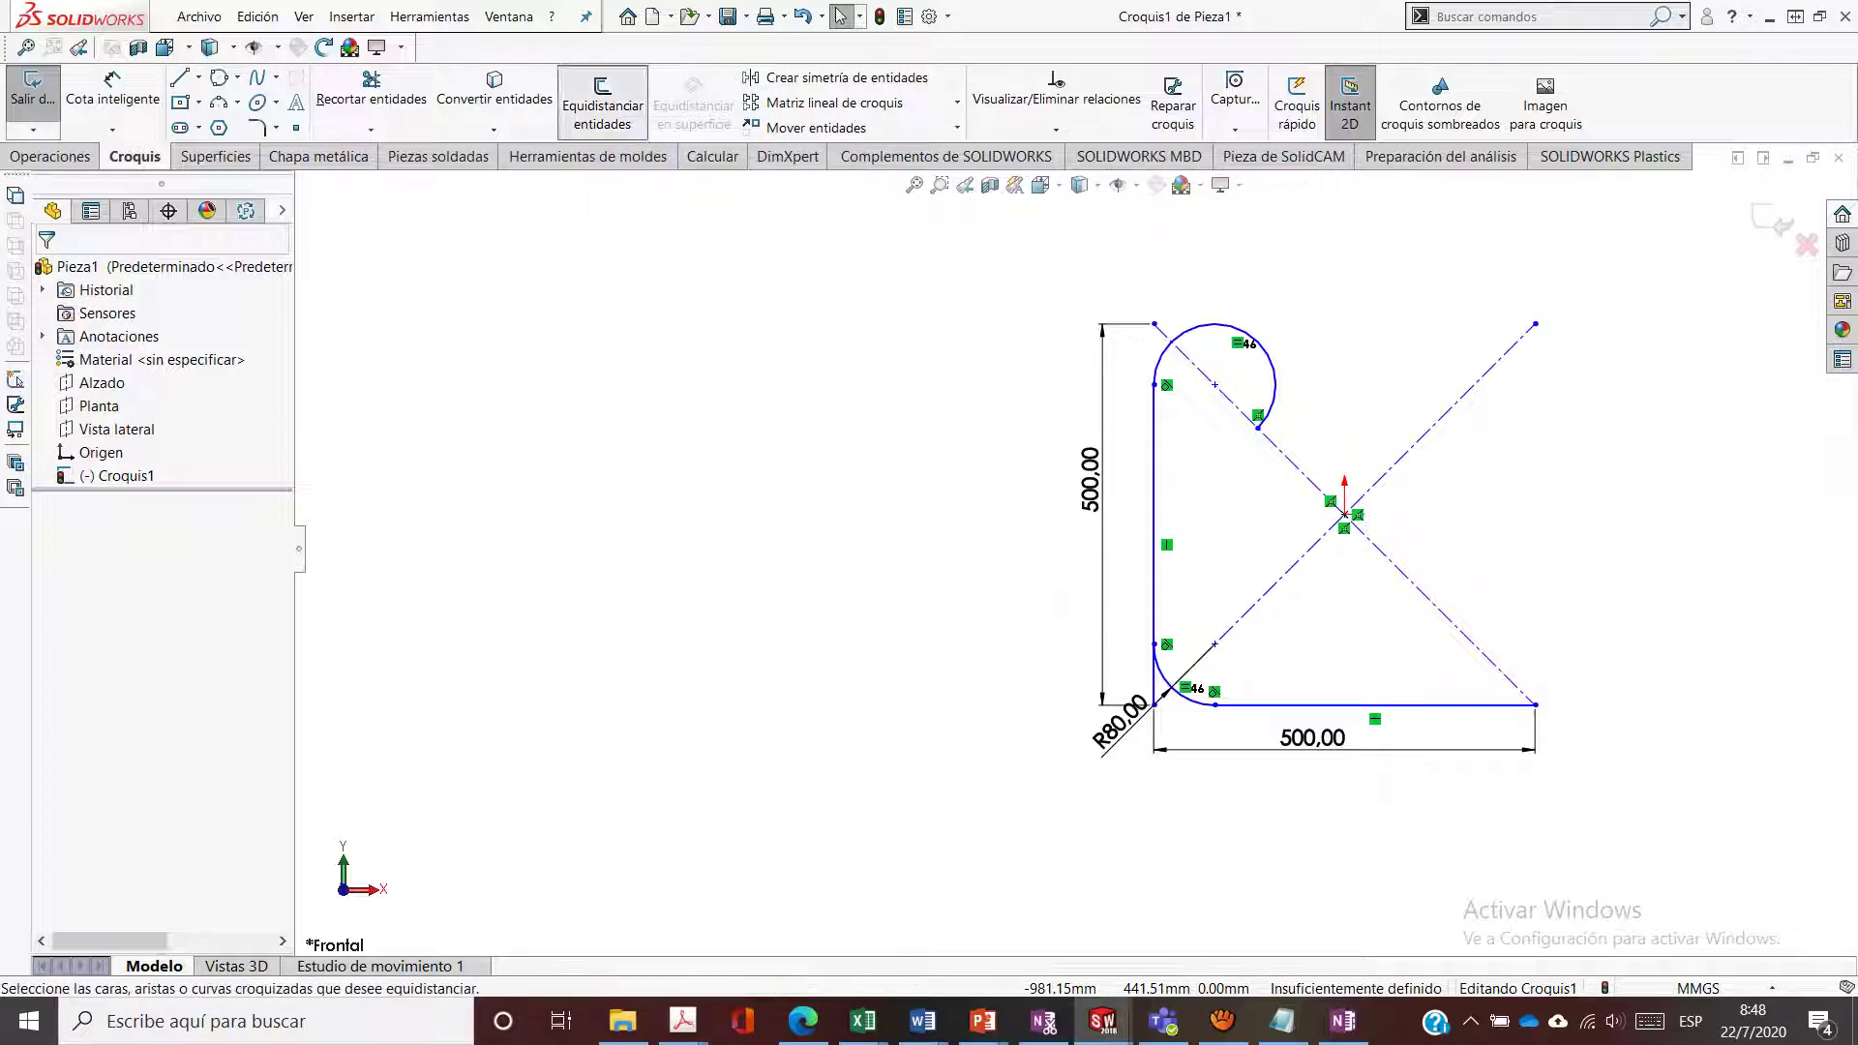
click(1183, 329)
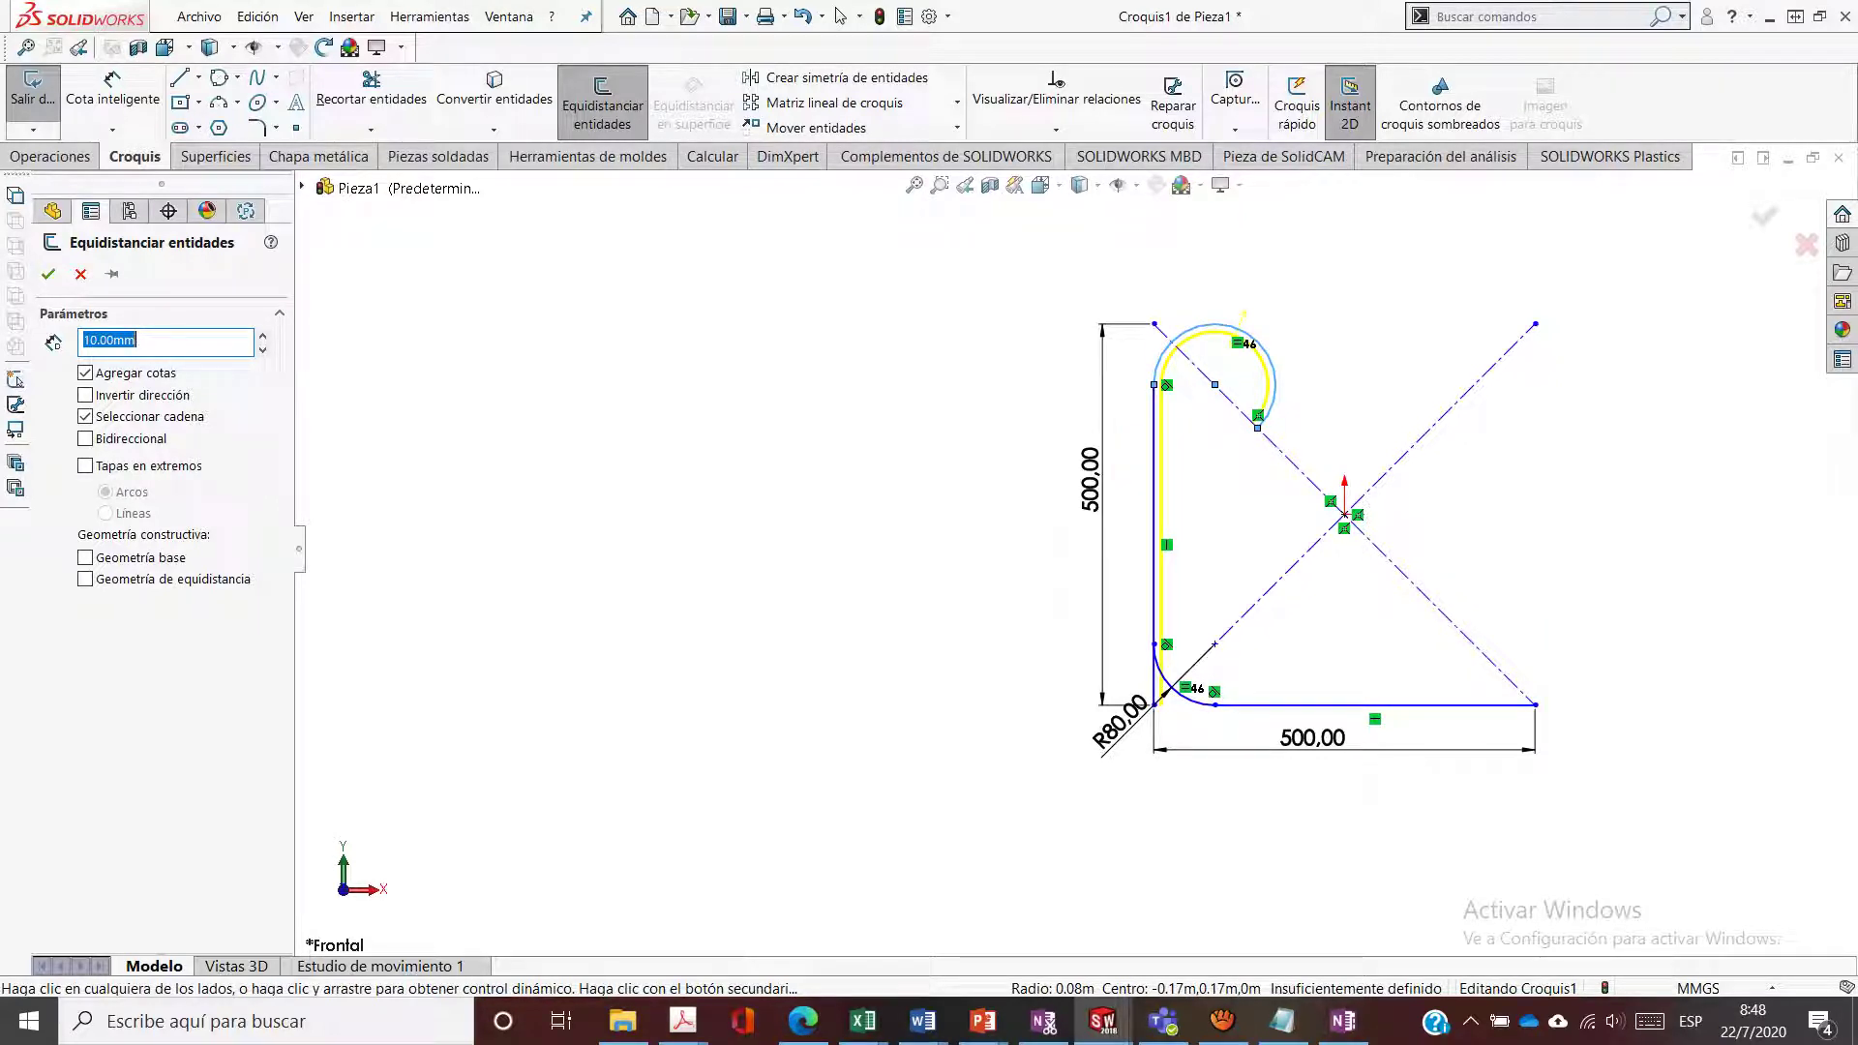
scroll(1166, 646, up, 1)
scroll(1169, 650, down, 2)
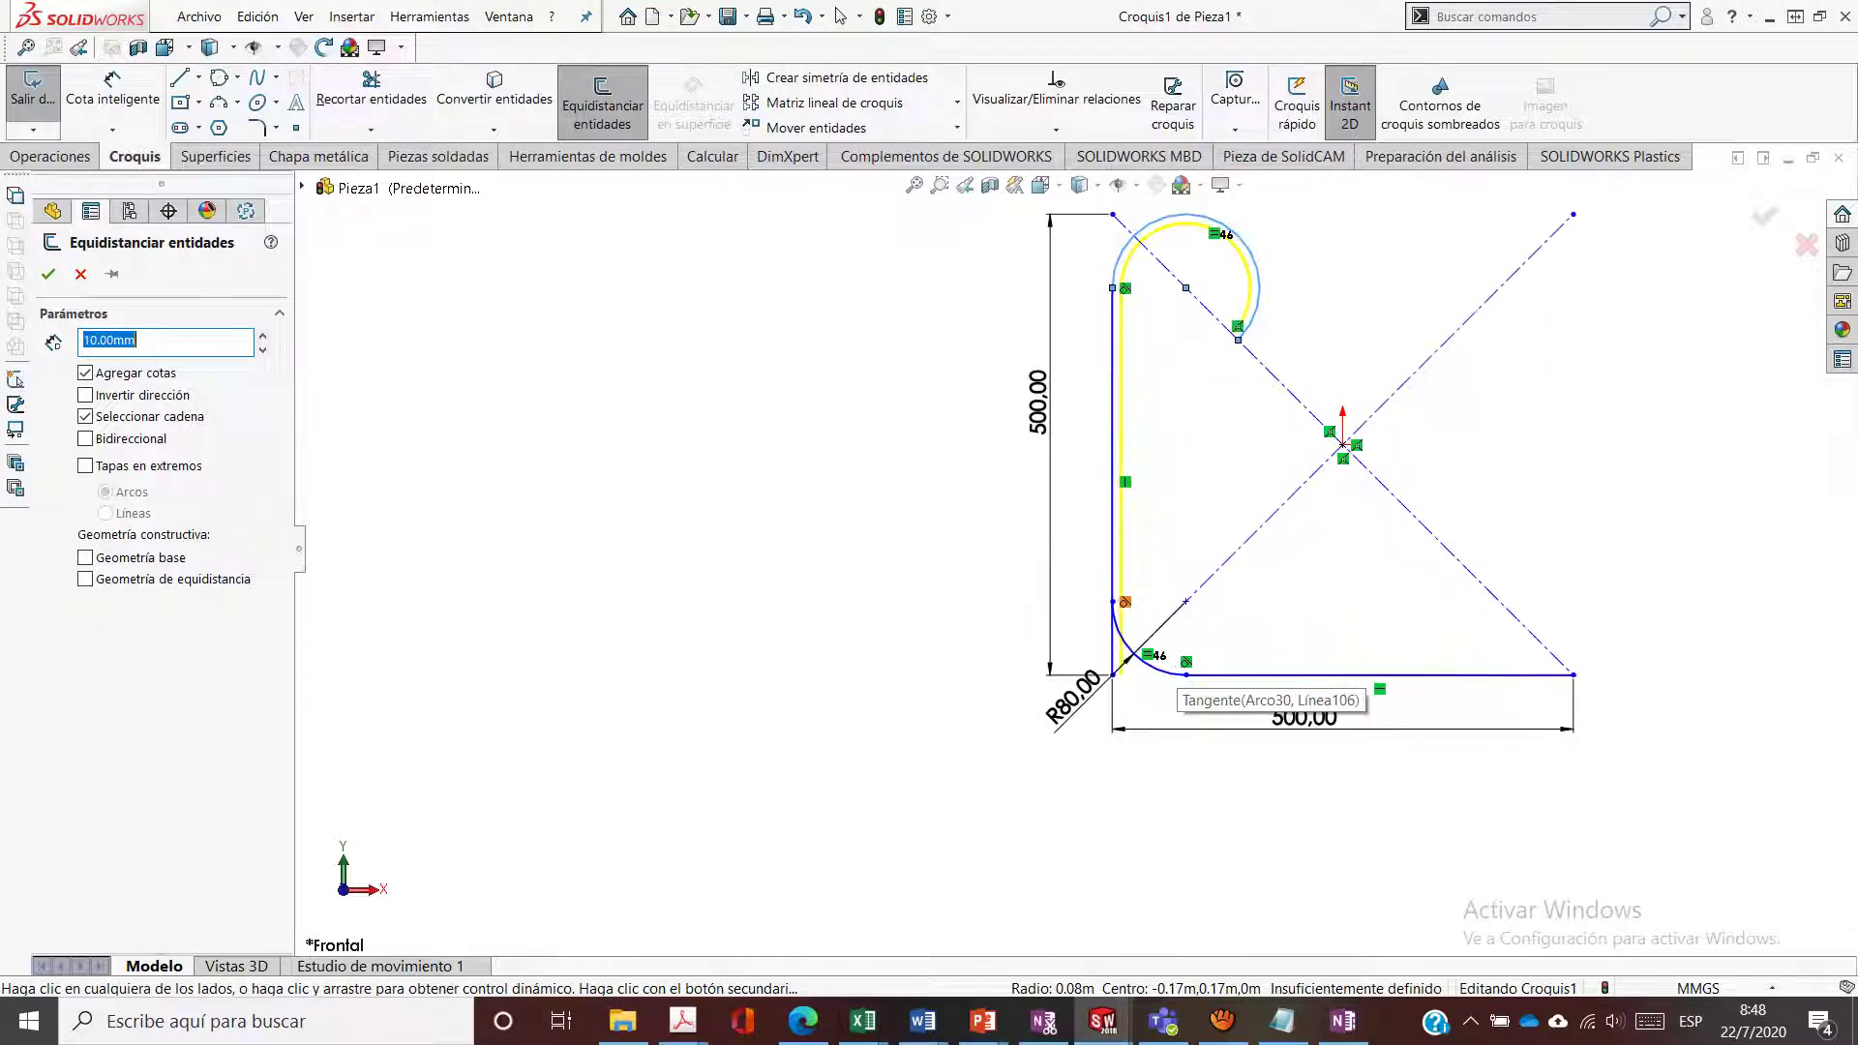
scroll(1124, 601, down, 1)
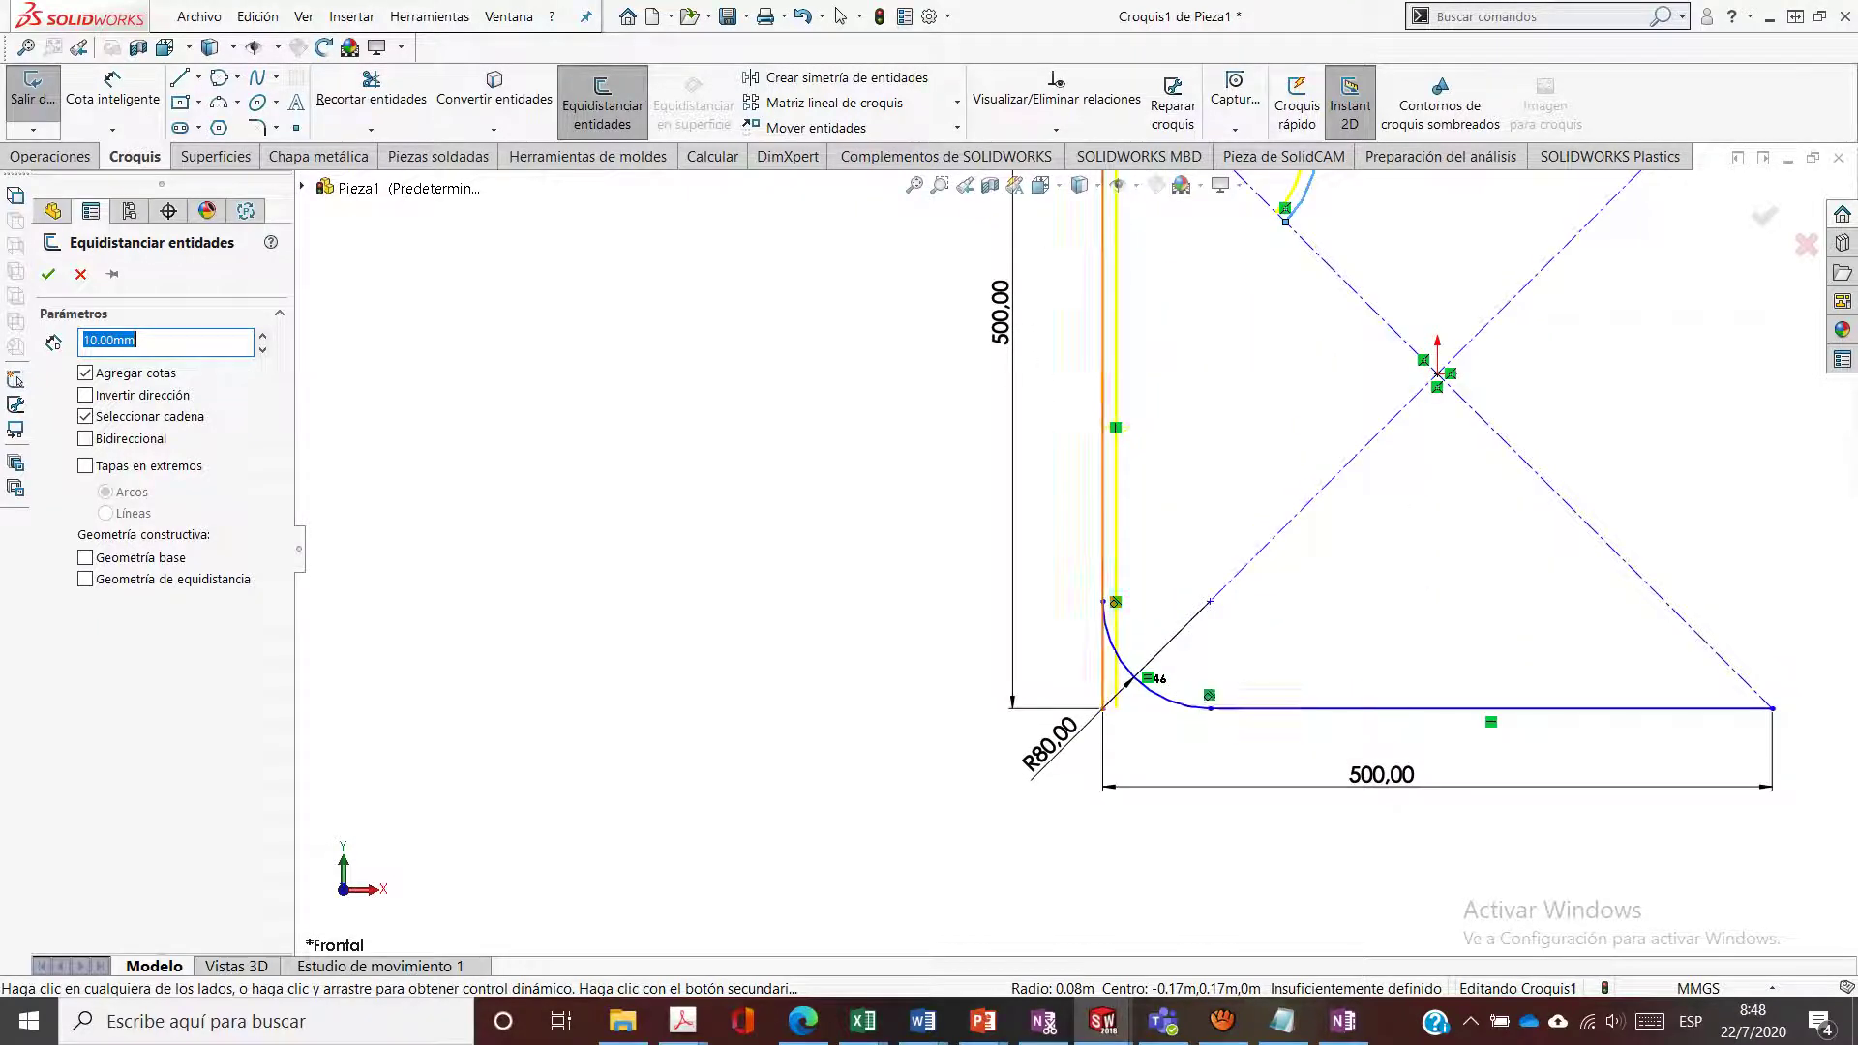
scroll(1075, 548, up, 3)
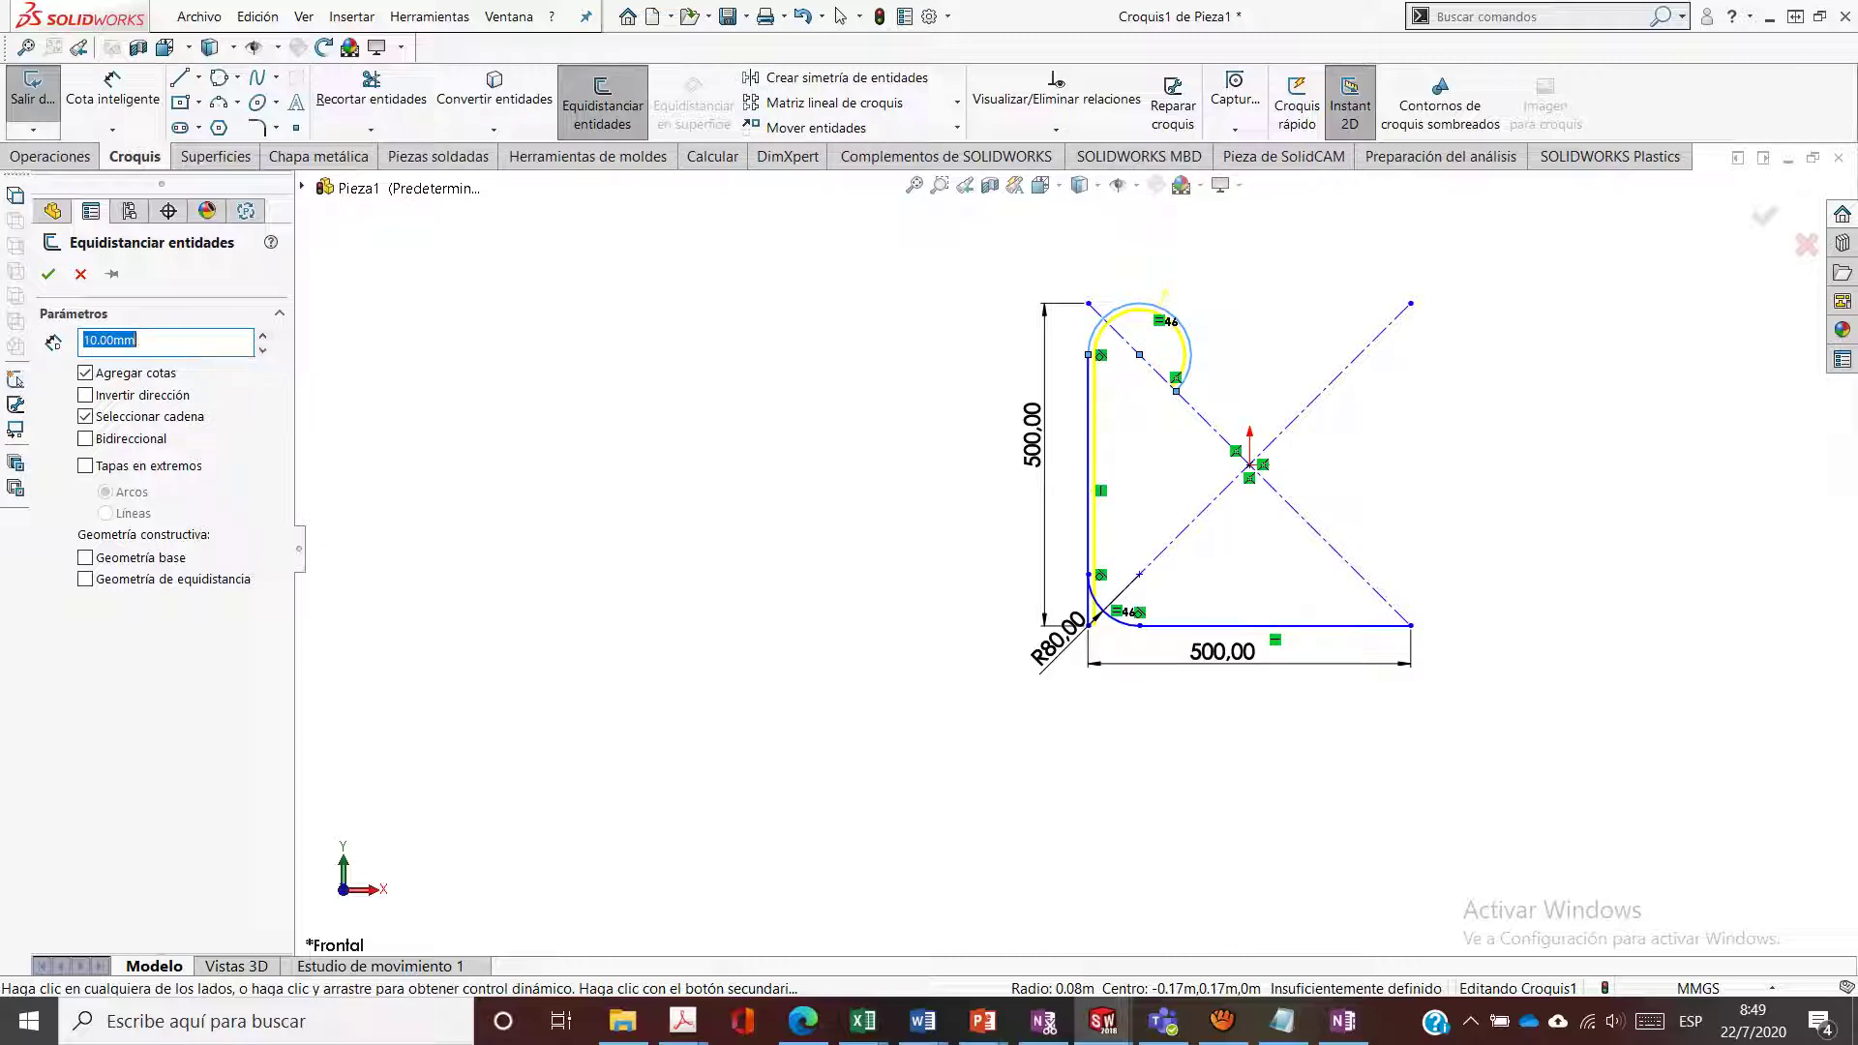
click(262, 335)
click(262, 335)
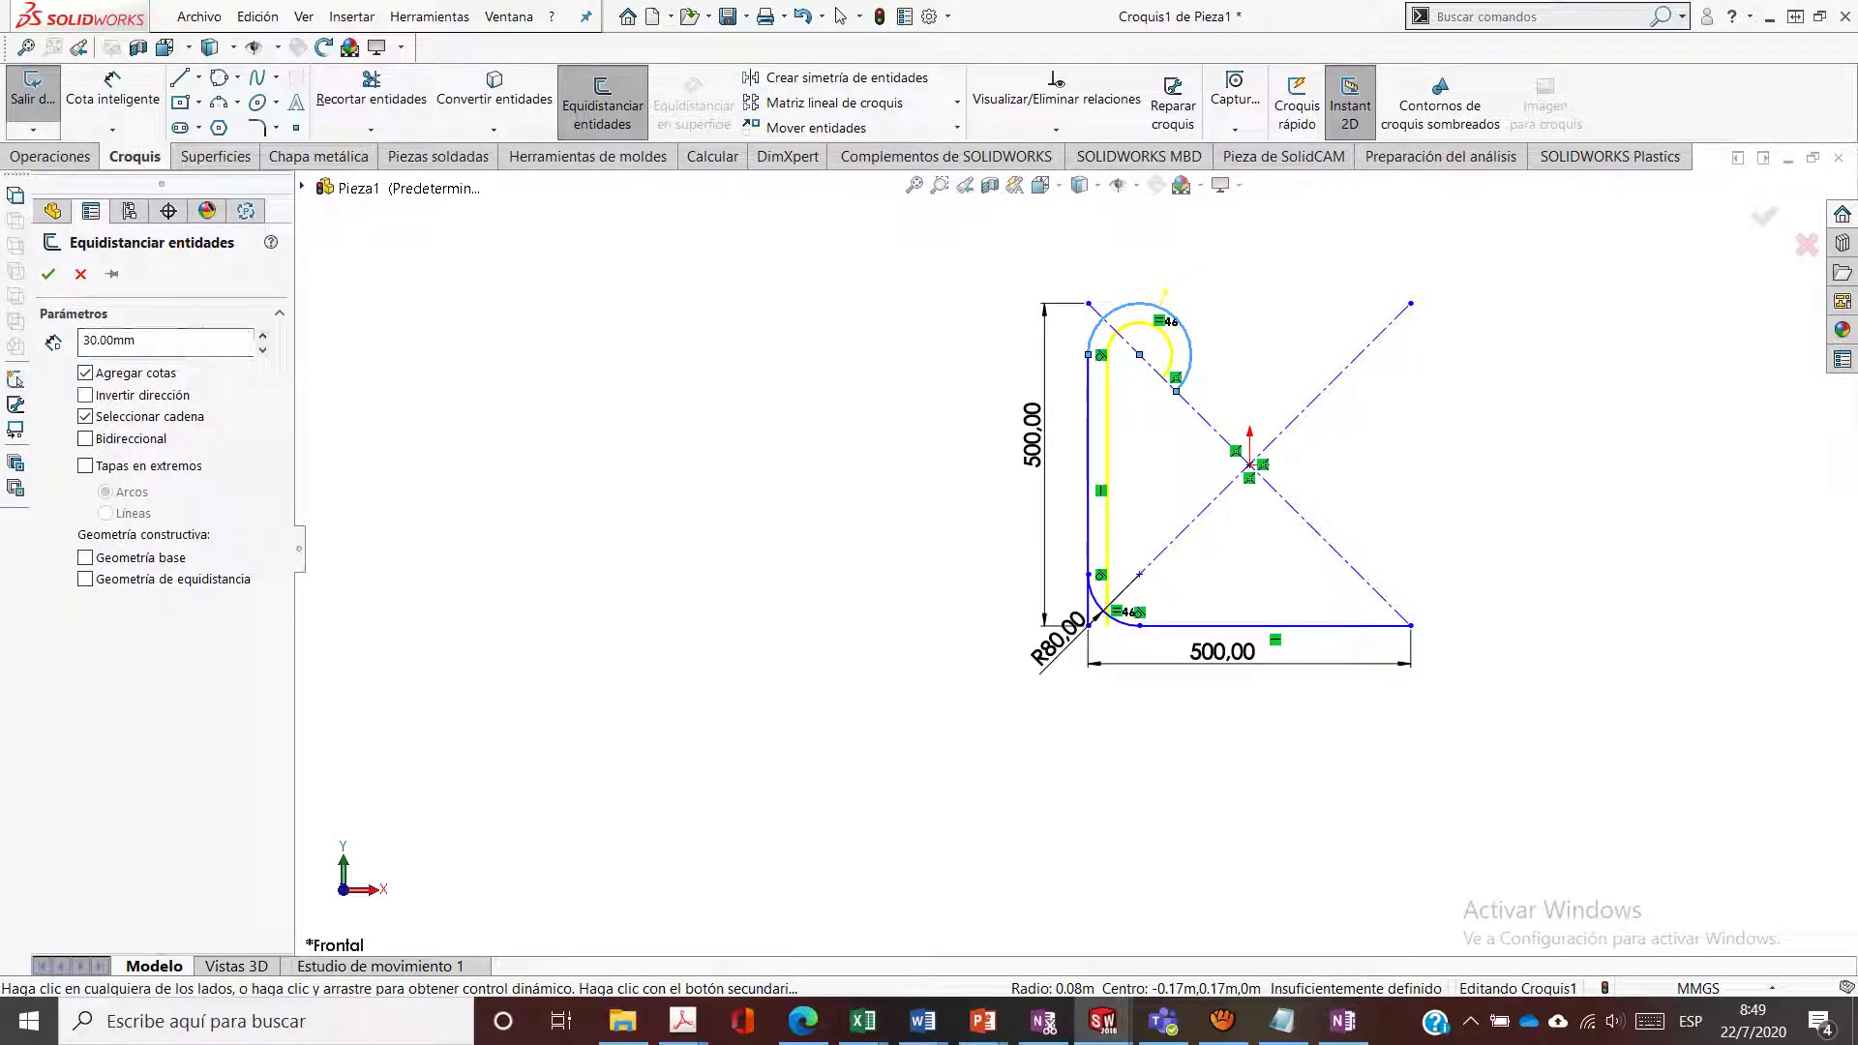
click(86, 395)
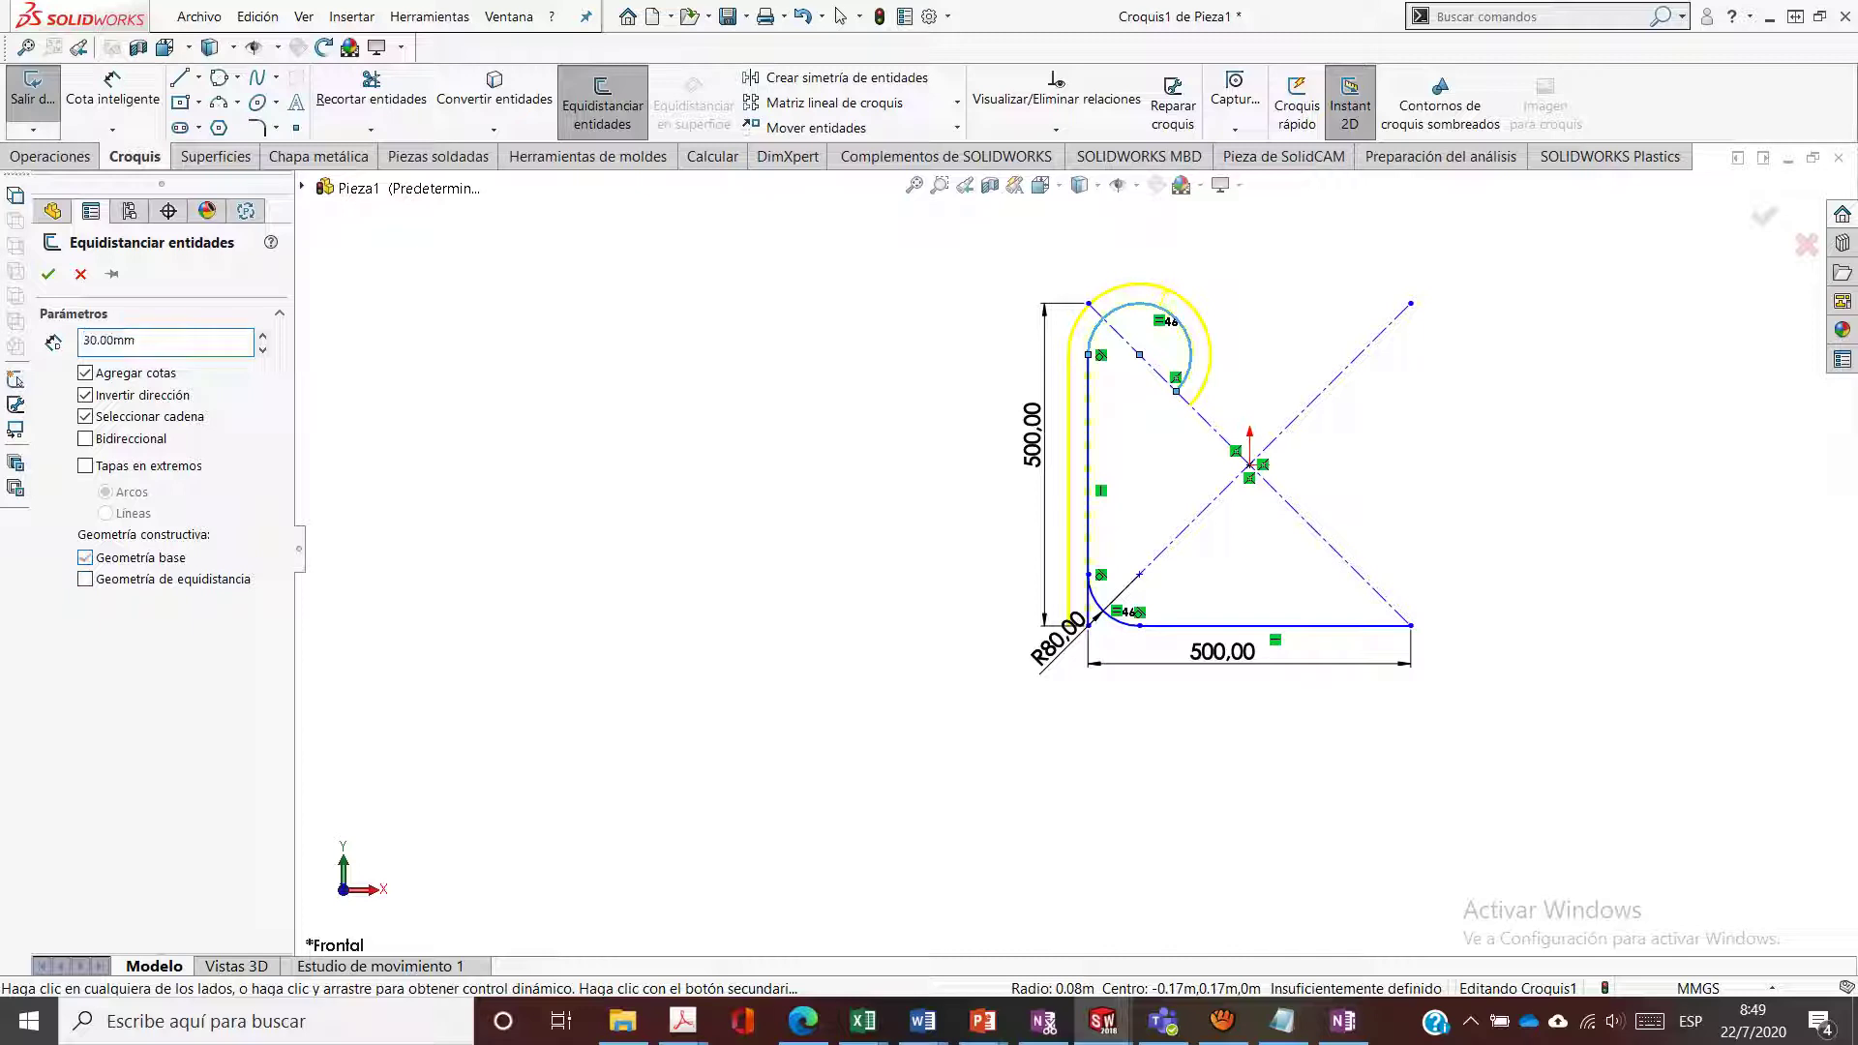
Apply the offset with its base geometry turned into construction geometry, and move the 30 mm dimension text inside the profile
click(85, 558)
scroll(1076, 538, up, 2)
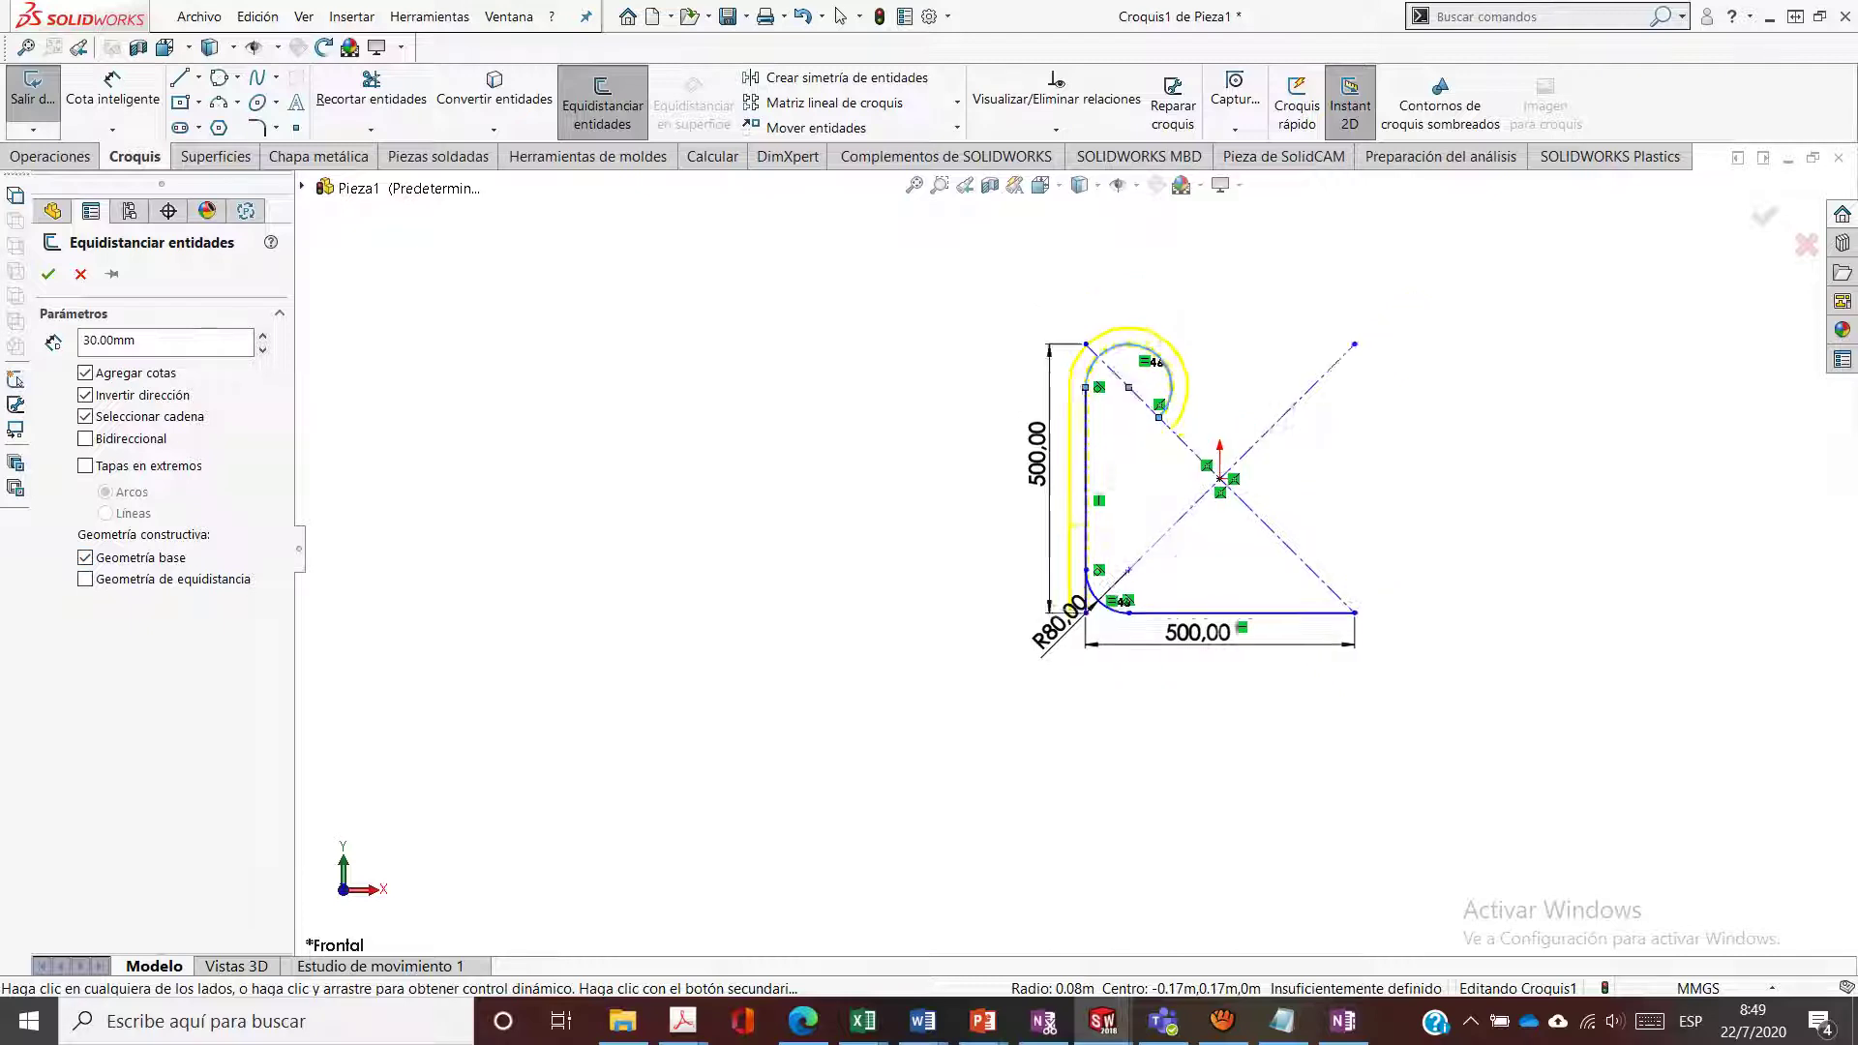
scroll(1219, 353, down, 2)
scroll(1088, 327, down, 4)
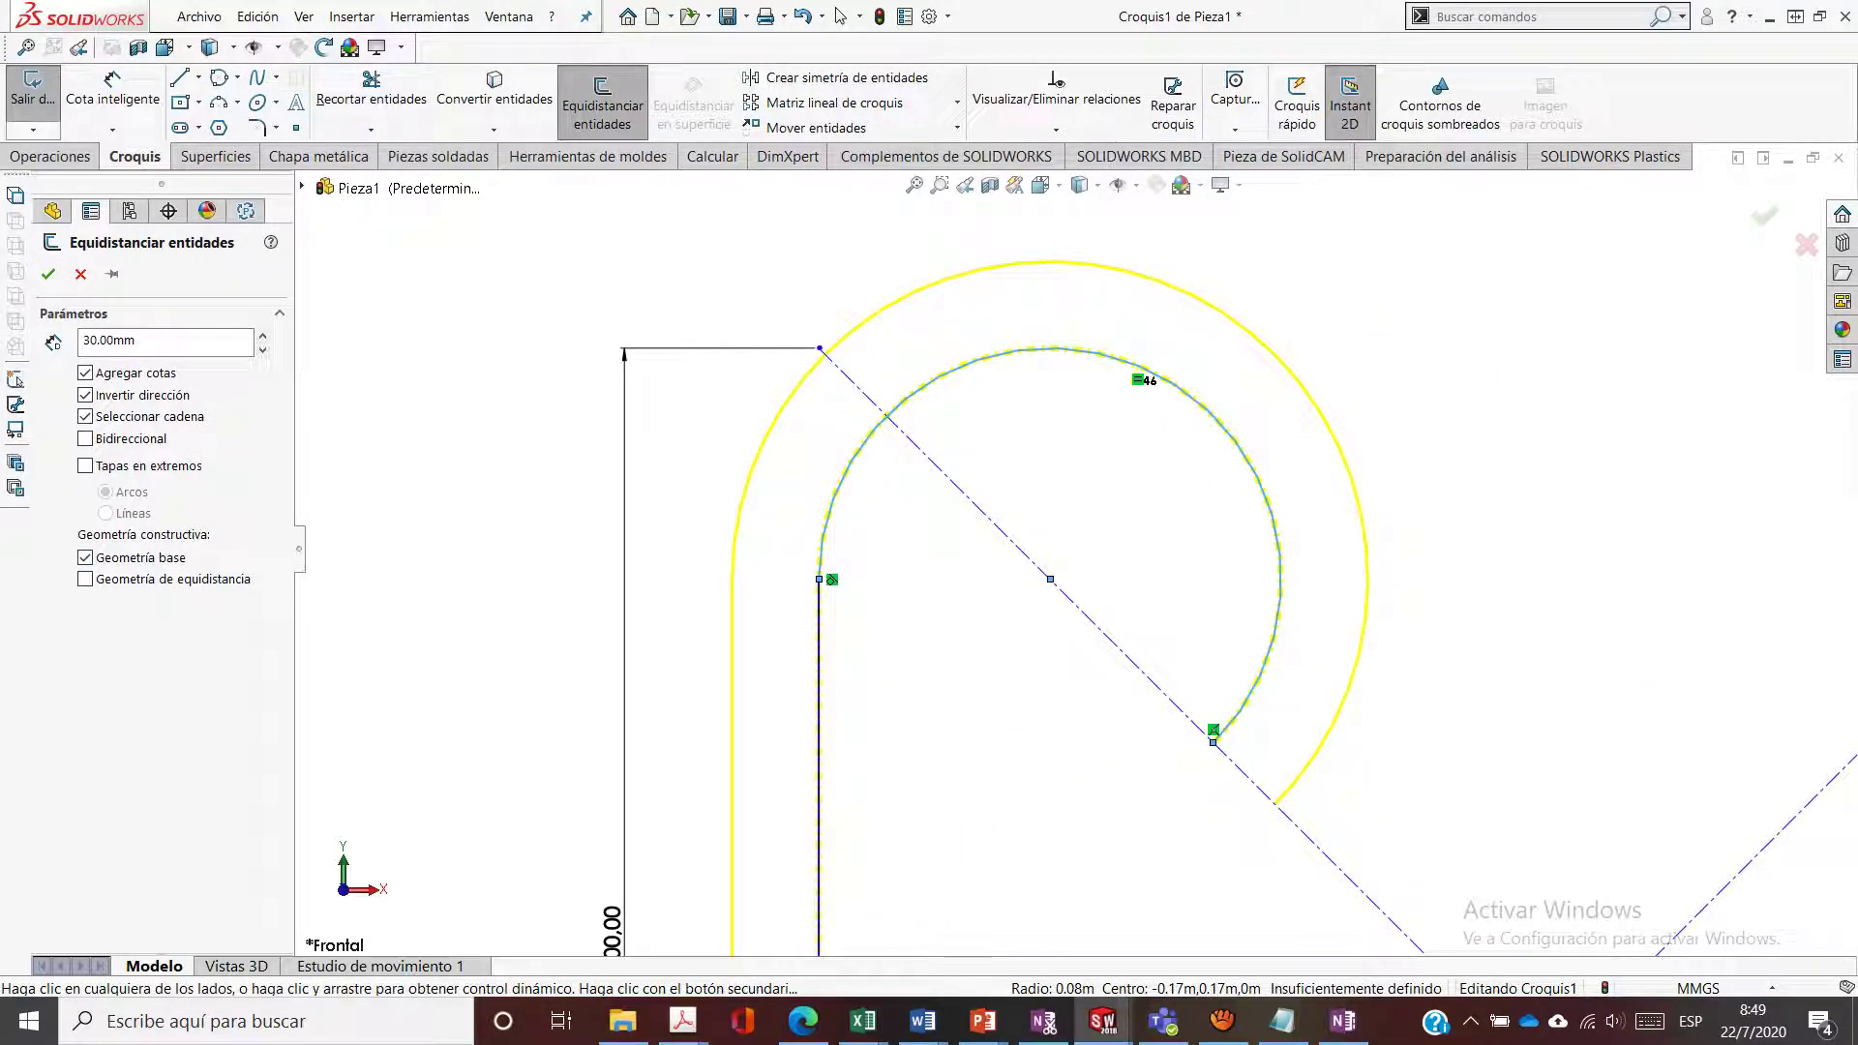
scroll(971, 474, up, 3)
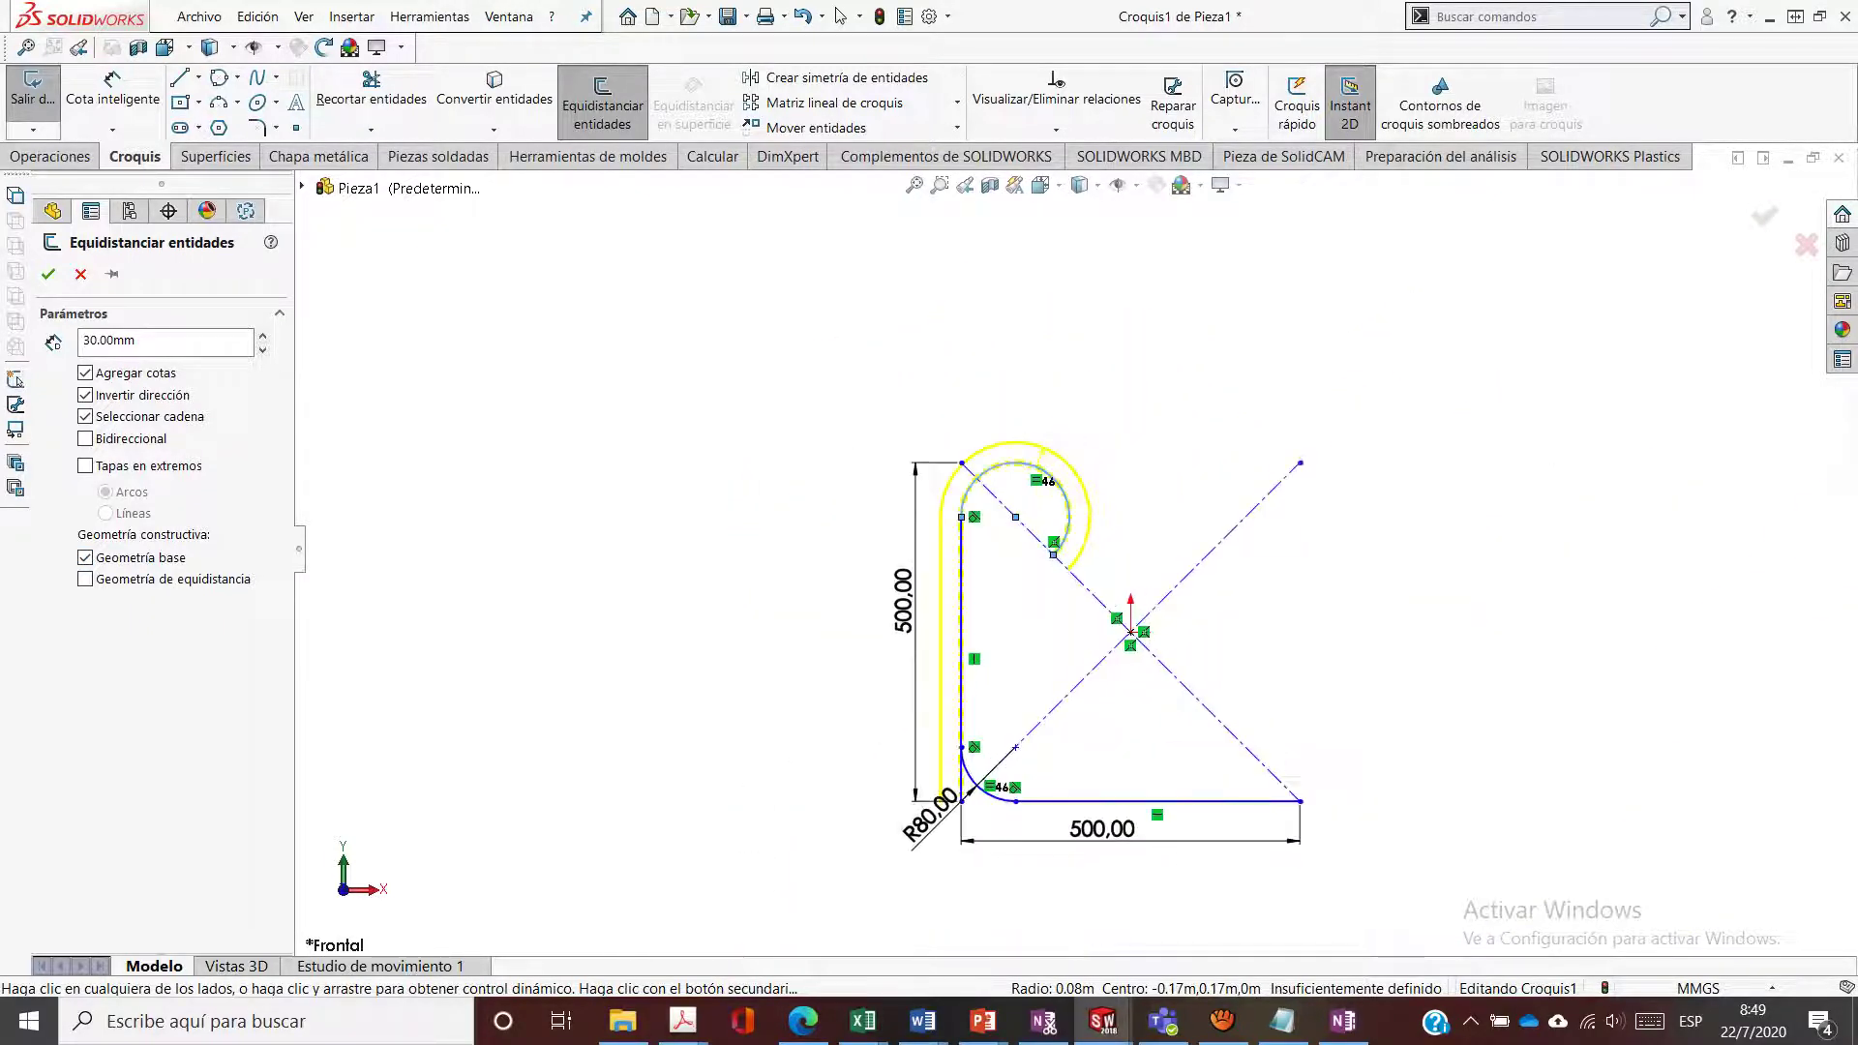
click(47, 274)
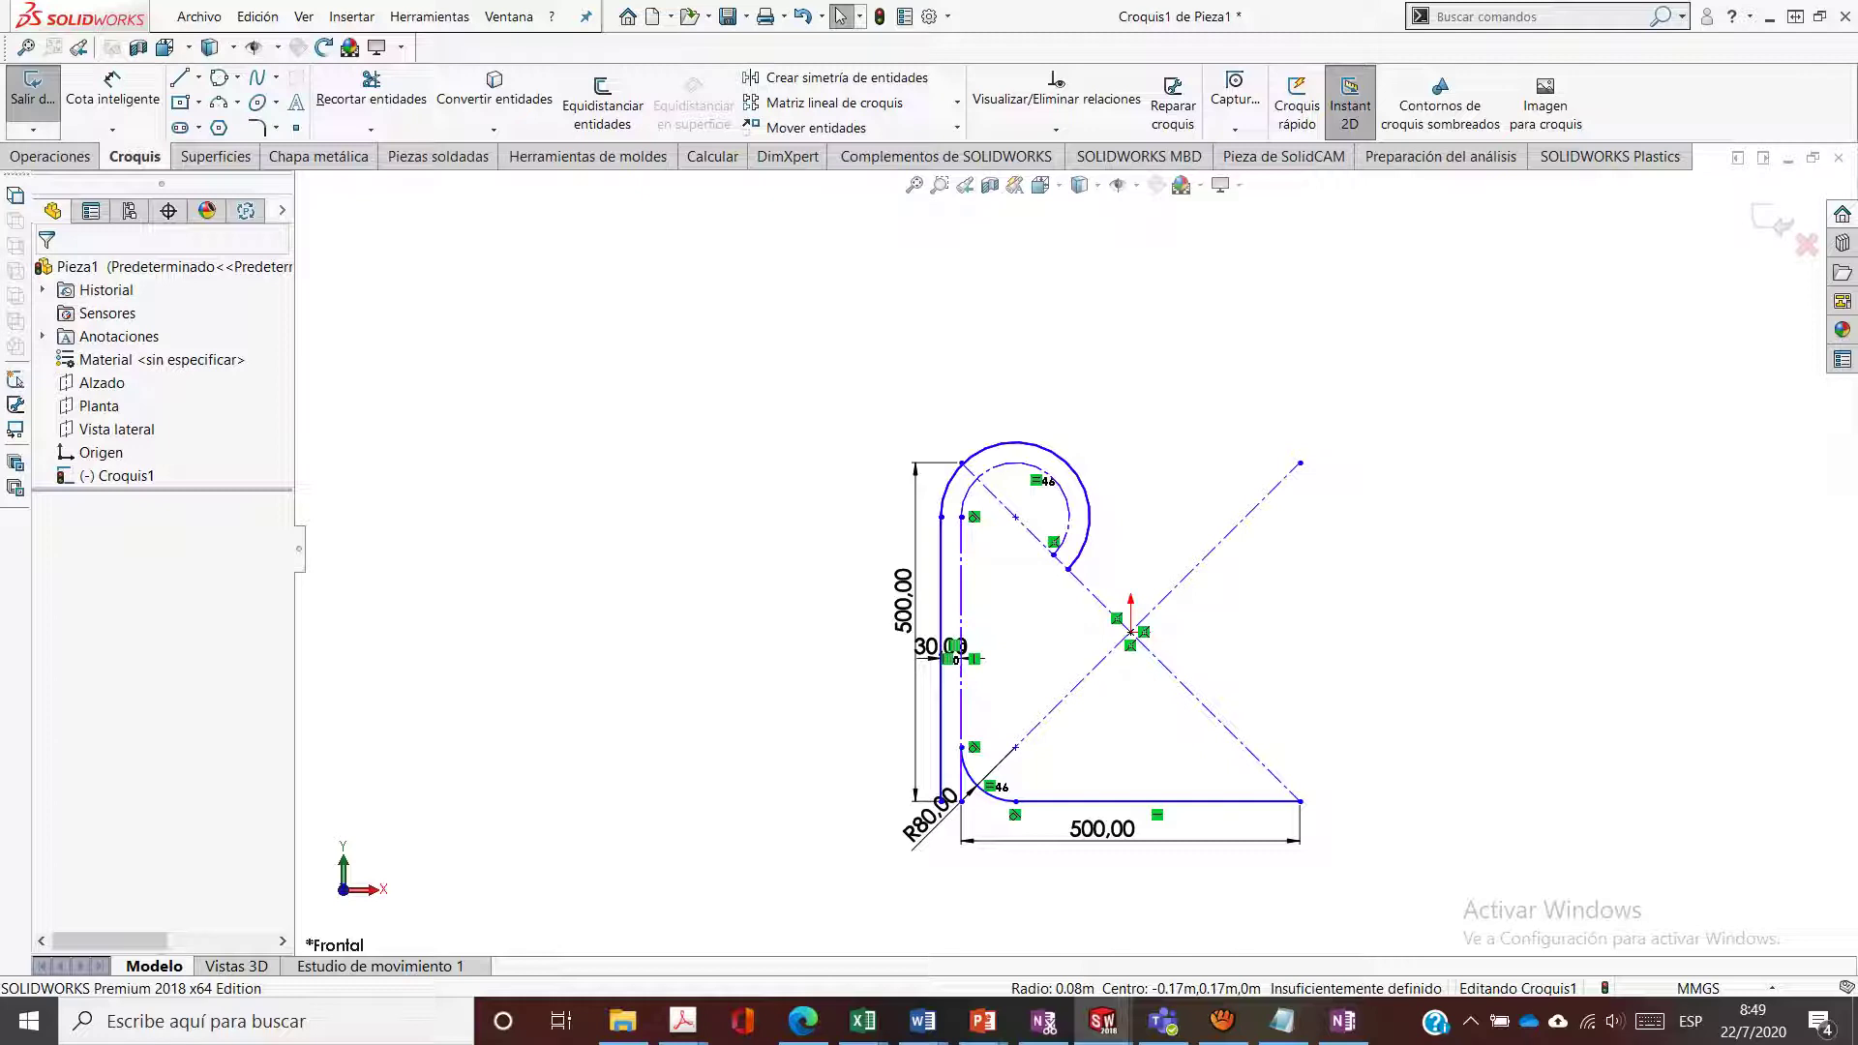
drag(938, 646, 1004, 591)
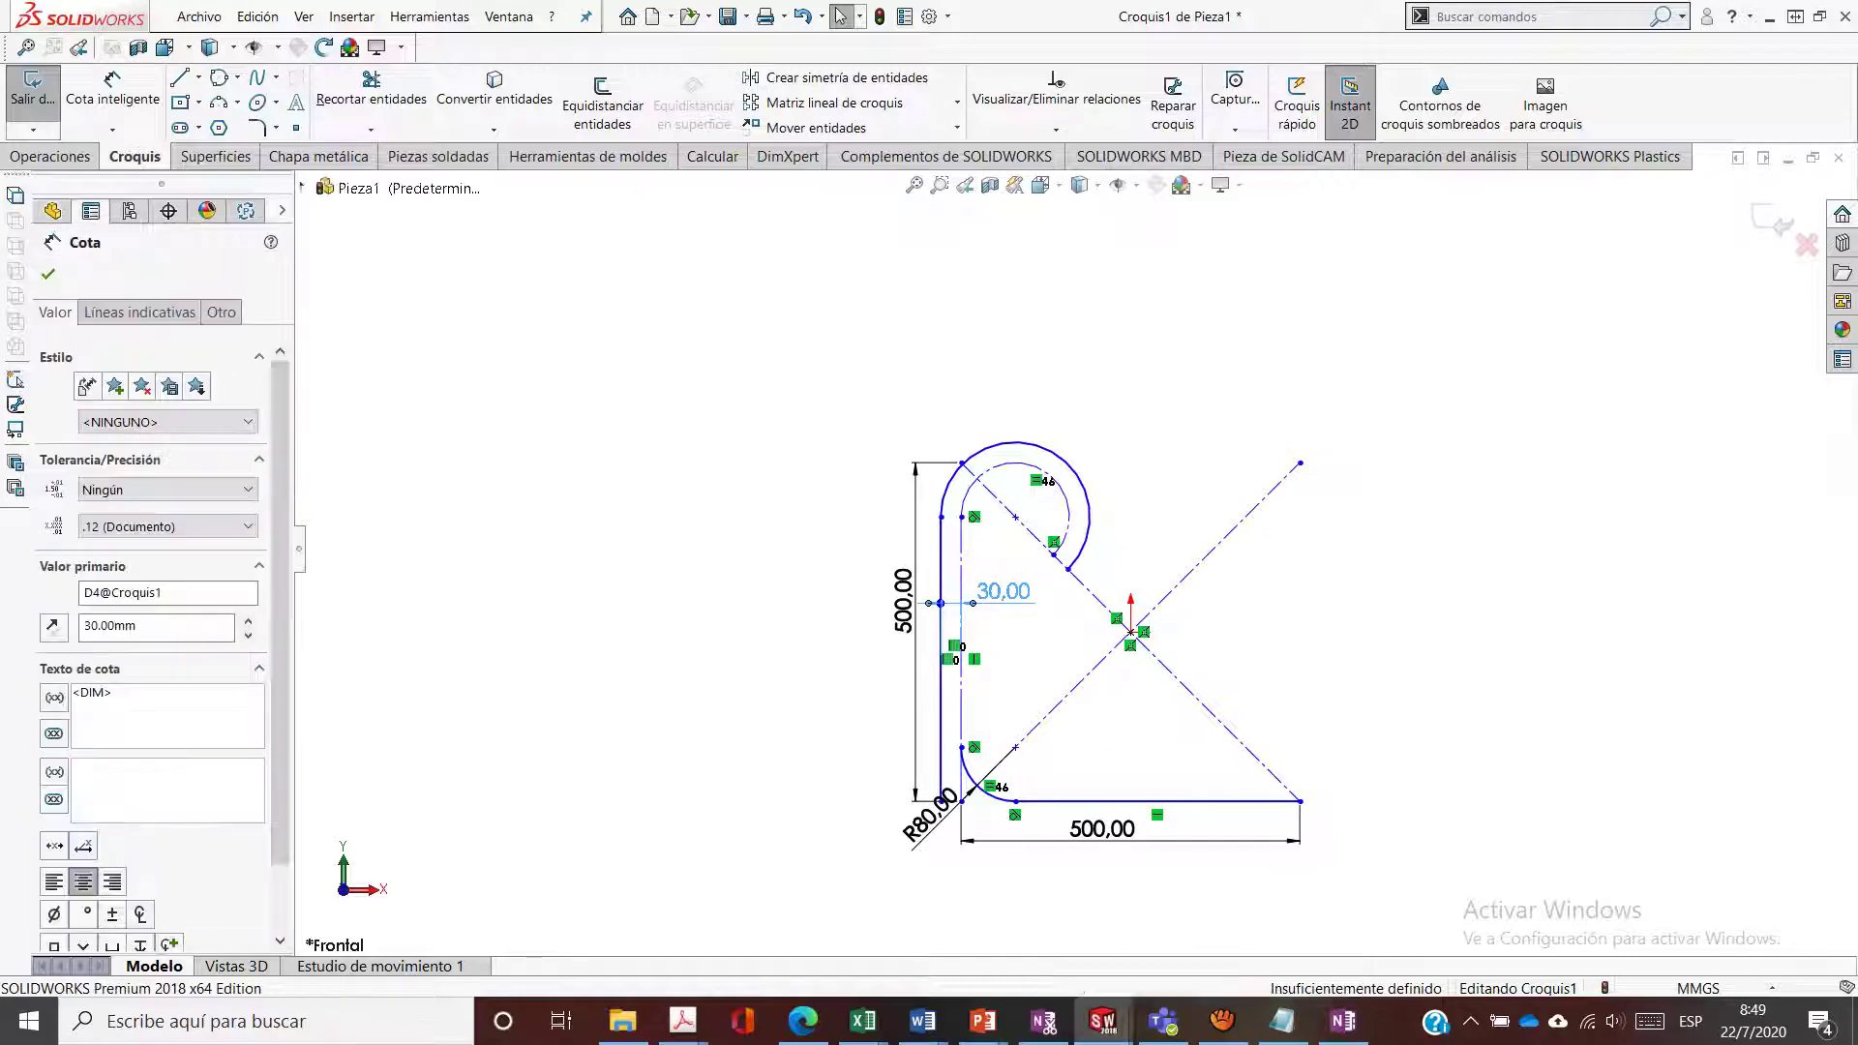
key(Escape)
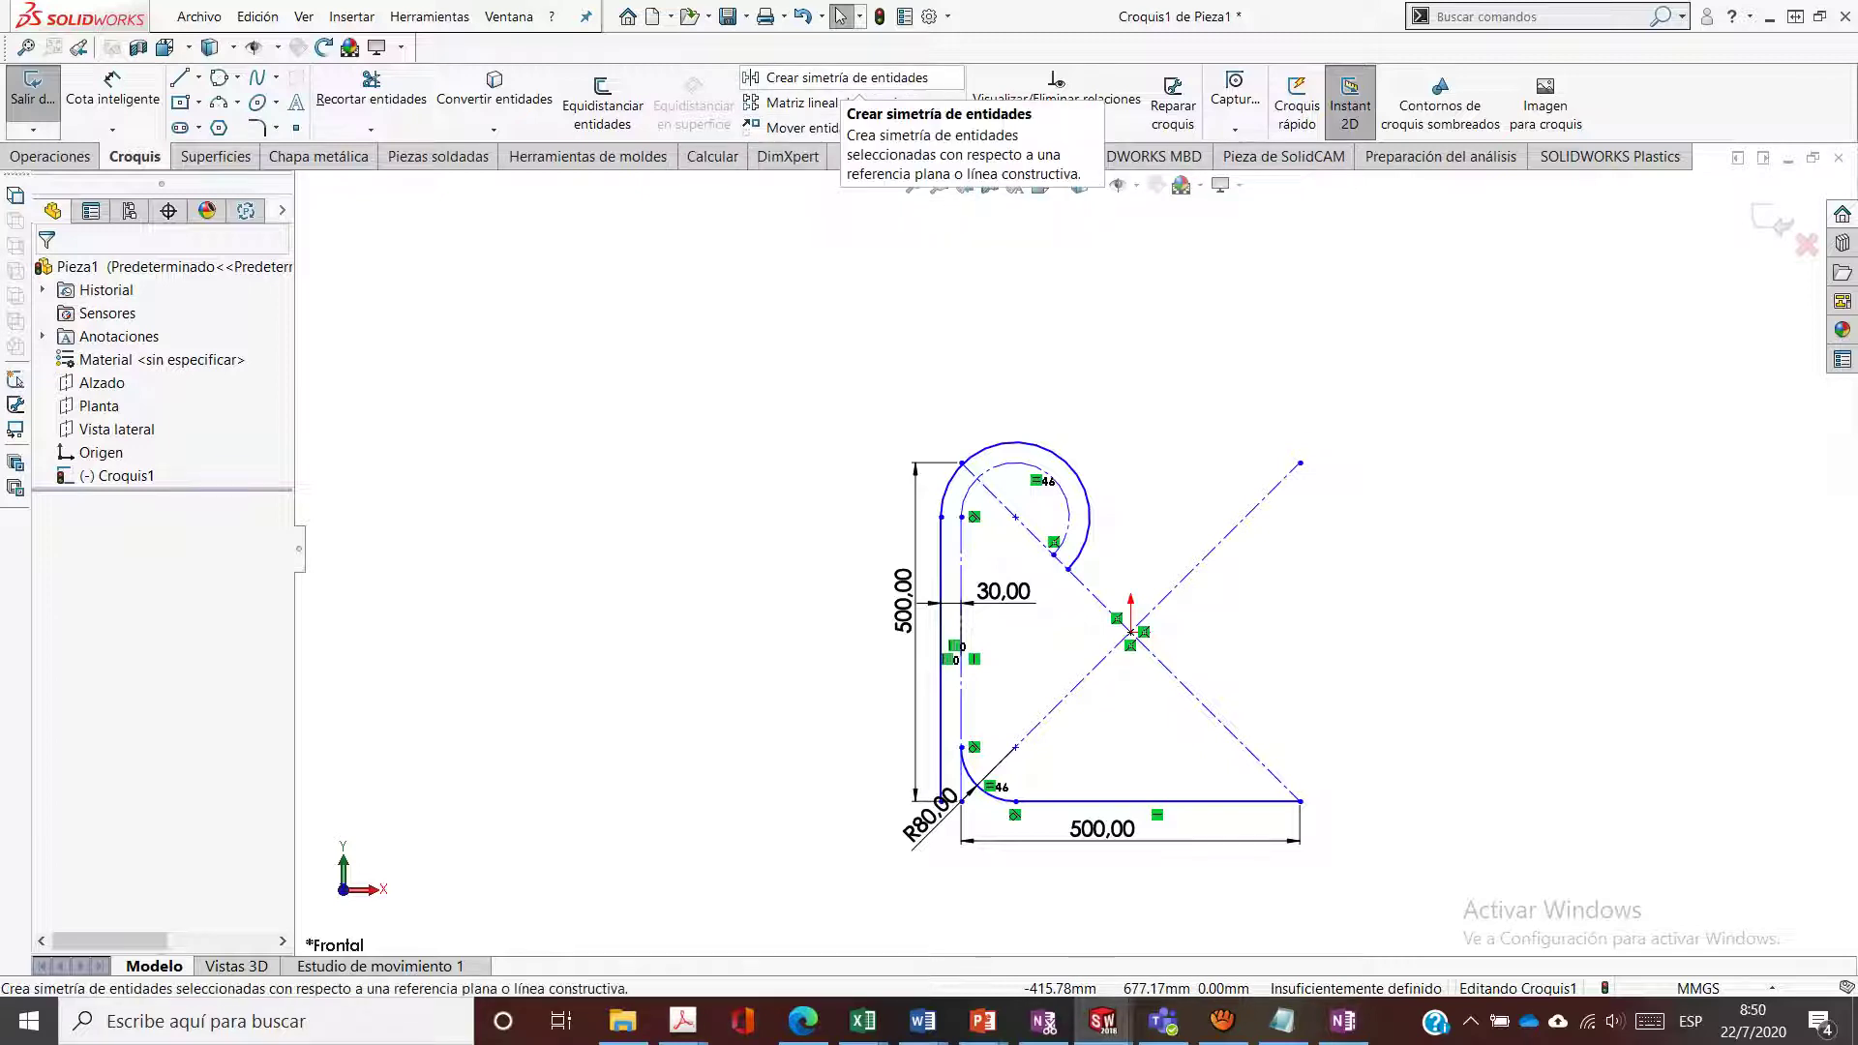
Mirror the lower-left fillet arc and the bottom line about the diagonal construction line running from upper left to lower right, keeping the originals
click(842, 78)
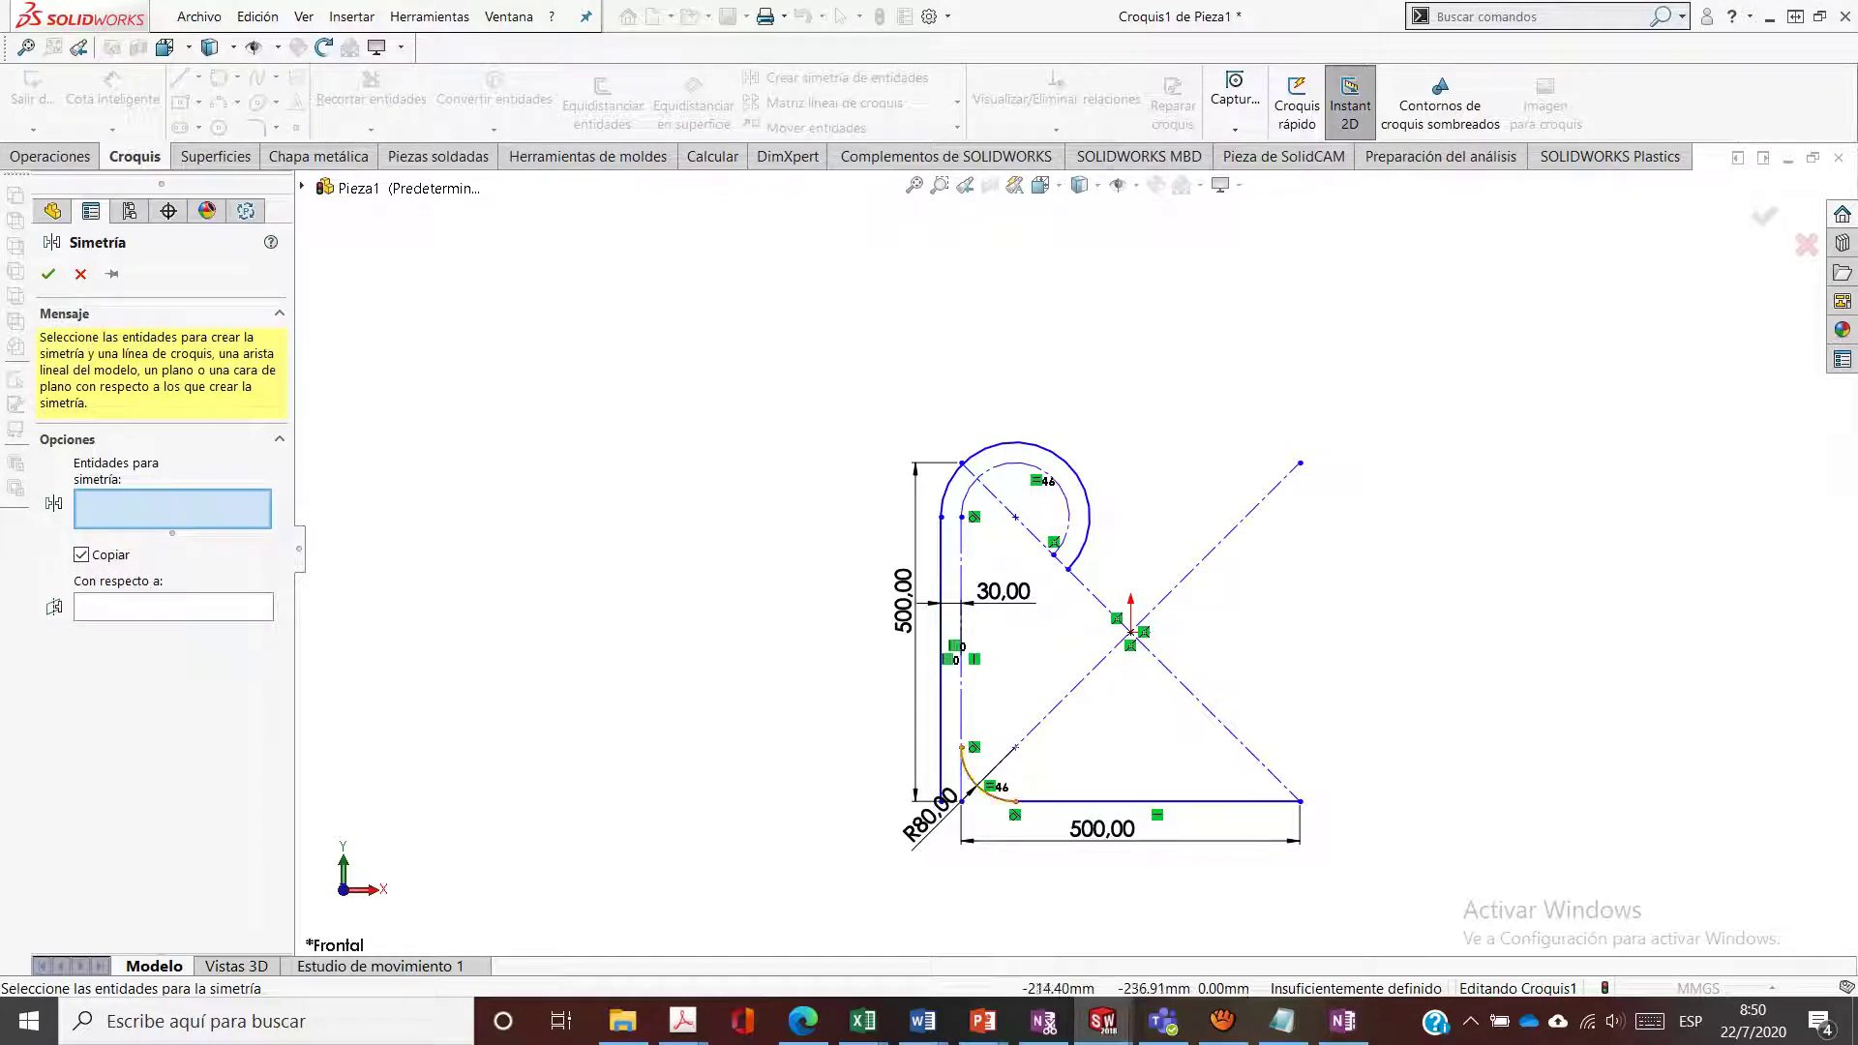
click(983, 791)
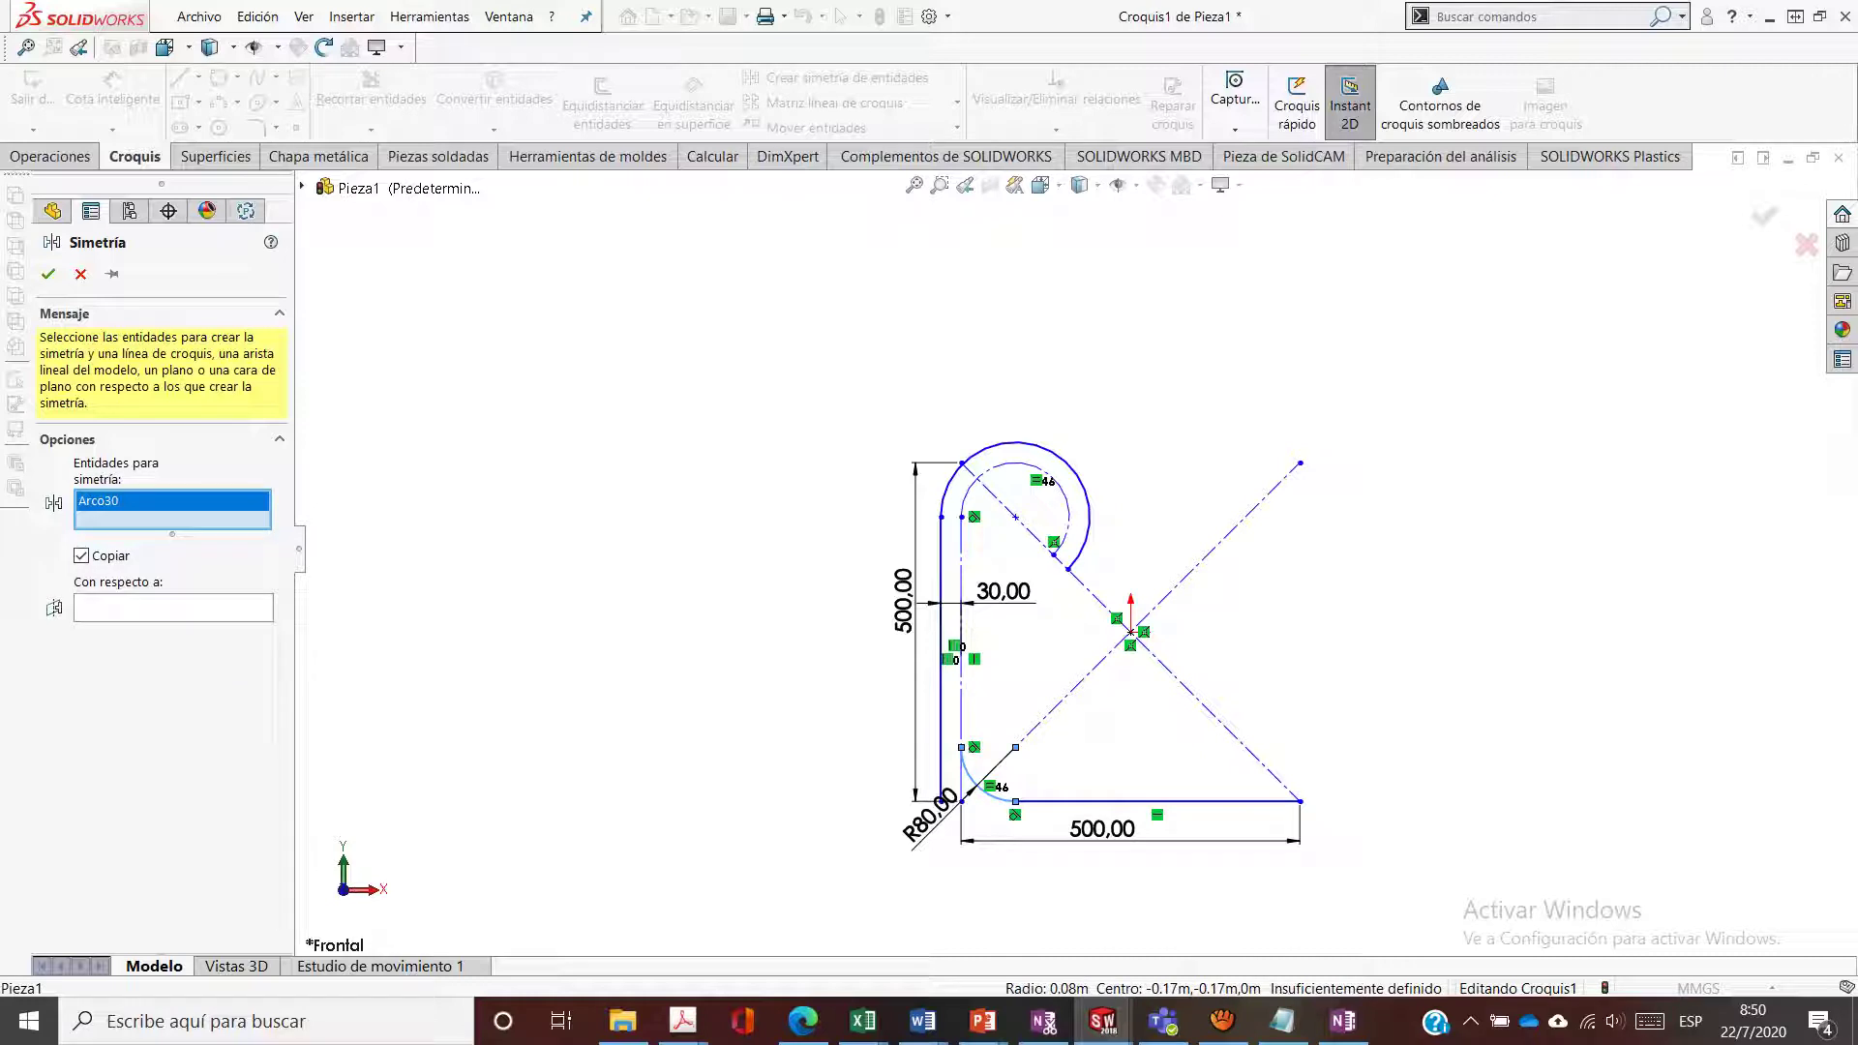
click(1161, 802)
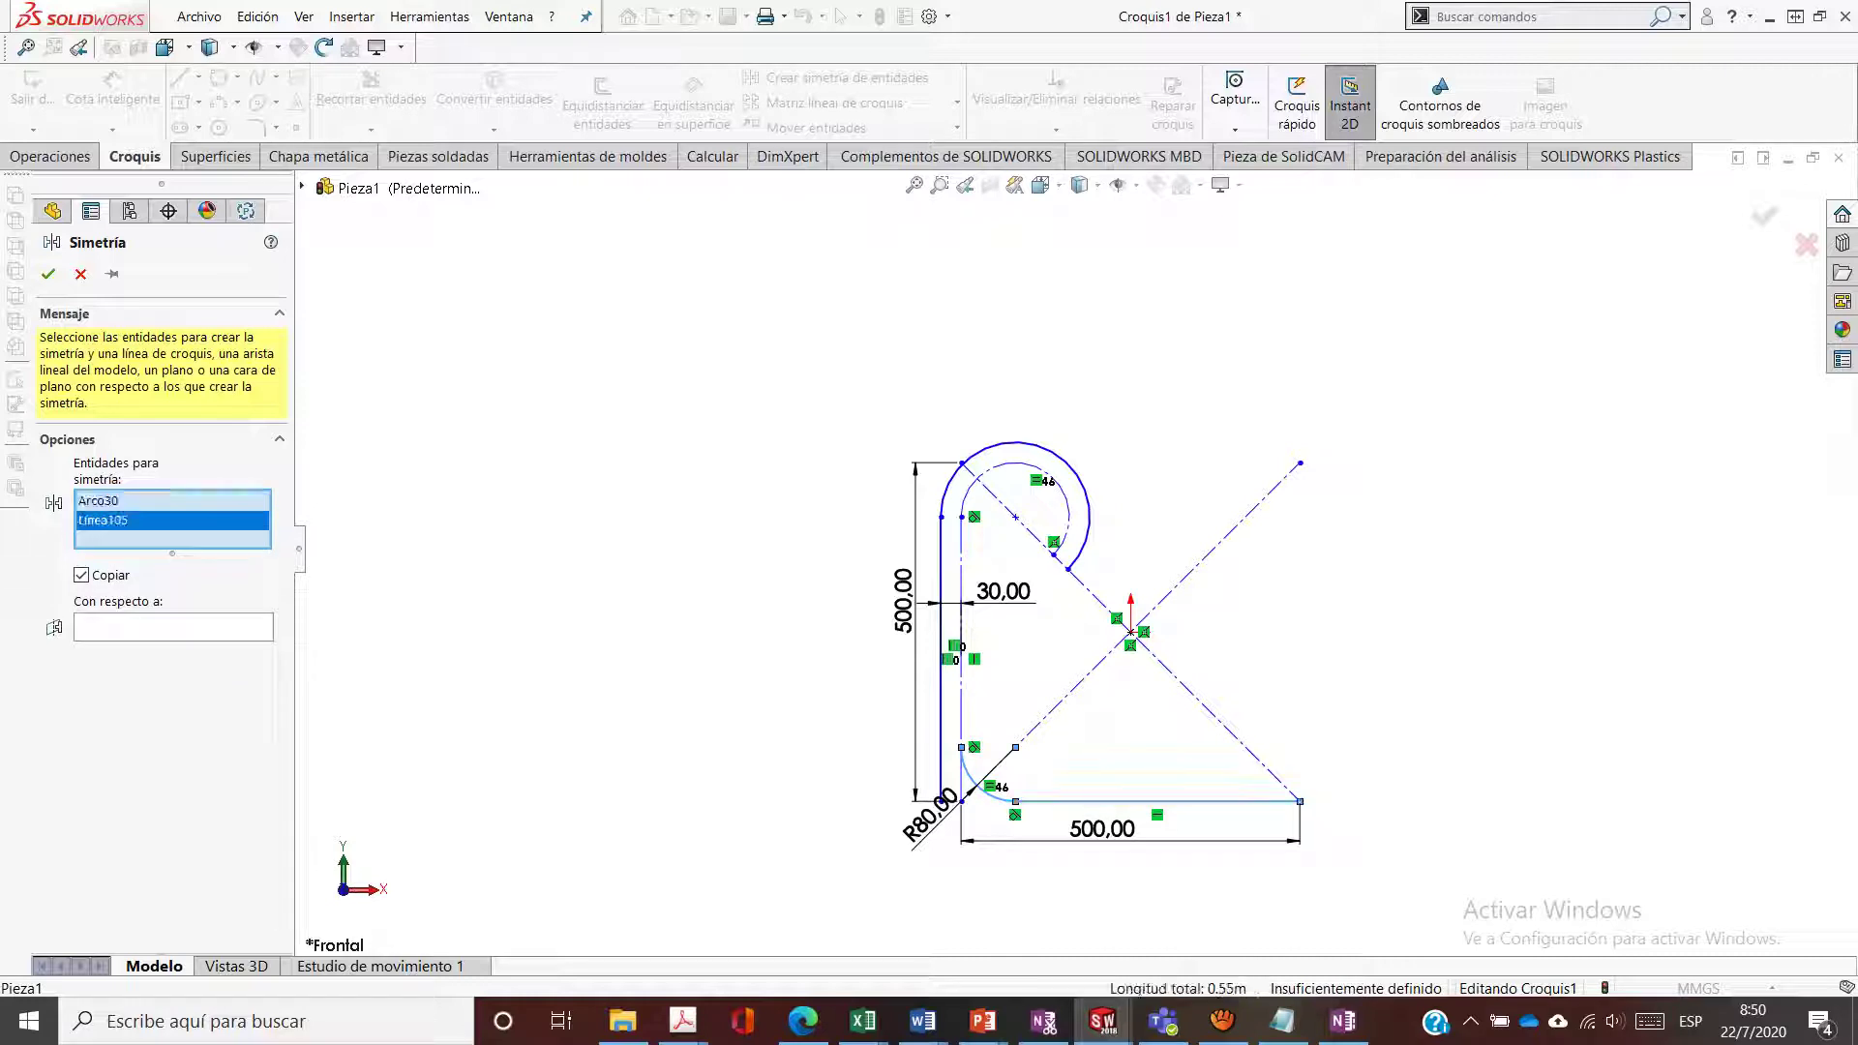
click(173, 627)
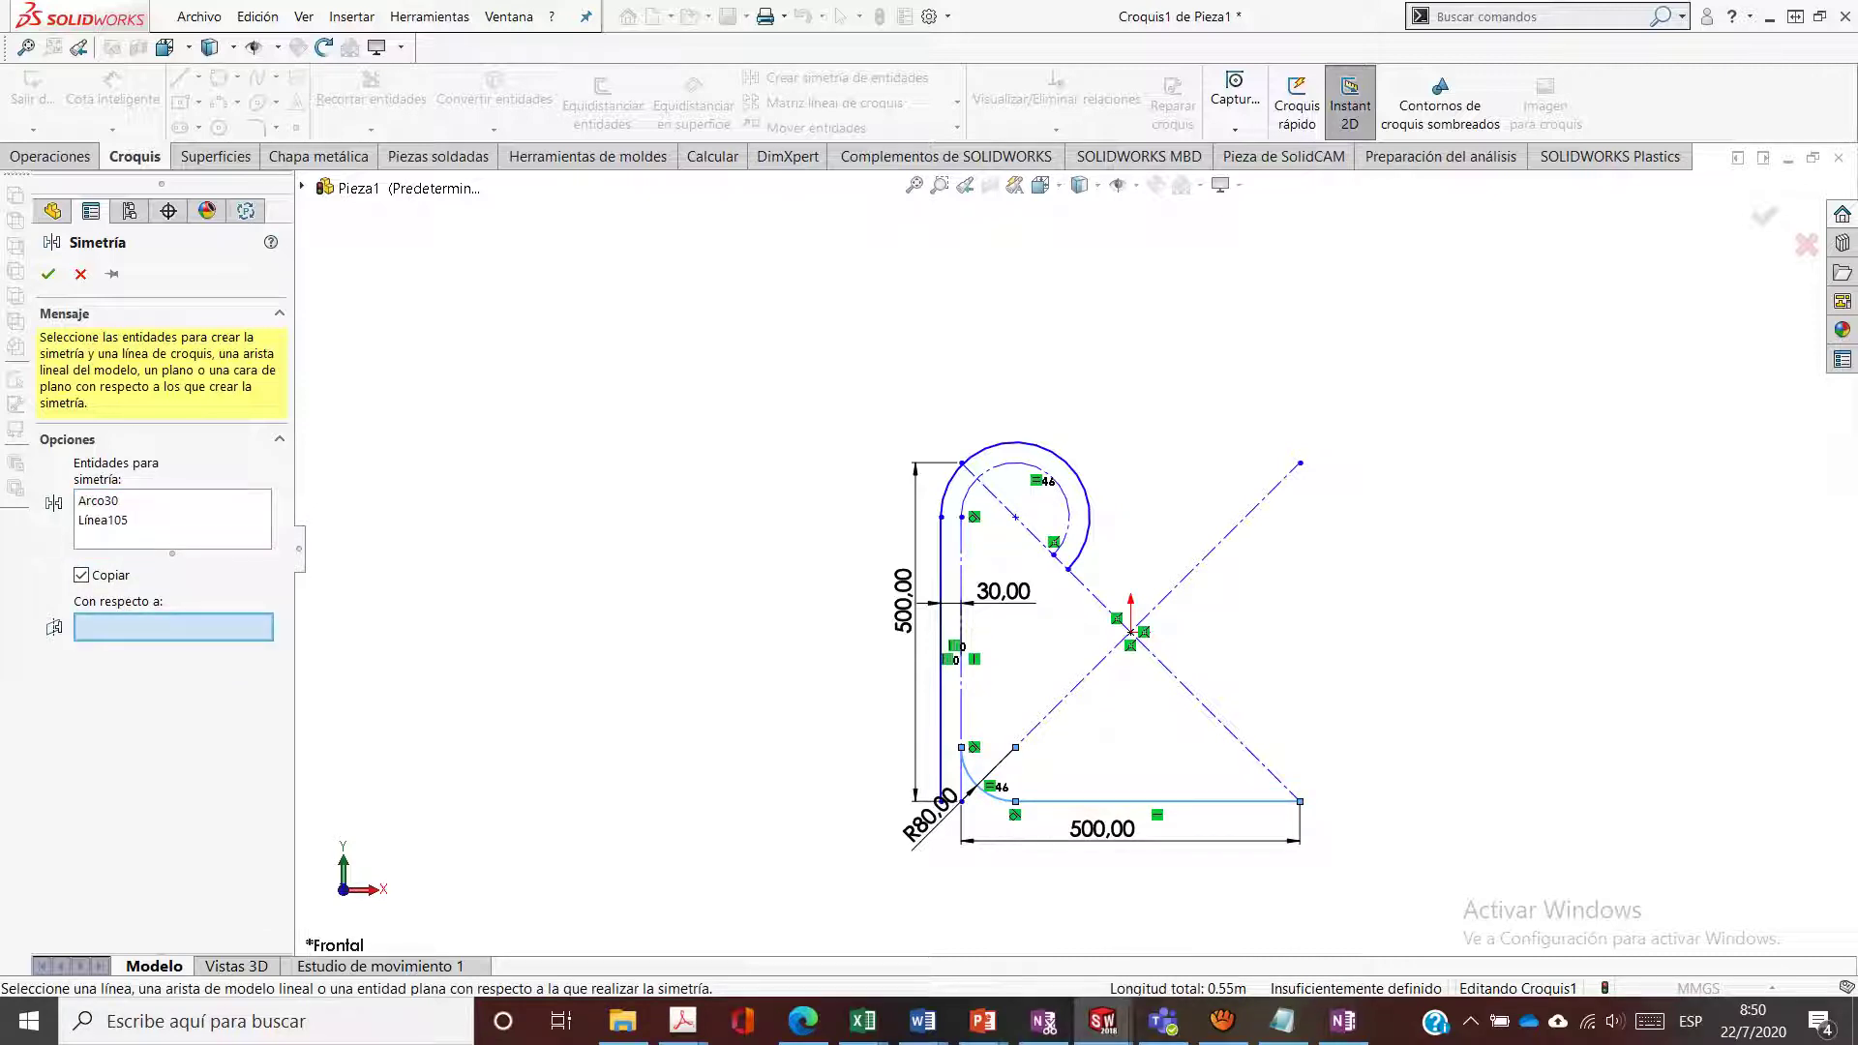
click(1205, 706)
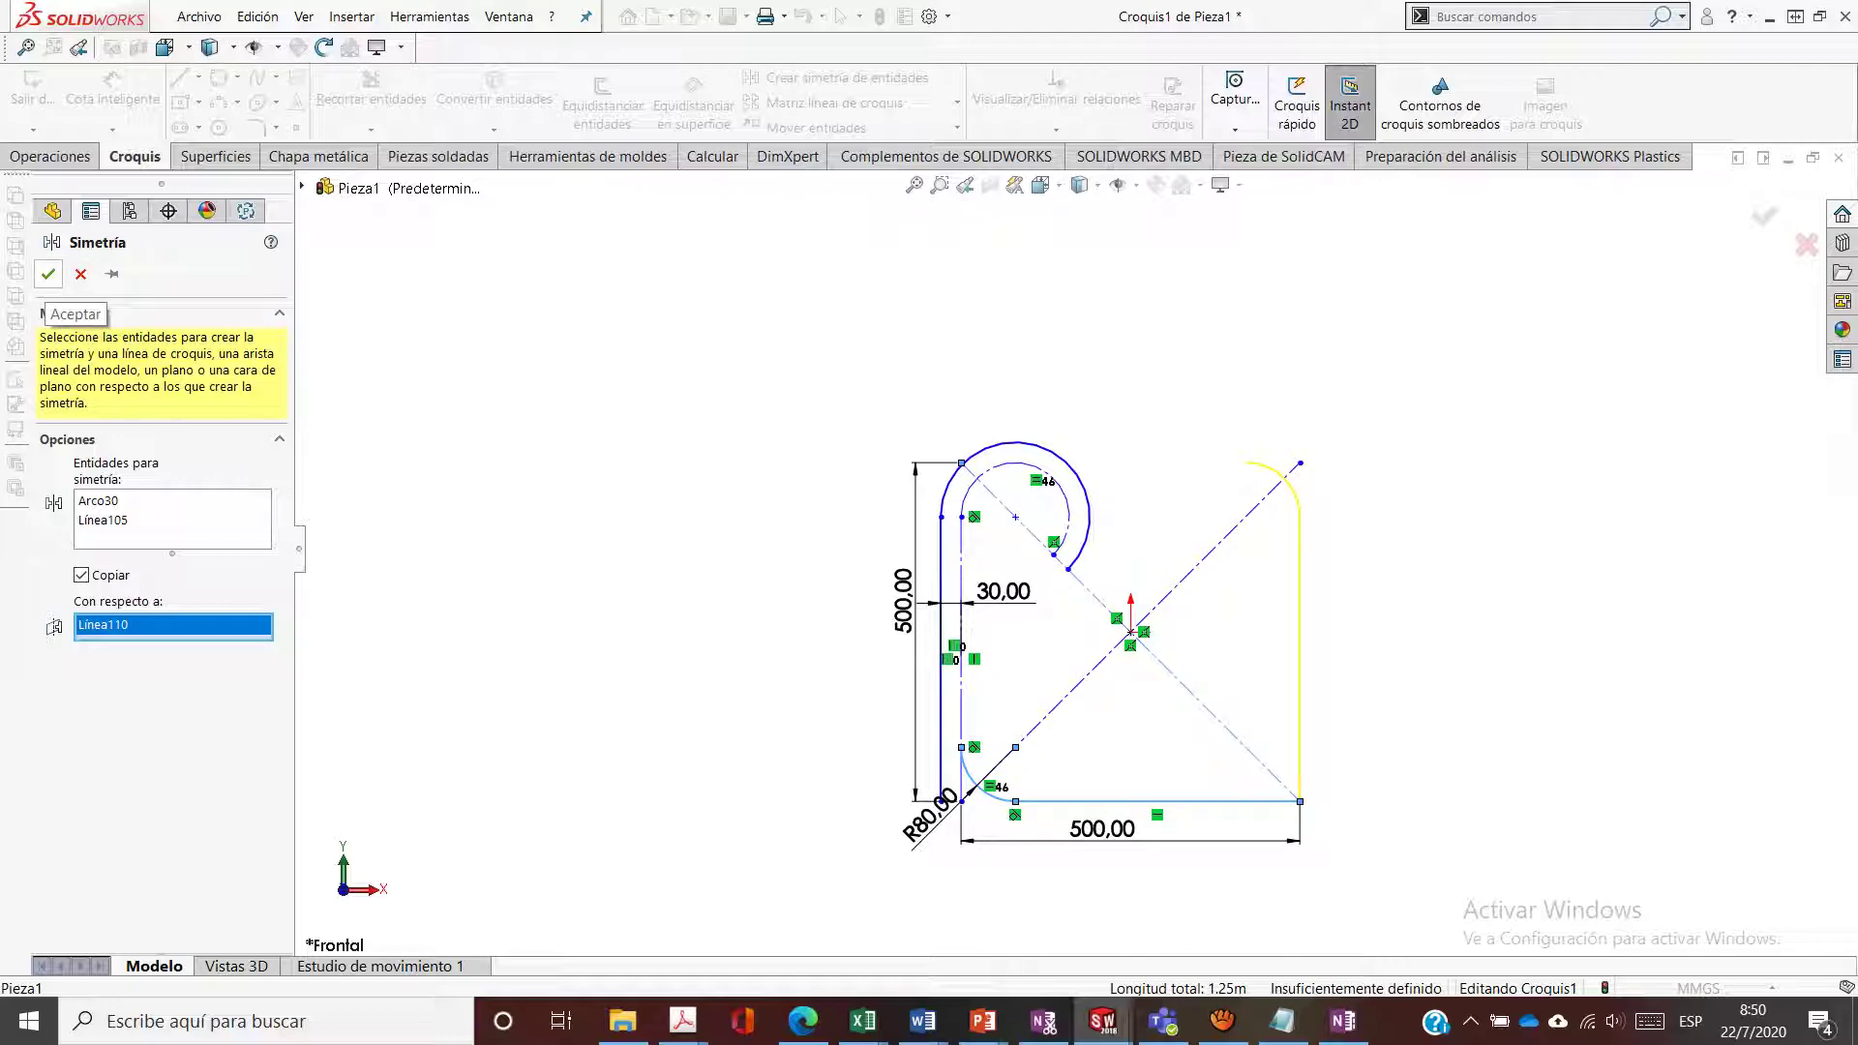
click(47, 274)
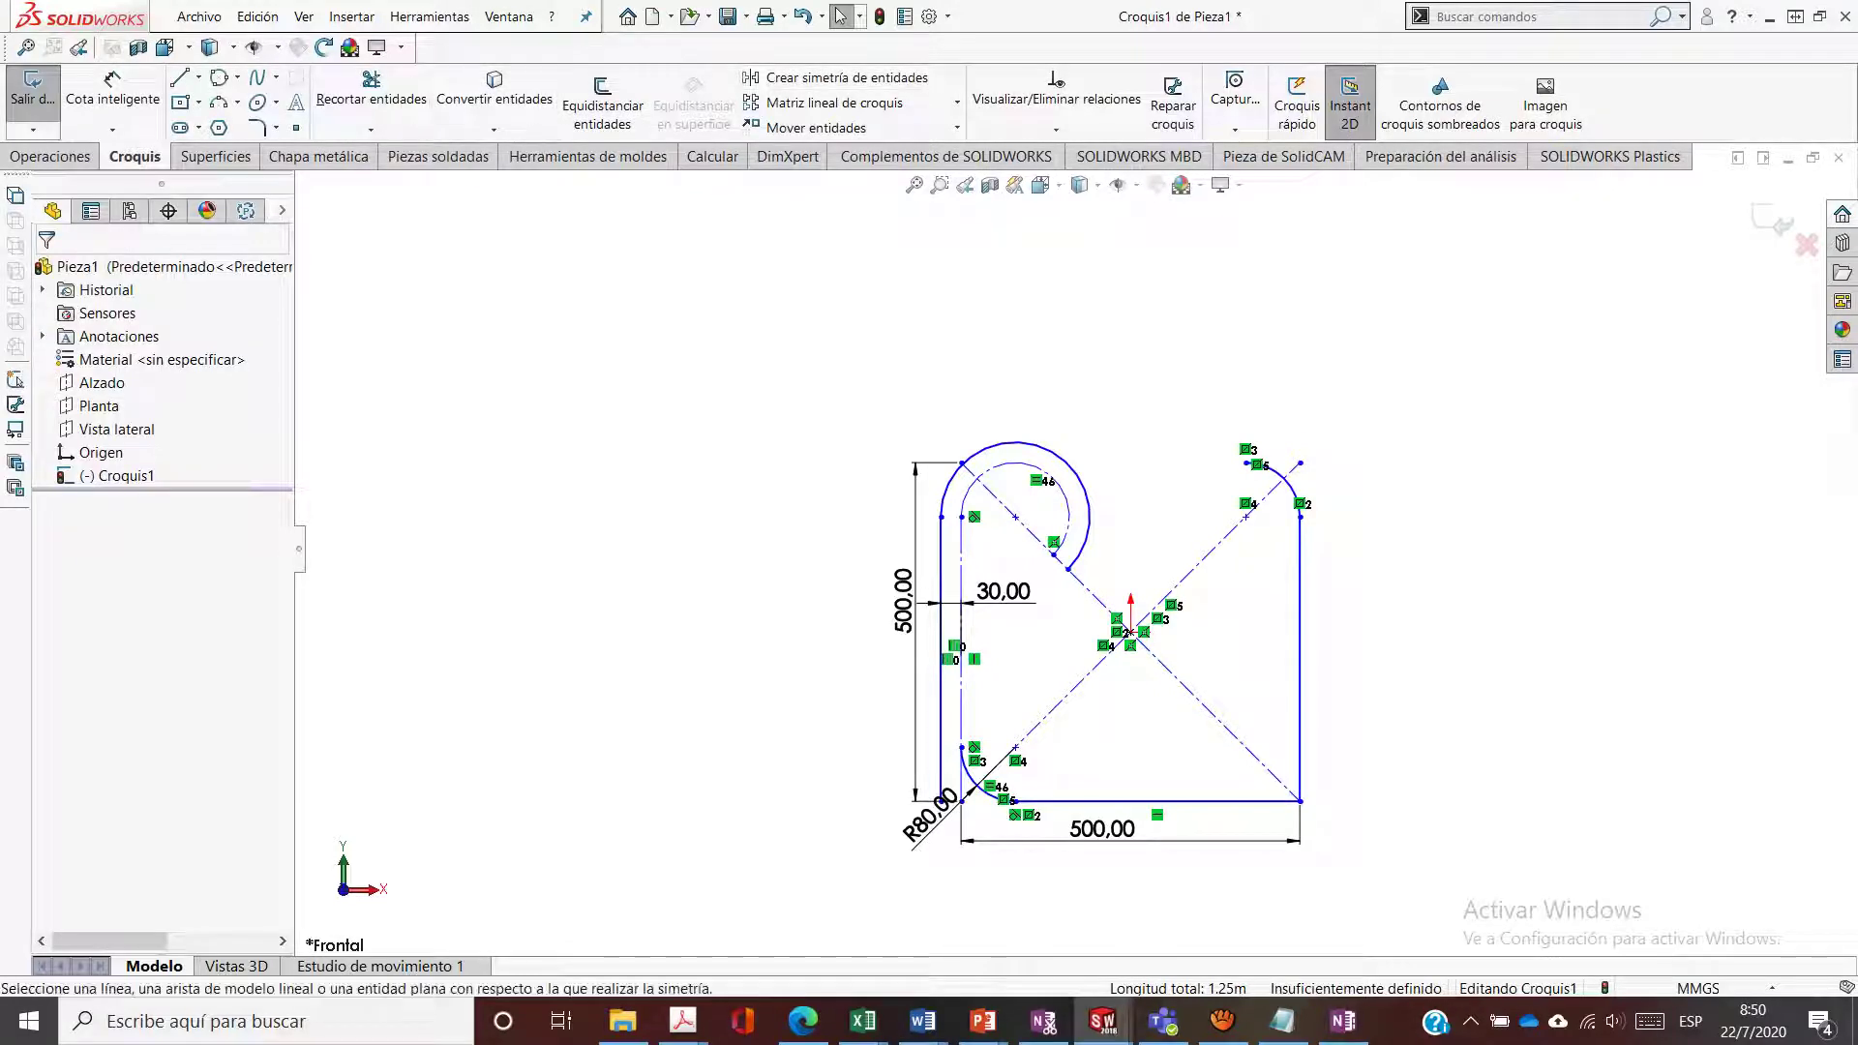
Draw a vertical construction line about 586 mm long to the left of the profile, starting level with its bottom side
click(198, 78)
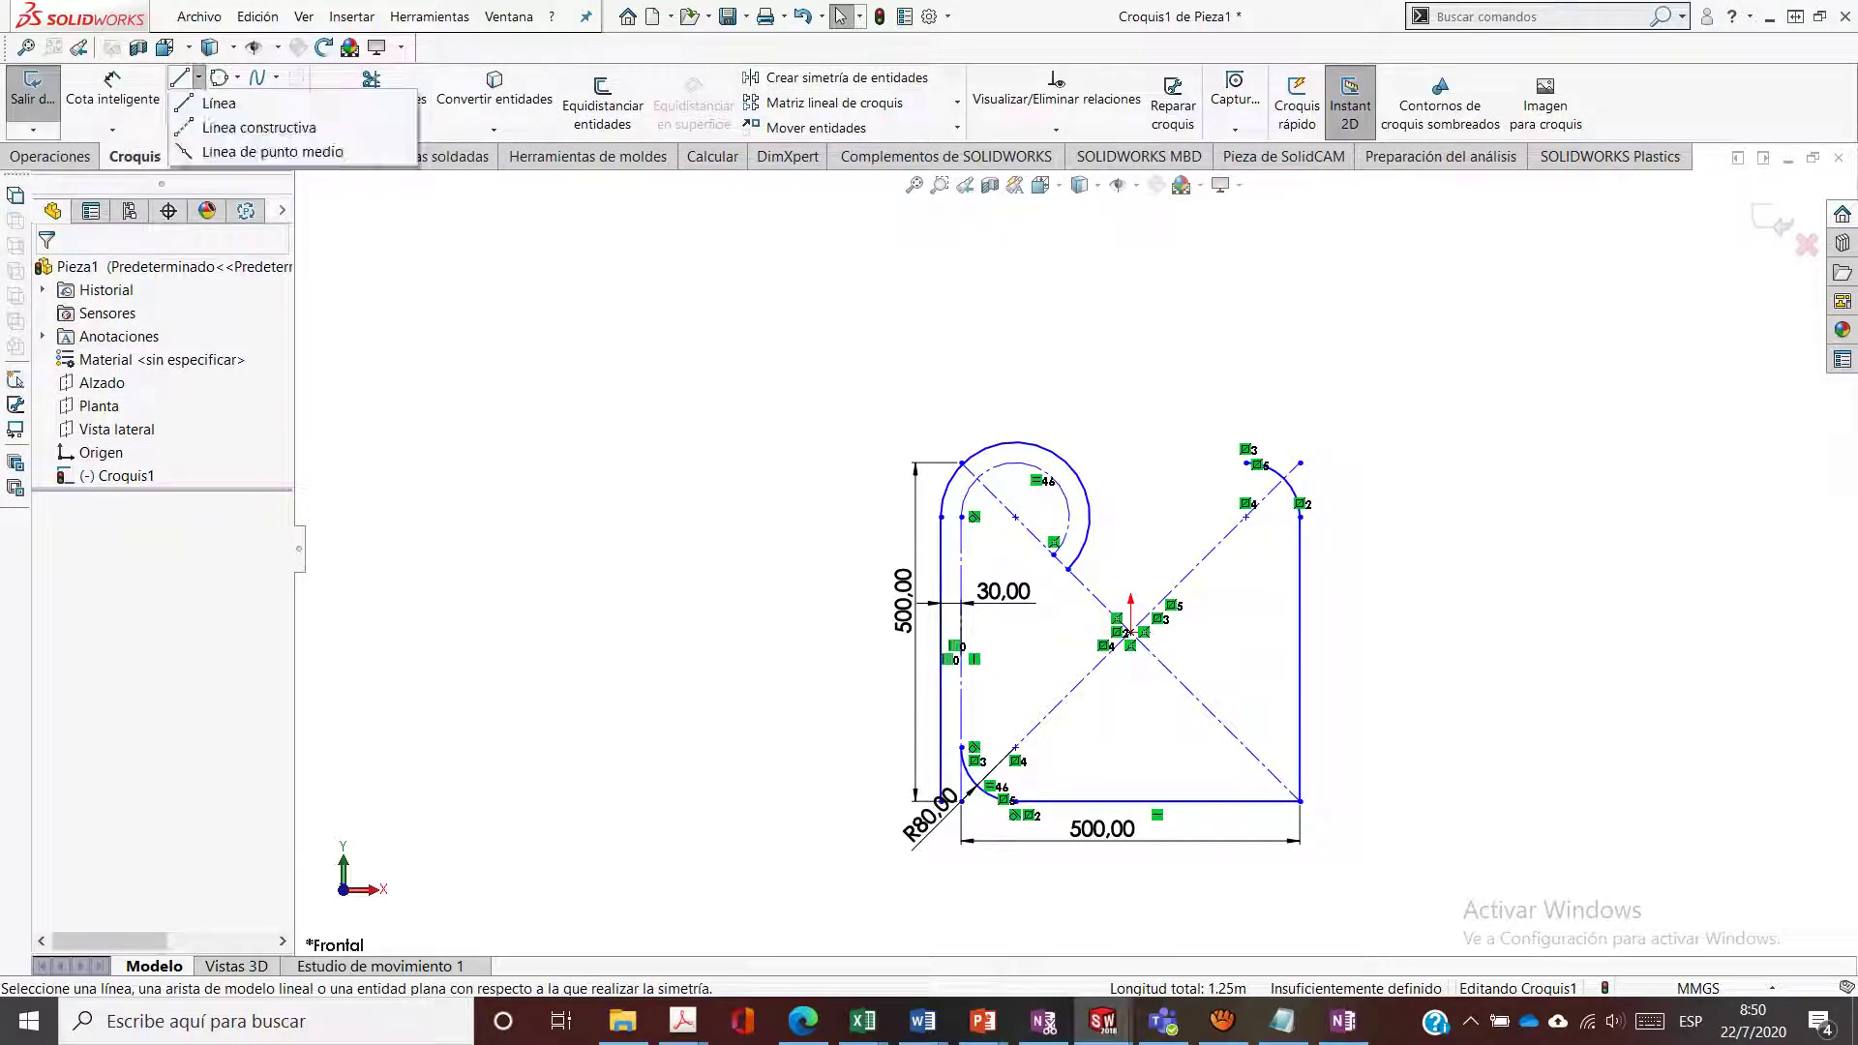
click(246, 125)
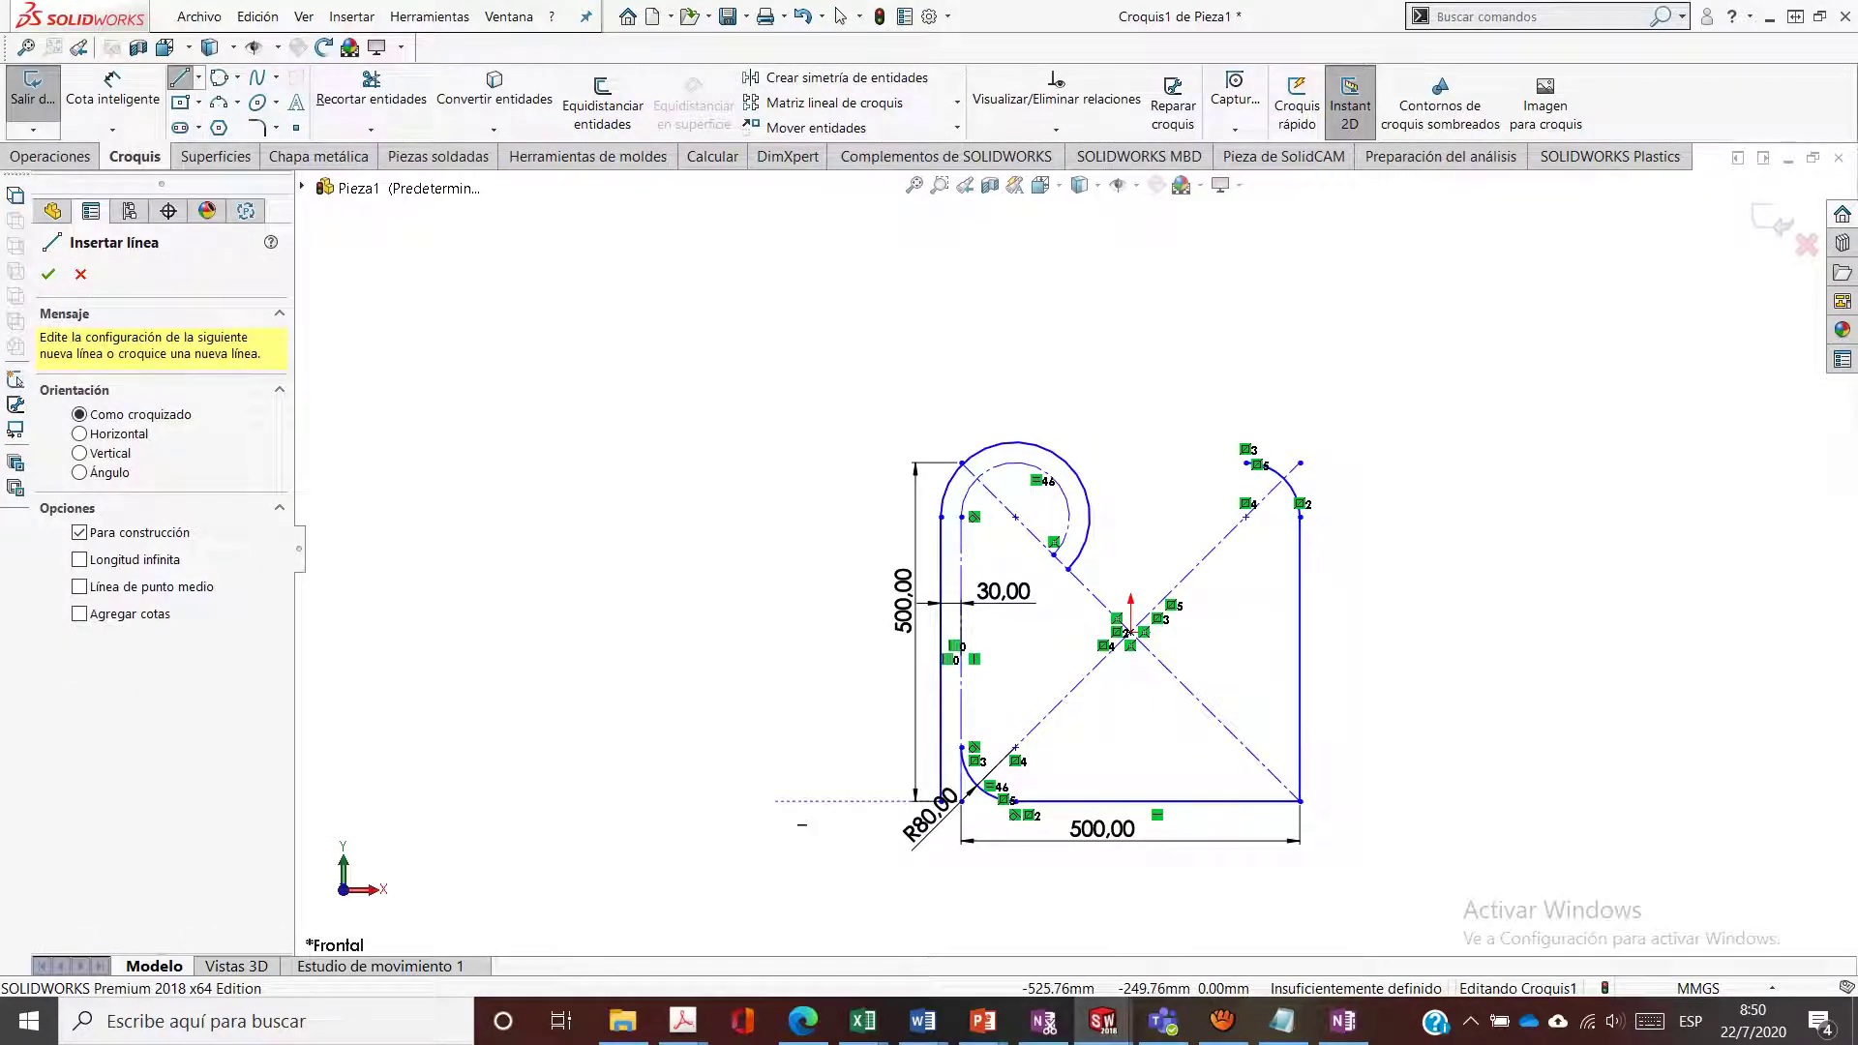
drag(774, 801, 774, 397)
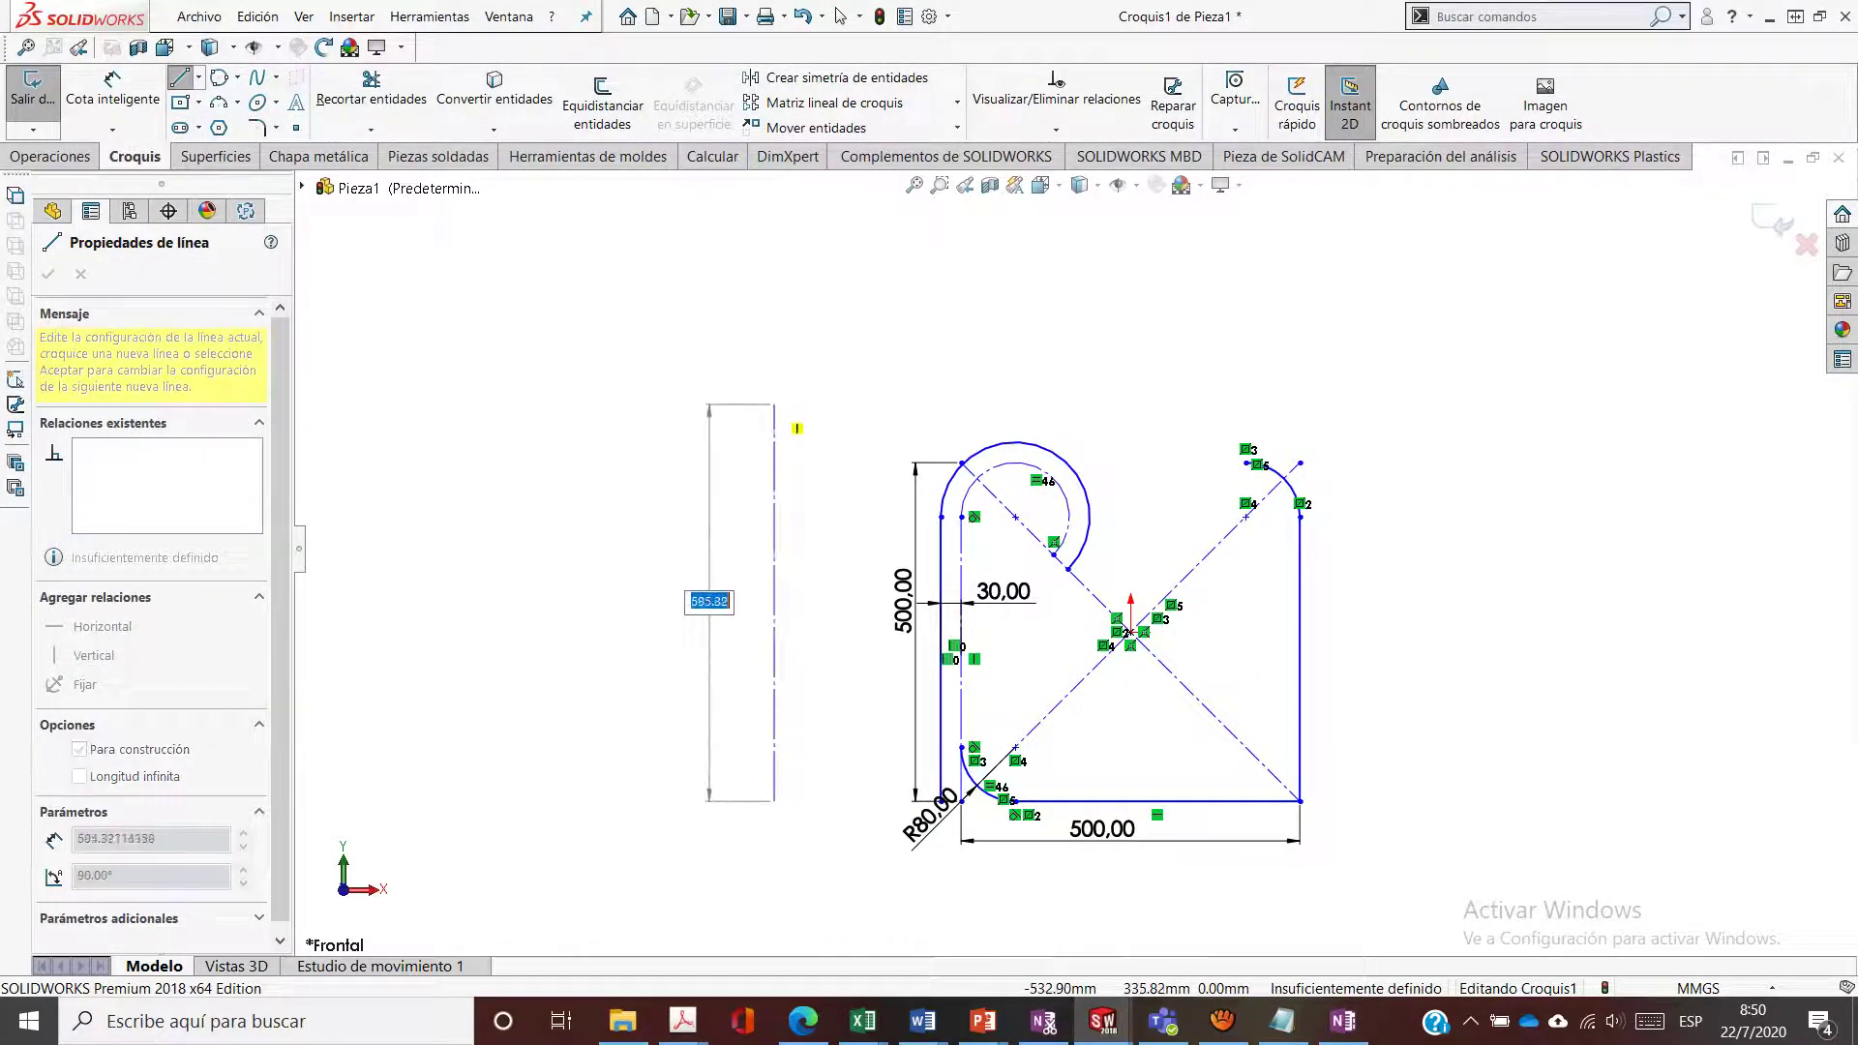
click(840, 17)
Mirror the whole profile, including its diagonals, about the vertical construction line with the copy option turned off
click(837, 78)
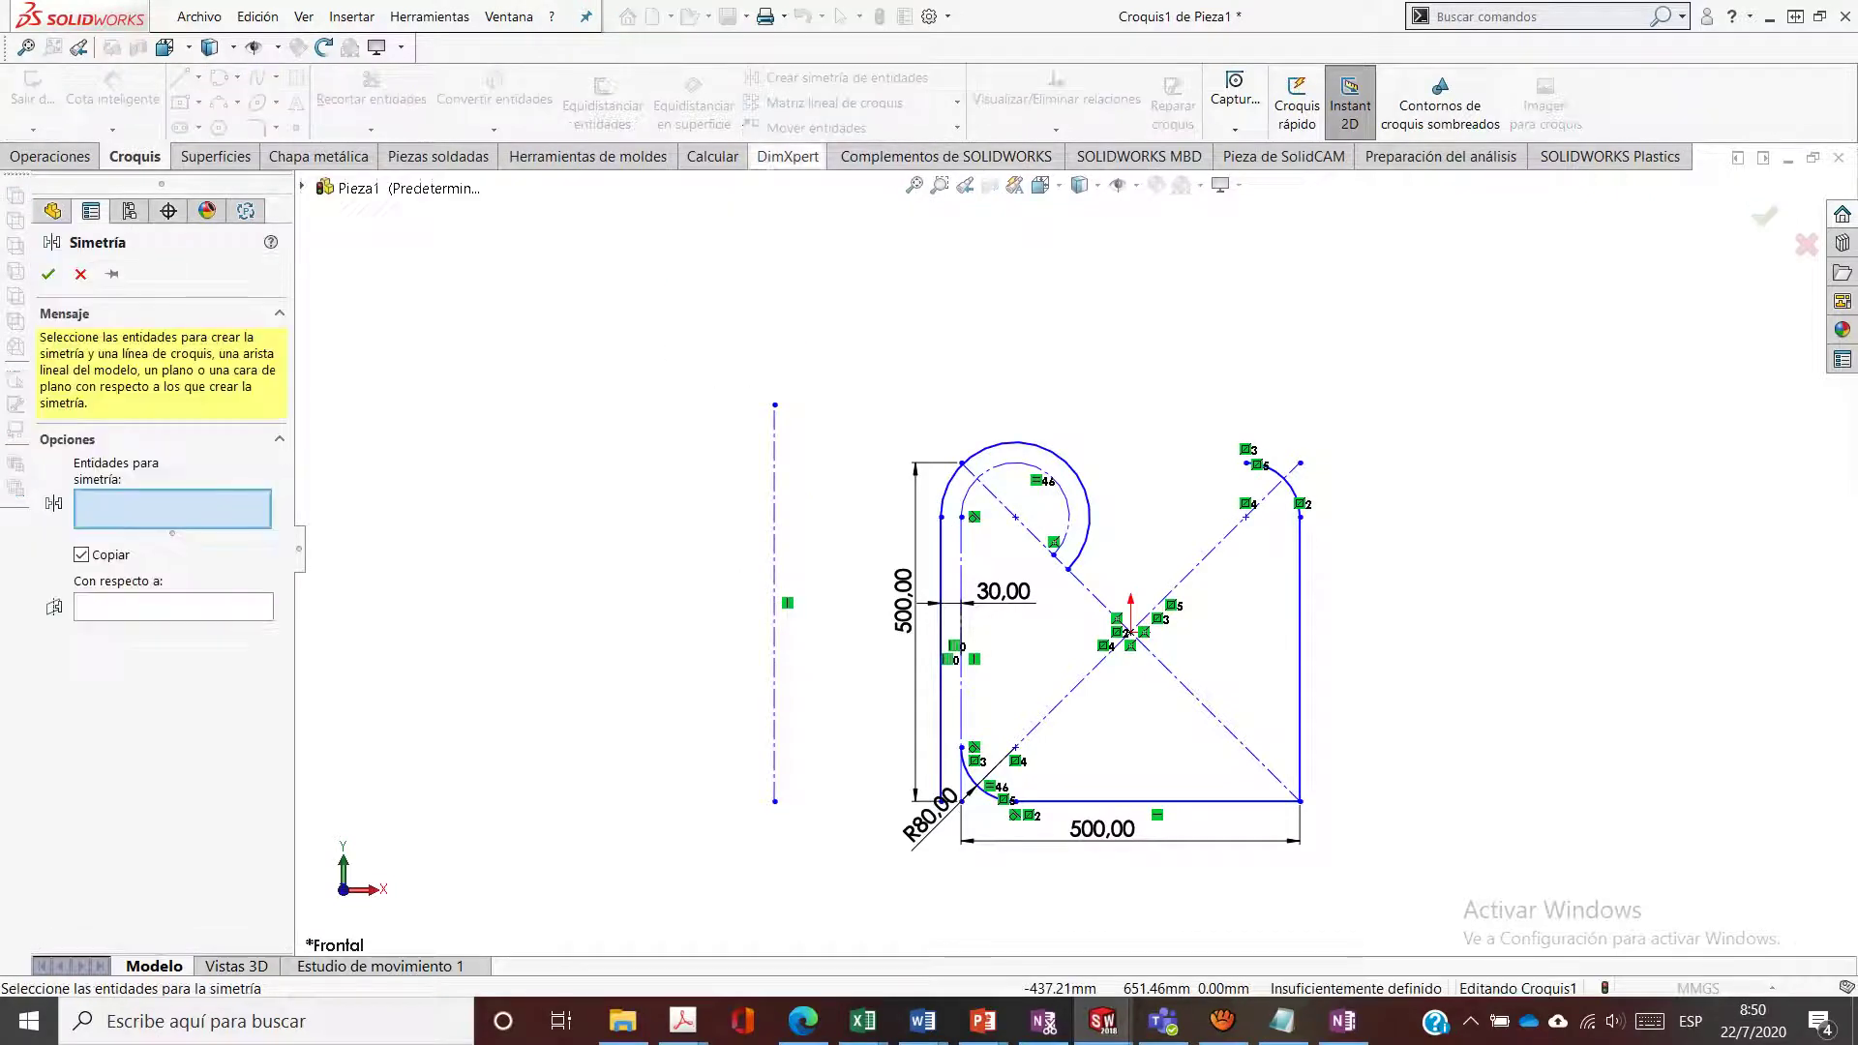
mouse_move(1209, 865)
mouse_down()
mouse_move(1451, 334)
mouse_move(871, 329)
mouse_up()
mouse_move(965, 866)
mouse_down()
mouse_move(1065, 924)
mouse_move(1210, 865)
mouse_up()
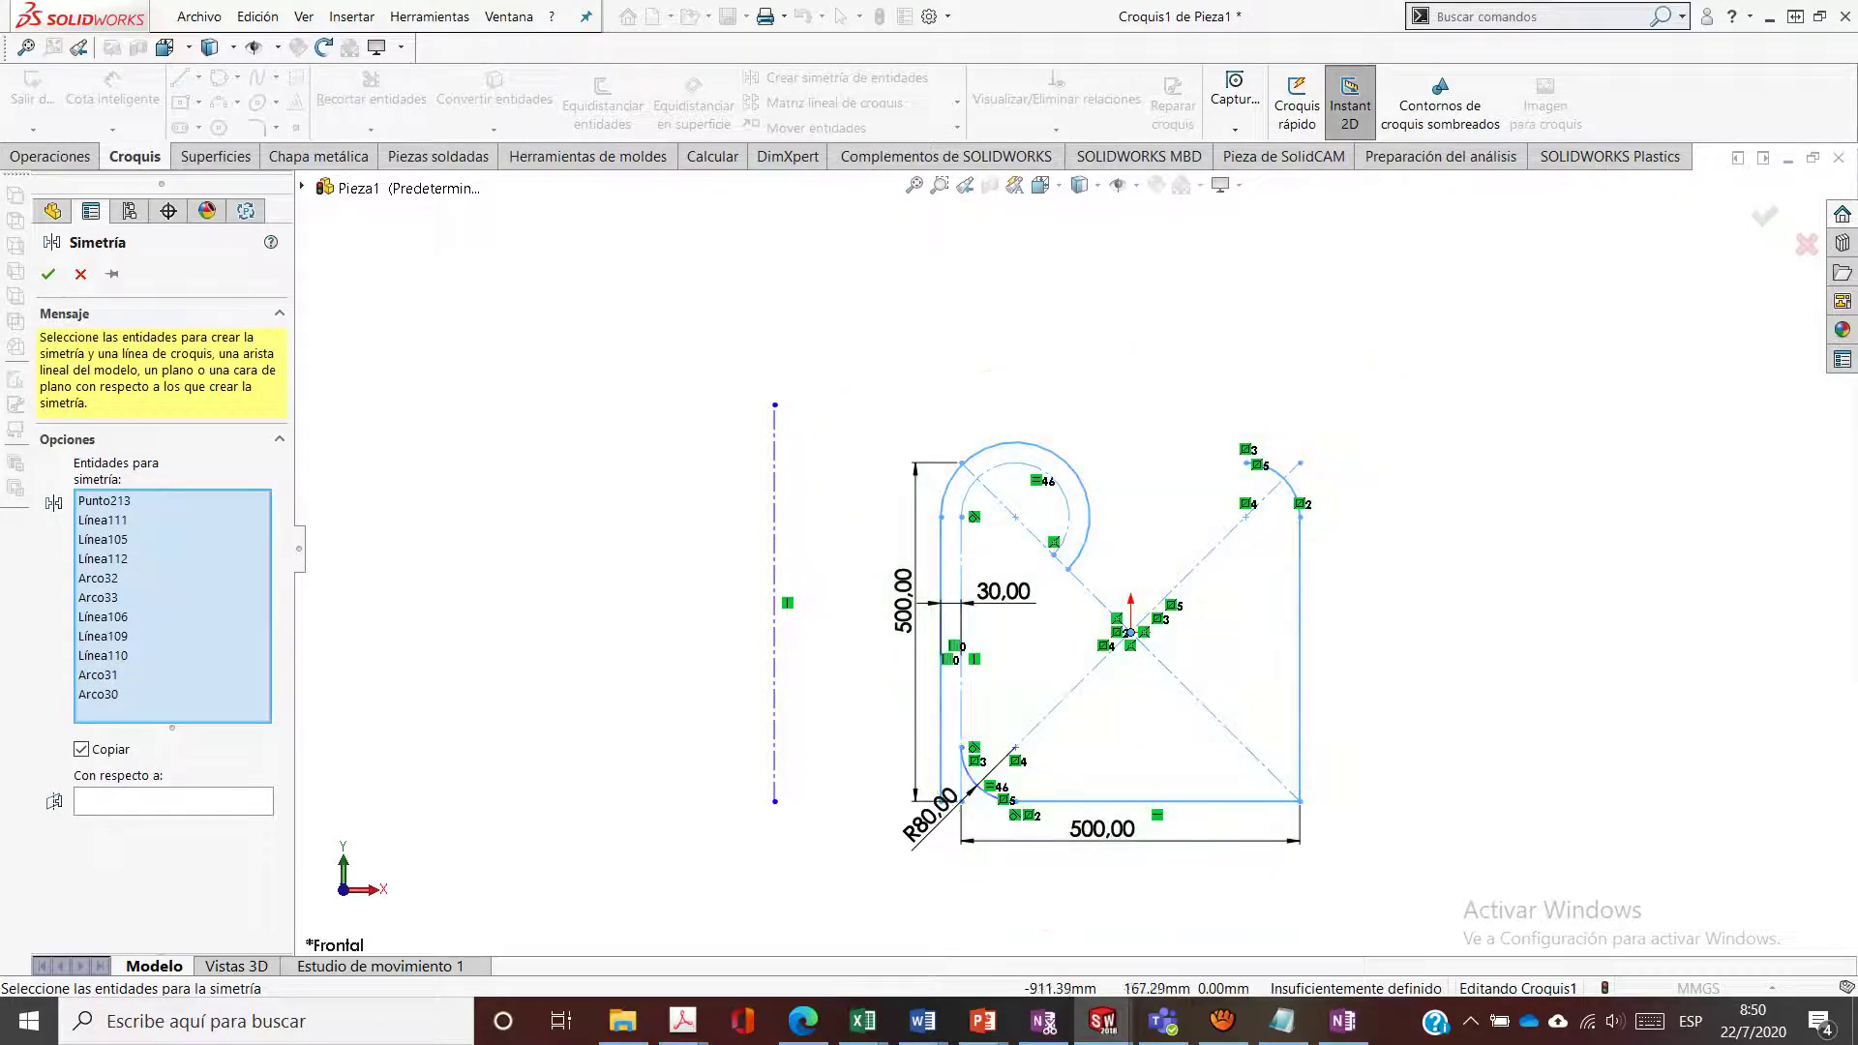
click(173, 801)
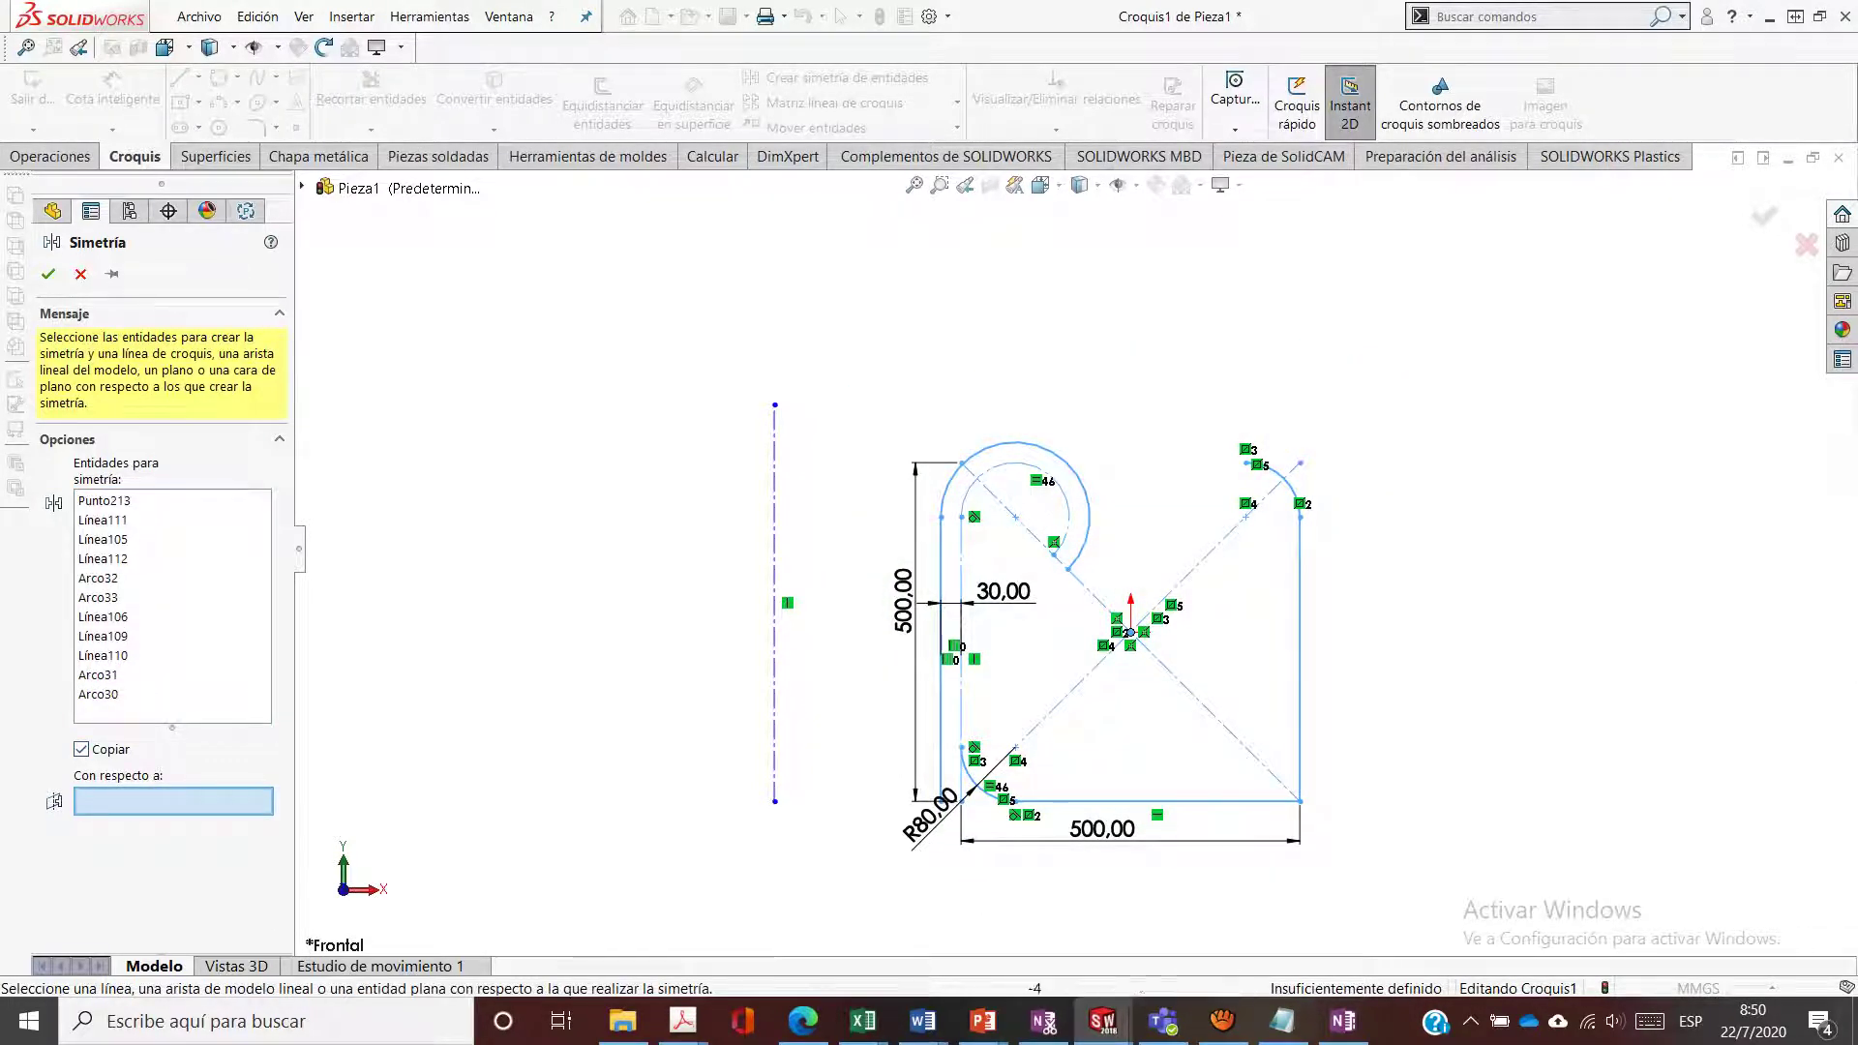
click(774, 547)
scroll(1338, 539, up, 3)
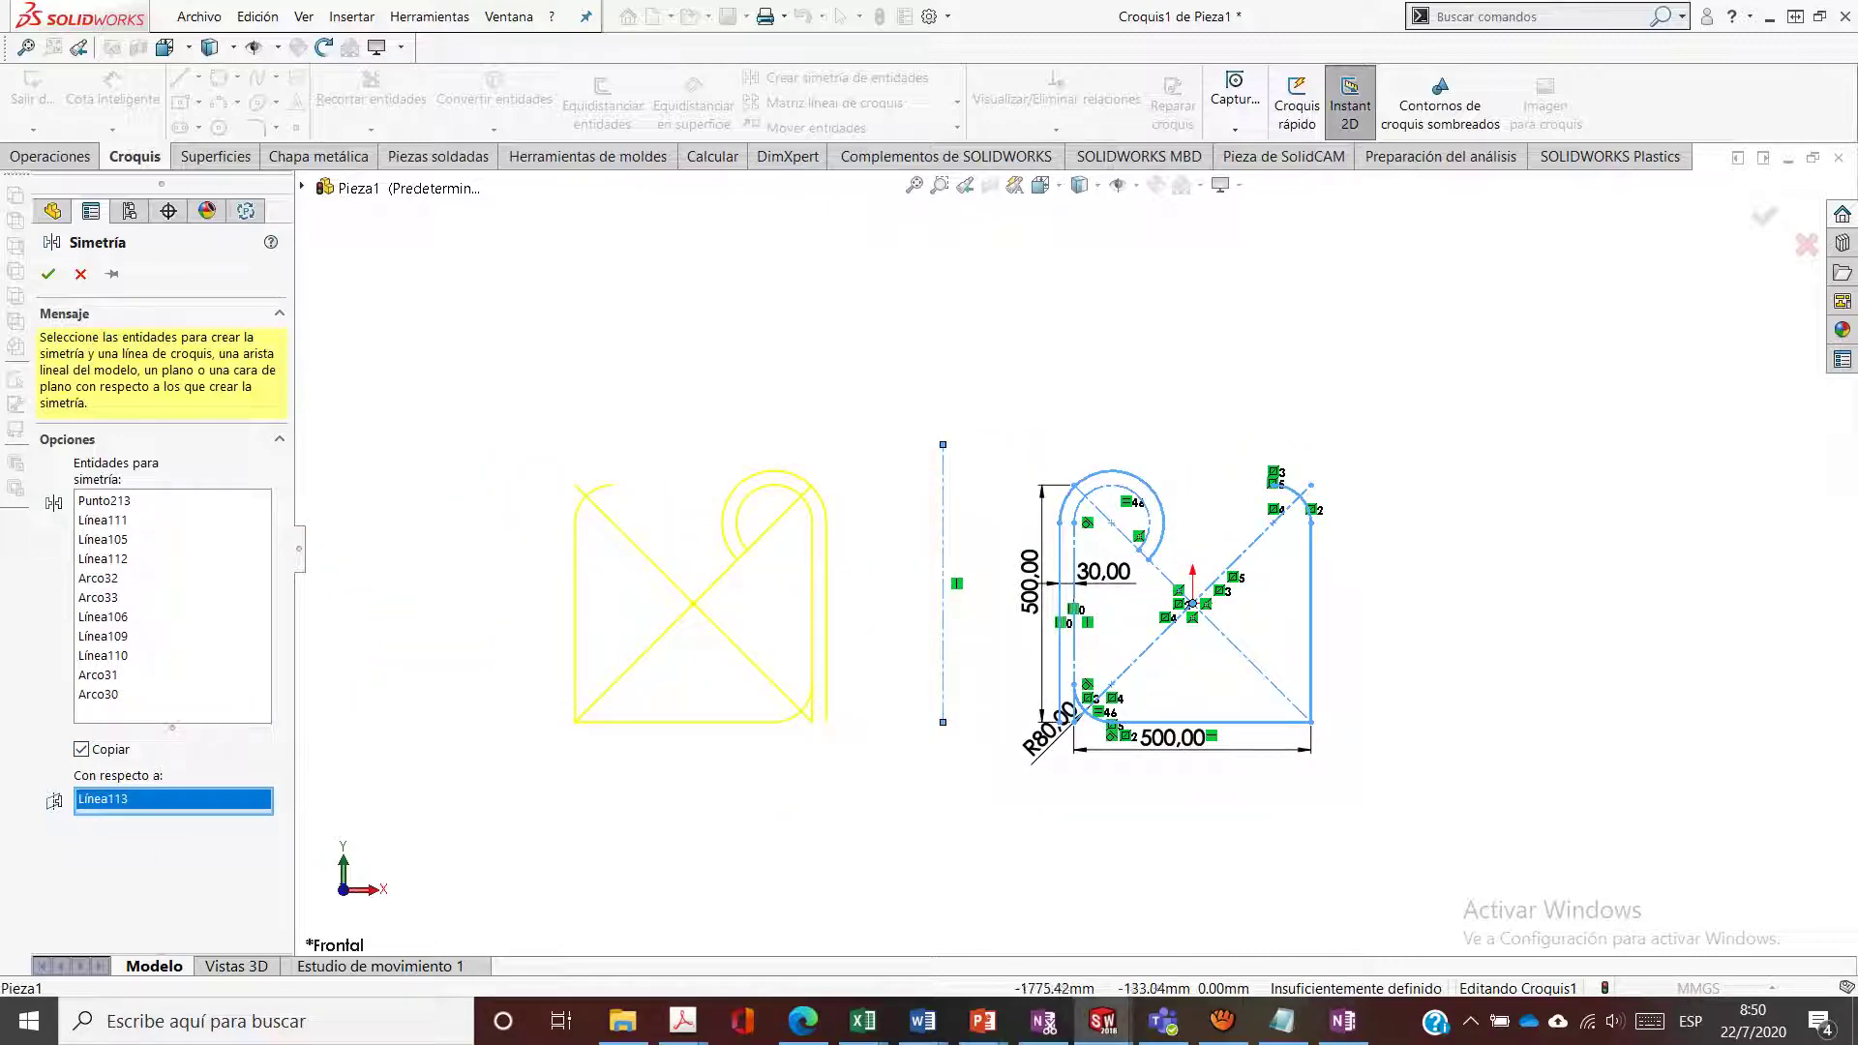
click(81, 748)
click(48, 274)
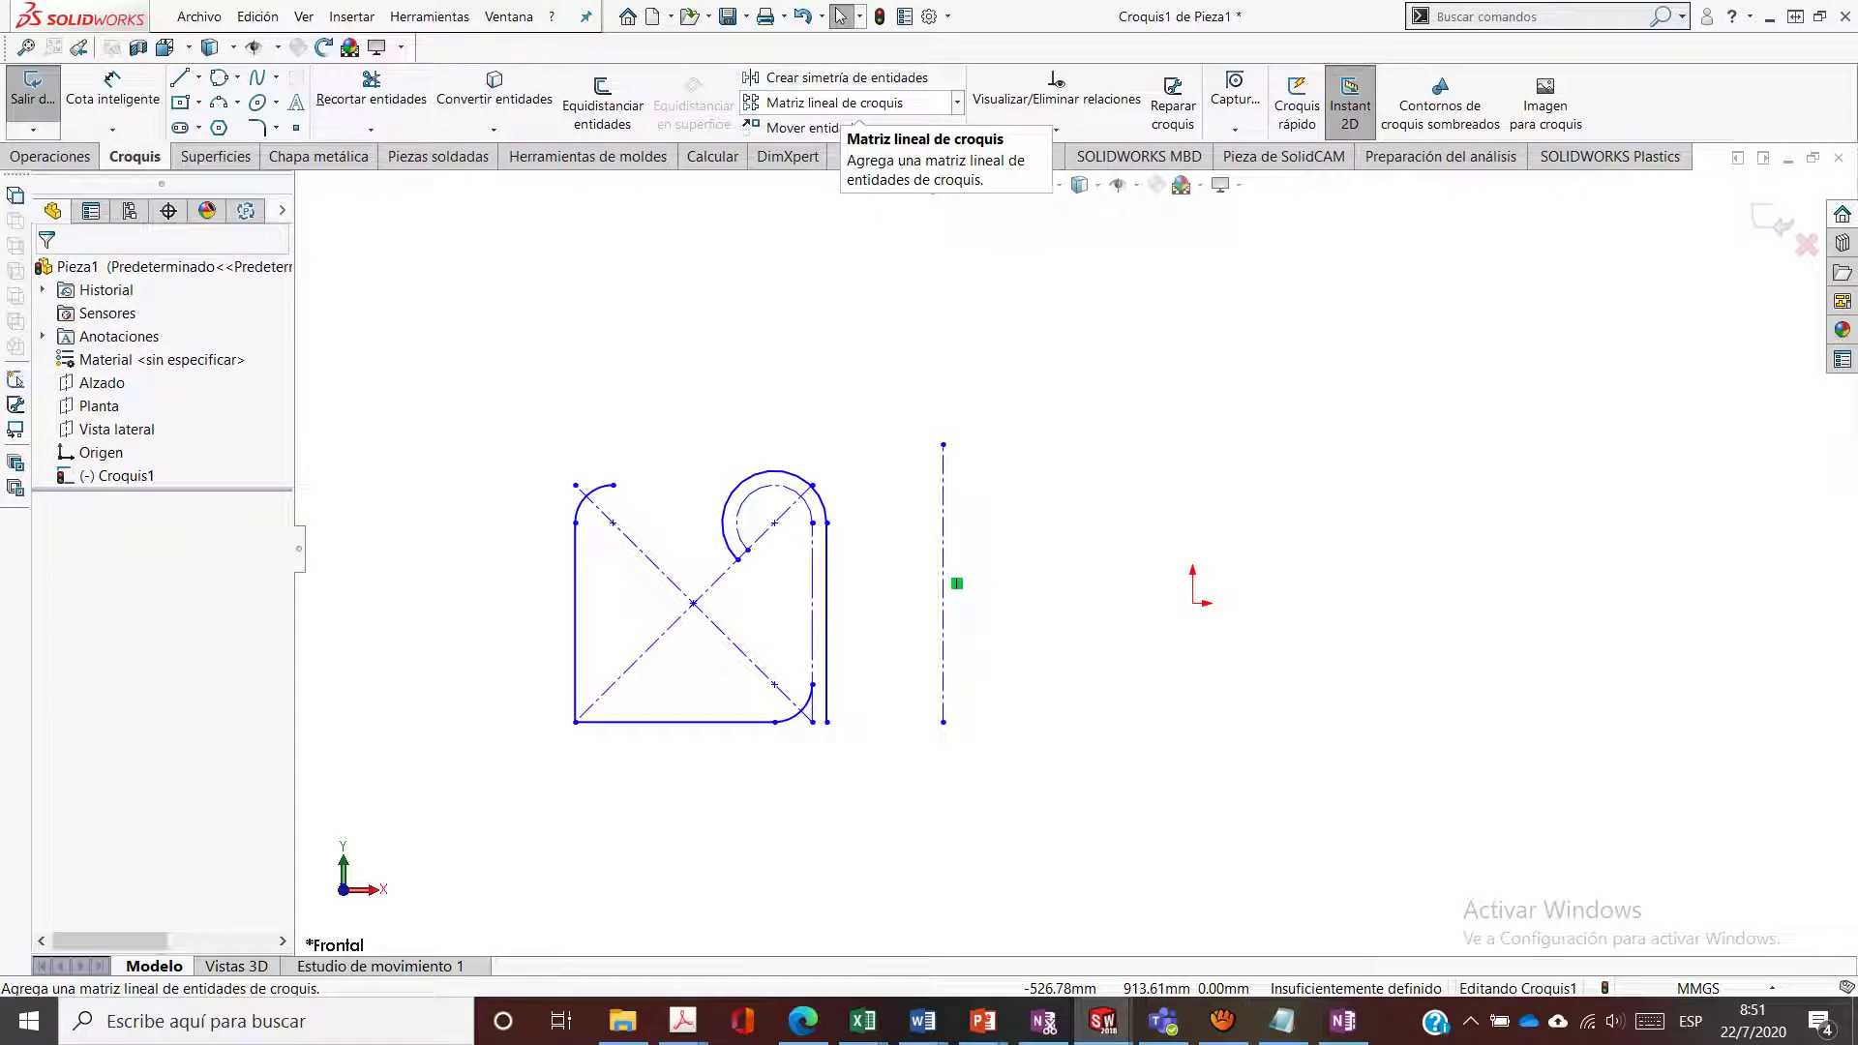
Select the mirrored profile together with the vertical construction line and delete them, clearing the sketch
click(834, 78)
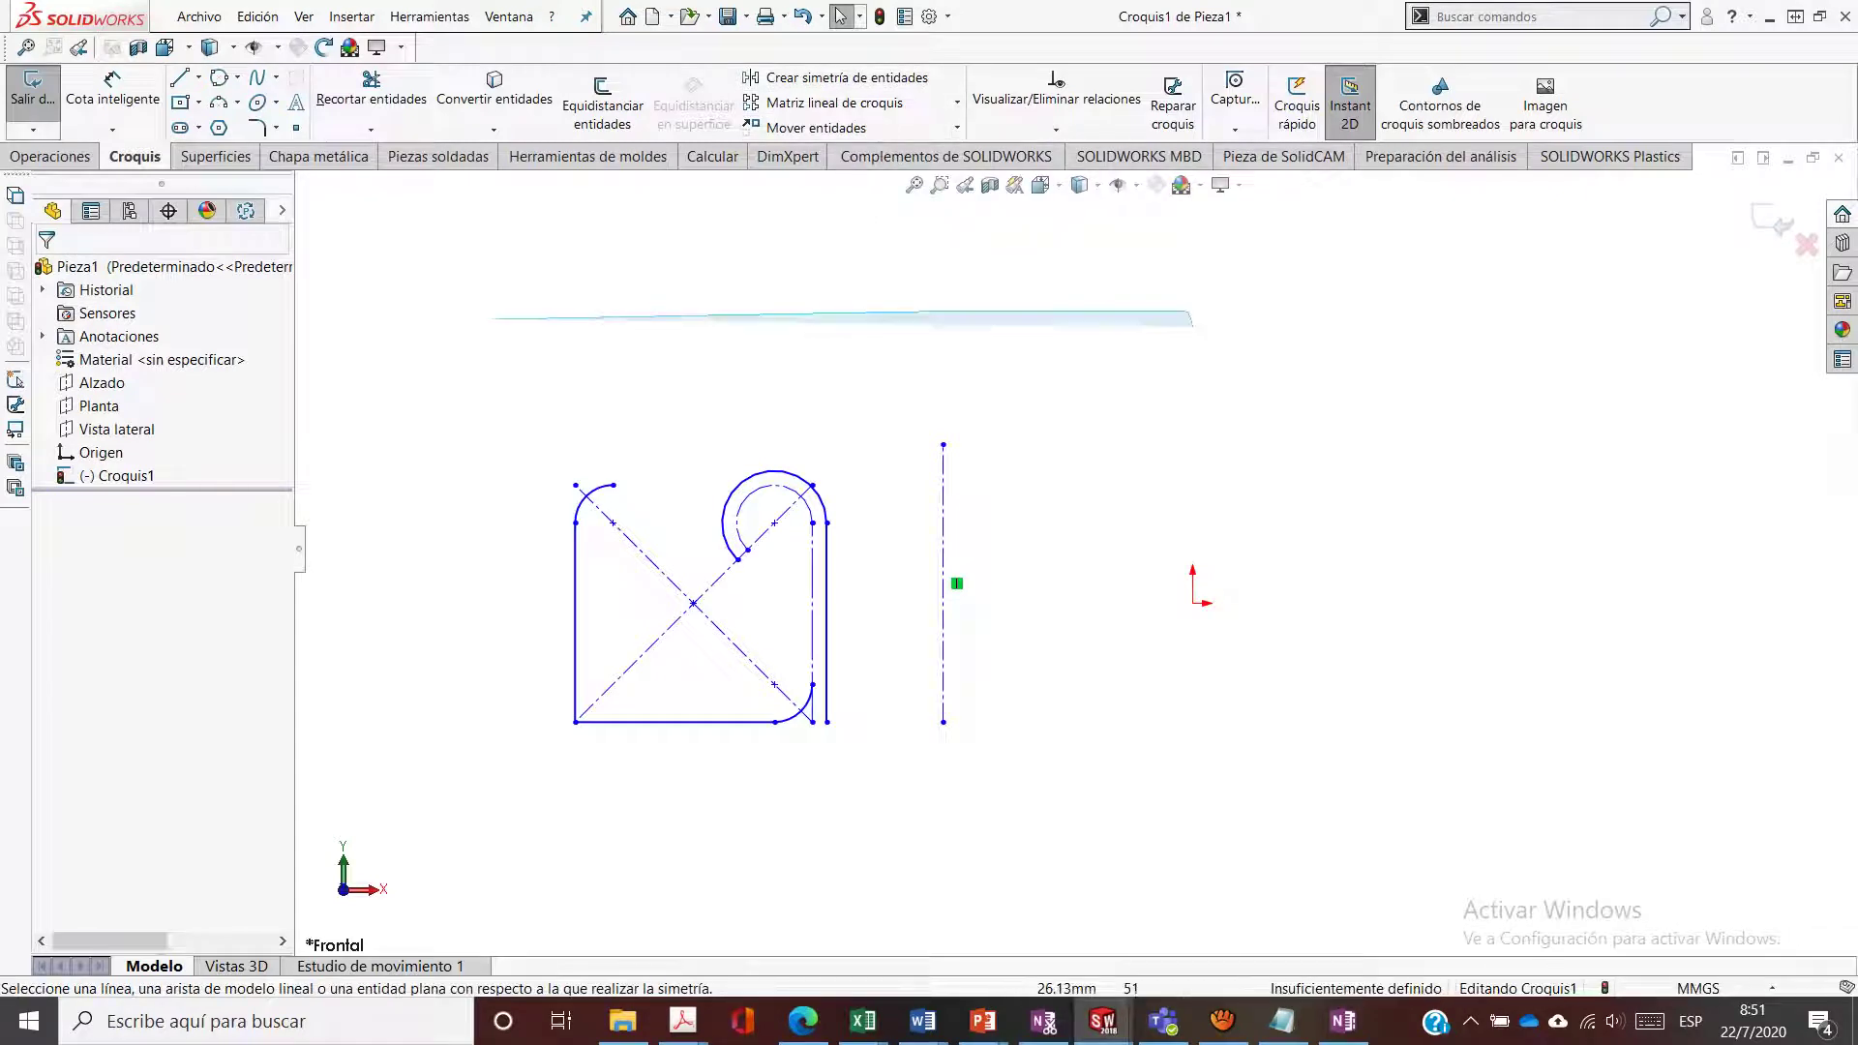
drag(522, 785, 521, 785)
key(Delete)
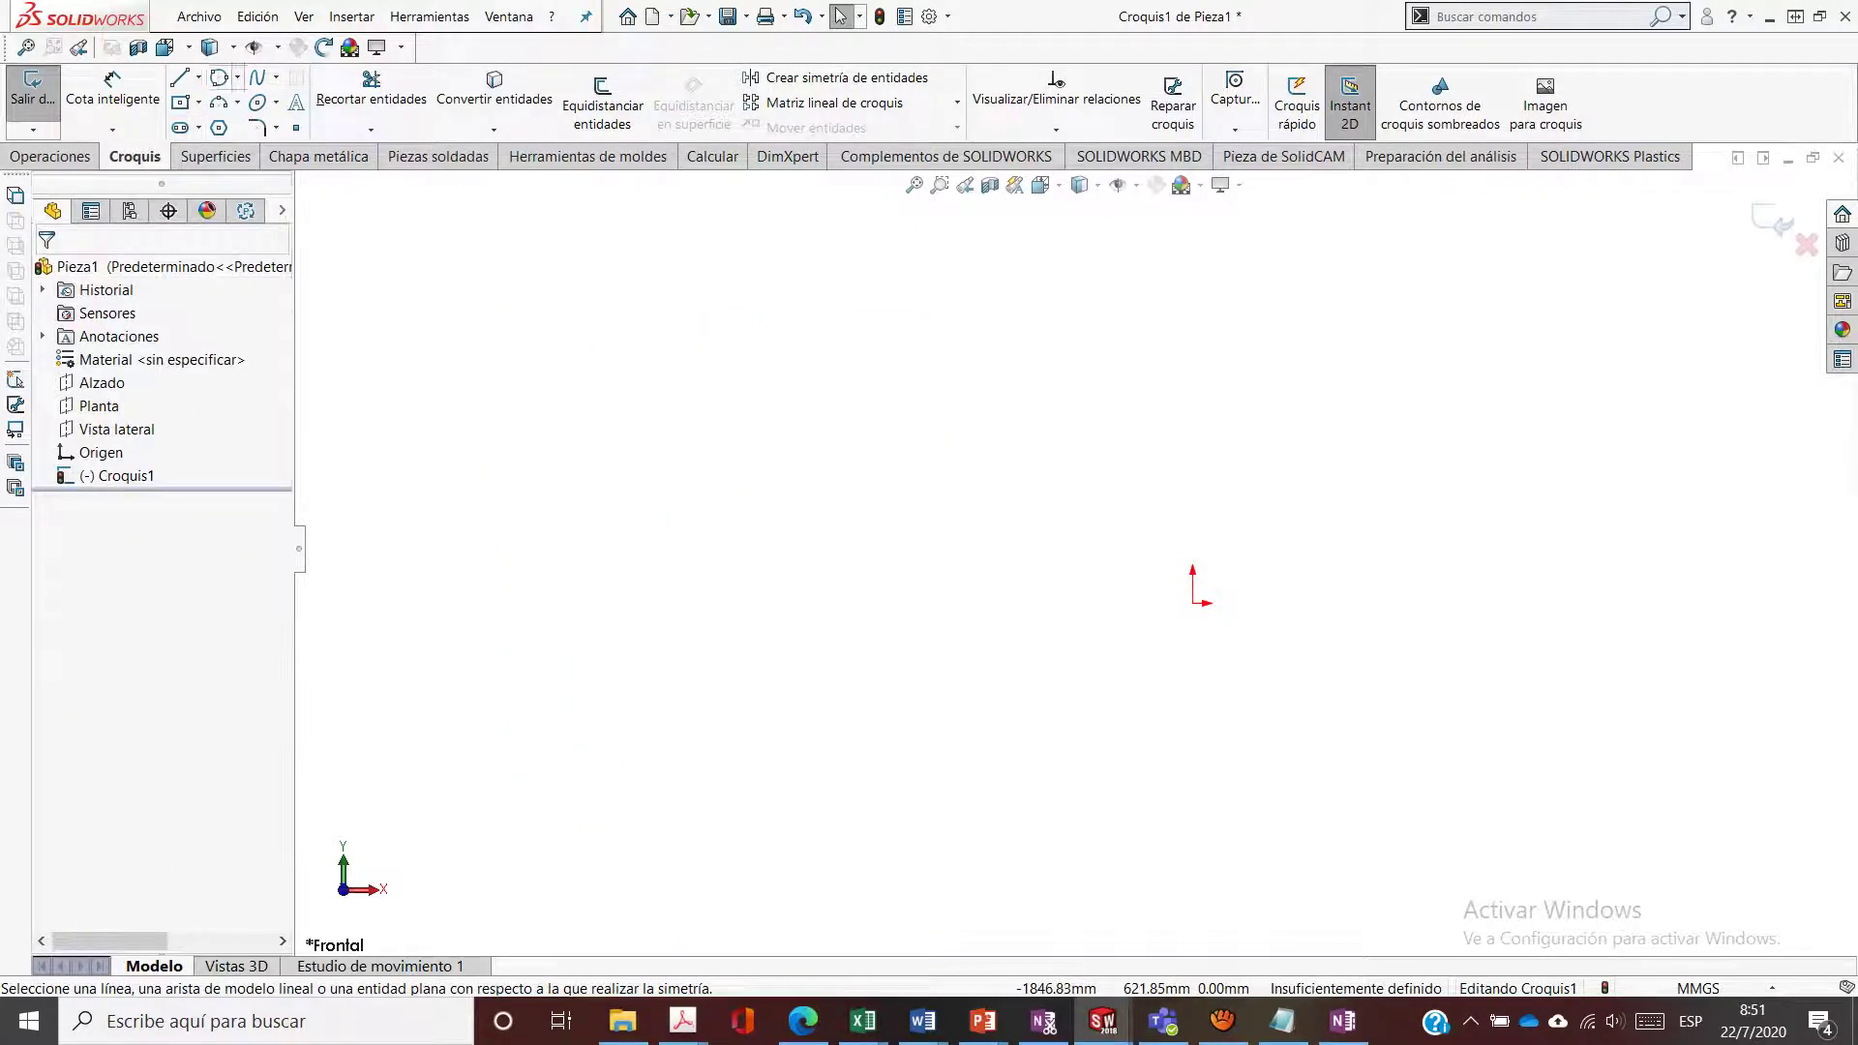
Draw a nearly horizontal construction line about 494 mm long from the sketch origin to the right
click(199, 78)
click(244, 127)
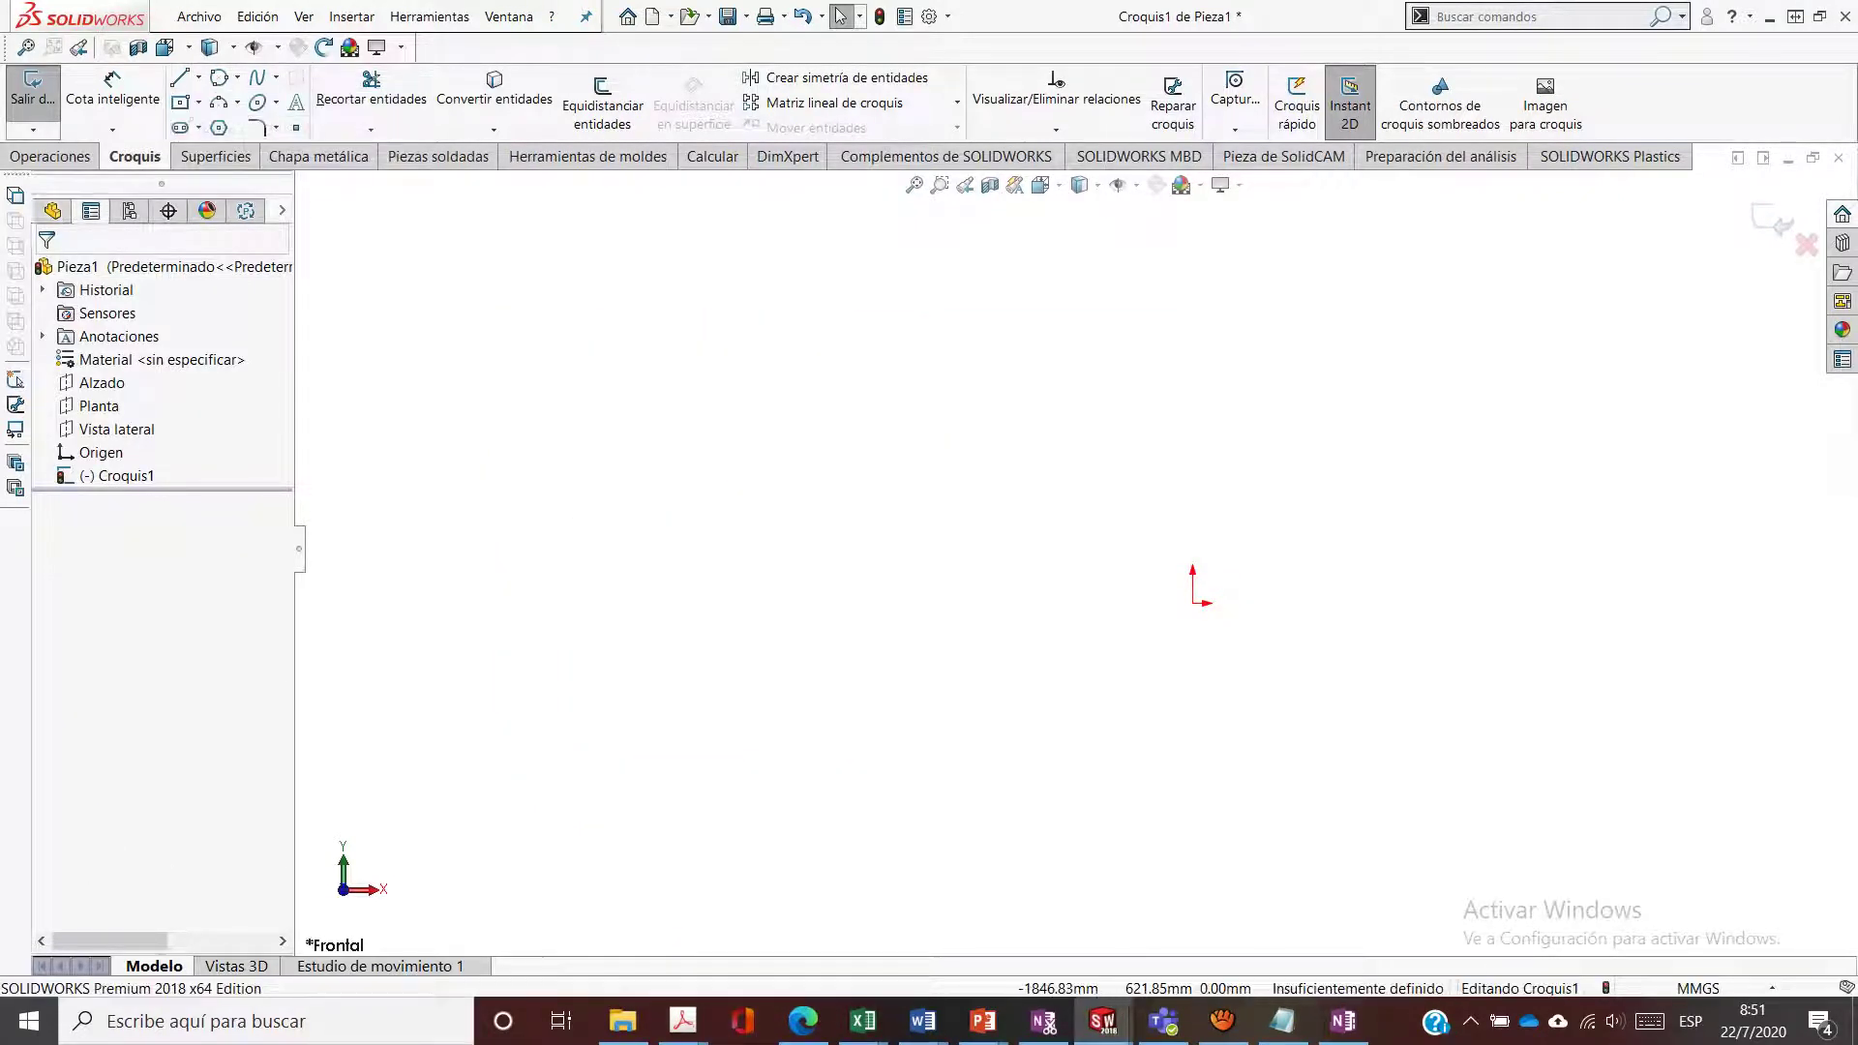
click(1192, 603)
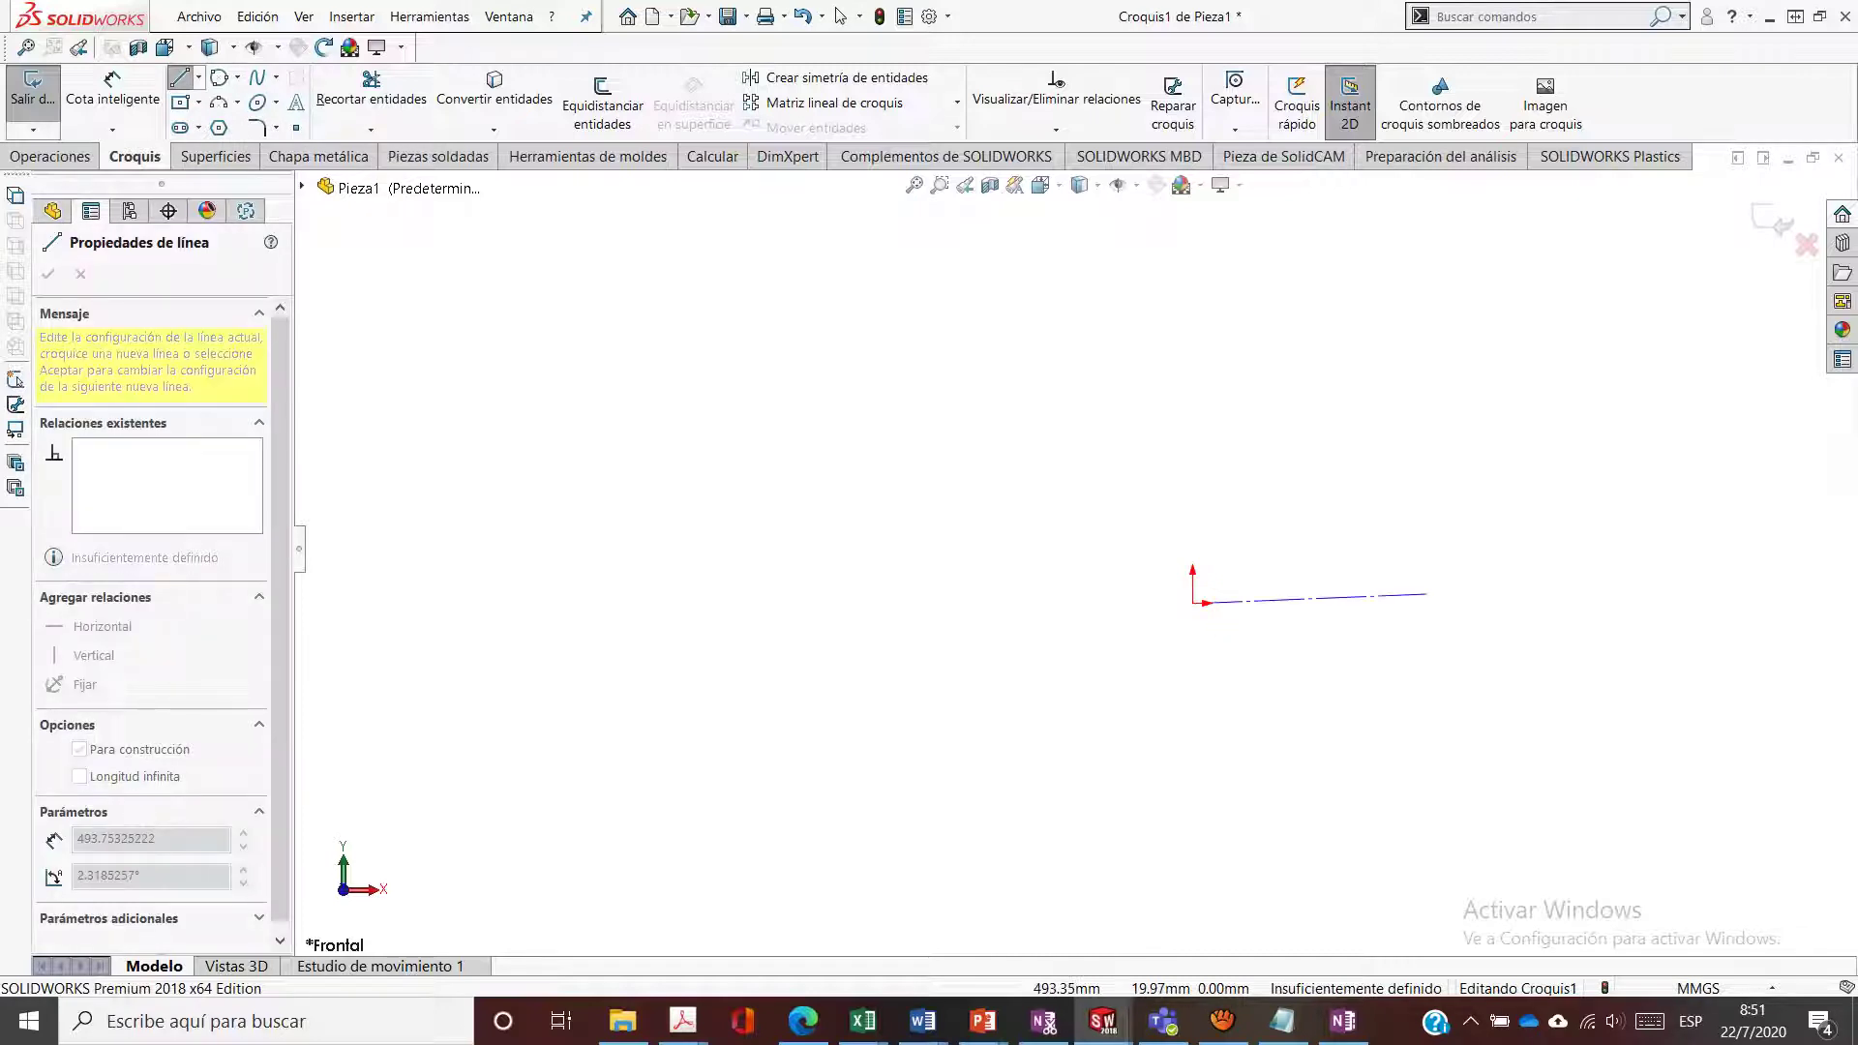
click(1426, 594)
key(Escape)
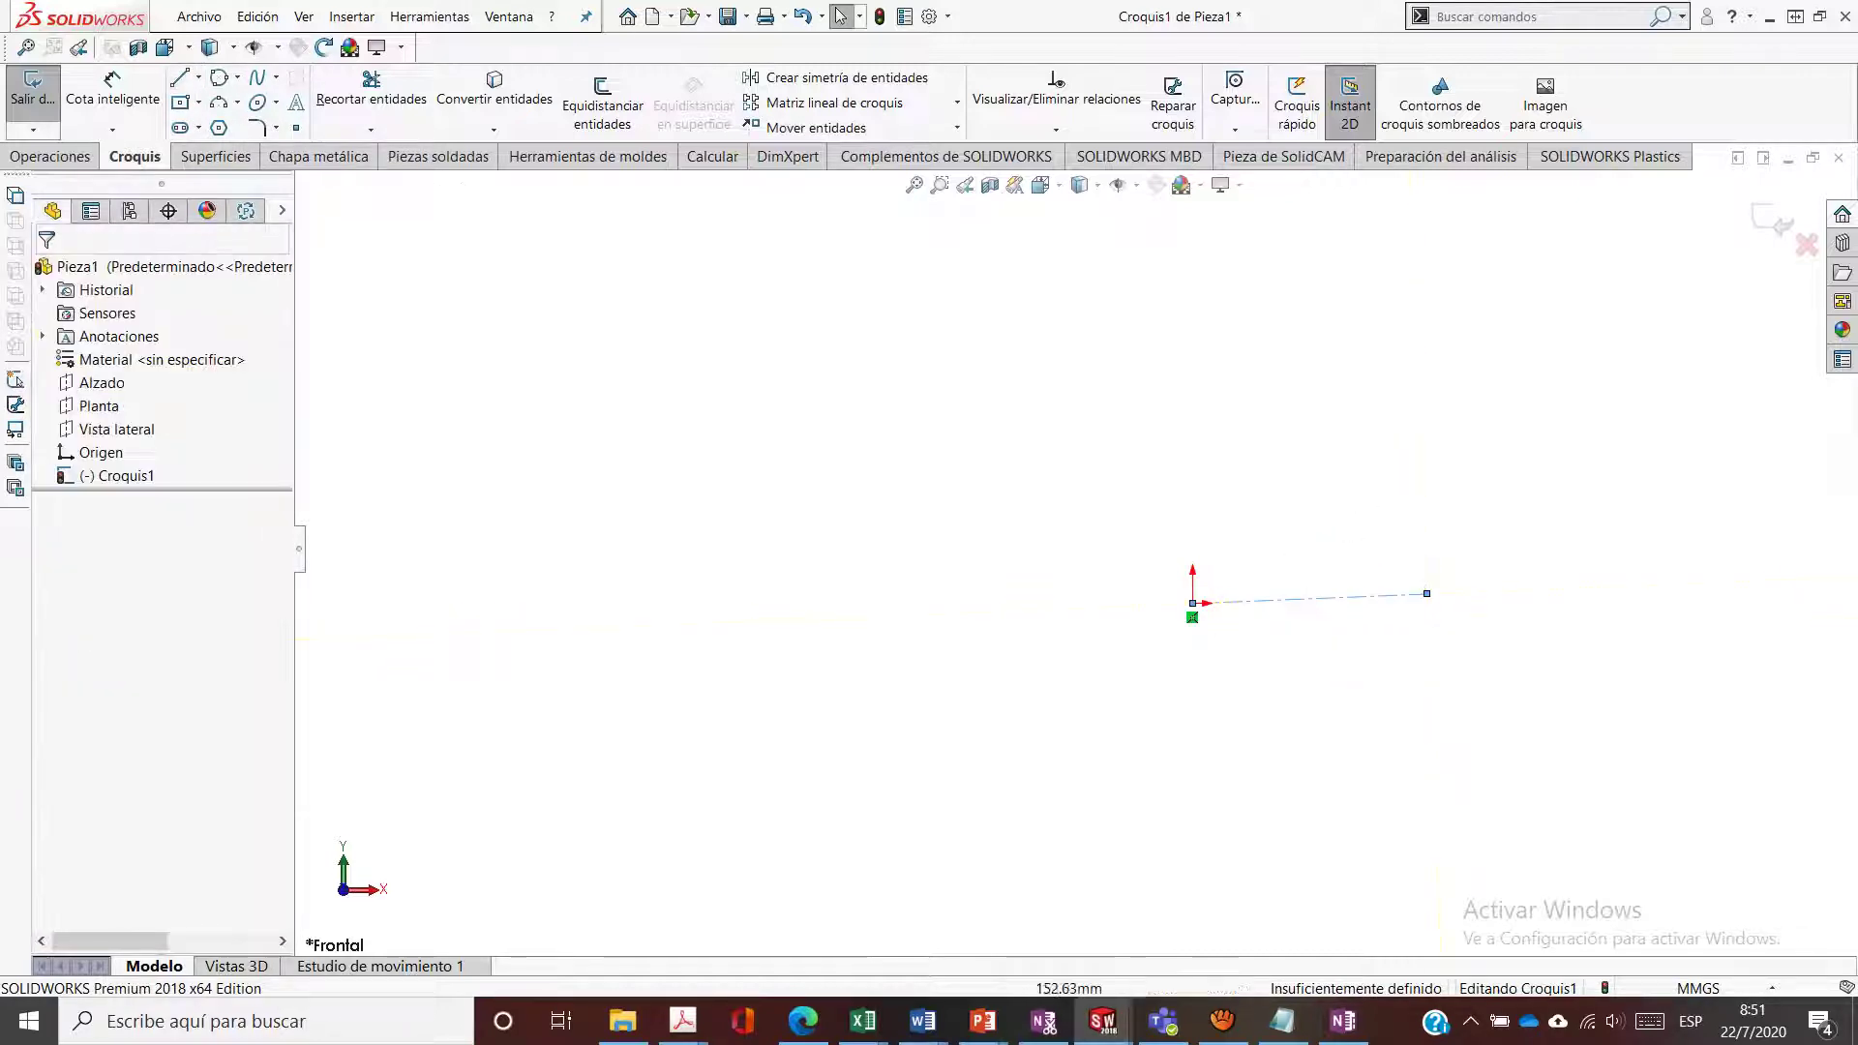
Draw a nearly vertical line upward from the sketch origin and convert it to construction geometry
key(l)
click(1192, 603)
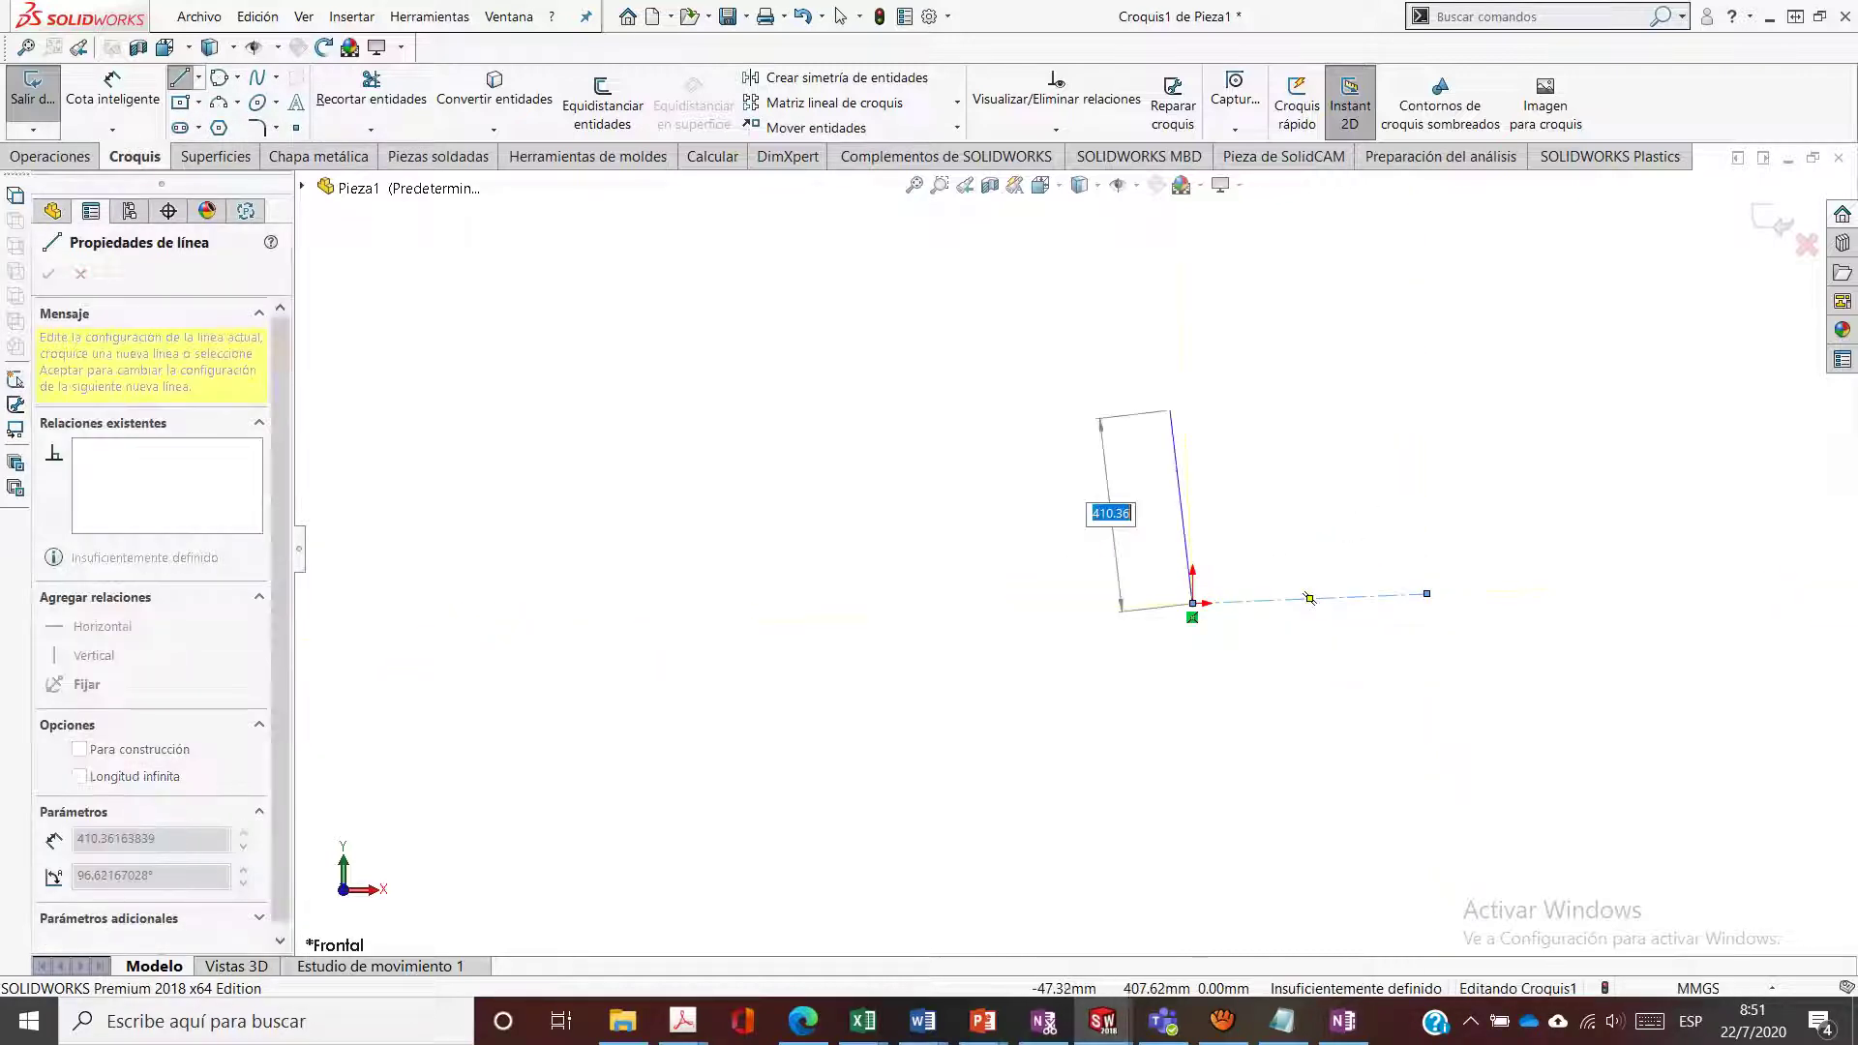
click(1183, 381)
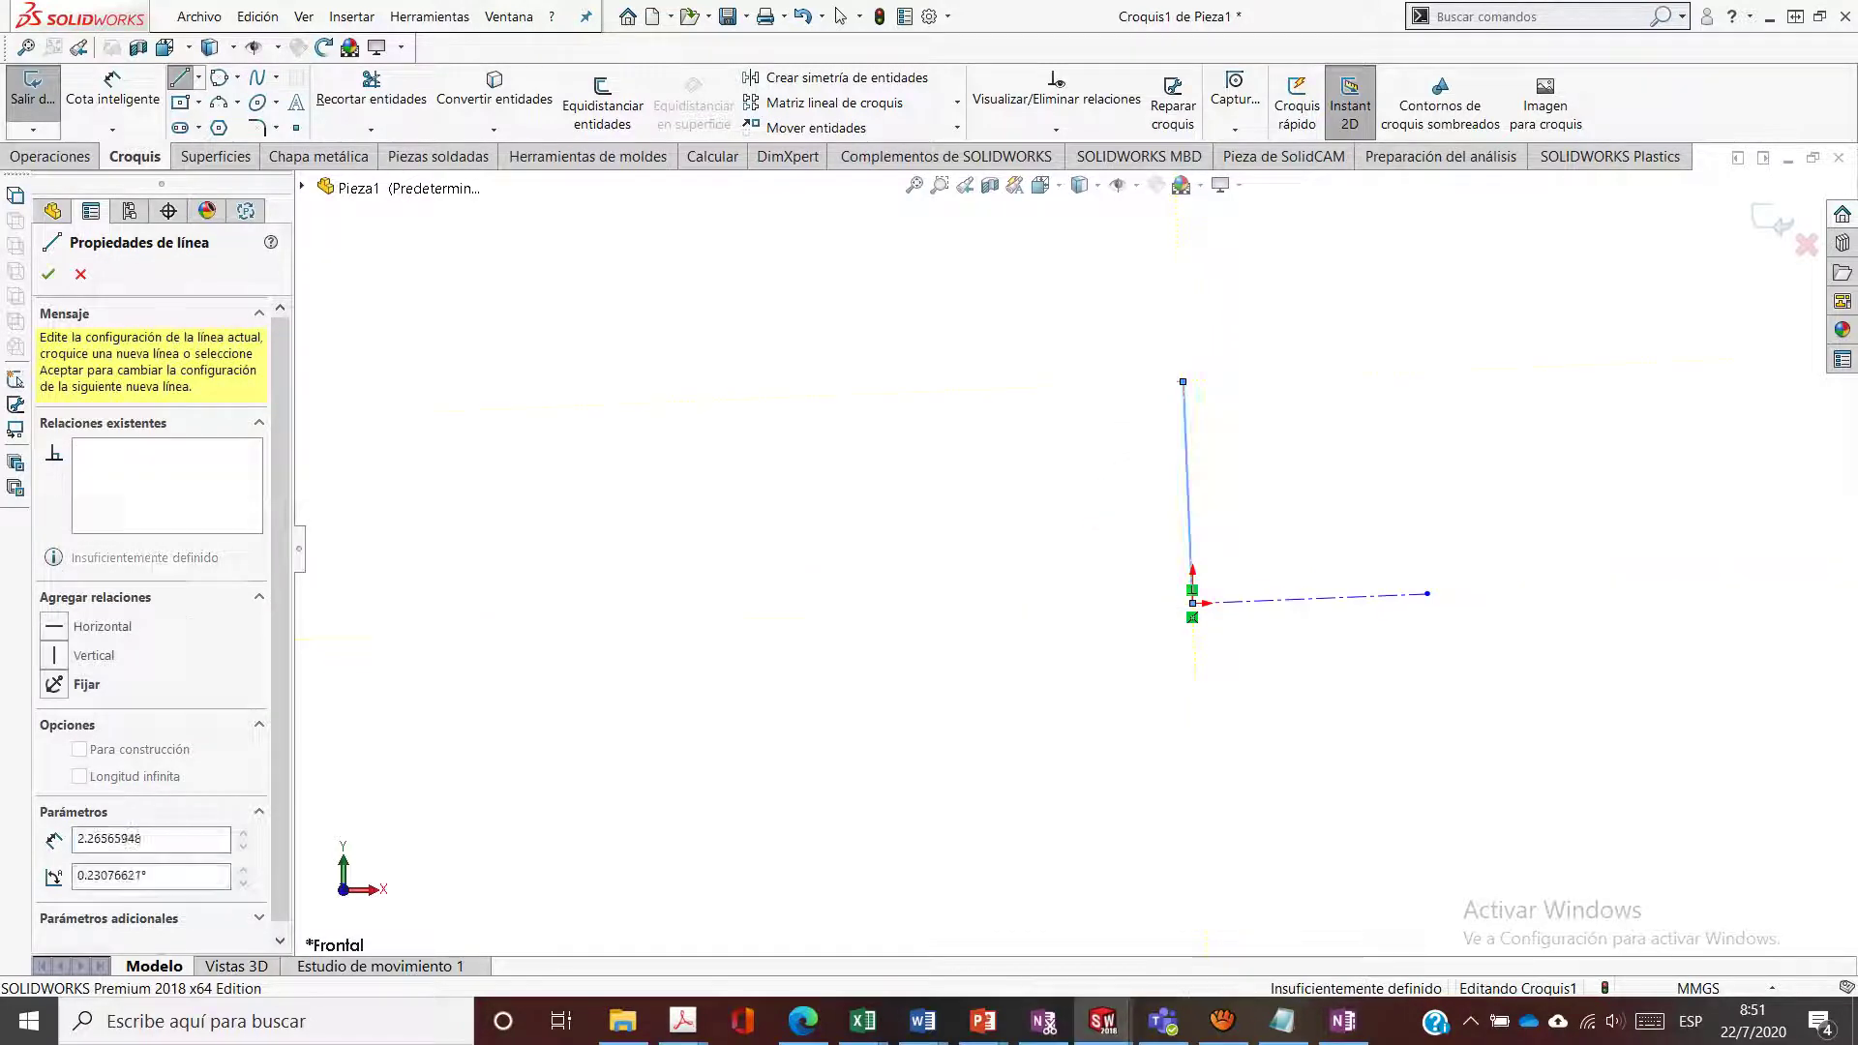
key(Escape)
click(1187, 492)
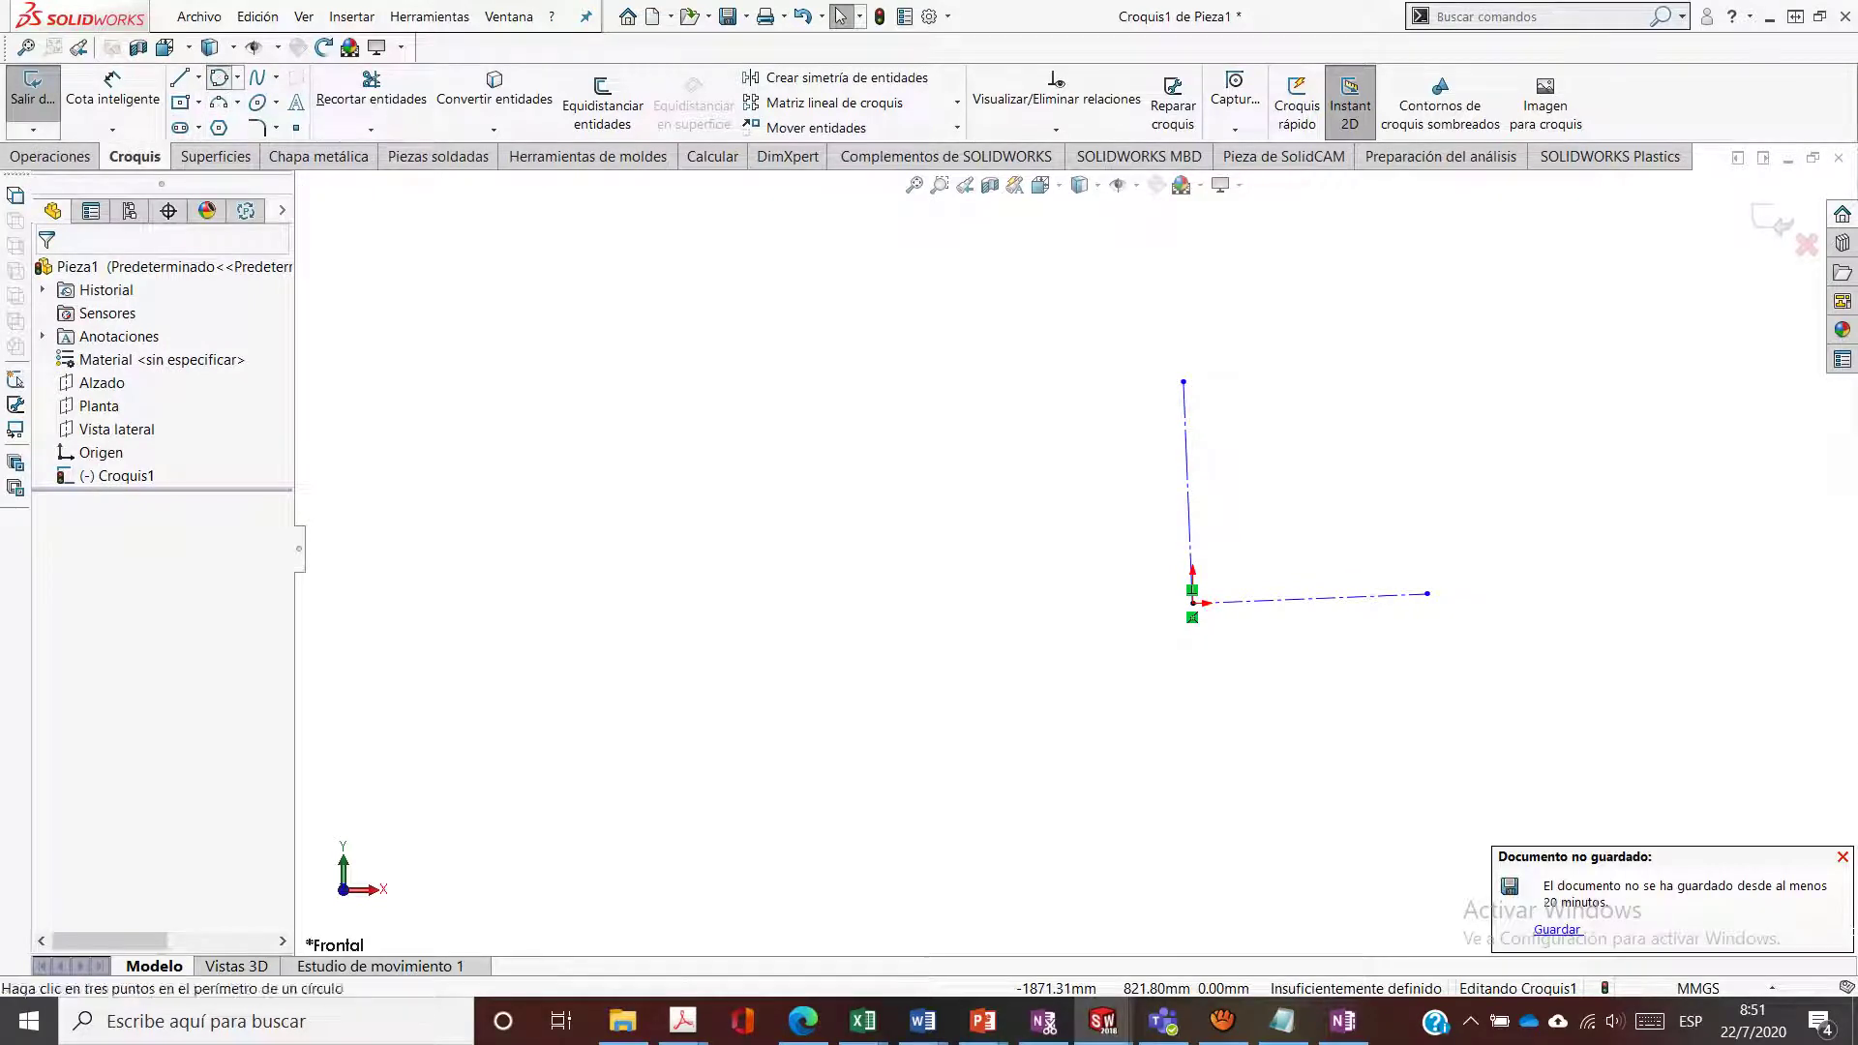
Draw a small circle level with the sketch origin, centred about 1149 mm to its left
click(219, 78)
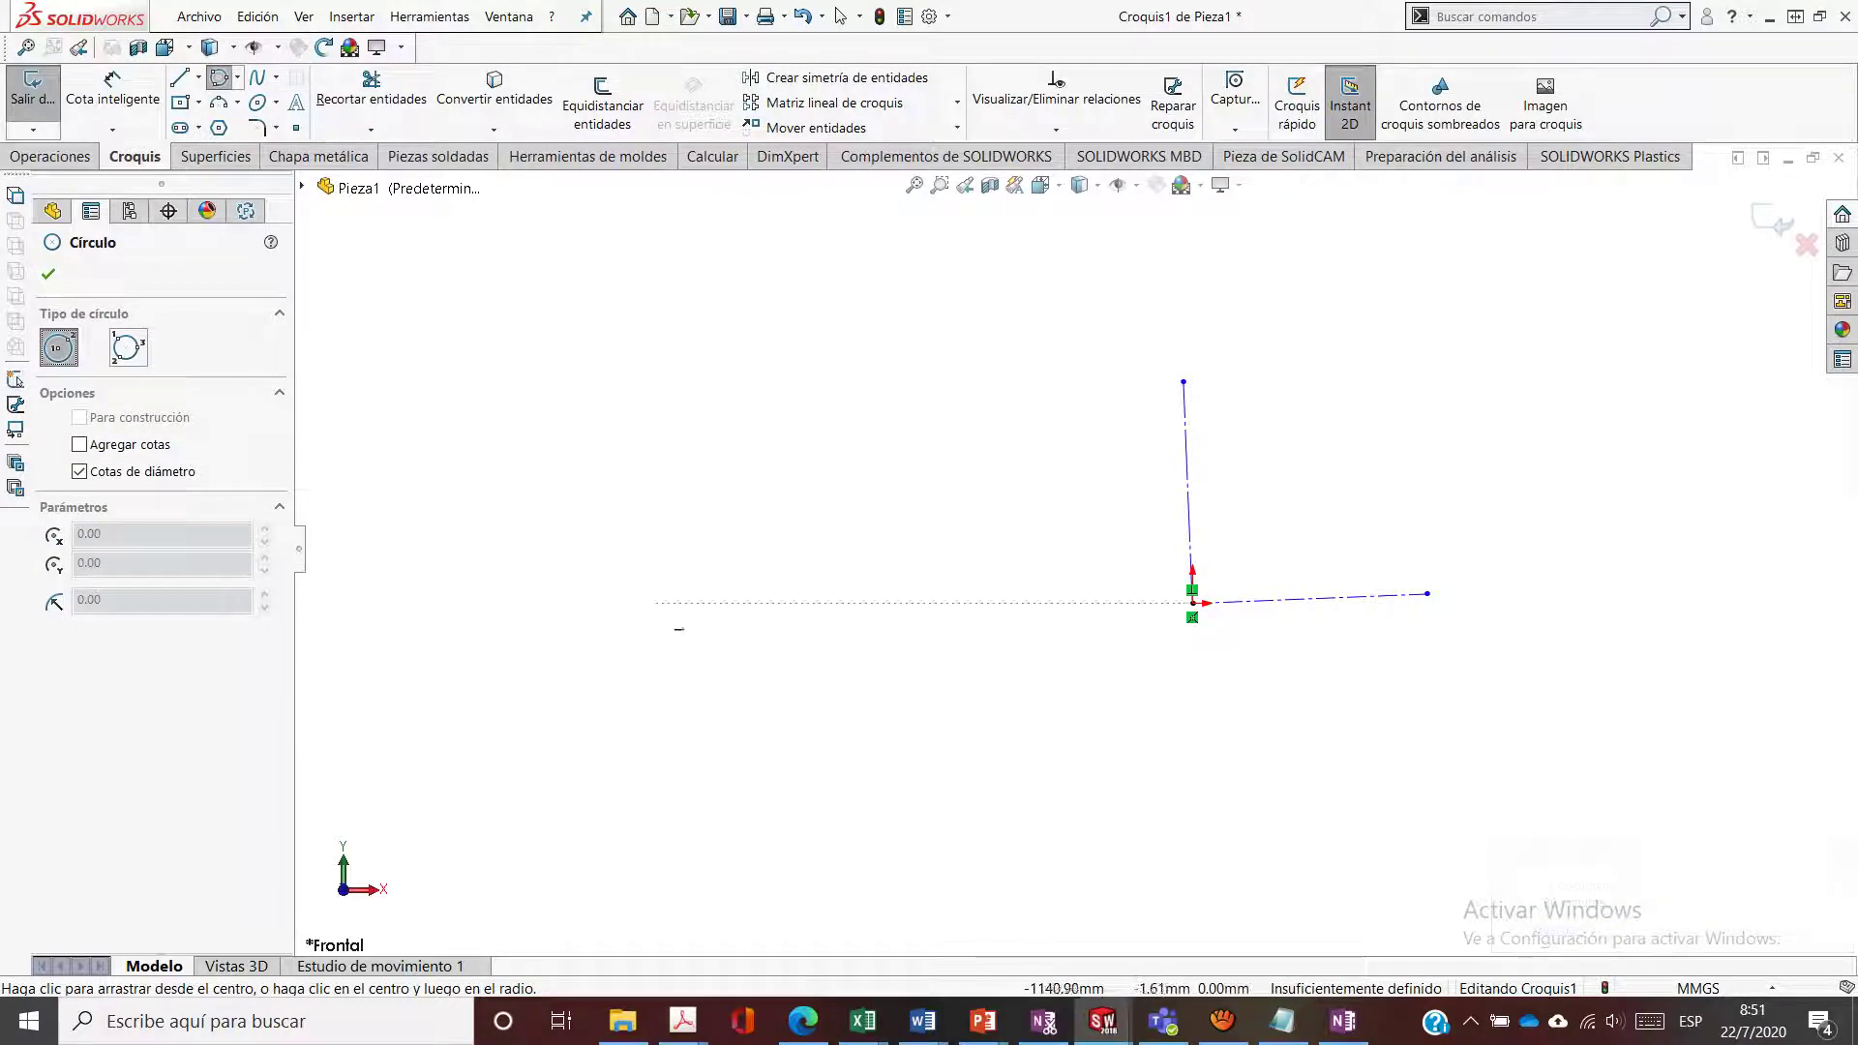
drag(648, 602, 671, 603)
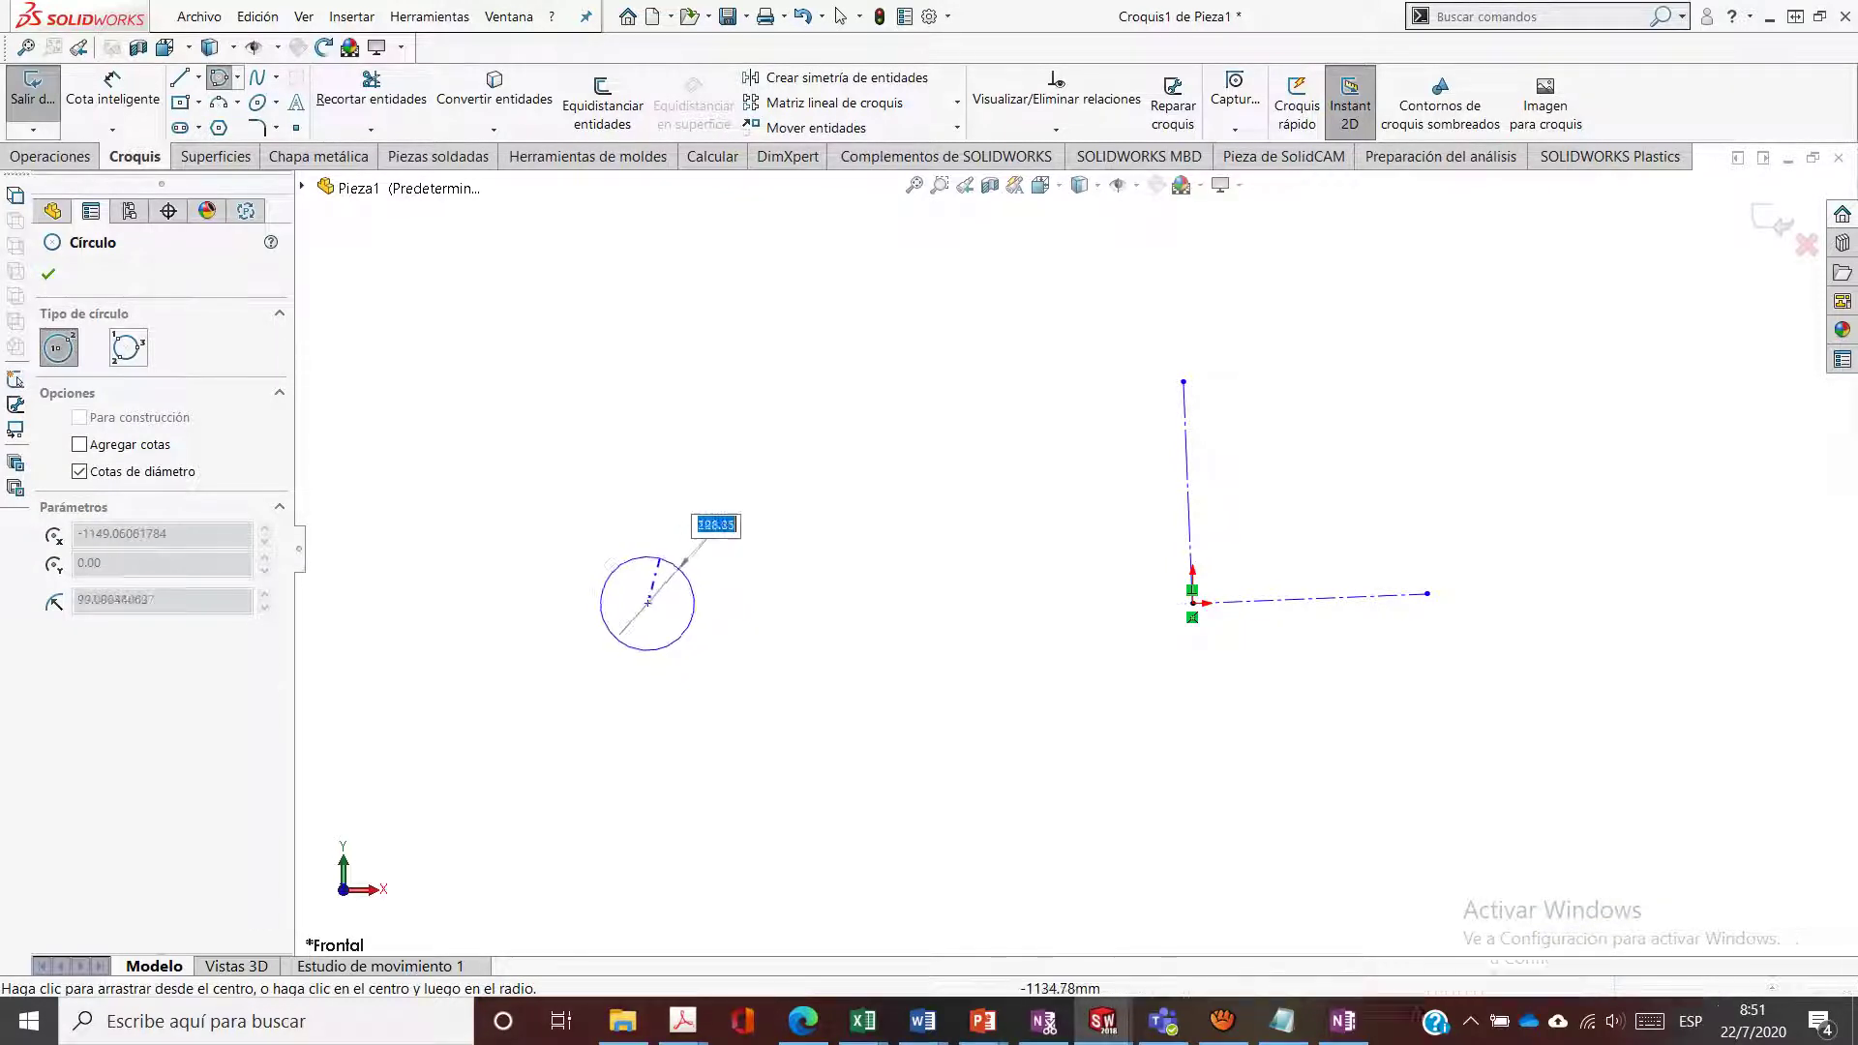
click(638, 586)
key(Escape)
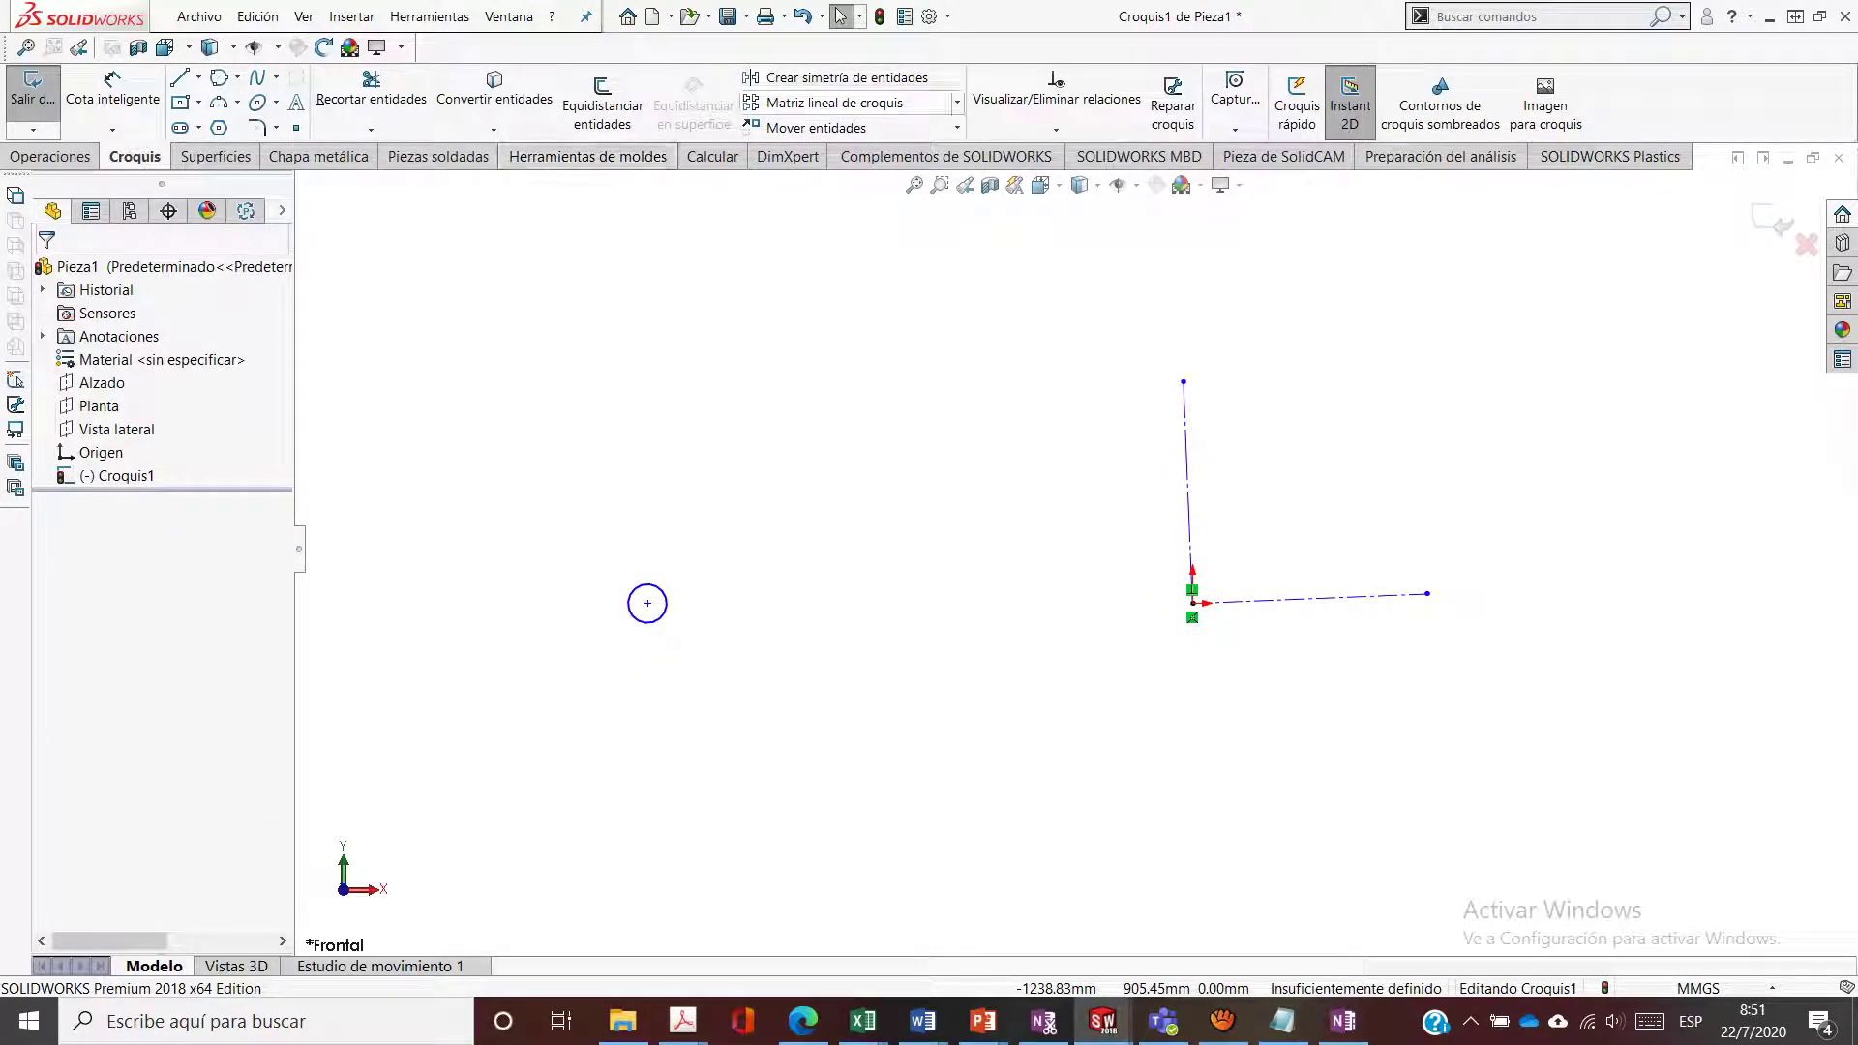
Start a linear sketch pattern, clear its default X-axis direction, and make the small circle the only entity to pattern
click(834, 103)
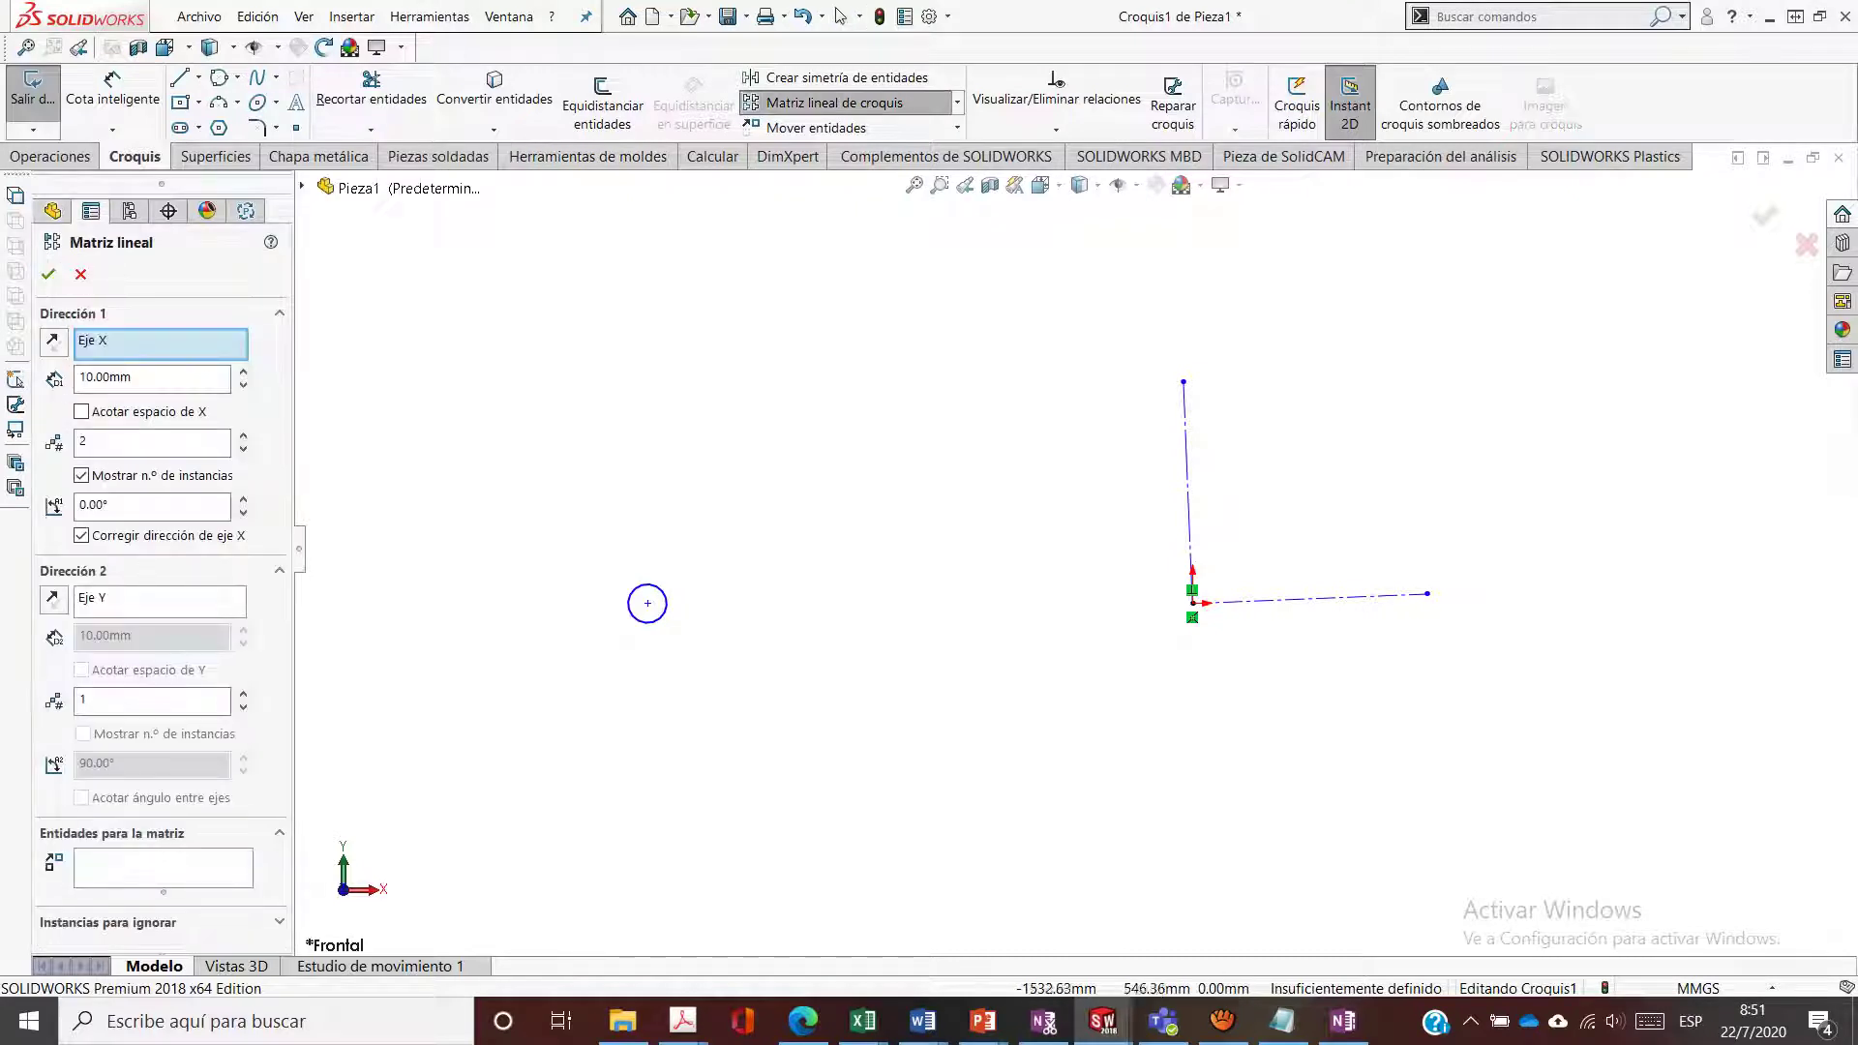
click(145, 341)
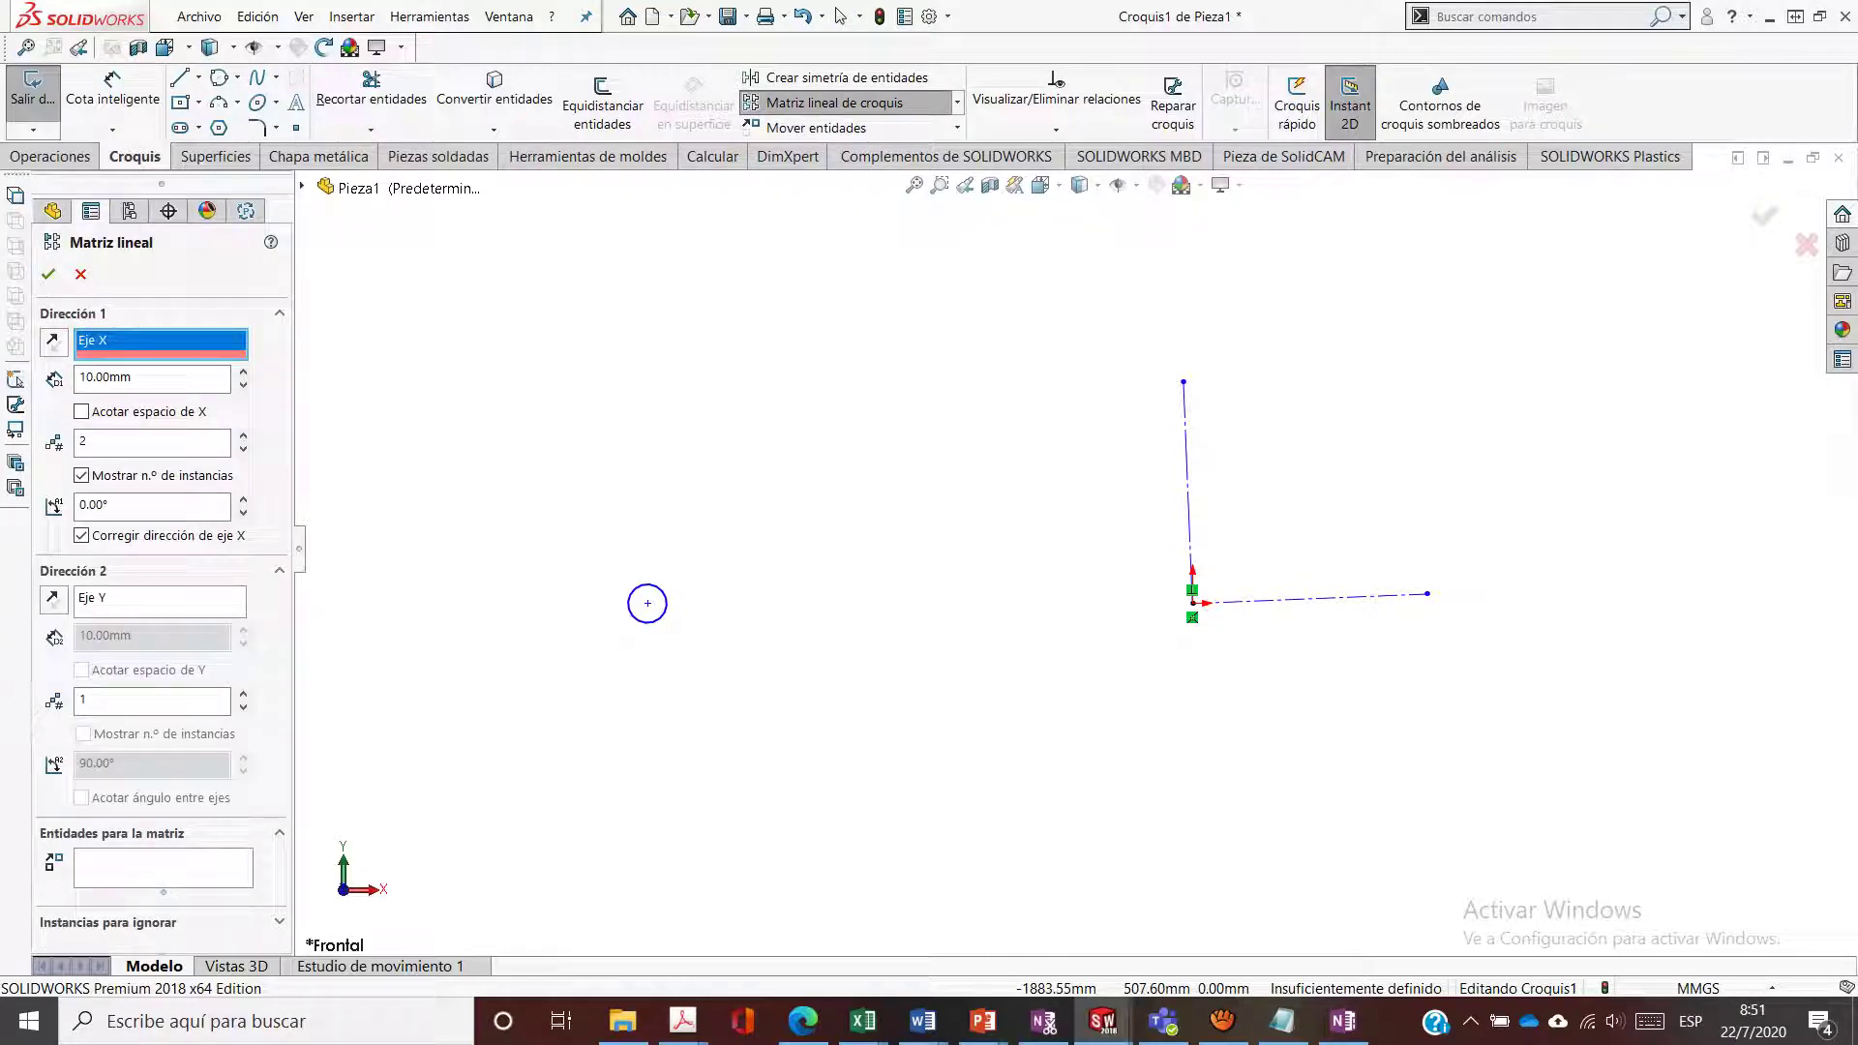
key(Delete)
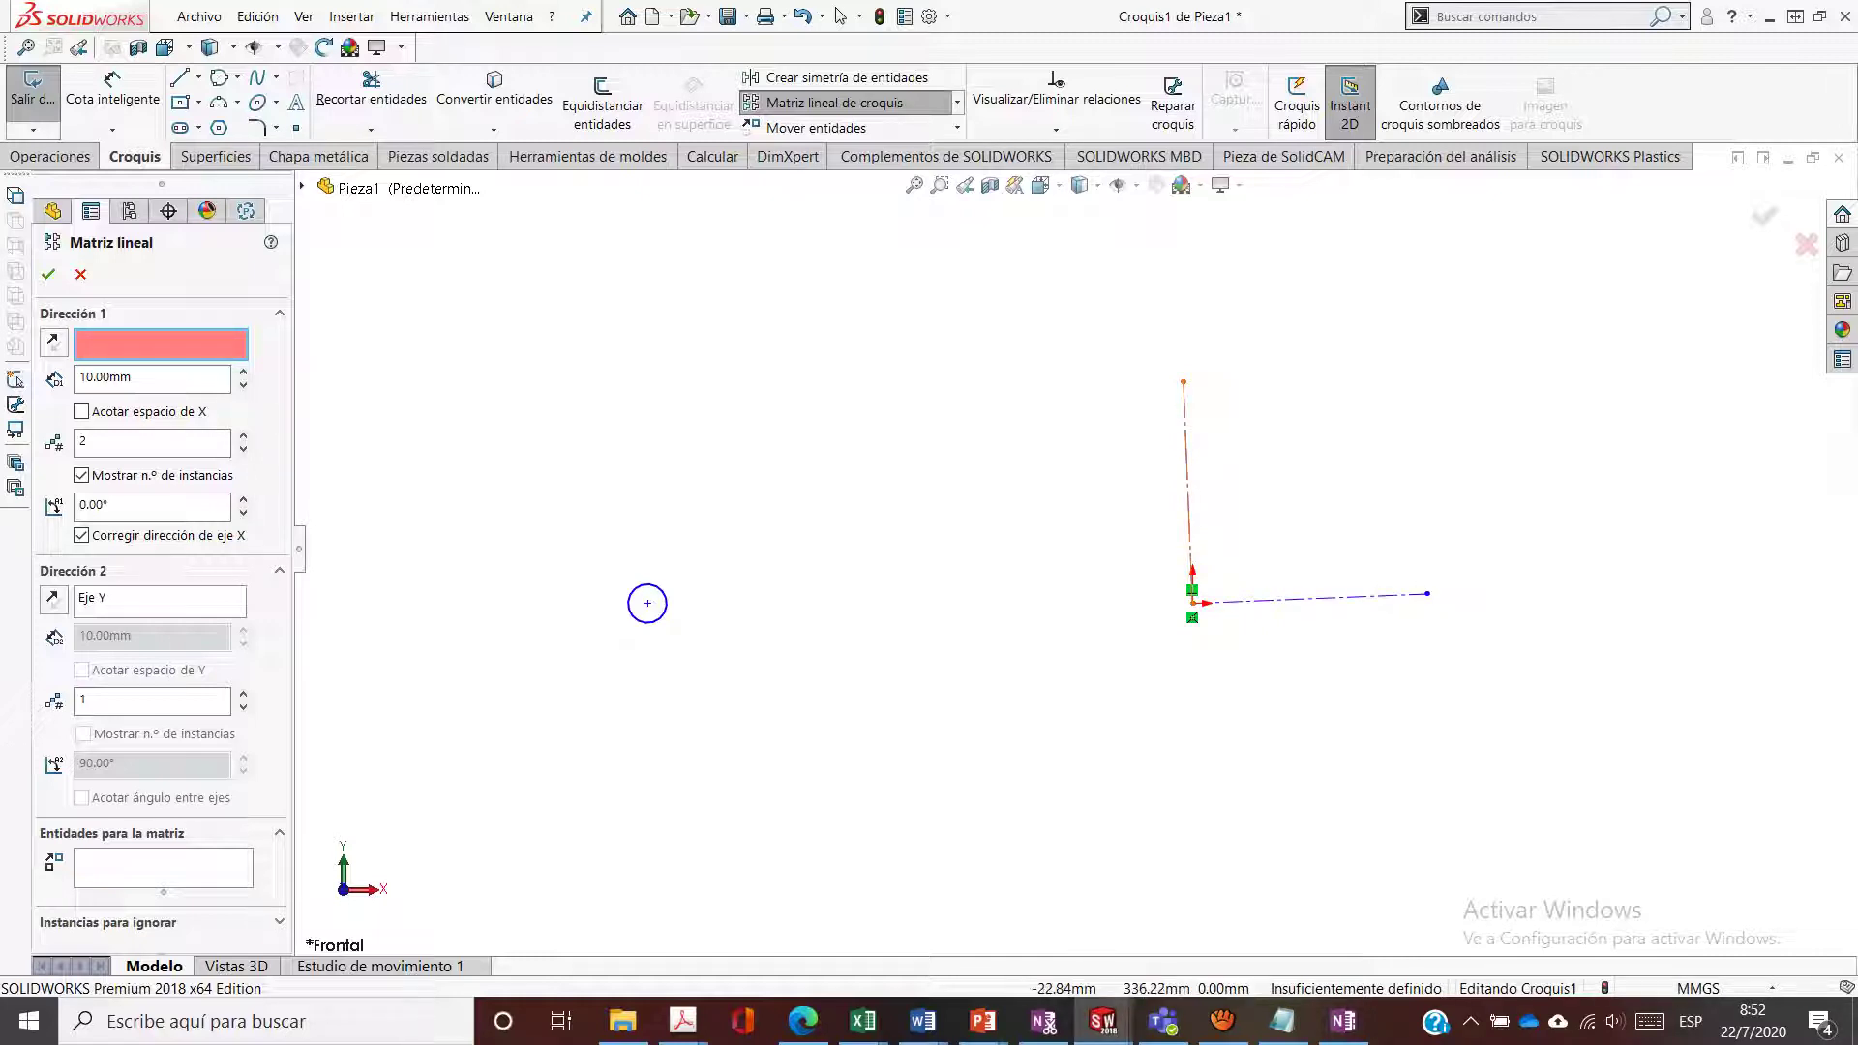
click(1187, 474)
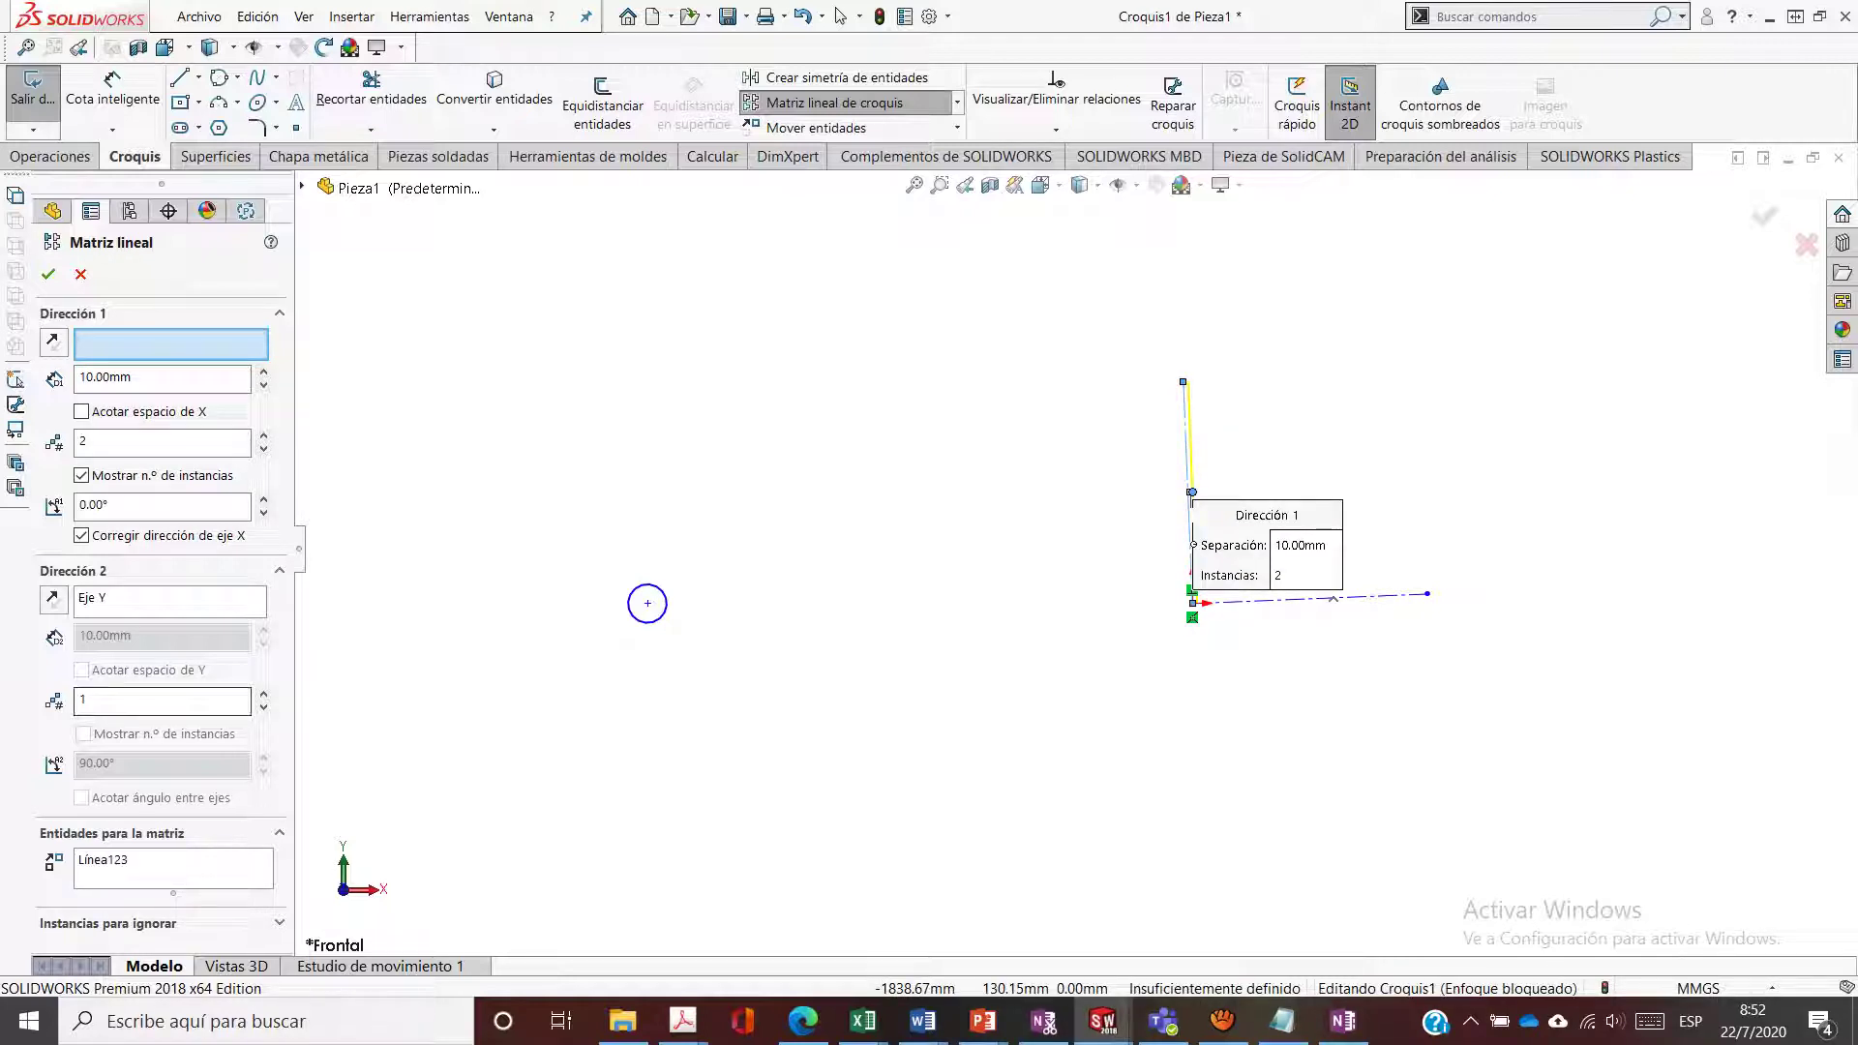
click(103, 860)
key(Delete)
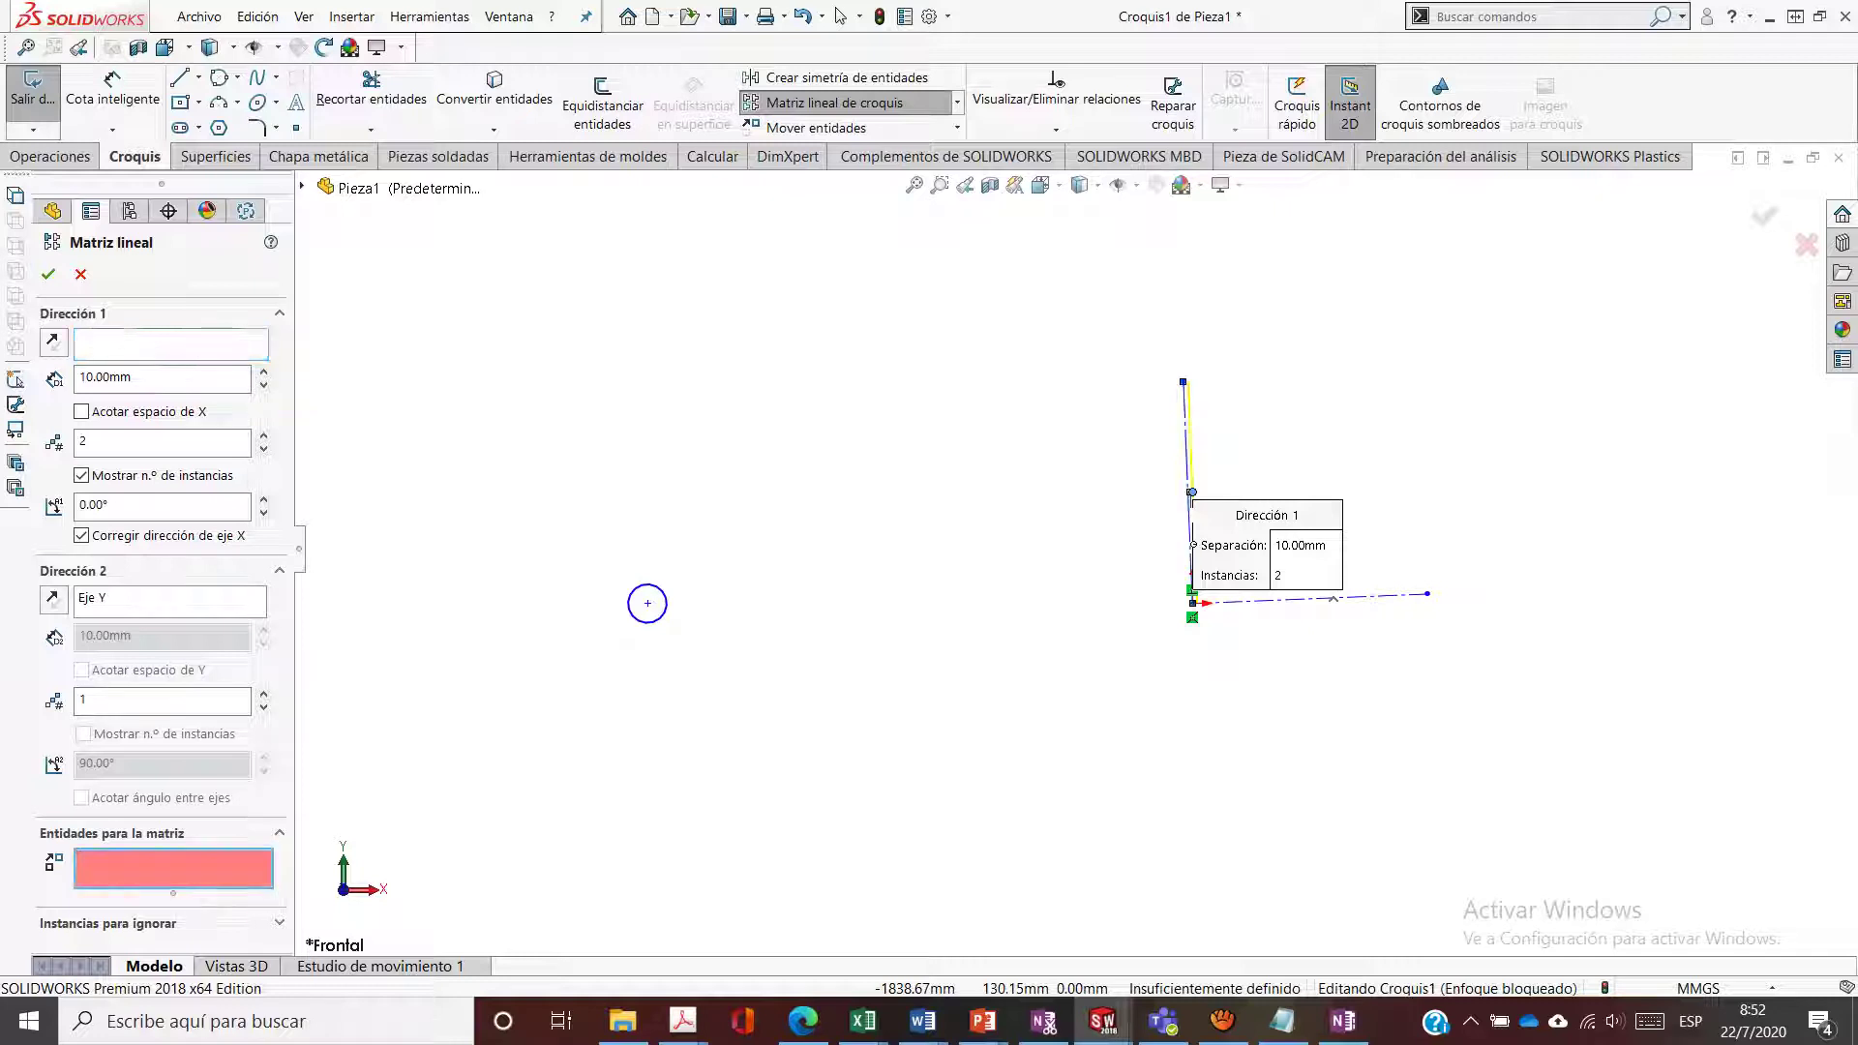
click(648, 604)
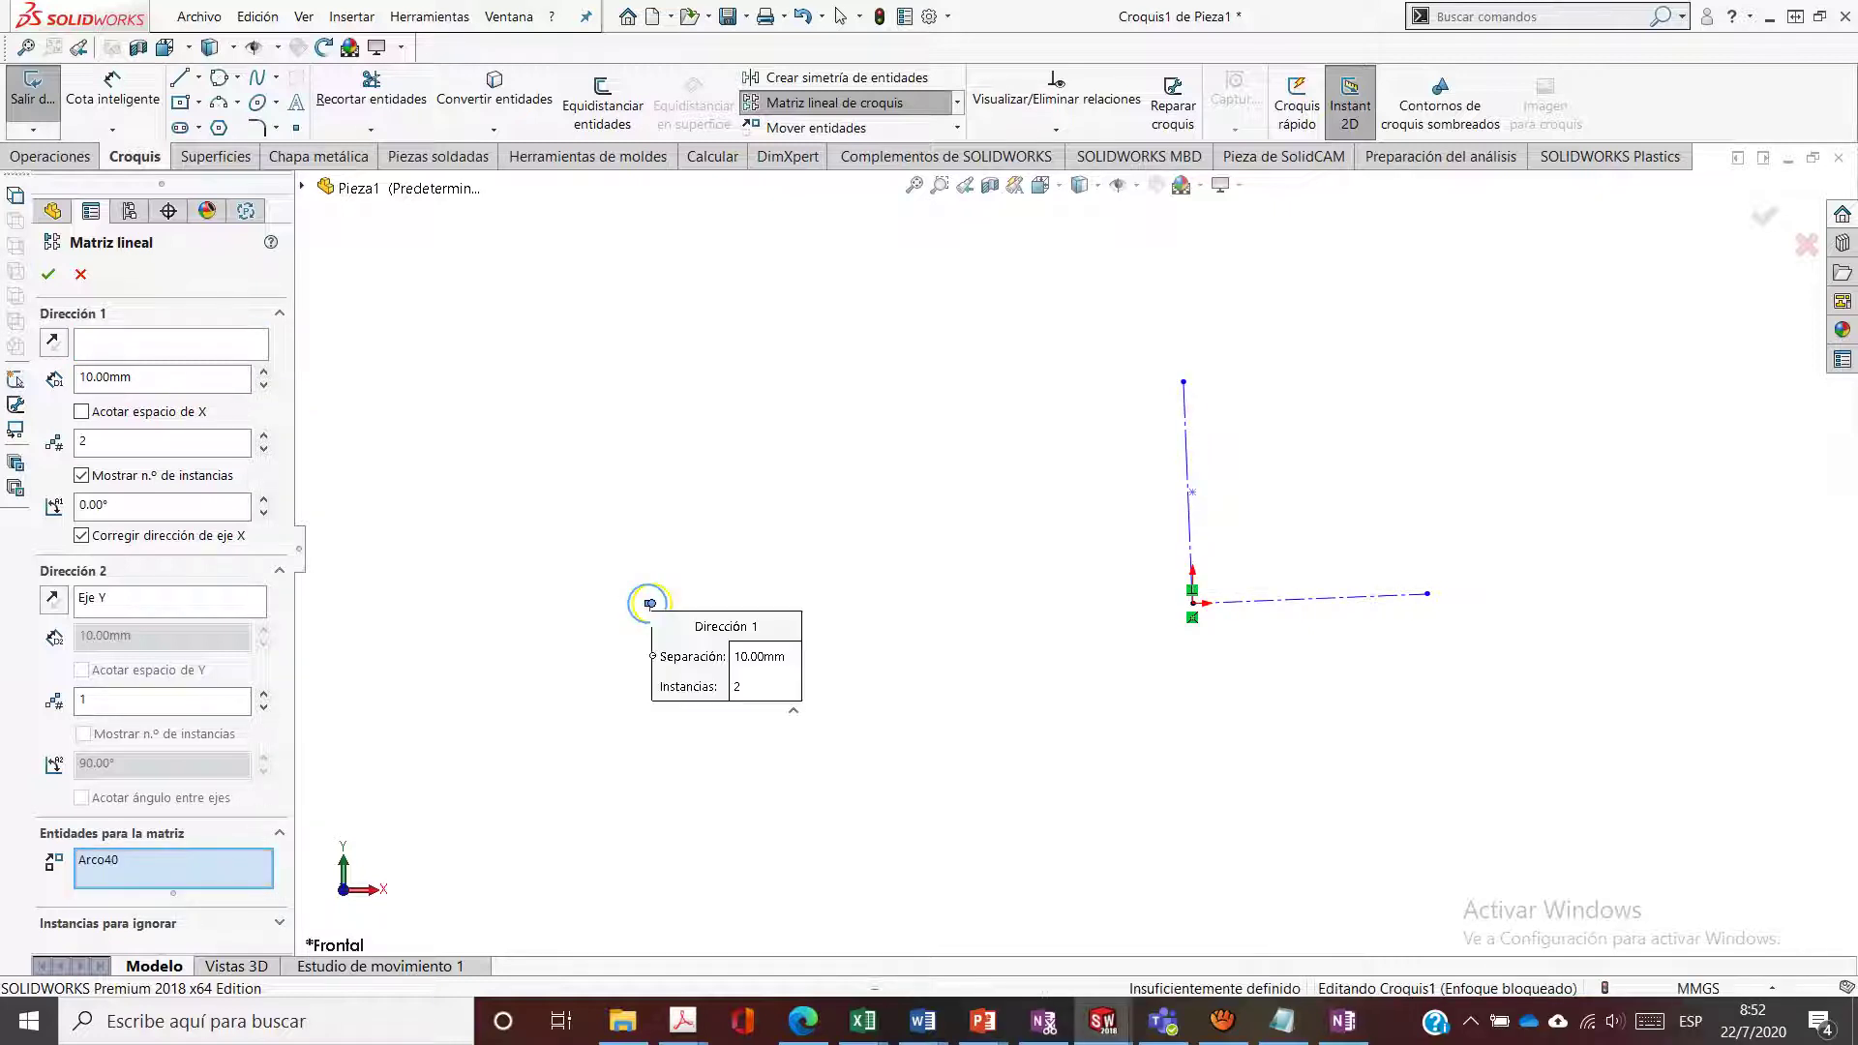
Try to use the nearly horizontal construction line as the pattern's first direction and set that direction's spacing to 110 mm
click(172, 344)
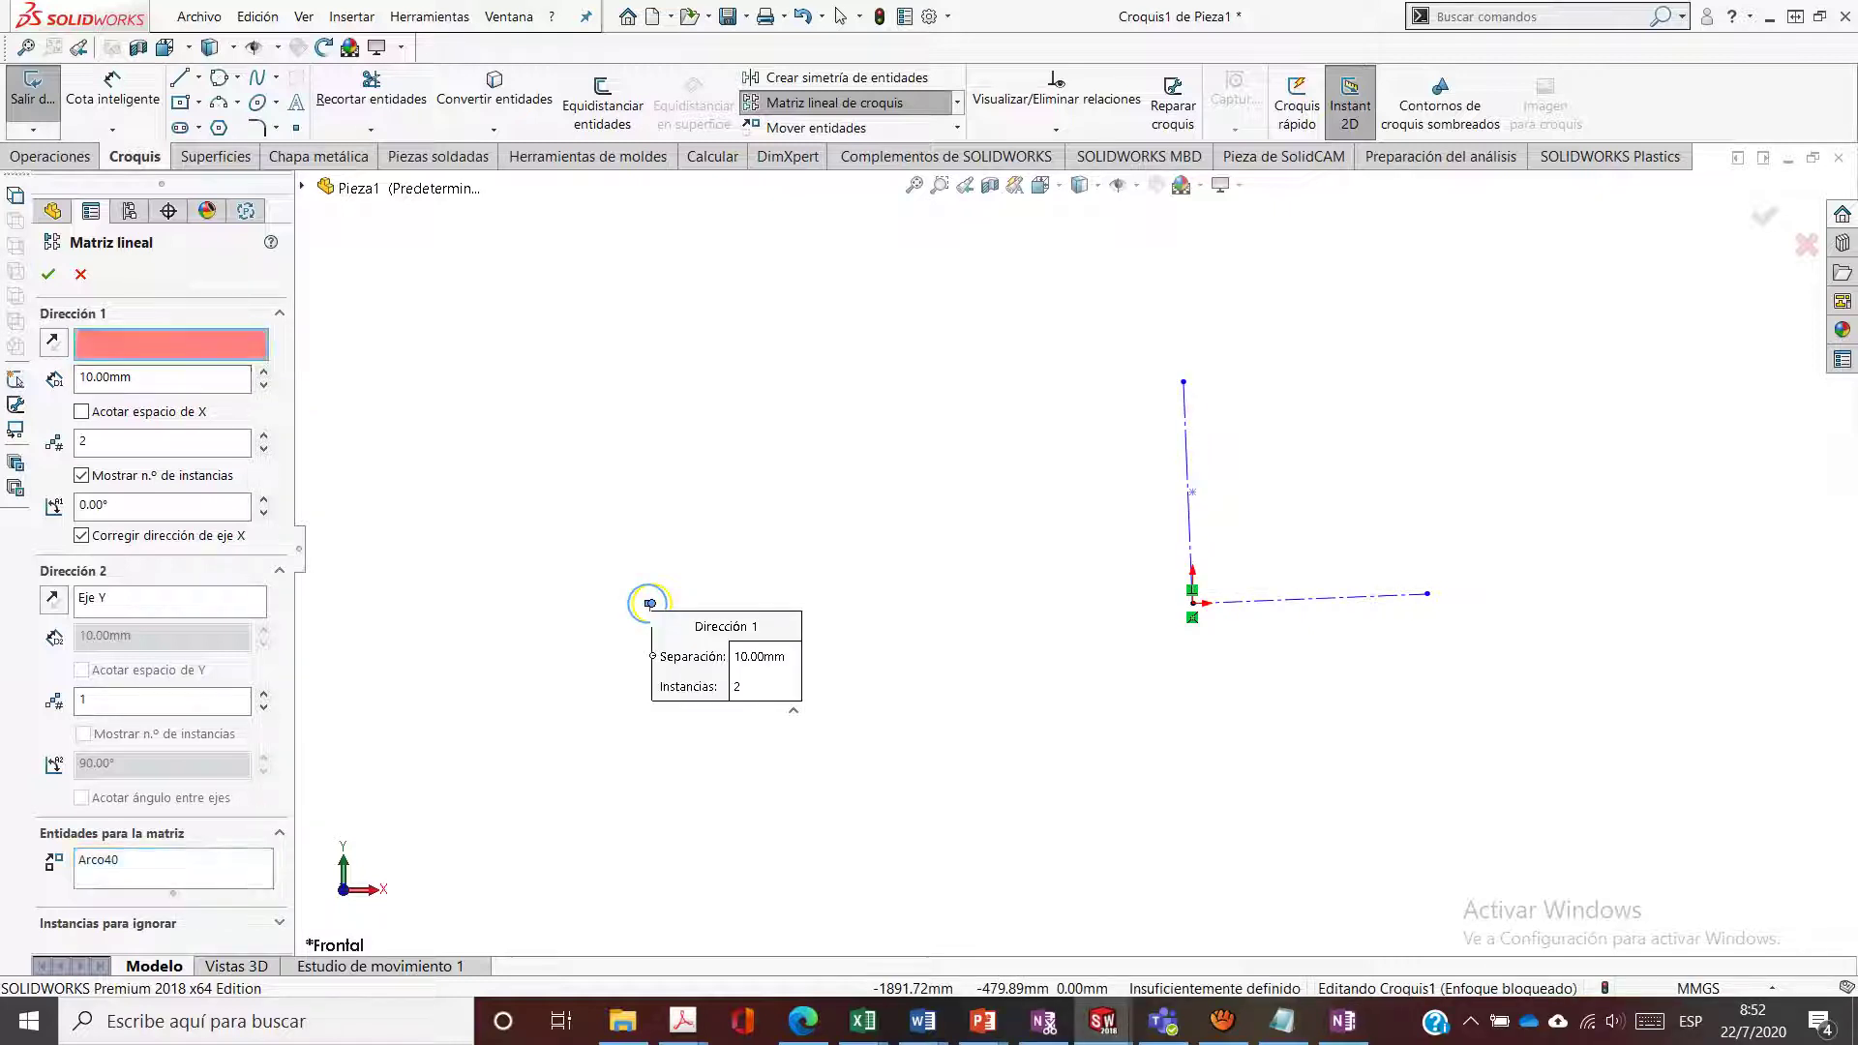
click(1310, 598)
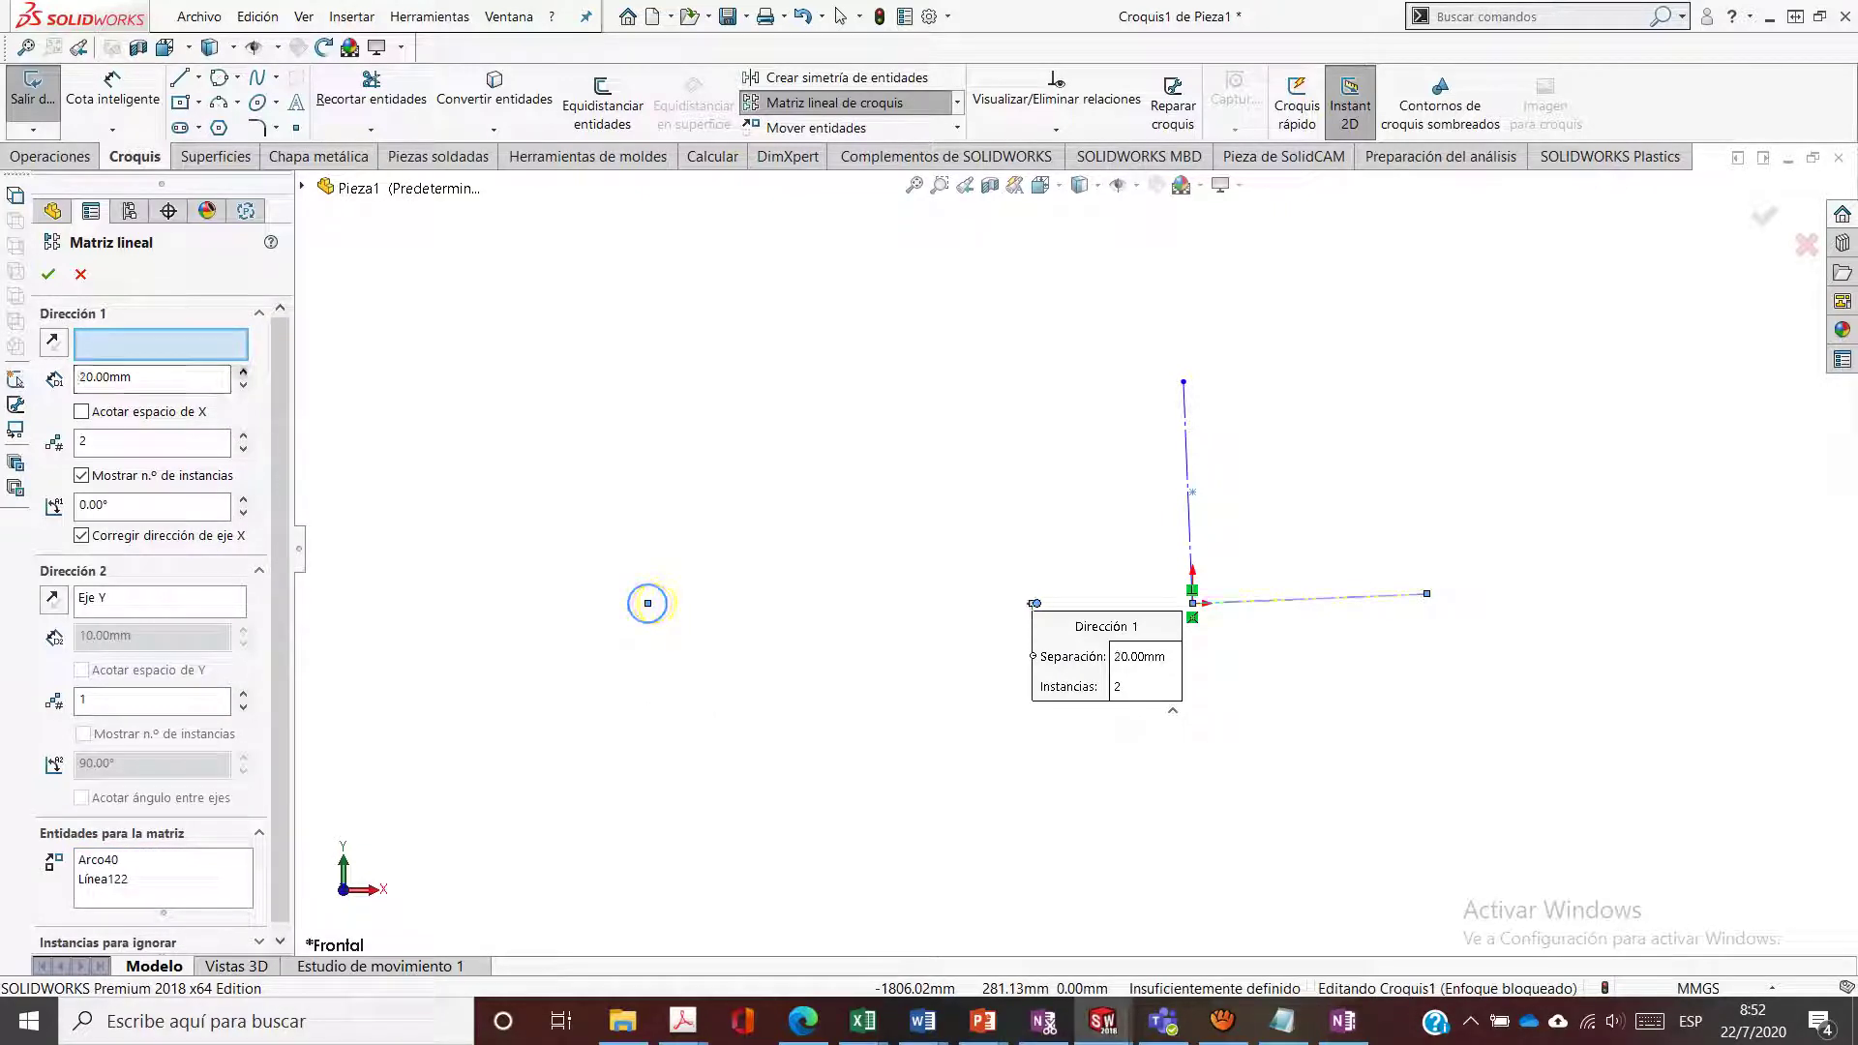
click(243, 373)
click(243, 372)
click(243, 373)
click(242, 373)
click(243, 372)
click(243, 373)
click(243, 372)
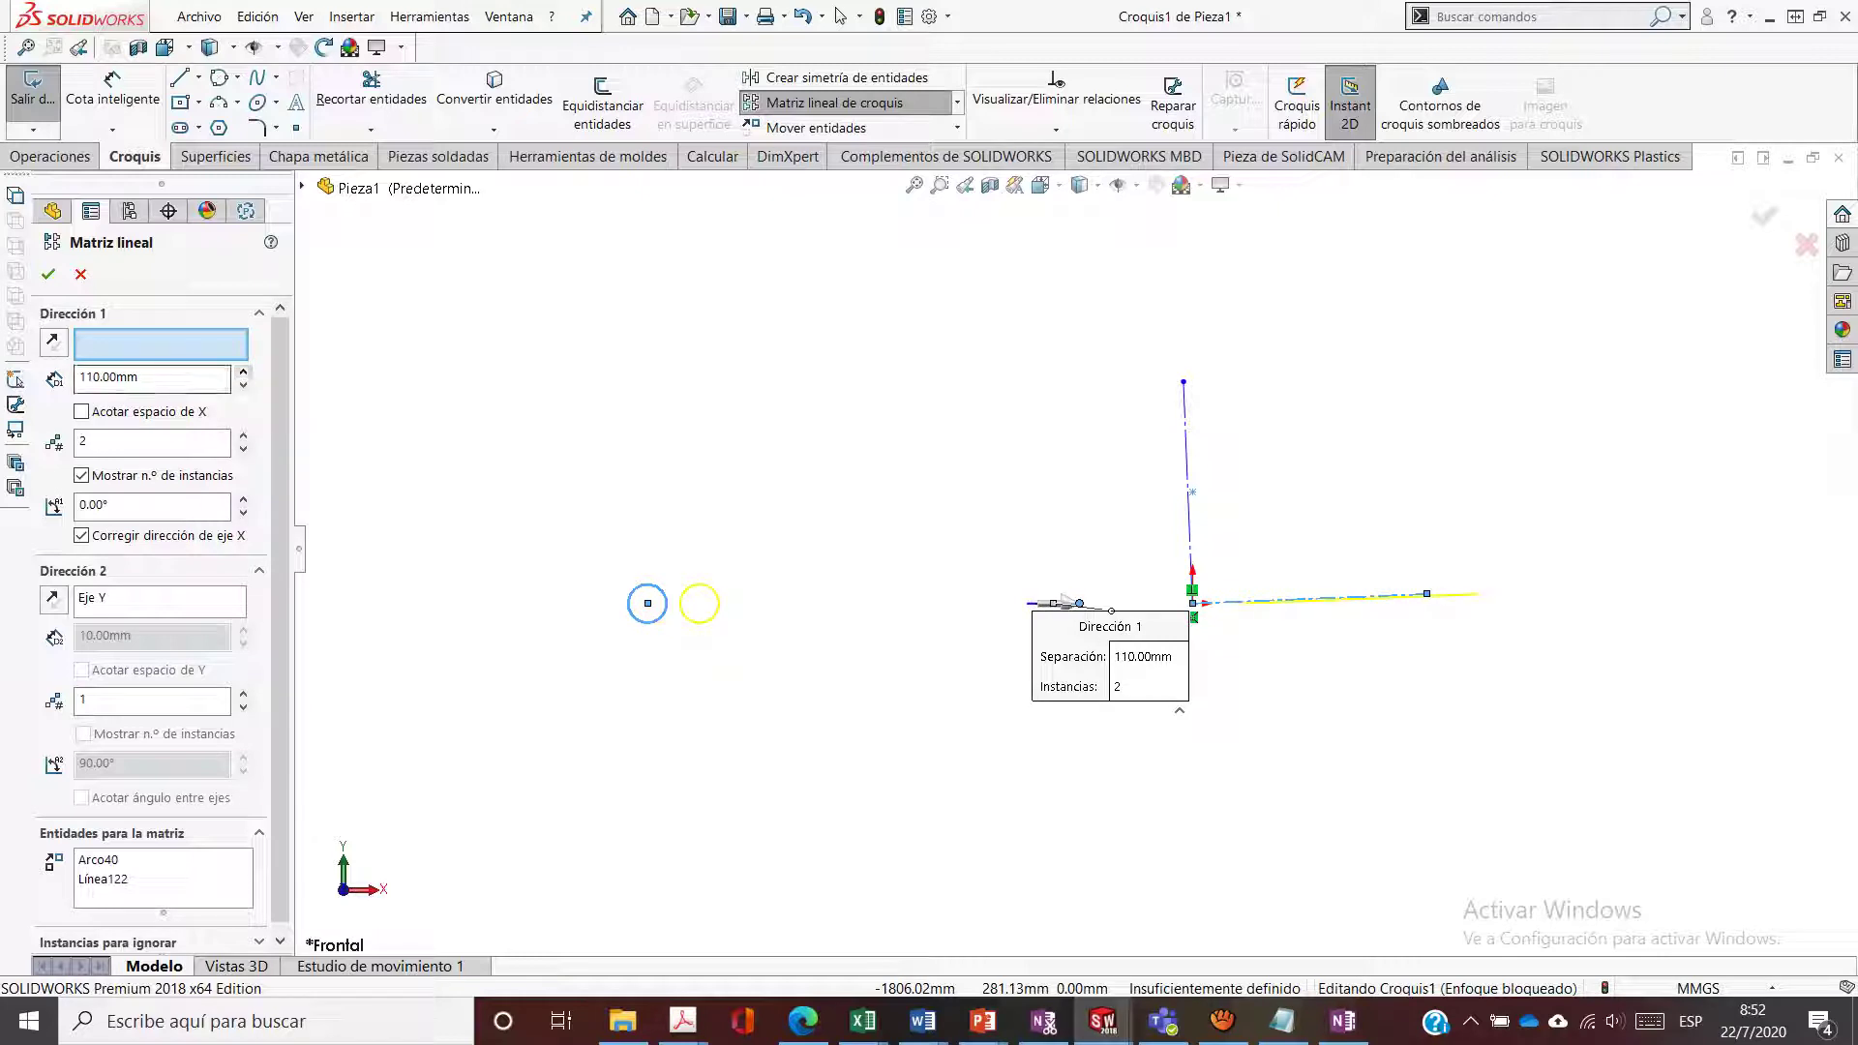
Set the number of instances in the linear pattern's first direction to 9
click(242, 436)
click(243, 435)
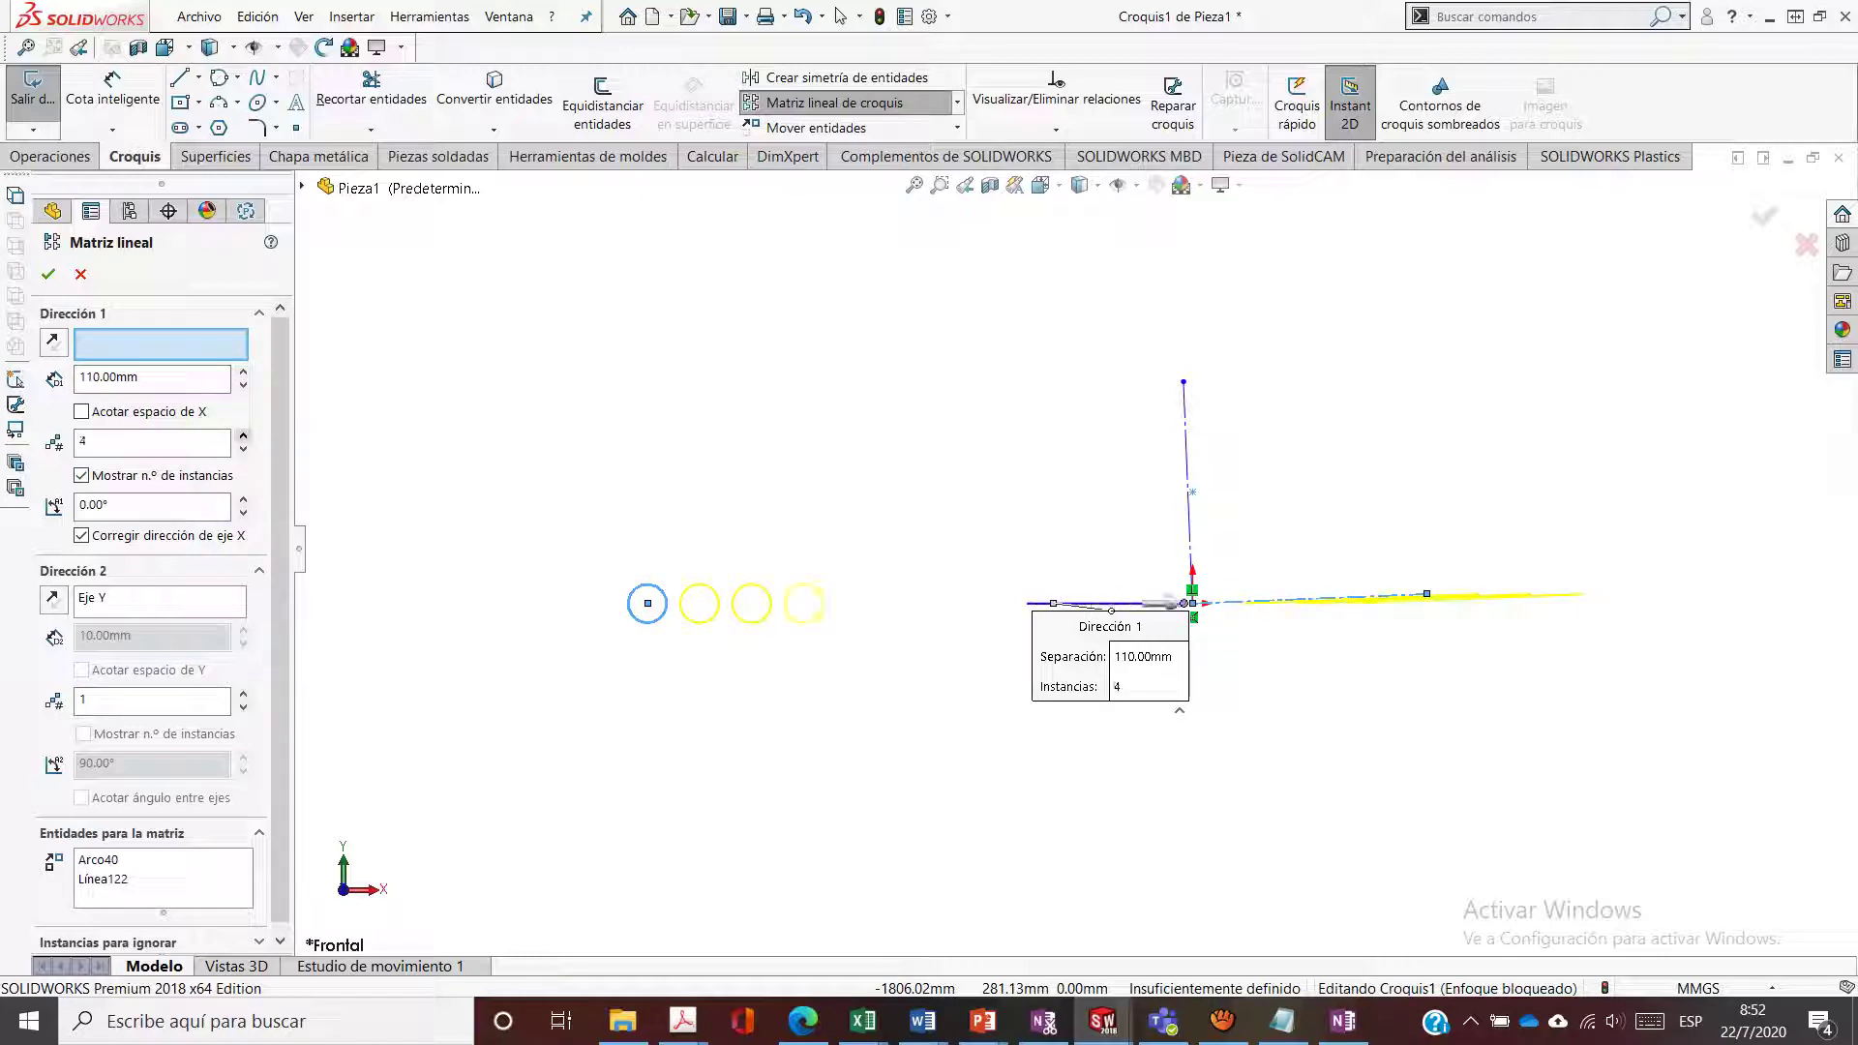
click(243, 435)
click(243, 435)
click(243, 436)
click(242, 435)
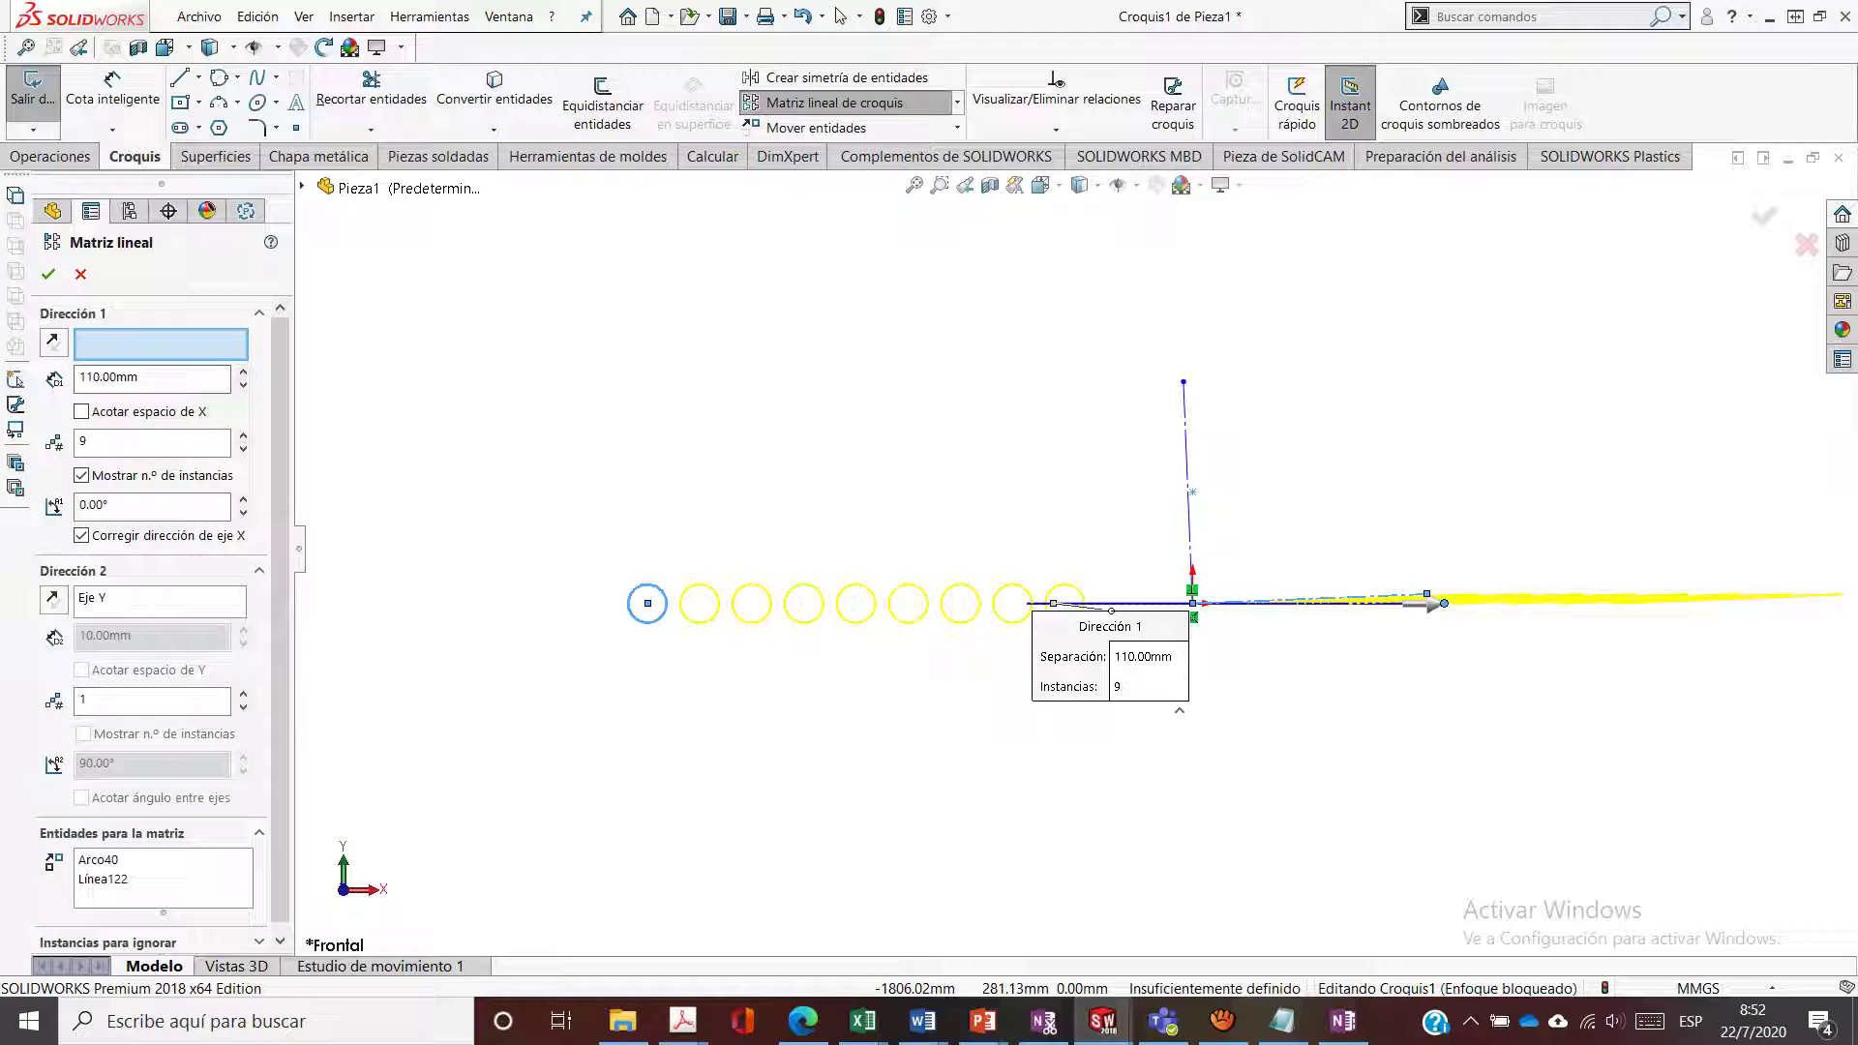
Reverse the pattern's second direction and try to assign the nearly vertical construction line to it
click(53, 599)
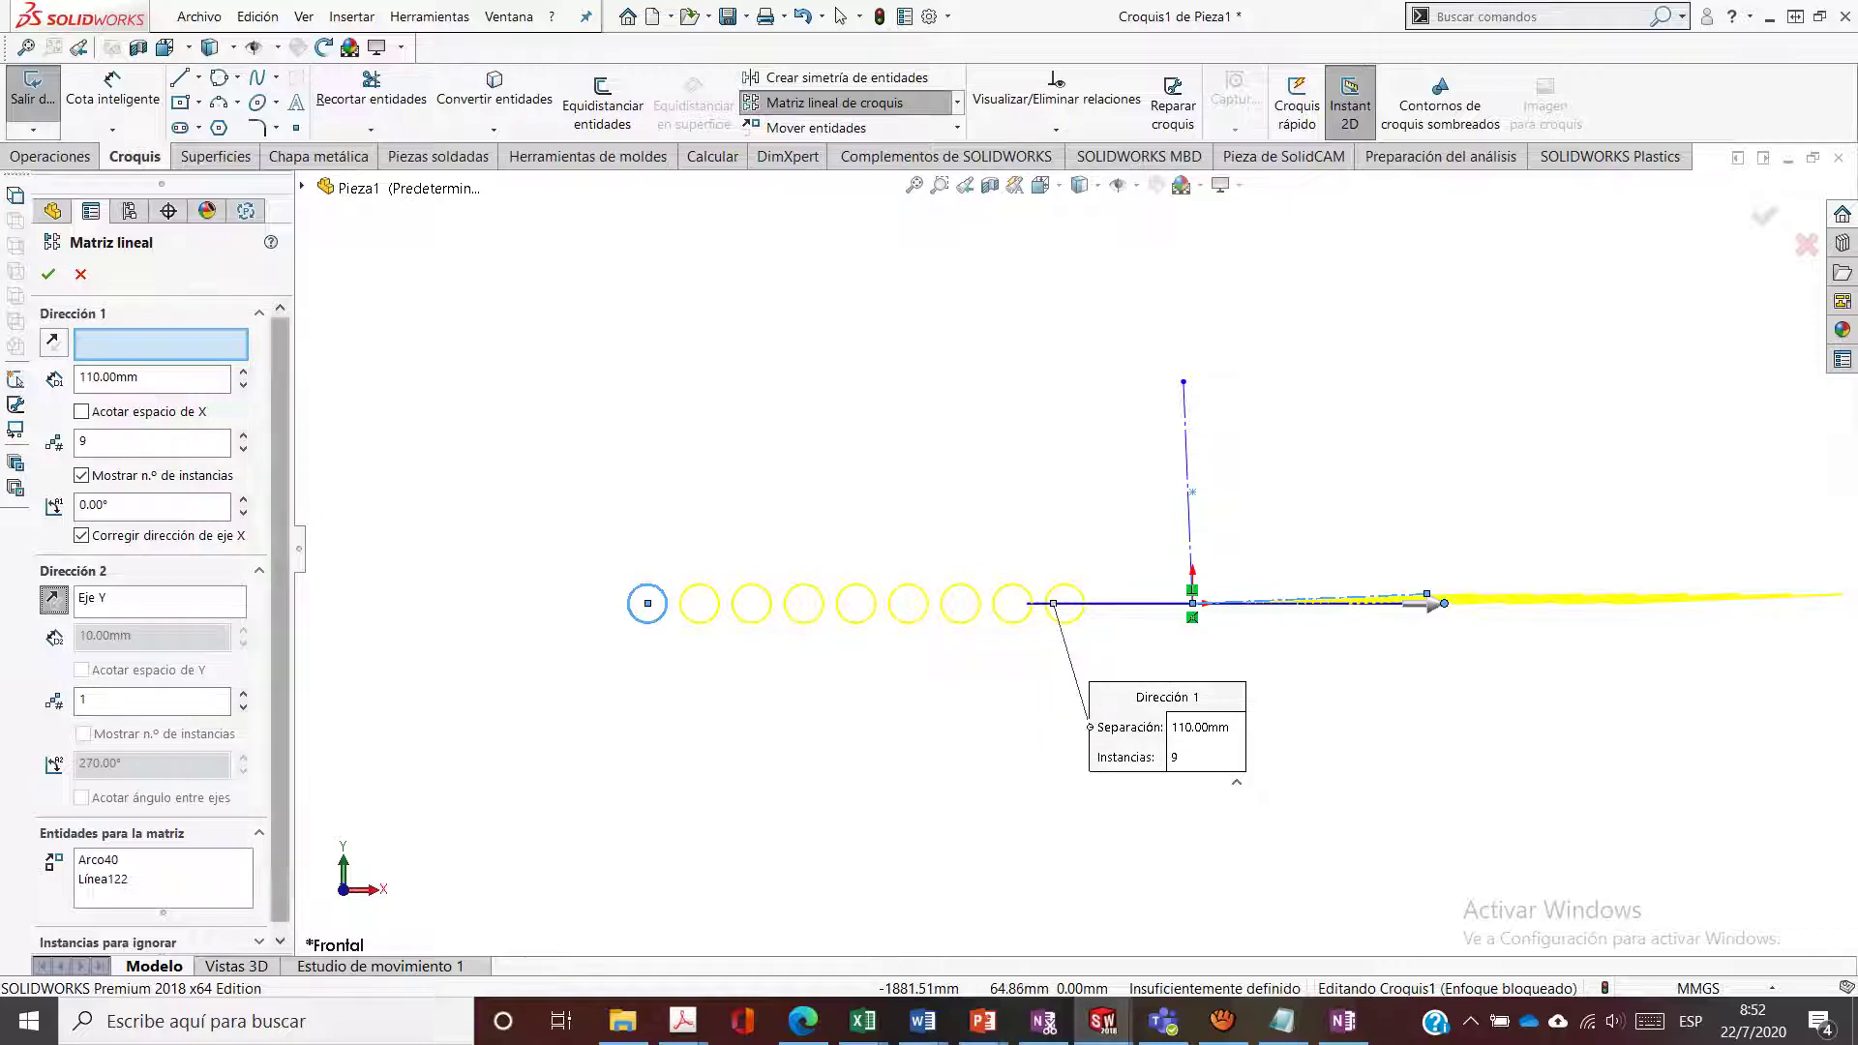
click(160, 601)
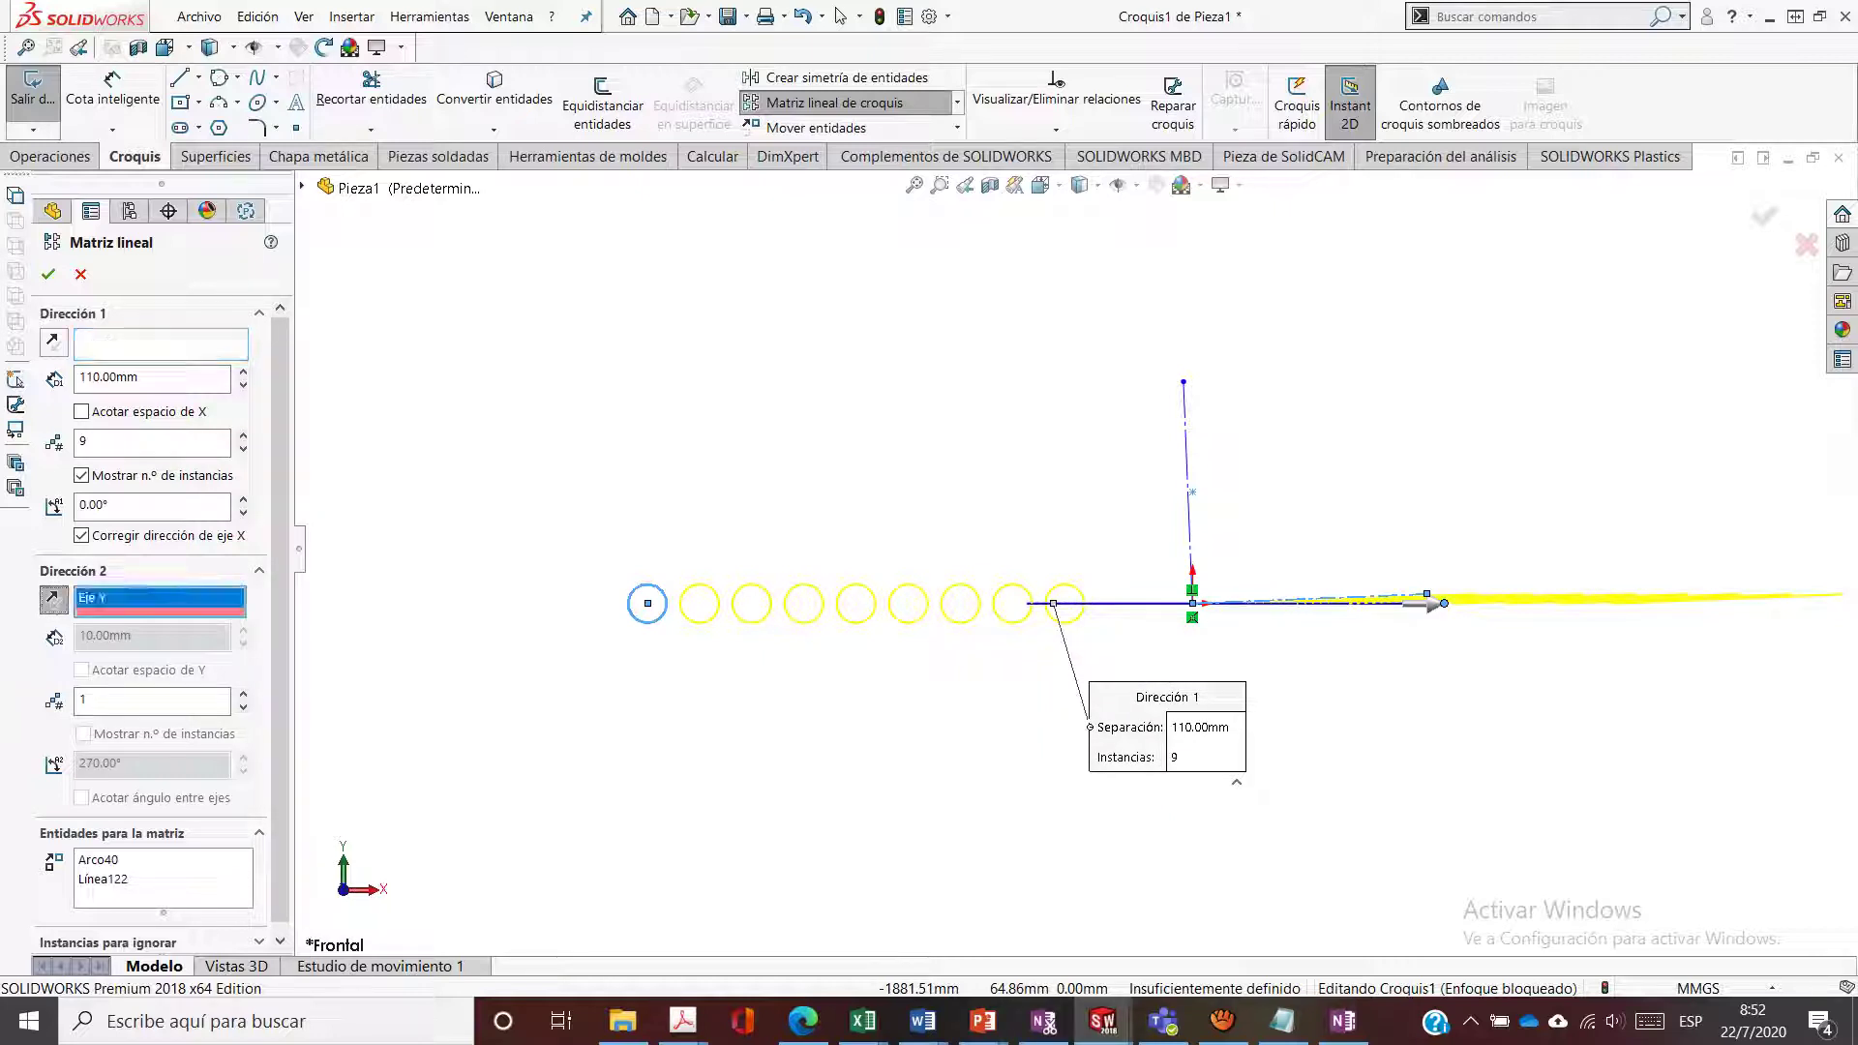
click(1187, 474)
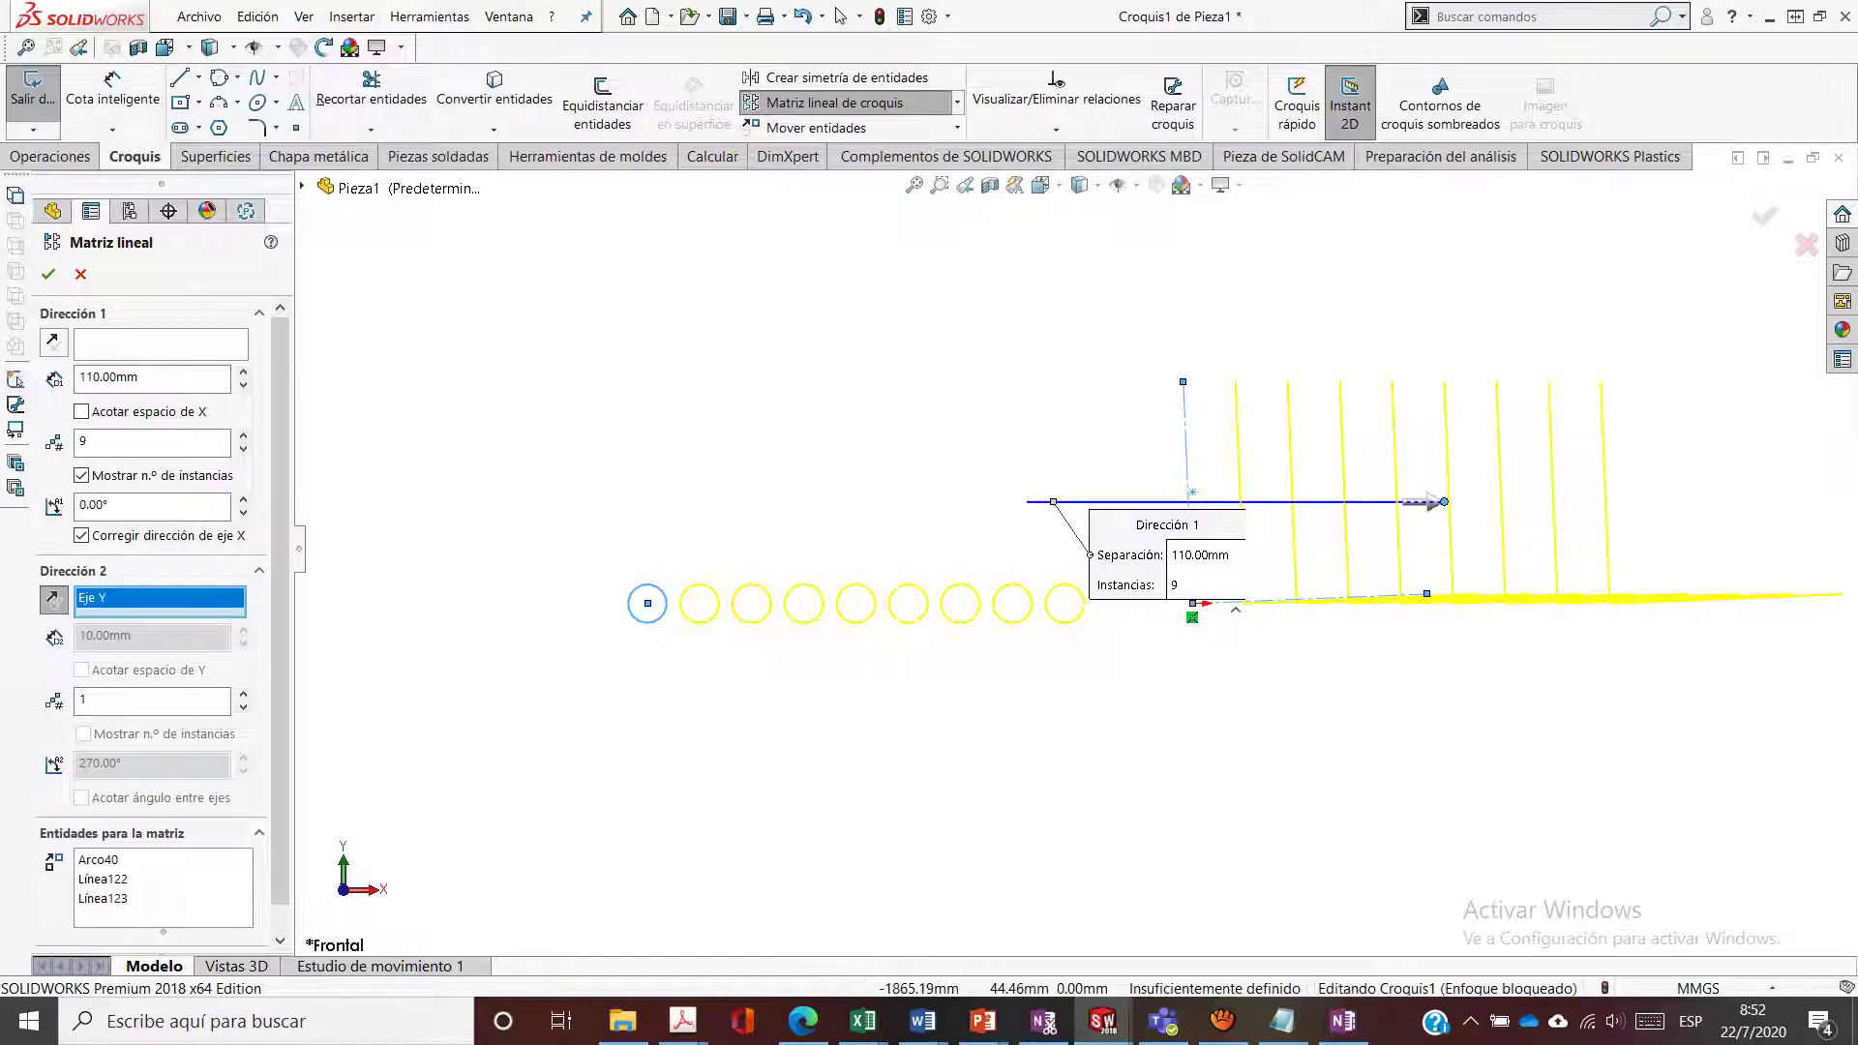
Set the number of instances in the linear pattern's second direction to 9
click(242, 695)
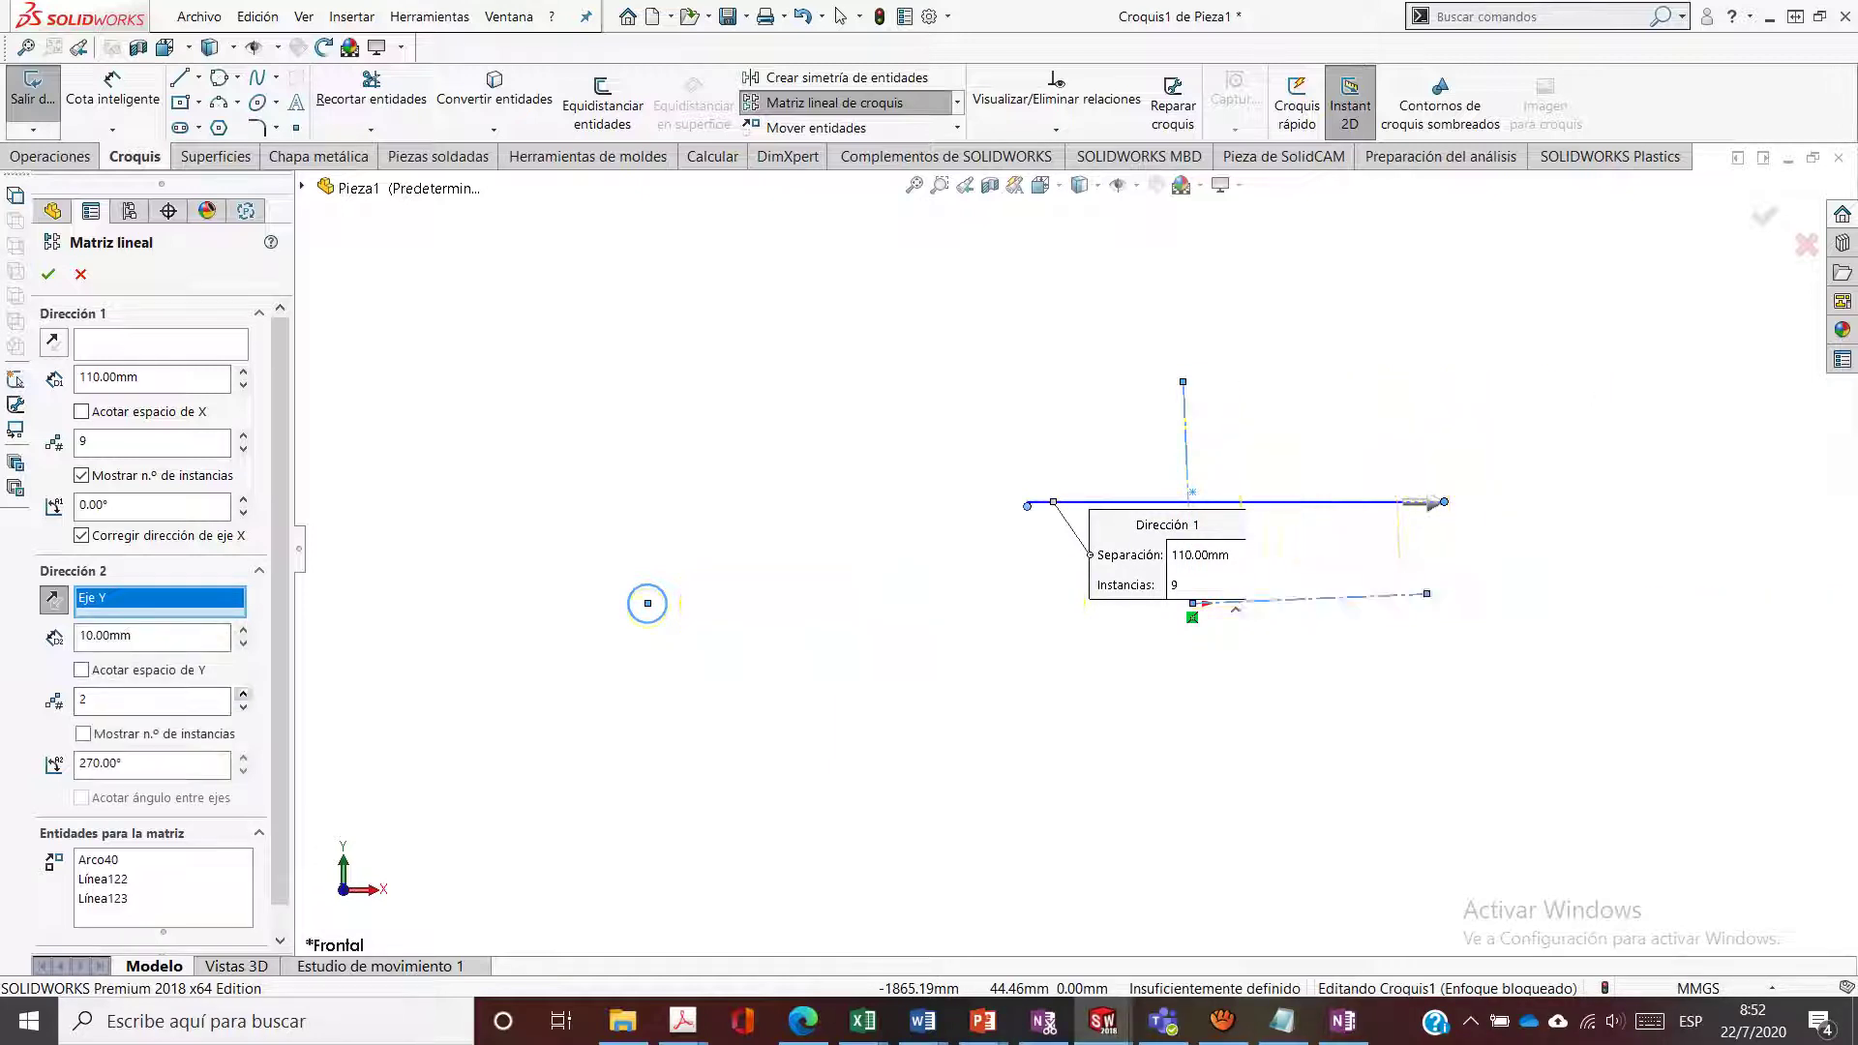
click(243, 695)
click(243, 695)
click(243, 695)
click(243, 694)
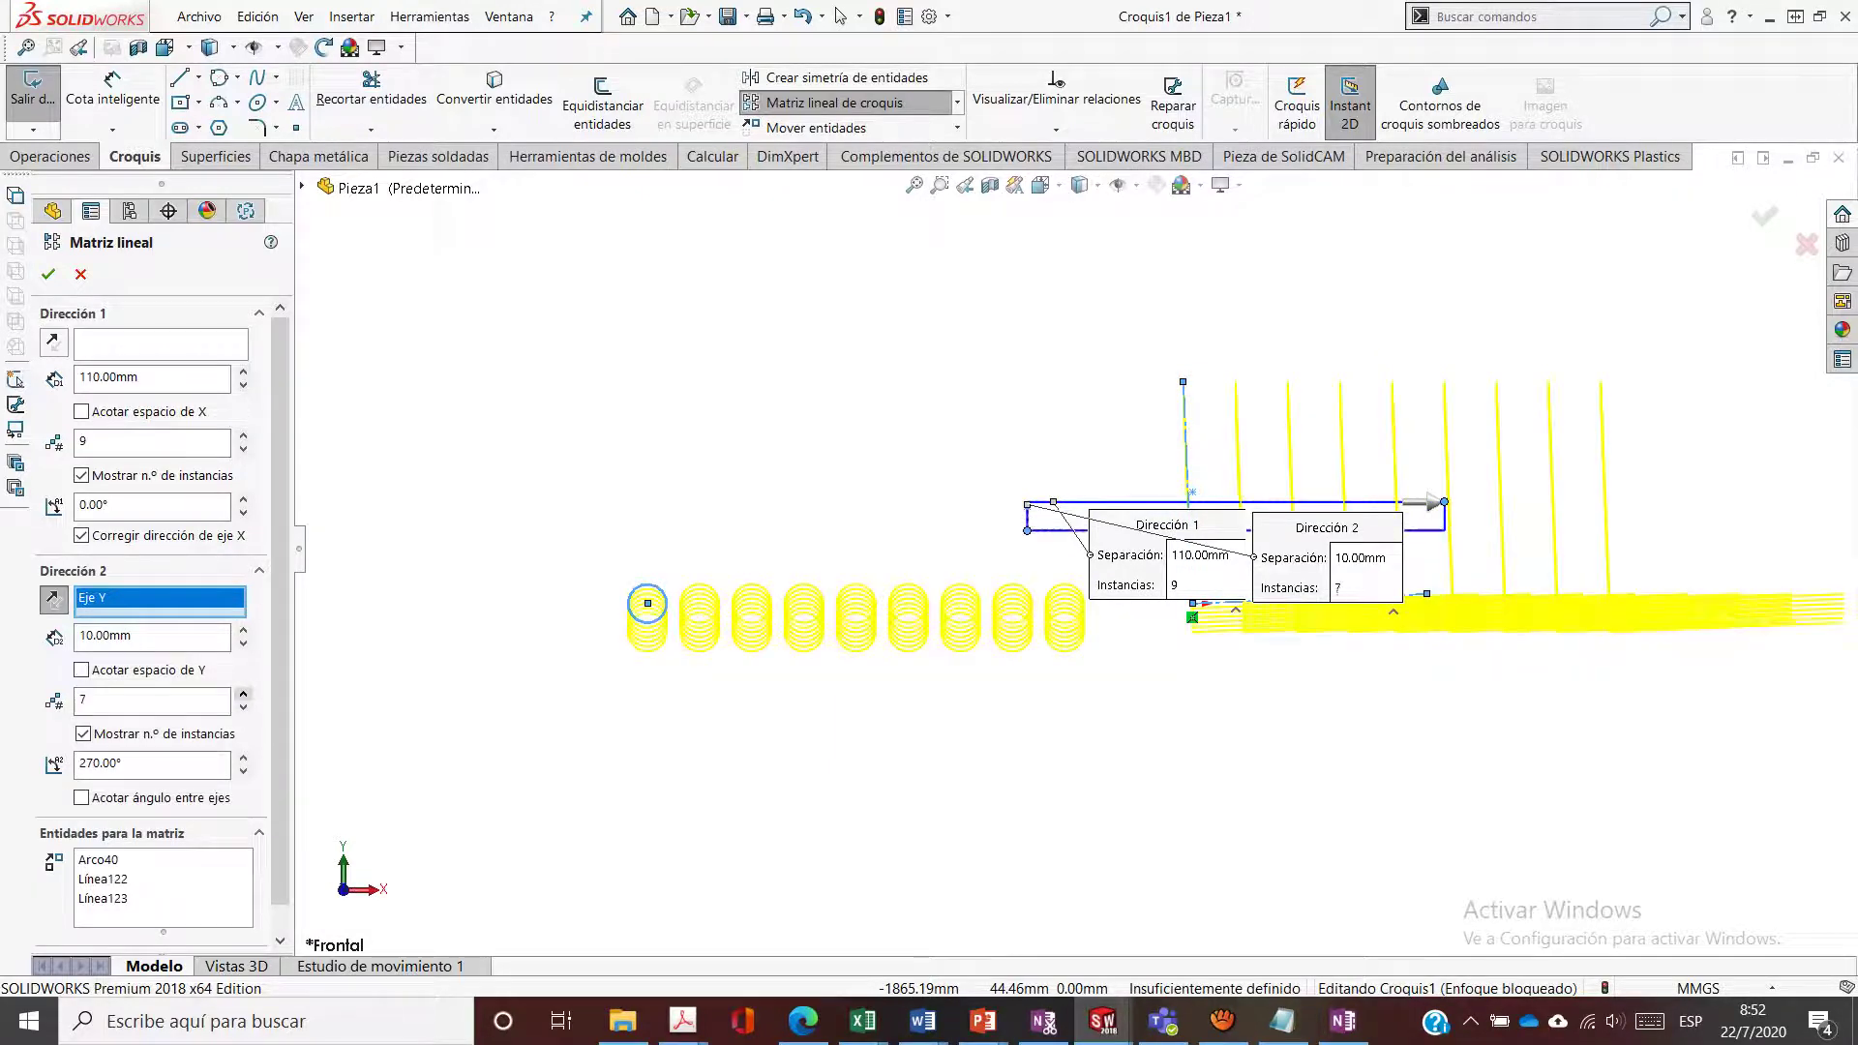
click(242, 693)
click(243, 694)
click(243, 694)
Set the spacing of the linear pattern's second direction to 150 mm
drag(279, 619, 280, 650)
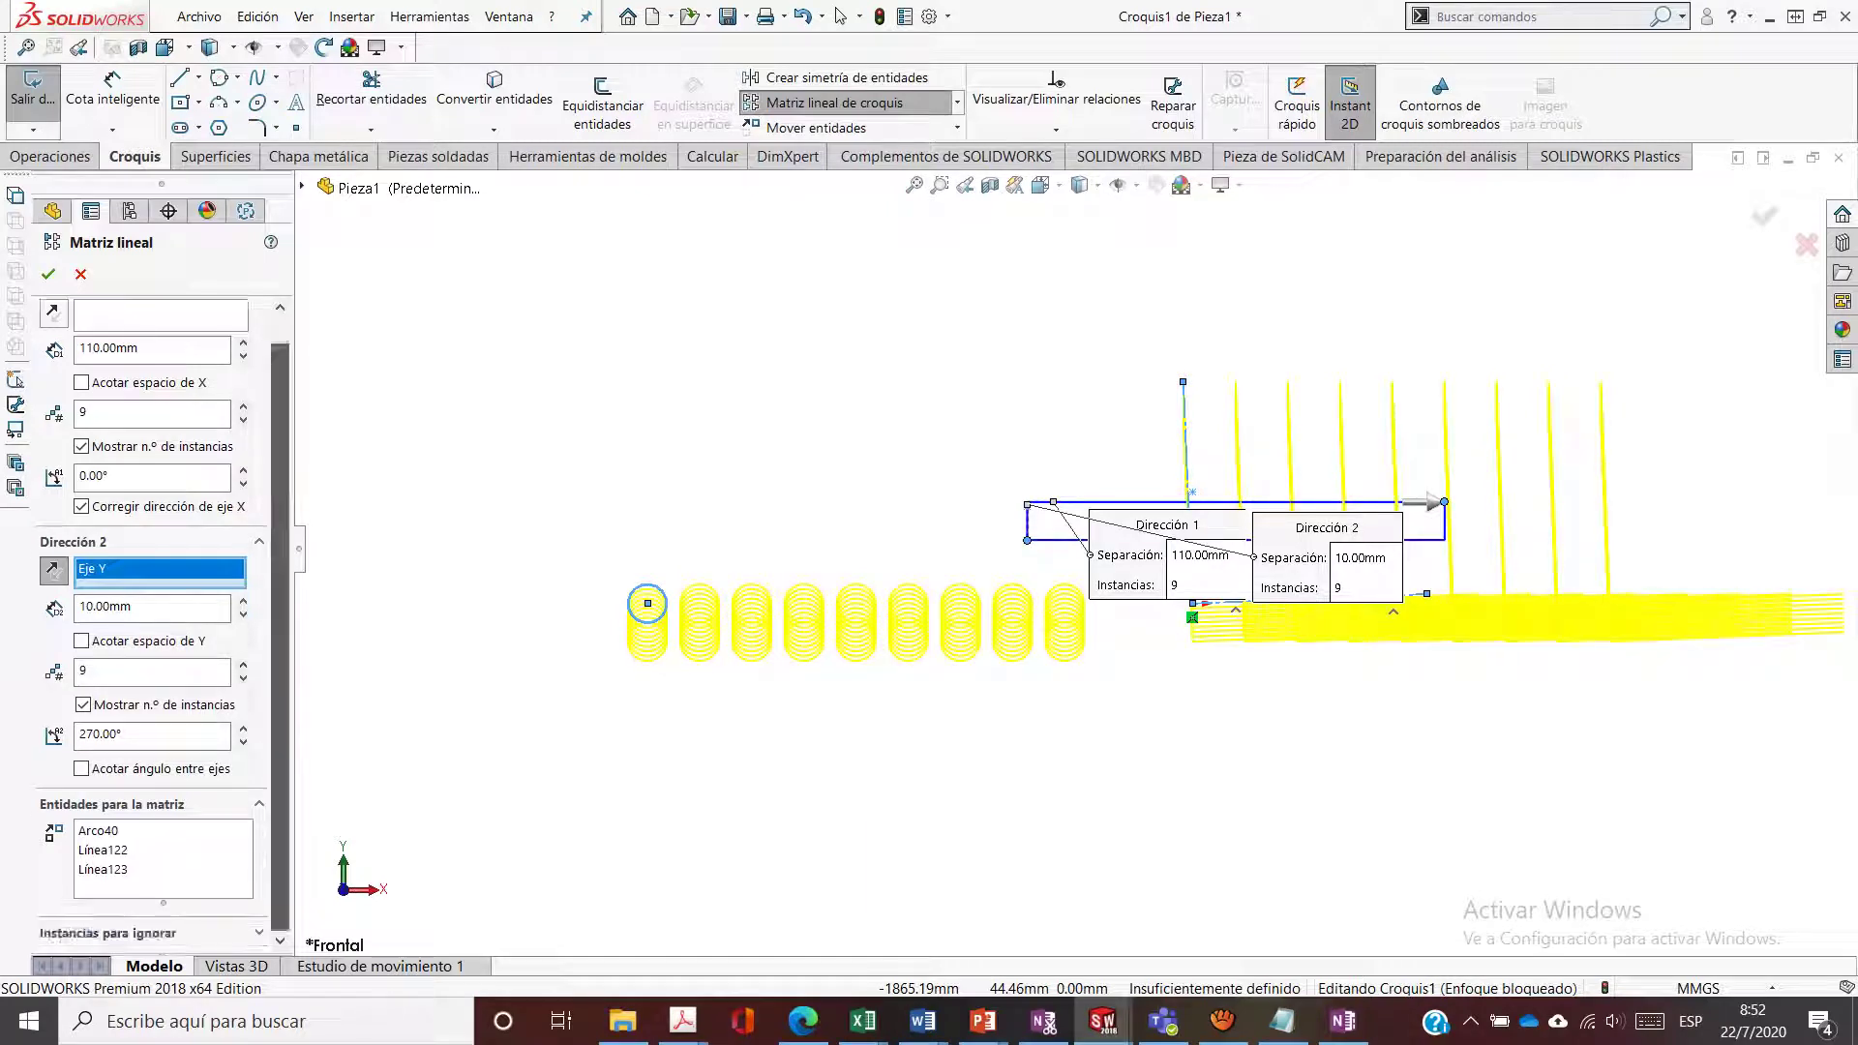
drag(135, 606, 75, 606)
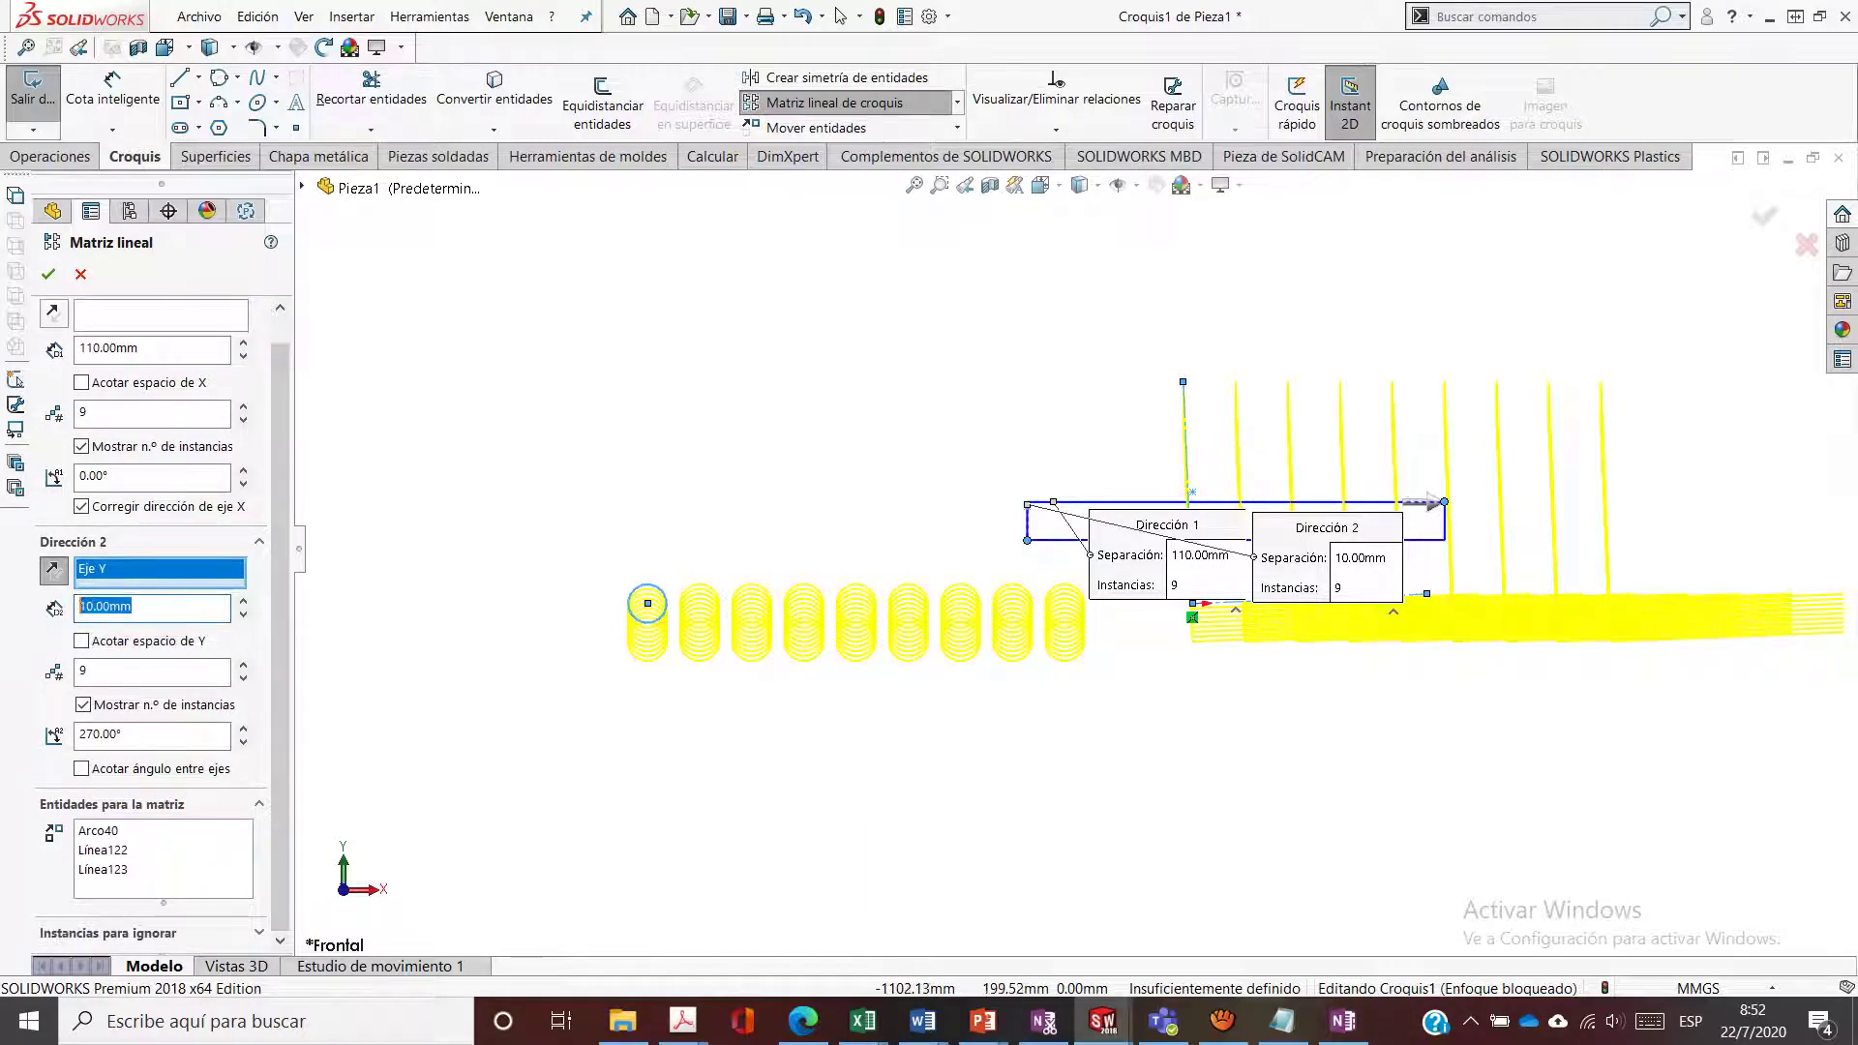
text(150)
key(Return)
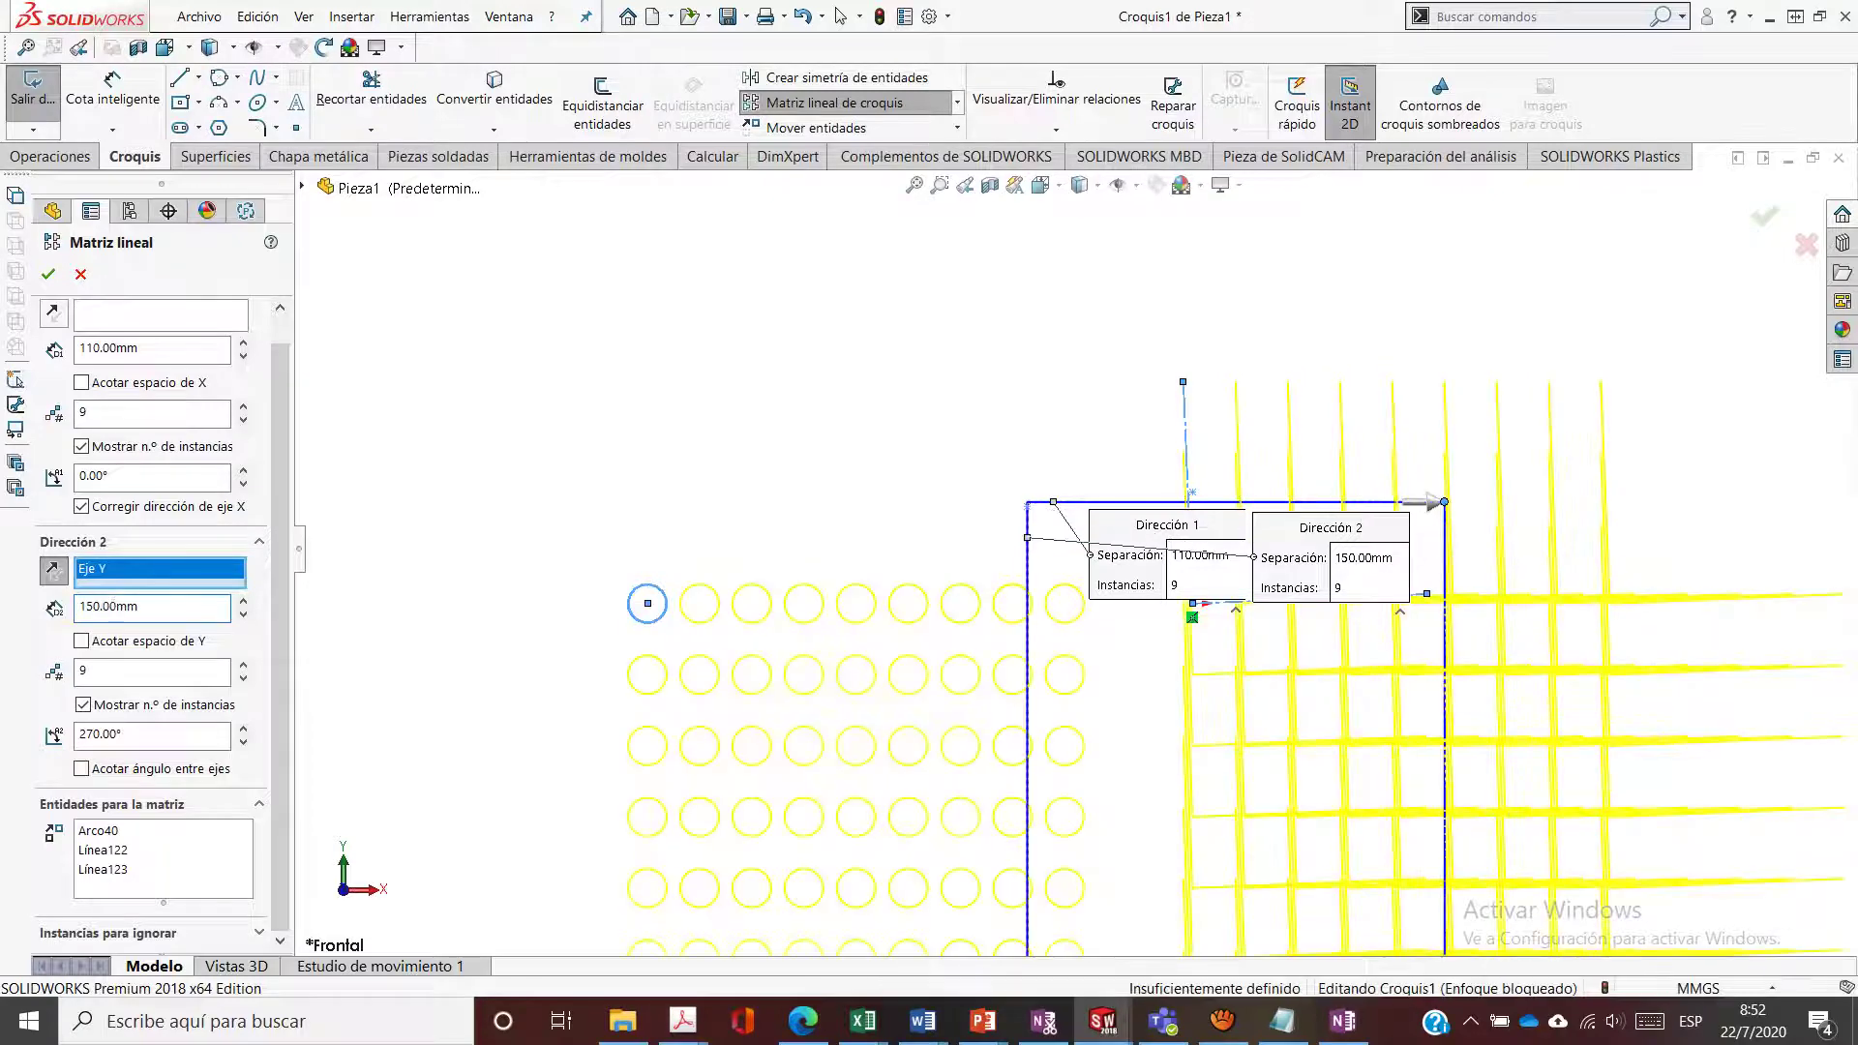
scroll(1074, 550, up, 3)
scroll(1302, 885, up, 1)
scroll(1292, 883, down, 2)
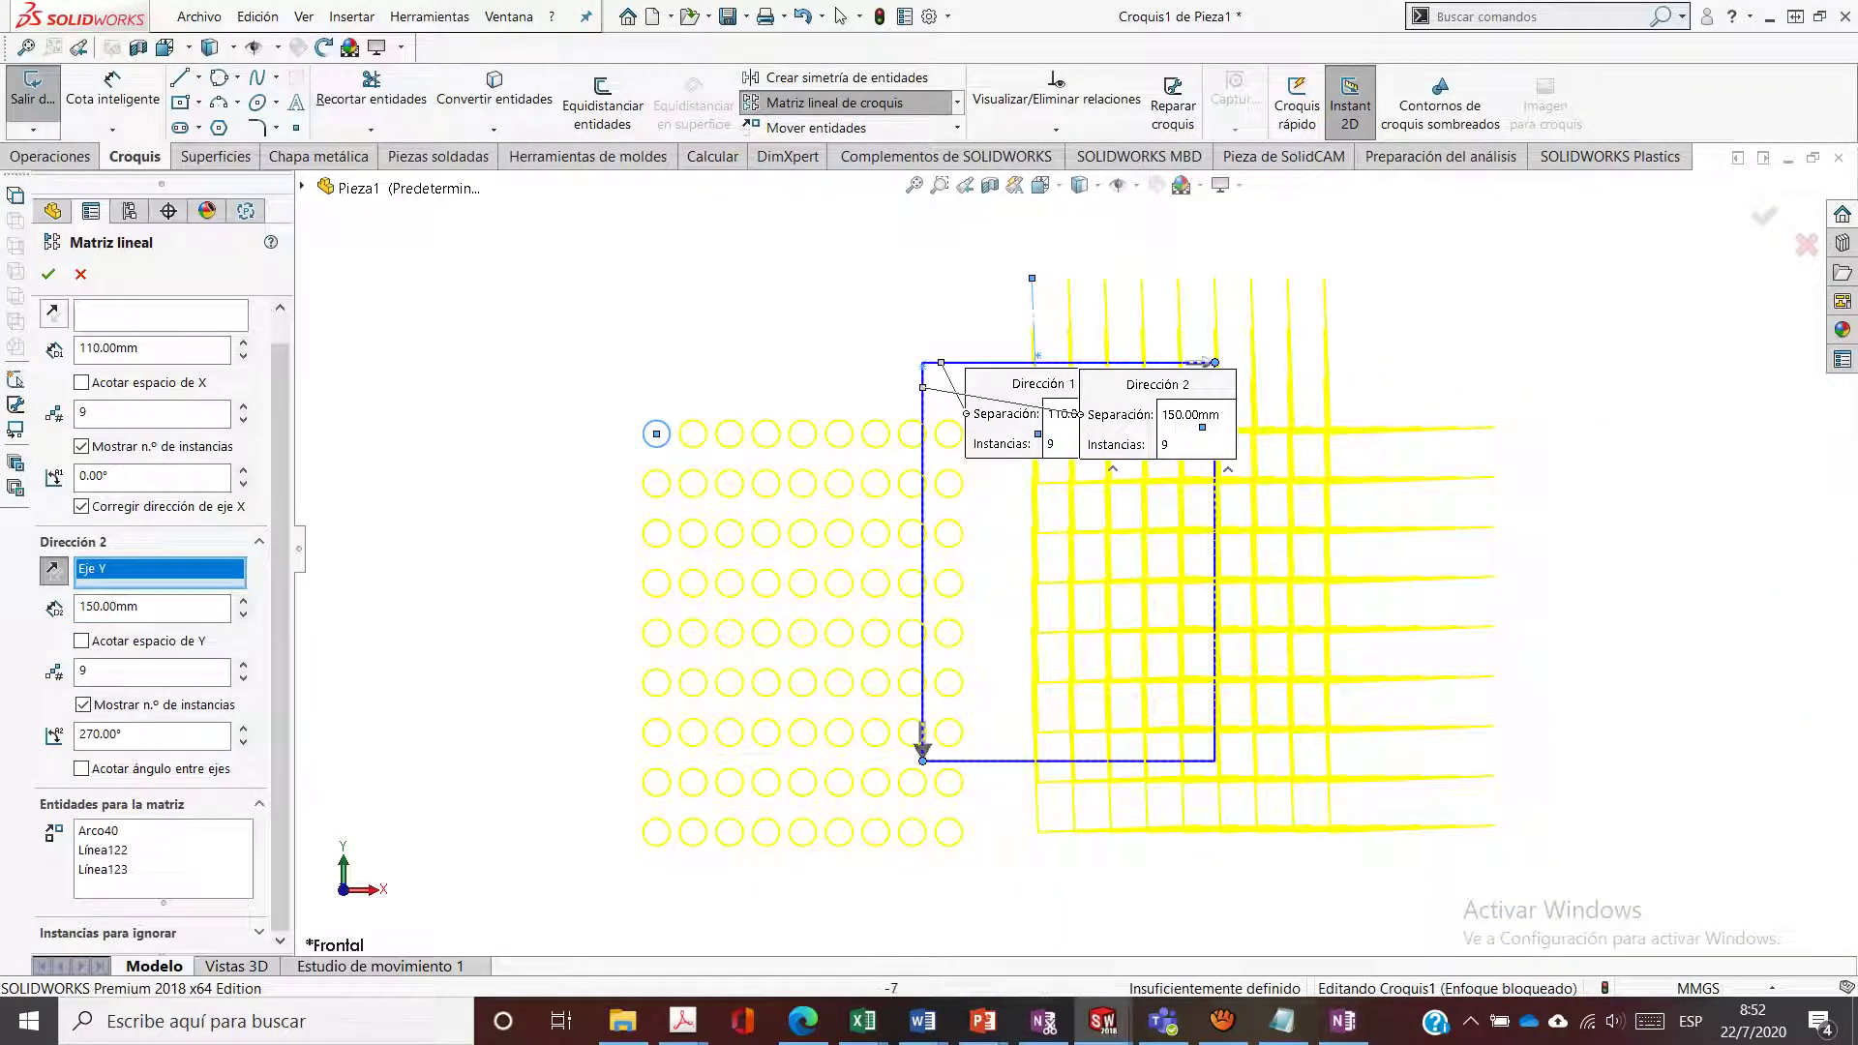
Remove both construction lines from the entities to pattern, keeping only the circle
click(121, 851)
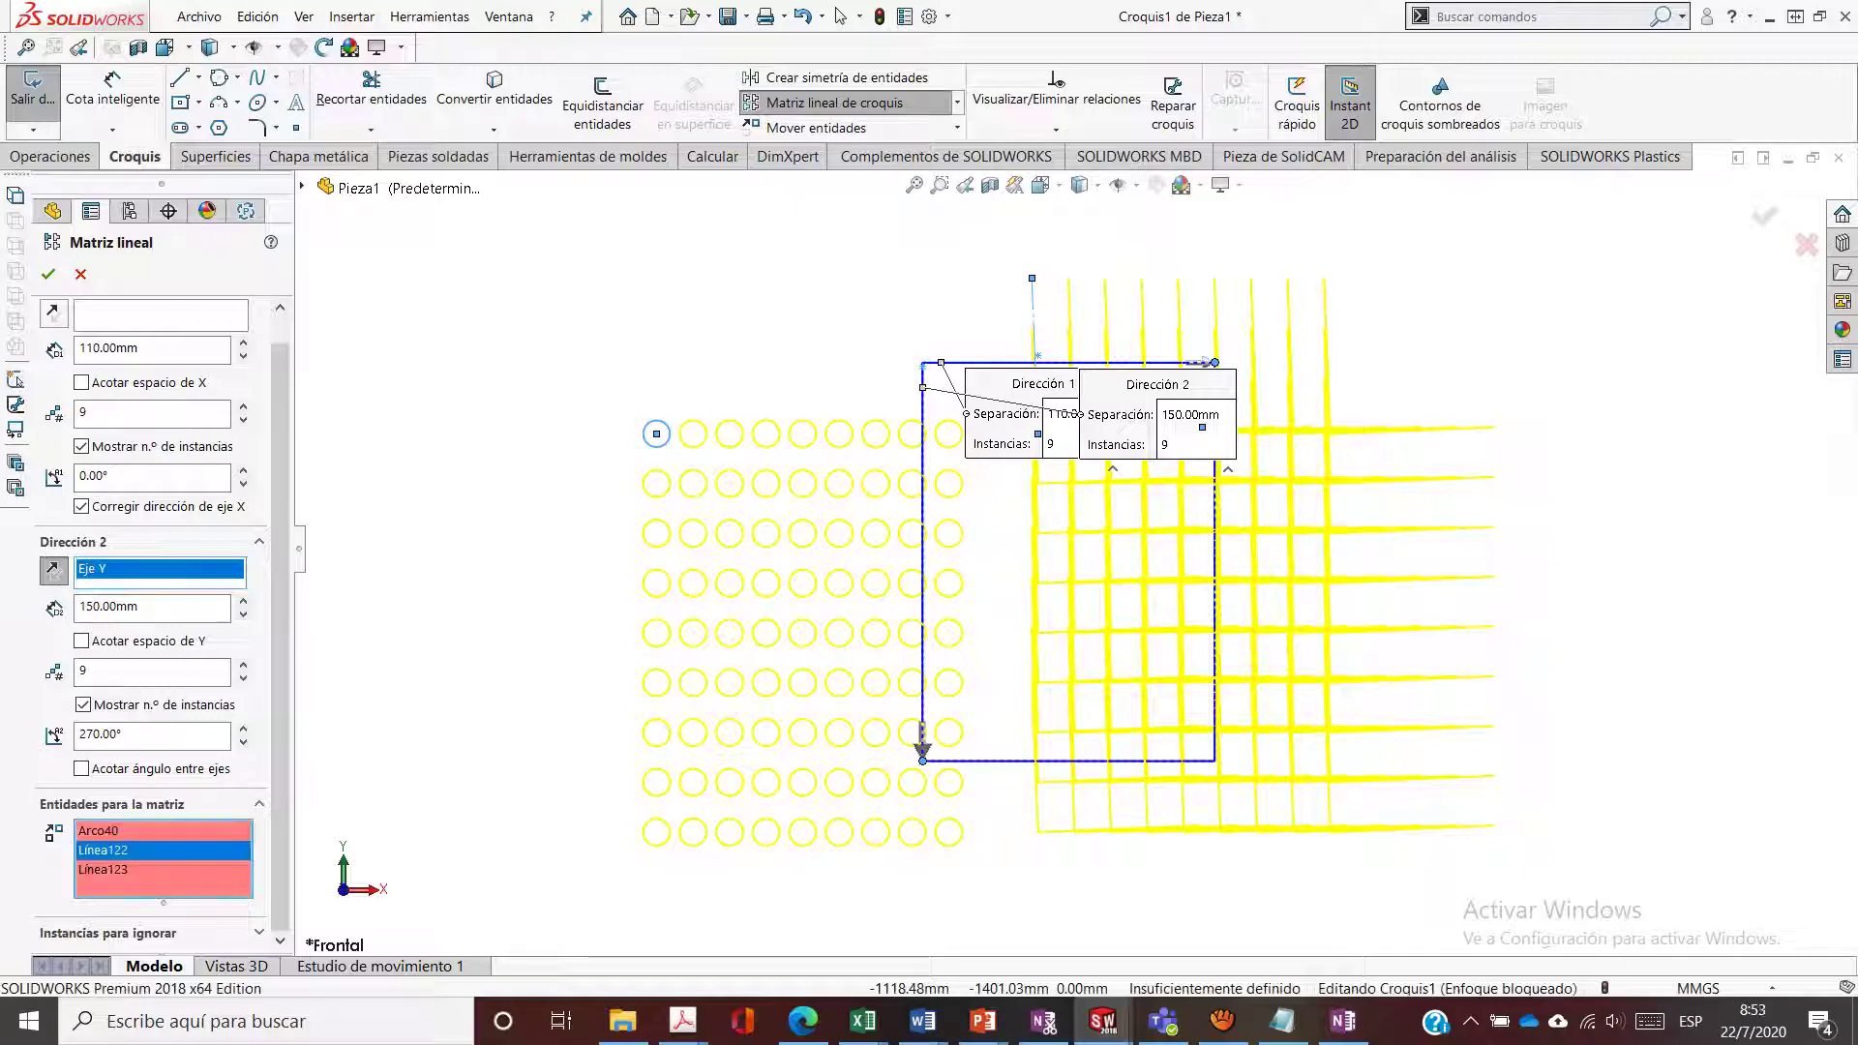
key(Delete)
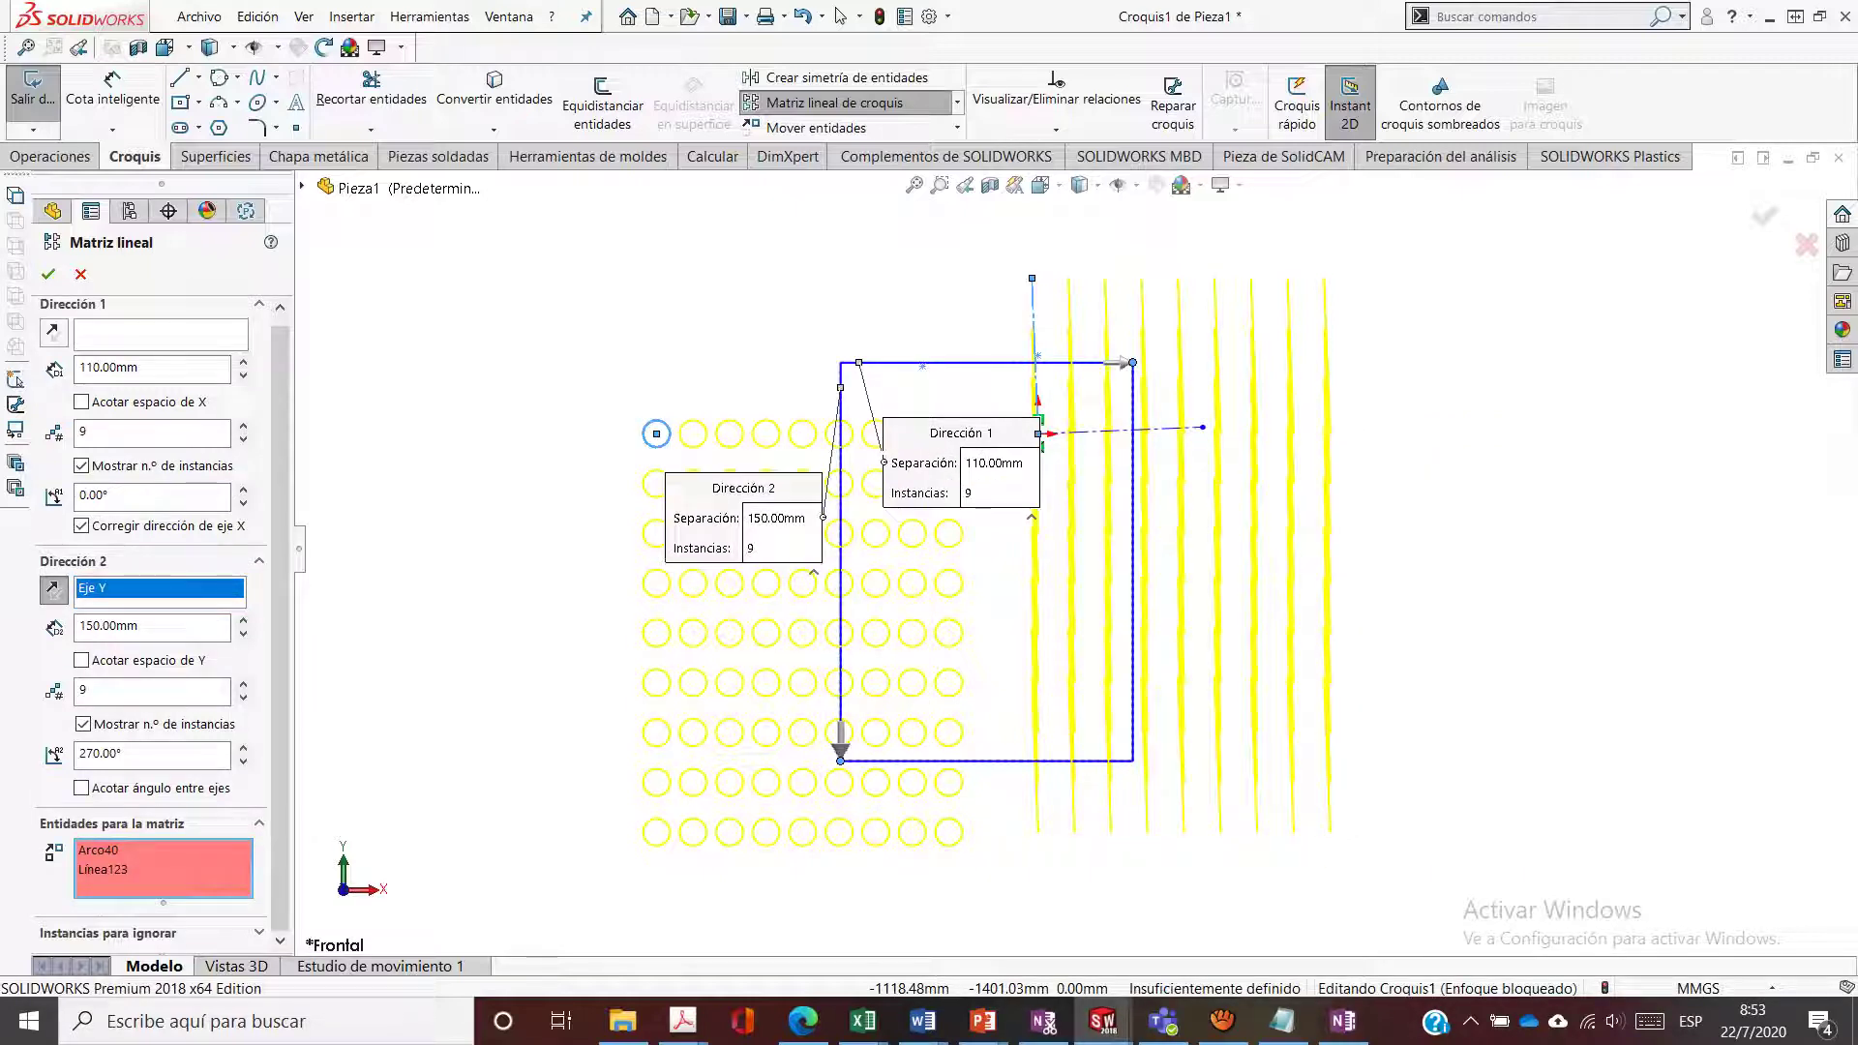
key(Delete)
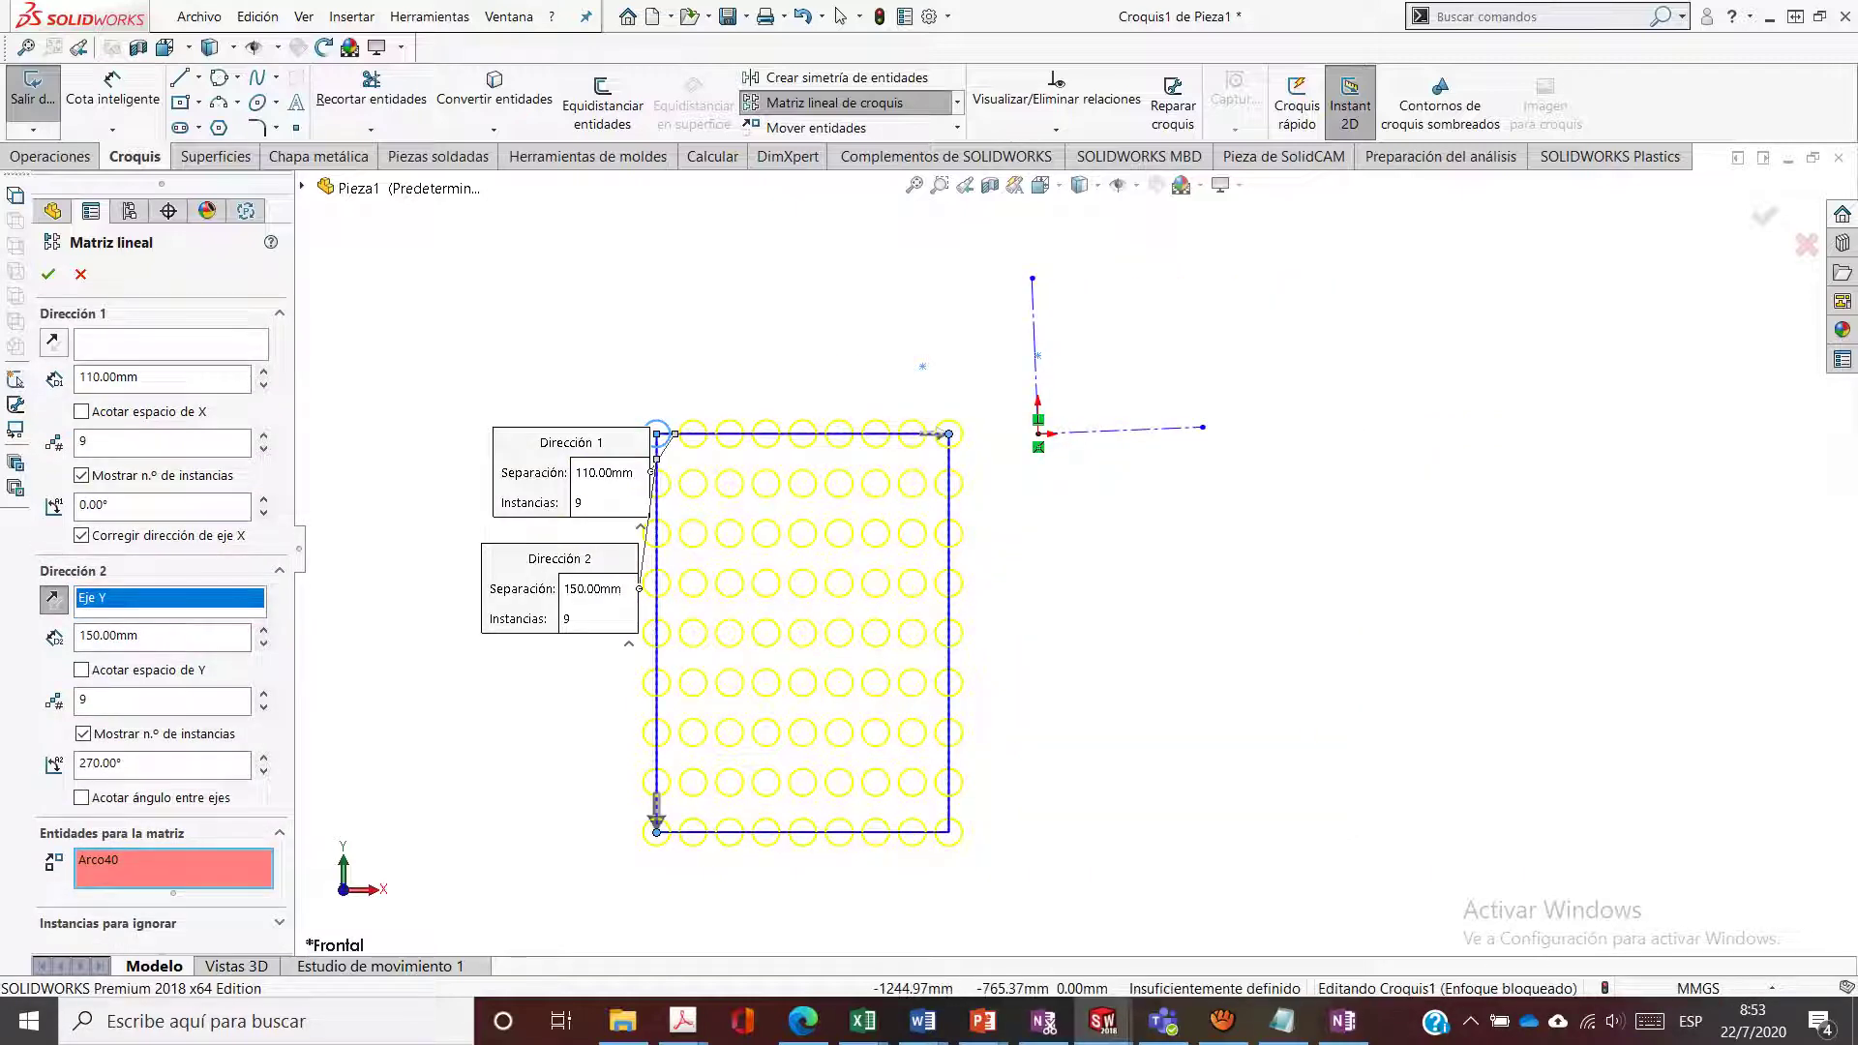
scroll(625, 688, up, 3)
scroll(678, 693, down, 3)
scroll(1127, 358, down, 1)
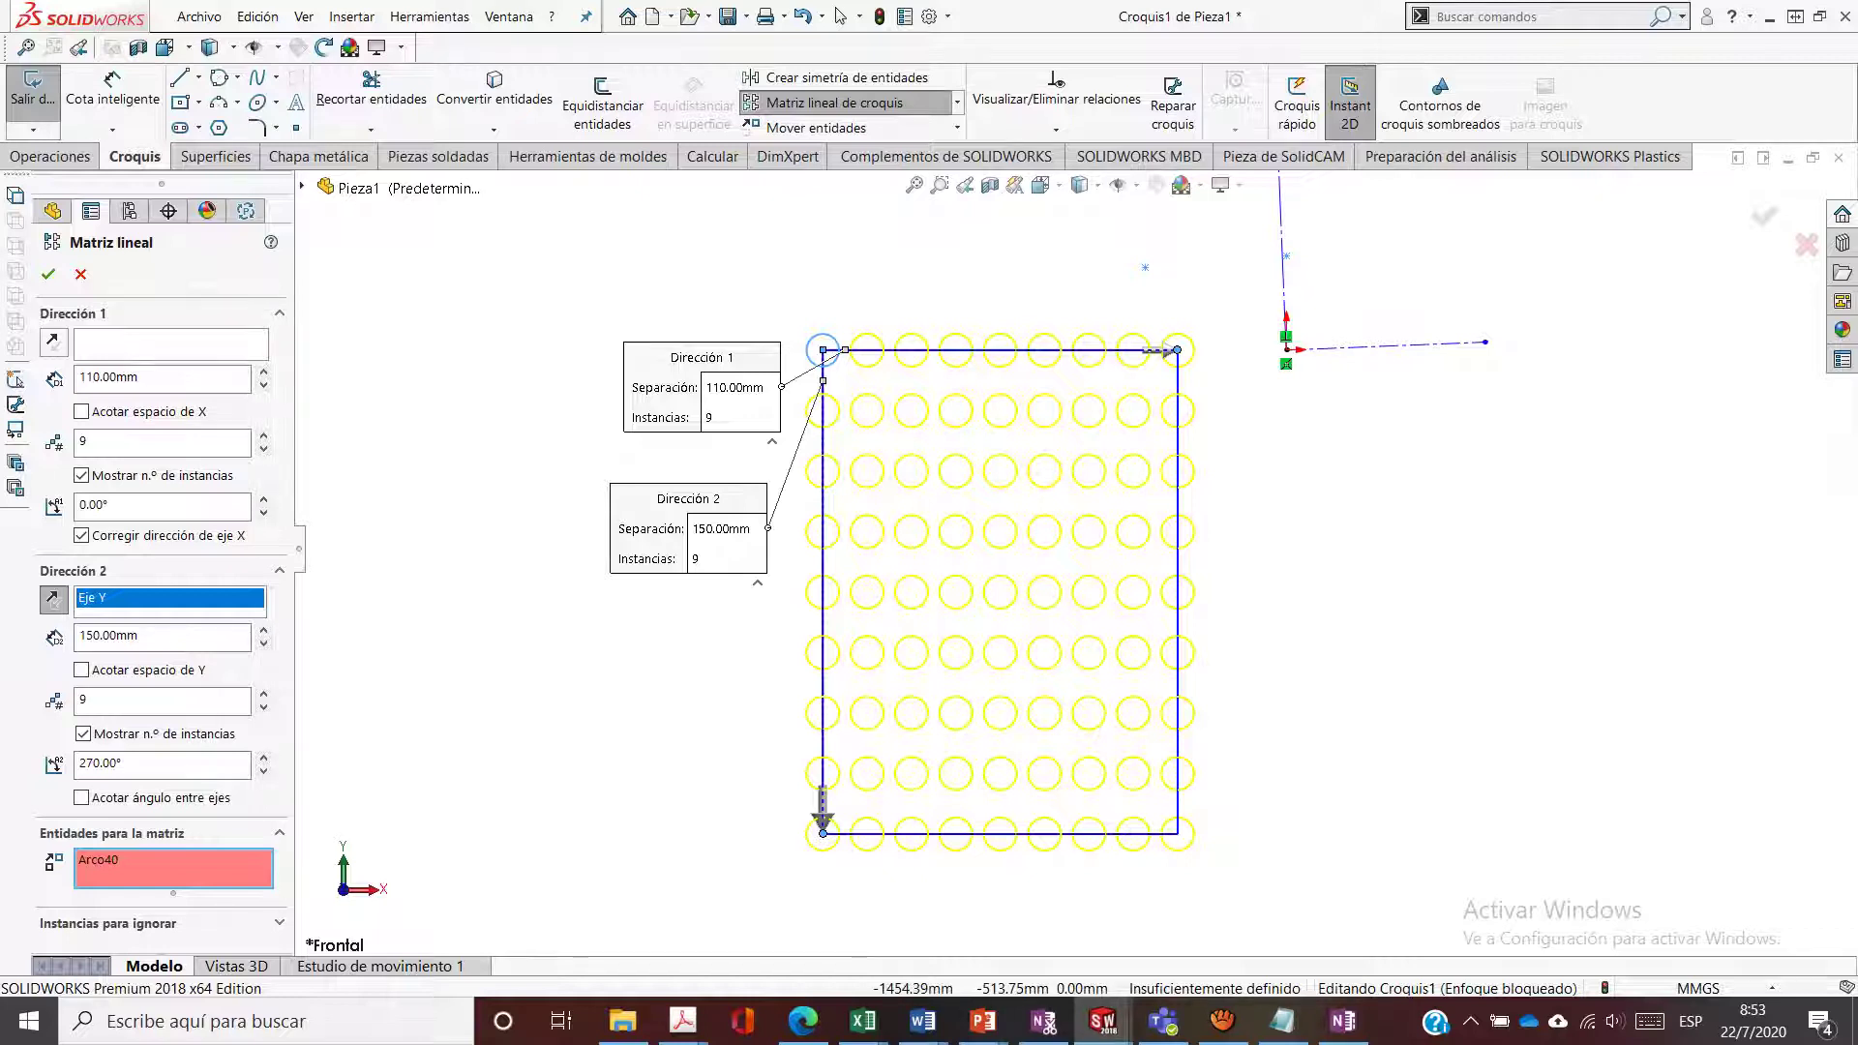
Set the second direction's instances to 10 and flip that direction so the circles are arrayed upward
click(263, 694)
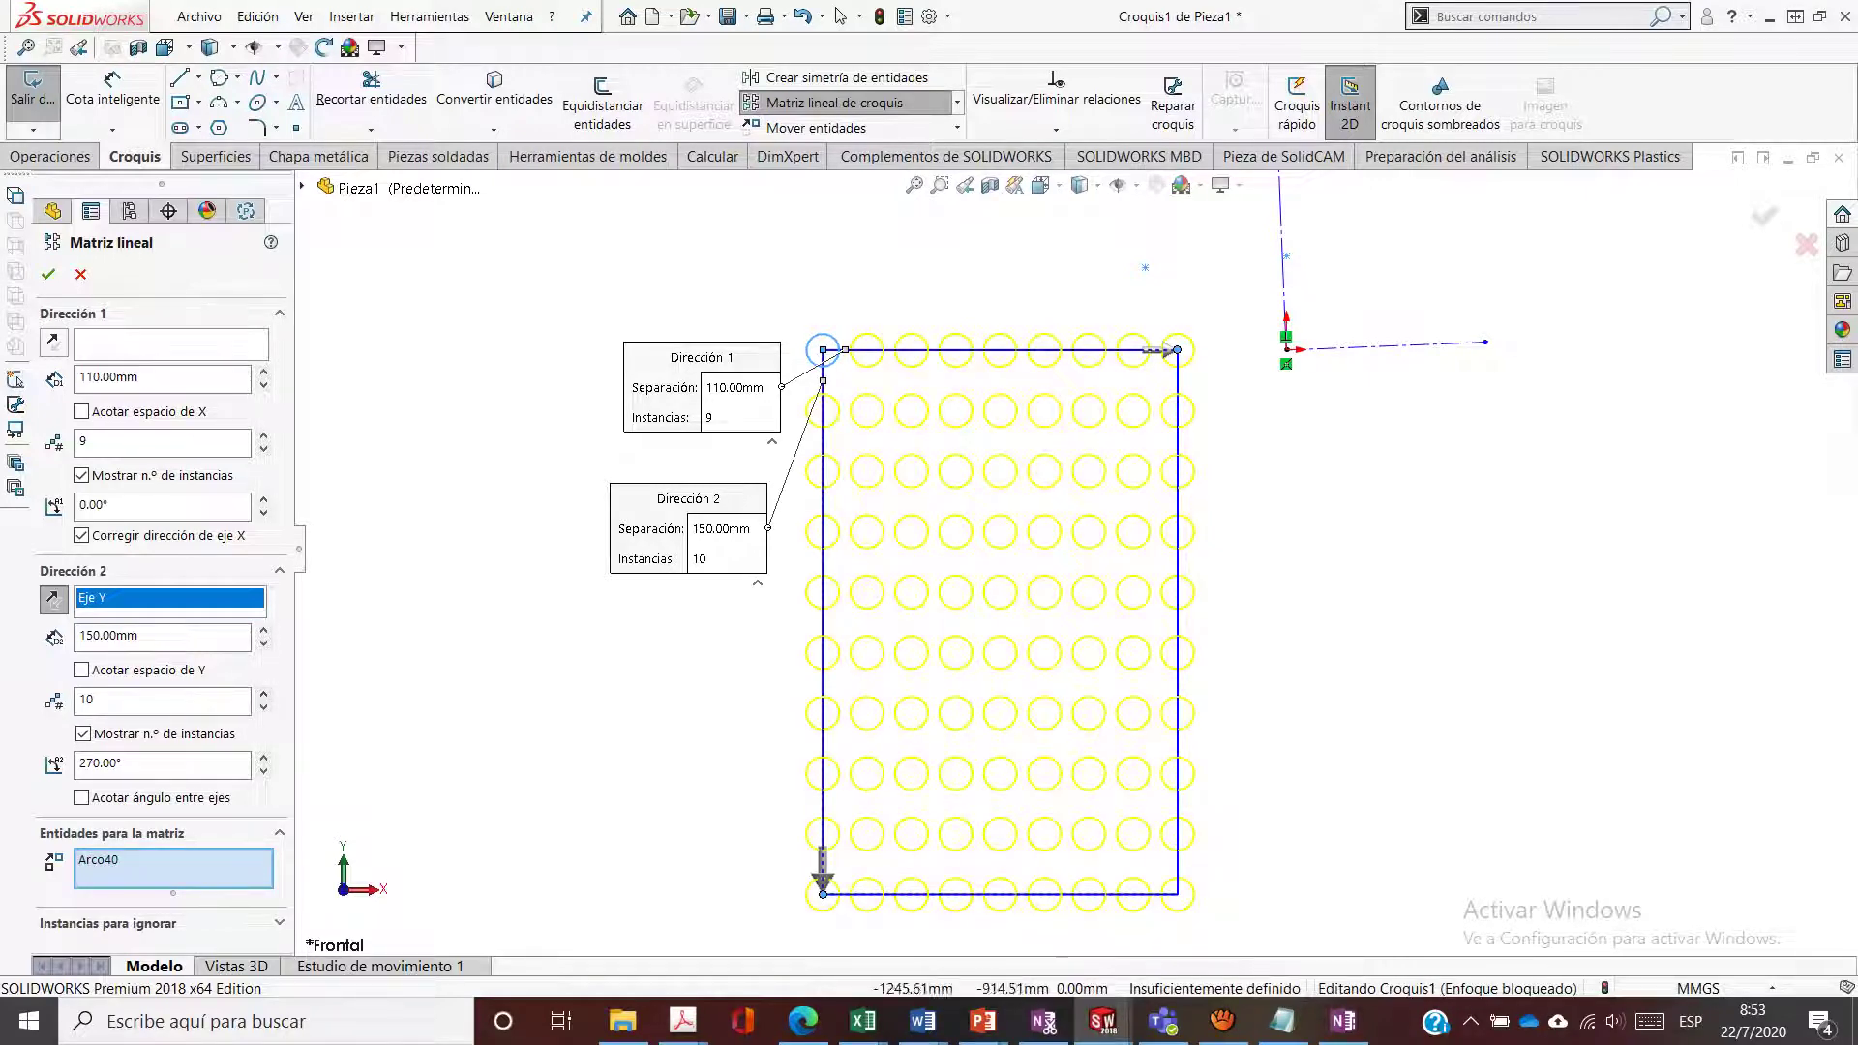
click(822, 866)
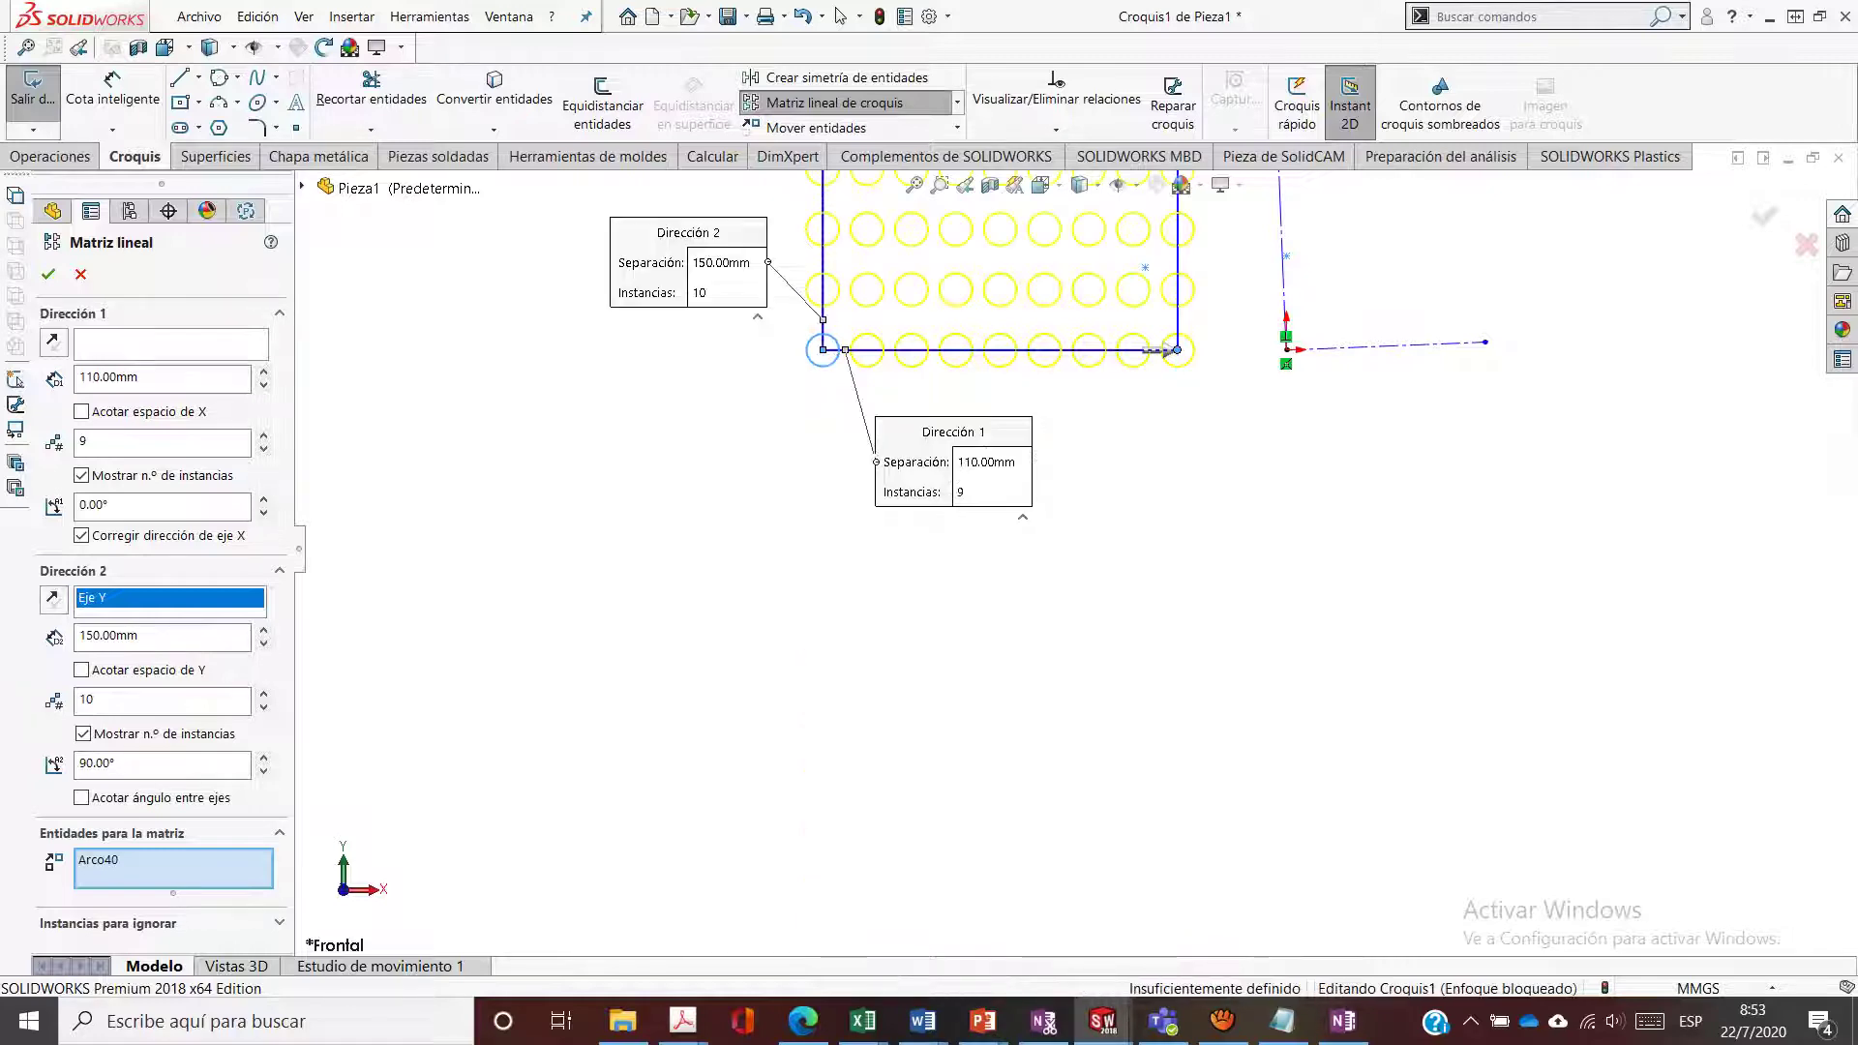
scroll(1132, 435, up, 6)
scroll(1132, 435, down, 4)
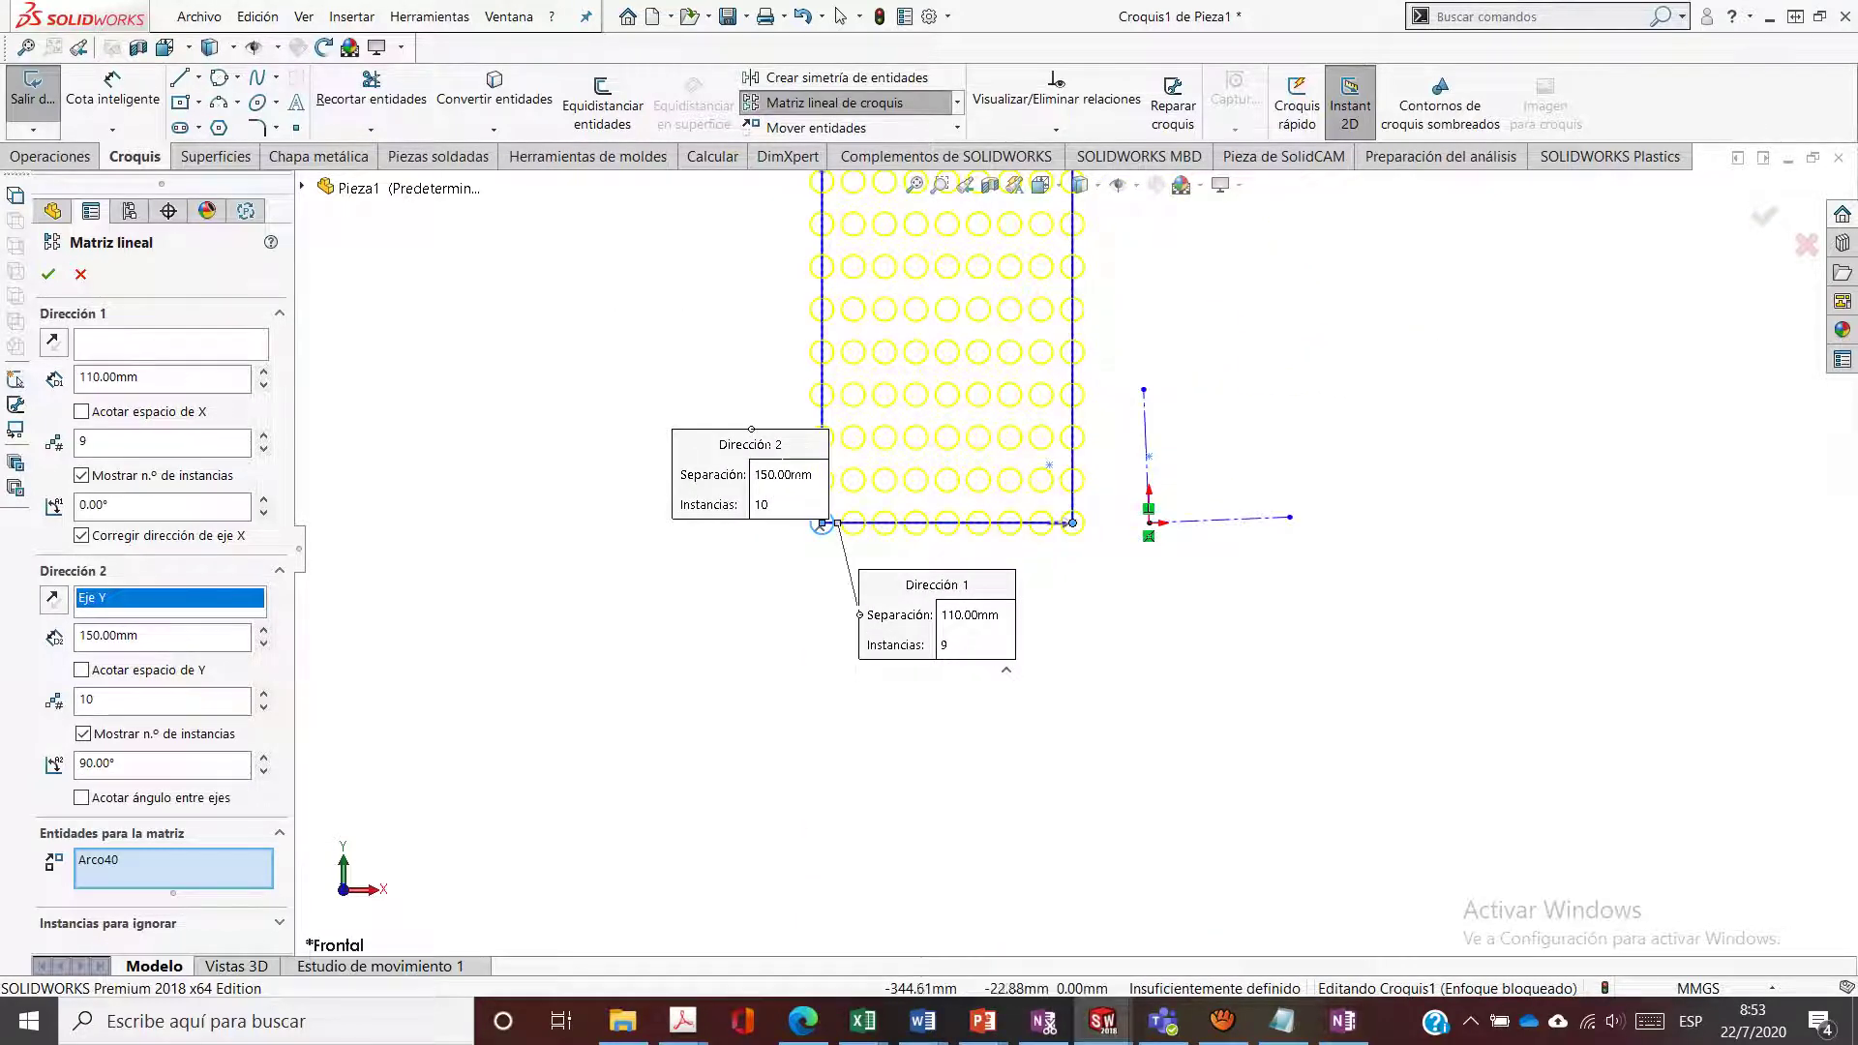
Flip the first direction so the circles are arrayed to the left of the original, and cancel the linear pattern
click(1070, 524)
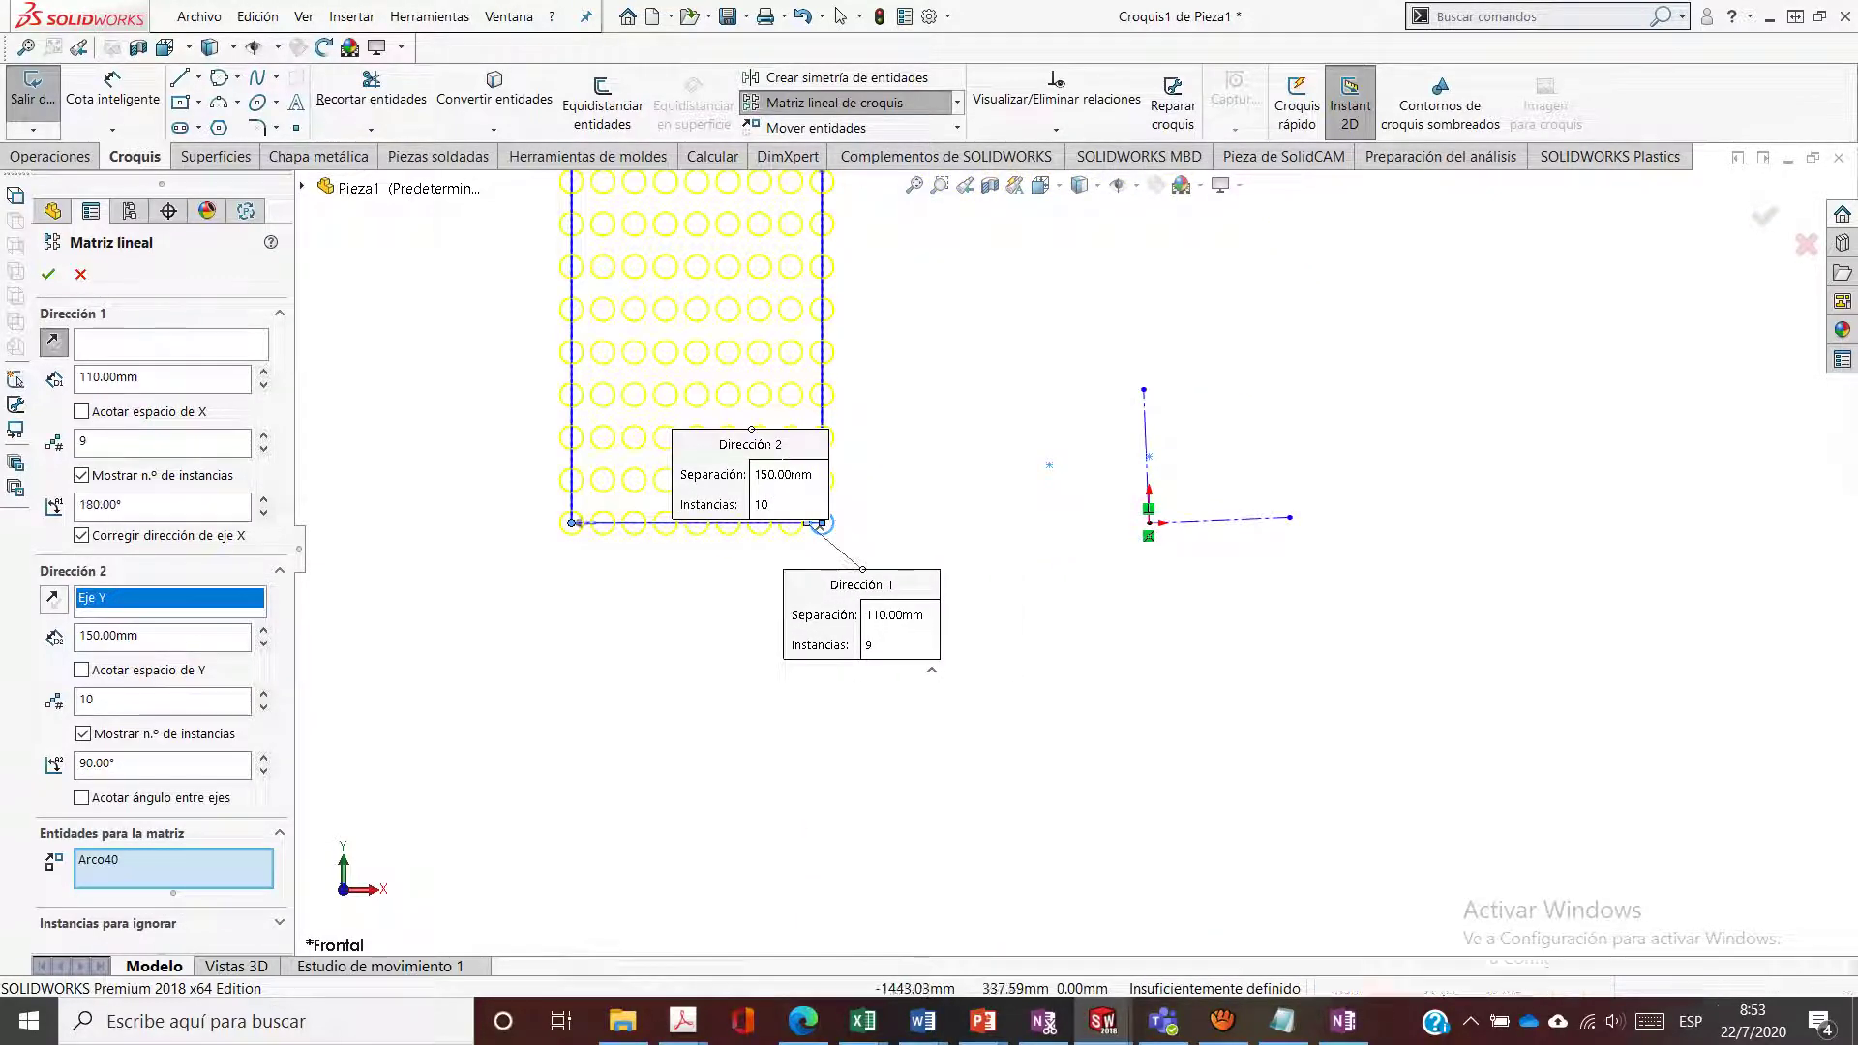
scroll(1072, 548, up, 5)
scroll(939, 416, down, 5)
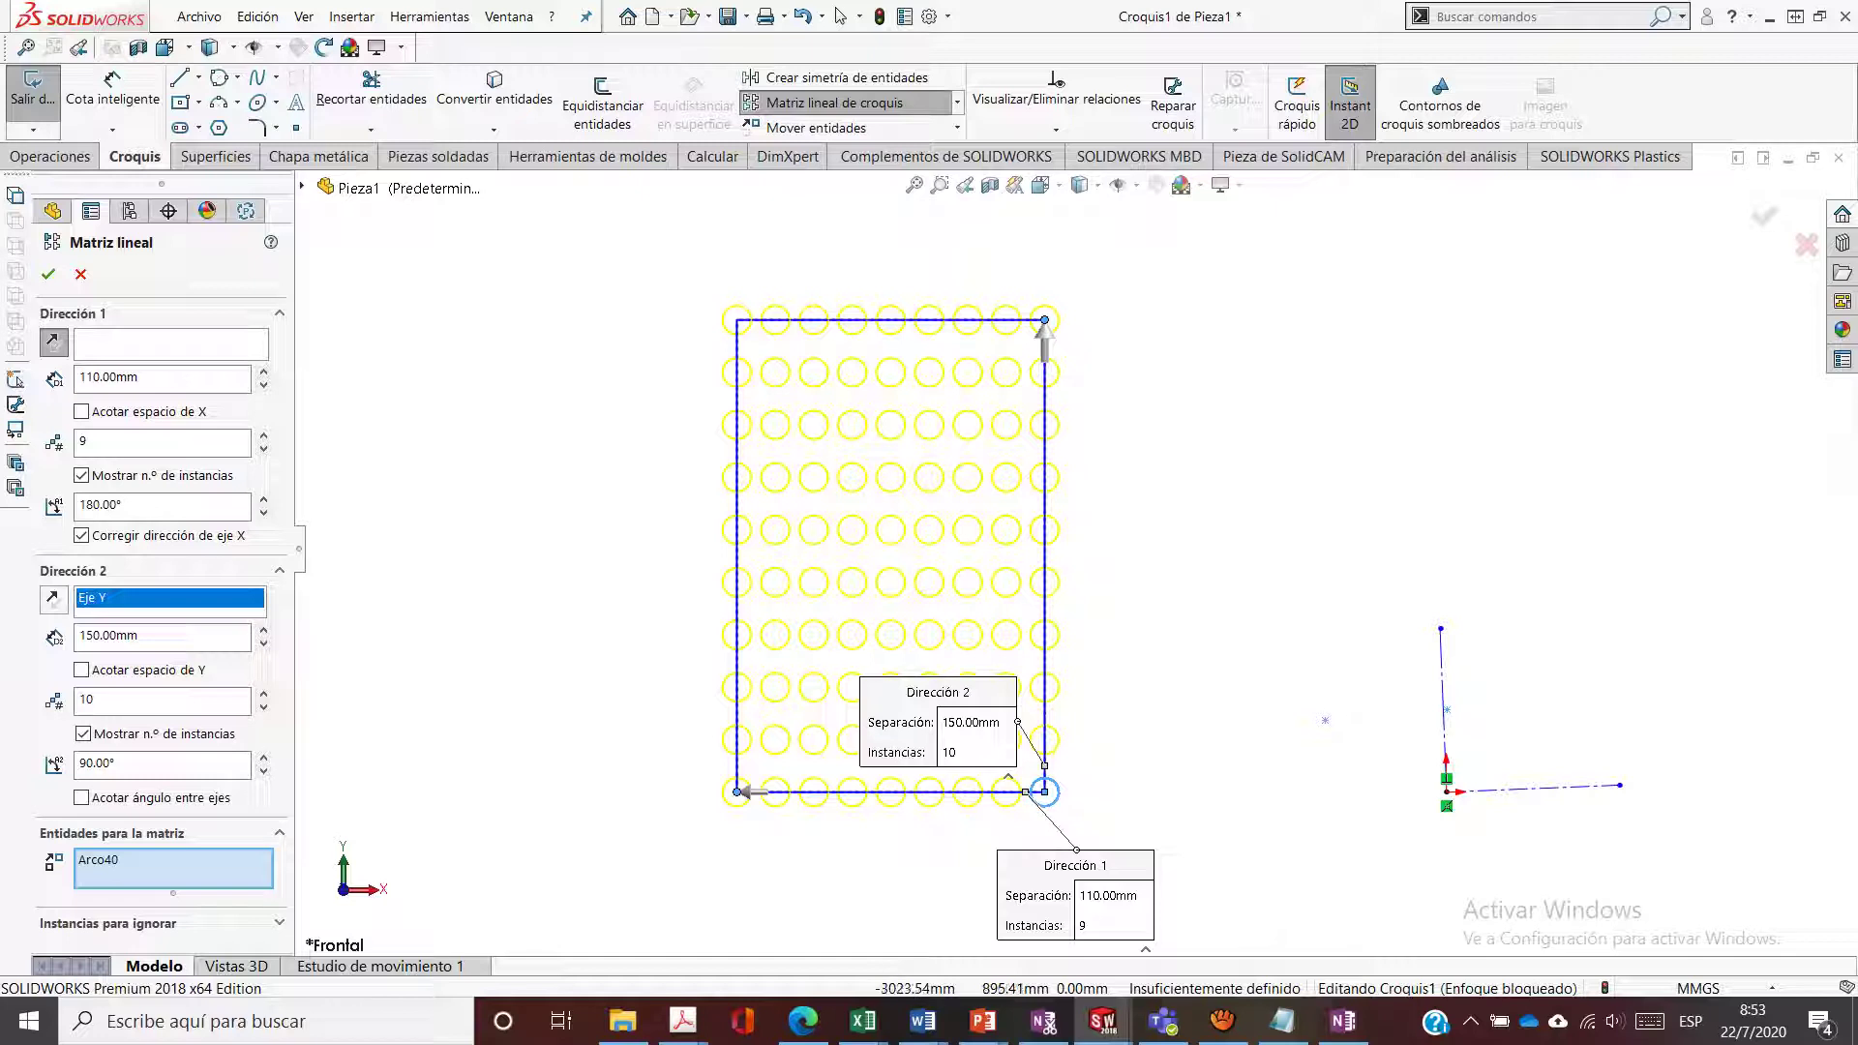
key(Escape)
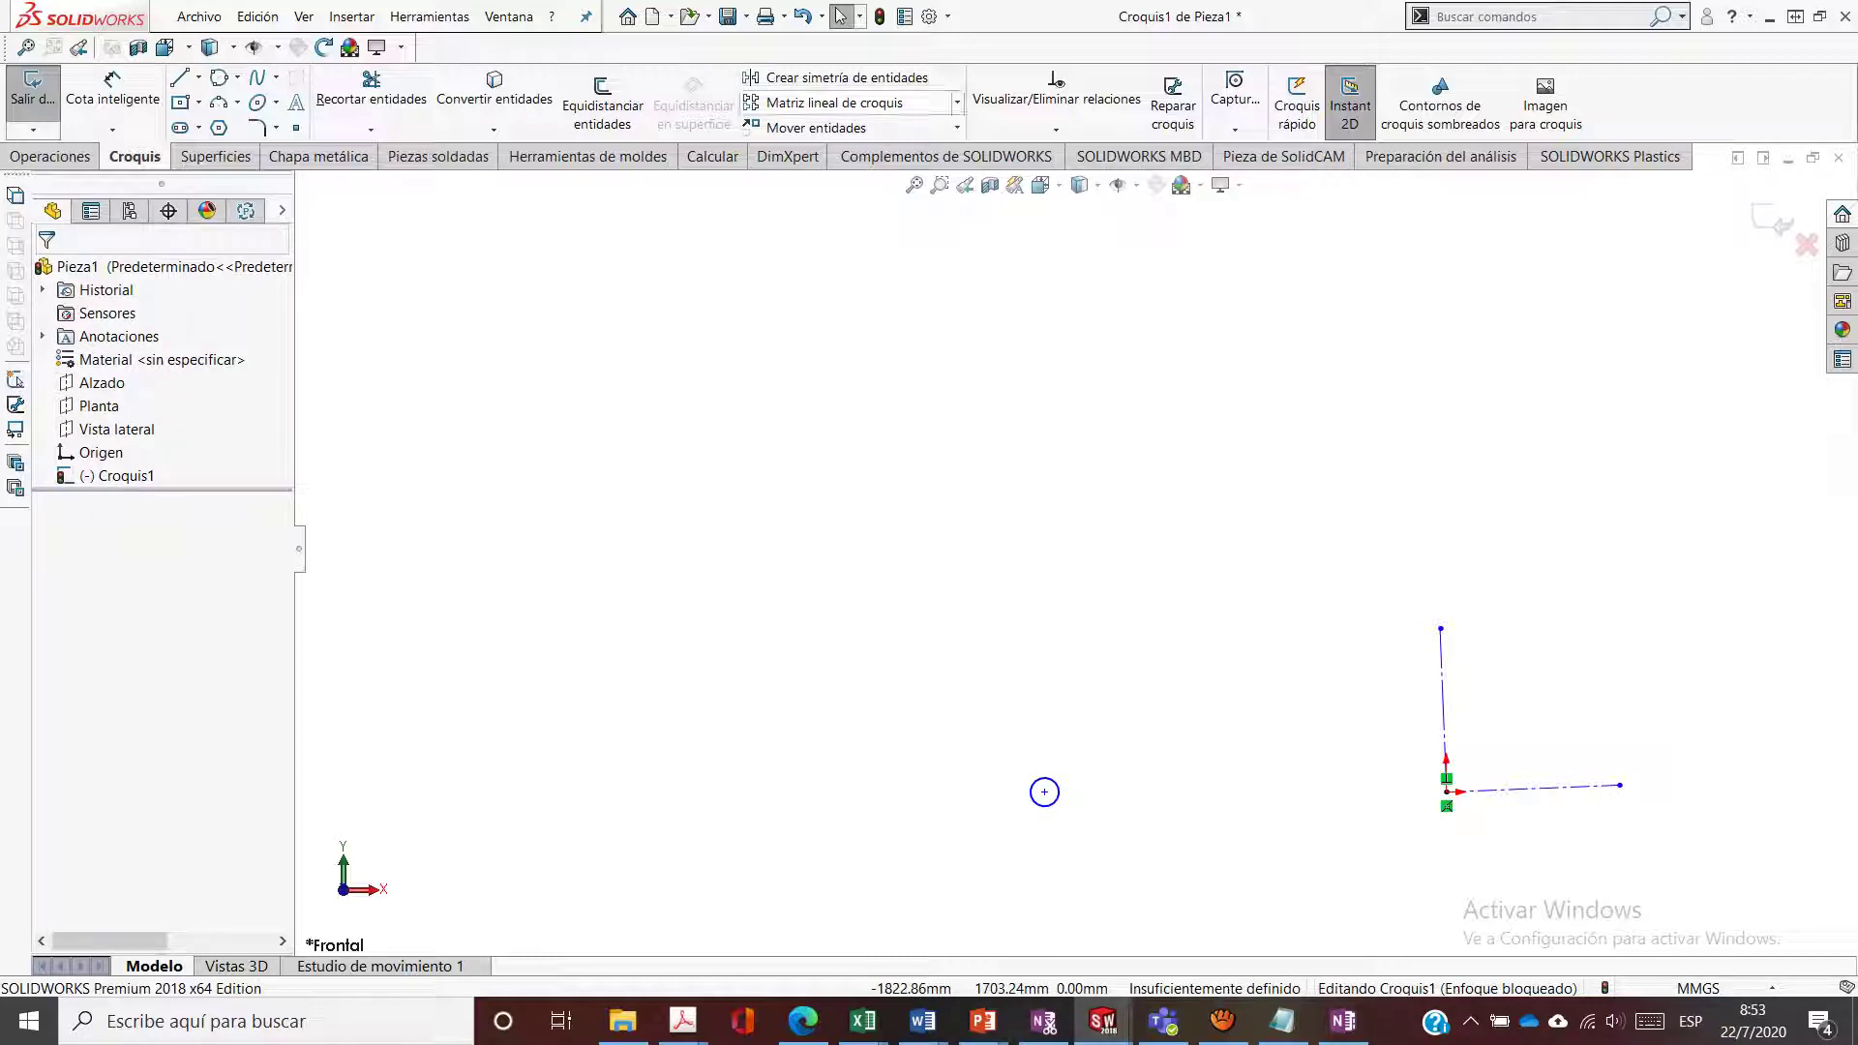
Start a circular sketch pattern about the origin with the small circle as the entity to pattern
click(956, 102)
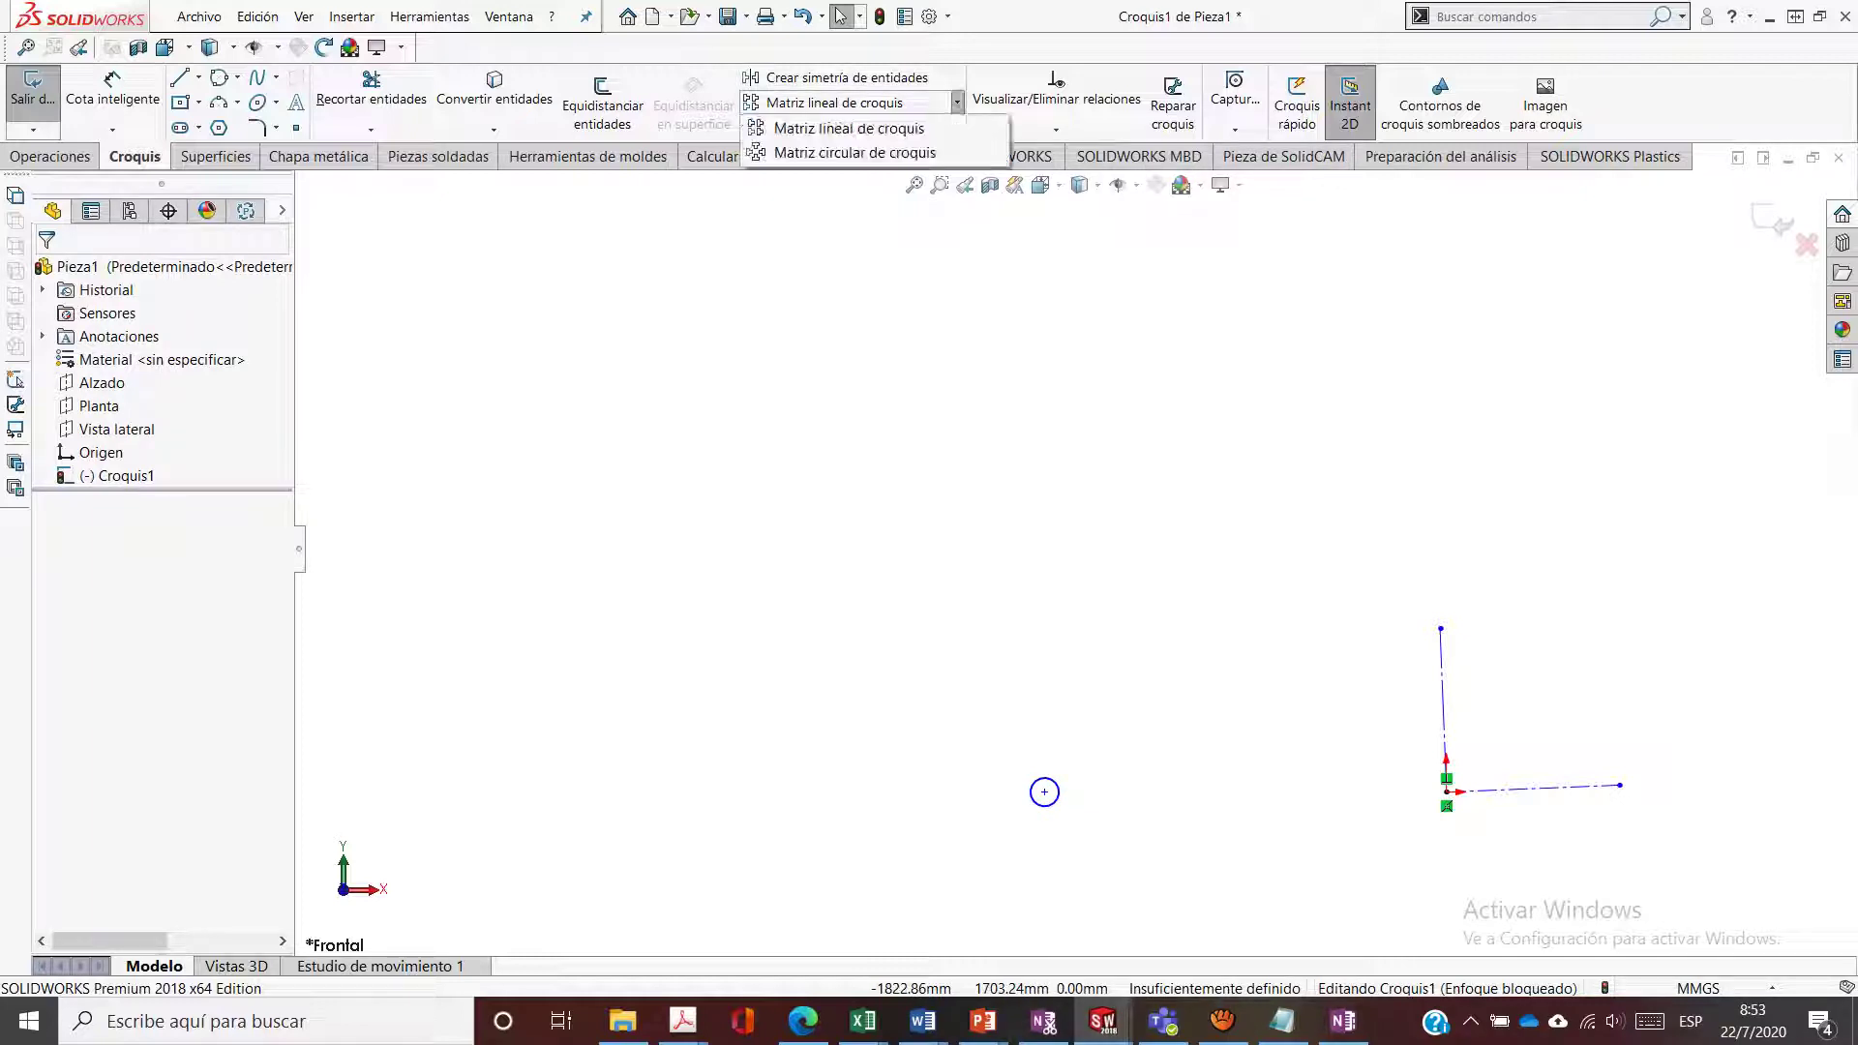
click(855, 152)
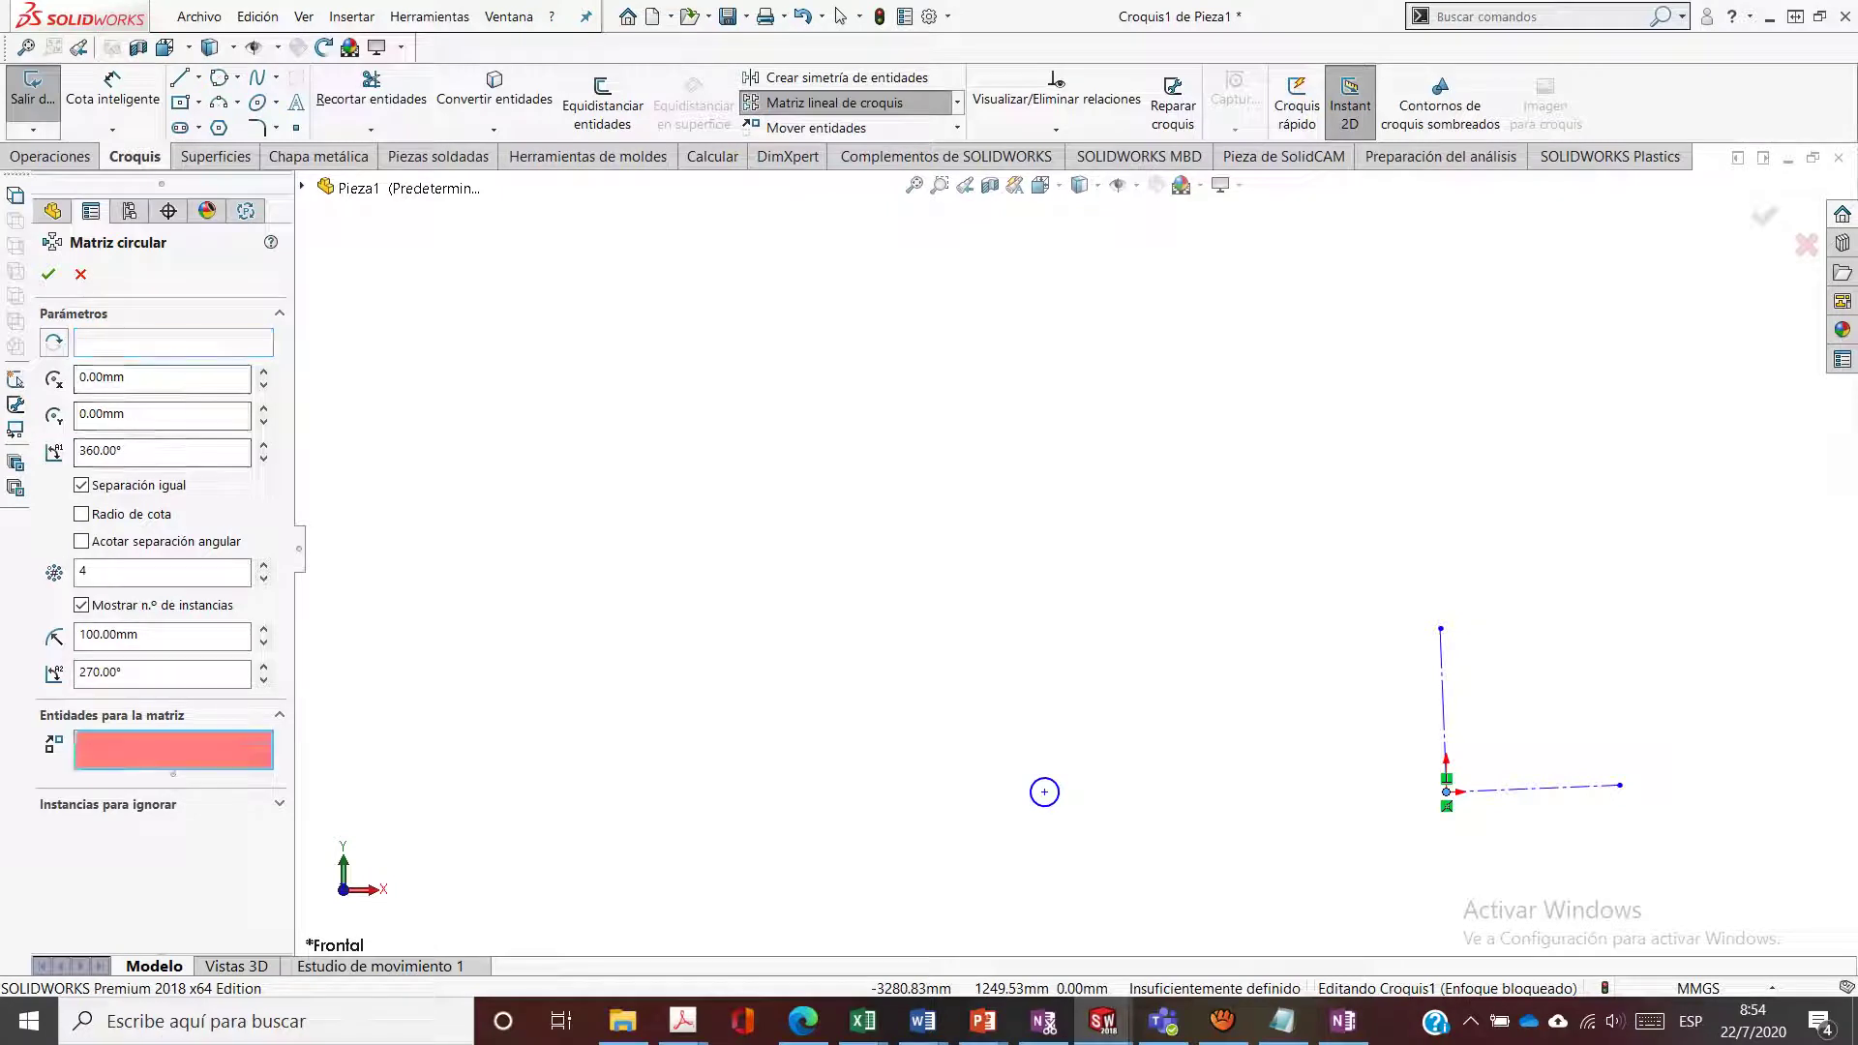
click(173, 750)
click(1044, 792)
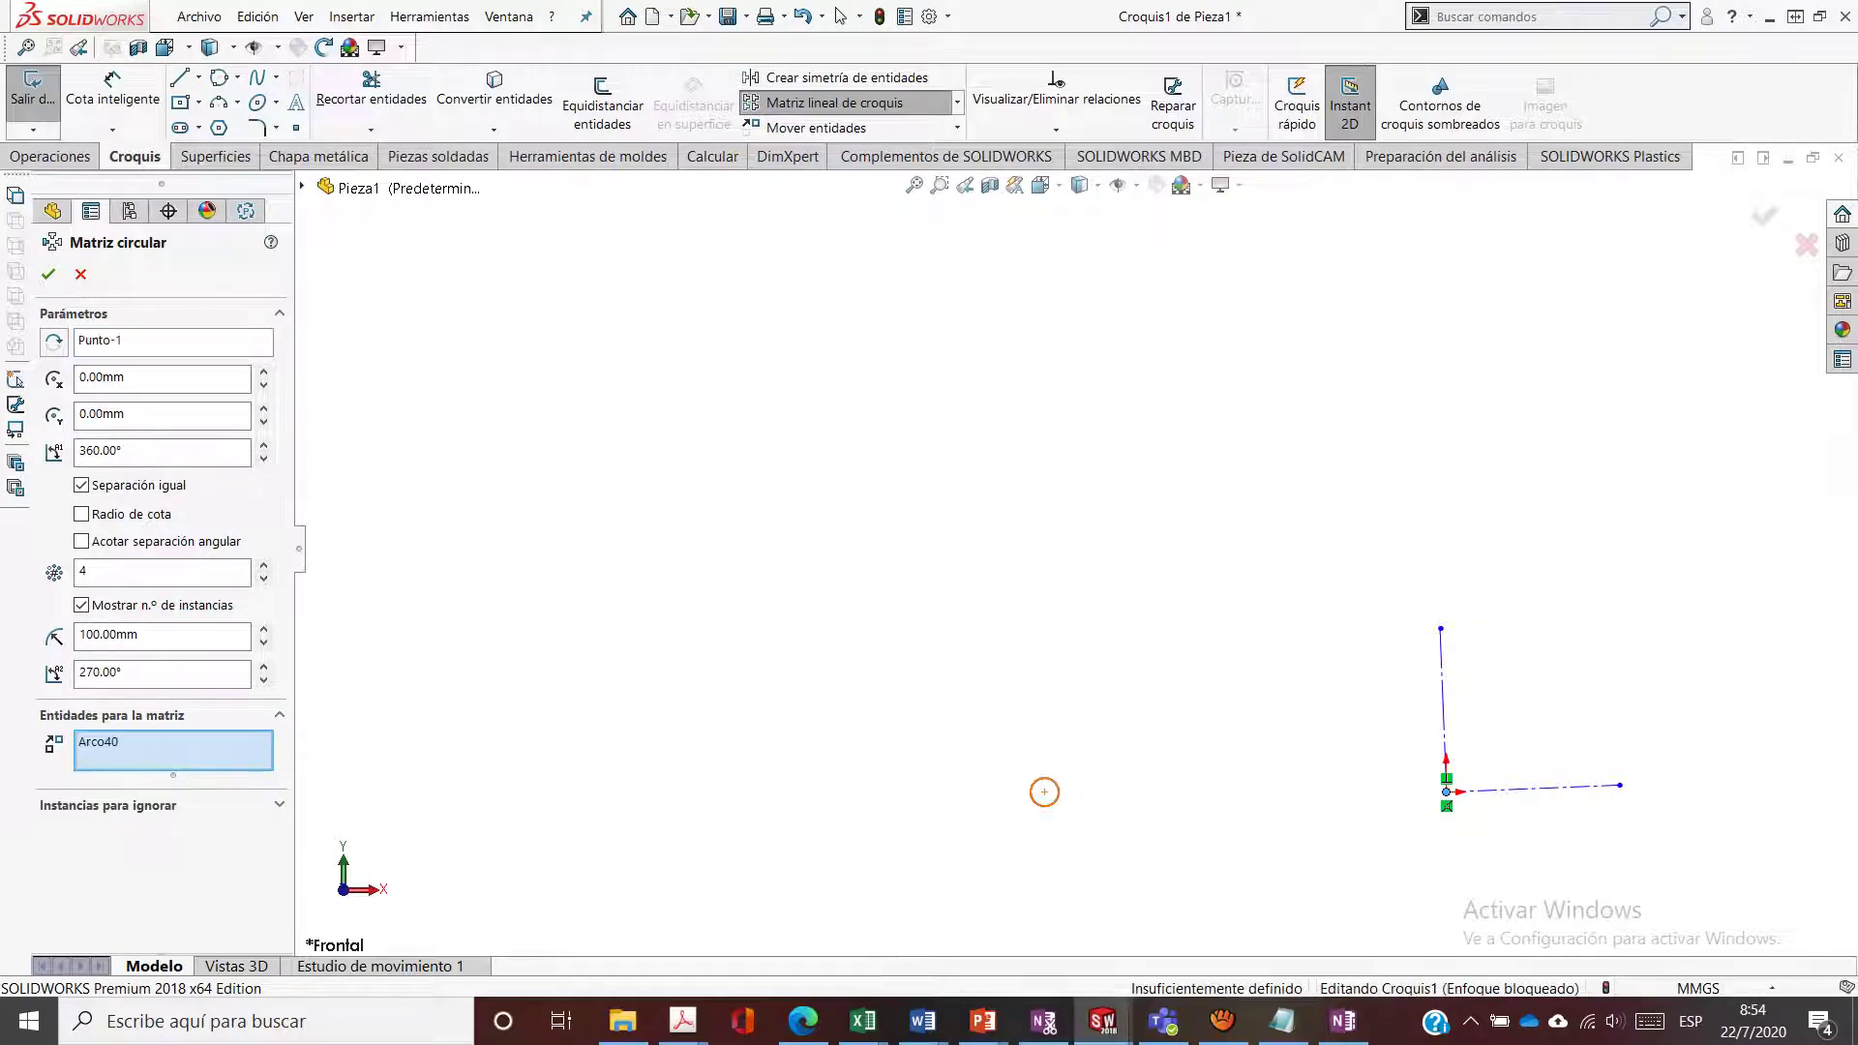
scroll(1082, 553, up, 1)
scroll(1082, 552, up, 2)
scroll(1123, 888, down, 1)
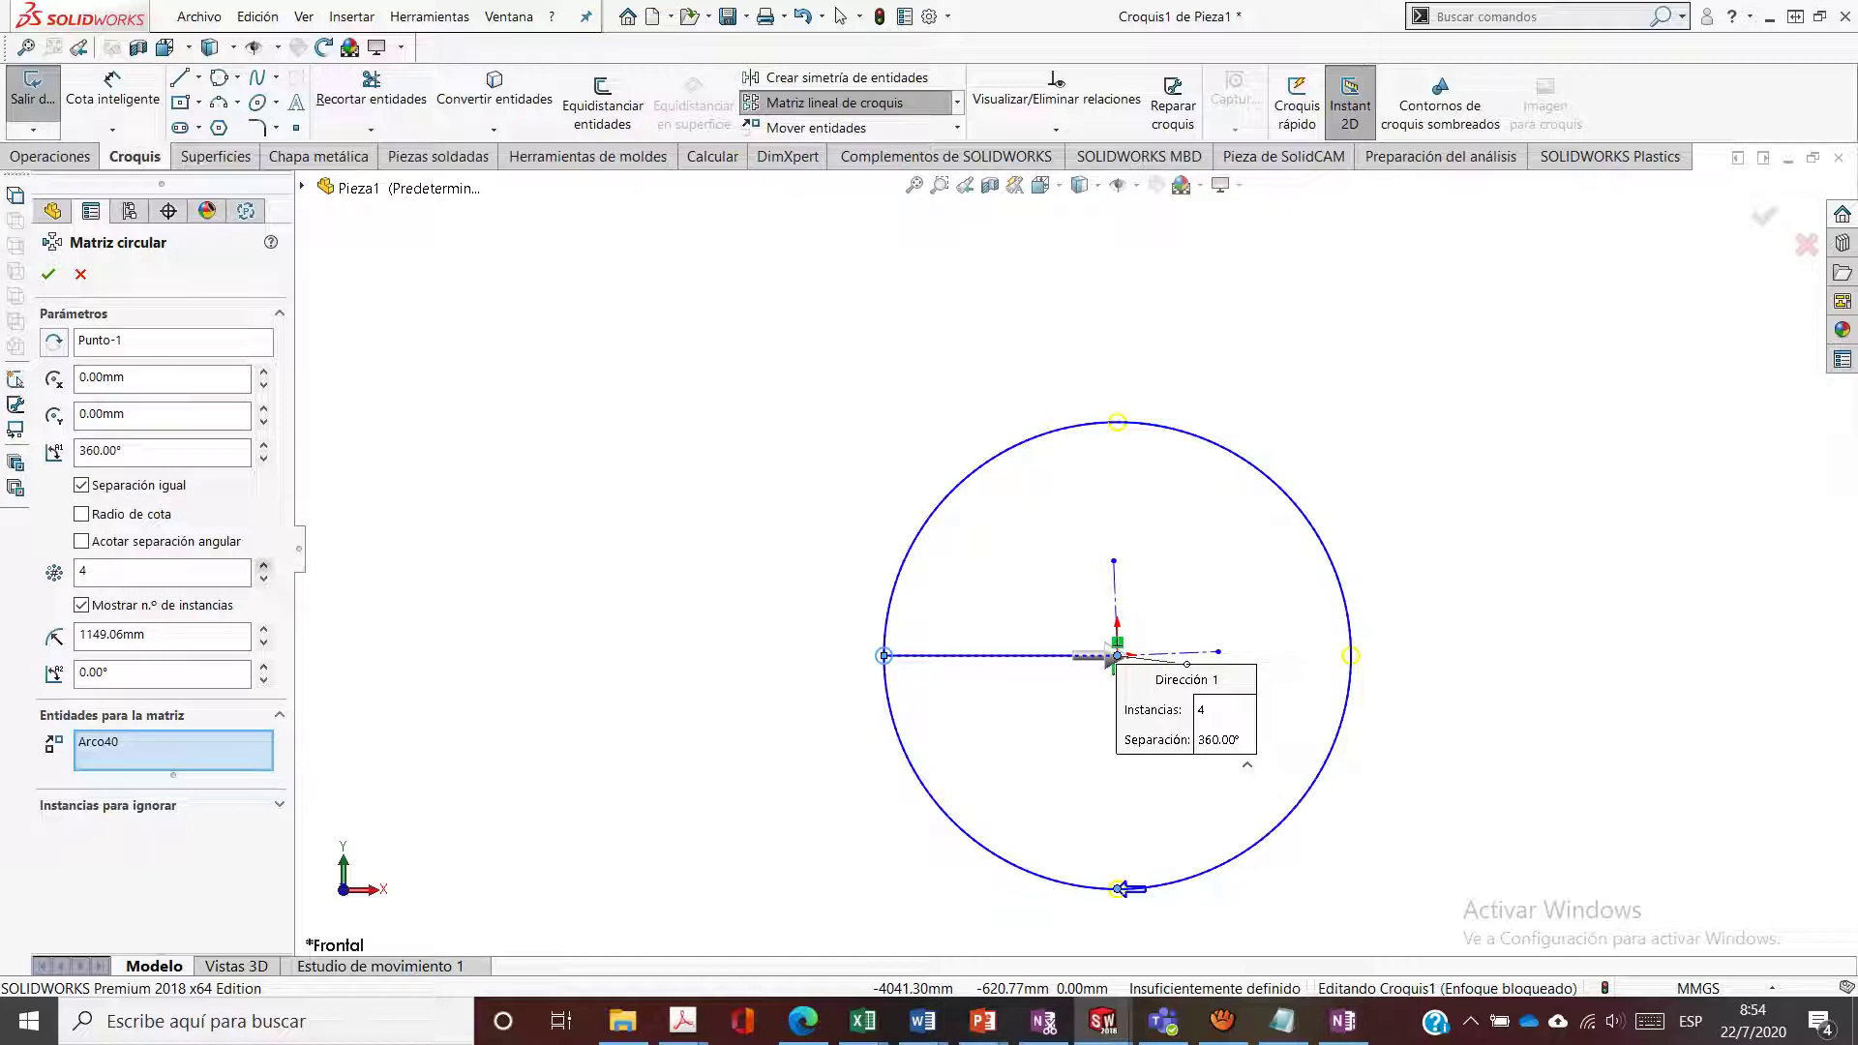
Raise the circular pattern's number of instances to 19 over the full 360°
key(Up)
key(Up)
key(Up)
key(Up)
key(Up)
key(Up)
drag(936, 803, 896, 730)
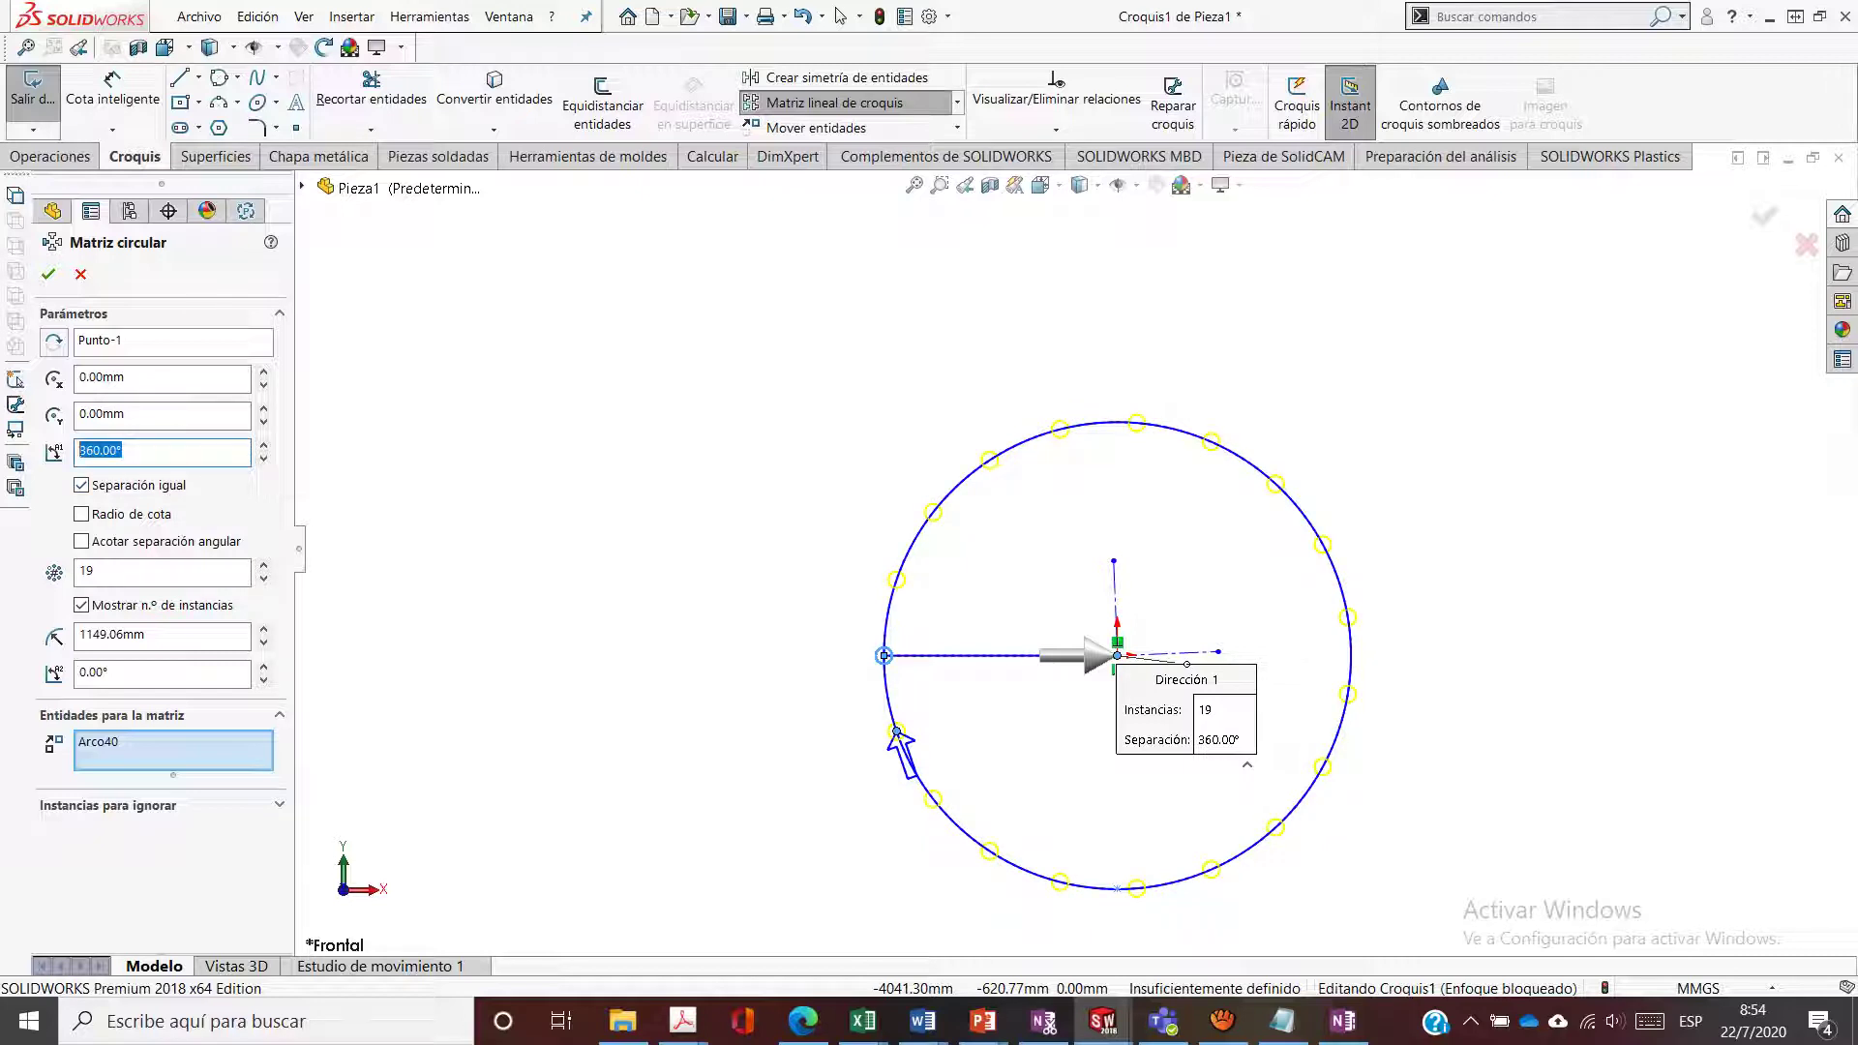
Set the circular pattern's total angle to 90° and its number of instances to 15
text(0)
key(Return)
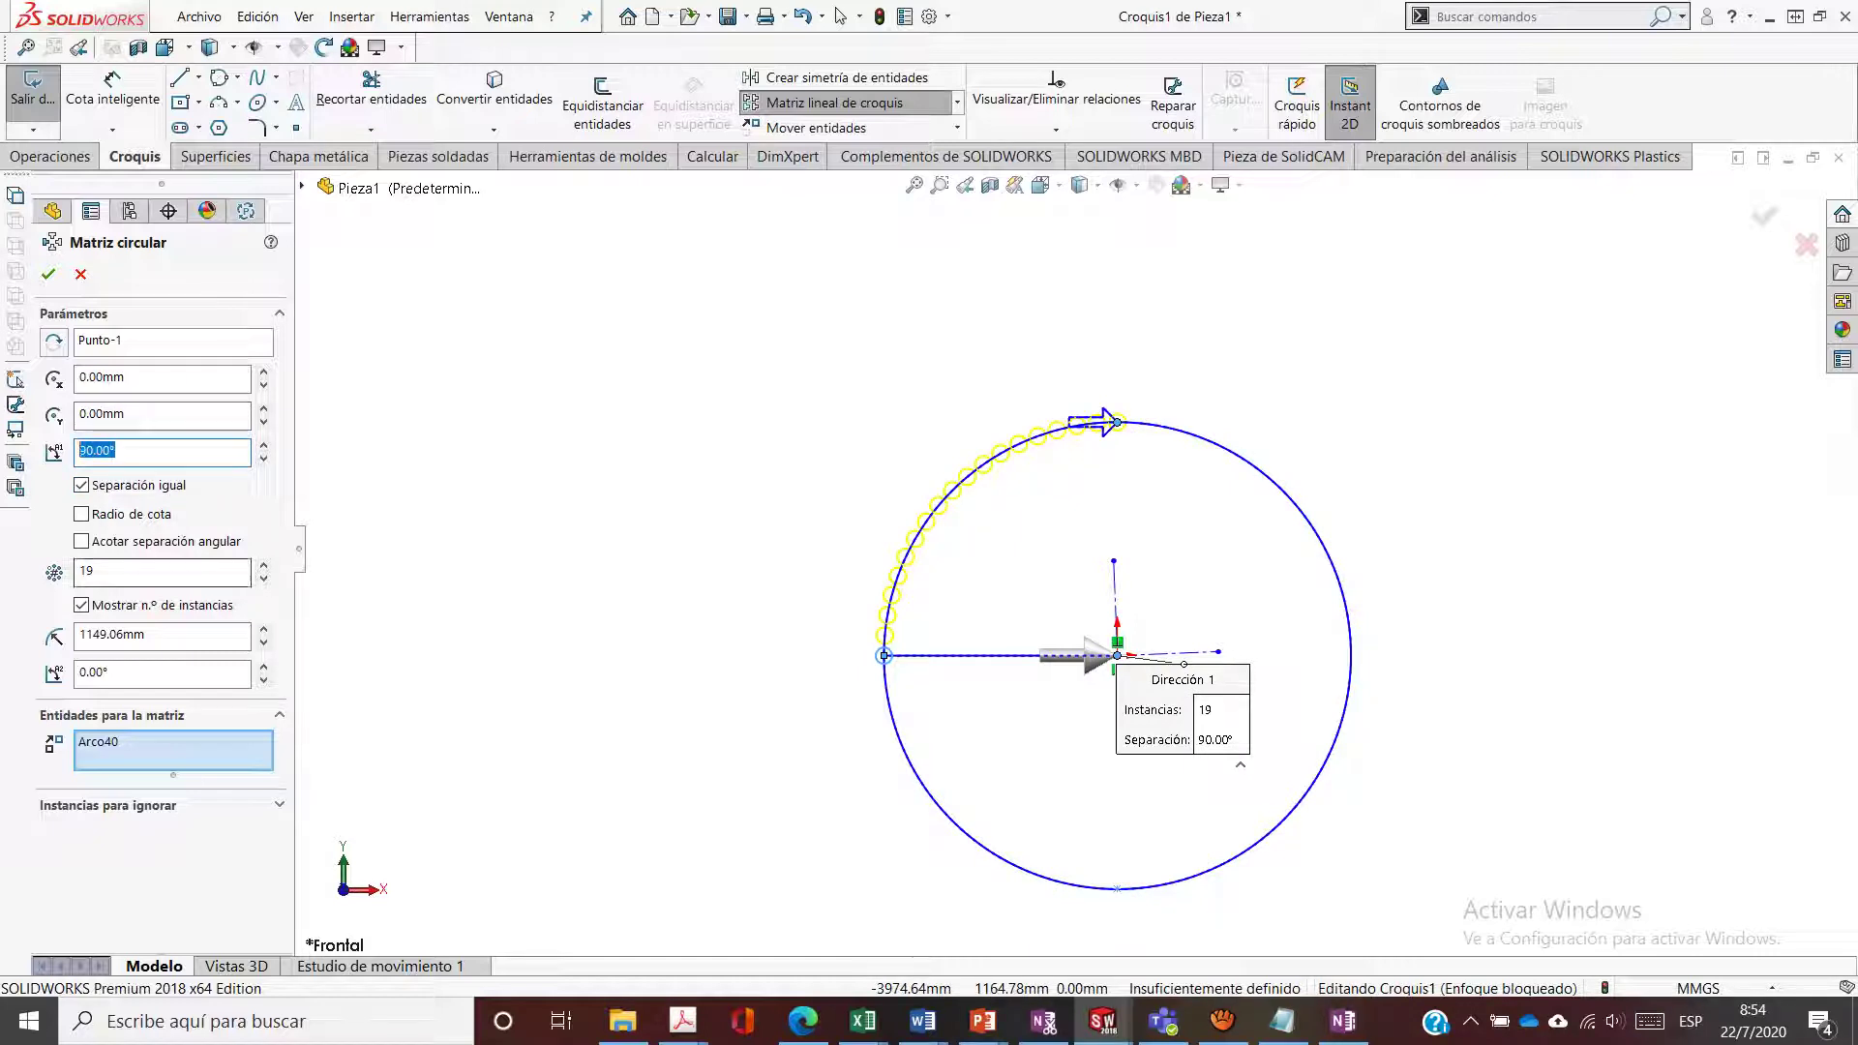
click(87, 571)
text(15)
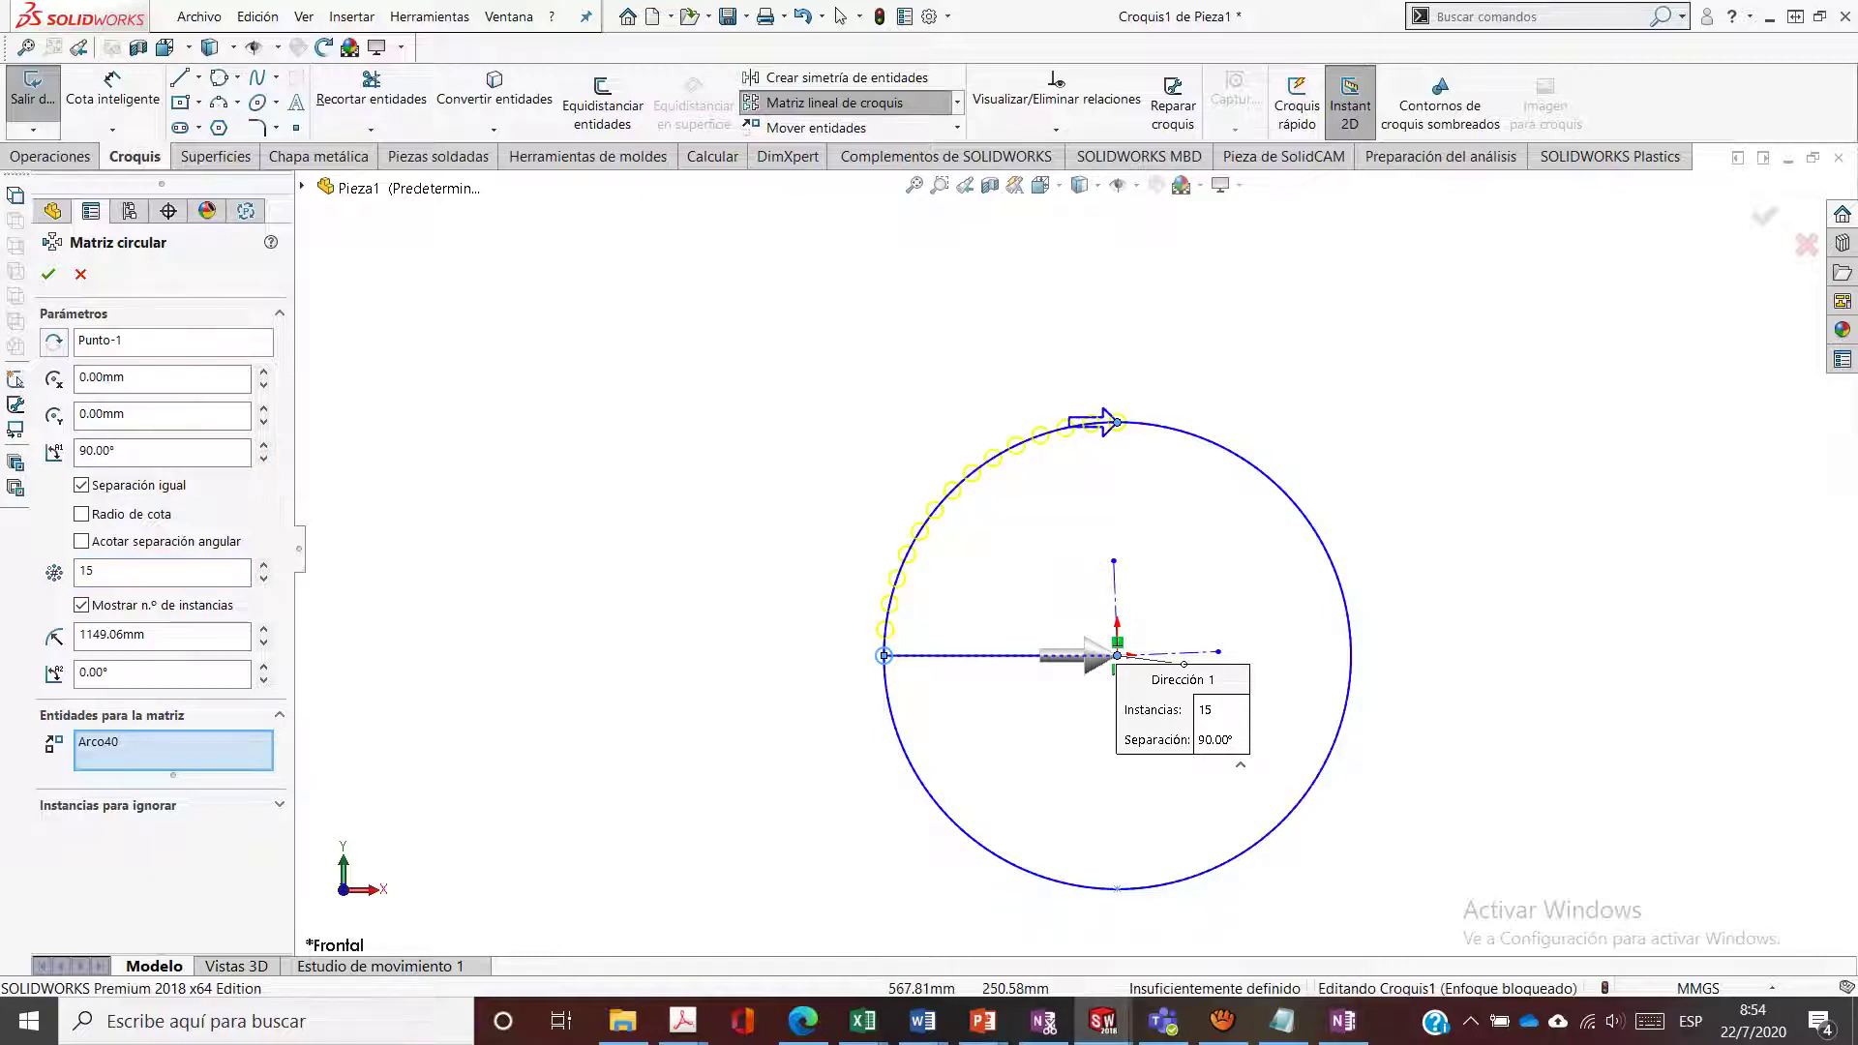
Try the free endpoints of both construction lines as the centre of the circular pattern
click(98, 741)
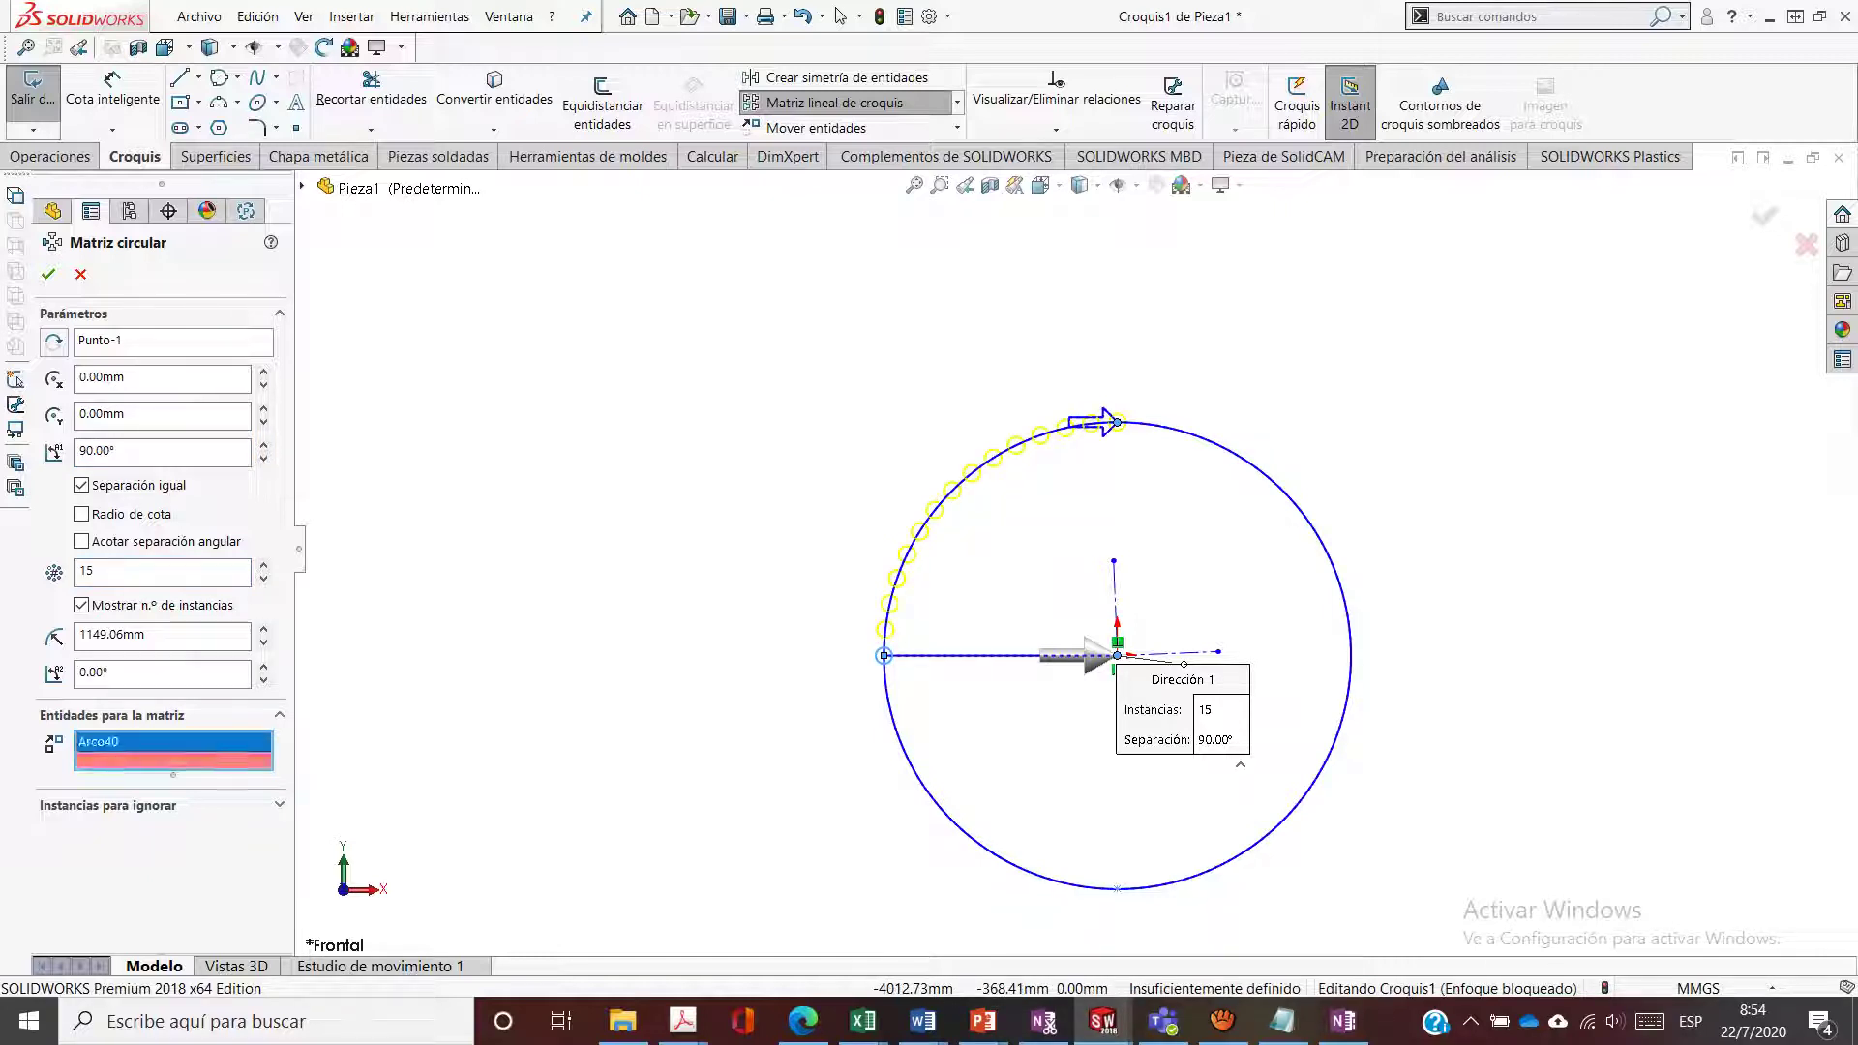
click(172, 340)
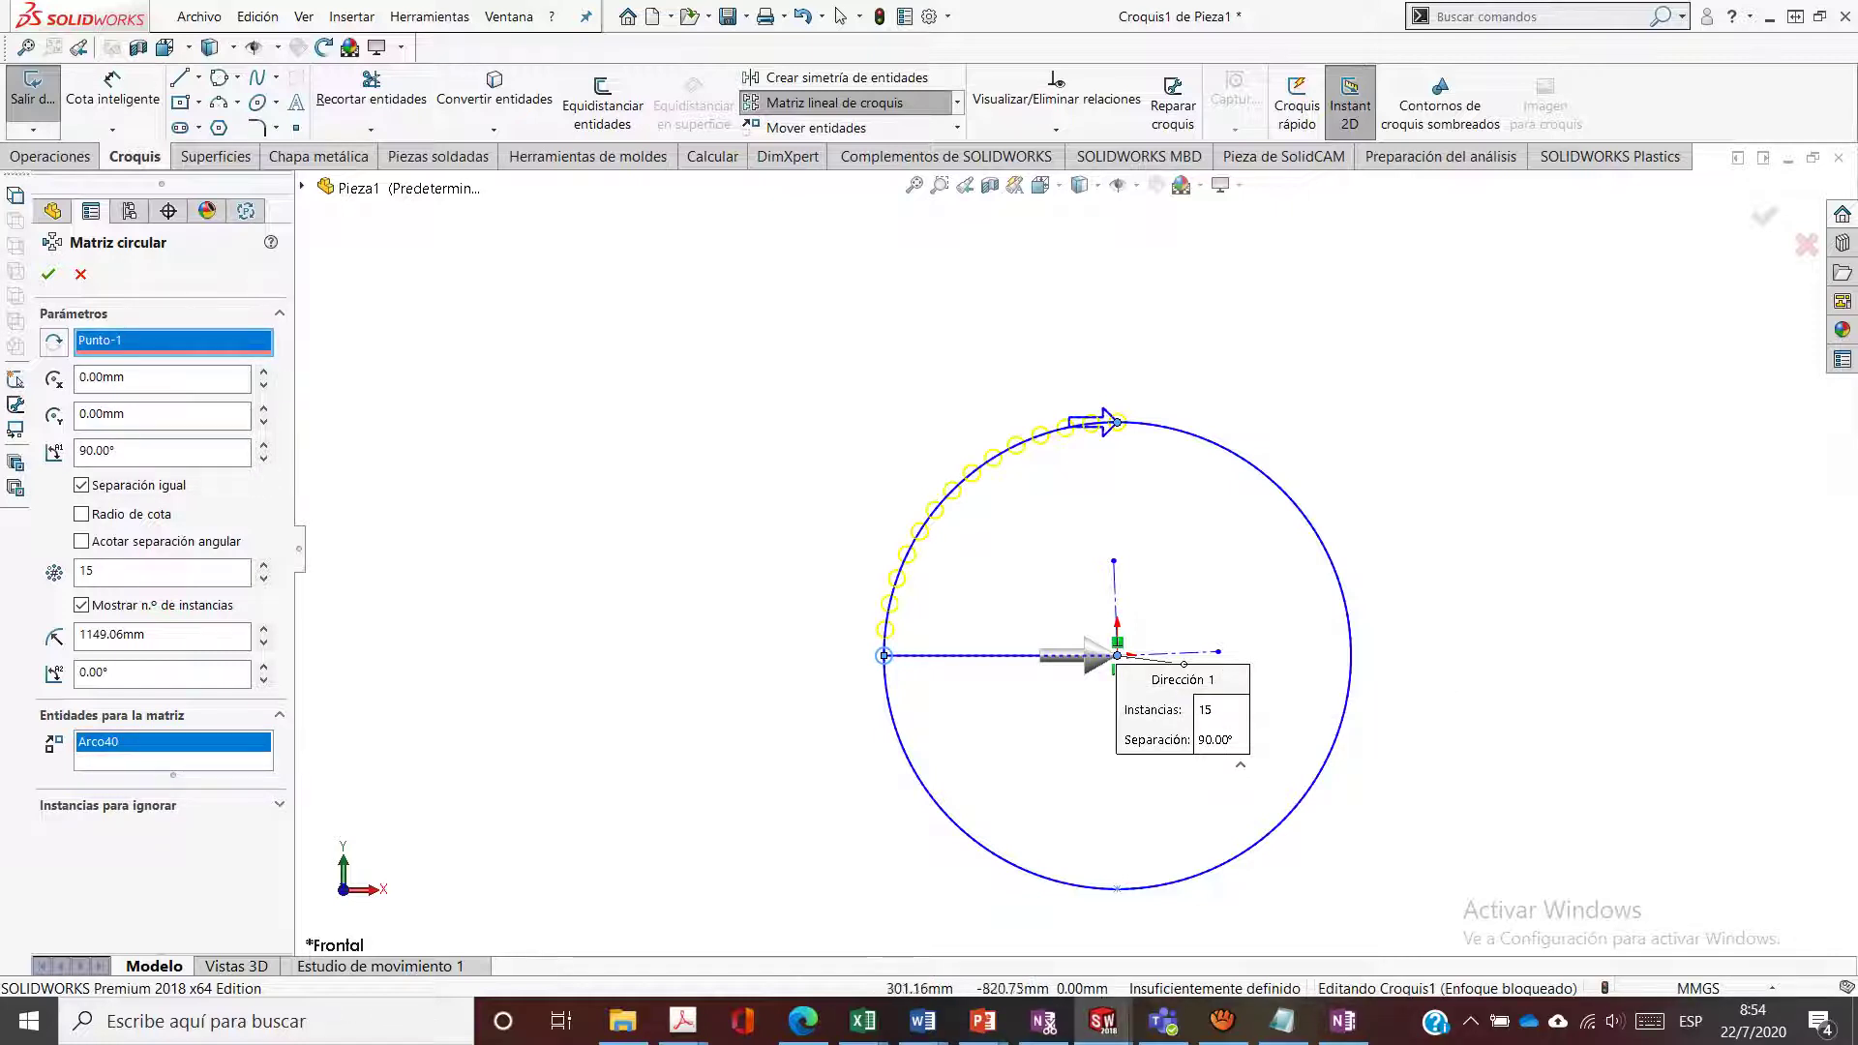
click(1113, 561)
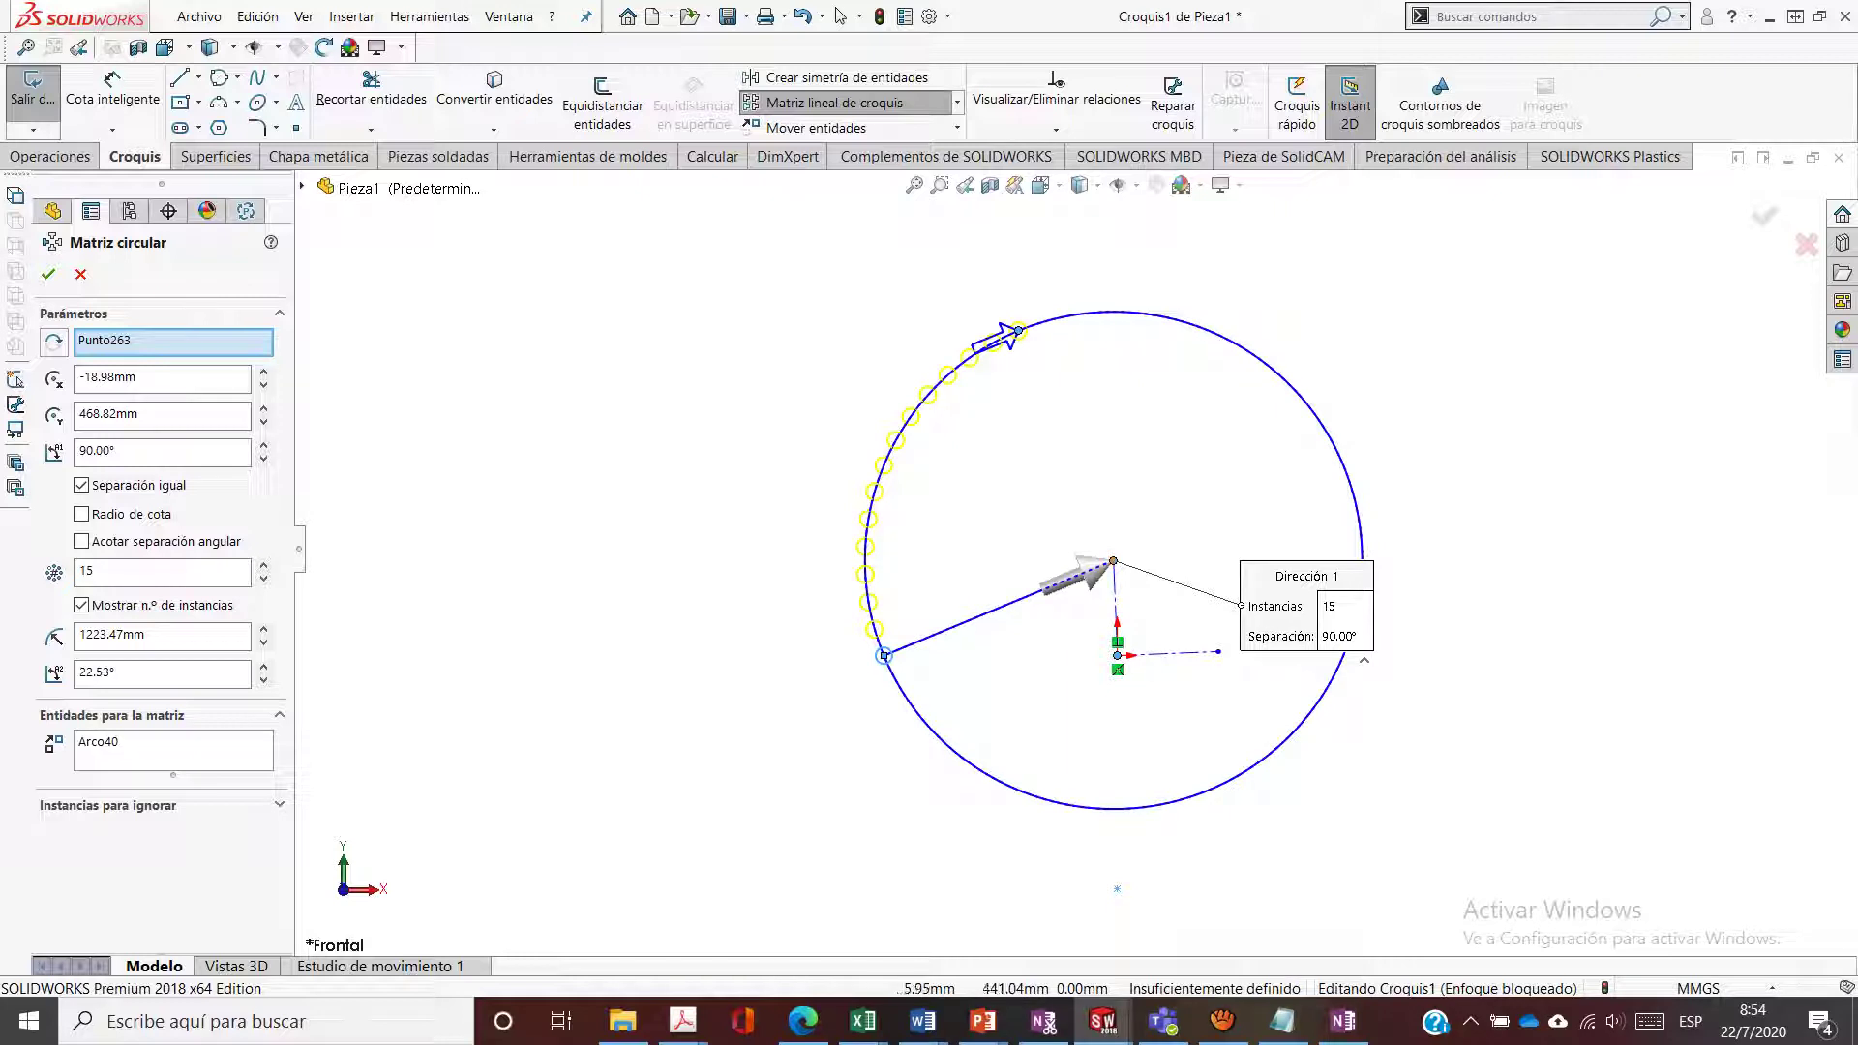
click(1218, 653)
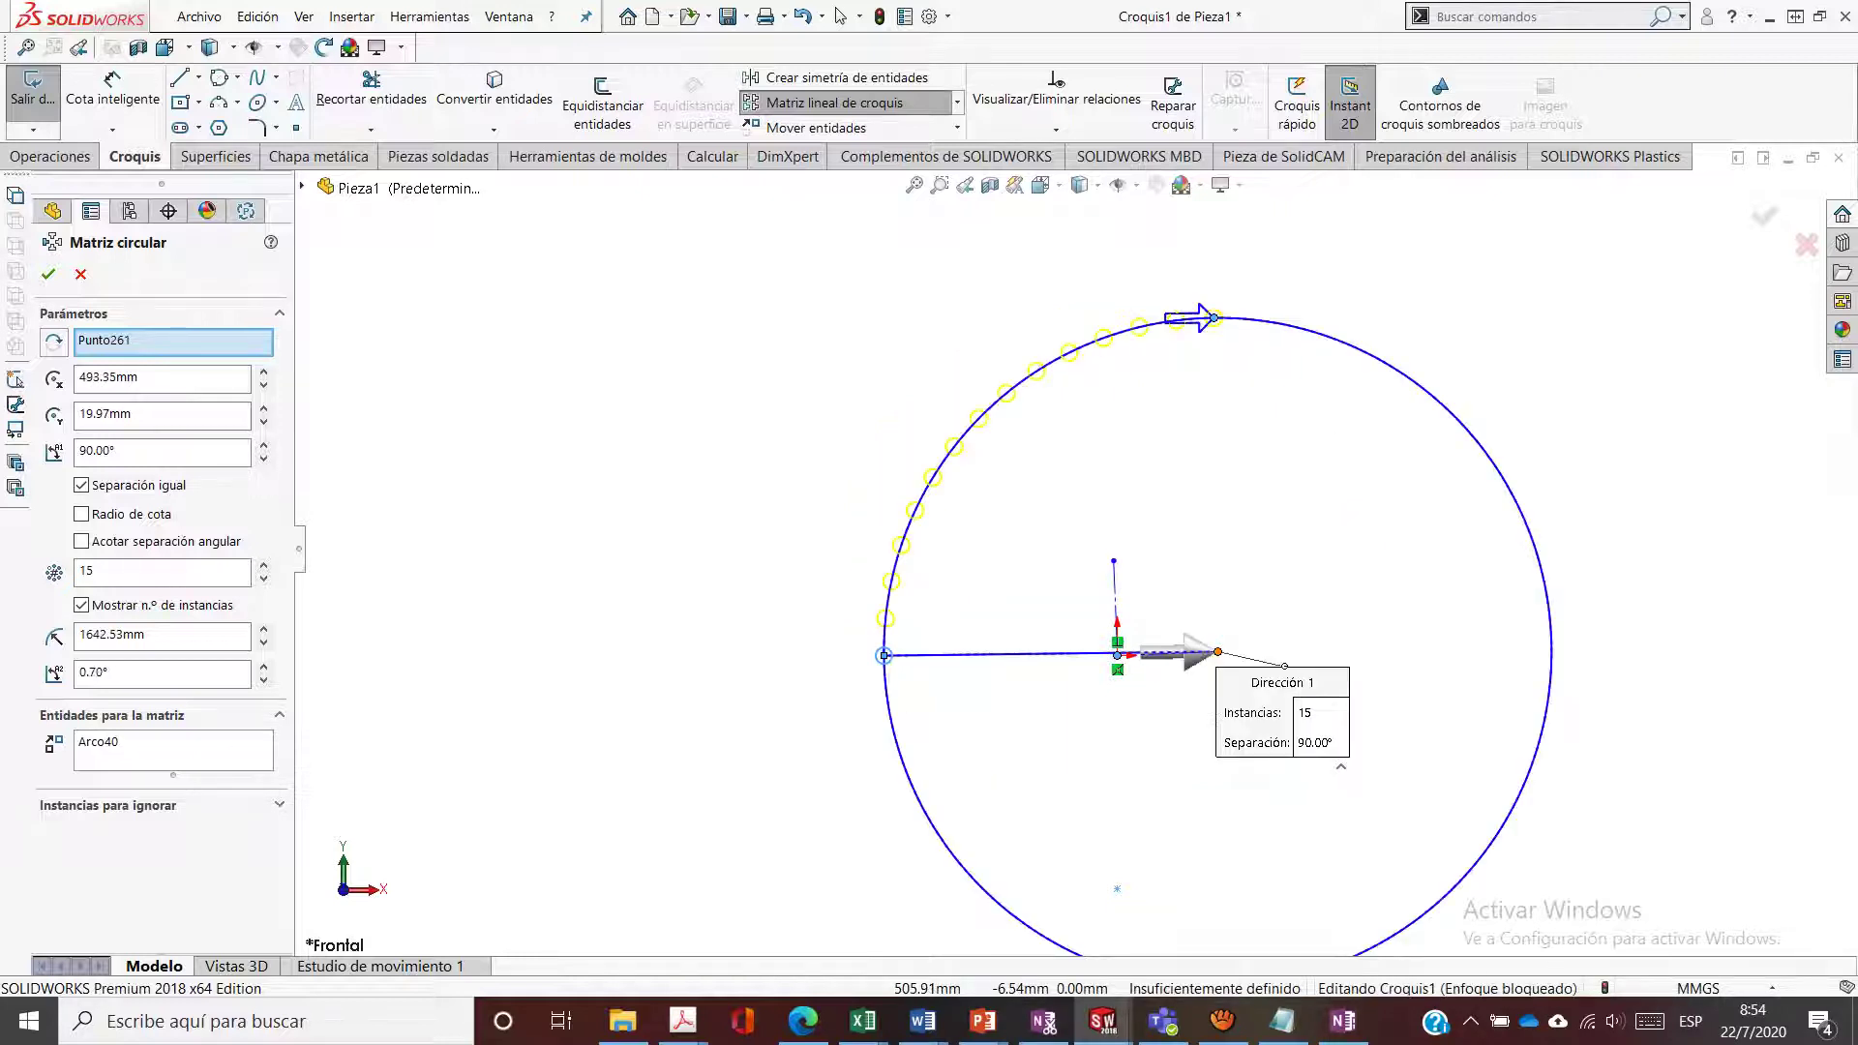
click(1115, 656)
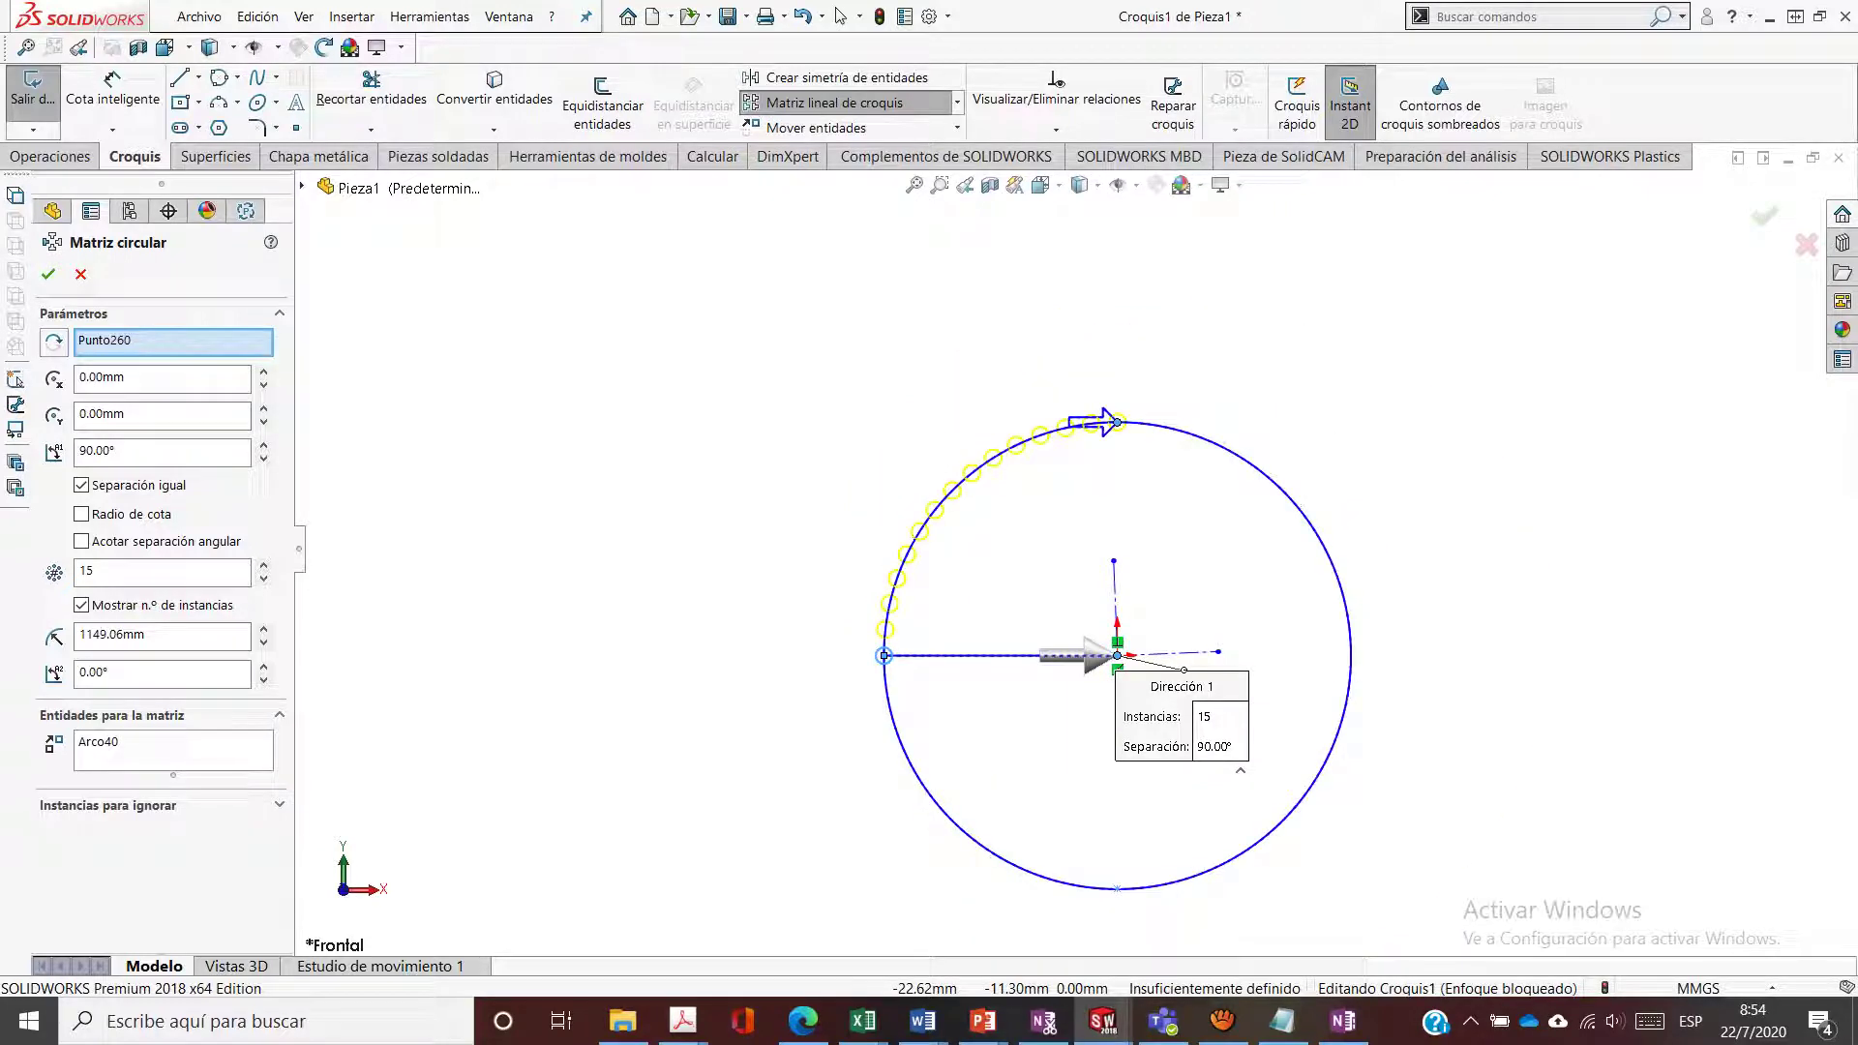
click(1113, 560)
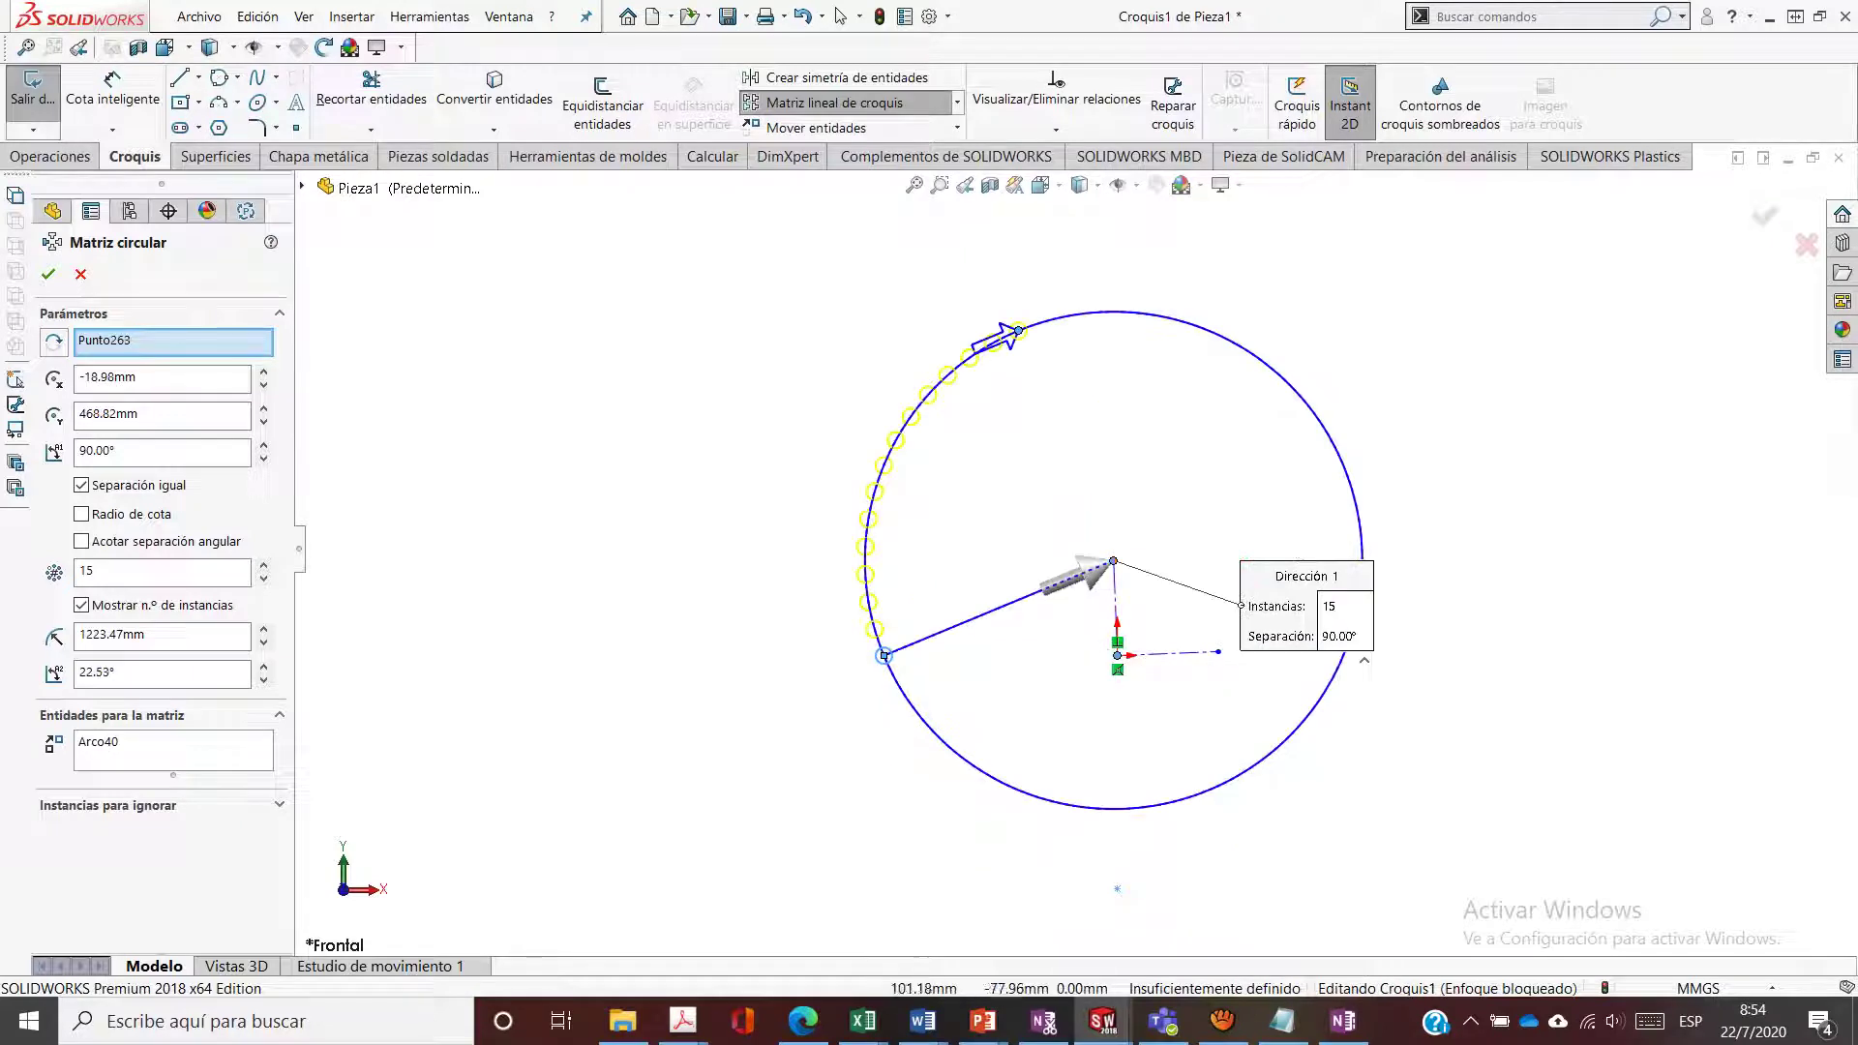
Centre the circular pattern on the origin and accept it
click(1118, 655)
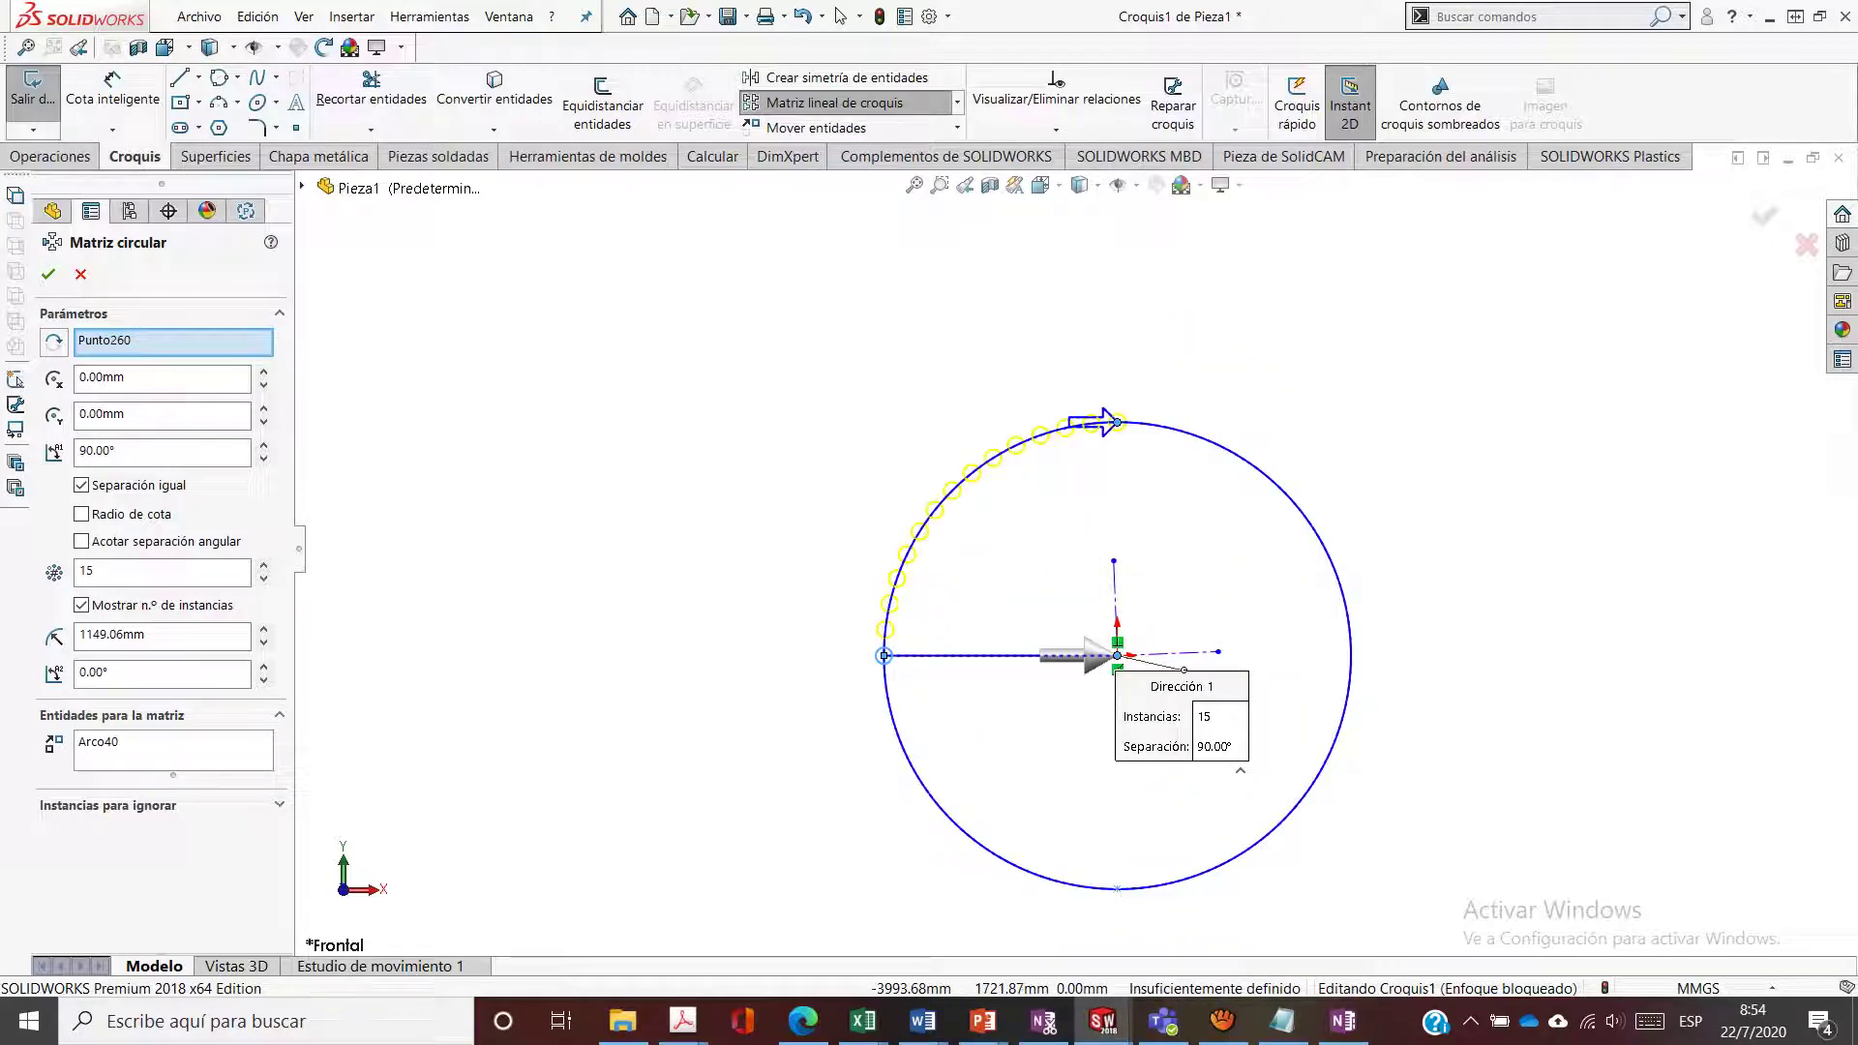
click(48, 273)
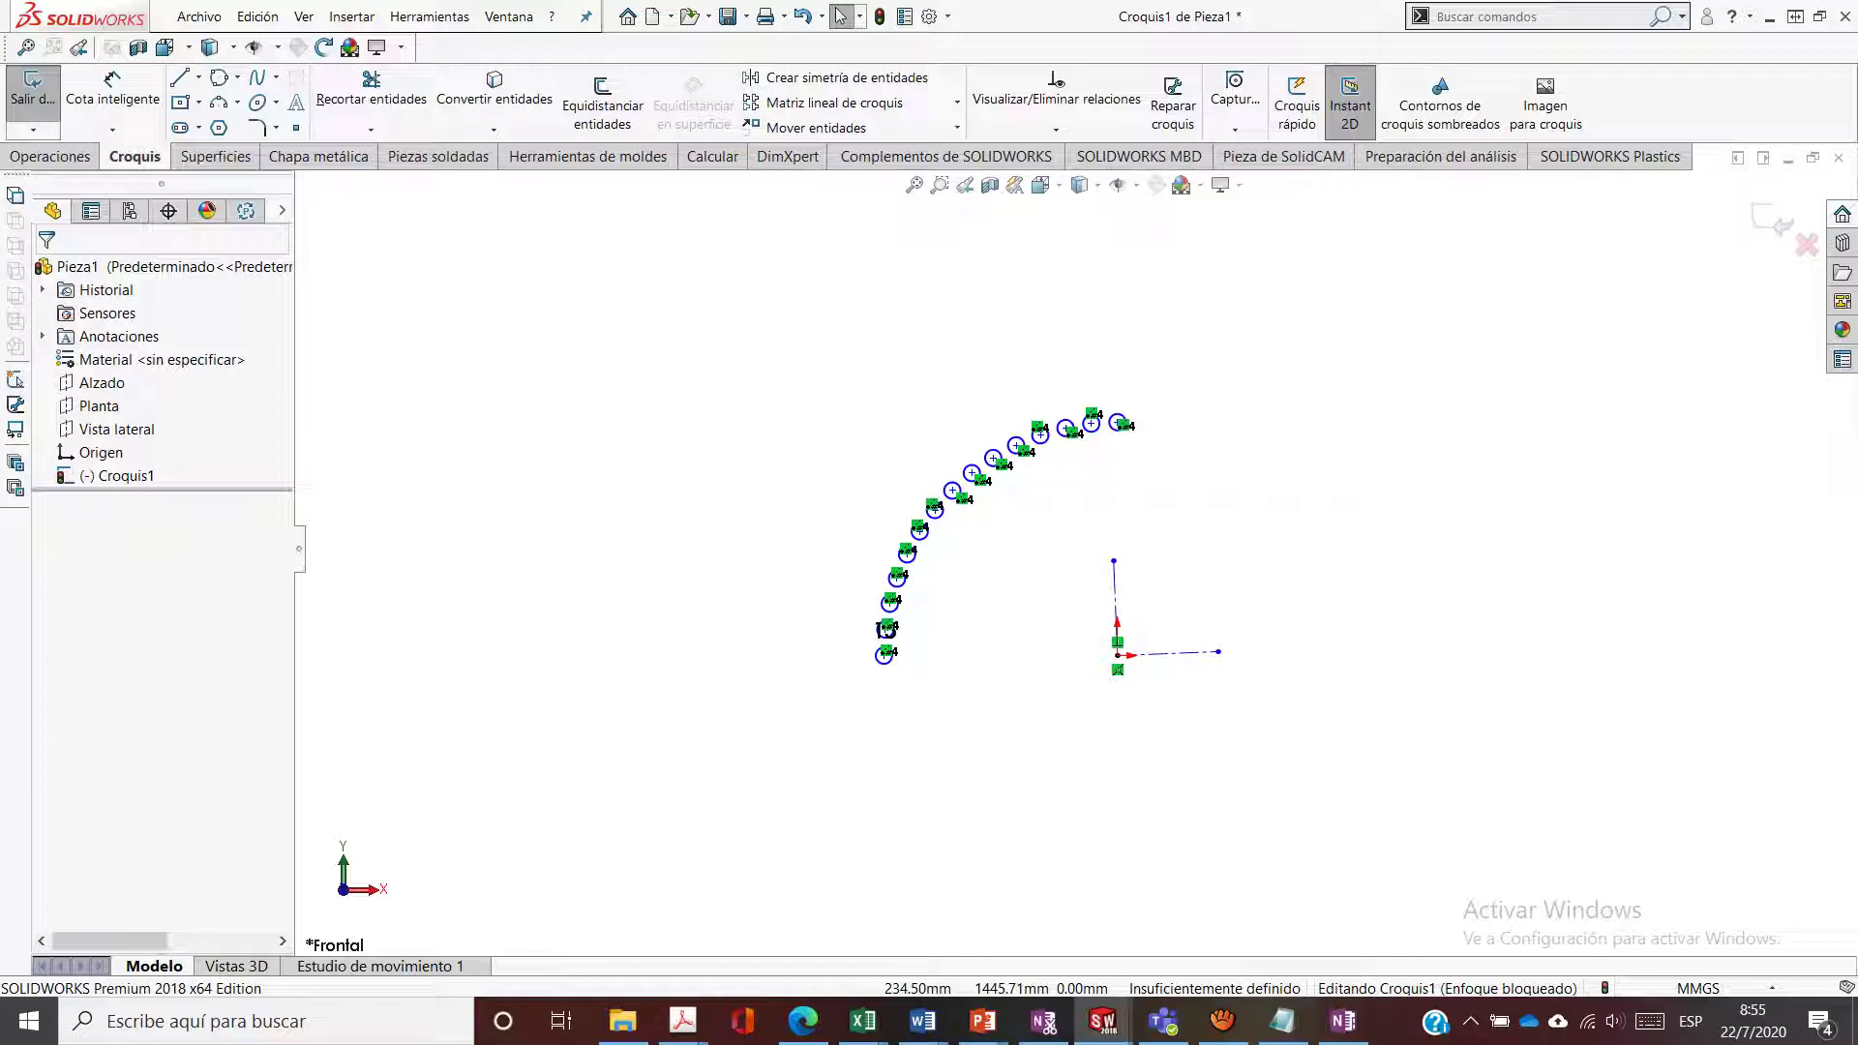
Move all the circles and both construction lines well to the left with Move Entities, using the origin as the base point
mouse_move(727, 274)
mouse_down()
mouse_move(1295, 444)
mouse_move(811, 694)
mouse_move(718, 426)
mouse_up()
key(Escape)
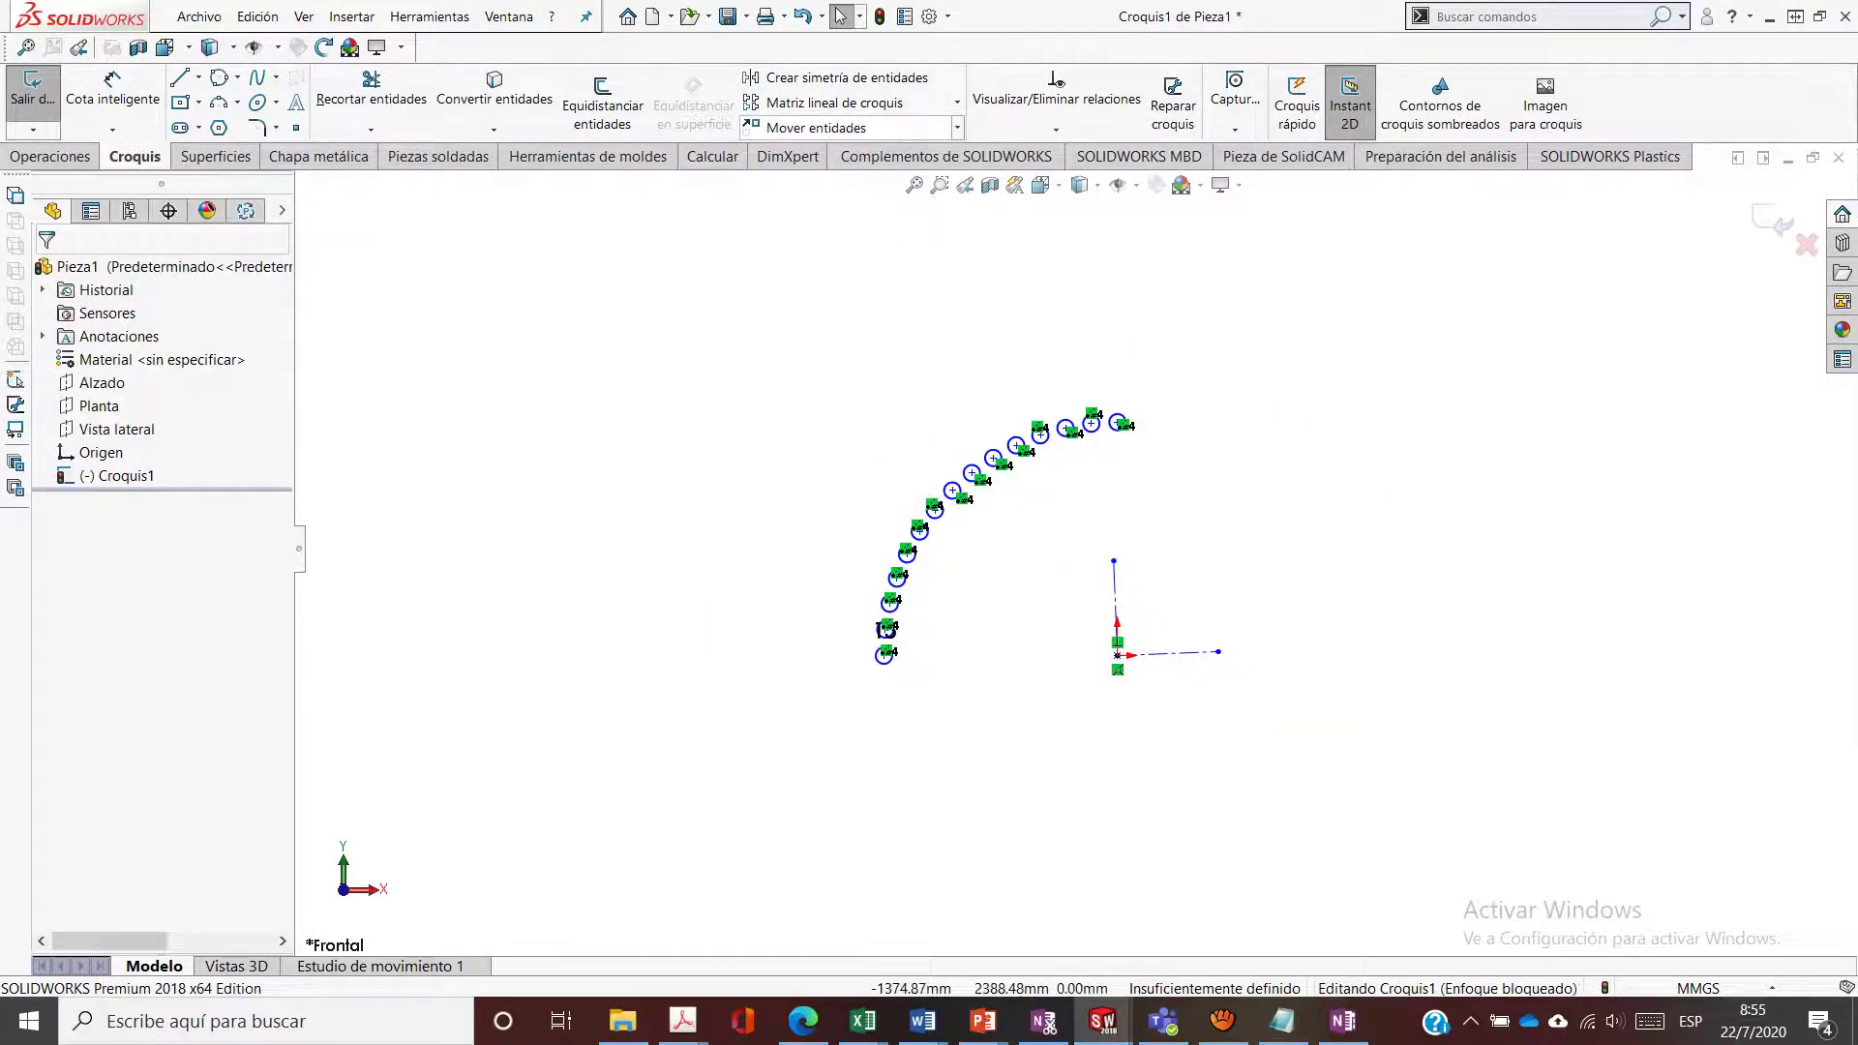
click(956, 128)
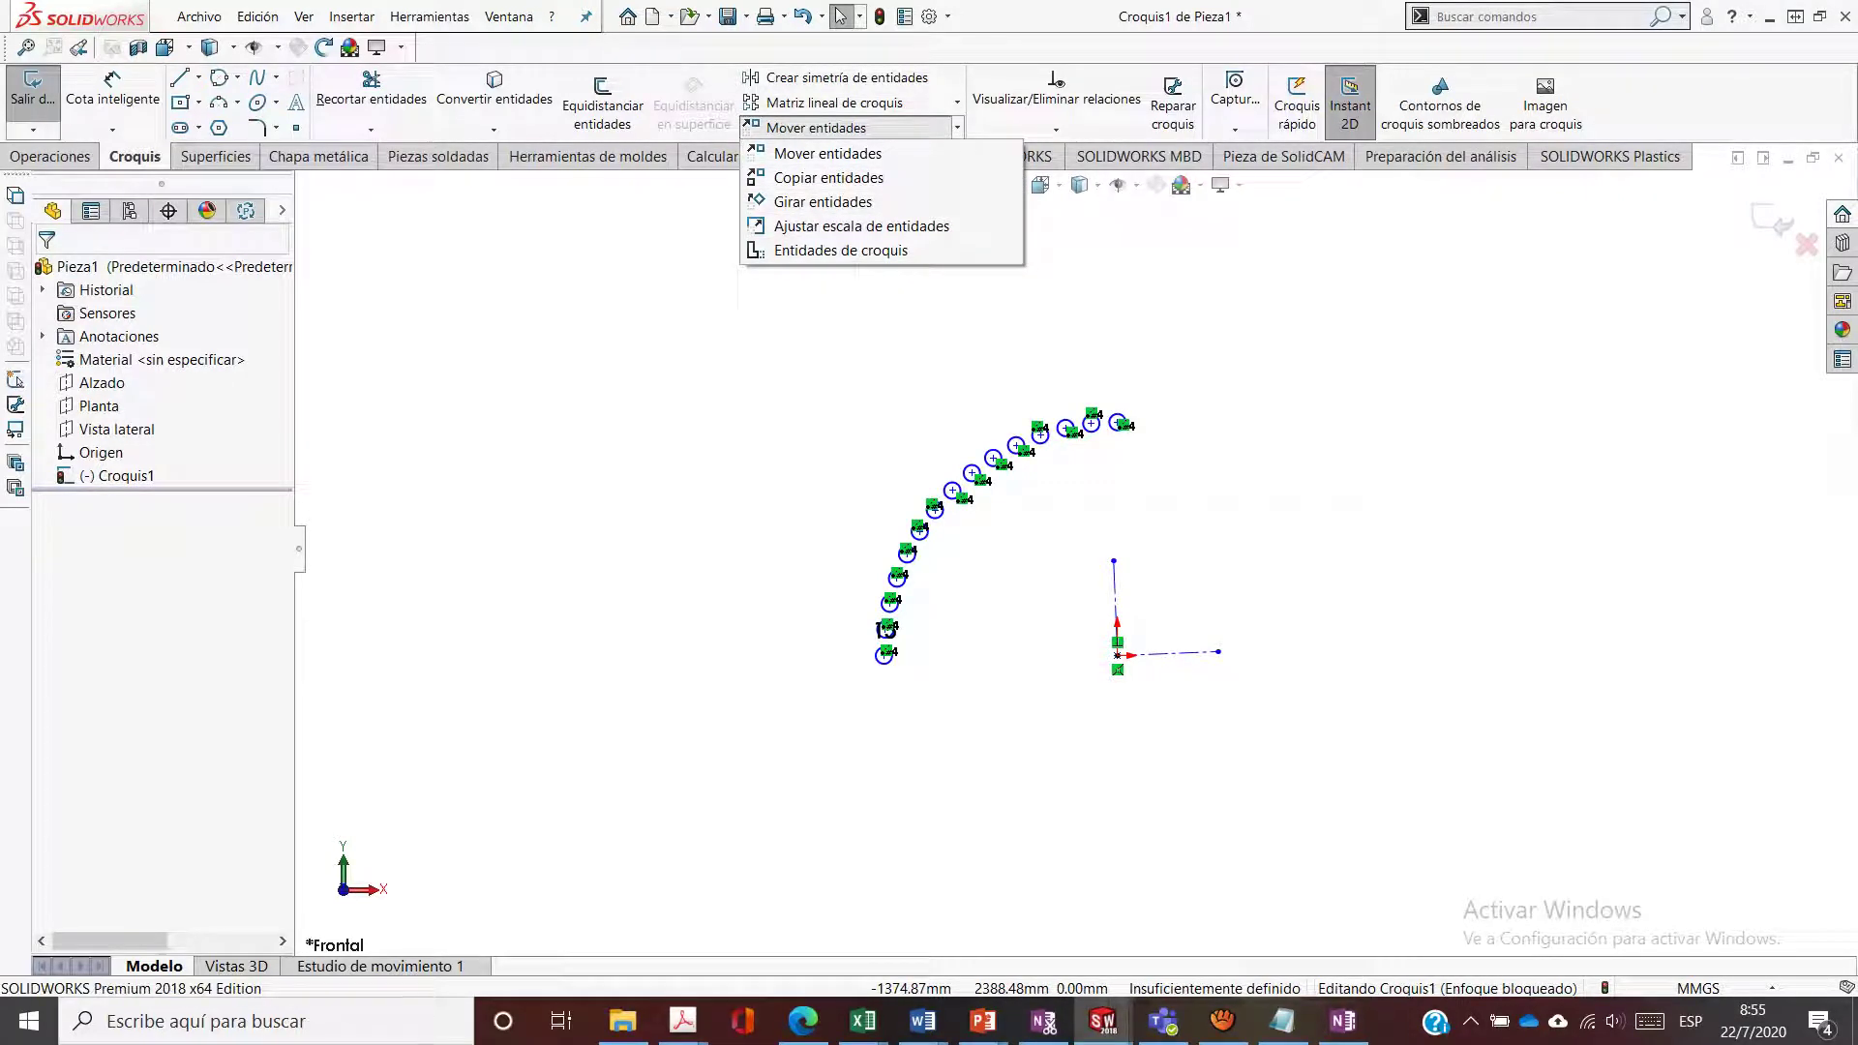
click(712, 283)
mouse_move(709, 283)
mouse_down()
mouse_move(746, 285)
mouse_move(1372, 730)
mouse_move(708, 780)
mouse_move(709, 283)
mouse_up()
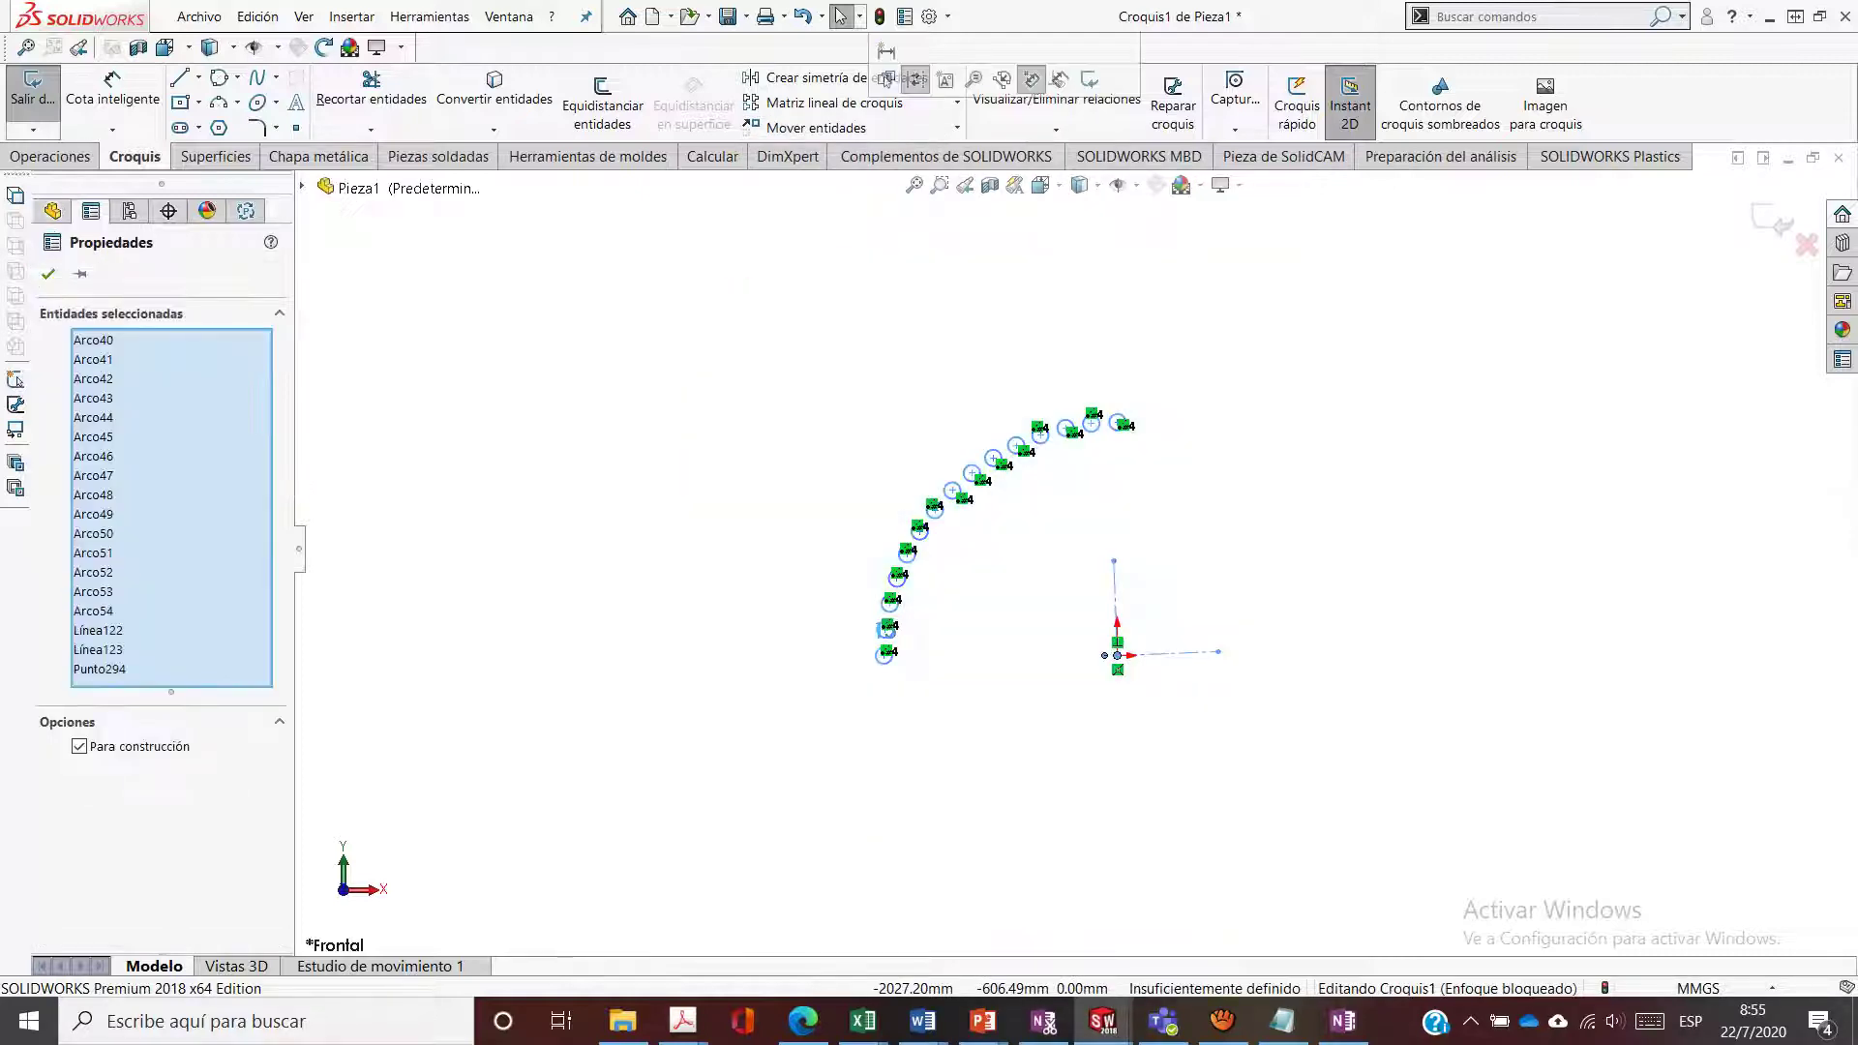
click(957, 128)
click(871, 154)
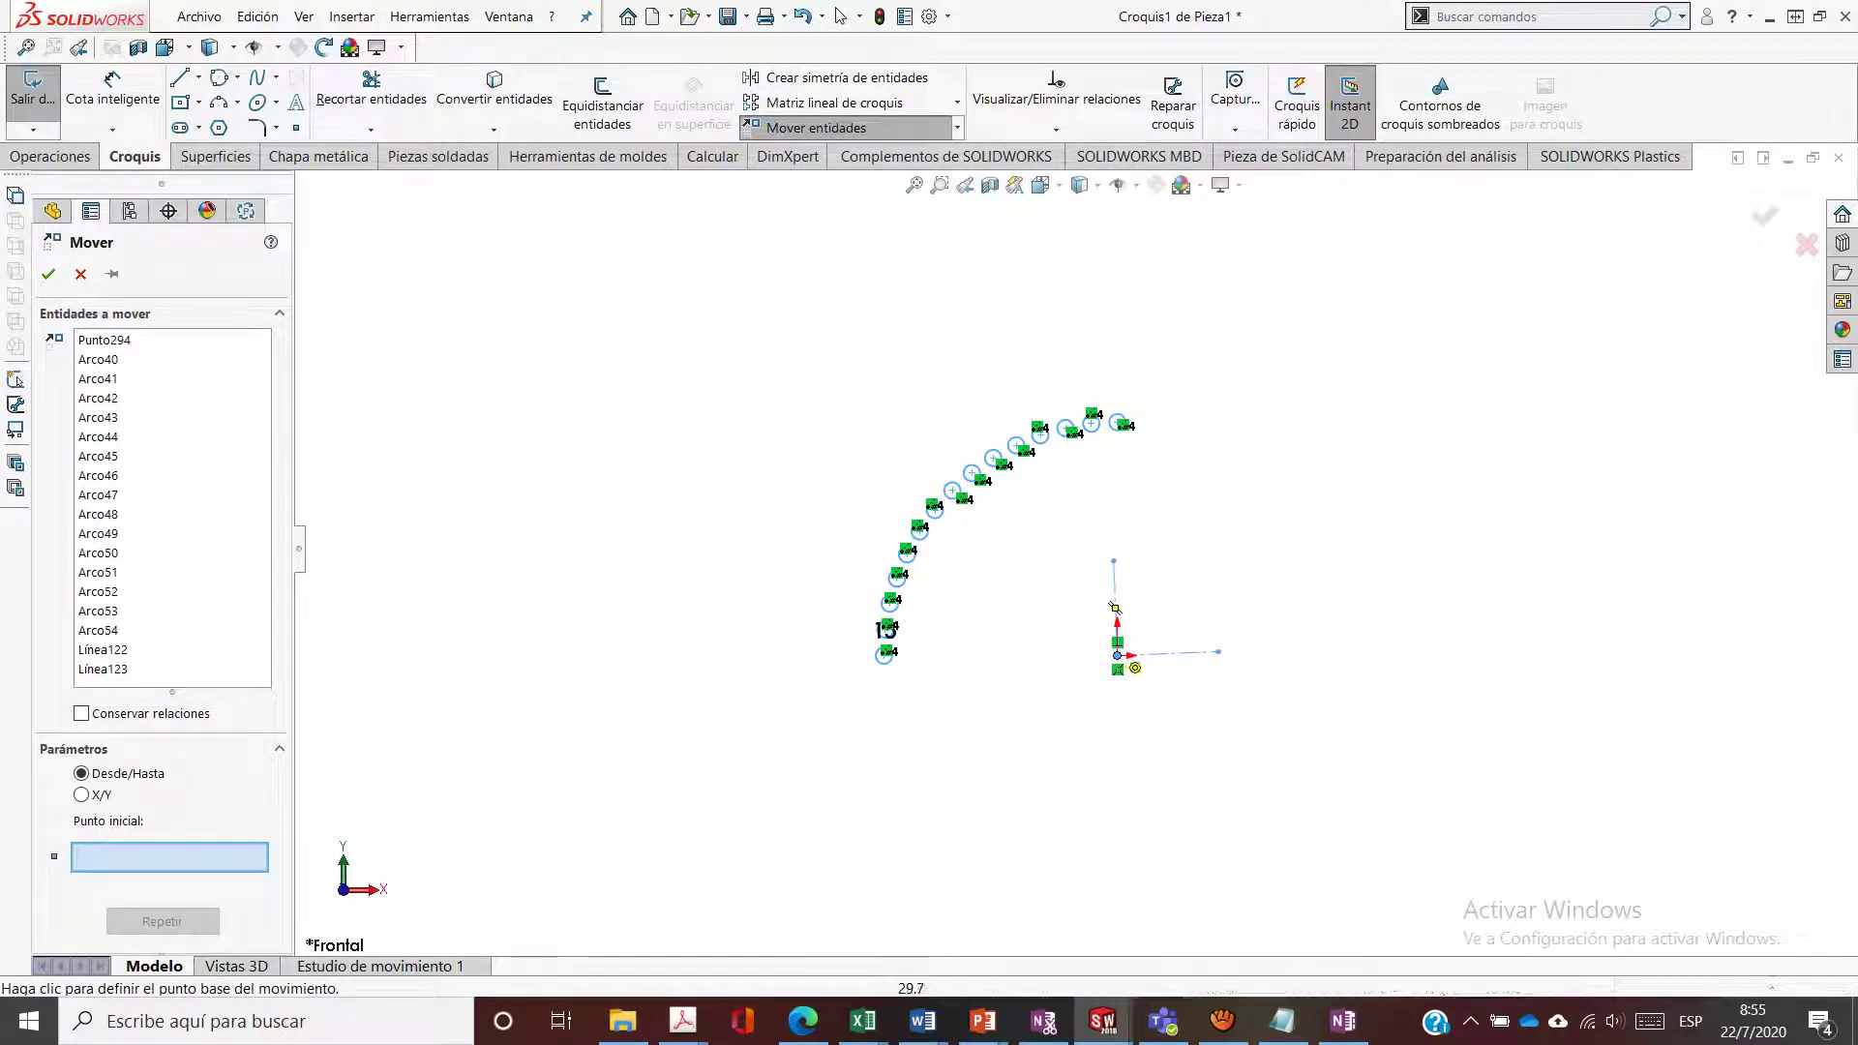
click(1118, 655)
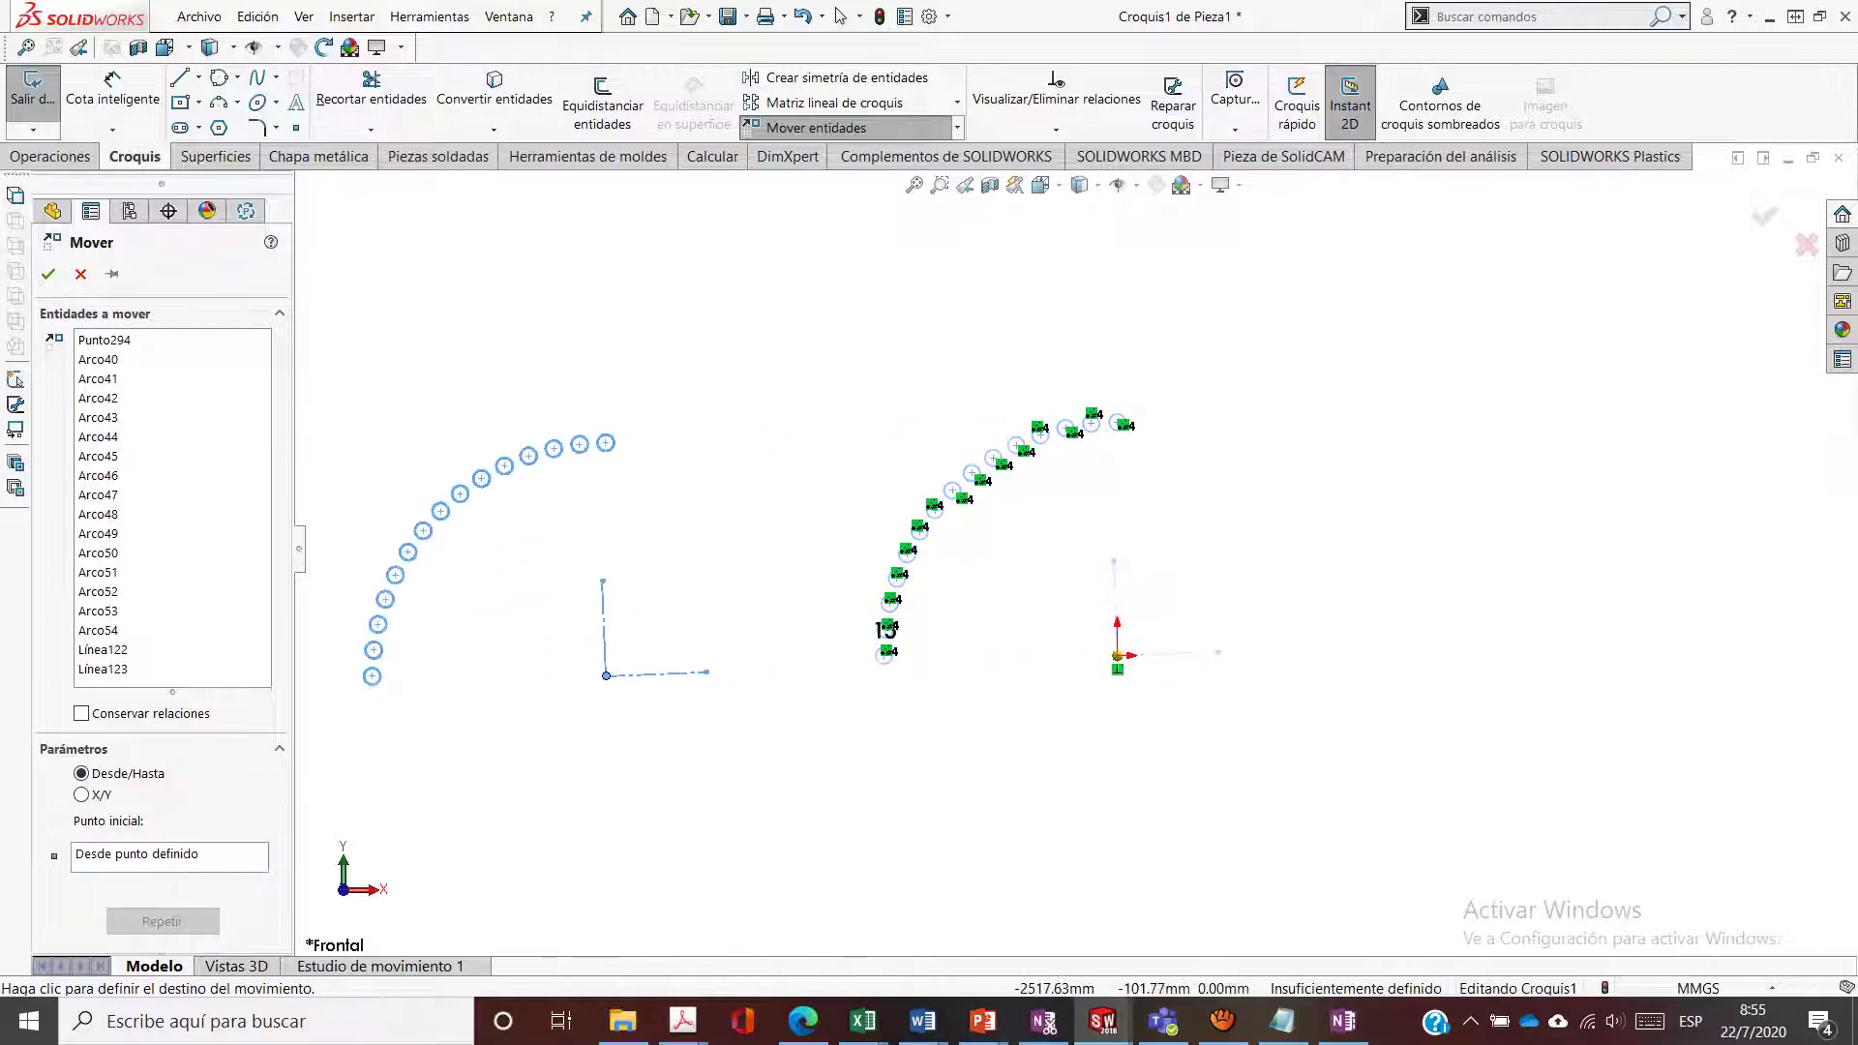
click(599, 655)
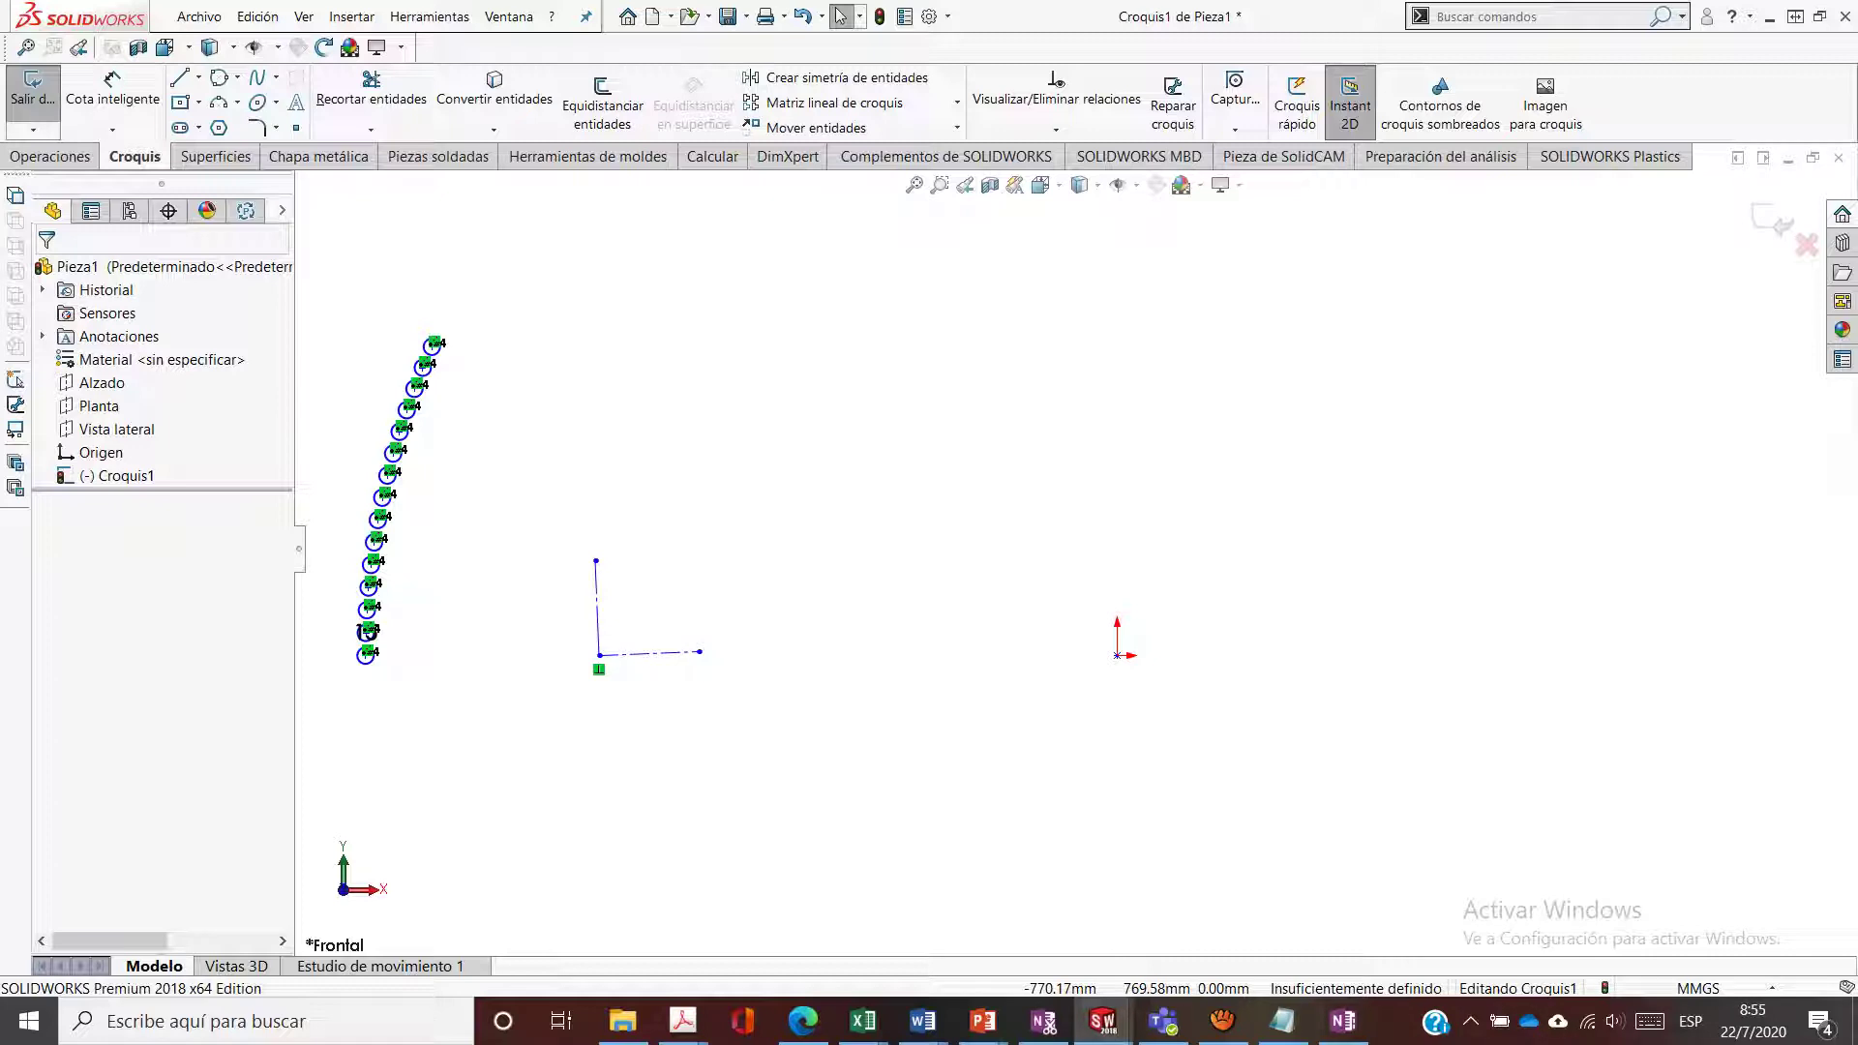
Select the whole sketch and reposition the construction lines' shared corner point onto the origin
mouse_move(325, 292)
mouse_down()
mouse_move(600, 822)
mouse_move(658, 319)
mouse_move(547, 294)
mouse_move(326, 292)
mouse_up()
key(Escape)
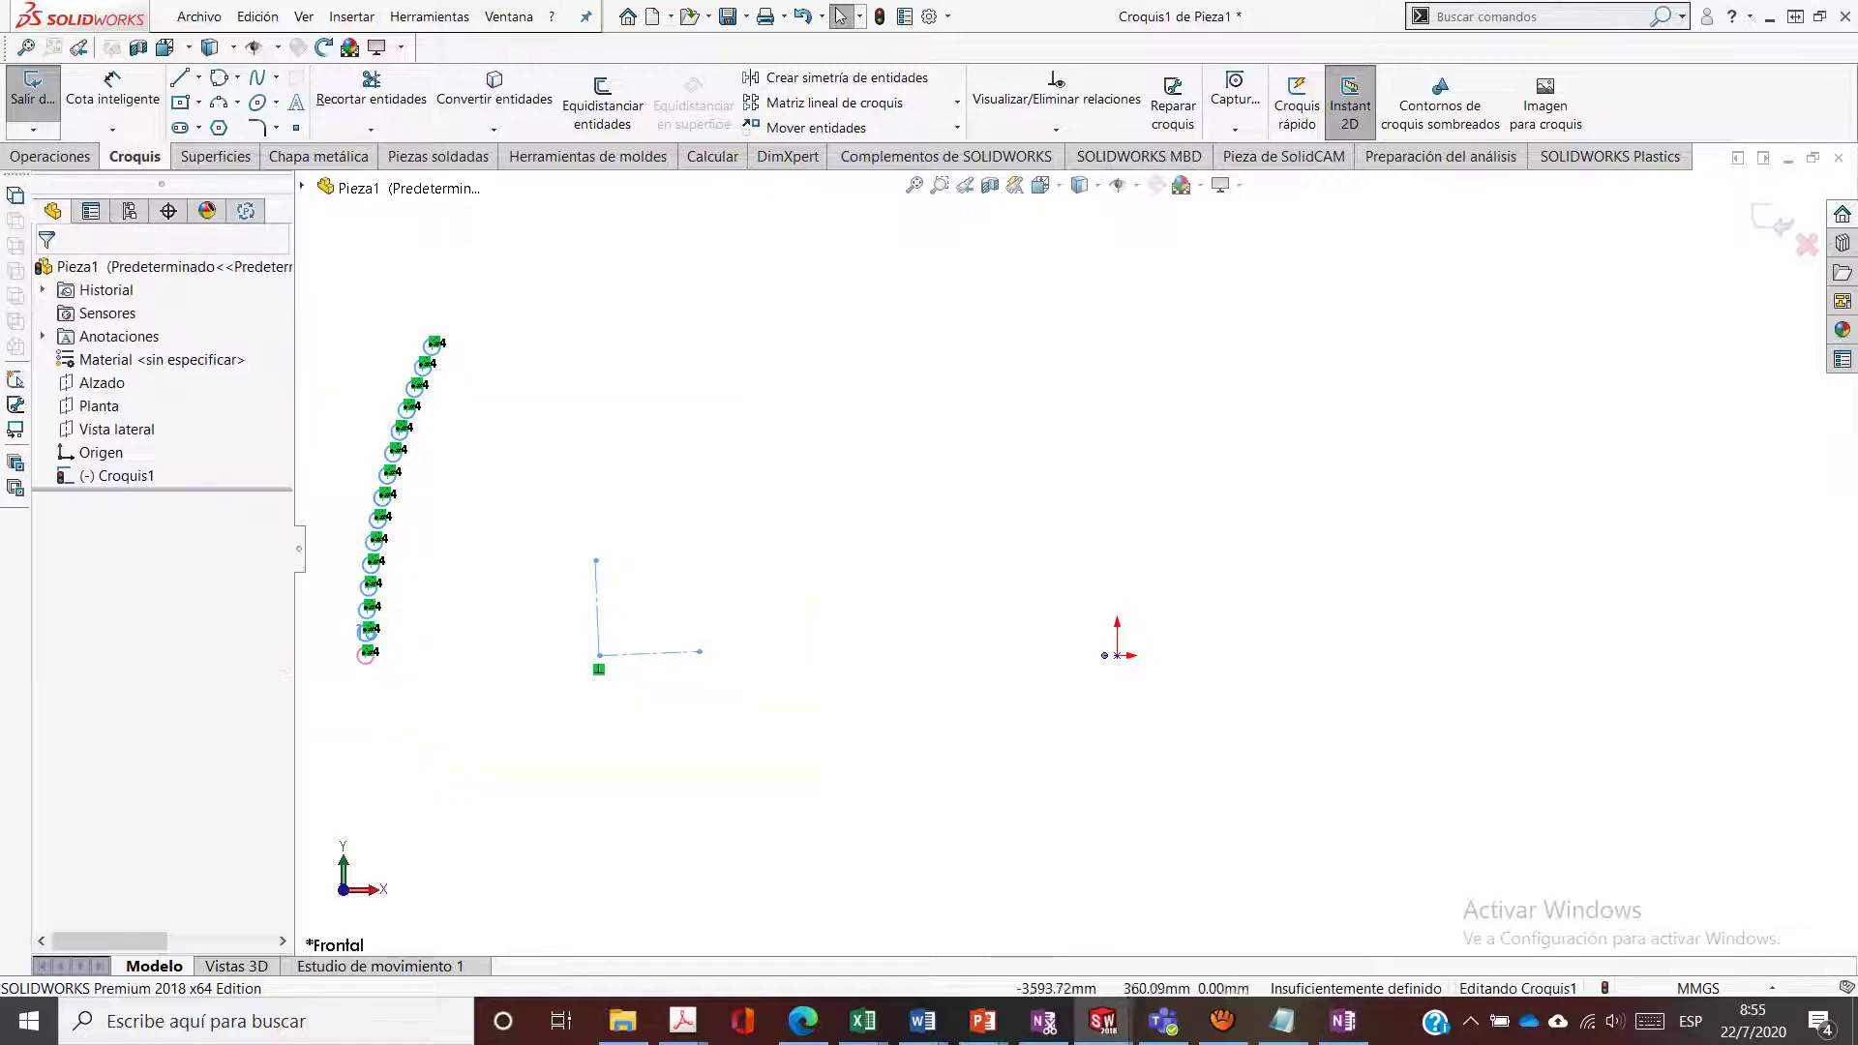
mouse_move(467, 278)
mouse_down()
mouse_move(891, 663)
mouse_move(406, 885)
mouse_move(312, 847)
mouse_move(298, 542)
mouse_up()
drag(335, 281, 339, 278)
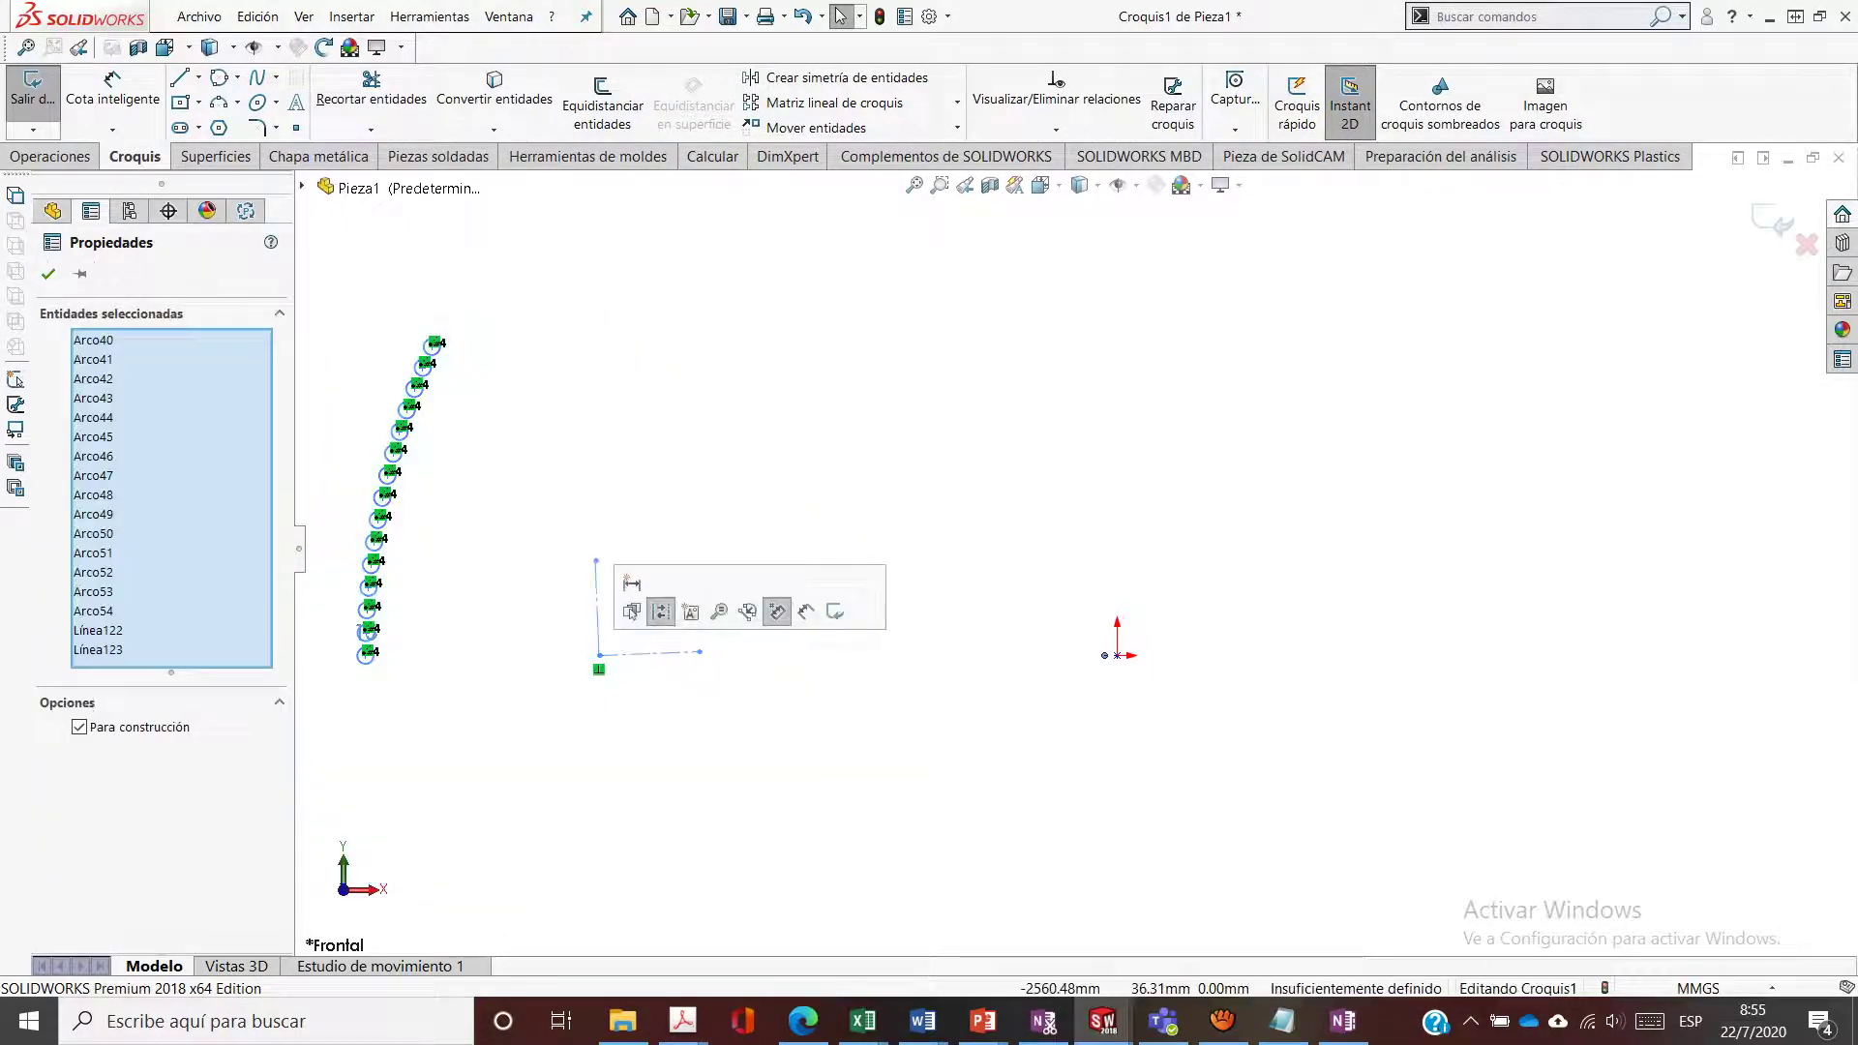
mouse_move(600, 655)
mouse_down()
mouse_move(1057, 622)
mouse_move(1118, 656)
mouse_up()
key(Escape)
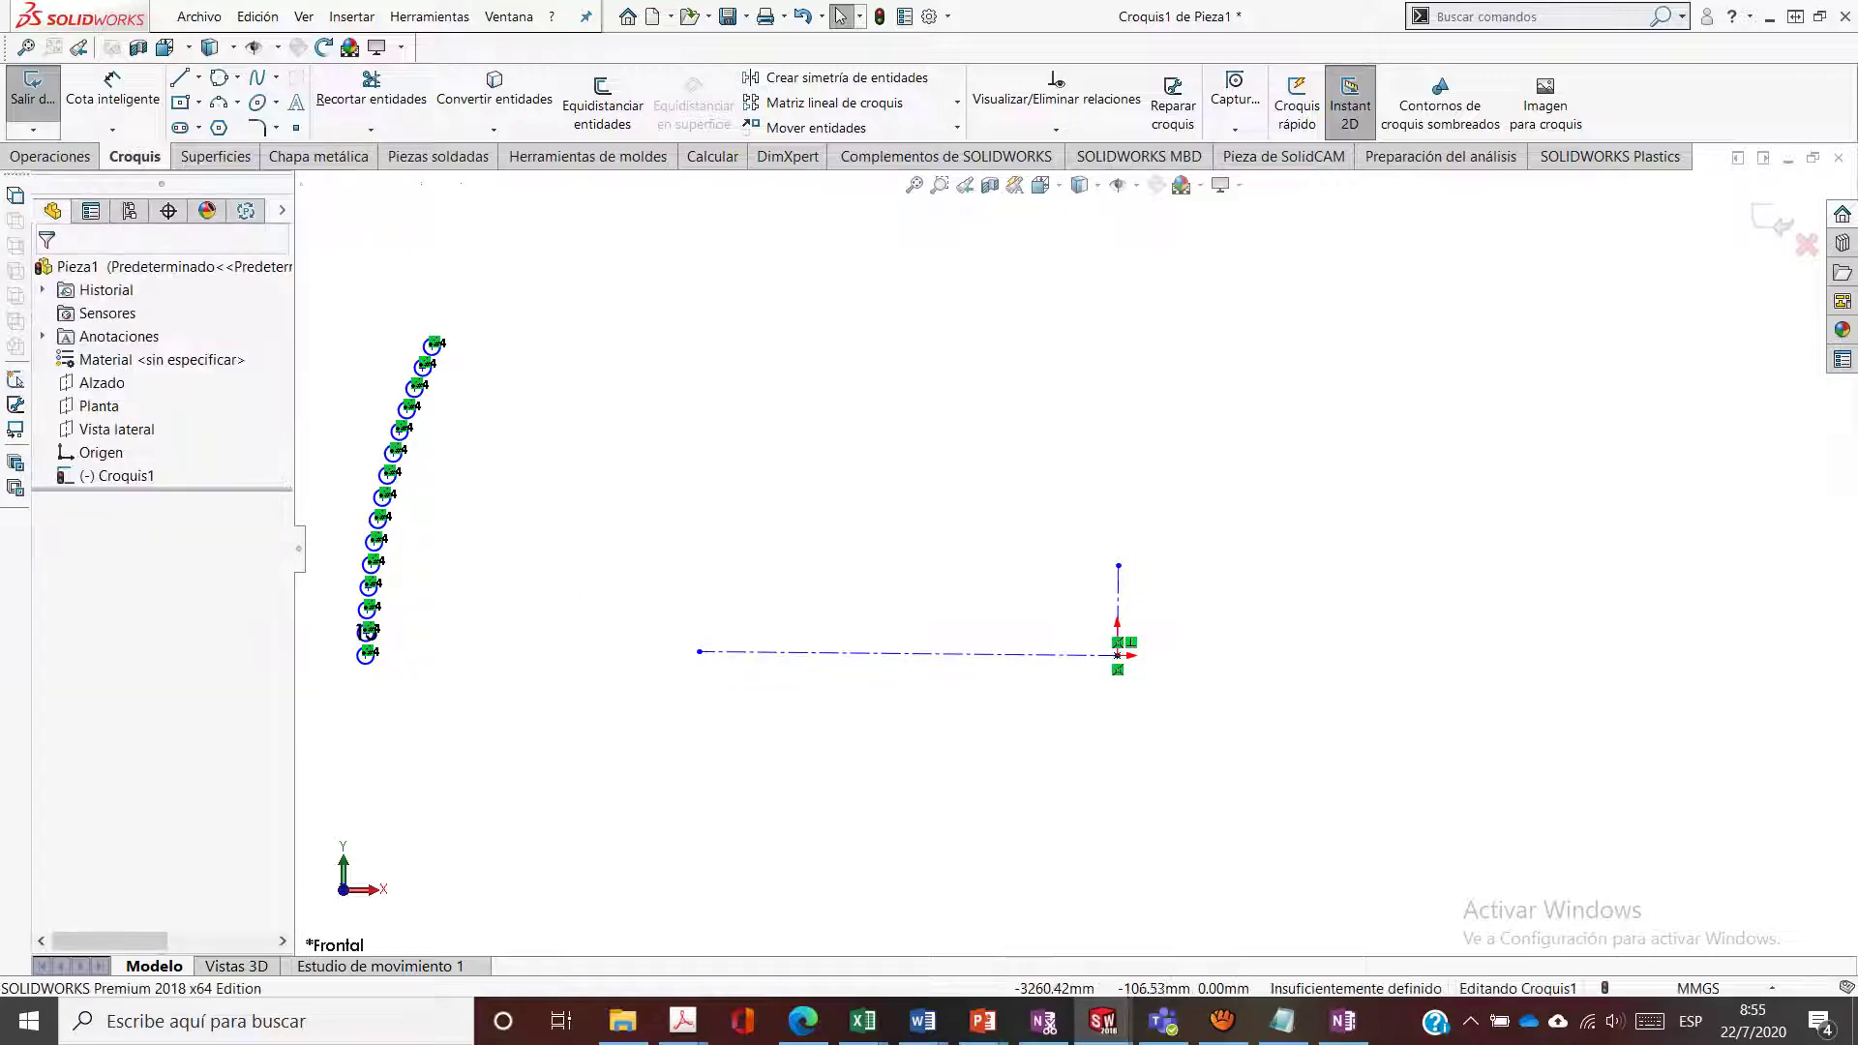